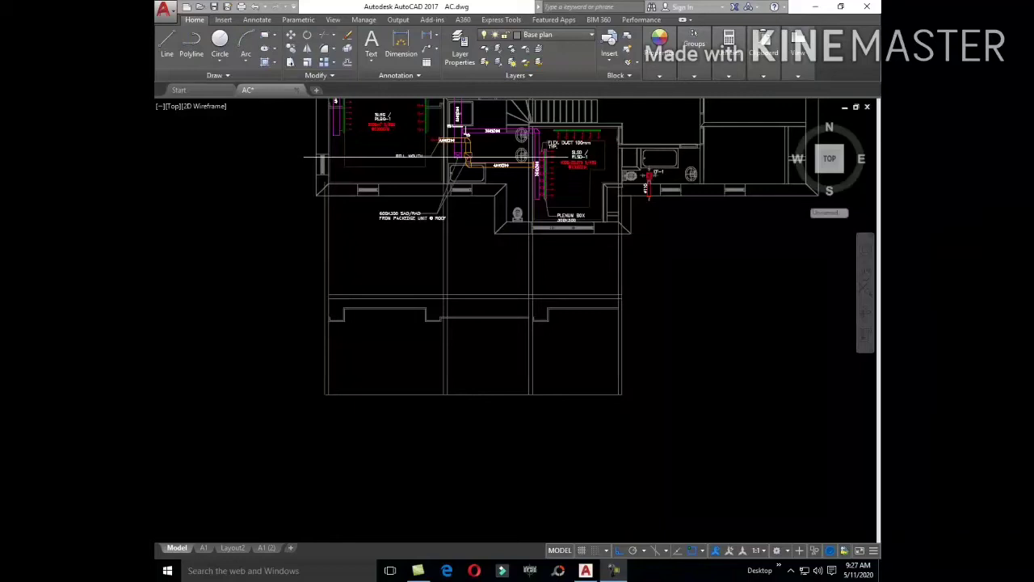
- Pan and zoom the plan to frame the riser and bell mouth ducts, clearing the selection
middle_drag(556, 331, 676, 401)
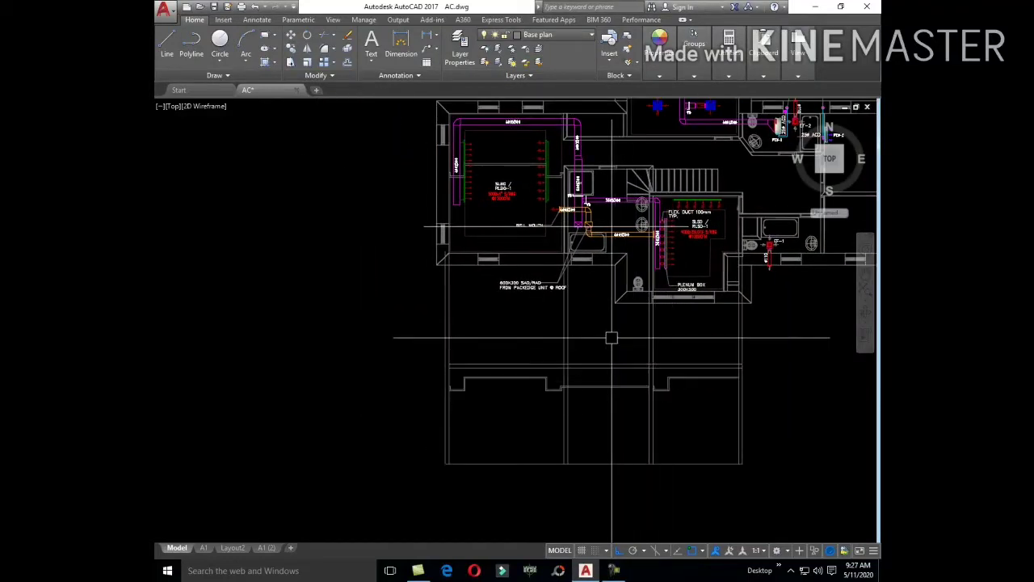
middle_drag(611, 338, 636, 376)
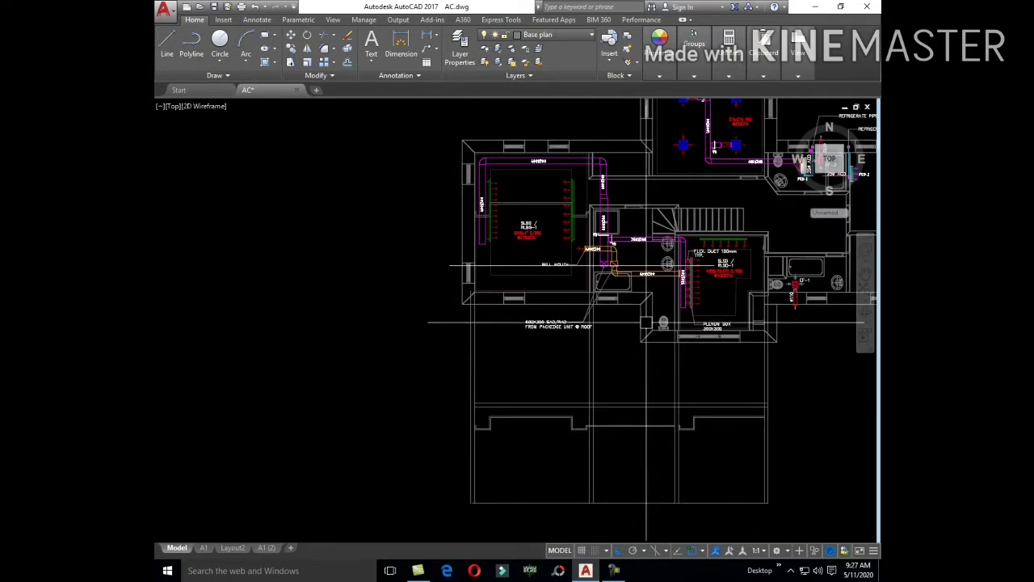
middle_drag(646, 323, 571, 425)
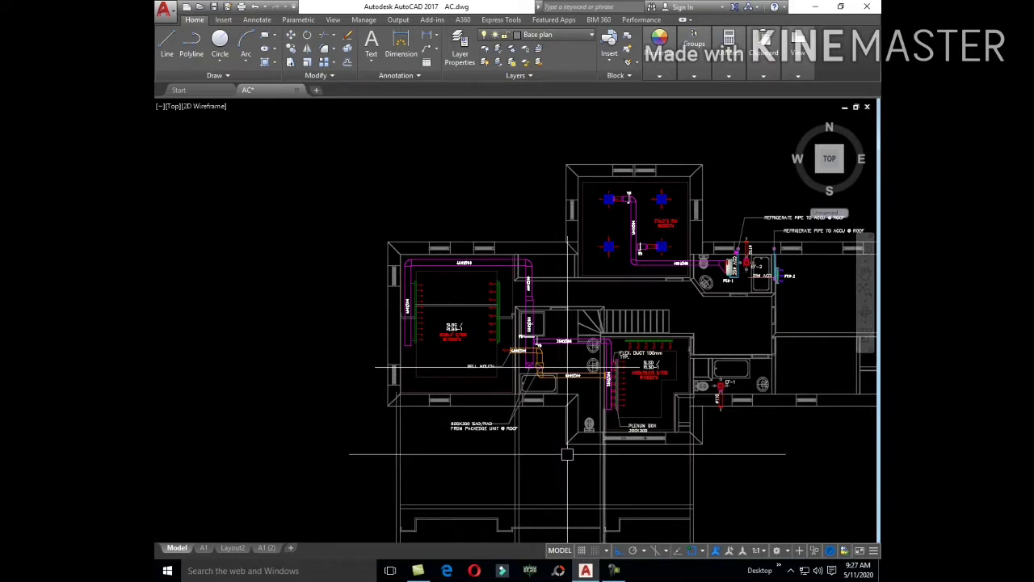
middle_drag(576, 469, 598, 355)
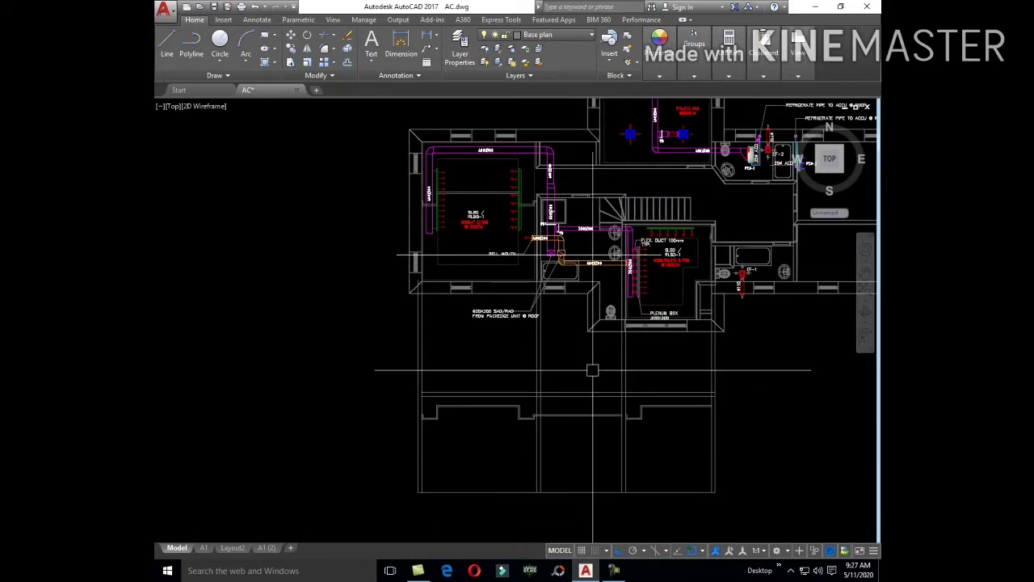
middle_drag(575, 336, 586, 415)
scroll(585, 415, up, 5)
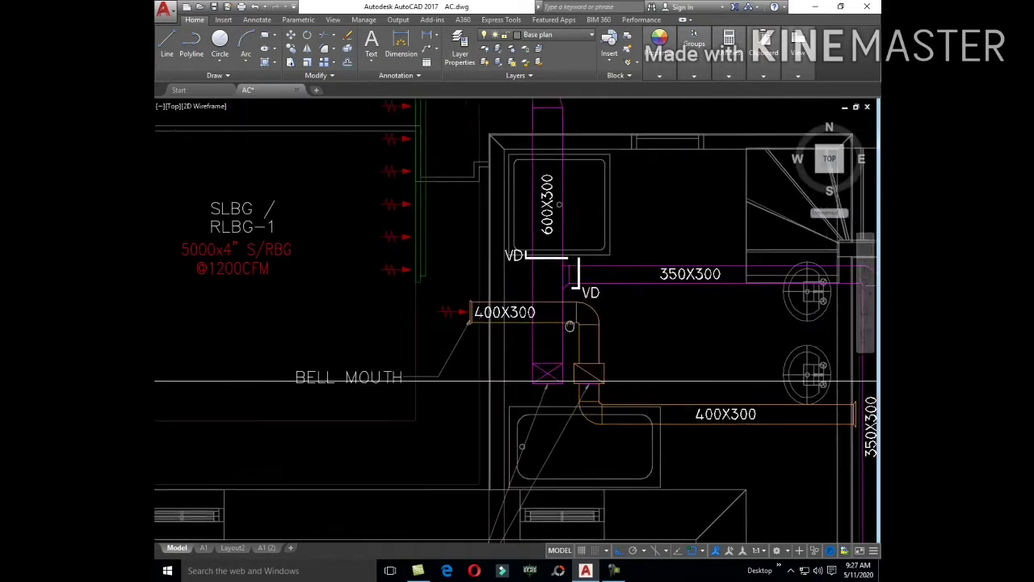
middle_drag(553, 316, 646, 393)
scroll(645, 393, down, 4)
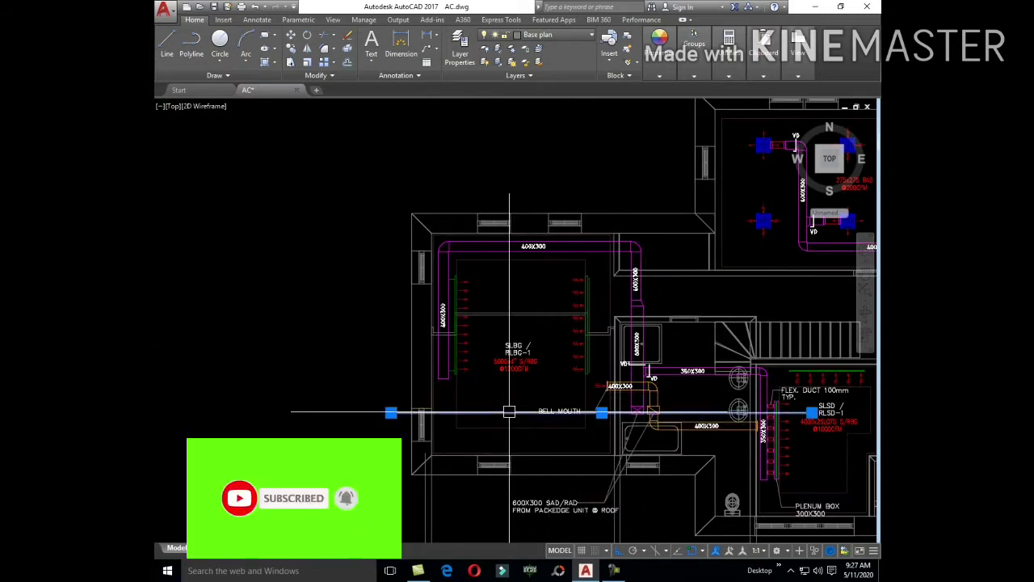
middle_drag(659, 413, 539, 392)
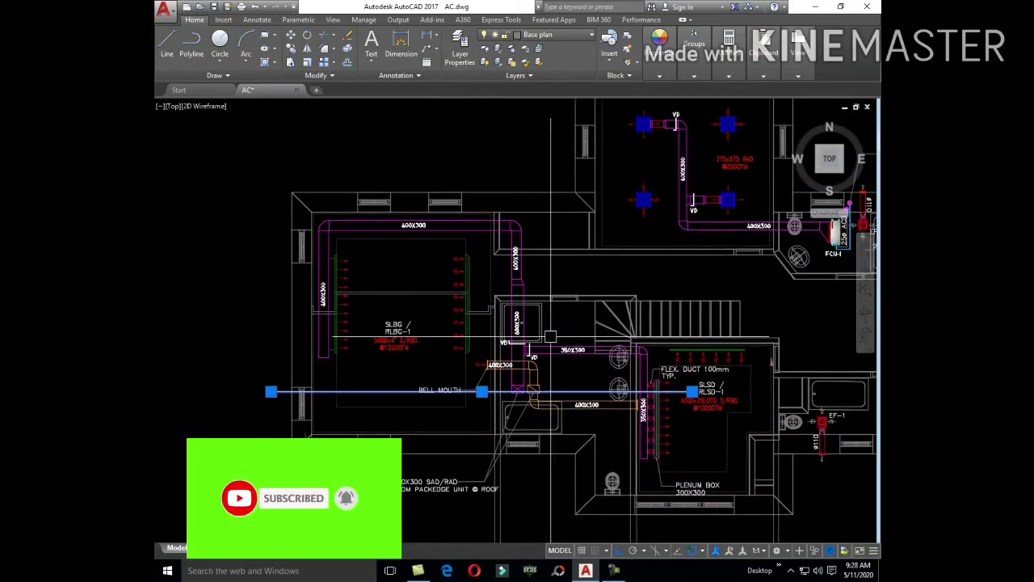
middle_drag(621, 465, 637, 321)
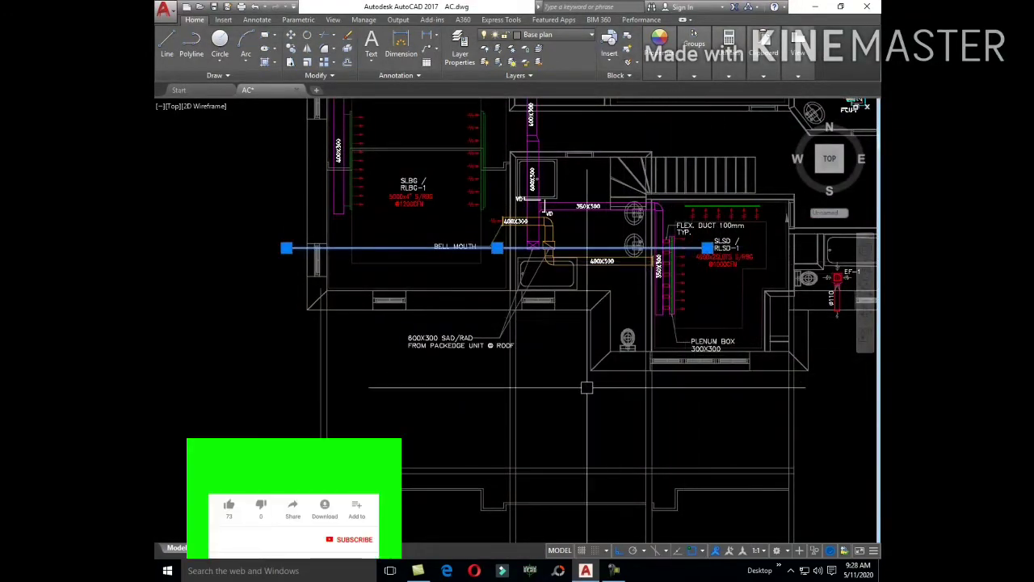
key(Escape)
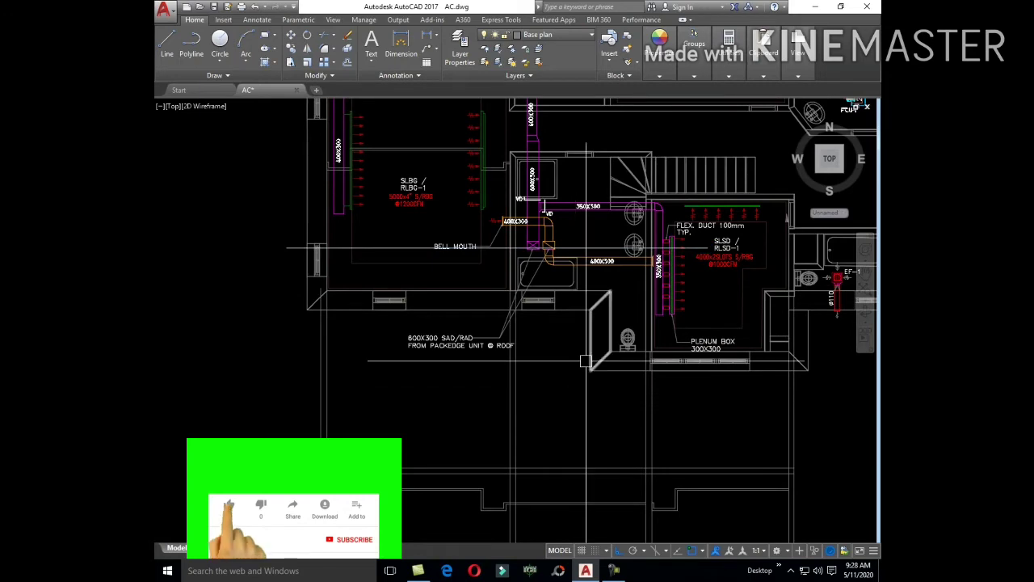
- Draw a vertical guide line from the riser X-box down into the lower room
text(l)
key(Return)
scroll(521, 252, up, 5)
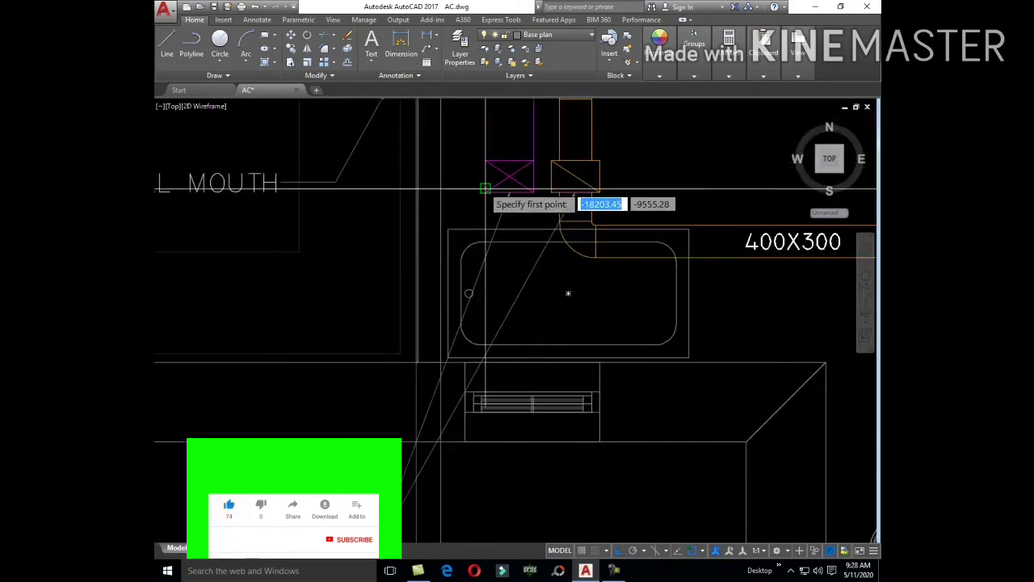
click(521, 251)
scroll(521, 251, down, 3)
scroll(521, 252, down, 2)
mouse_move(554, 347)
middle_down()
mouse_move(555, 280)
mouse_move(563, 305)
middle_up()
scroll(510, 348, up, 5)
click(509, 429)
scroll(510, 429, down, 5)
scroll(563, 243, up, 3)
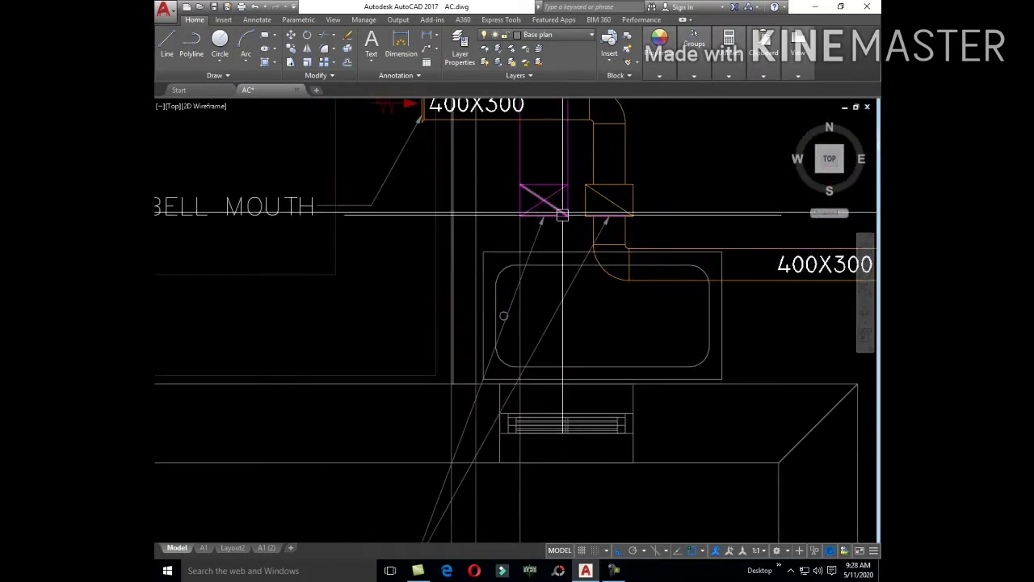
scroll(569, 218, up, 3)
- Draw a second guide line from near the riser down into the lower room
key(Return)
click(573, 216)
scroll(573, 216, down, 4)
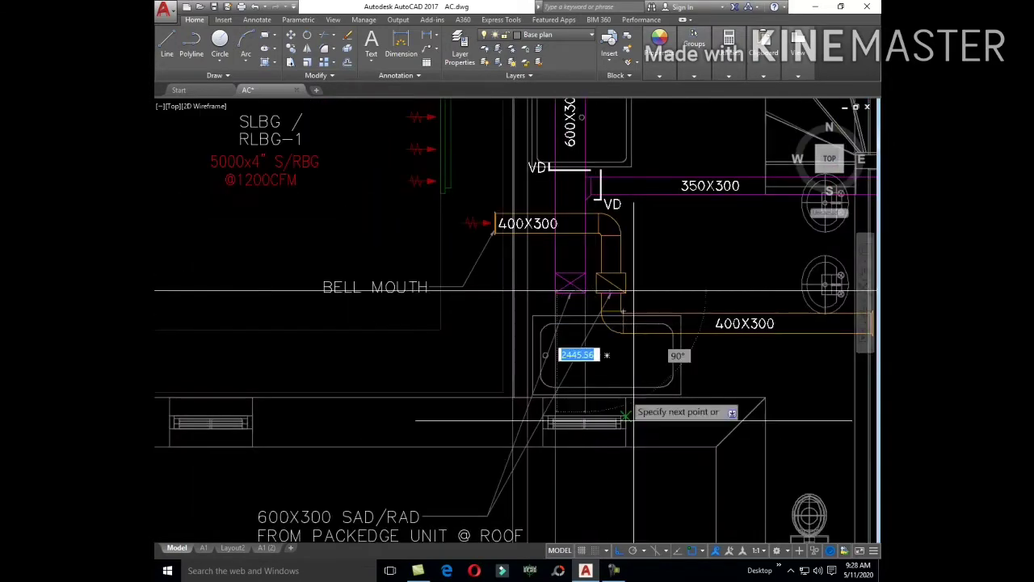
scroll(565, 267, up, 4)
middle_drag(566, 324, 641, 271)
scroll(641, 272, down, 3)
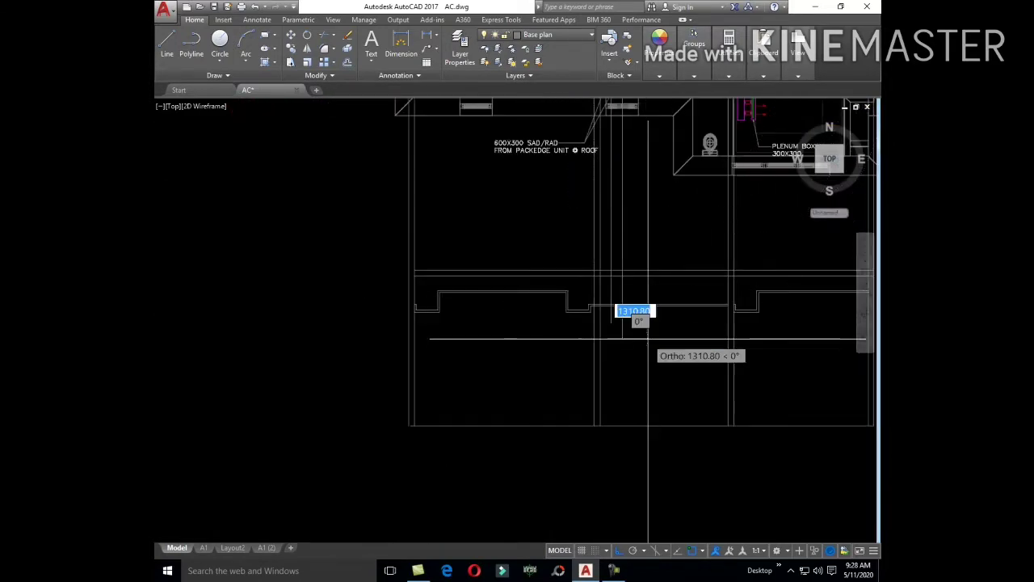
click(626, 316)
- Make 0_DUCT the current layer
click(537, 34)
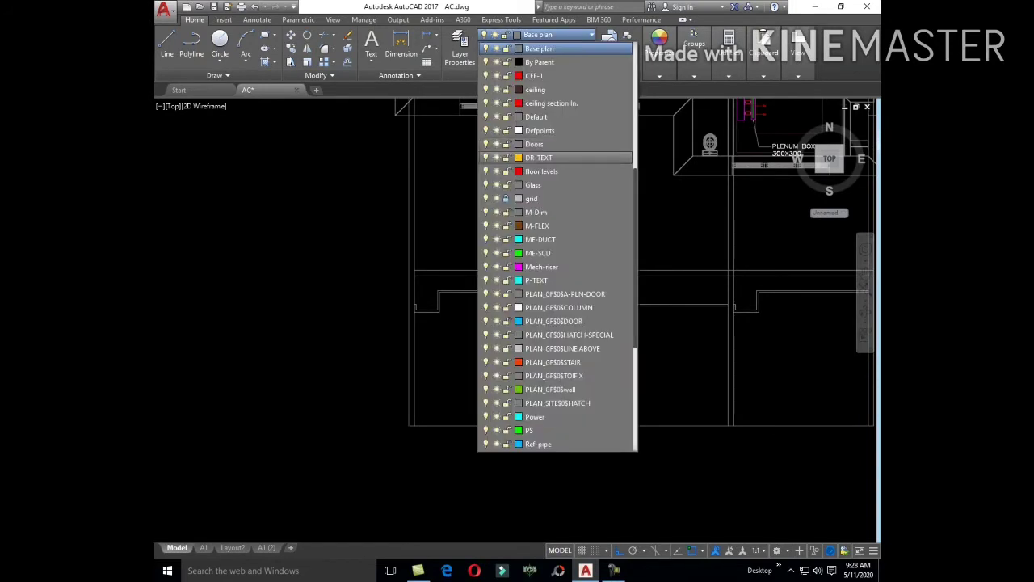
scroll(557, 242, up, 2)
click(565, 184)
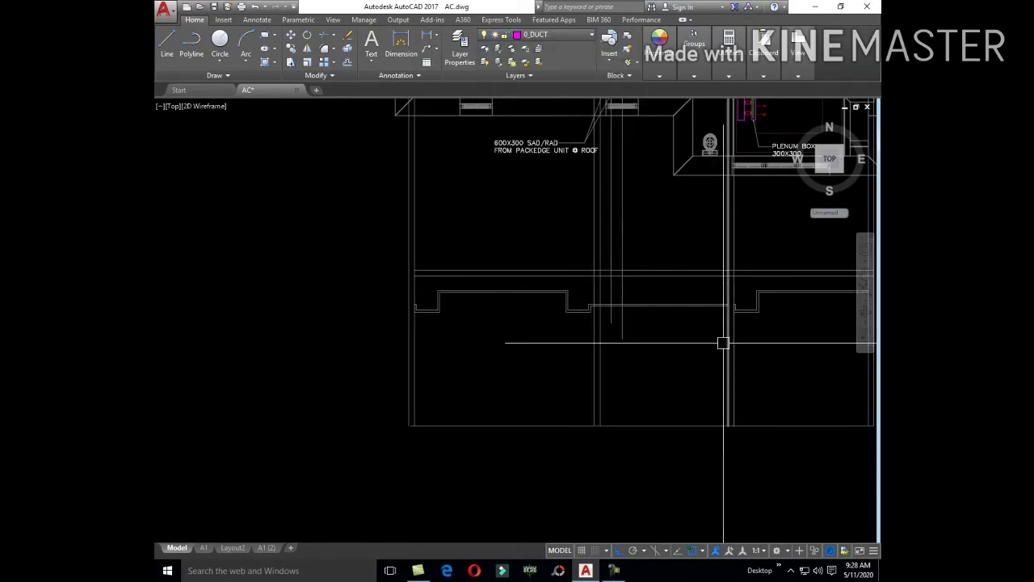
text(ma)
- Match the new guide lines to the existing pink duct line's properties
key(Return)
middle_drag(633, 294, 633, 456)
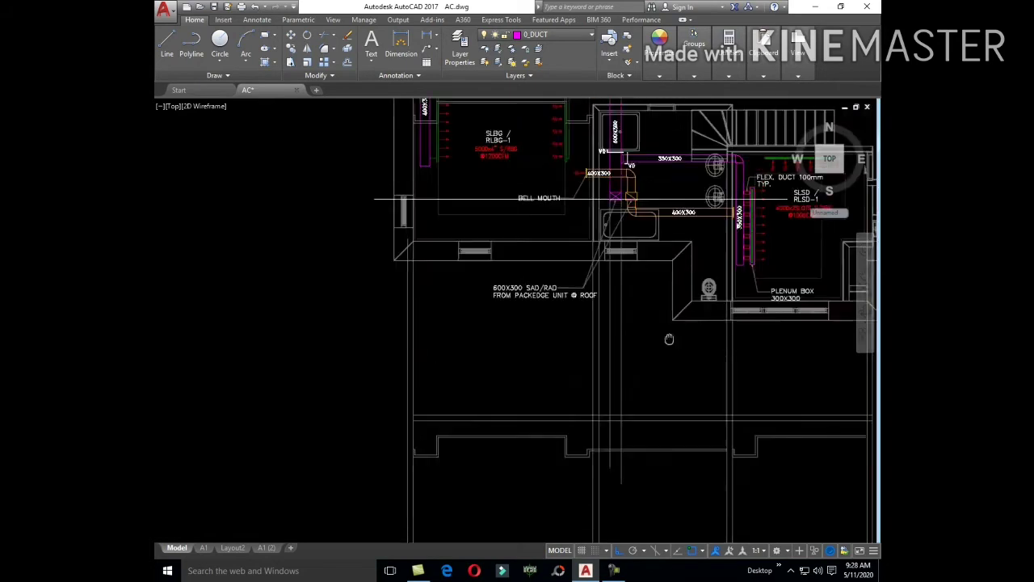
click(612, 107)
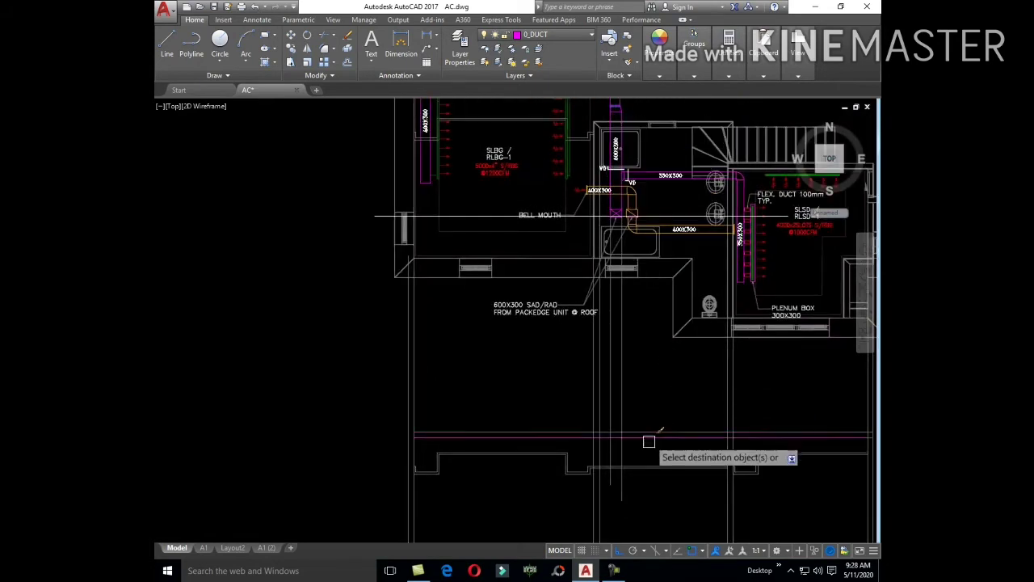
click(643, 385)
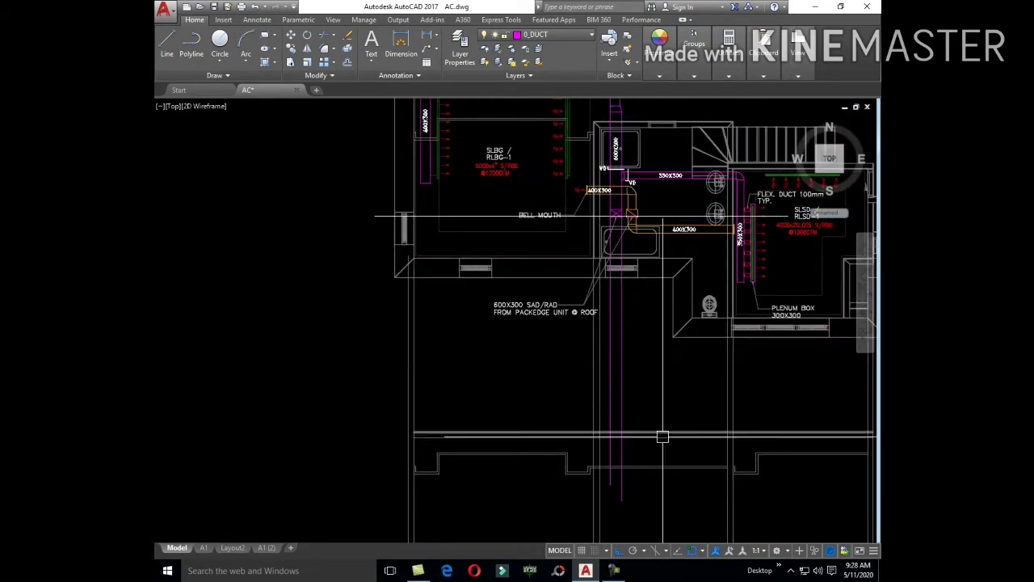
scroll(616, 215, up, 5)
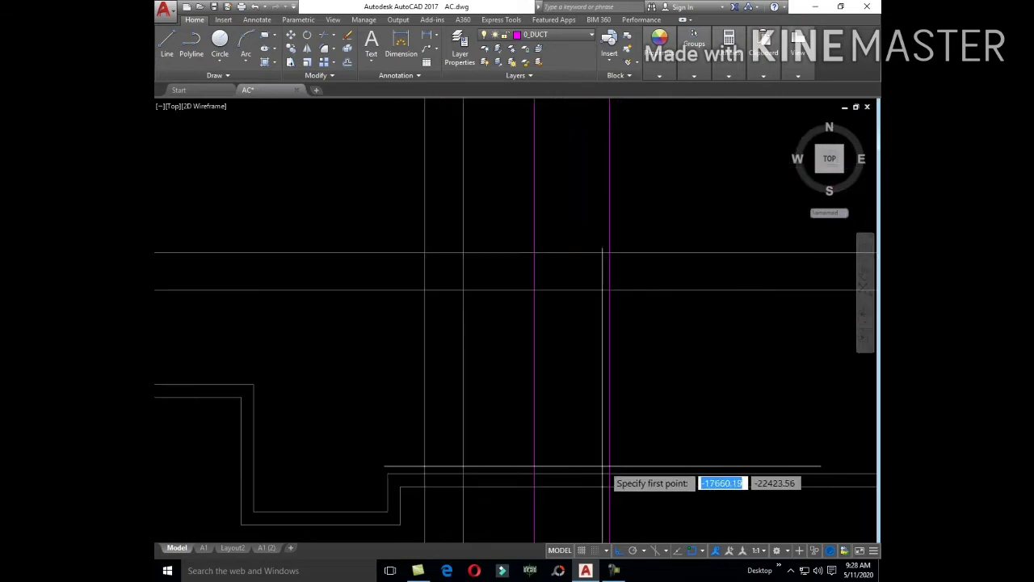
- Draw a line closing off the bottom of the pink duct
click(534, 415)
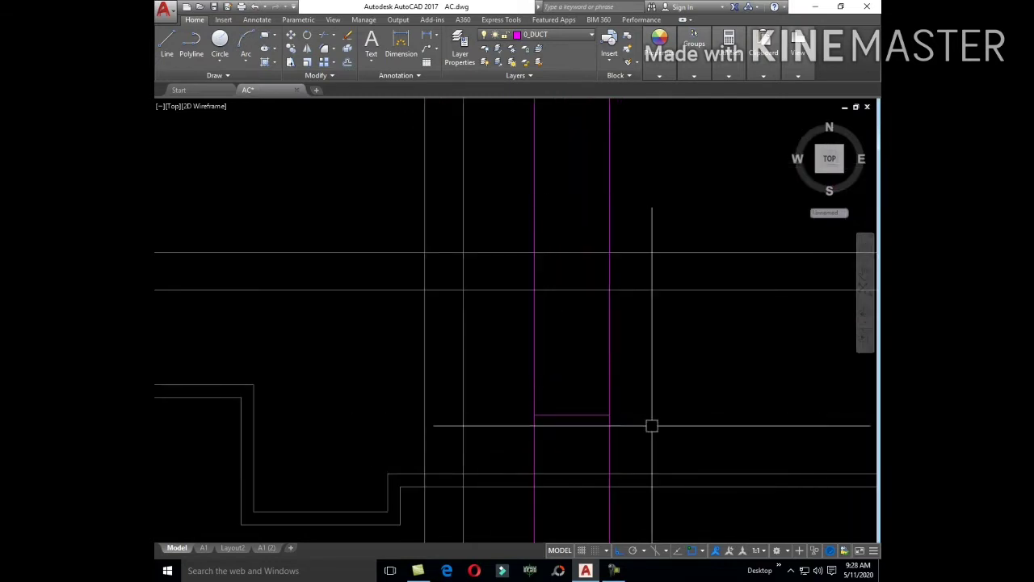
scroll(652, 426, down, 5)
scroll(643, 279, up, 2)
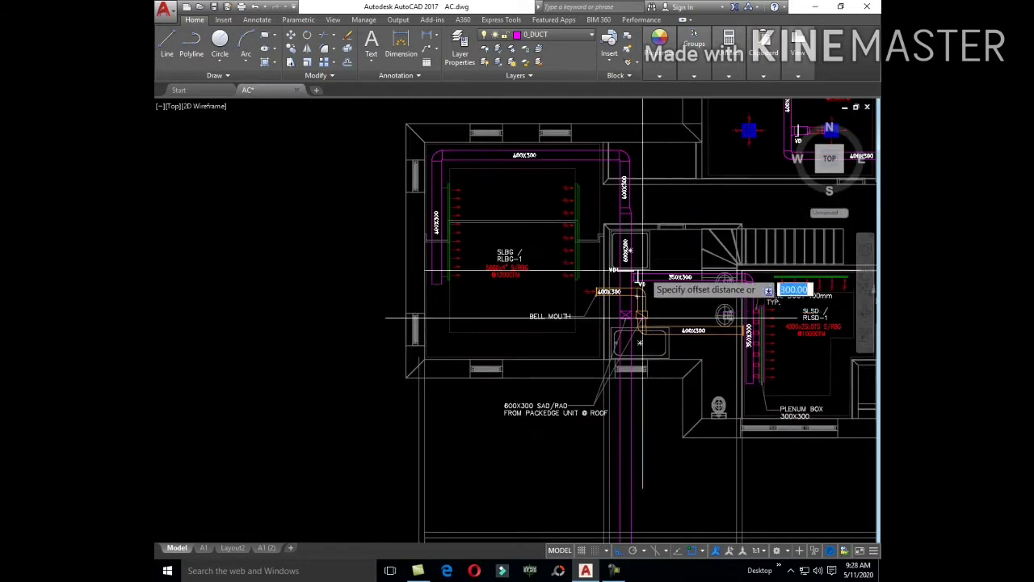
scroll(640, 264, up, 2)
scroll(640, 264, down, 3)
scroll(679, 295, up, 2)
scroll(658, 376, up, 2)
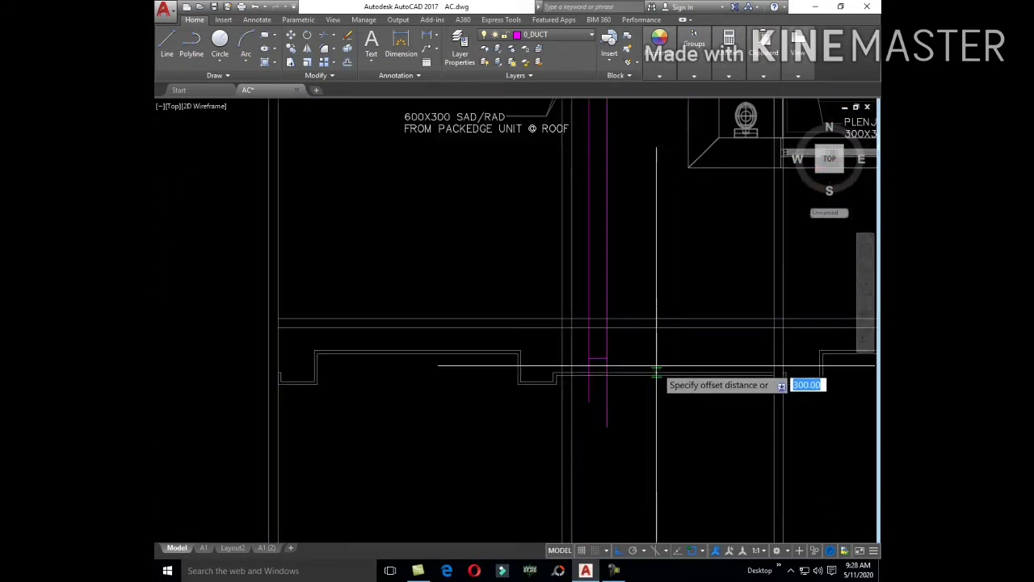
scroll(646, 352, up, 1)
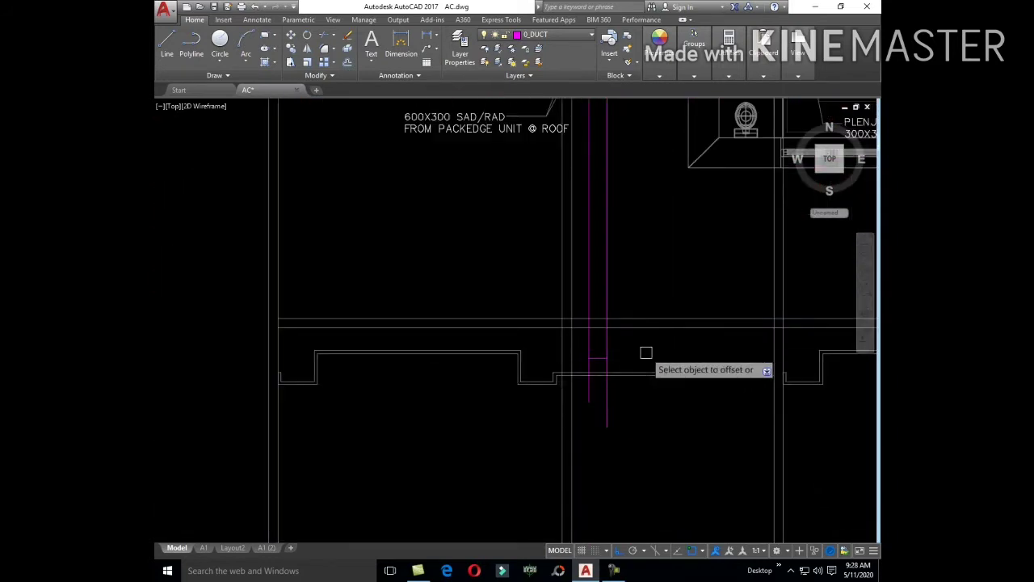
scroll(599, 351, up, 4)
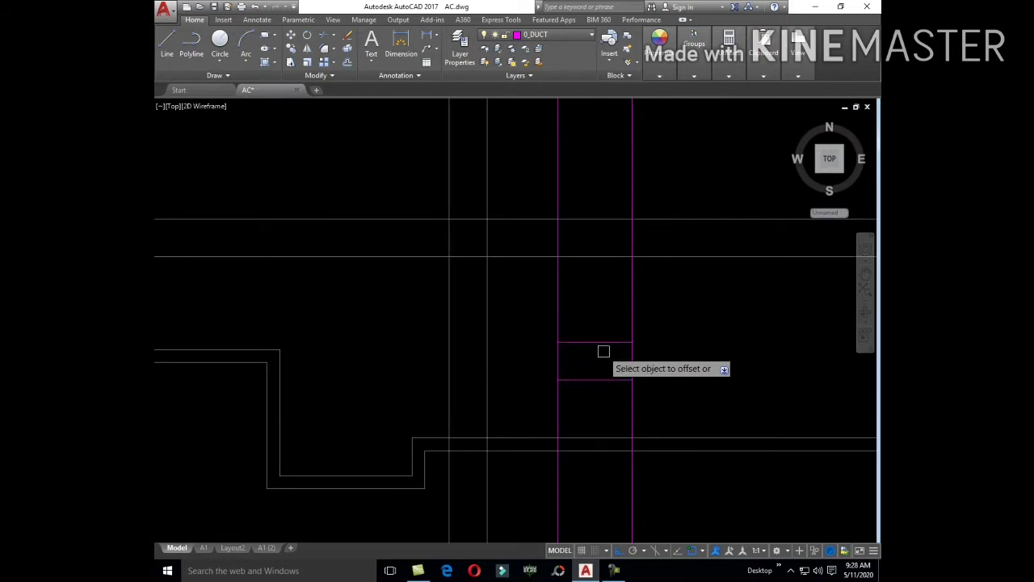
- Trim away the pink duct lines extending below the new cap
click(652, 406)
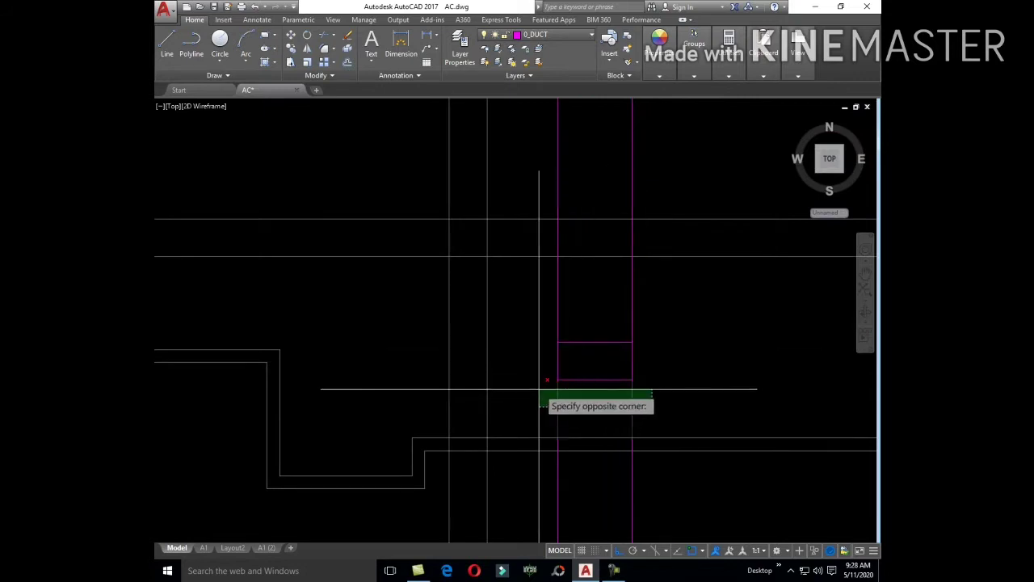
click(543, 388)
click(646, 317)
click(659, 323)
click(686, 500)
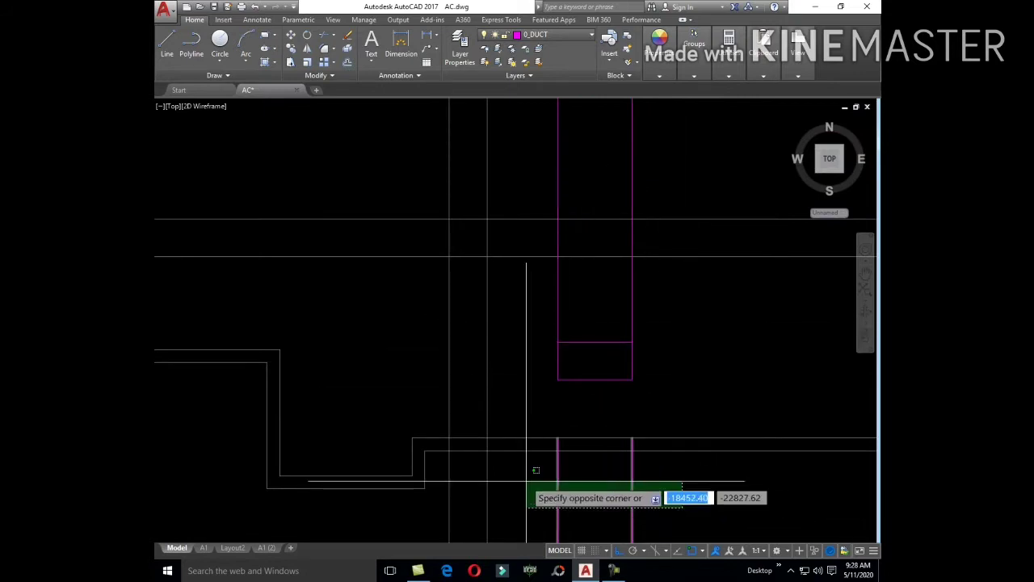
click(531, 475)
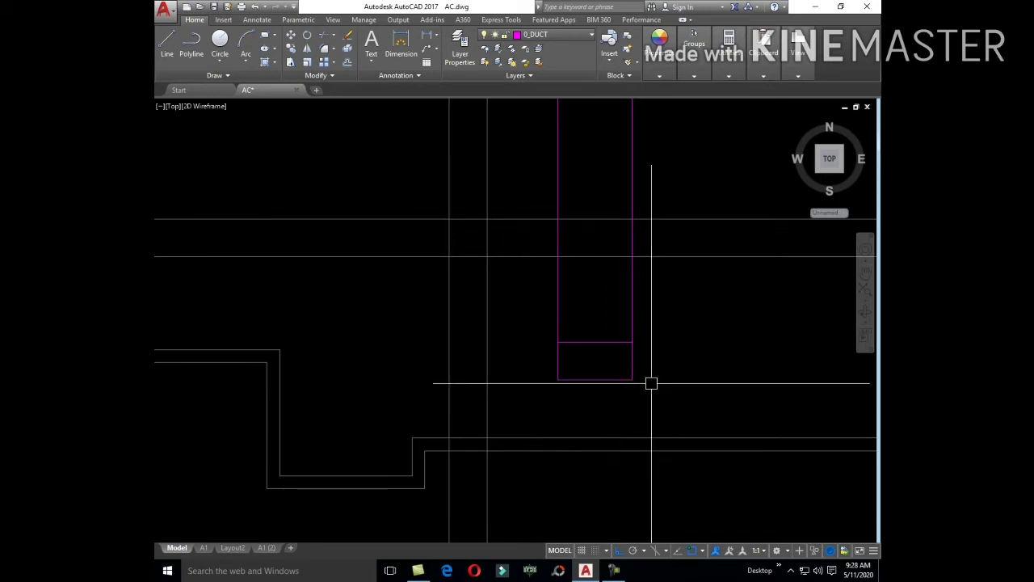
key(l)
key(Return)
scroll(596, 363, down, 4)
scroll(598, 242, up, 3)
- Draw closing lines across the bottom ends of the twin riser ducts
scroll(555, 174, up, 2)
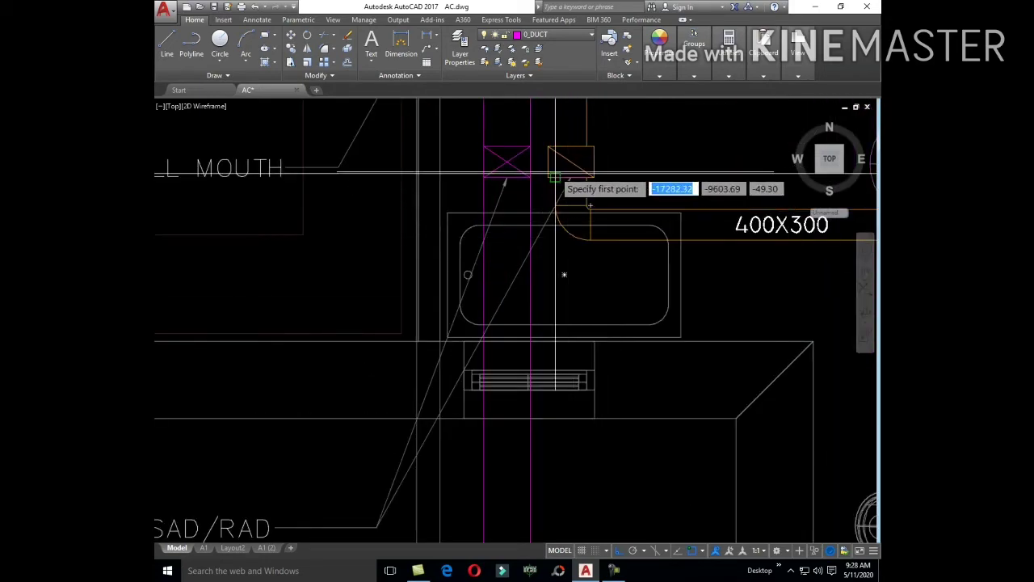
click(555, 175)
scroll(582, 222, down, 3)
scroll(606, 287, up, 2)
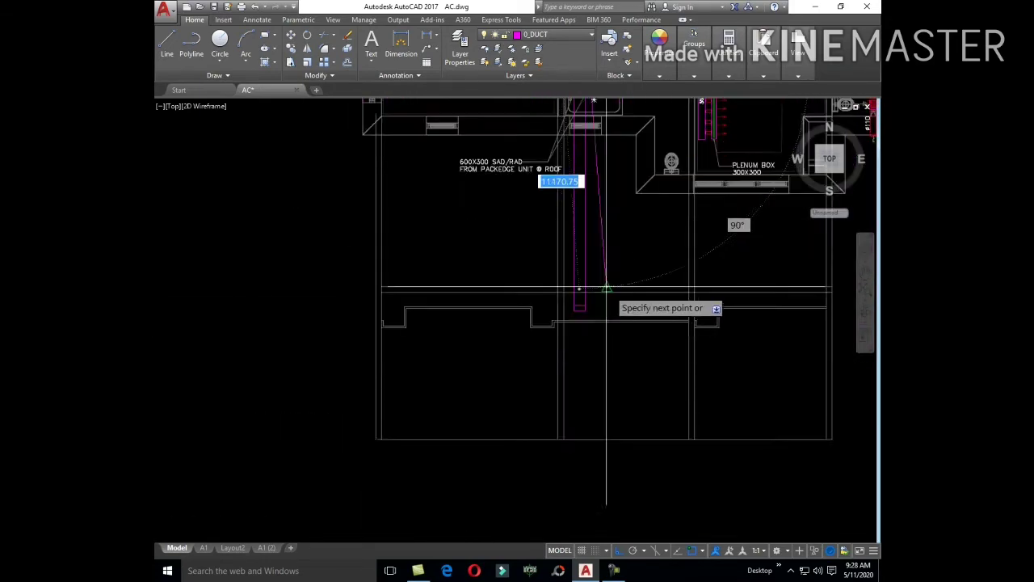
scroll(606, 289, up, 5)
scroll(571, 376, down, 4)
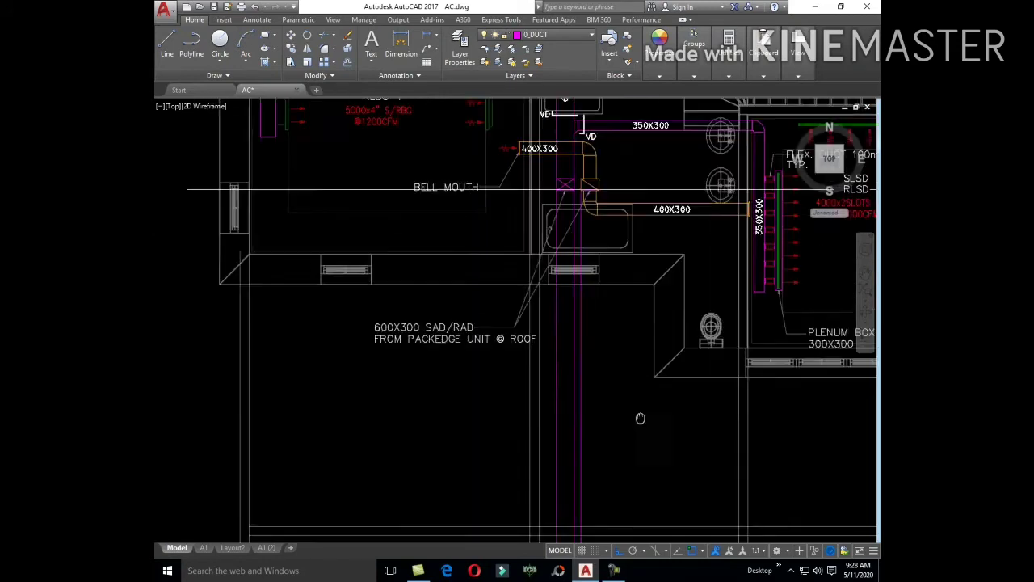
scroll(639, 273, up, 2)
scroll(614, 266, up, 3)
click(593, 261)
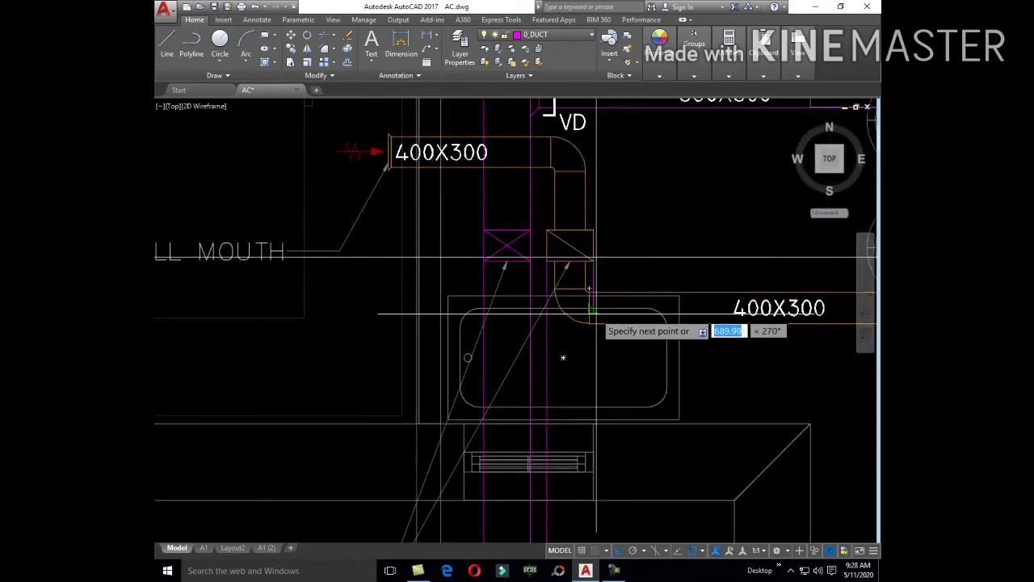
scroll(619, 429, down, 4)
scroll(647, 343, up, 2)
scroll(617, 348, up, 2)
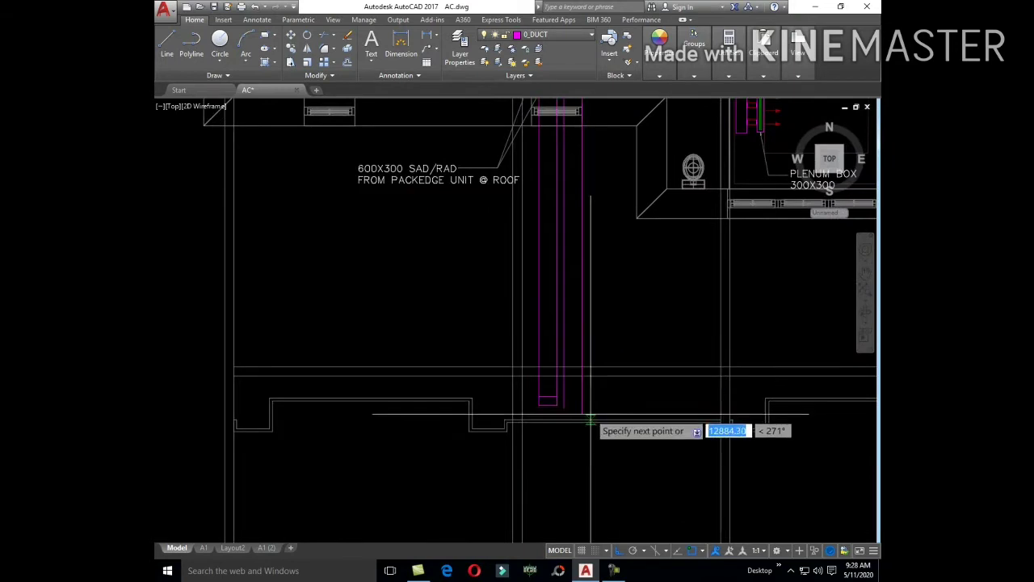
scroll(610, 420, up, 3)
scroll(513, 419, up, 4)
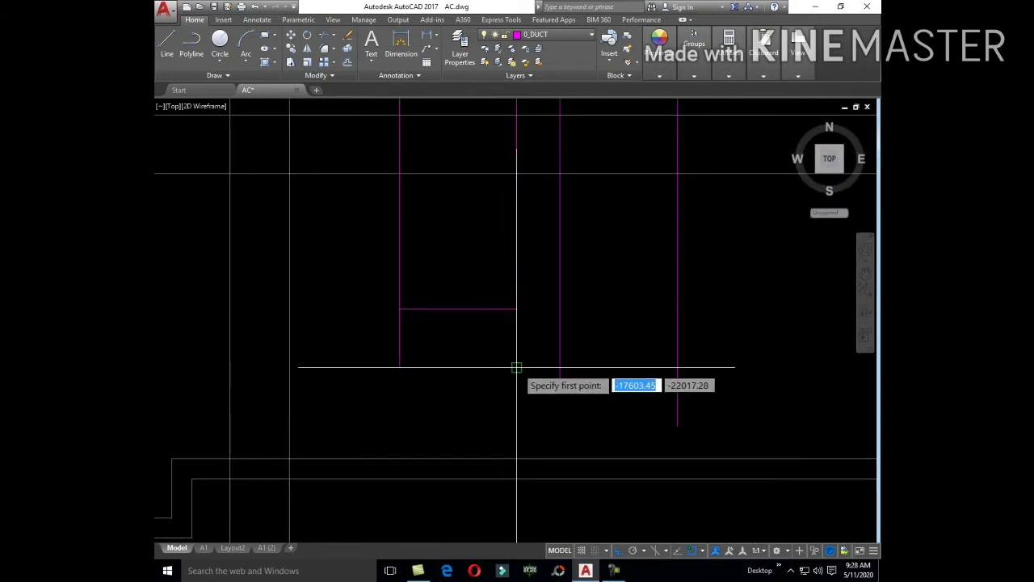
click(516, 308)
key(Escape)
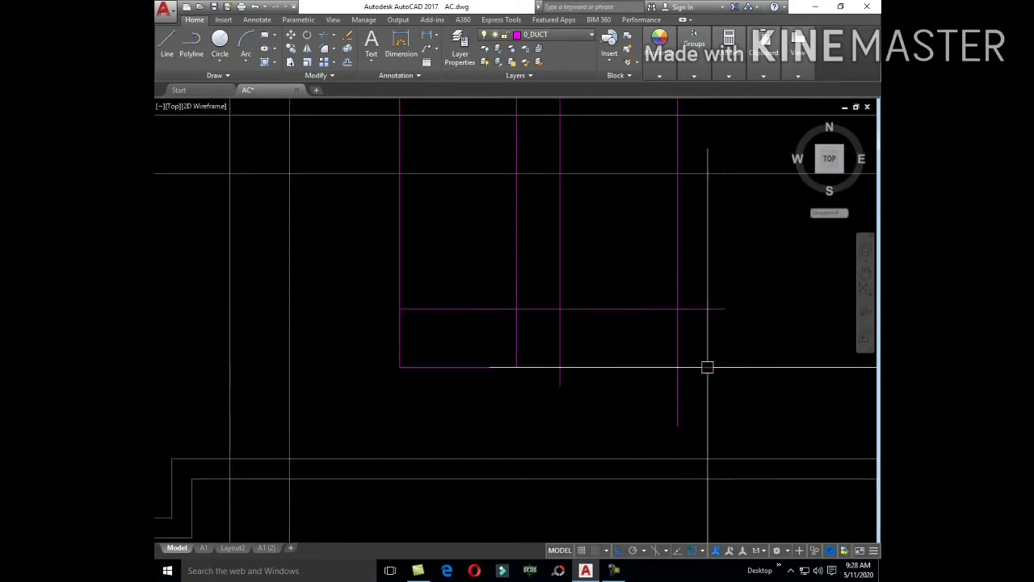
- Trim the overshooting line segments around the duct ends
drag(745, 386, 704, 415)
click(704, 420)
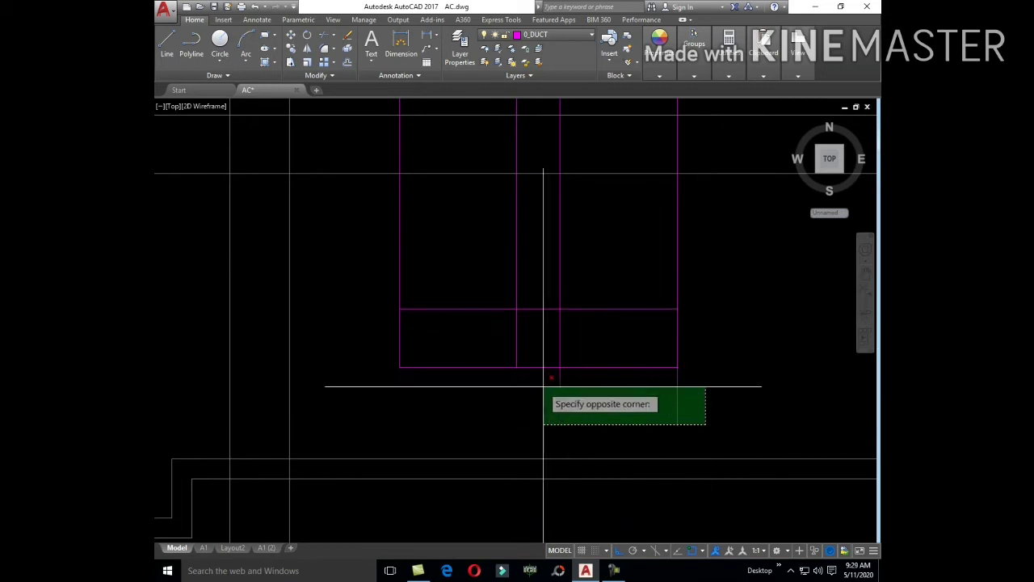
click(542, 386)
click(548, 314)
scroll(658, 358, down, 7)
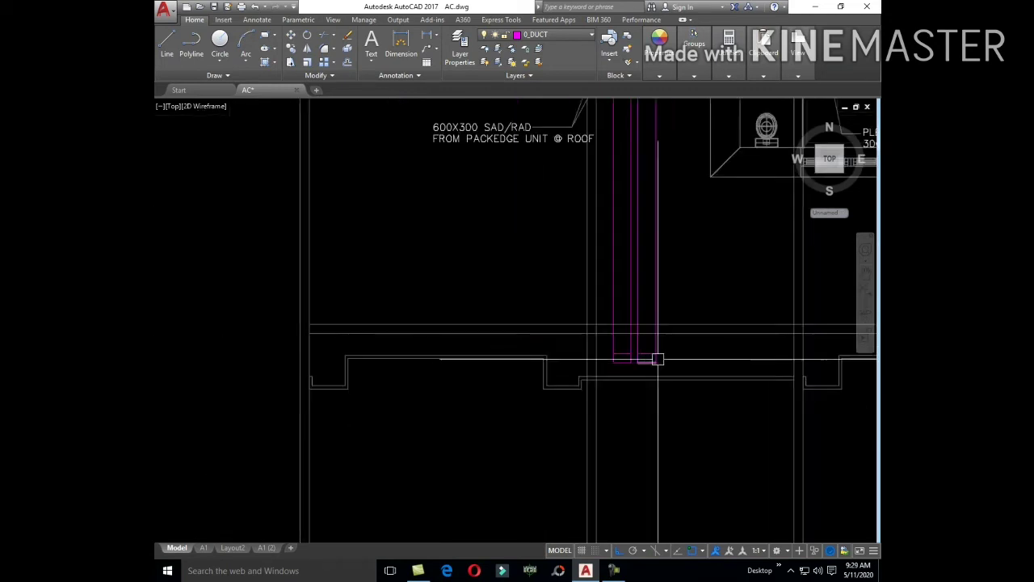
- Match the orange line to the riser duct line's properties with MA
text(ma)
key(Return)
middle_drag(686, 378, 643, 271)
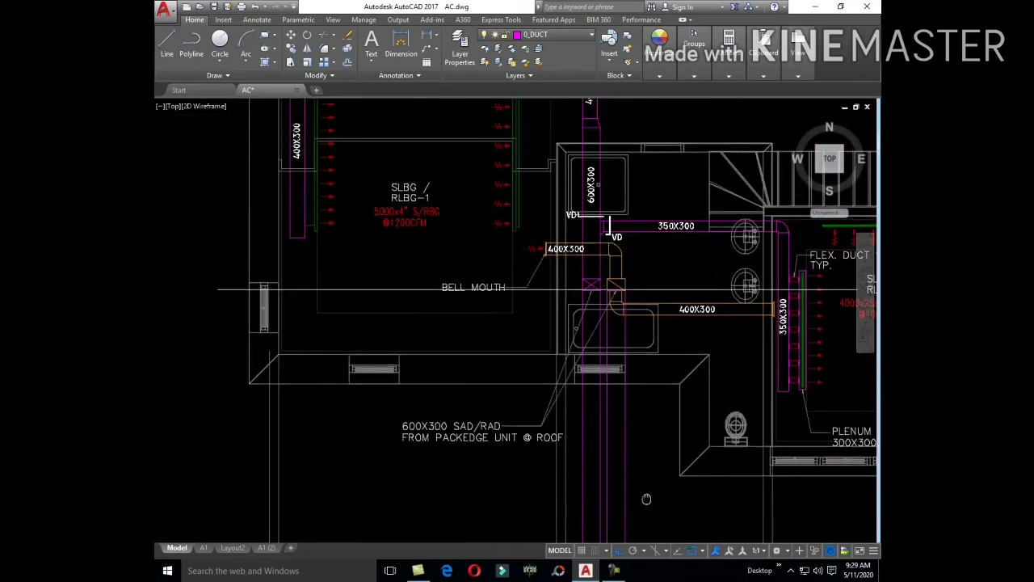
click(624, 263)
scroll(687, 374, up, 5)
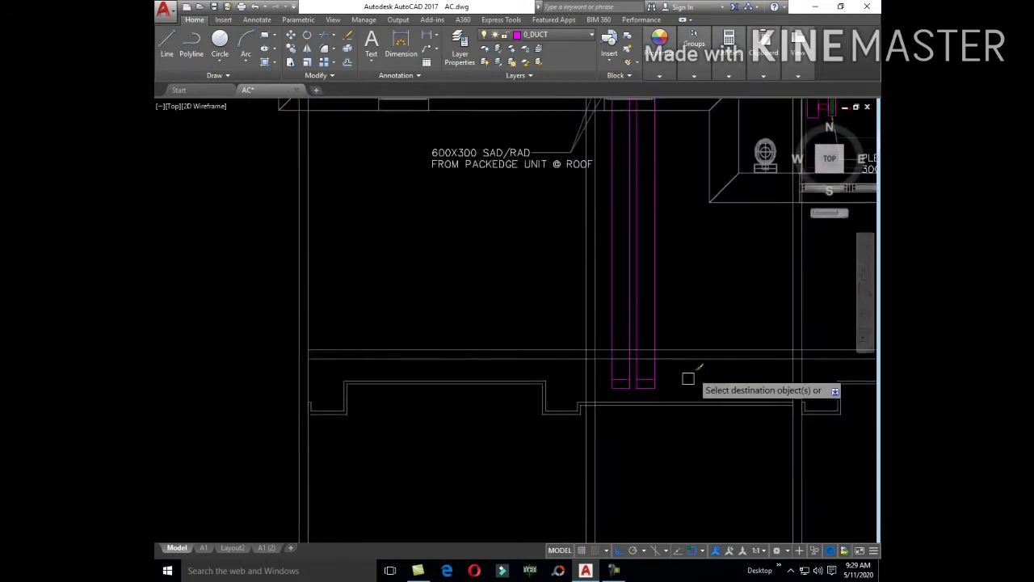
scroll(658, 377, up, 3)
click(656, 382)
click(549, 310)
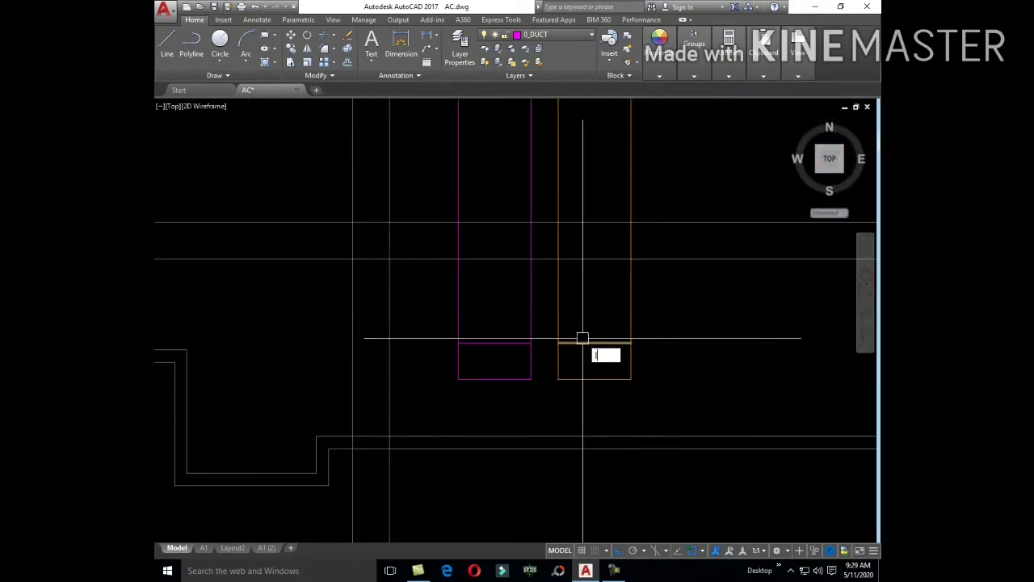
- Draw the diagonal and edge lines across the orange and magenta duct end boxes
key(Return)
click(559, 376)
key(Return)
key(Return)
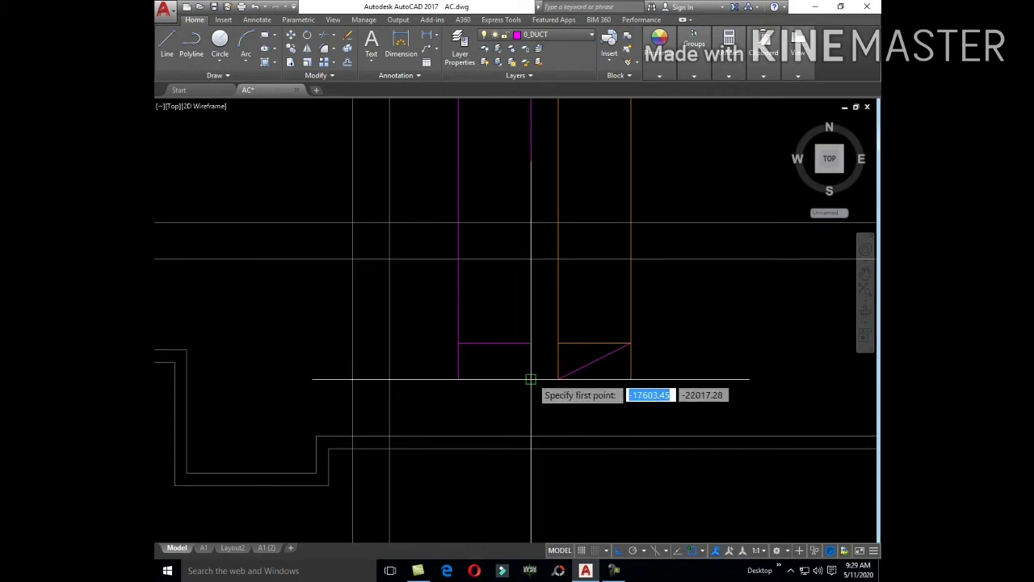
click(531, 376)
click(459, 344)
key(Return)
key(Return)
click(458, 345)
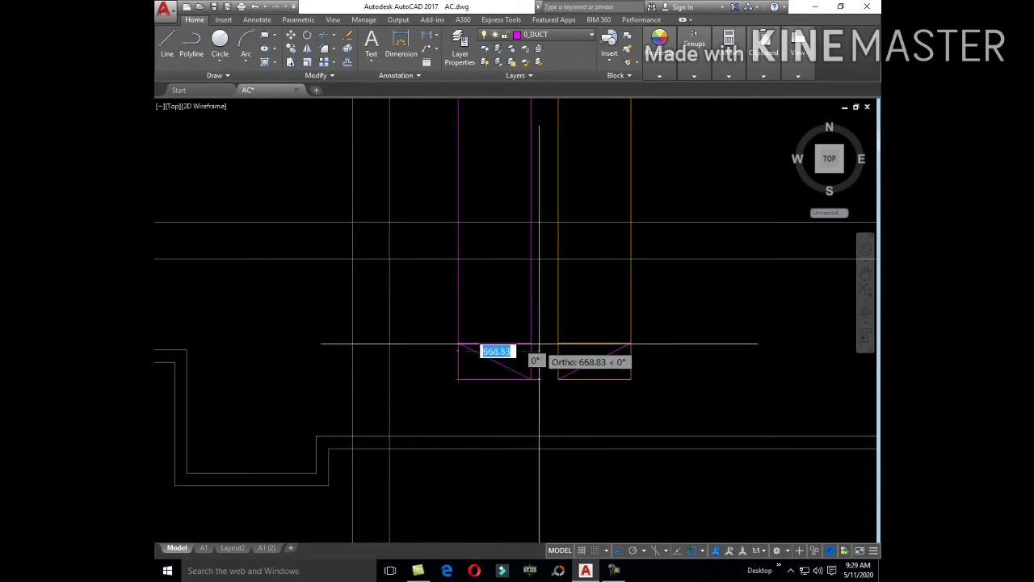
click(531, 345)
key(Return)
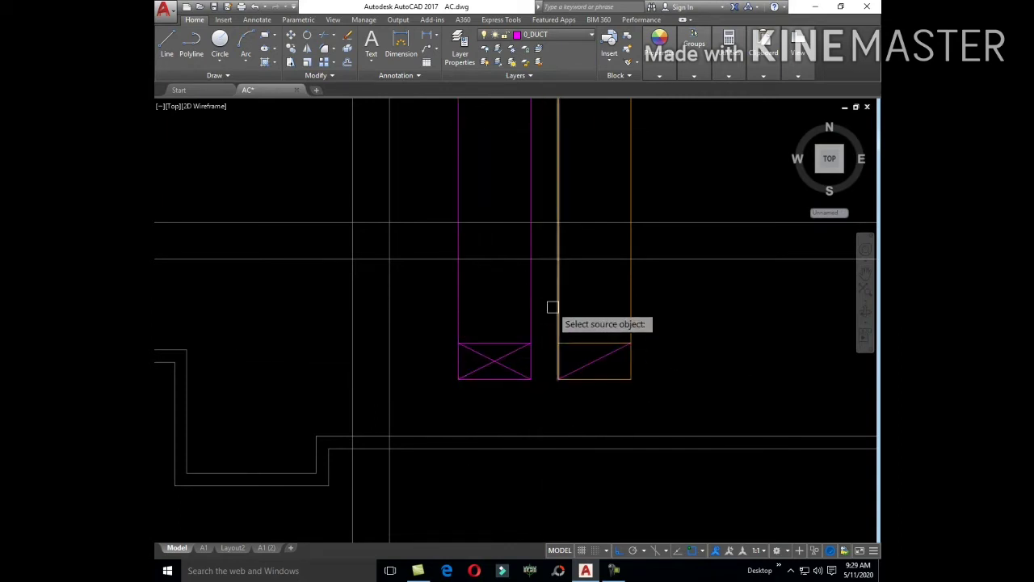
- Make the orange box magenta by matching it to the magenta box
click(553, 307)
click(595, 363)
key(Return)
middle_drag(503, 388, 676, 376)
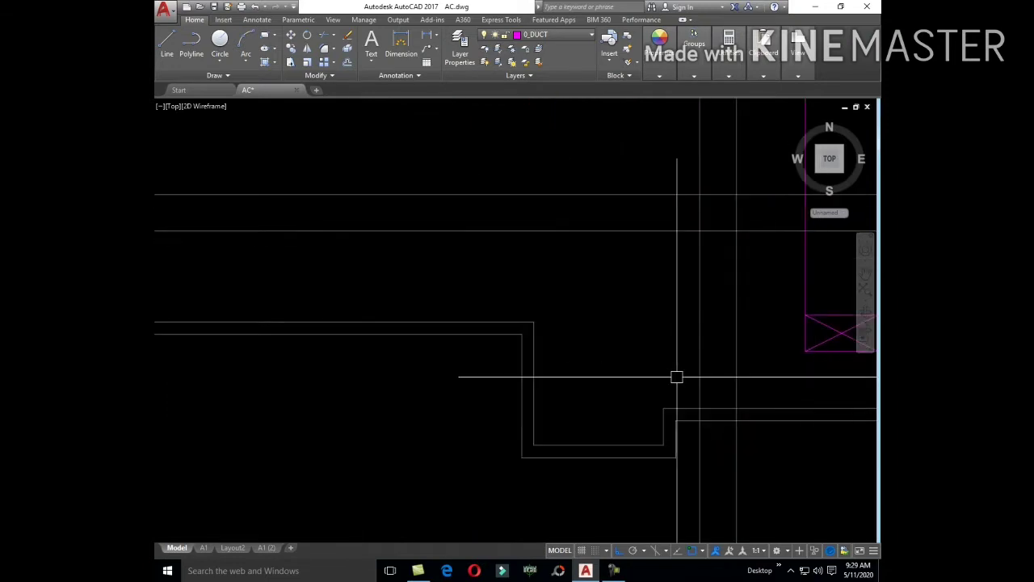
- Draw a short line leftward from the crossed duct box's bottom-left corner, then cancel TRIM
scroll(716, 356, down, 3)
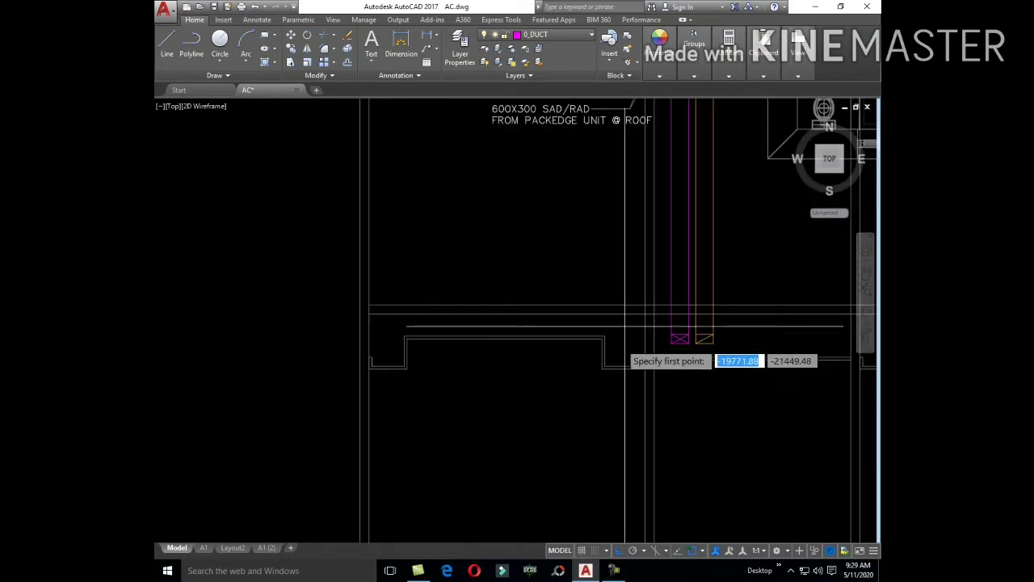
scroll(679, 452, down, 2)
scroll(687, 404, down, 2)
middle_drag(692, 177, 686, 233)
scroll(686, 234, up, 5)
text(l)
key(Return)
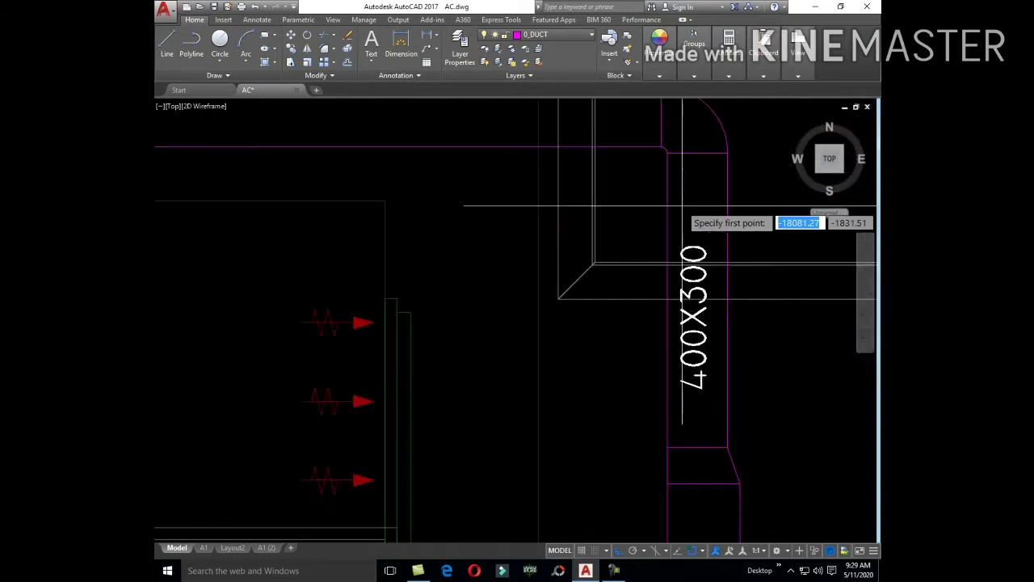
click(661, 152)
scroll(678, 275, down, 4)
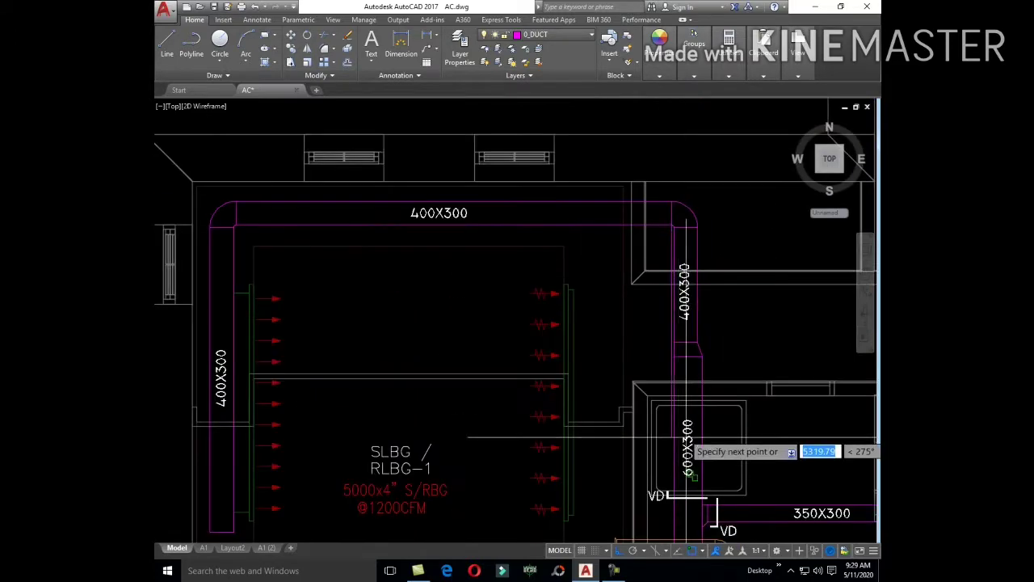
middle_drag(682, 501, 686, 347)
middle_drag(695, 517, 699, 430)
mouse_move(711, 535)
middle_down()
mouse_move(716, 419)
mouse_move(690, 447)
middle_up()
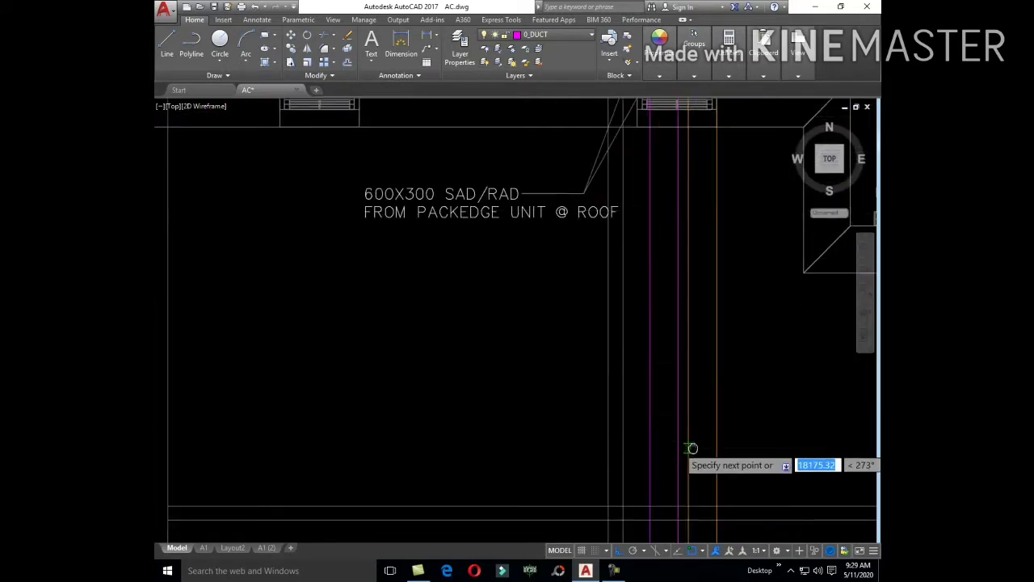
scroll(663, 388, up, 3)
scroll(636, 328, up, 3)
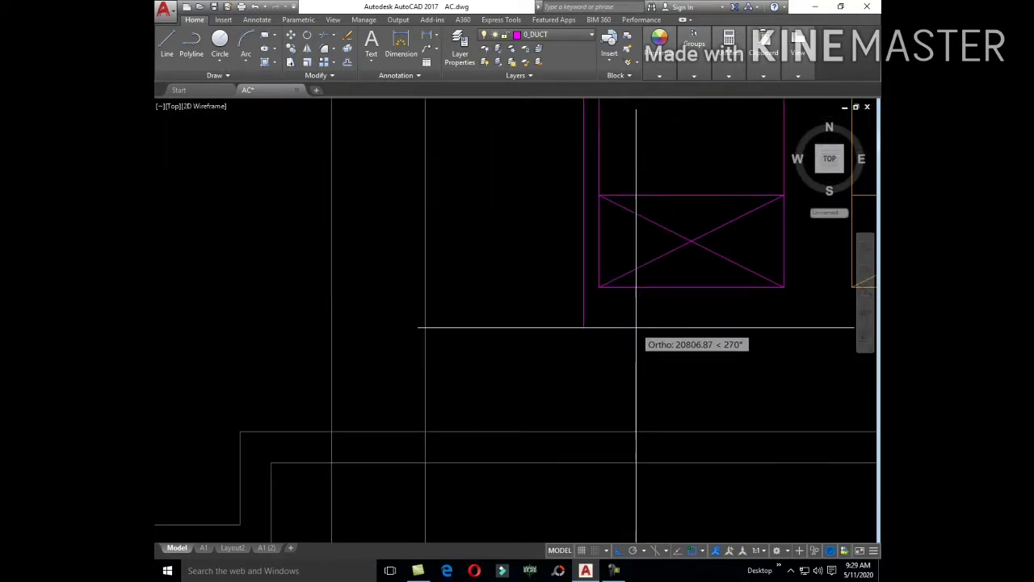
click(599, 287)
click(584, 286)
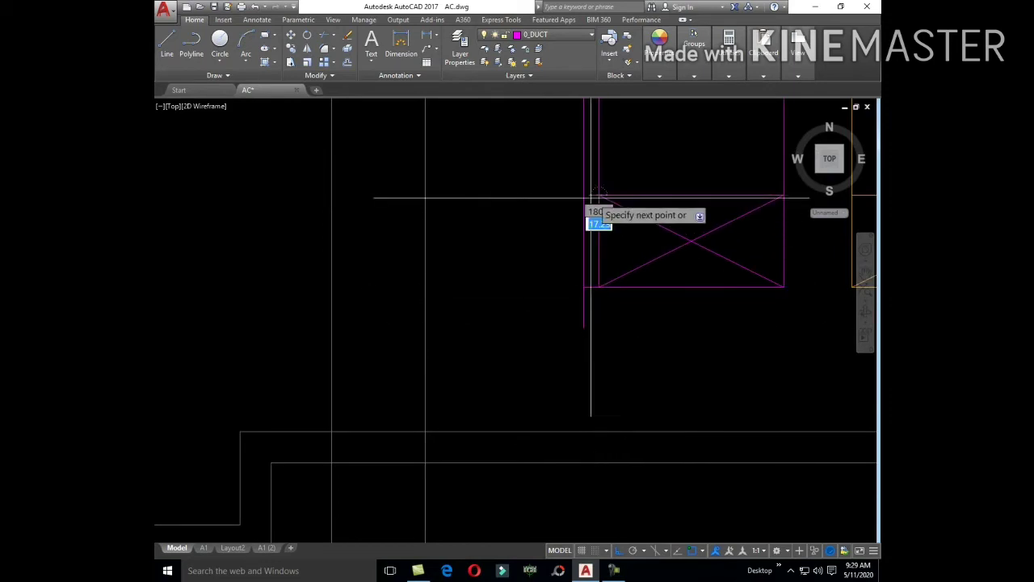
key(Escape)
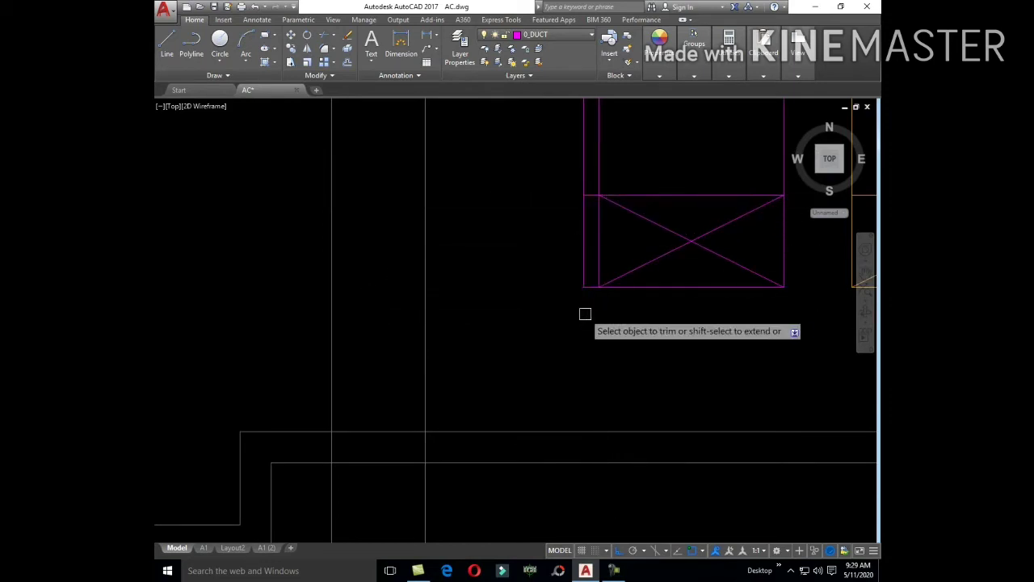
key(Escape)
scroll(637, 342, down, 2)
- Start a line at the upper-left corner of the 400X300 duct
scroll(670, 374, down, 3)
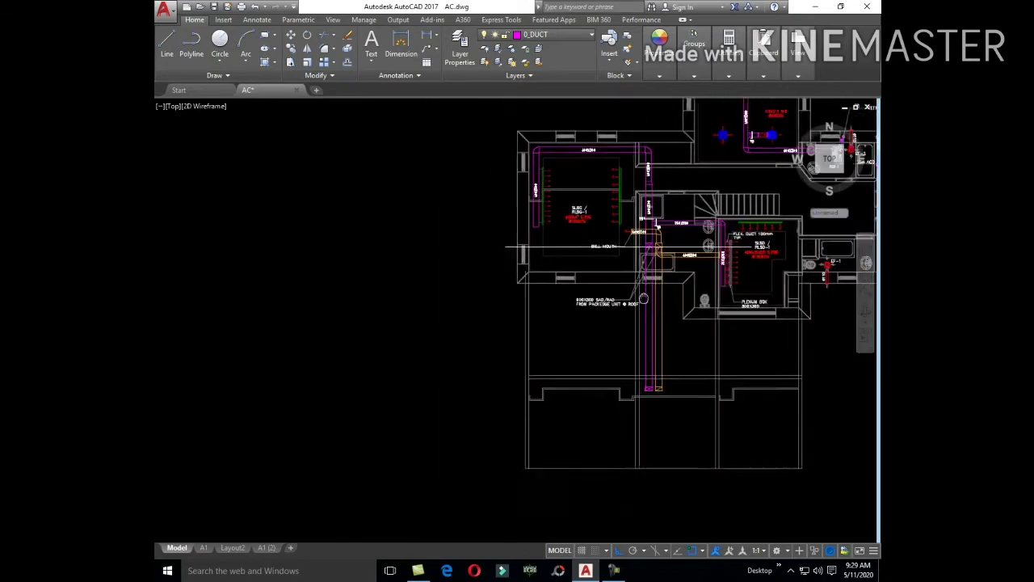
scroll(526, 275, up, 2)
scroll(522, 339, up, 2)
text(l)
key(Return)
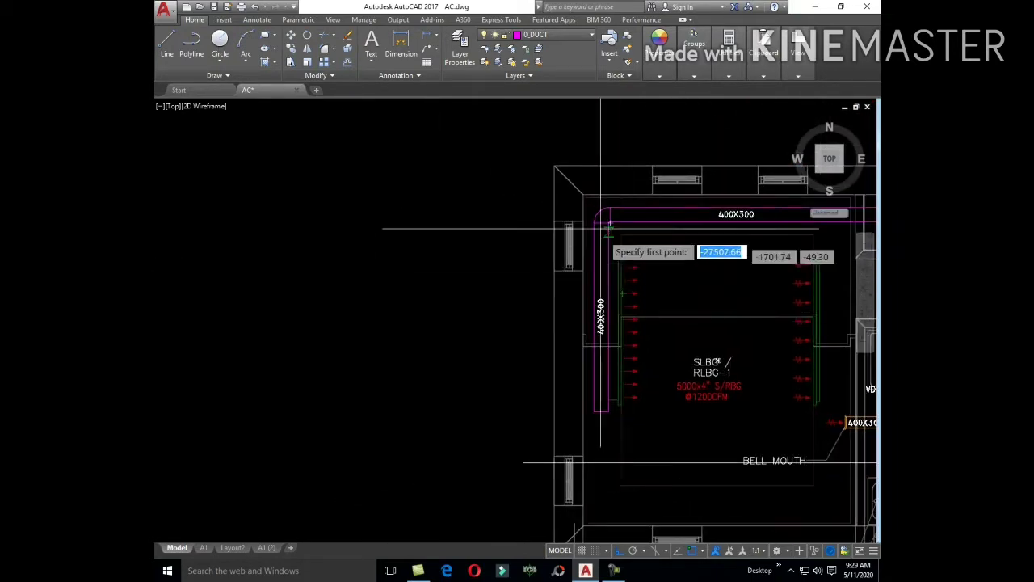
scroll(600, 228, up, 3)
scroll(641, 347, down, 3)
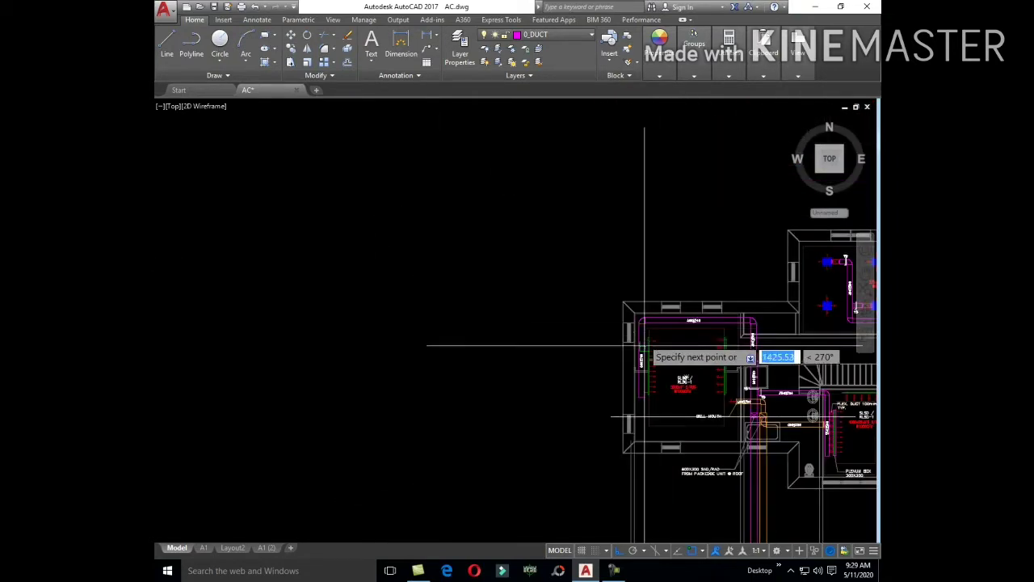
scroll(670, 381, up, 2)
scroll(670, 433, up, 3)
scroll(670, 432, down, 1)
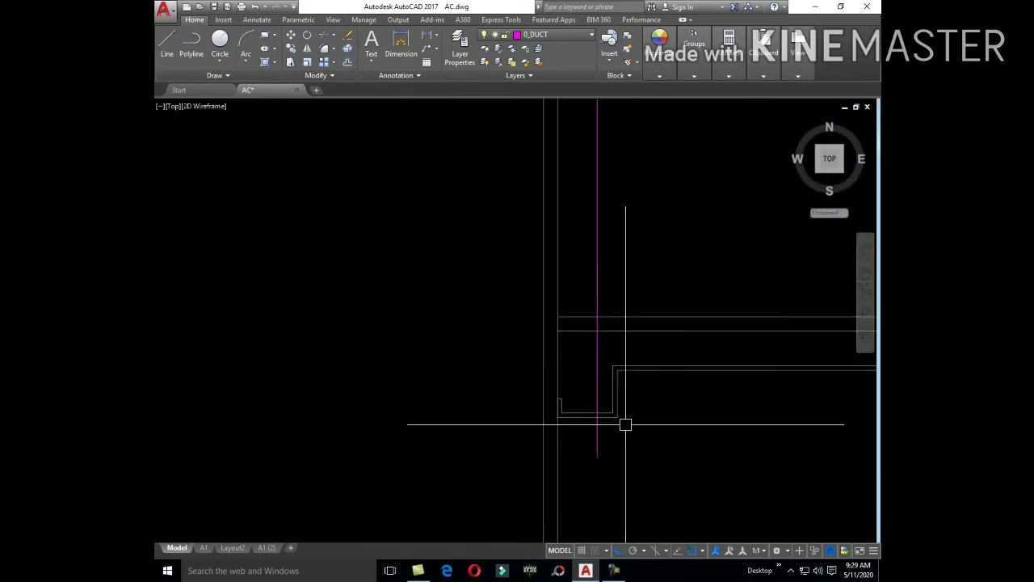
scroll(623, 423, down, 2)
scroll(642, 270, down, 1)
scroll(579, 250, up, 3)
click(578, 249)
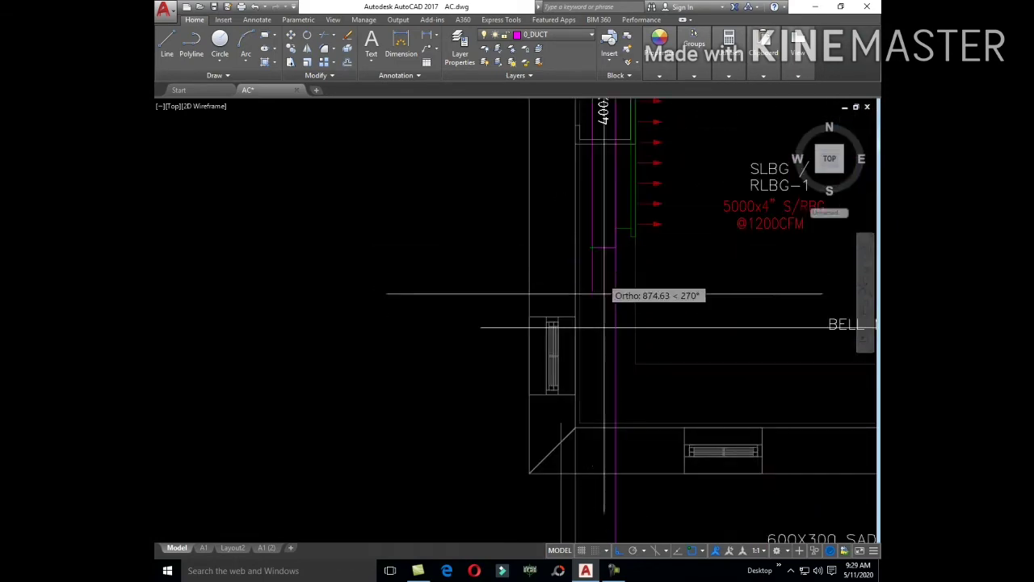
- Pan down the plan and finish the long vertical line for the second riser
scroll(602, 299, down, 2)
scroll(623, 282, up, 2)
scroll(639, 376, up, 1)
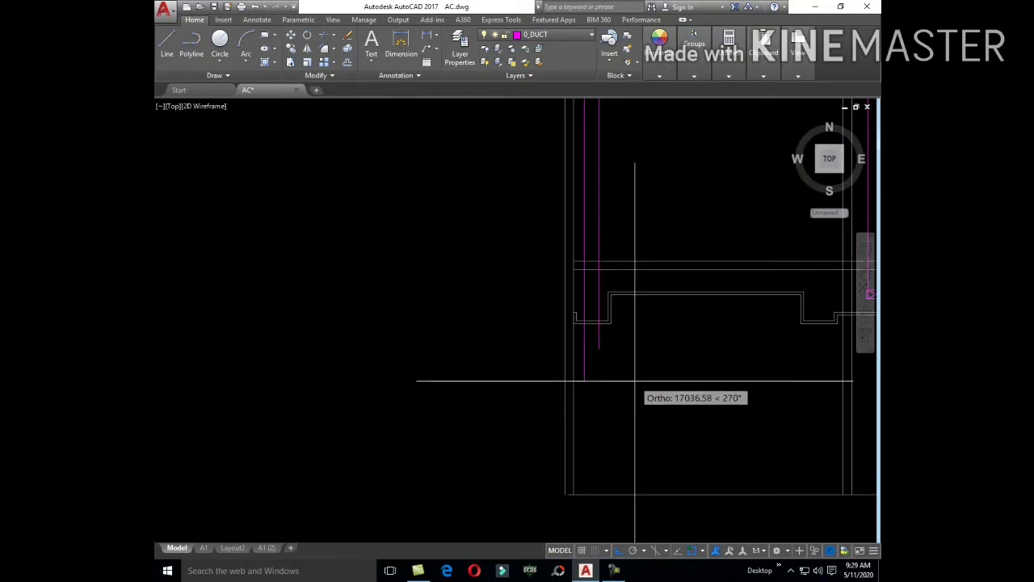
middle_drag(738, 355, 617, 359)
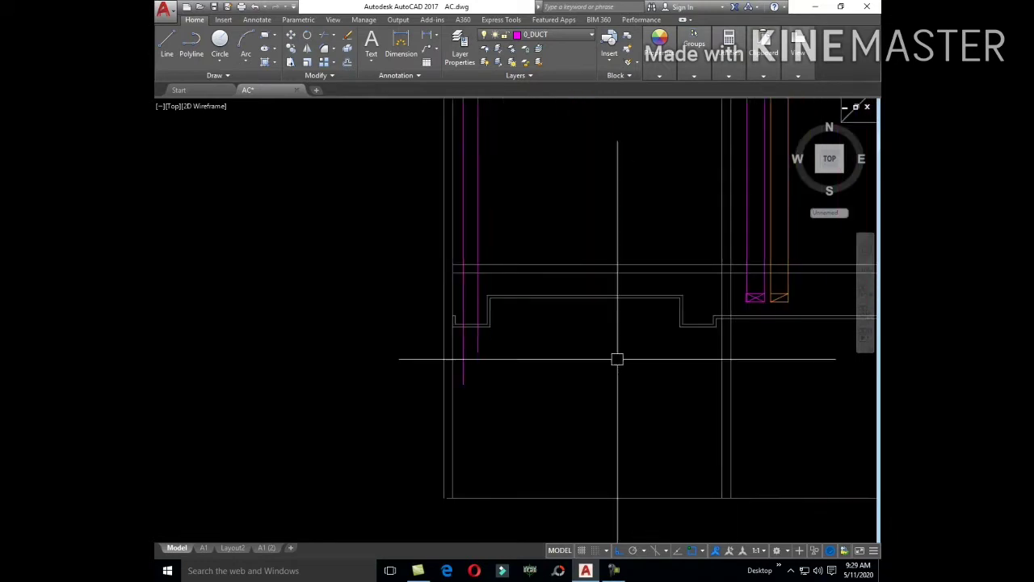
scroll(664, 355, up, 5)
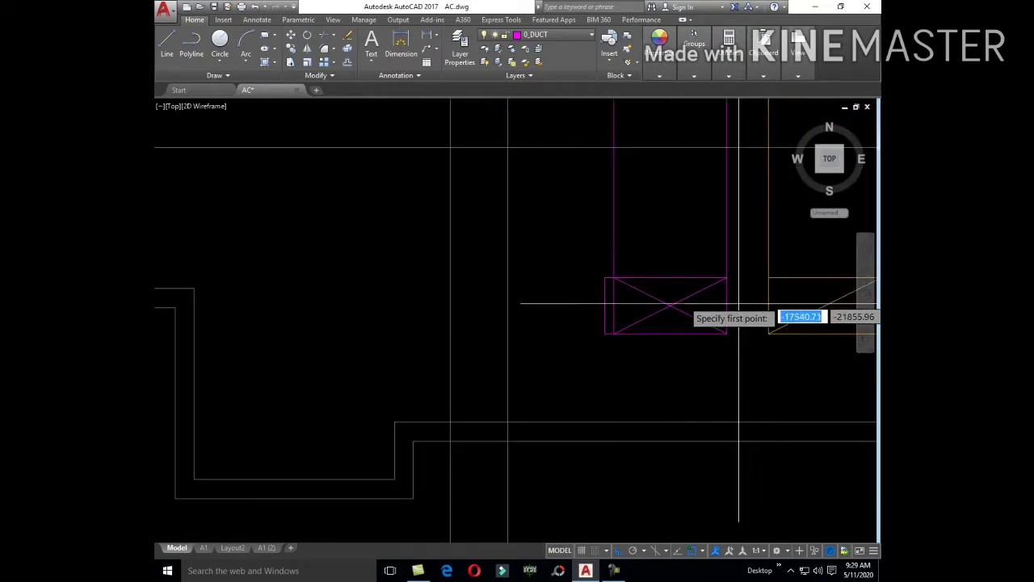
scroll(455, 301, down, 4)
middle_drag(455, 301, 738, 303)
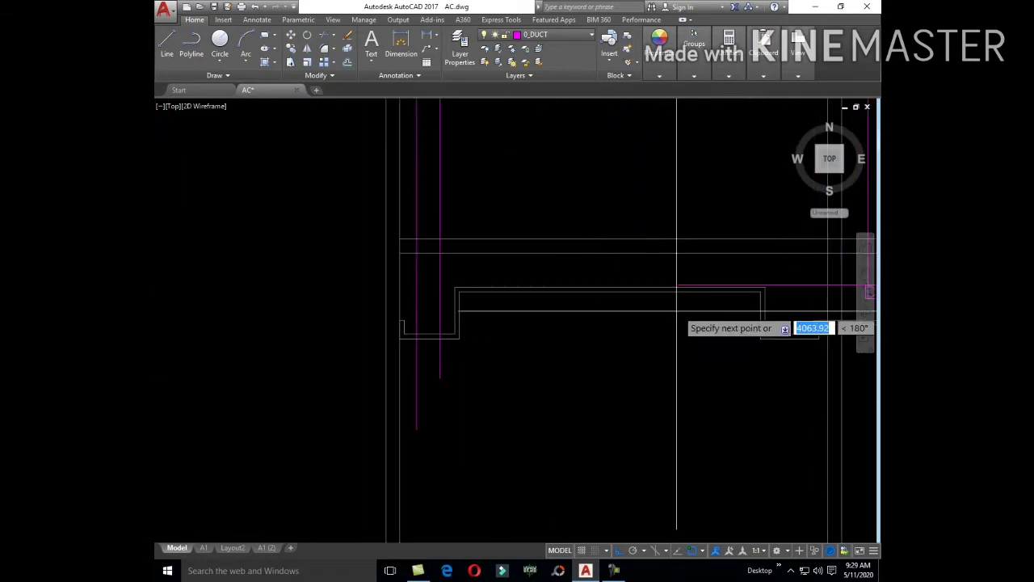
key(Escape)
mouse_move(526, 322)
middle_down()
mouse_move(652, 340)
mouse_move(732, 320)
middle_up()
scroll(707, 332, down, 3)
scroll(619, 363, up, 2)
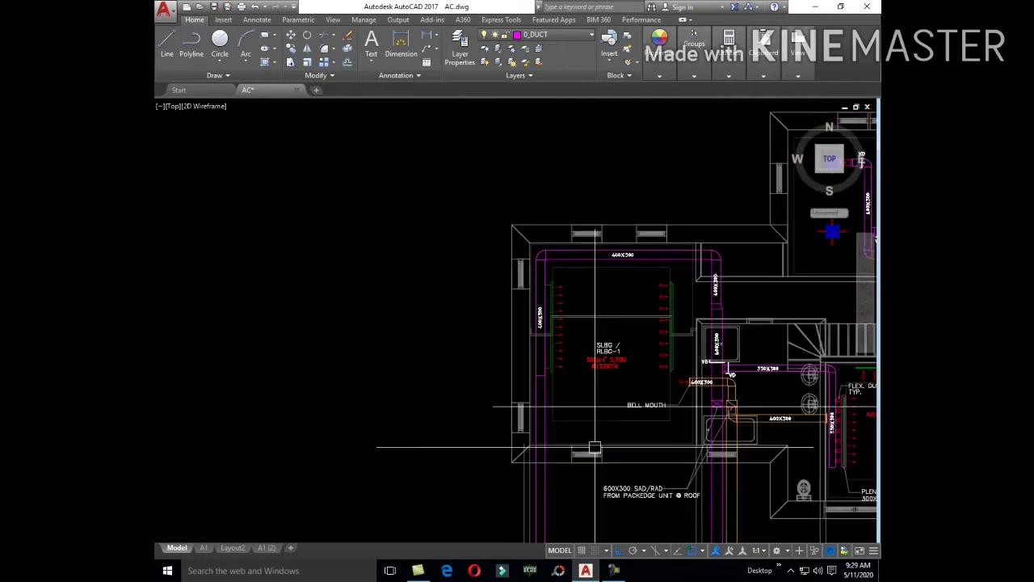
scroll(552, 291, up, 2)
scroll(548, 309, down, 3)
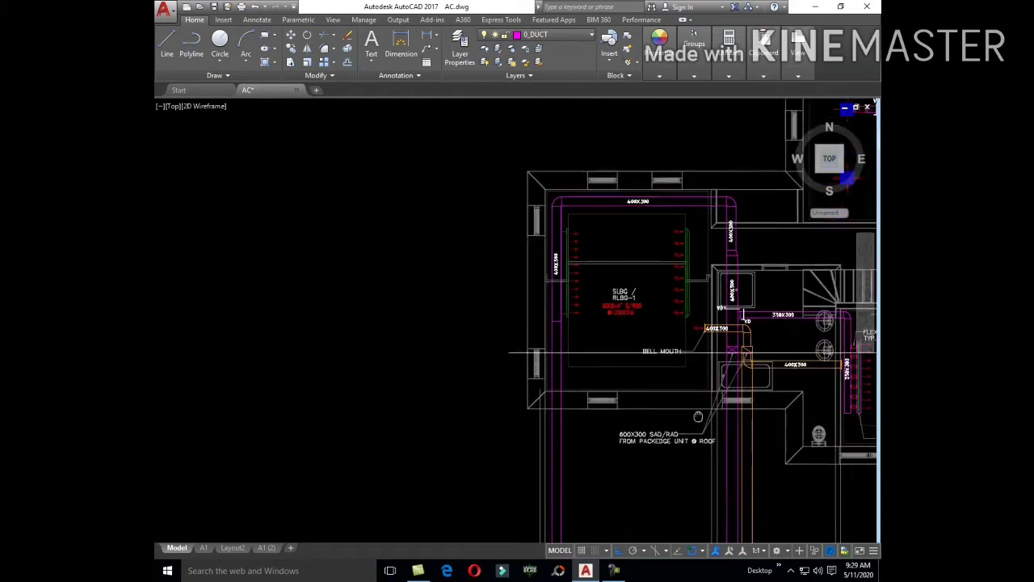
- Draw a second magenta duct line from the duct corner across the plan
middle_drag(711, 452, 711, 242)
scroll(724, 402, up, 5)
text(l)
key(Return)
click(687, 348)
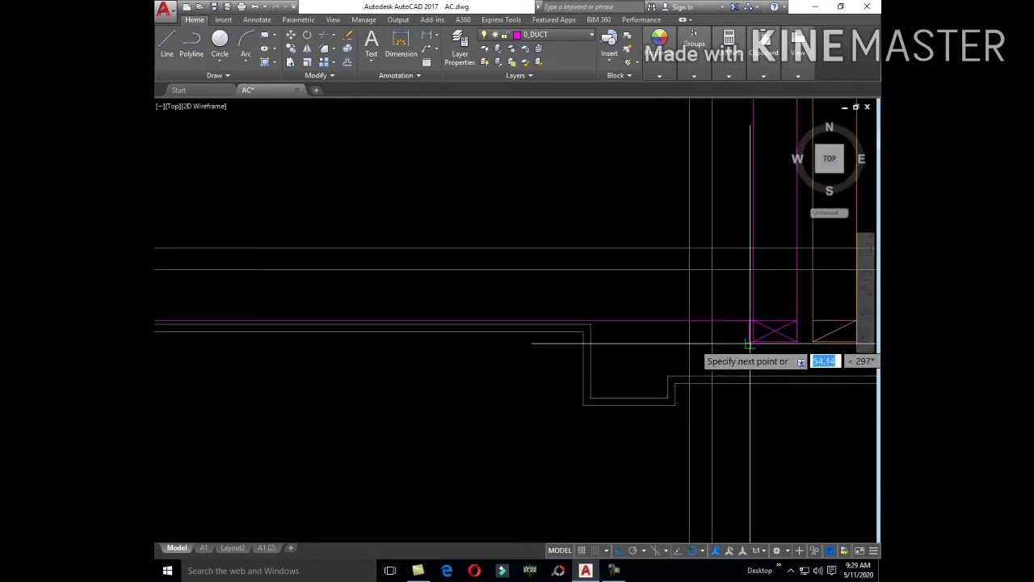
mouse_move(686, 348)
middle_down()
mouse_move(530, 384)
mouse_move(619, 365)
middle_up()
scroll(619, 364, up, 2)
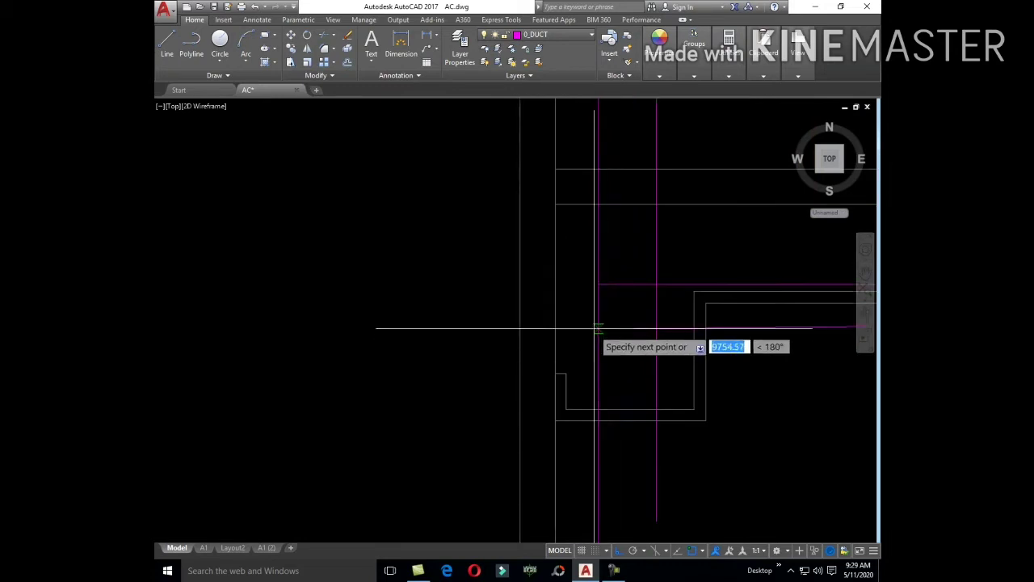
click(606, 321)
key(Escape)
- Trim the two vertical magenta lines overshooting the horizontal duct and delete the leftover
key(Return)
key(Return)
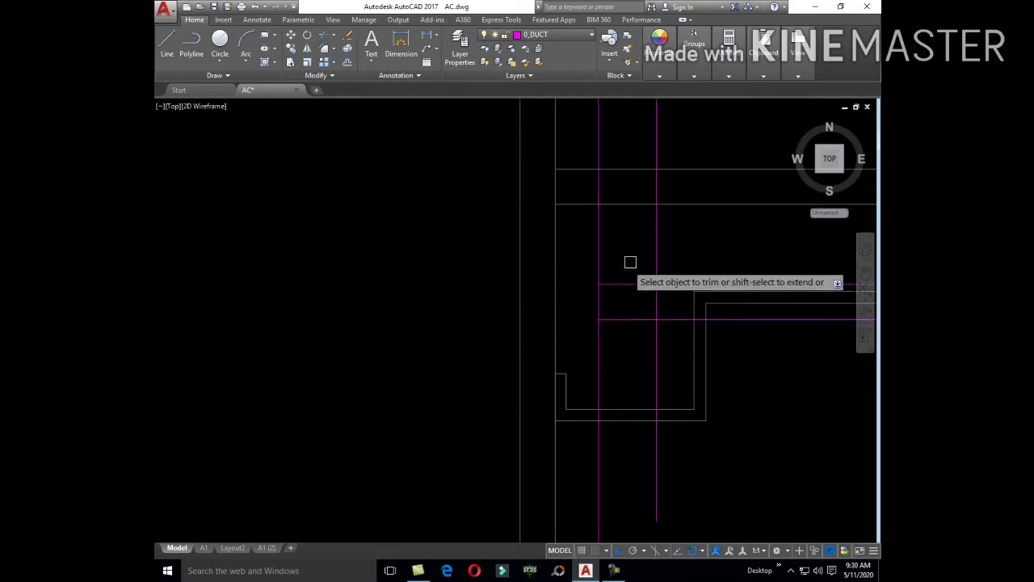
click(602, 242)
click(656, 243)
key(Escape)
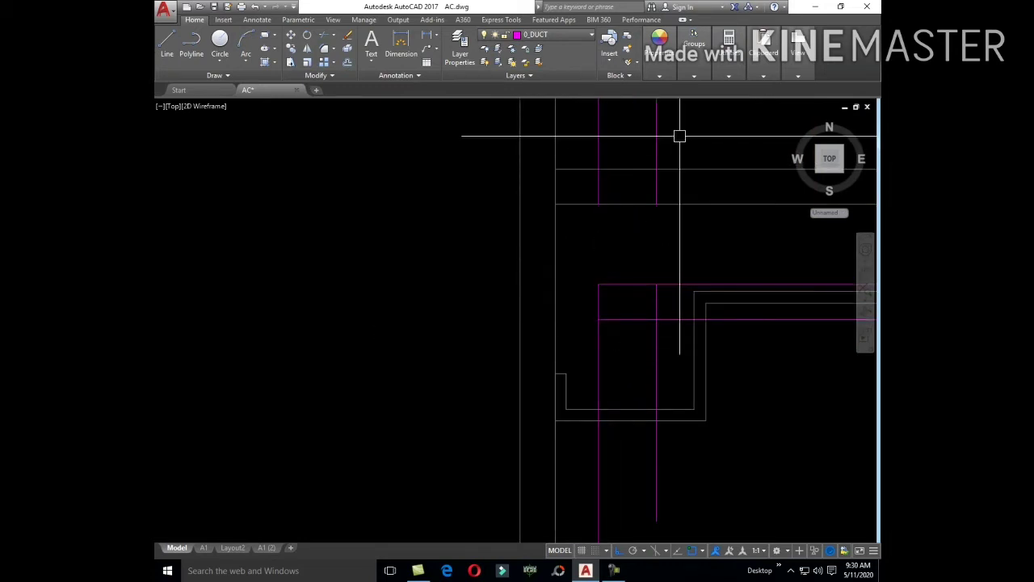
drag(681, 134, 591, 120)
key(Delete)
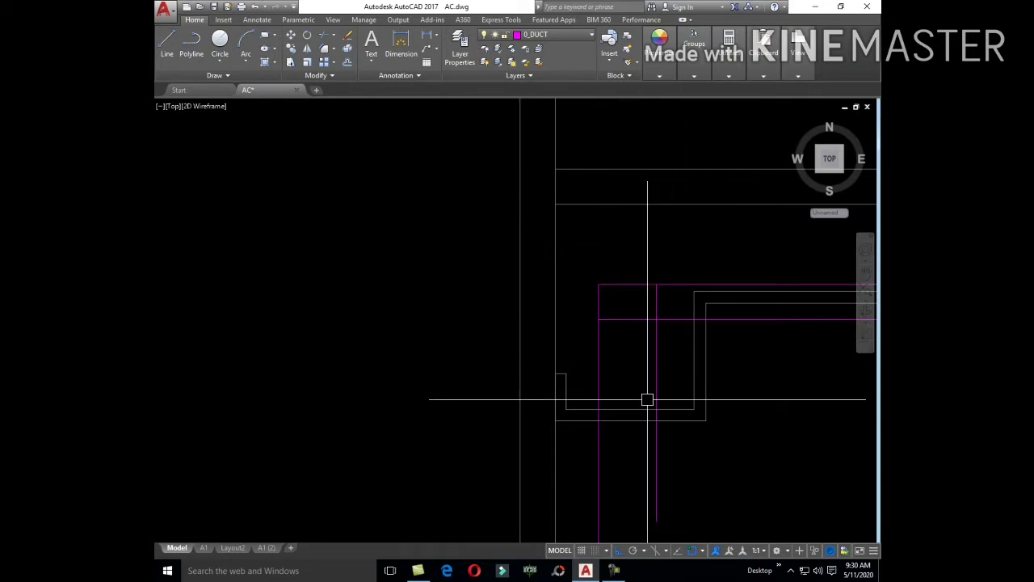
- Draw a diagonal line across the duct corner
text(l)
key(Return)
scroll(647, 320, up, 4)
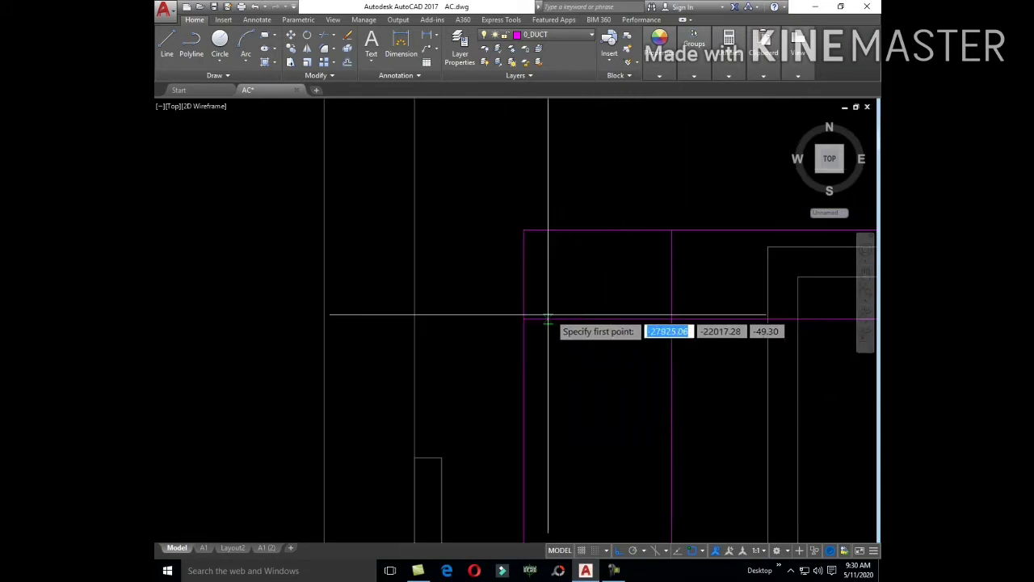
click(524, 317)
click(676, 233)
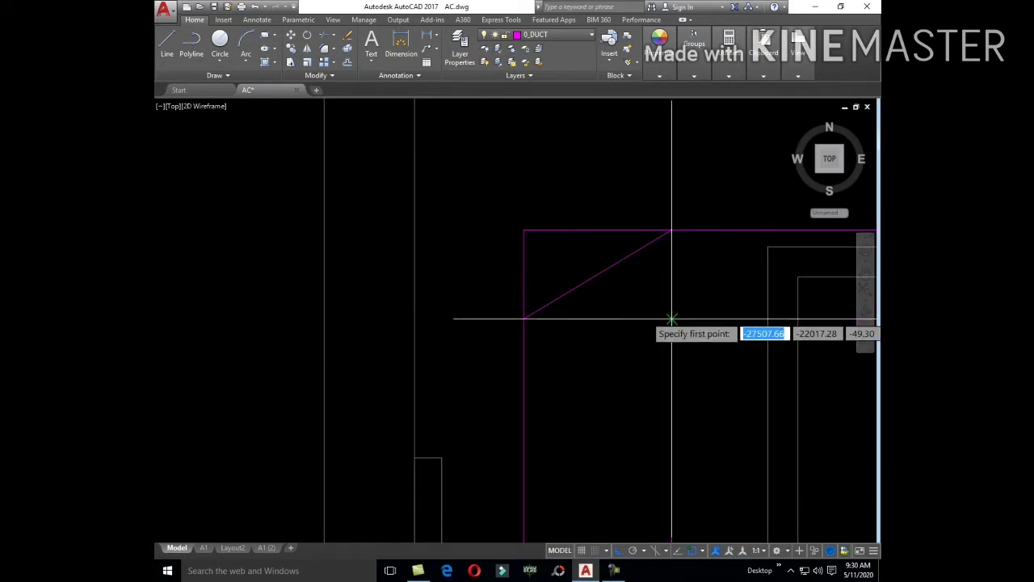
- Draw a cross line across the width of the vertical 400X300 duct
scroll(600, 339, down, 2)
scroll(633, 409, down, 2)
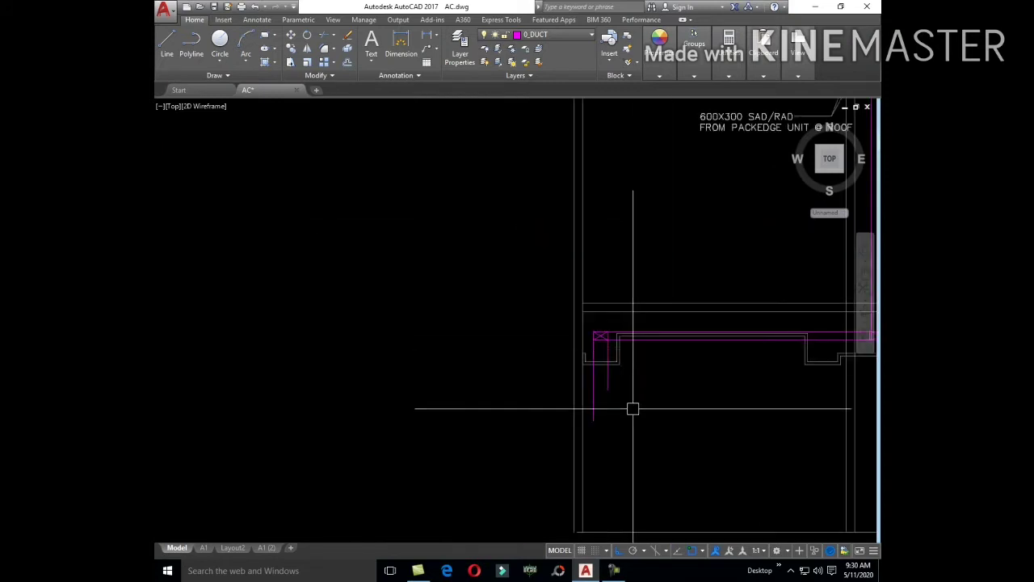
scroll(633, 407, down, 2)
middle_drag(638, 243, 642, 398)
scroll(612, 318, up, 4)
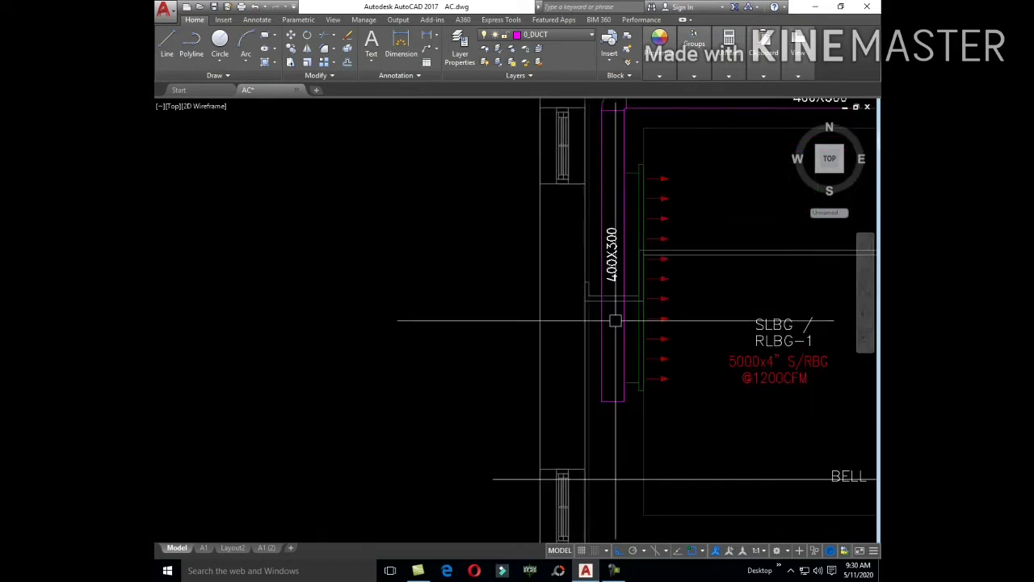
scroll(654, 311, down, 1)
scroll(654, 310, up, 3)
key(space)
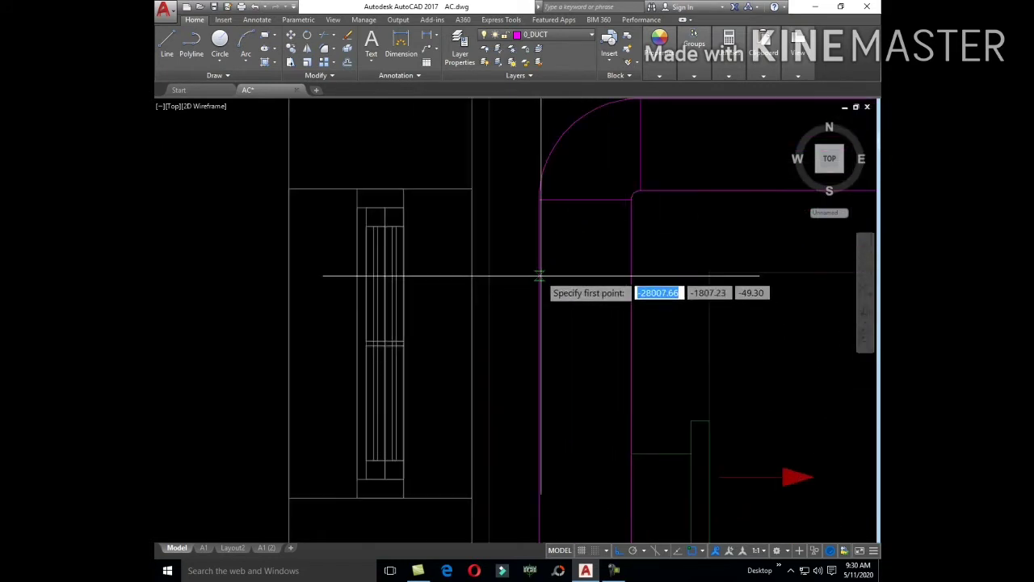
click(540, 278)
click(632, 276)
key(space)
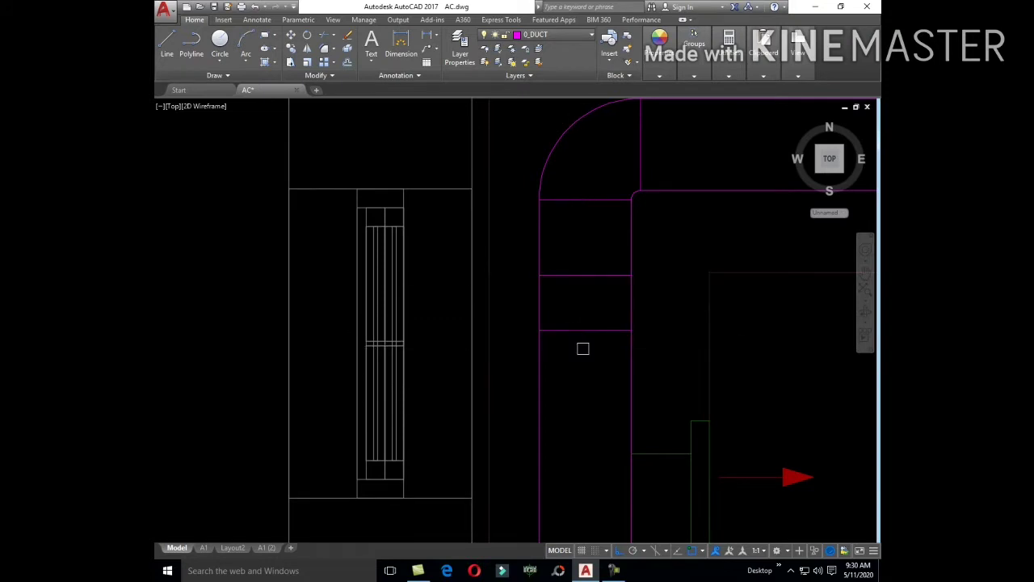
text(l)
- Draw a closed triangle from the cross line's left end down to a lower tip
key(space)
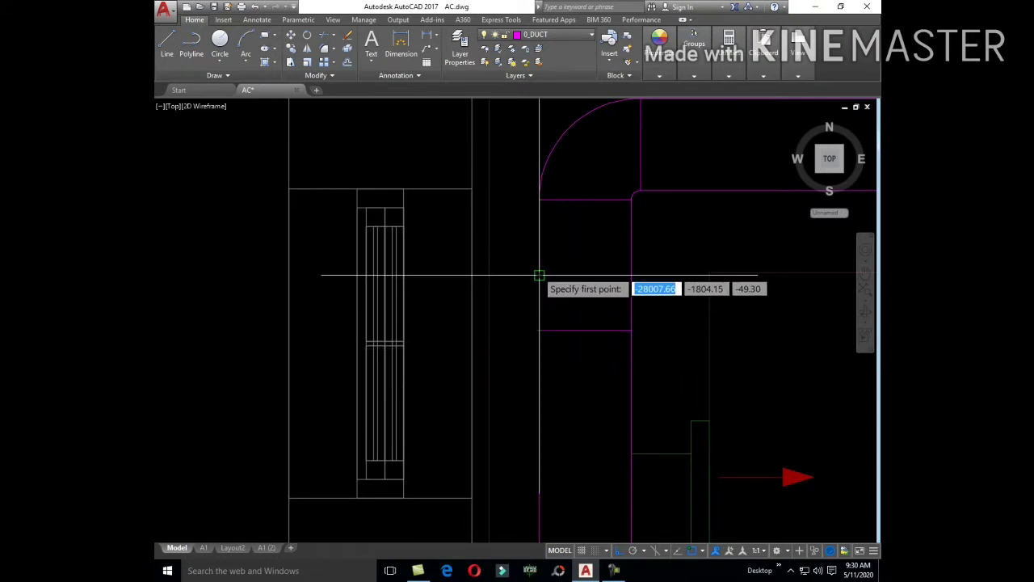
click(540, 275)
click(585, 329)
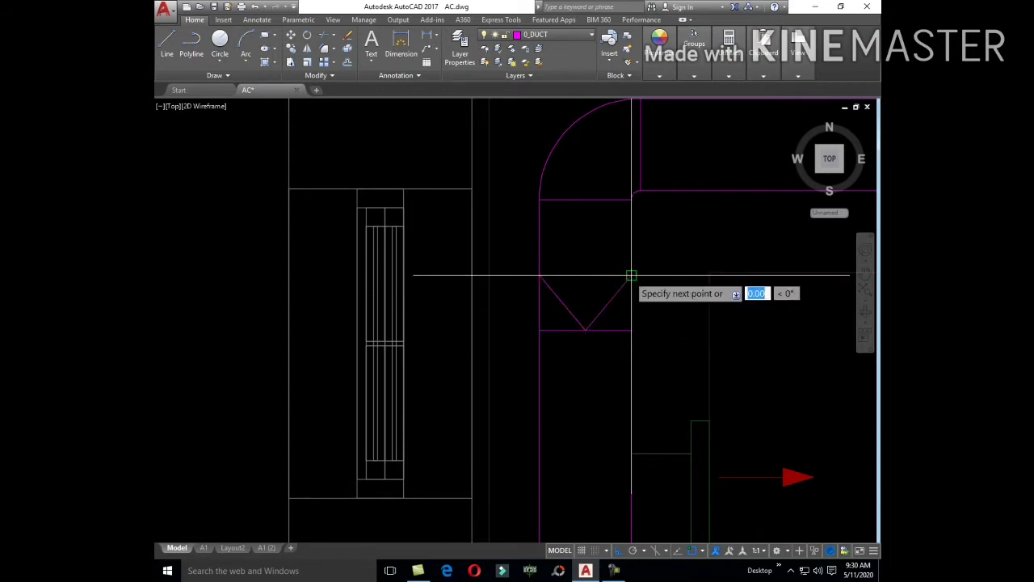
text(c)
key(Return)
text(o)
key(space)
scroll(693, 300, down, 2)
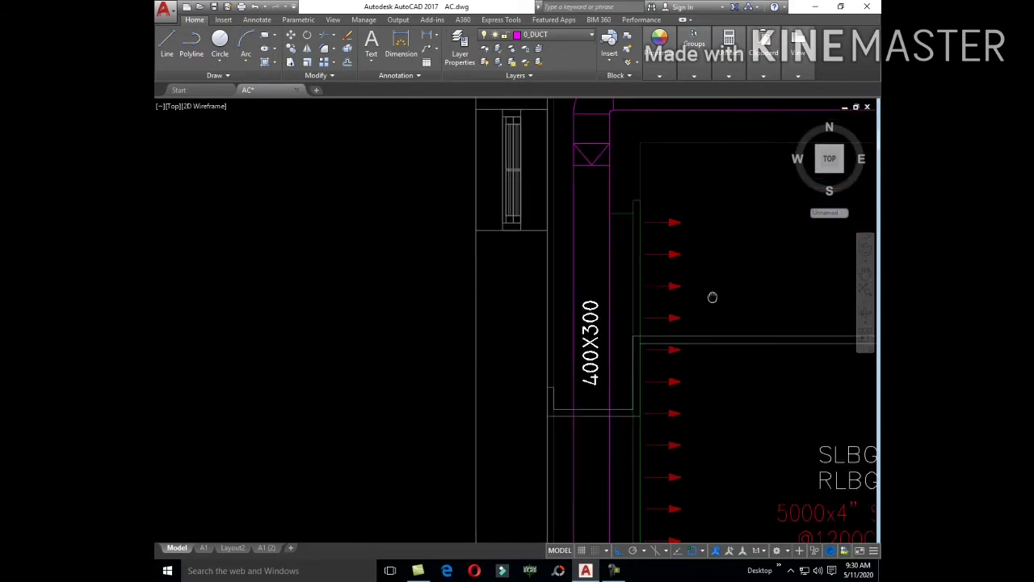
scroll(806, 434, down, 2)
- Copy the SLBG label beside the duct and edit it to read DN
click(832, 421)
key(Return)
scroll(833, 421, up, 2)
click(838, 422)
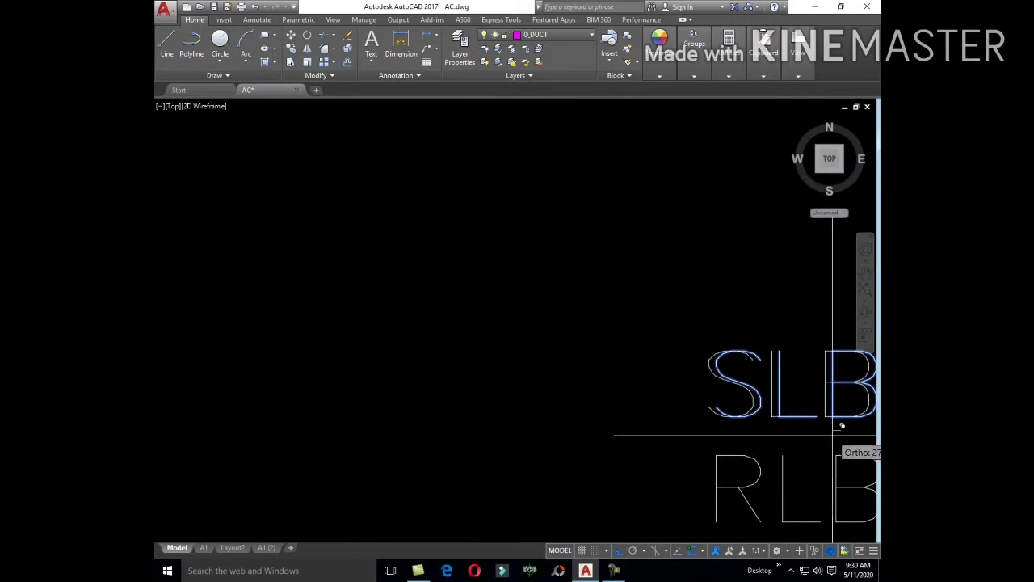
scroll(757, 351, down, 1)
scroll(757, 351, down, 1)
scroll(716, 300, up, 1)
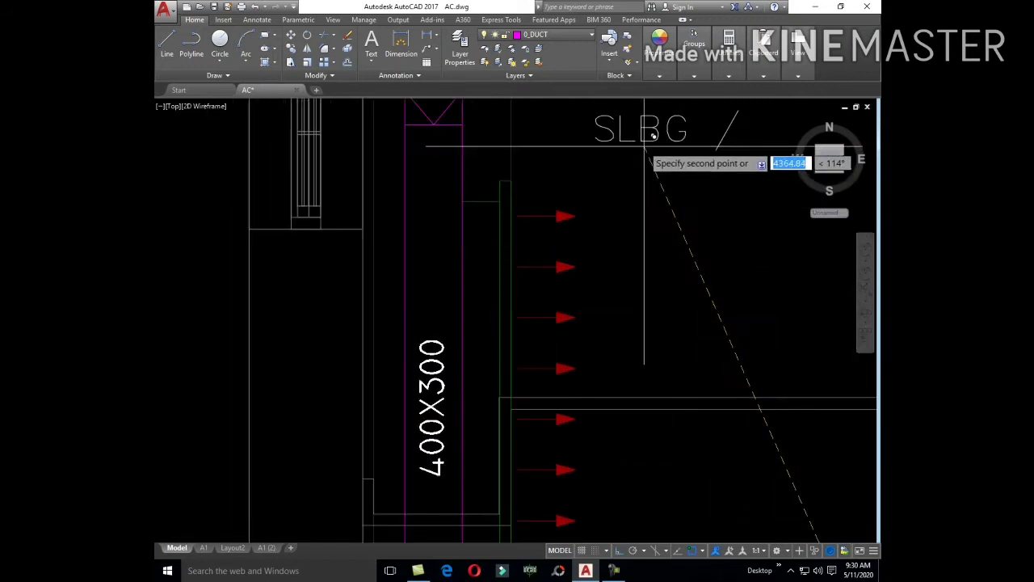
scroll(681, 261, down, 1)
scroll(682, 261, up, 1)
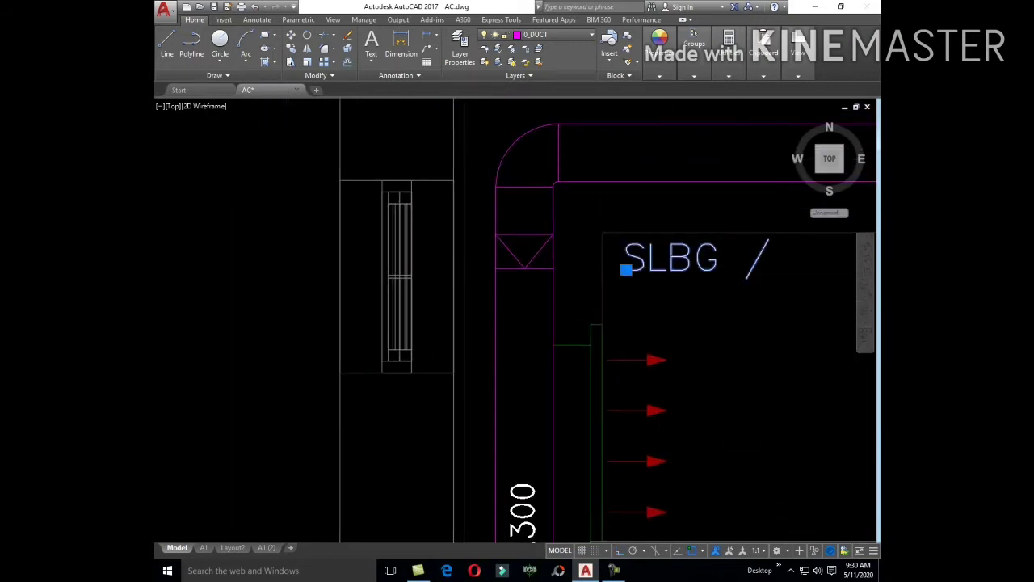
click(626, 270)
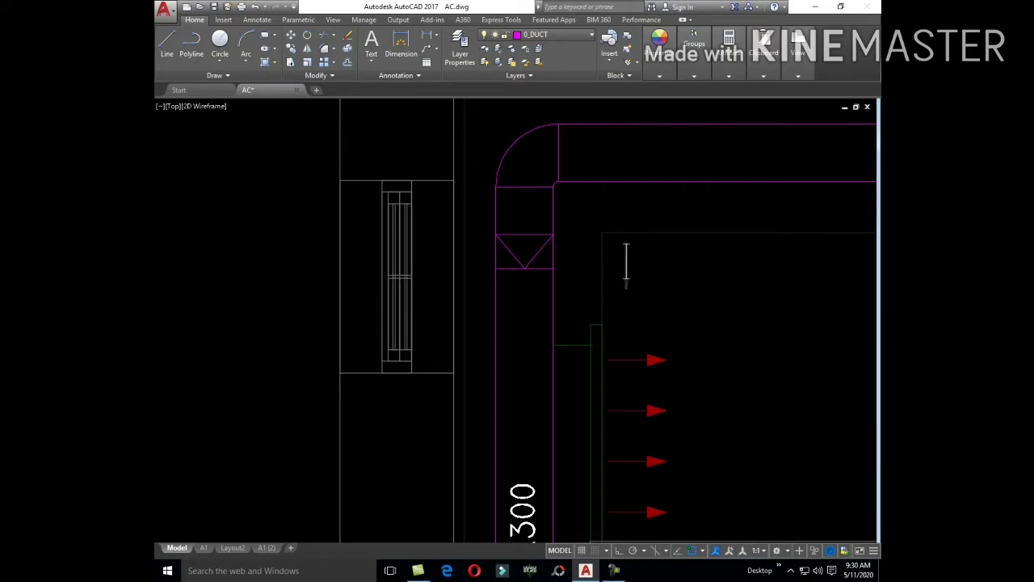
text(DN)
key(Return)
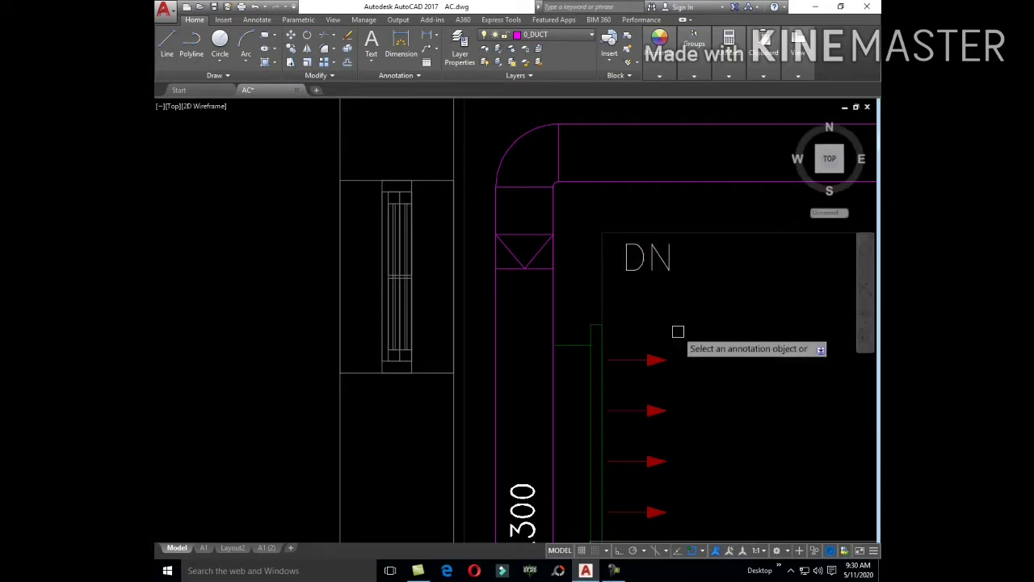
- Move the DN label next to the triangle marker
key(m)
key(Return)
click(739, 309)
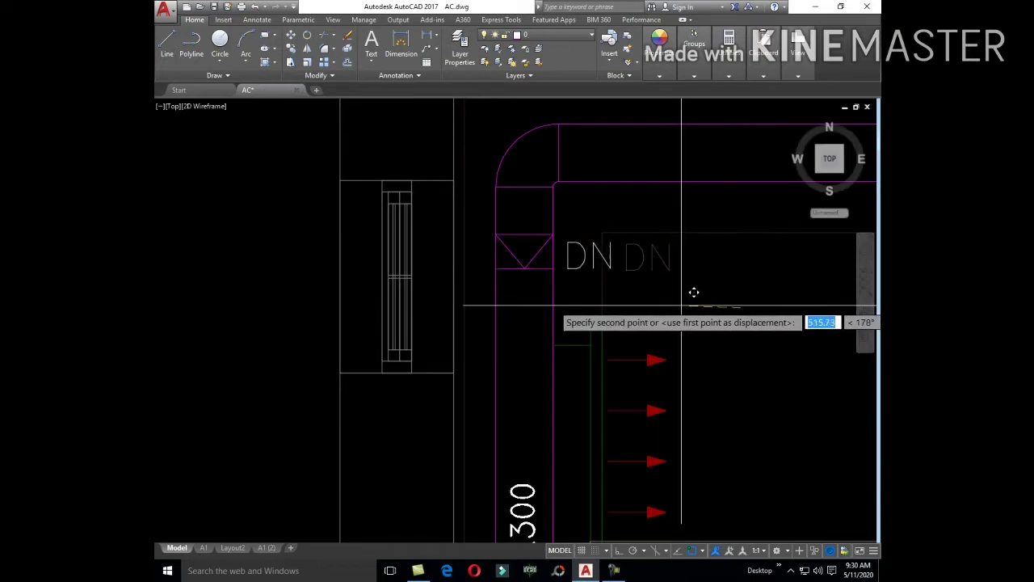
click(671, 304)
scroll(671, 304, down, 3)
- Draw a cross line across the duct under the X-box and offset it 300
scroll(655, 326, down, 2)
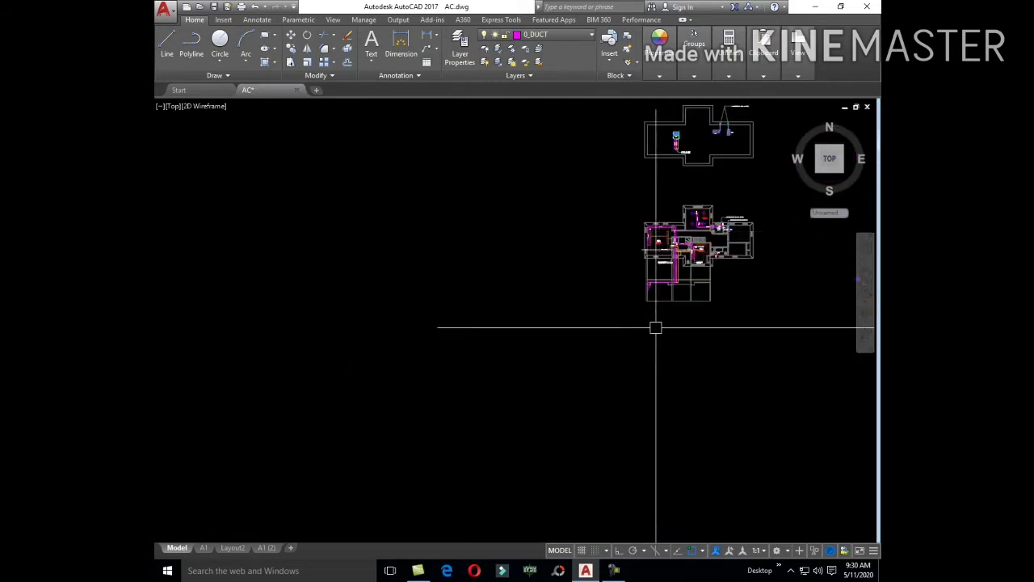
scroll(639, 196, up, 3)
scroll(623, 229, up, 2)
scroll(623, 228, up, 2)
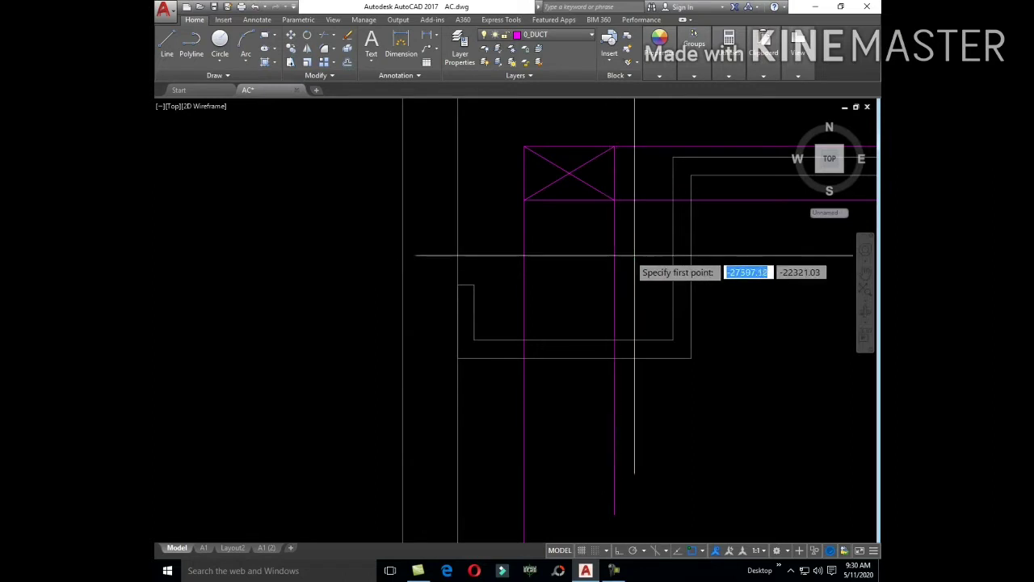
click(523, 246)
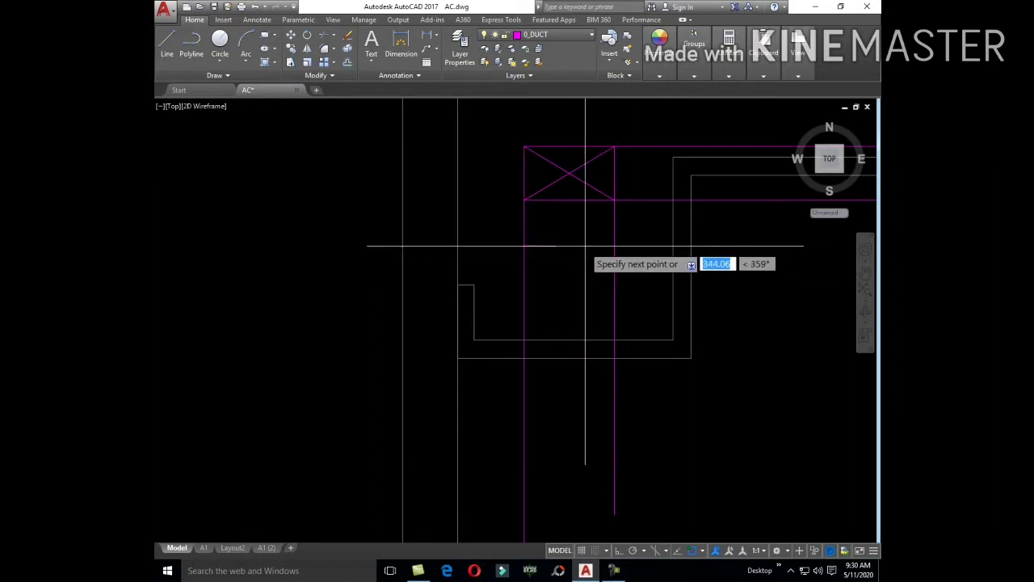
click(614, 245)
key(Escape)
text(O)
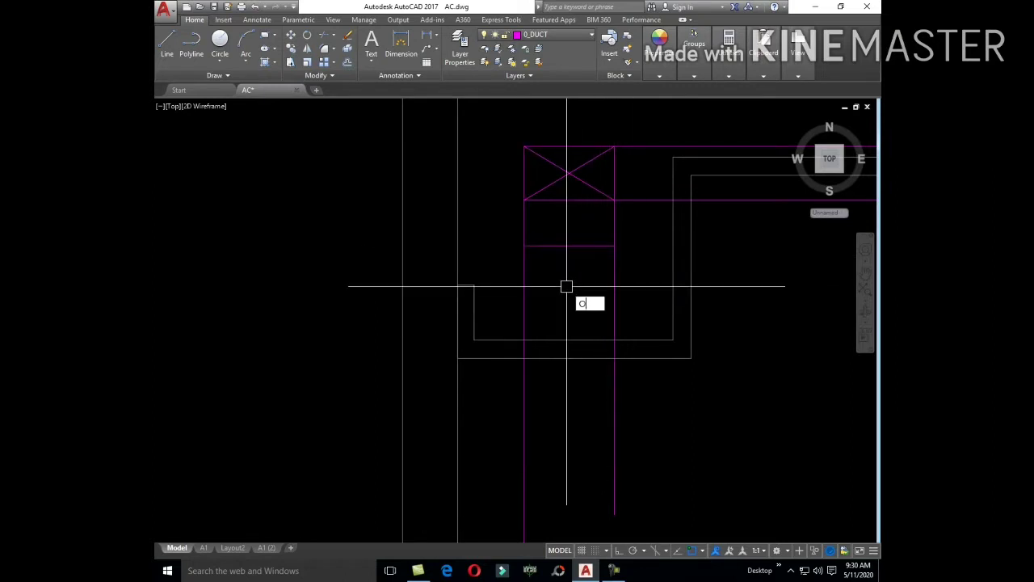
key(Return)
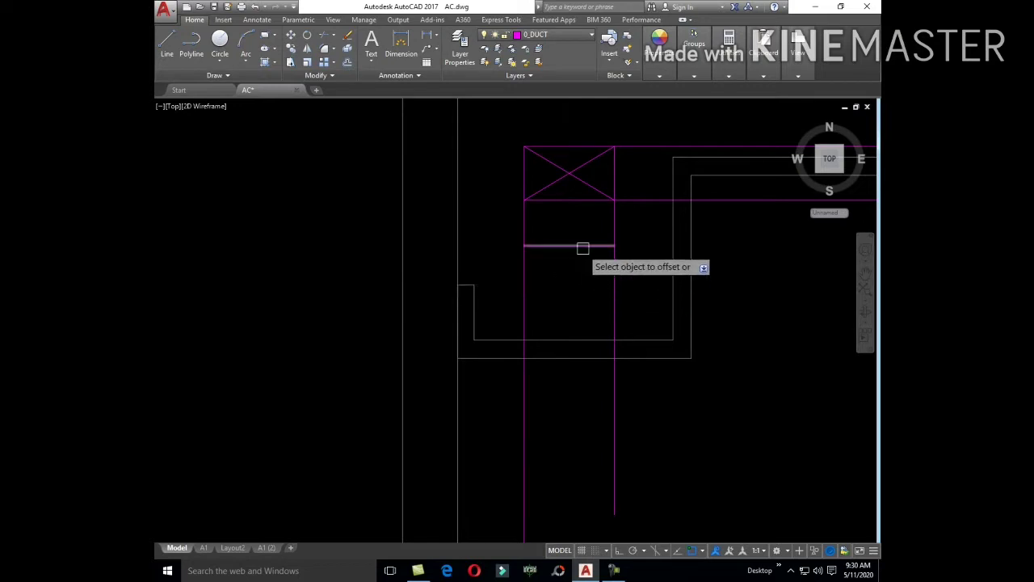
click(616, 315)
- Trim the magenta duct lines below the new 300-deep section with a crossing window
key(Return)
key(Return)
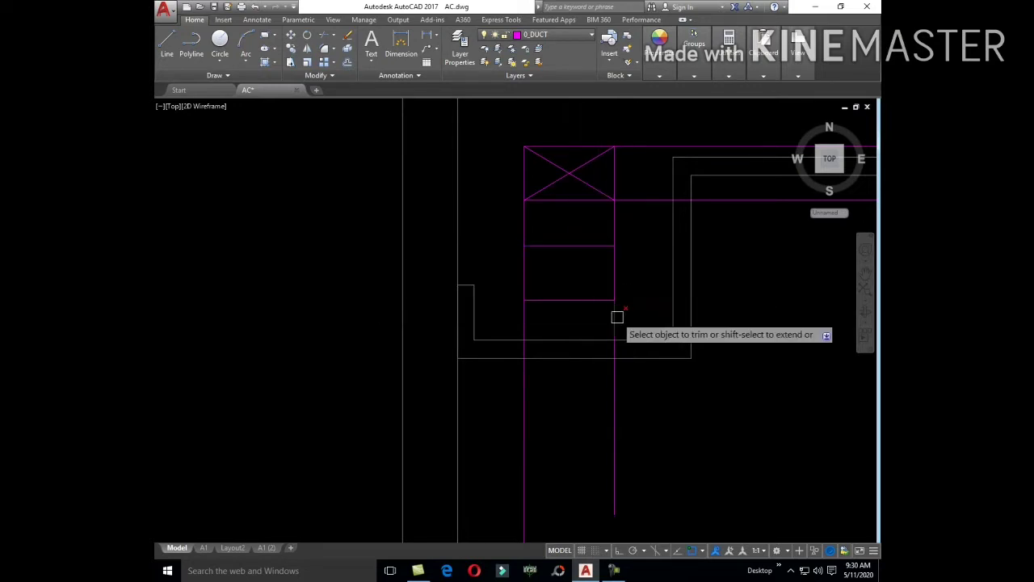
click(691, 448)
click(509, 388)
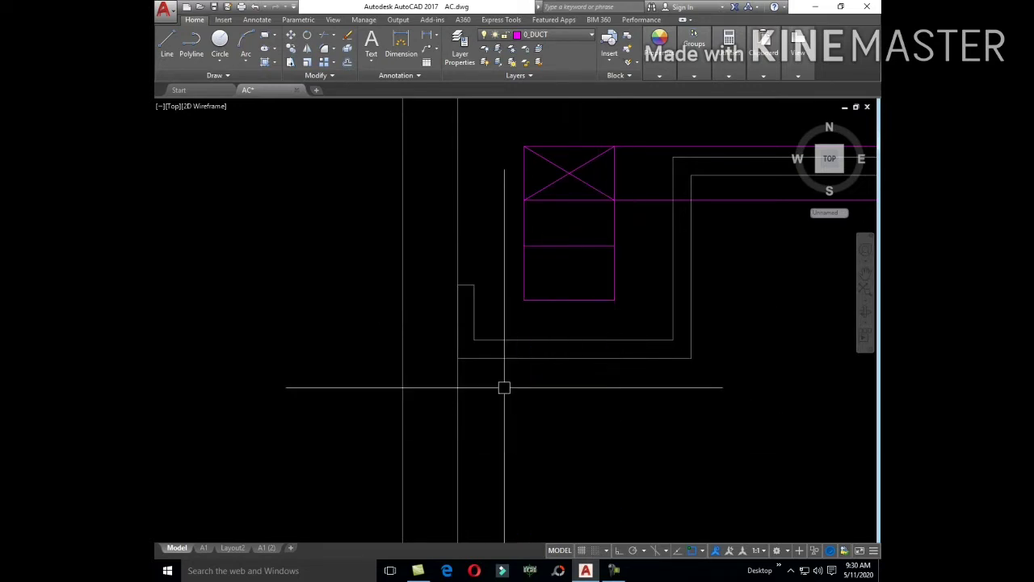
middle_drag(794, 333, 675, 389)
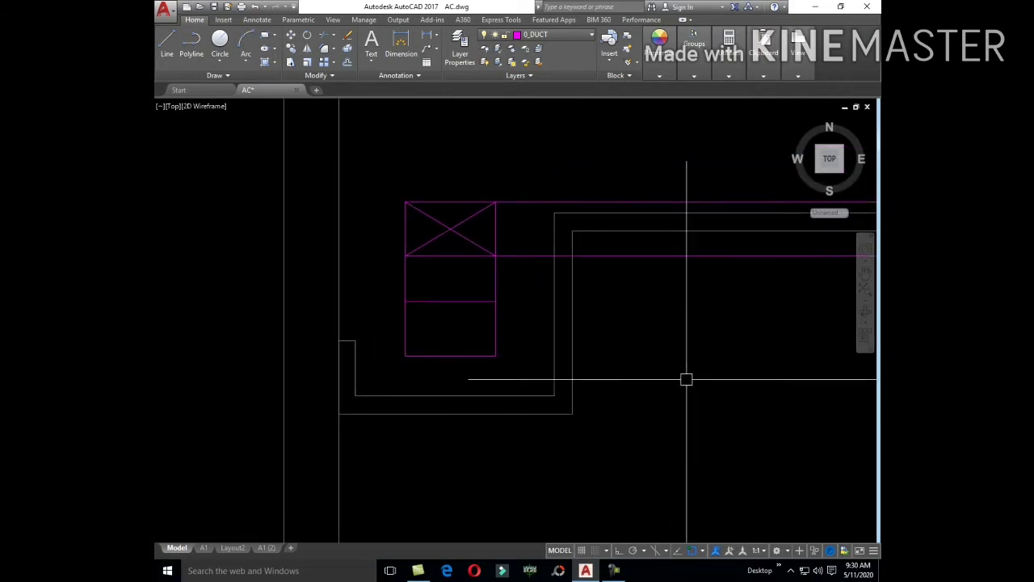
click(572, 302)
- Draw a line running right from the section's right edge to the wall line
key(Return)
key(Return)
click(495, 356)
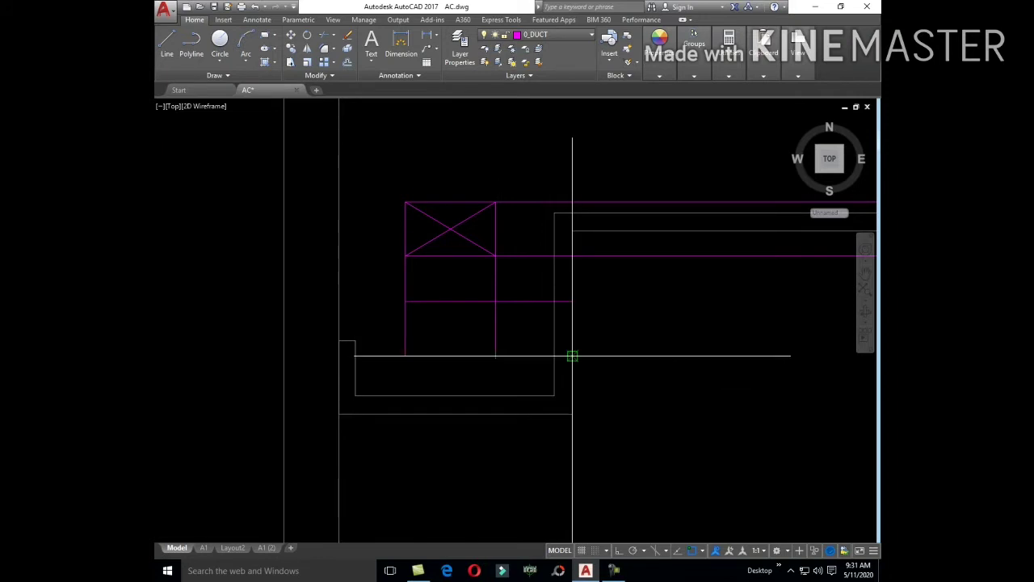
click(572, 356)
- Draw two lines across the duct branch from the rectangle corners to cap its end
scroll(596, 349, up, 2)
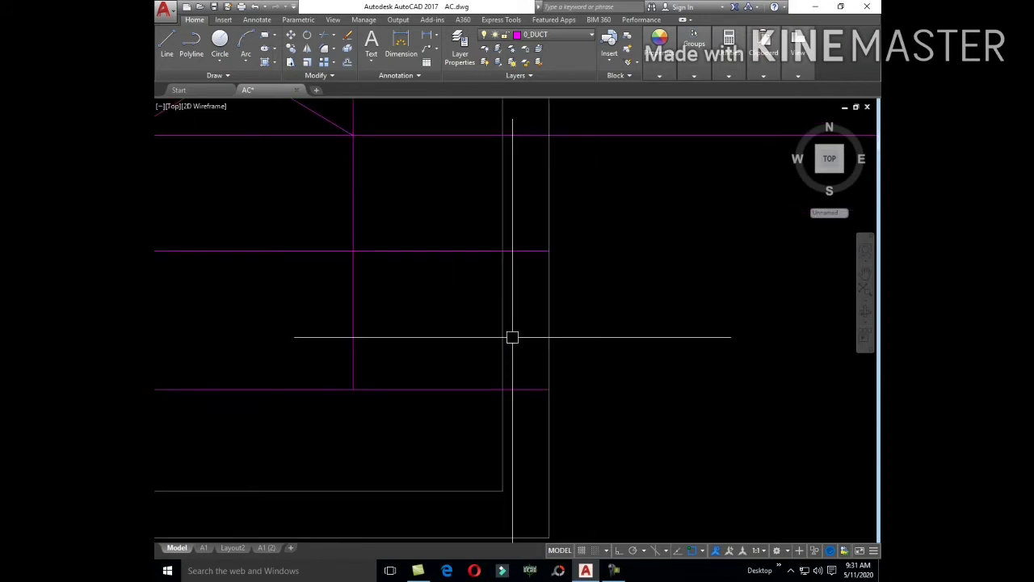
text(rec)
key(Return)
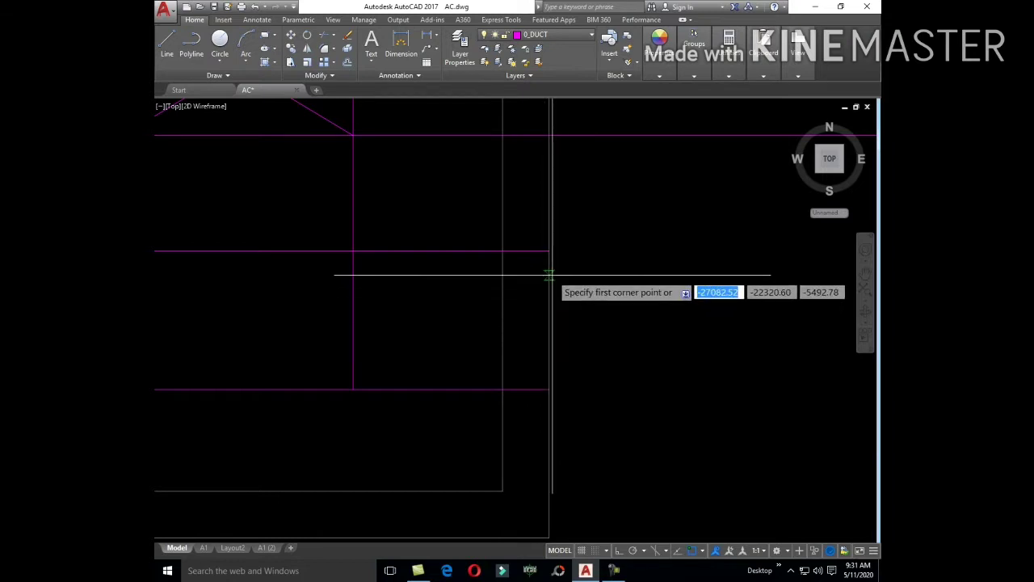
click(549, 266)
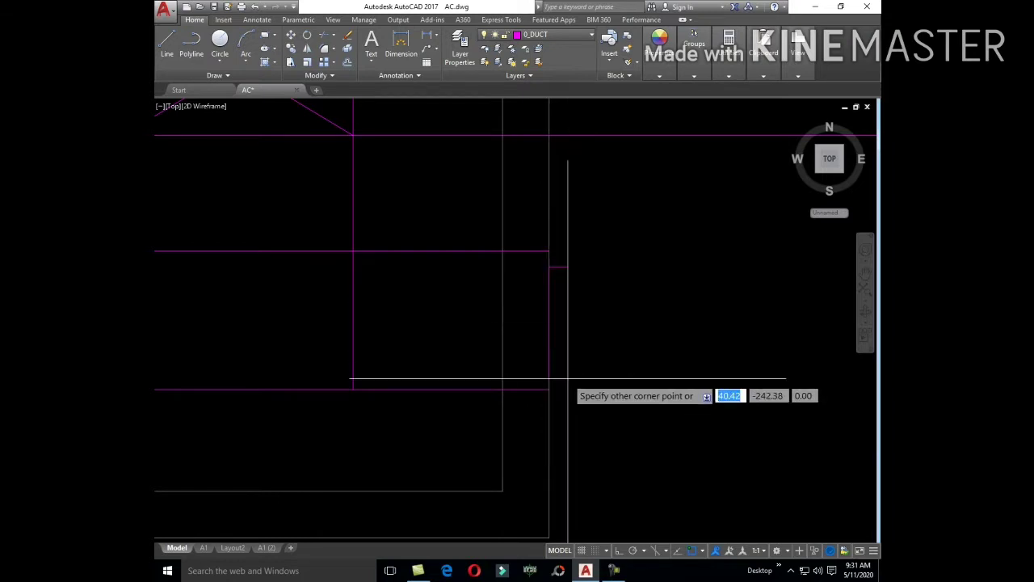
text(L)
key(Return)
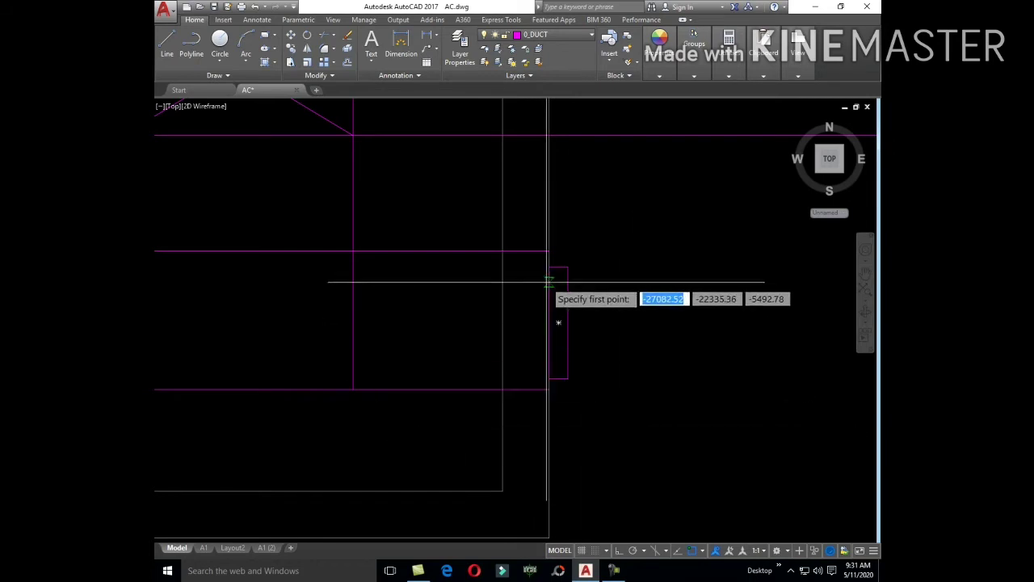
click(549, 279)
click(353, 279)
key(Return)
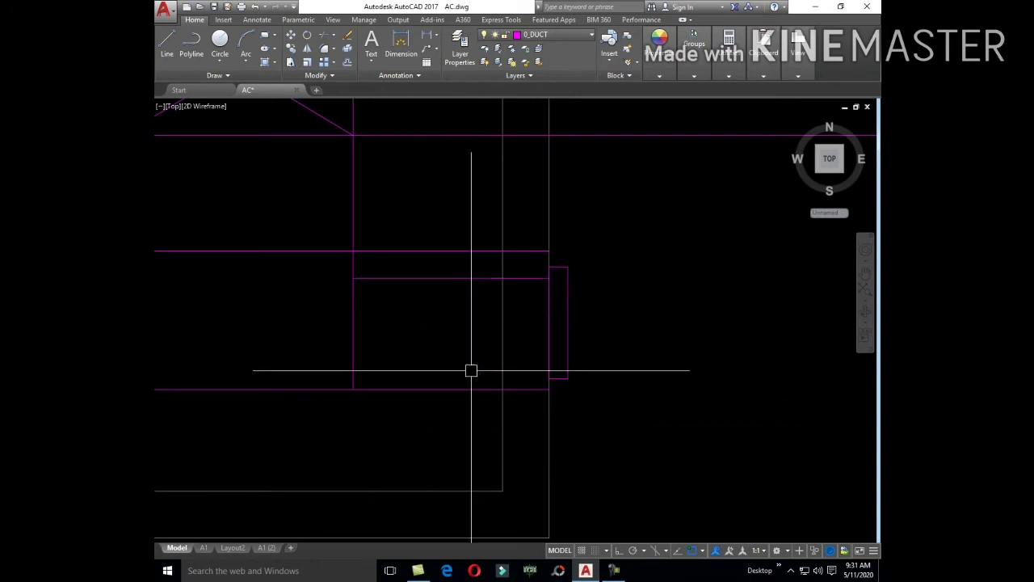
key(Return)
click(549, 369)
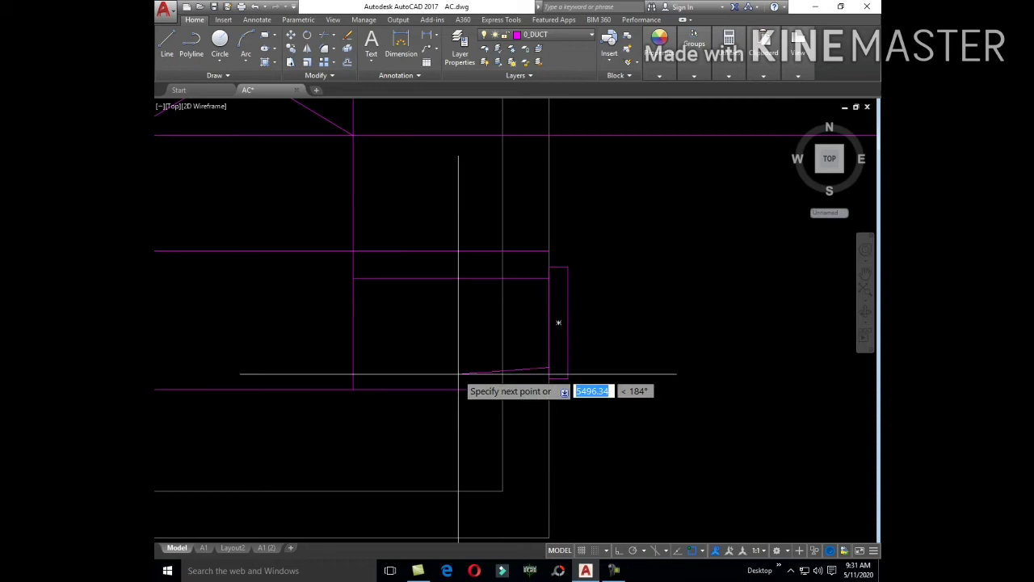
click(353, 368)
key(Return)
- Trim the two excess duct segments and delete the leftover short piece
click(422, 390)
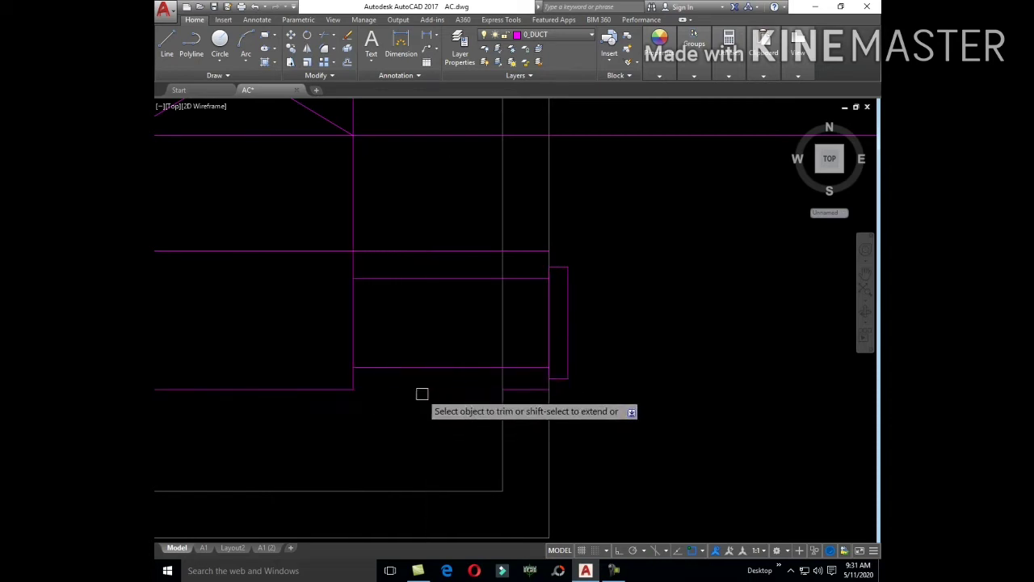
click(405, 252)
key(Return)
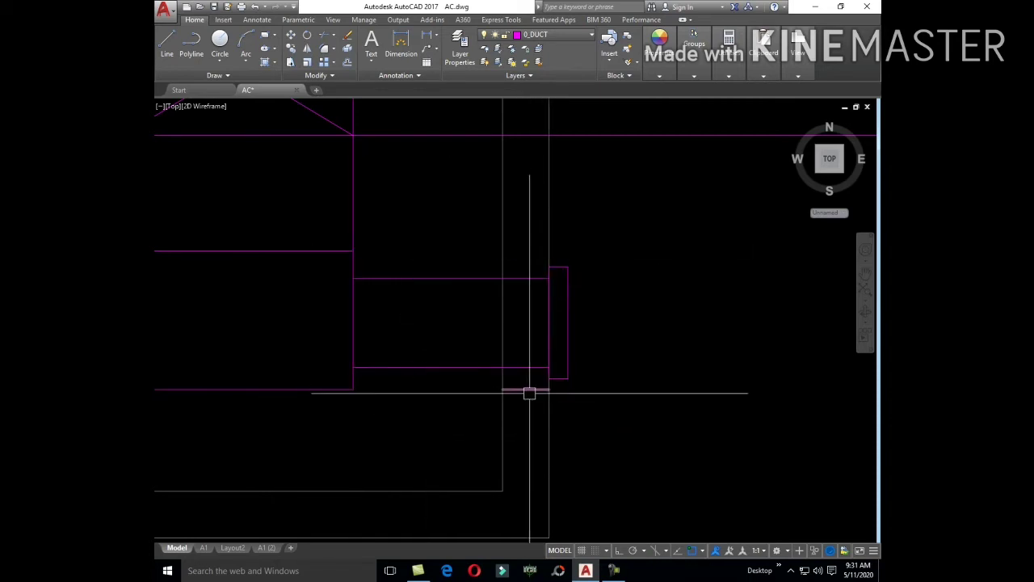
key(Delete)
key(Return)
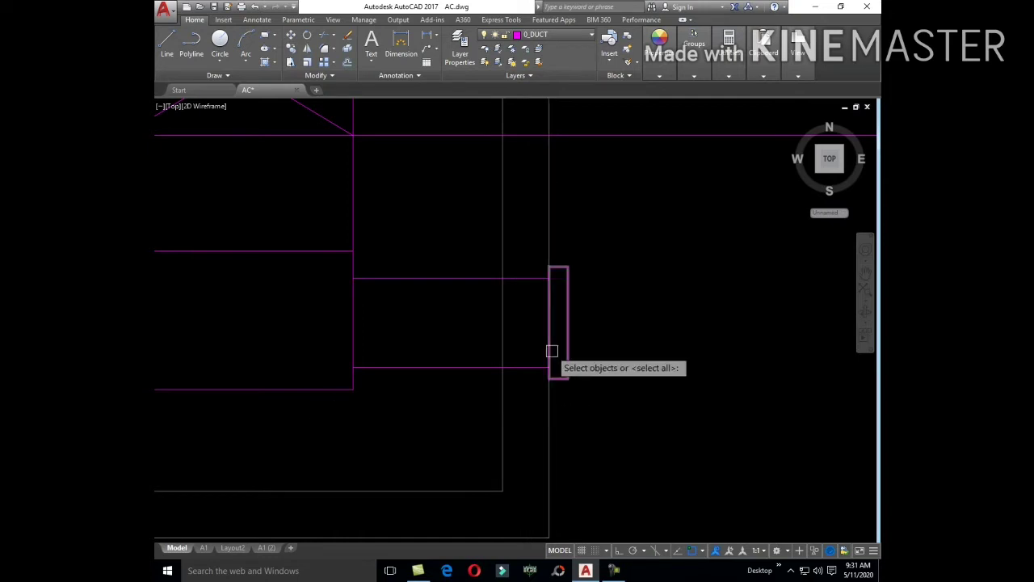
key(Return)
- Draw two corner-to-corner diagonals forming an X in the lower duct rectangle
key(Escape)
scroll(613, 393, down, 4)
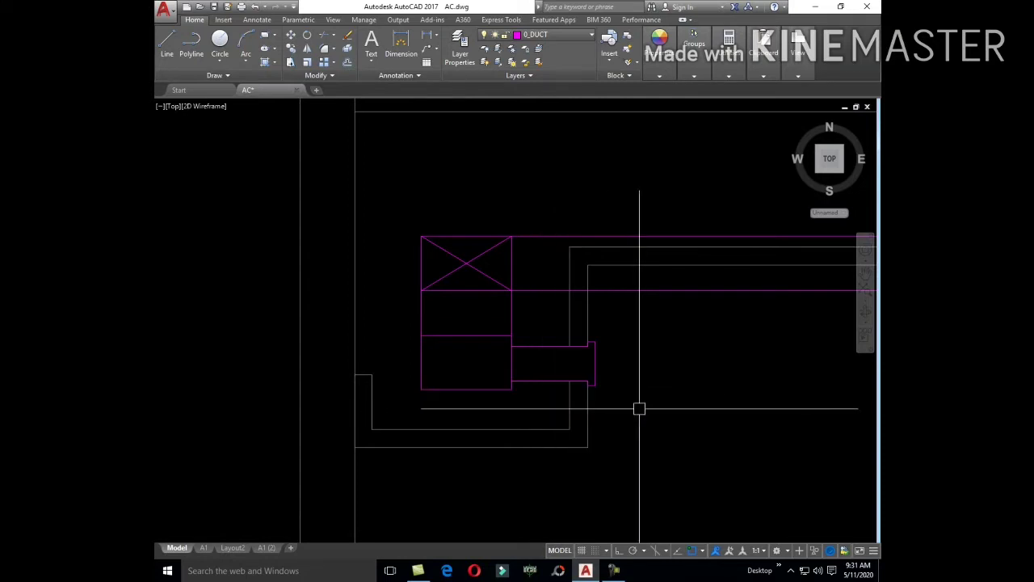
key(l)
key(Return)
click(421, 336)
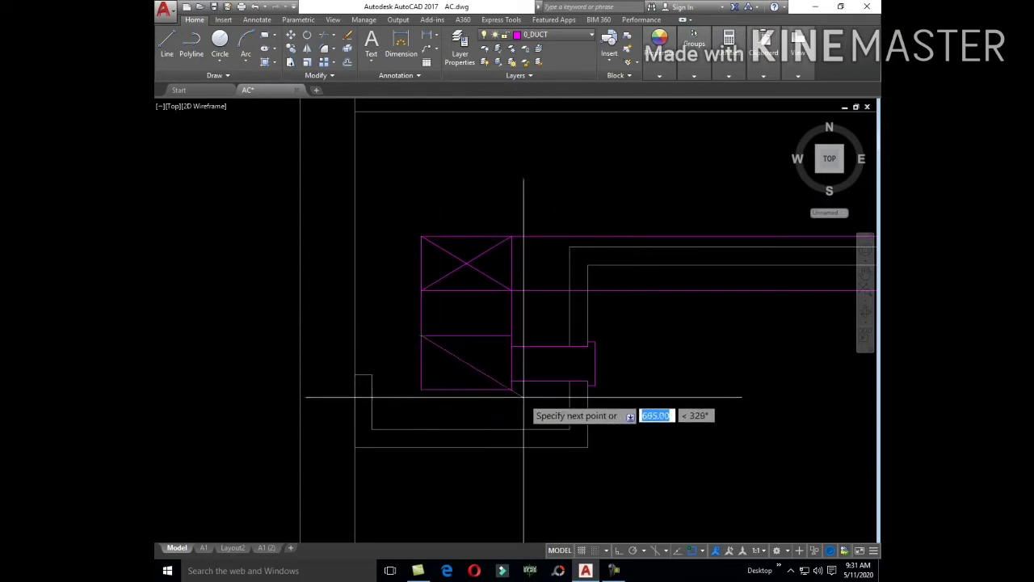
click(511, 389)
click(511, 336)
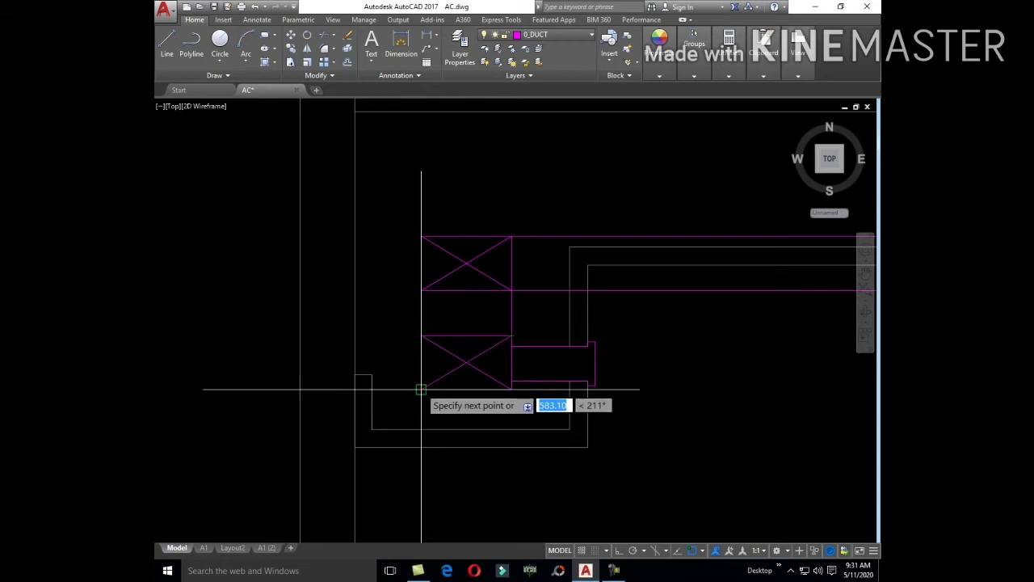
click(422, 389)
key(Escape)
middle_drag(548, 398, 506, 427)
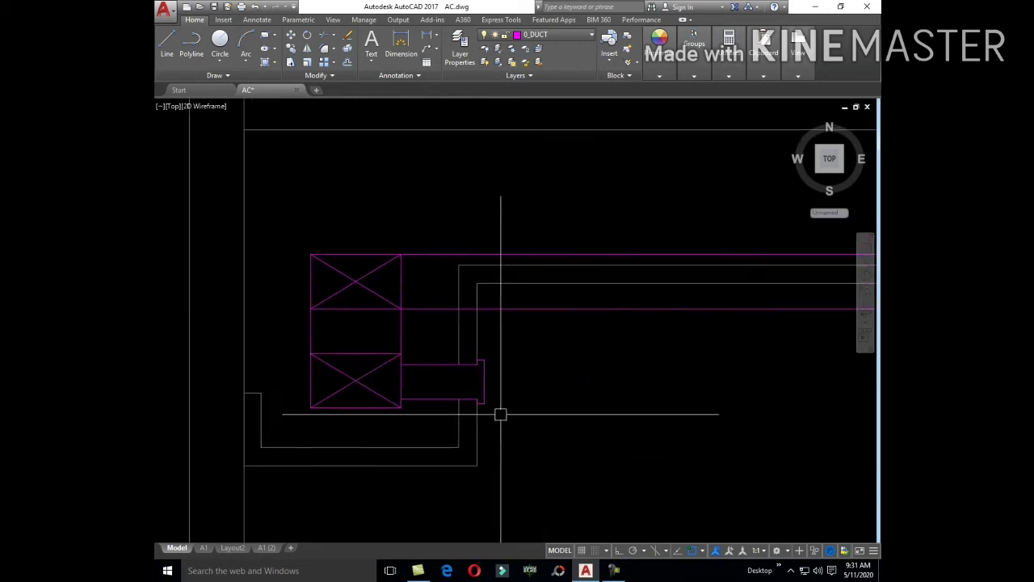
scroll(495, 410, up, 2)
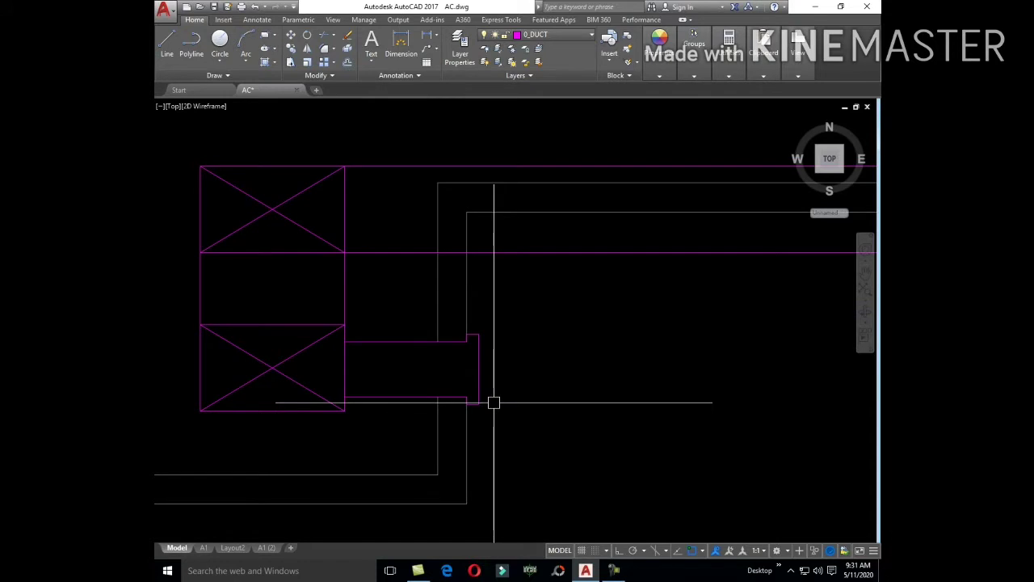
scroll(489, 388, up, 6)
scroll(469, 377, down, 8)
text(CO)
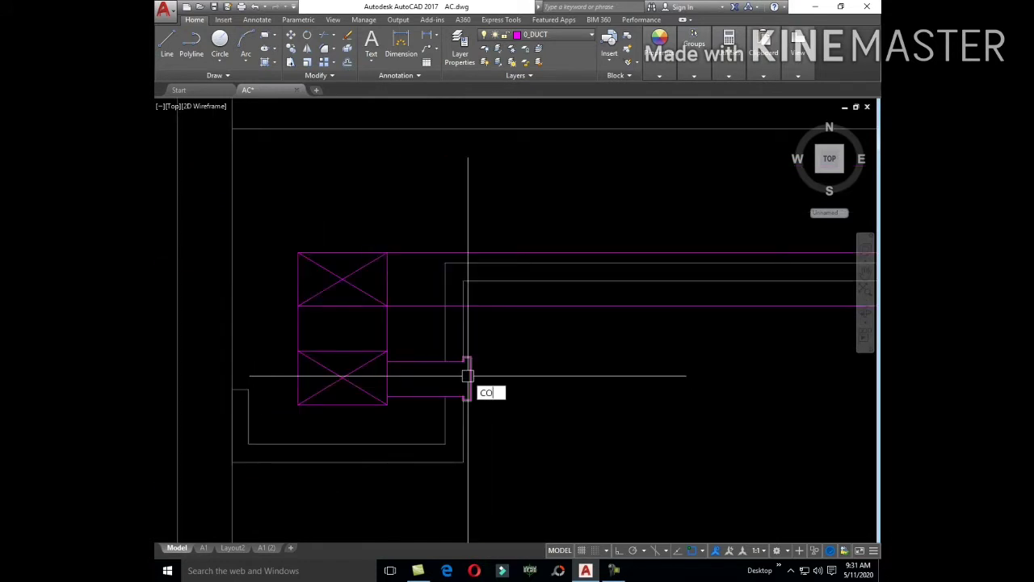
- Copy the red grille arrow toward the end of the new duct branch
key(Return)
scroll(485, 355, down, 3)
scroll(509, 346, down, 4)
scroll(602, 257, up, 5)
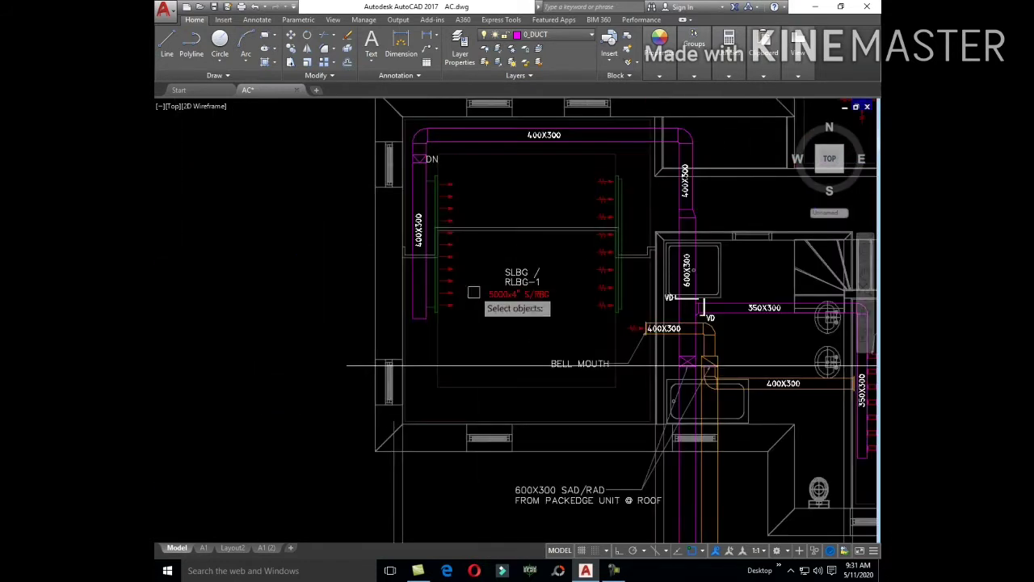
scroll(471, 294, up, 4)
click(365, 325)
key(Return)
click(365, 325)
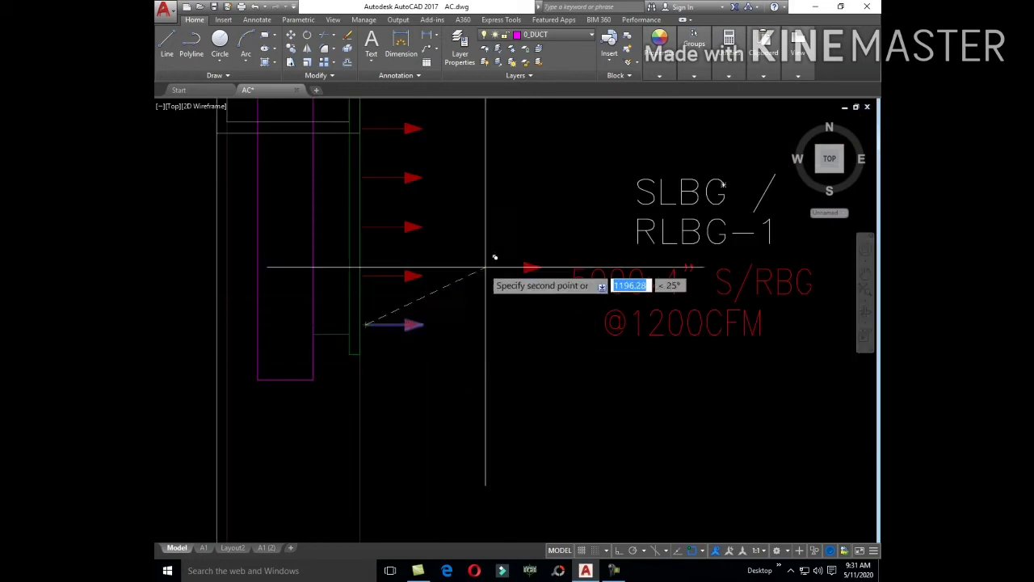
scroll(492, 259, down, 5)
scroll(573, 397, up, 5)
scroll(593, 364, up, 1)
scroll(594, 363, up, 5)
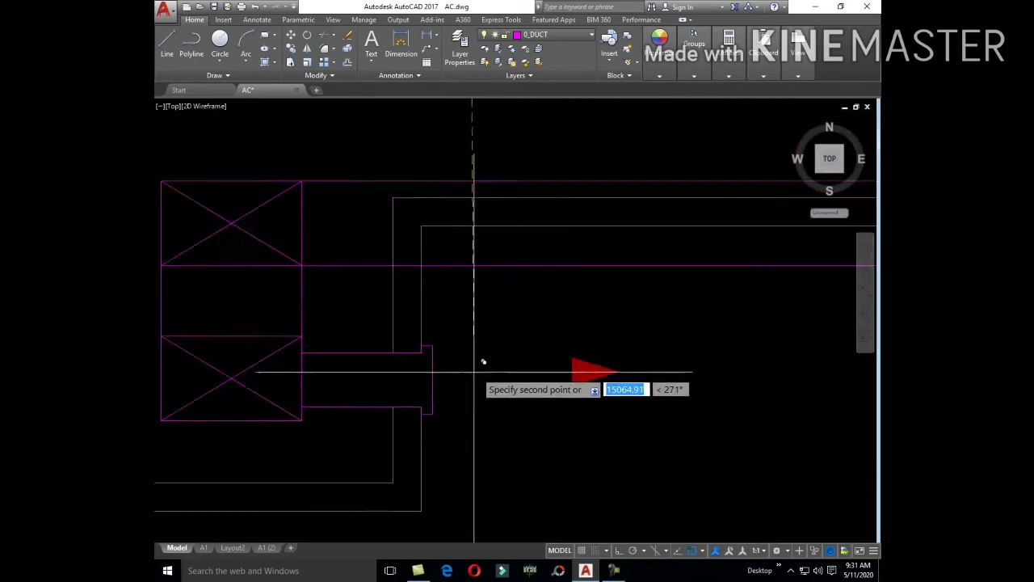
scroll(480, 363, up, 3)
middle_drag(450, 360, 493, 307)
scroll(605, 330, down, 3)
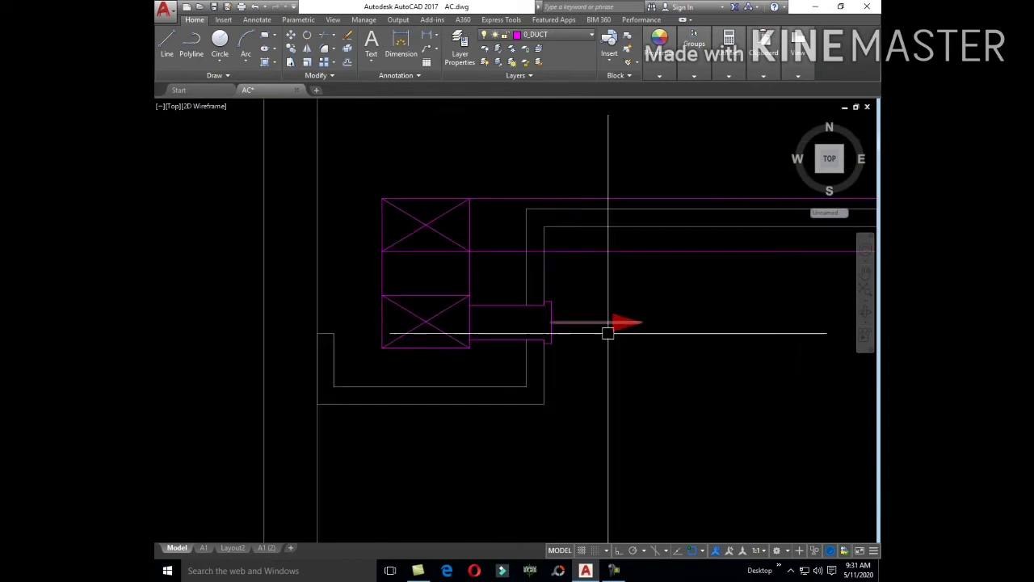
- Scale the copied red arrow down to a smaller size
text(E)
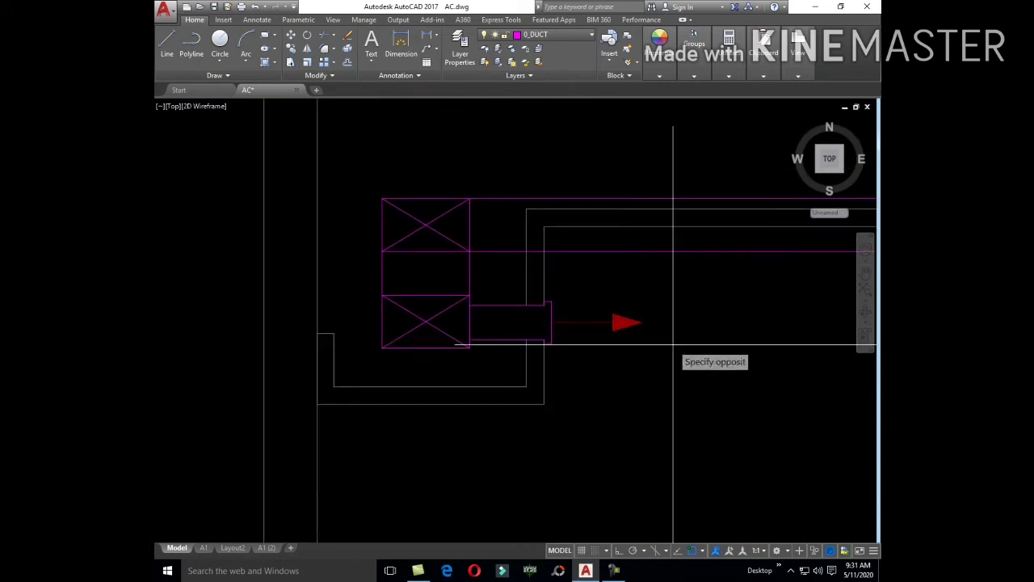
click(673, 345)
key(Return)
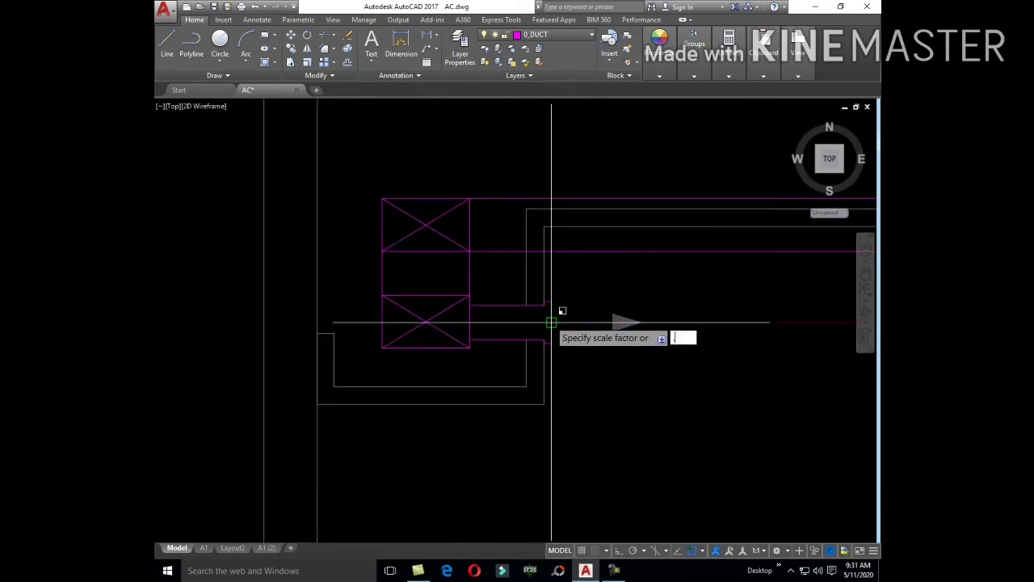
text(.3)
key(Return)
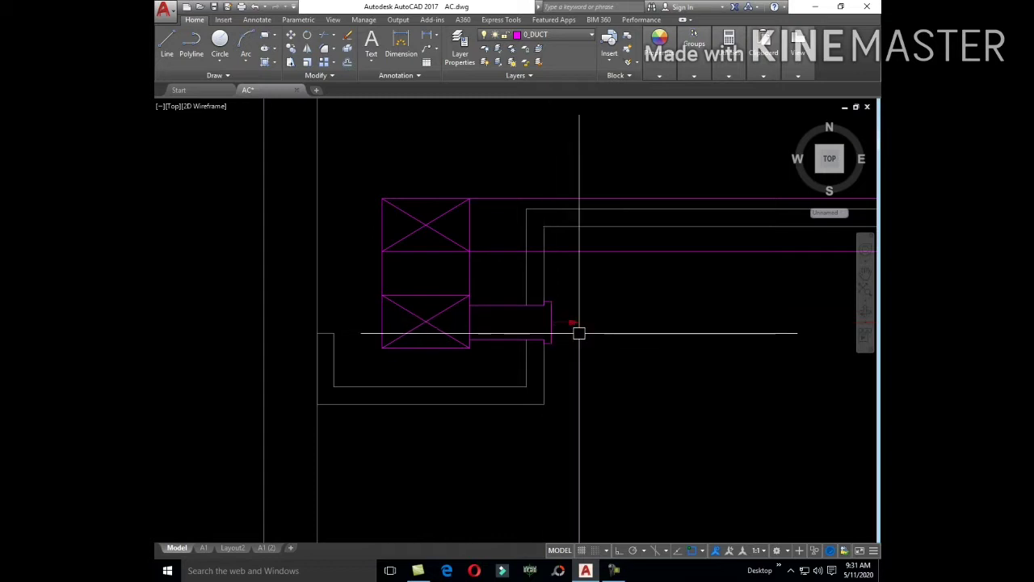
scroll(570, 327, up, 3)
- Move the shrunk arrow just past the branch's capped end and zoom out
click(566, 306)
text(m)
key(Return)
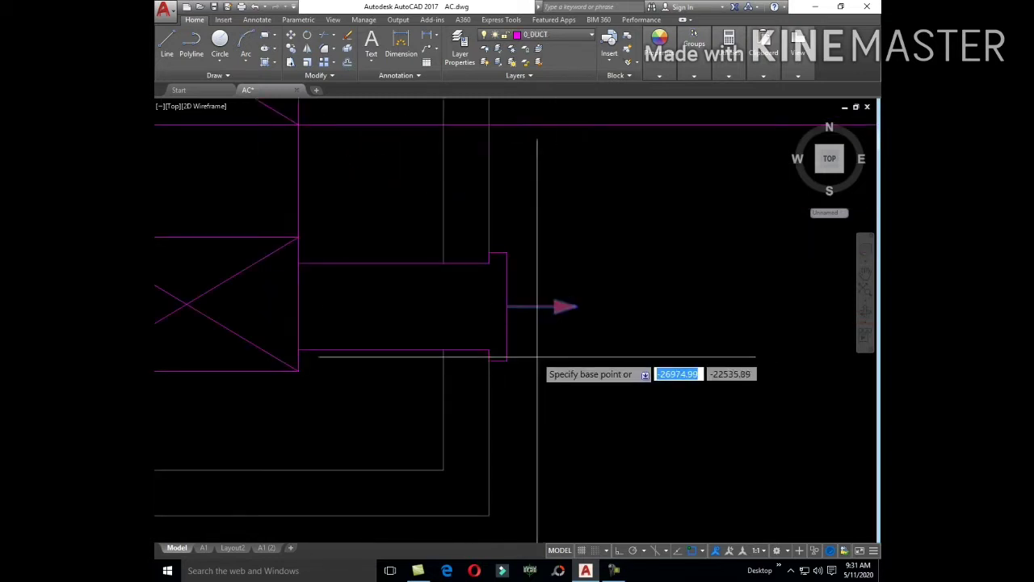
click(542, 355)
scroll(547, 328, down, 3)
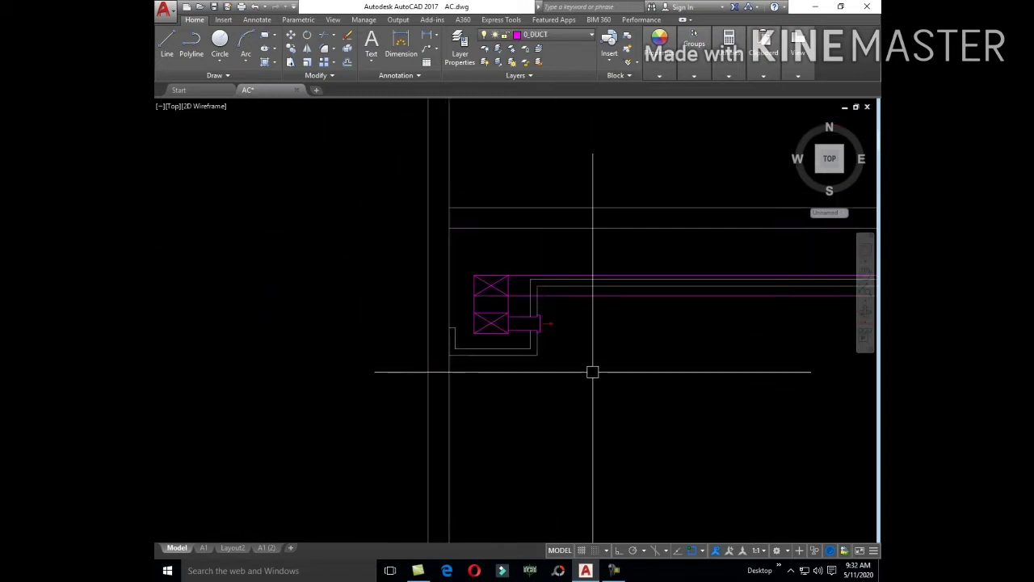
scroll(593, 369, down, 3)
middle_drag(503, 347, 497, 366)
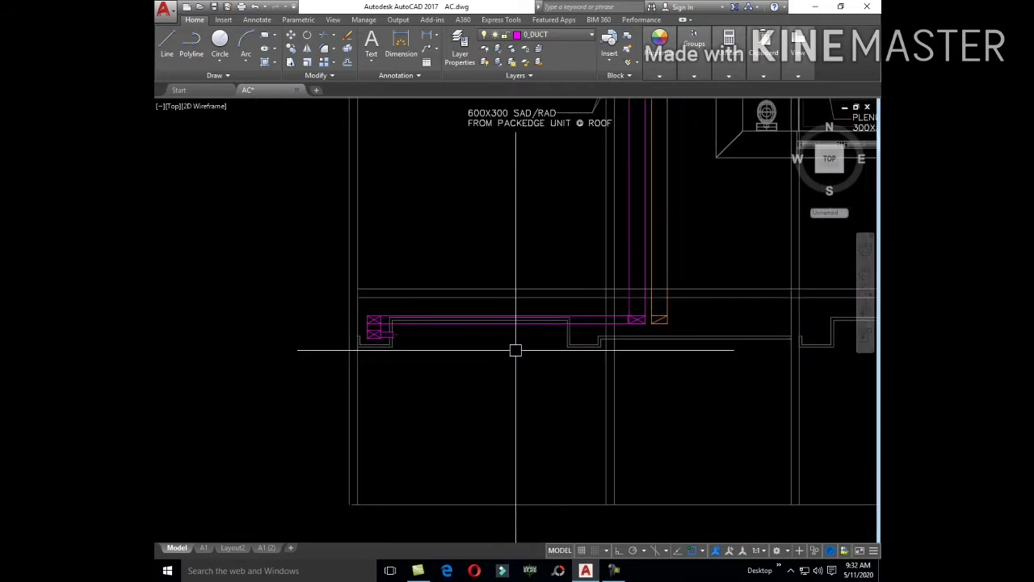
- Copy the duct end flange to the new branch location
scroll(465, 339, up, 6)
scroll(378, 315, up, 2)
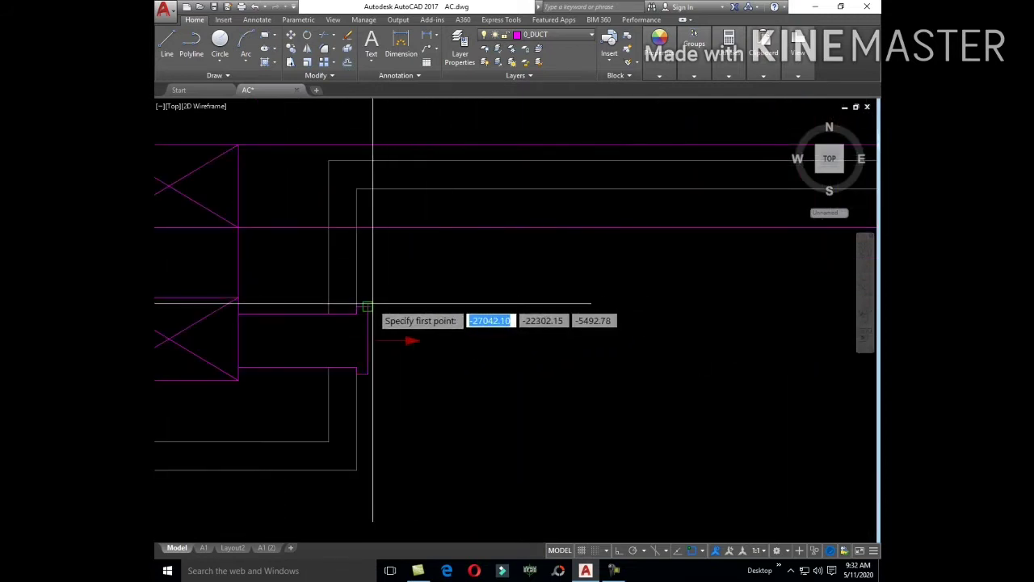
click(349, 292)
click(372, 381)
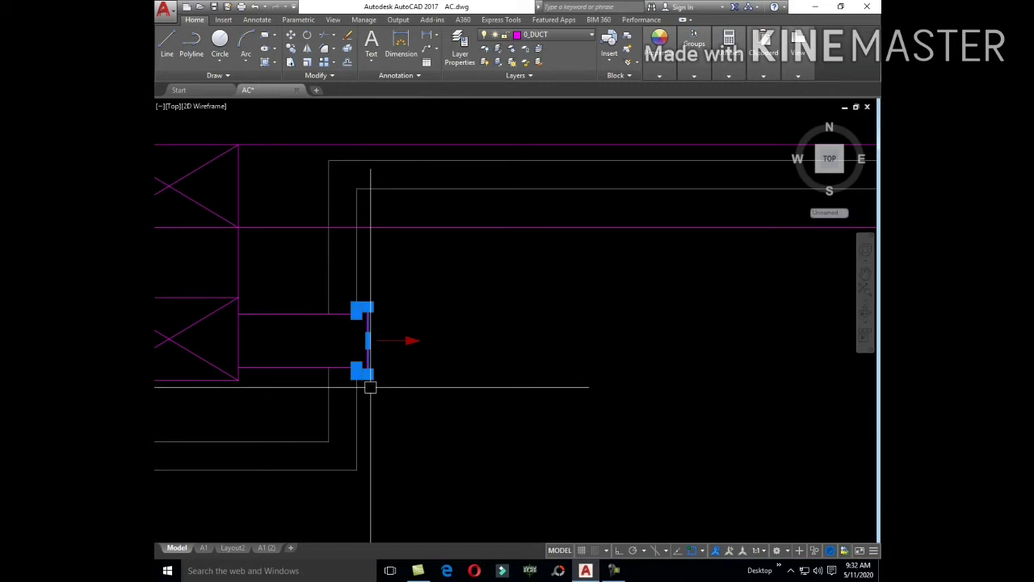
text(c)
key(Return)
click(368, 374)
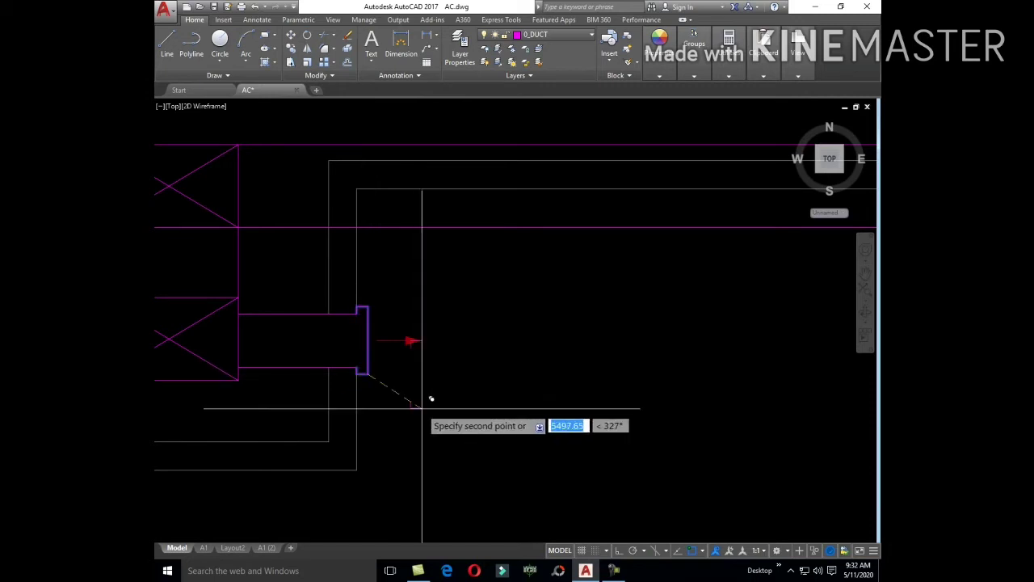
scroll(431, 400, down, 3)
middle_drag(363, 379, 751, 380)
scroll(560, 365, up, 2)
scroll(534, 358, up, 2)
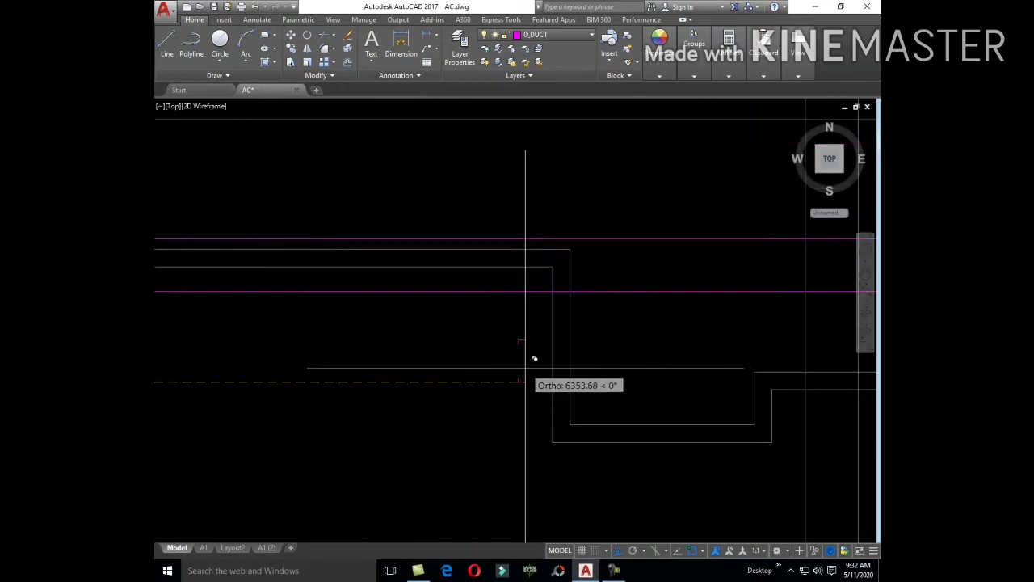
scroll(525, 367, up, 5)
click(593, 416)
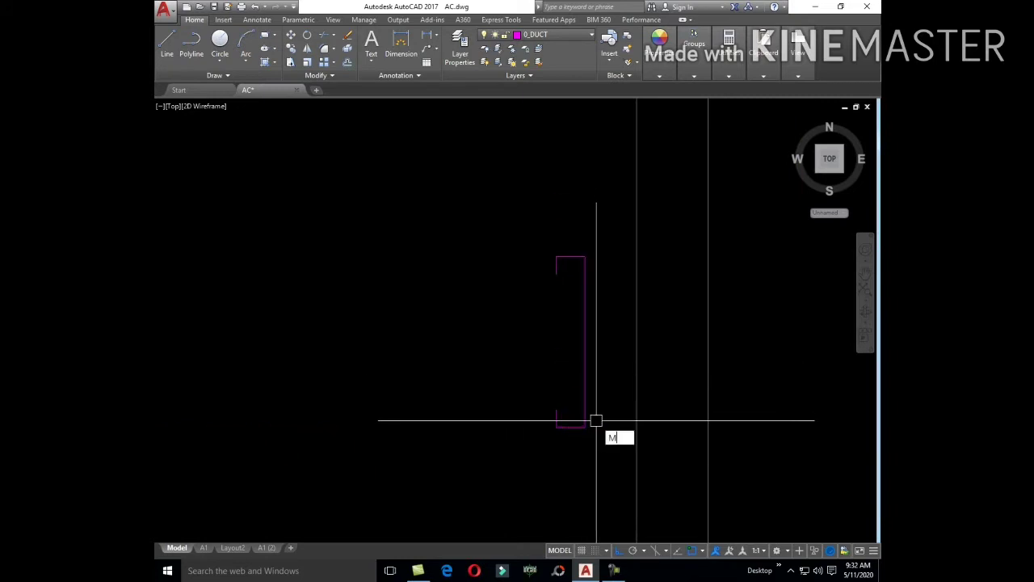
- Mirror the copied bracket and delete the original right-hand bracket
click(600, 433)
click(530, 222)
key(Return)
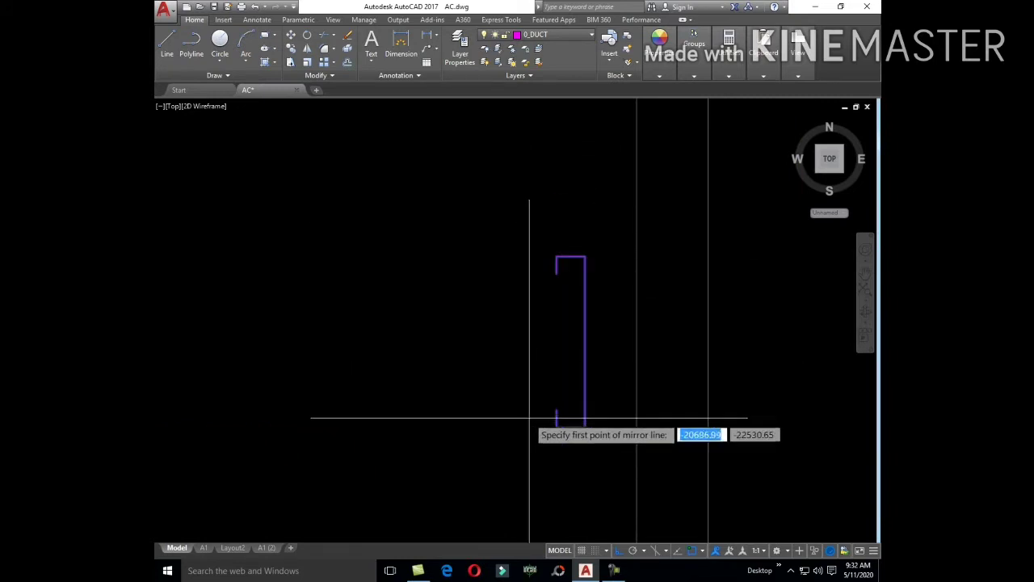
click(529, 417)
click(525, 468)
click(606, 438)
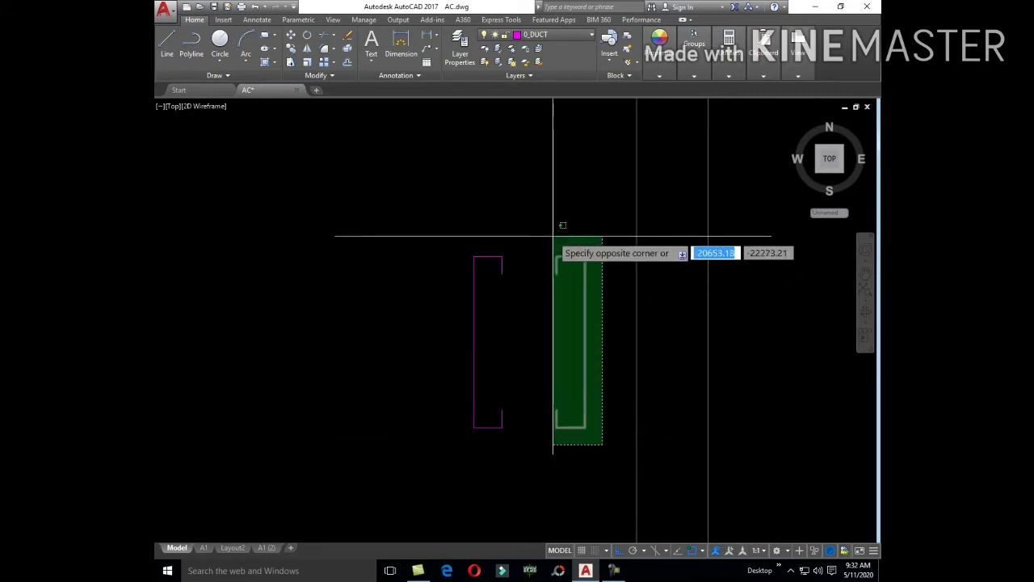
click(554, 231)
key(Delete)
- Shift the left bracket right and stretch it up into a closed rectangle
click(531, 438)
click(423, 228)
text(M)
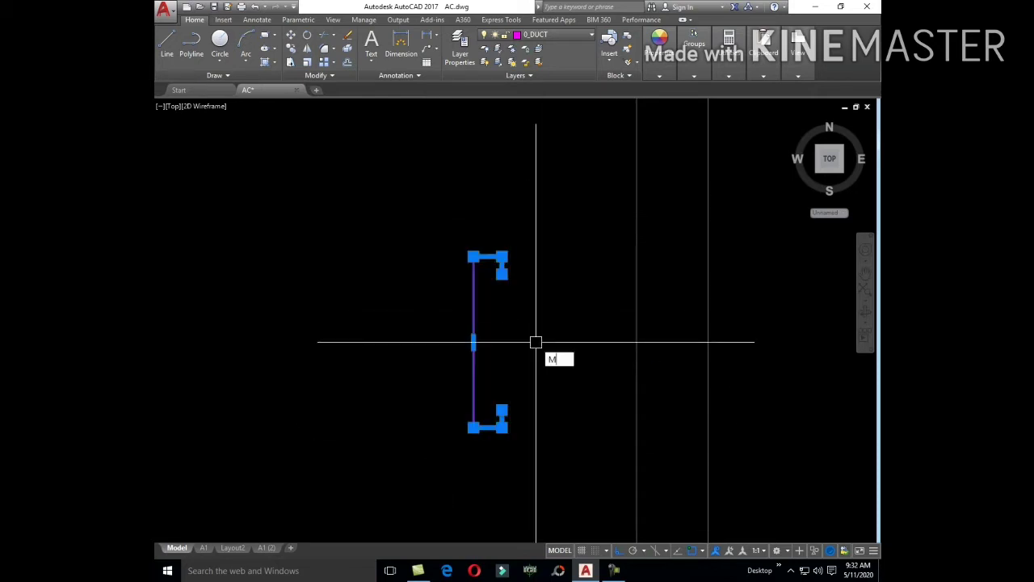
key(Return)
click(502, 427)
click(633, 428)
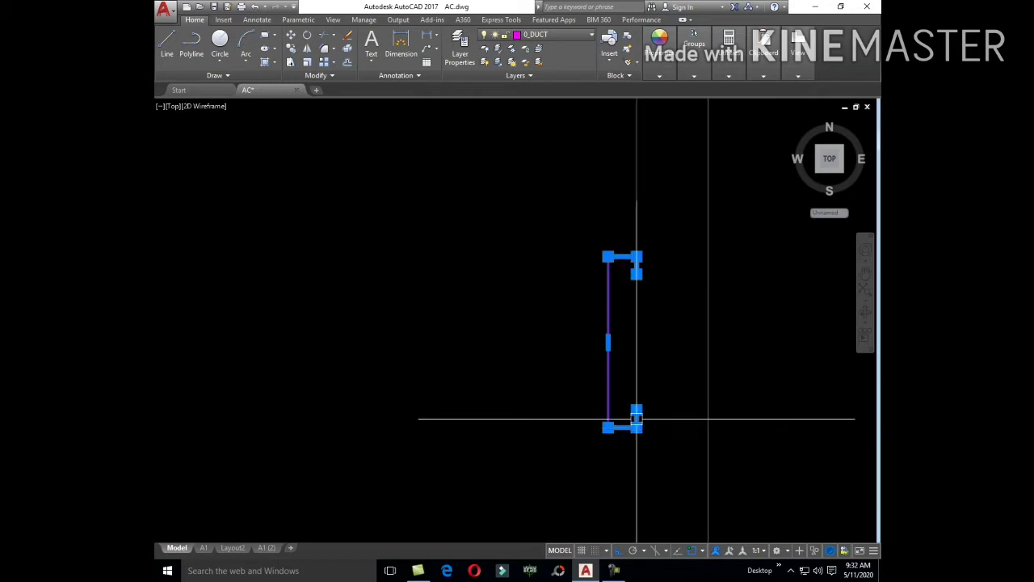
click(637, 412)
click(637, 275)
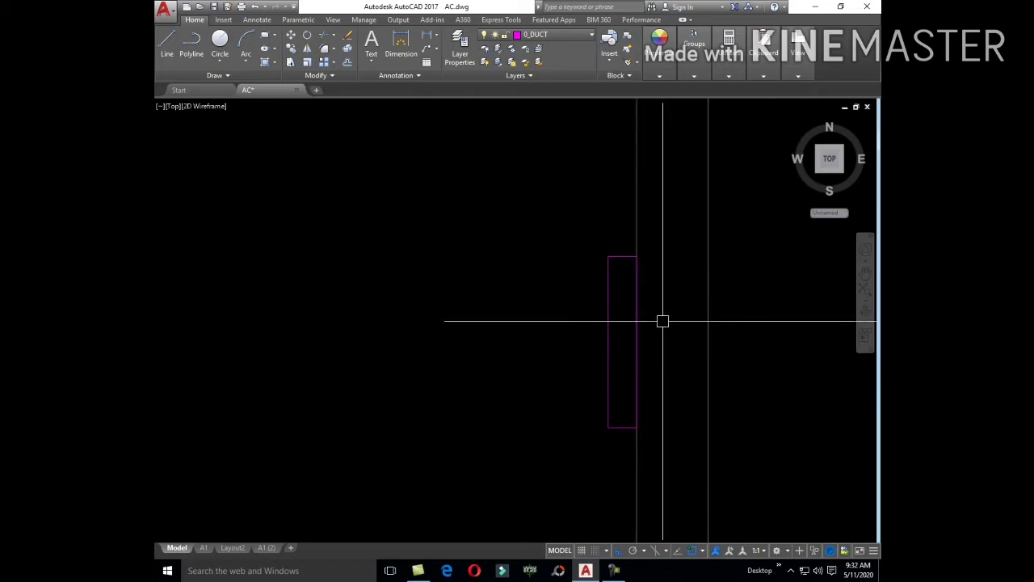
scroll(651, 322, down, 2)
text(L)
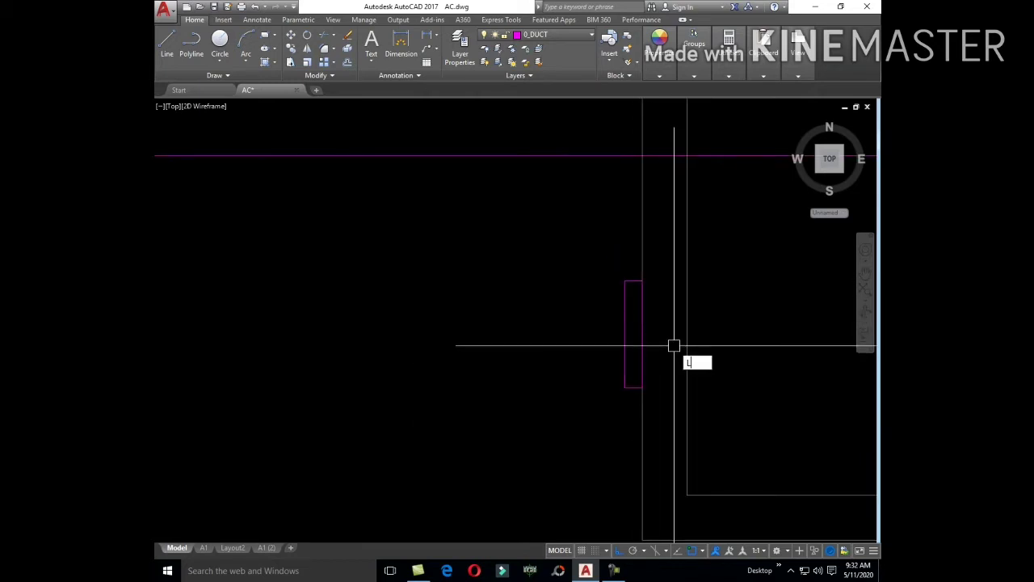
- Draw two short horizontal lines joining the rectangle to the vertical duct
key(Return)
click(644, 291)
click(687, 291)
key(Return)
key(Return)
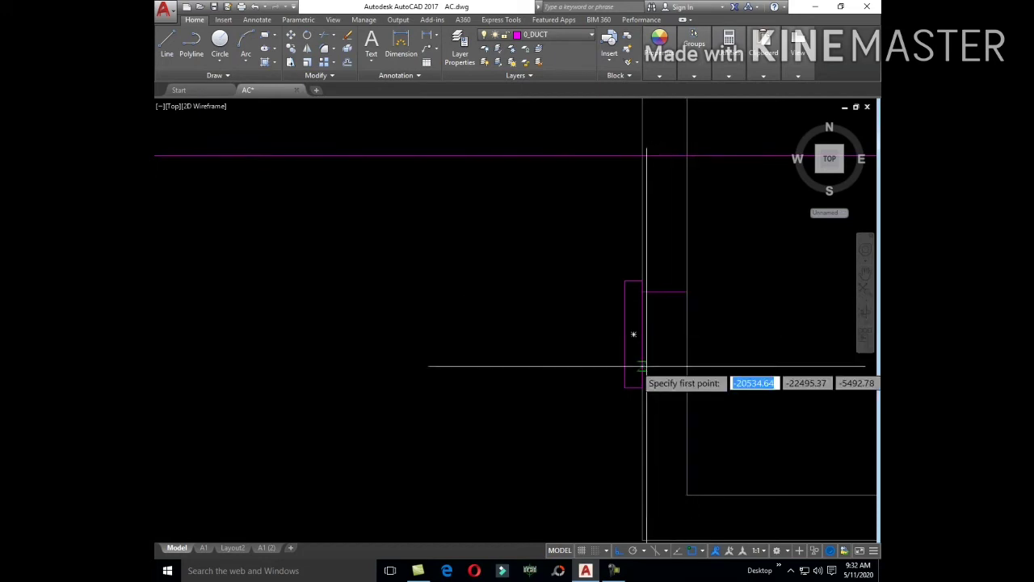
click(644, 379)
click(686, 378)
key(Return)
- Trim the vertical duct wall across the branch opening
text(T)
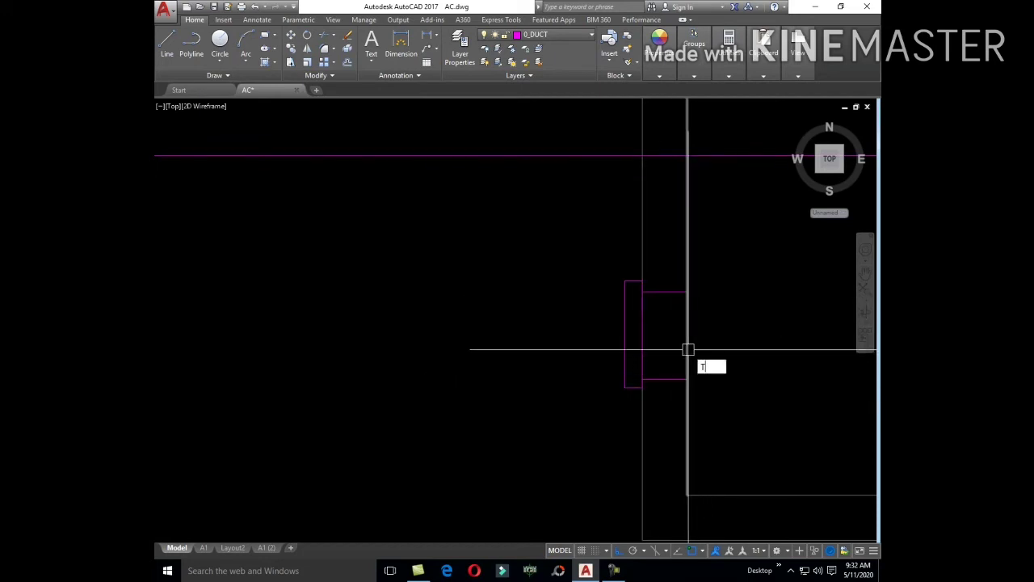
text(r)
key(Return)
key(Return)
click(688, 349)
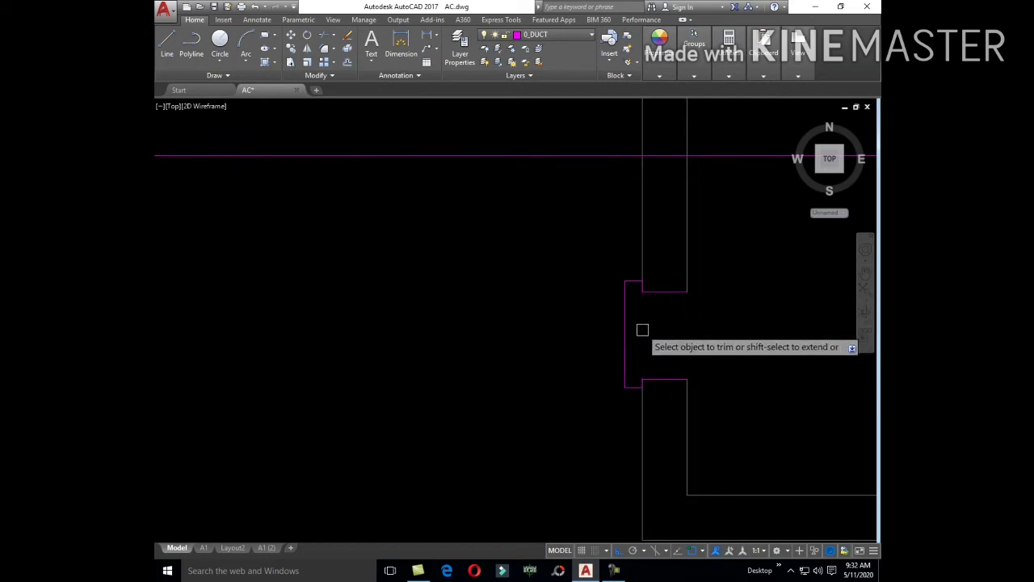
key(Escape)
scroll(606, 403, down, 5)
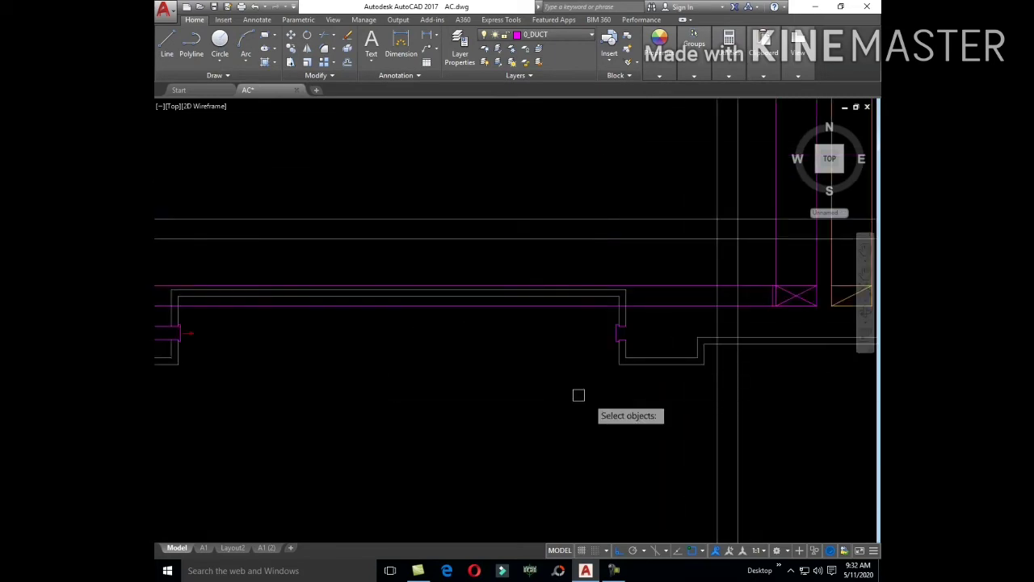
- Move the red airflow arrow symbol to the branch duct outlet
scroll(579, 395, down, 5)
scroll(647, 382, up, 2)
scroll(584, 264, up, 5)
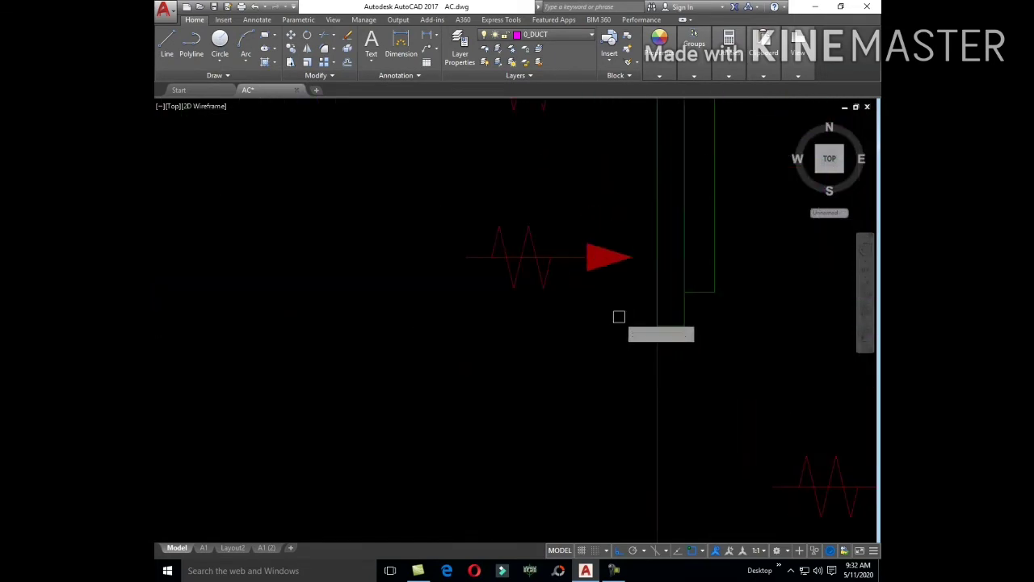
click(627, 319)
click(474, 223)
key(Return)
click(469, 257)
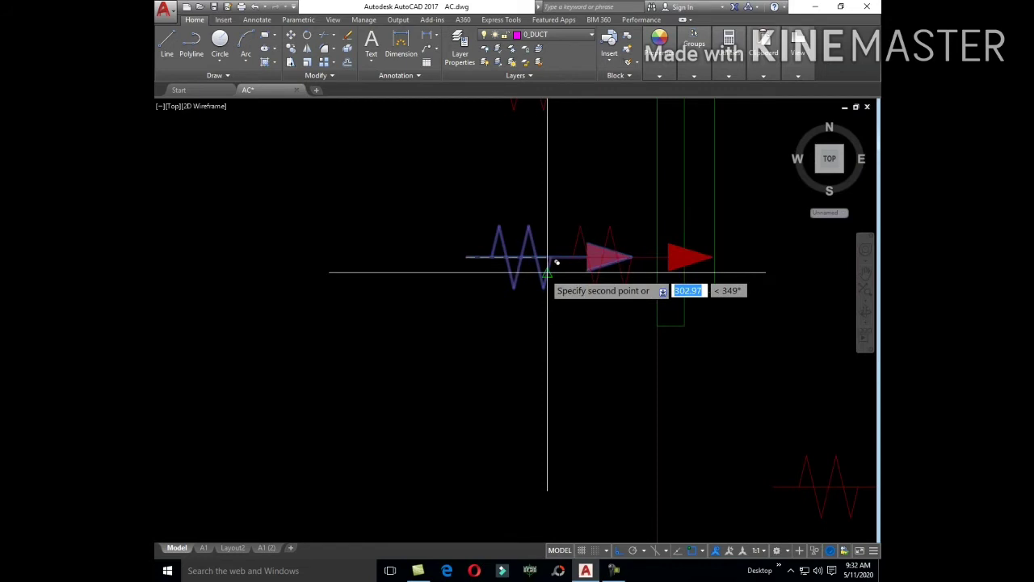
scroll(557, 263, down, 5)
scroll(596, 217, up, 3)
scroll(577, 298, up, 2)
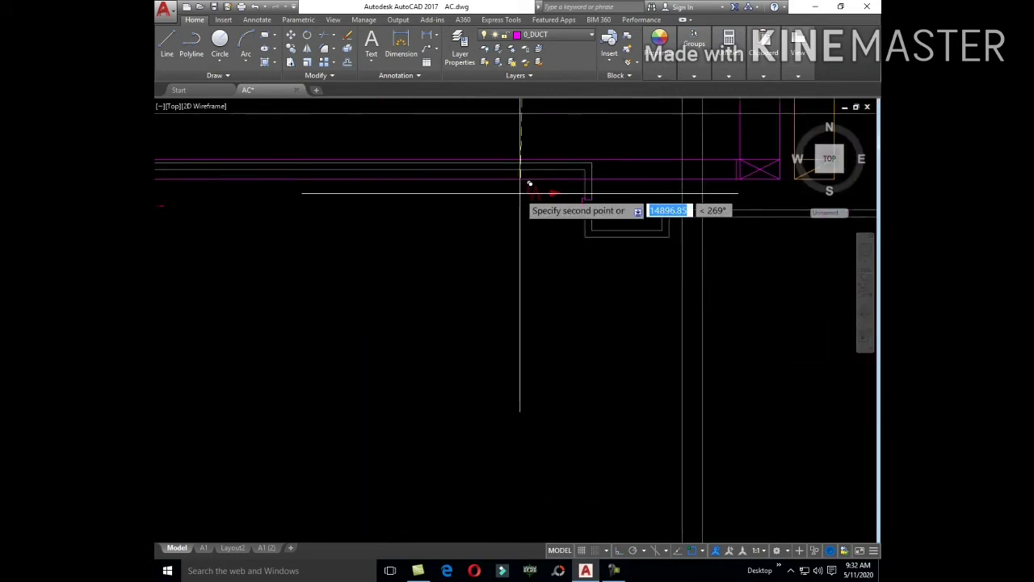
scroll(566, 311, up, 2)
scroll(601, 315, up, 2)
click(601, 319)
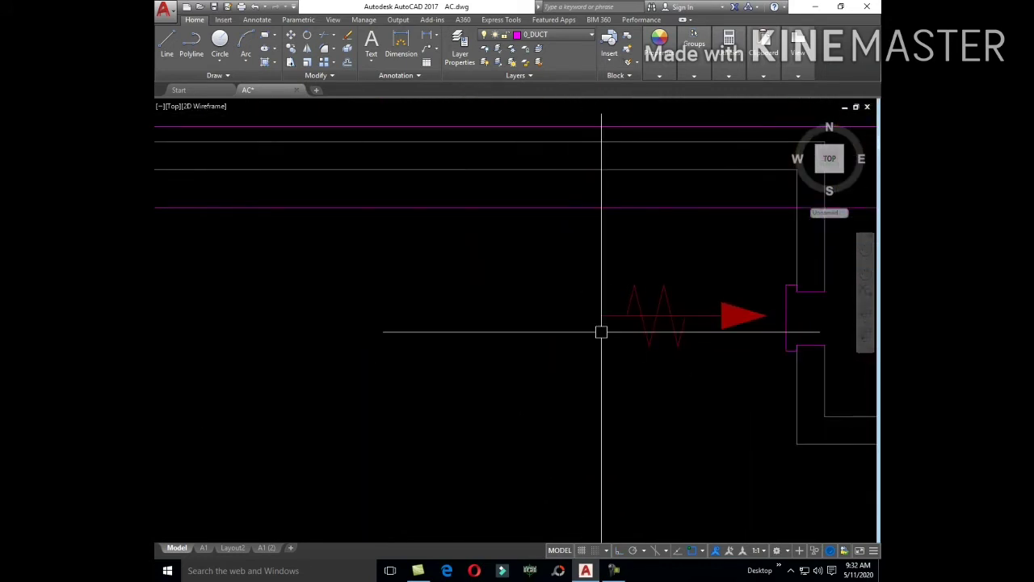
- Scale the airflow symbol by 0.3 about its base point
click(741, 347)
click(572, 279)
key(Return)
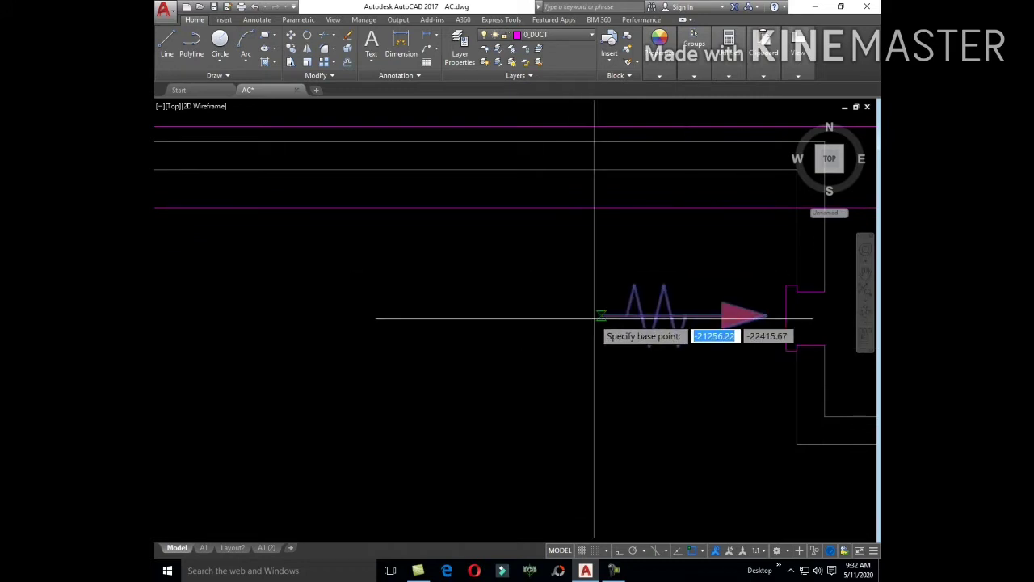
click(602, 316)
key(Return)
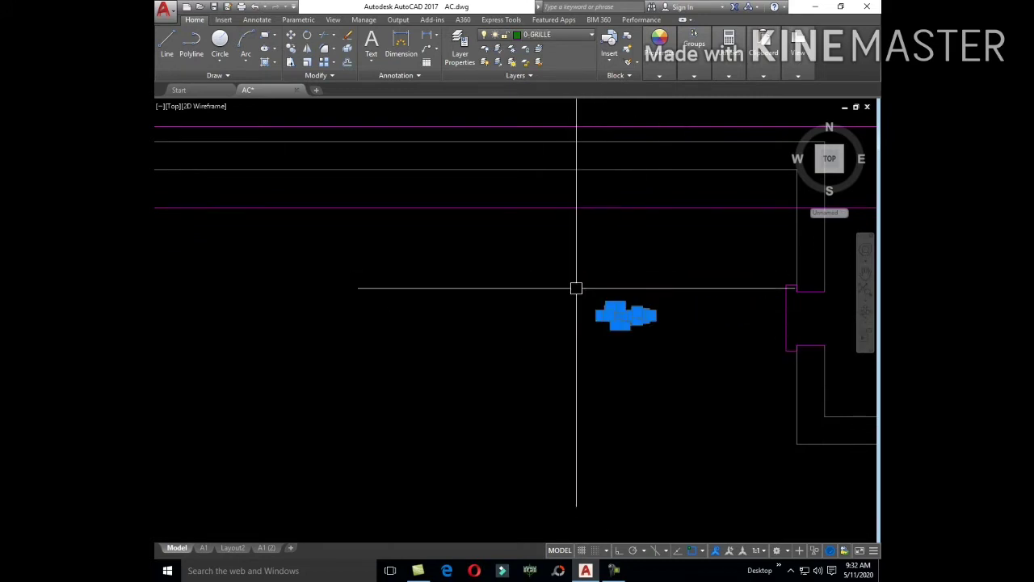
- Shift the small arrow into position at the duct outlet
text(m)
key(Return)
click(618, 374)
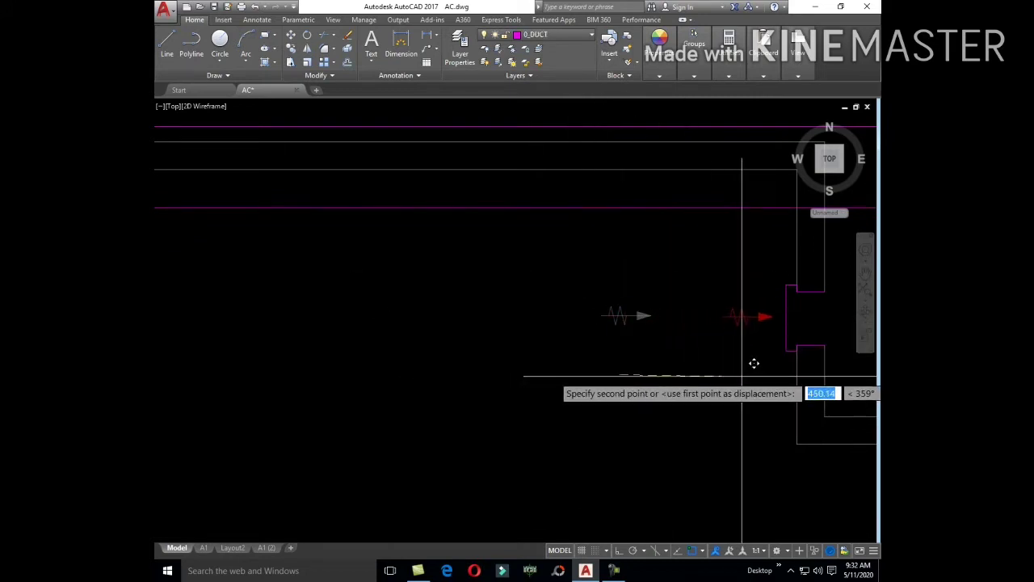
click(566, 377)
scroll(563, 337, down, 3)
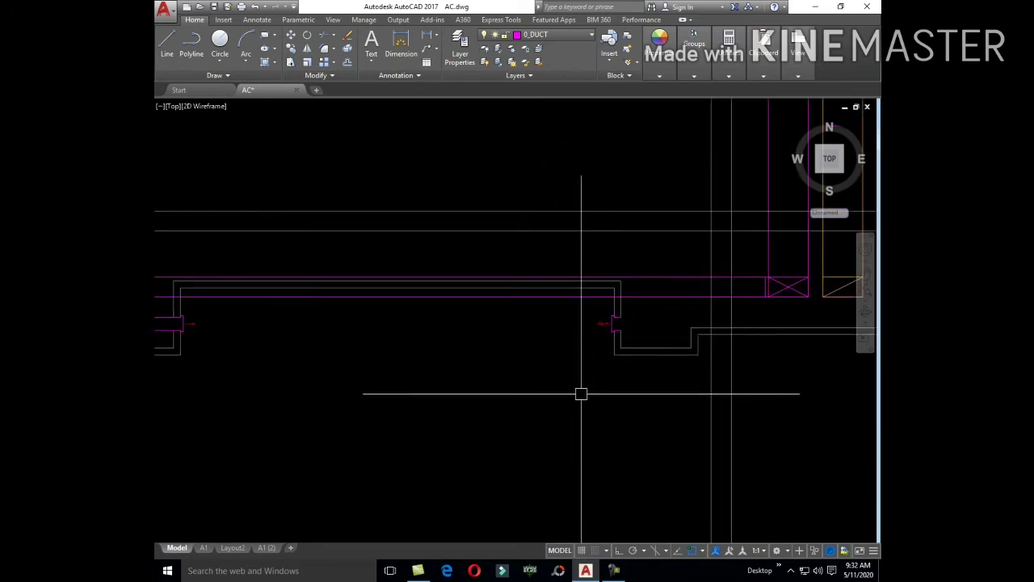
scroll(581, 394, down, 2)
middle_drag(542, 388, 569, 363)
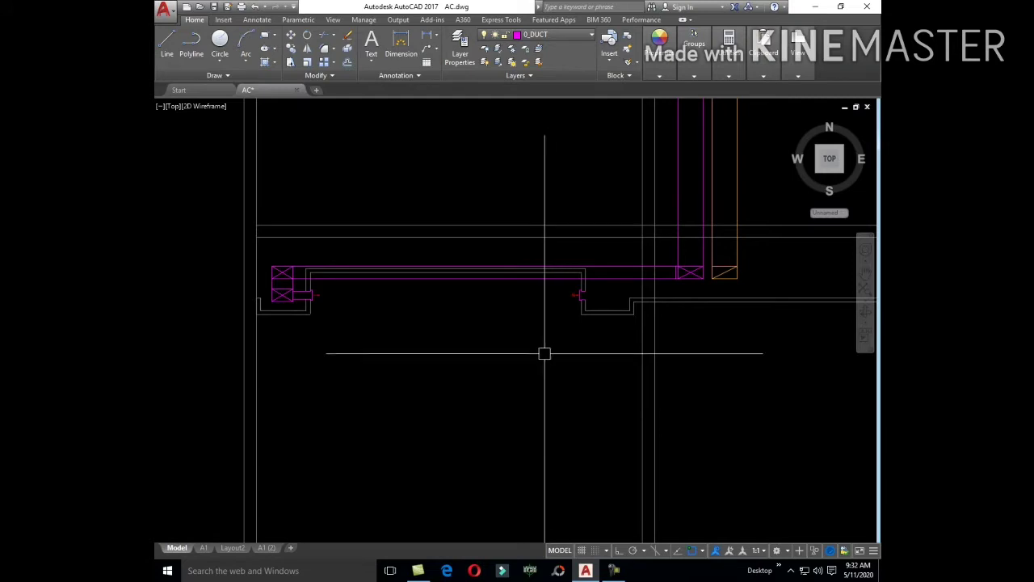
scroll(505, 329, down, 5)
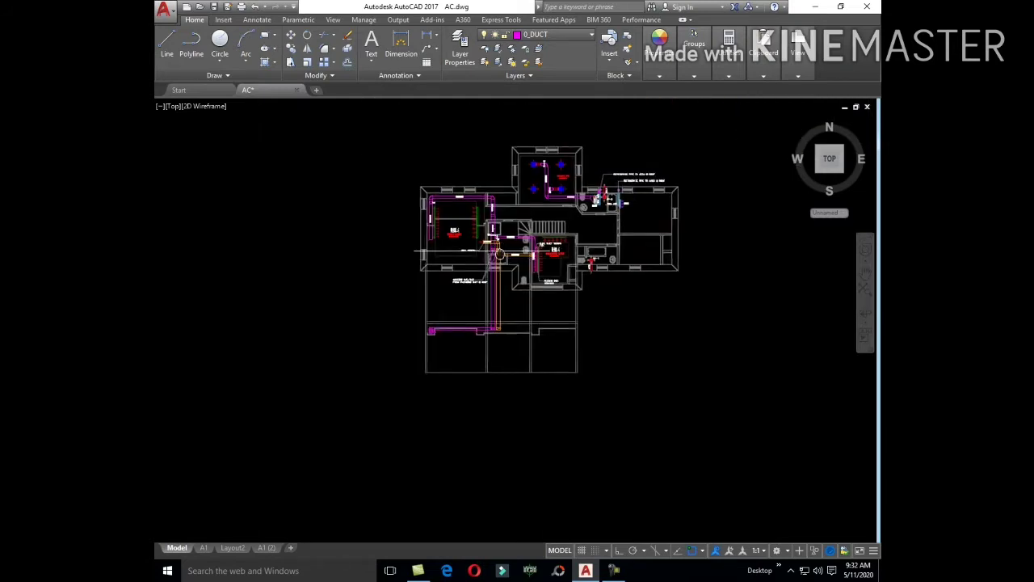
scroll(519, 342, up, 3)
scroll(519, 342, up, 3)
scroll(511, 257, up, 2)
- Zoom and pan to bring the branch duct corner back into view
scroll(511, 257, up, 1)
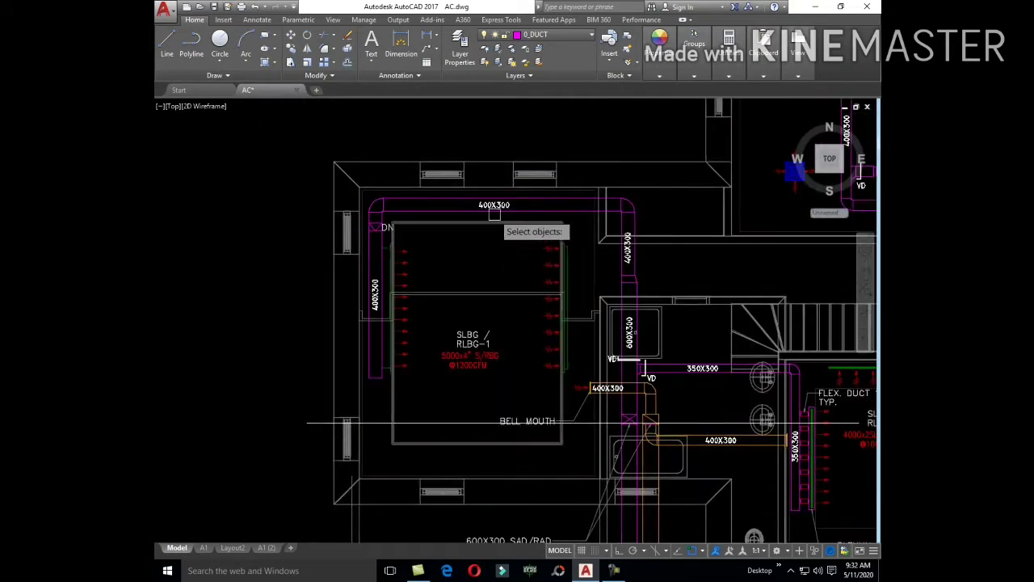
scroll(505, 216, up, 3)
scroll(489, 218, up, 2)
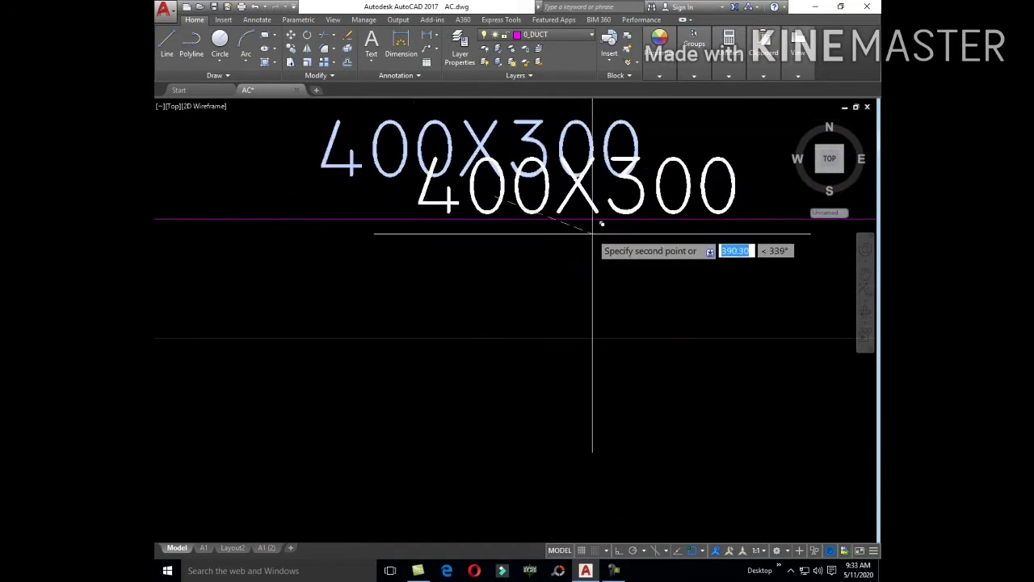
scroll(595, 246, down, 5)
scroll(483, 238, down, 2)
scroll(542, 343, up, 5)
scroll(519, 316, up, 3)
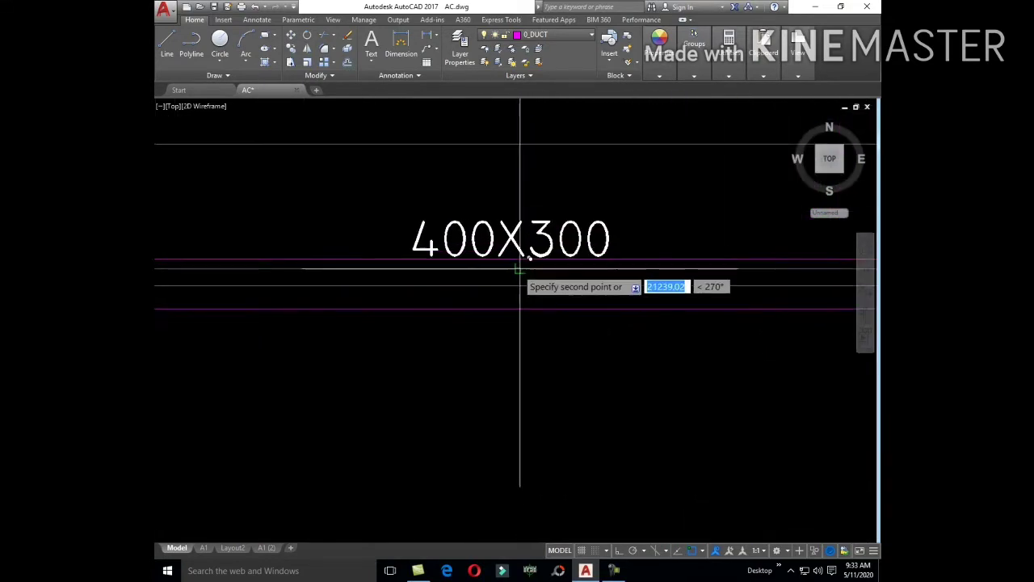
scroll(519, 261, down, 5)
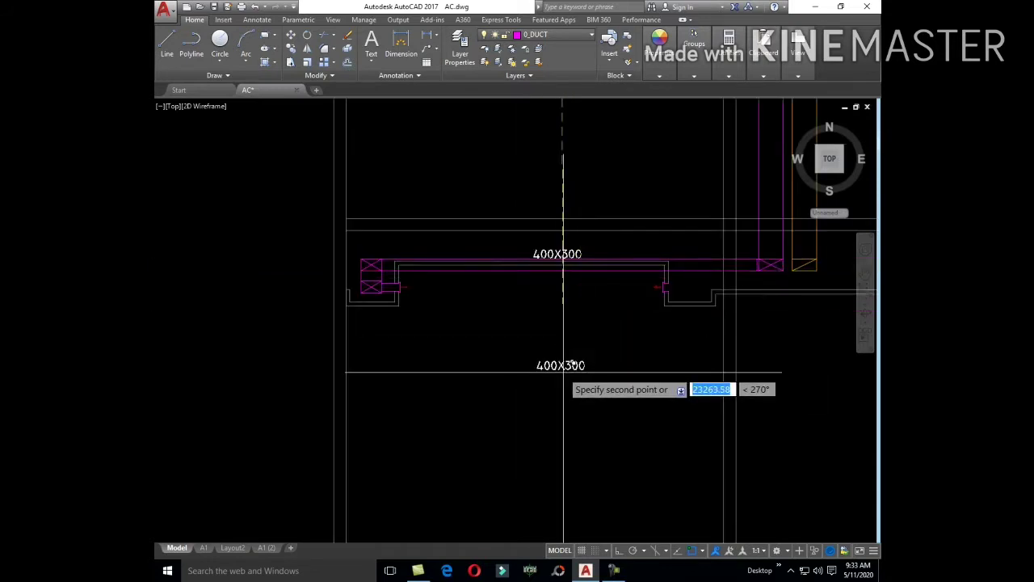
mouse_move(561, 372)
middle_down()
mouse_move(635, 386)
mouse_move(455, 393)
middle_up()
scroll(600, 353, up, 1)
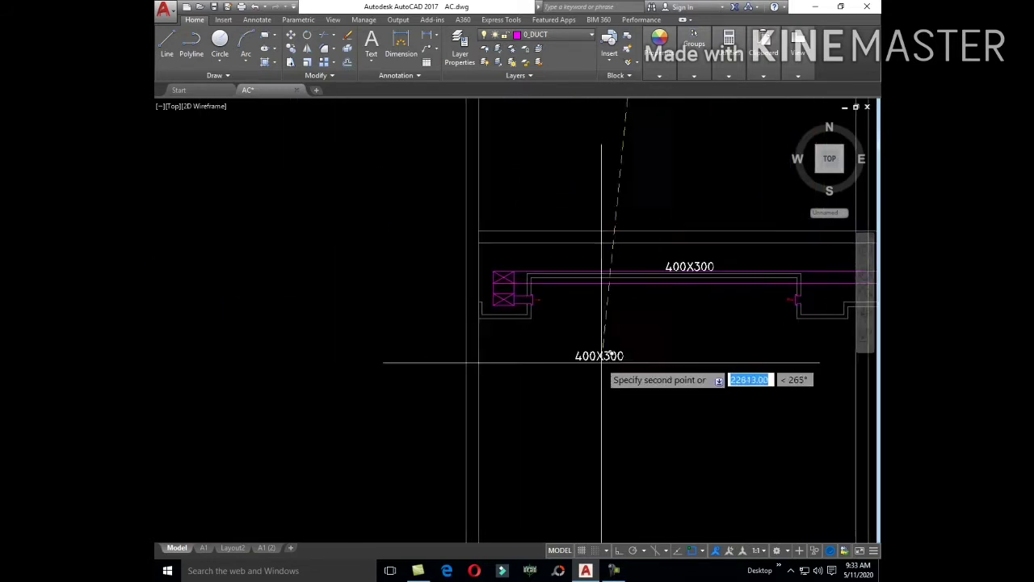
scroll(481, 323, up, 3)
- Place the 400X300 label below the branch duct and draw a leader from the X-boxed duct
click(693, 409)
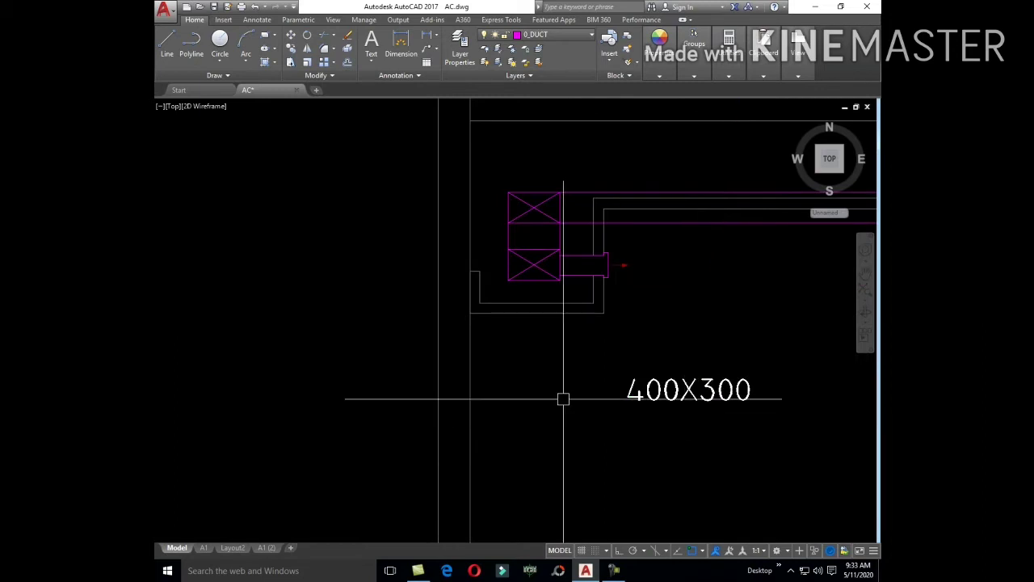
text(LE)
key(Return)
click(534, 280)
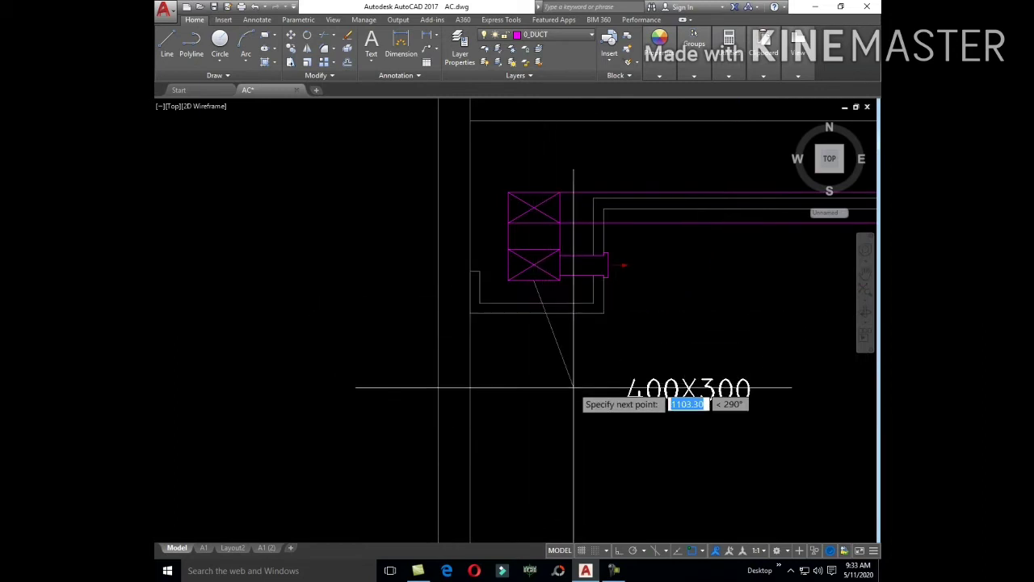
click(583, 393)
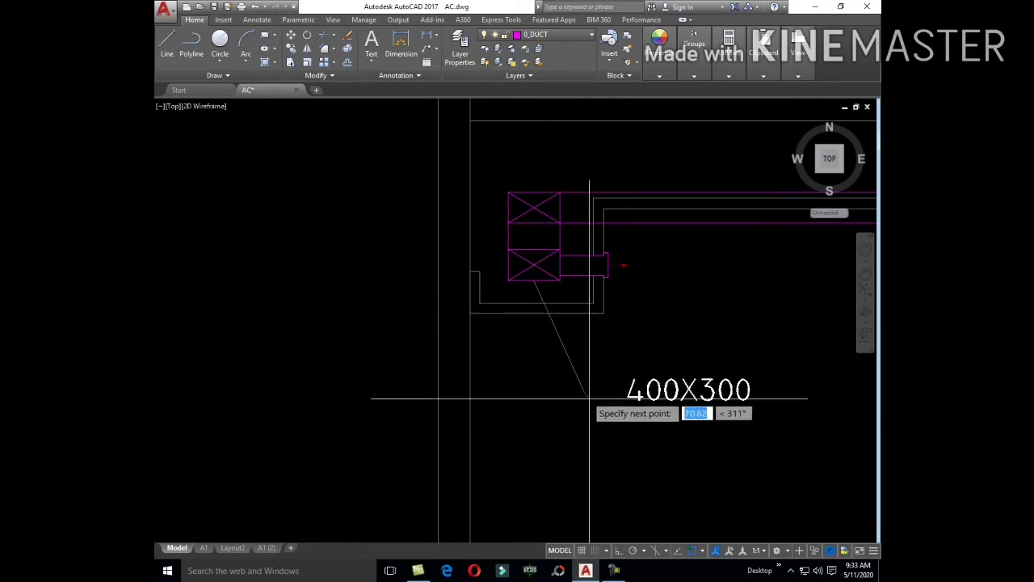
- Match an existing leader's arrowhead style onto the new leader
scroll(606, 399, up, 4)
text(M)
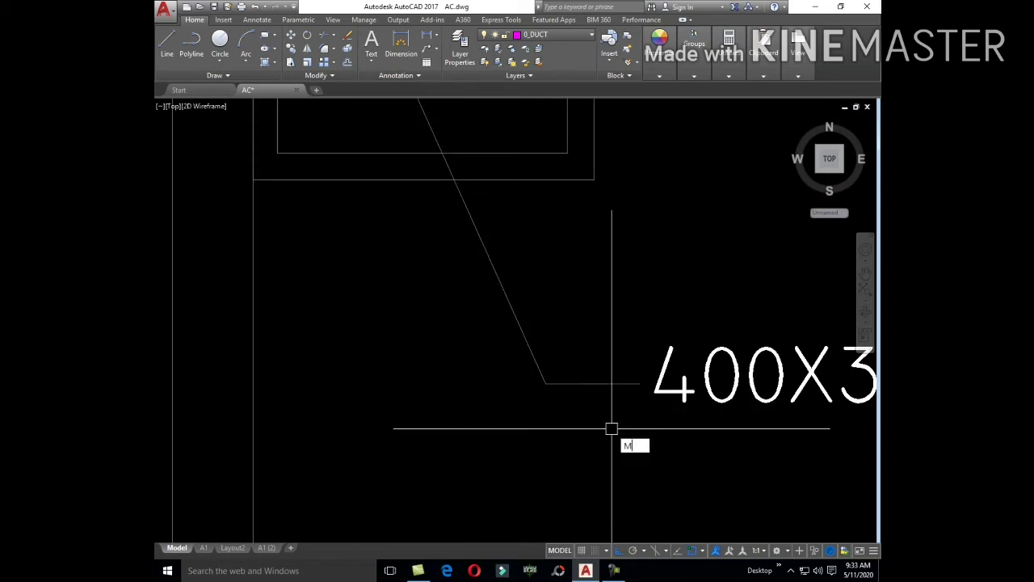
text(a)
key(Return)
scroll(501, 329, down, 3)
scroll(549, 374, down, 3)
scroll(606, 372, down, 4)
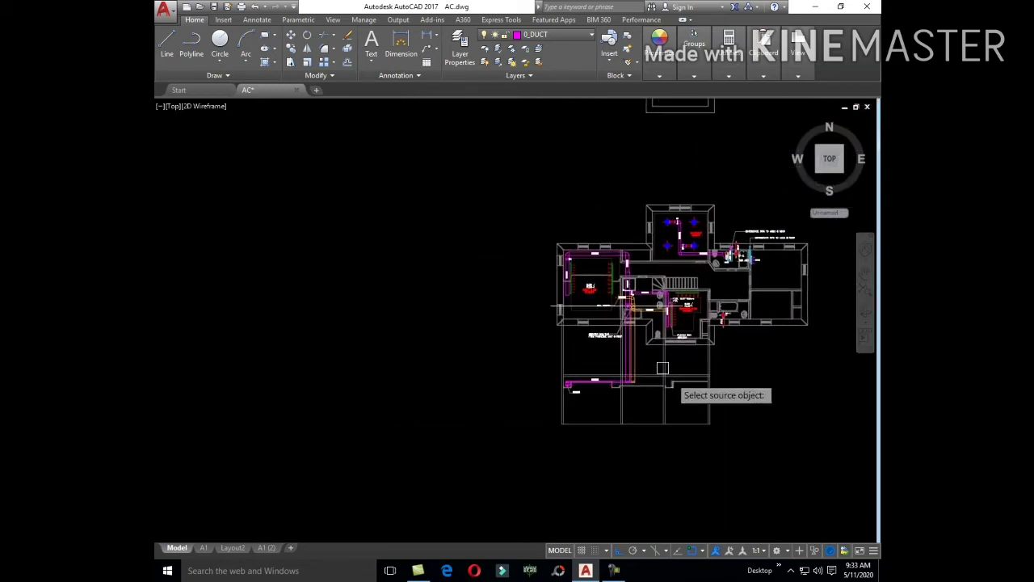
scroll(662, 369, up, 5)
click(635, 257)
scroll(610, 414, down, 5)
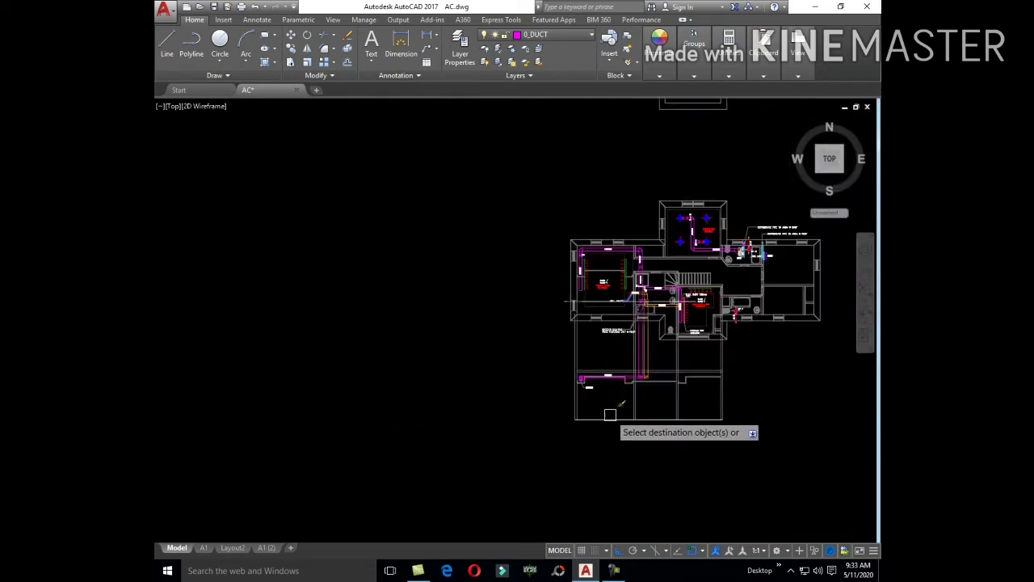
scroll(611, 414, up, 6)
scroll(561, 344, up, 2)
scroll(510, 259, up, 1)
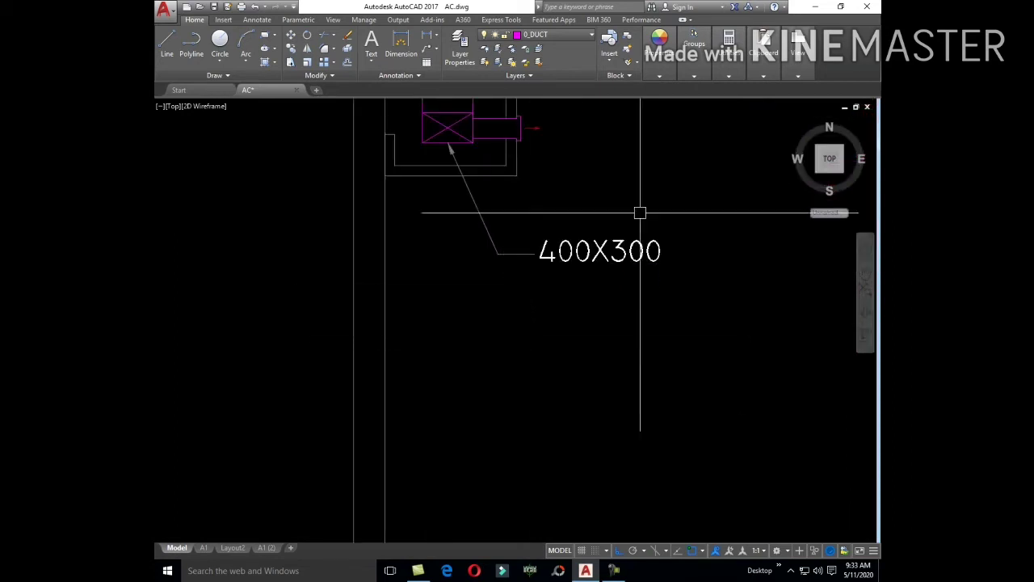
middle_drag(640, 212, 561, 327)
- Draw a second leader from the branch outlet to beside the label
key(Return)
scroll(475, 261, up, 5)
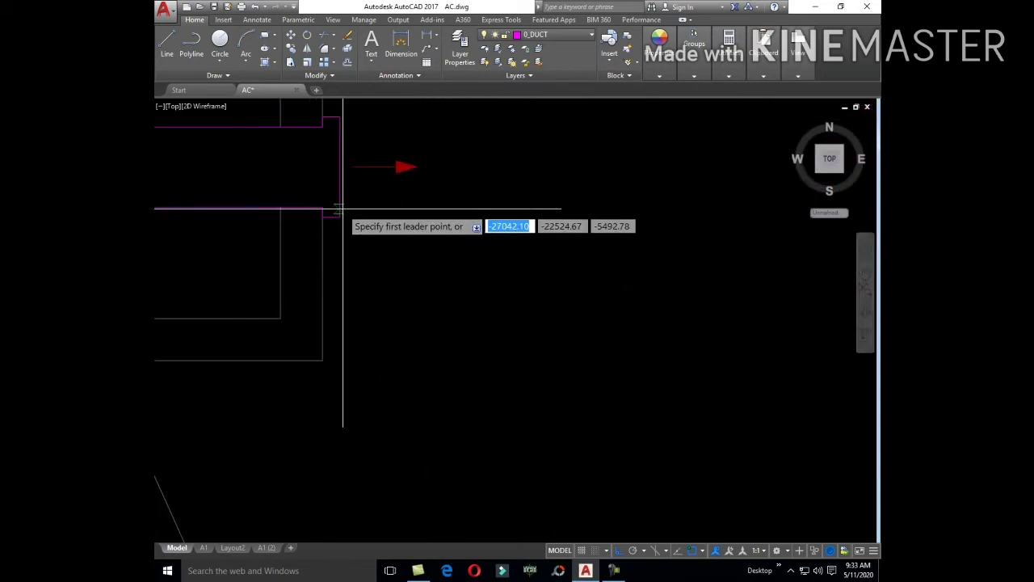
click(399, 169)
scroll(400, 273, down, 4)
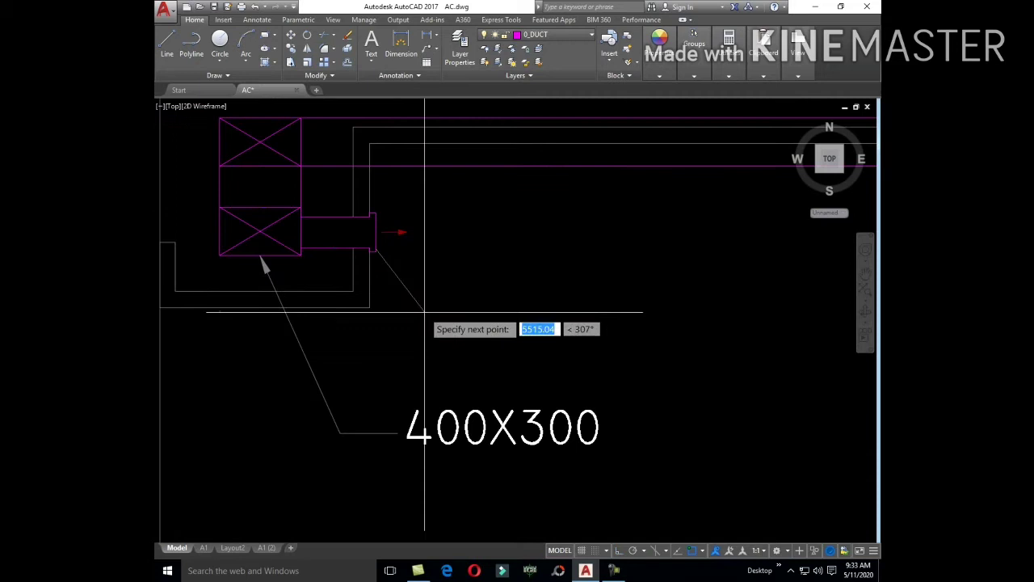
click(410, 350)
text(M)
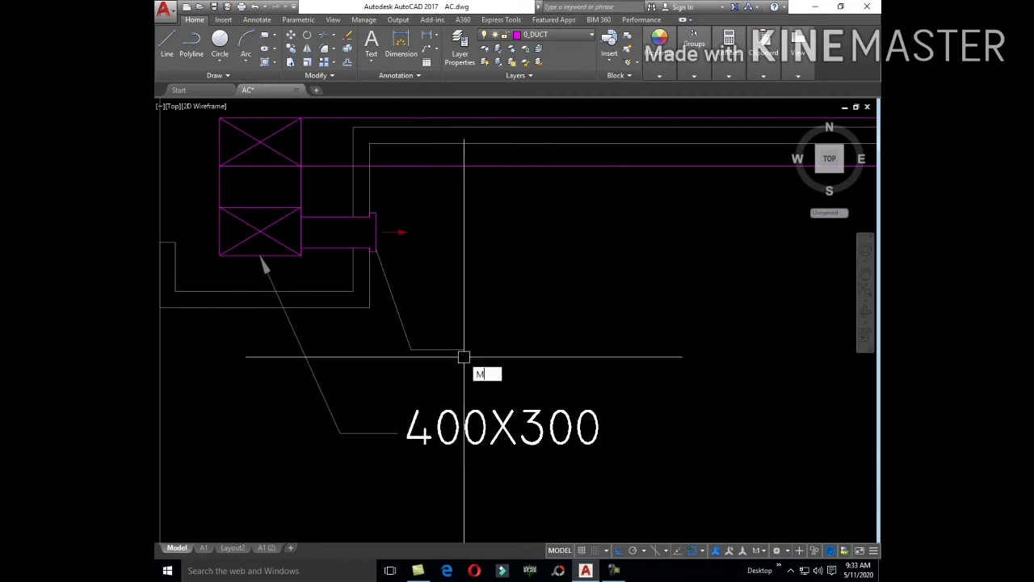
- Give the second leader the first leader's arrowhead style with MA
text(a)
key(Return)
click(378, 430)
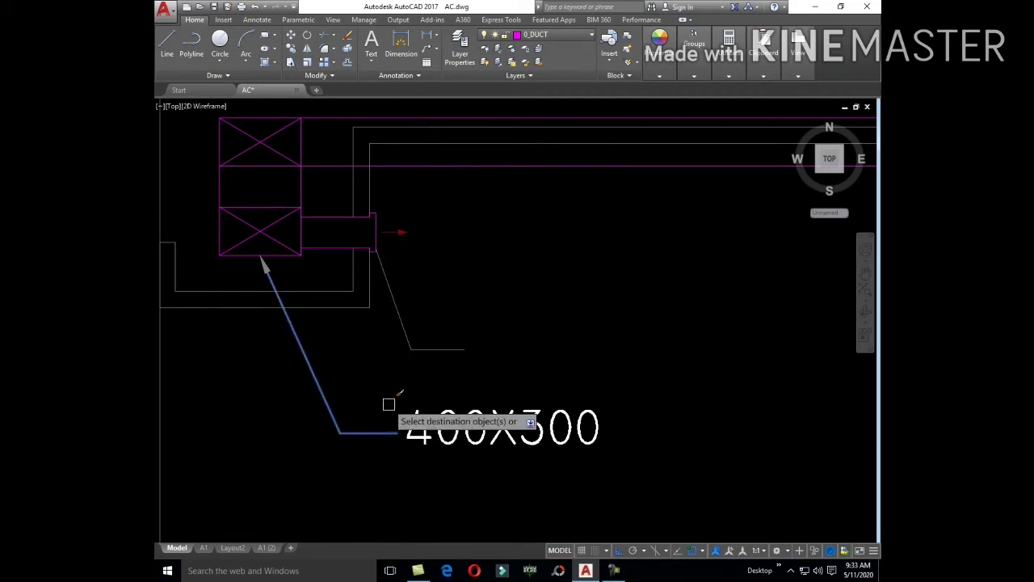
click(433, 353)
key(Return)
click(368, 435)
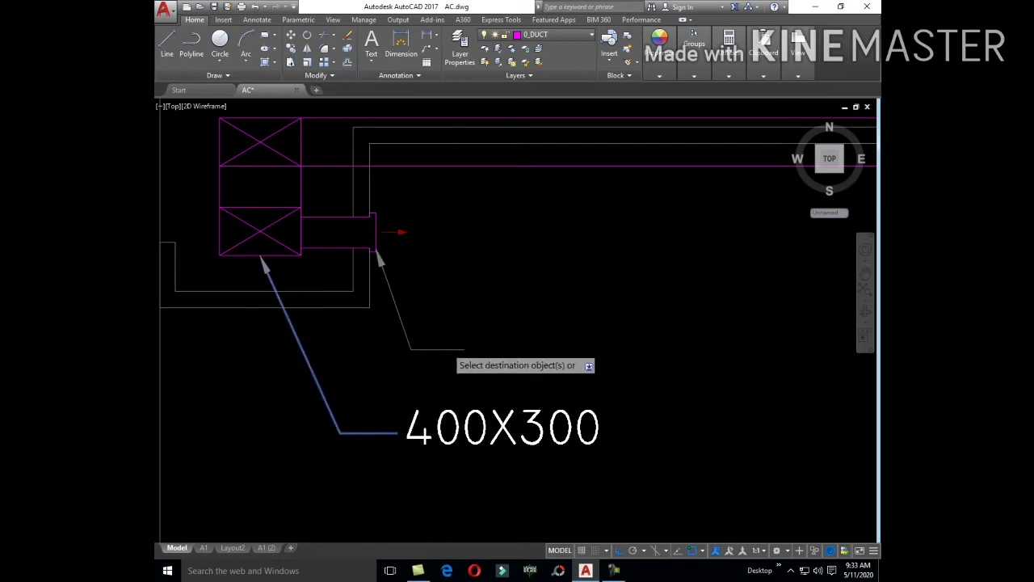
click(449, 346)
key(Return)
key(Return)
scroll(528, 331, down, 5)
- Copy the 'SLBG /' label beside the left-end duct and edit the copy to read SLBG
scroll(527, 388, up, 3)
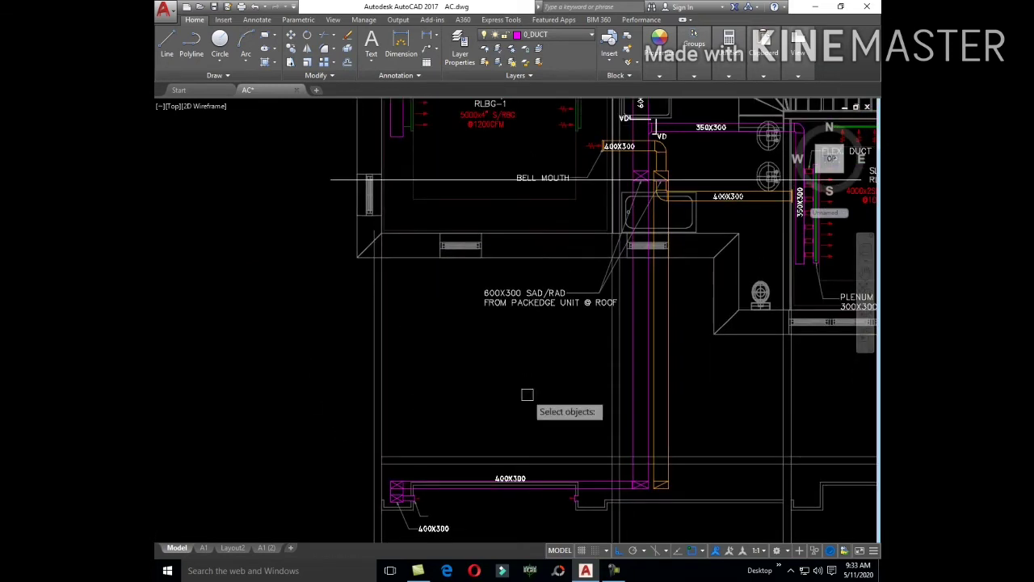
scroll(525, 477, up, 3)
middle_drag(522, 268, 549, 474)
scroll(589, 237, down, 2)
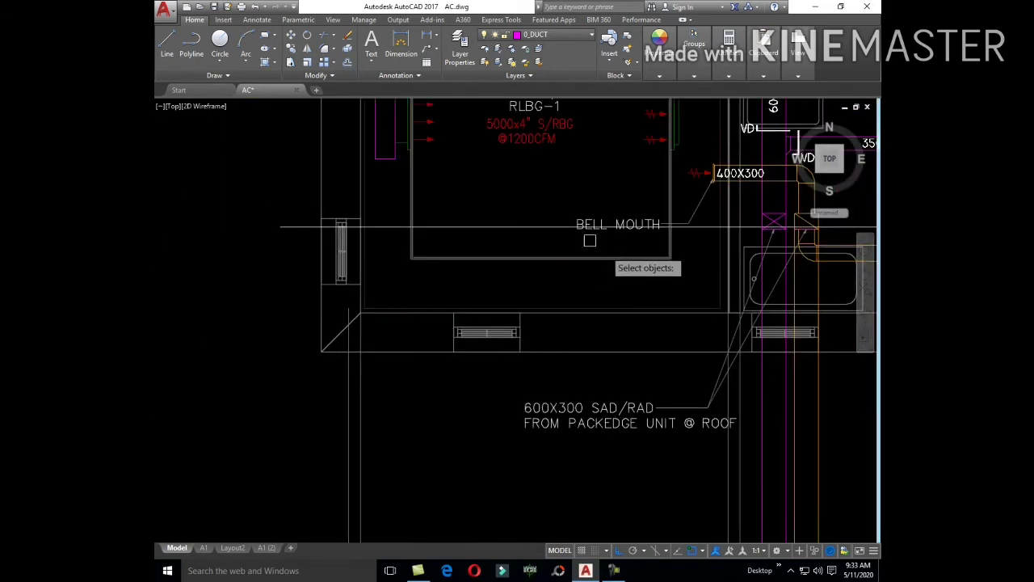
middle_drag(589, 238, 565, 392)
scroll(566, 392, up, 2)
scroll(556, 275, up, 2)
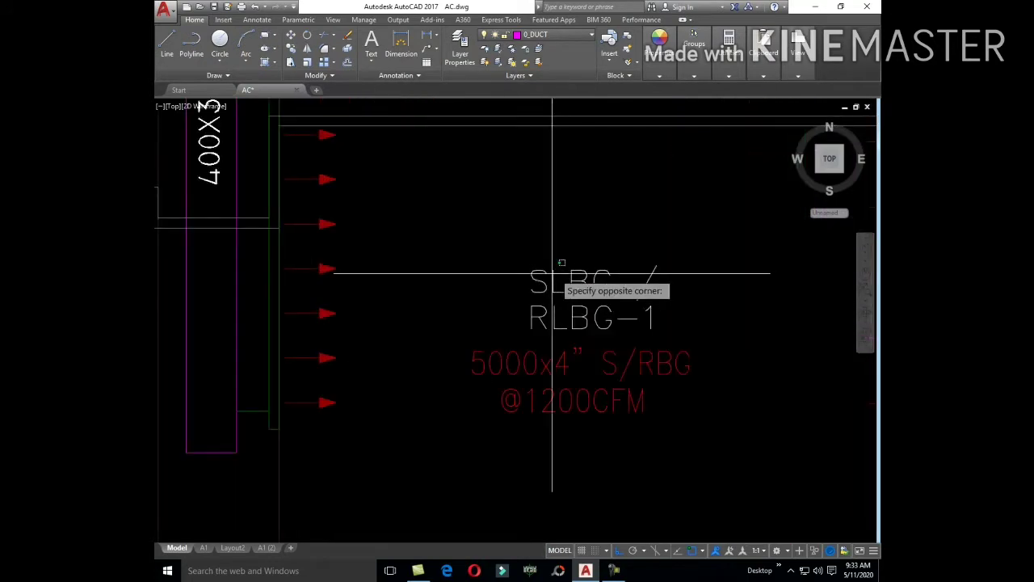
click(537, 275)
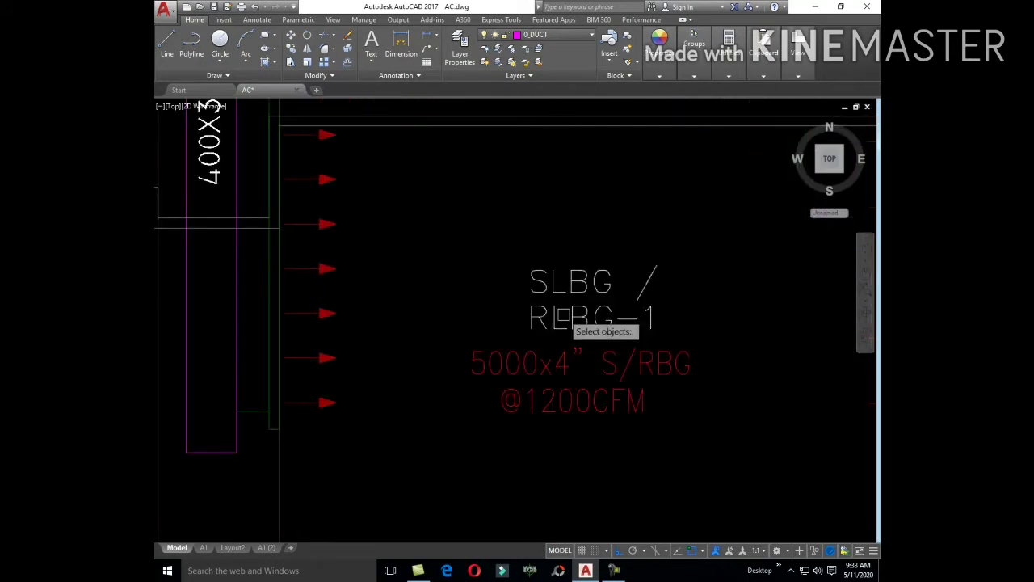
key(Return)
click(526, 286)
scroll(614, 234, down, 3)
scroll(657, 261, down, 2)
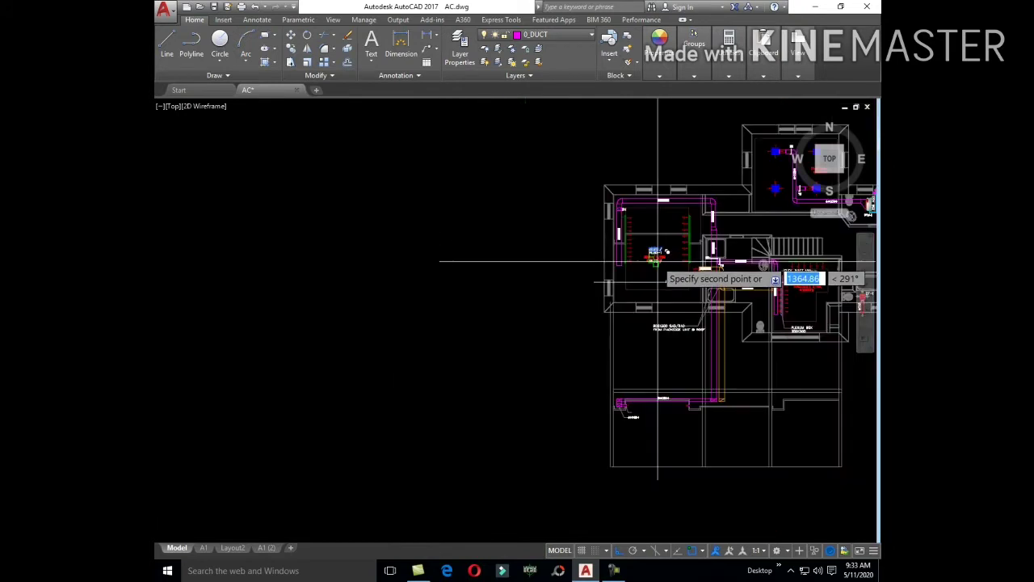
scroll(665, 277, up, 3)
scroll(619, 425, up, 3)
scroll(604, 345, up, 3)
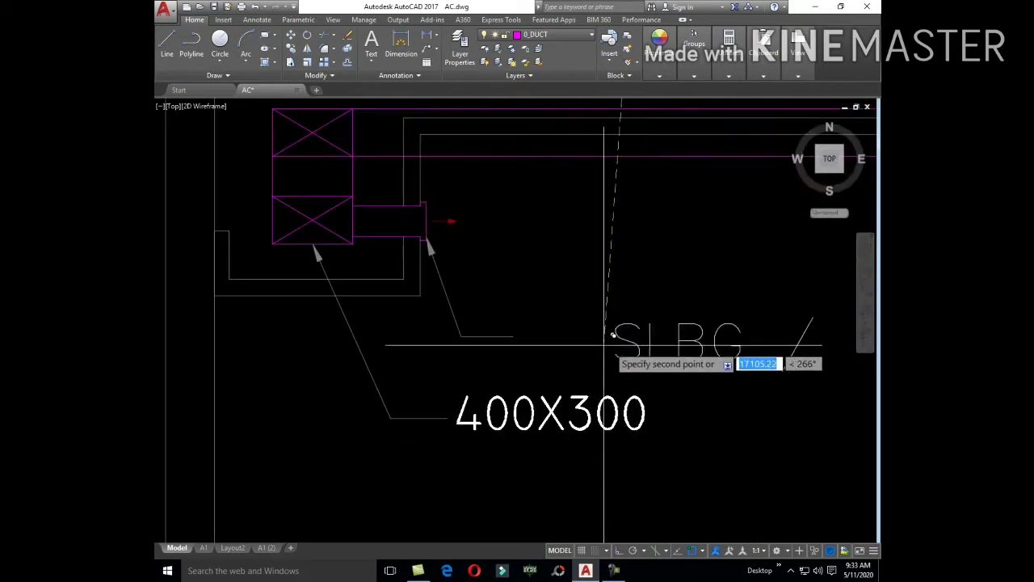
click(513, 336)
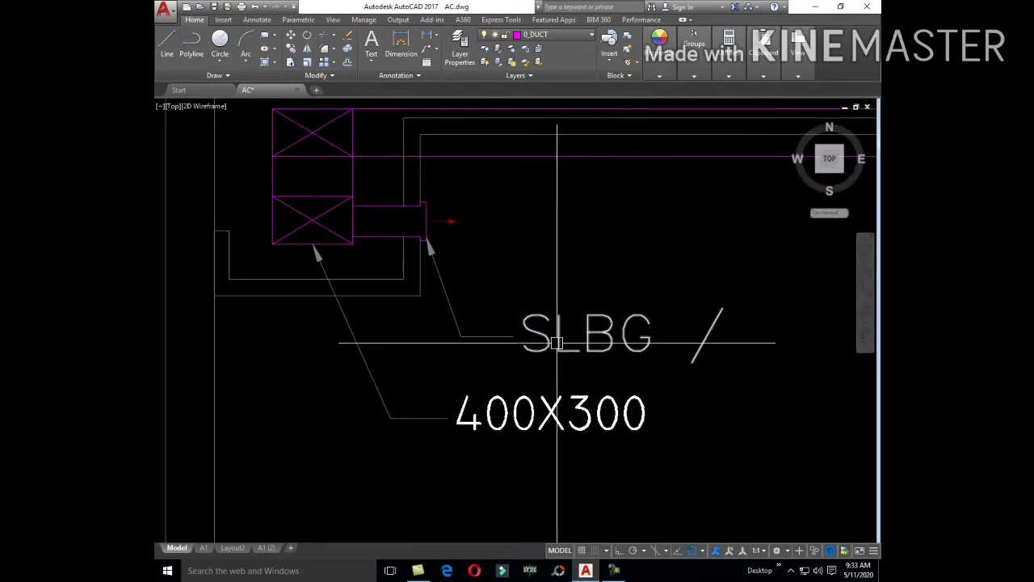
double_click(557, 343)
key(BackSpace)
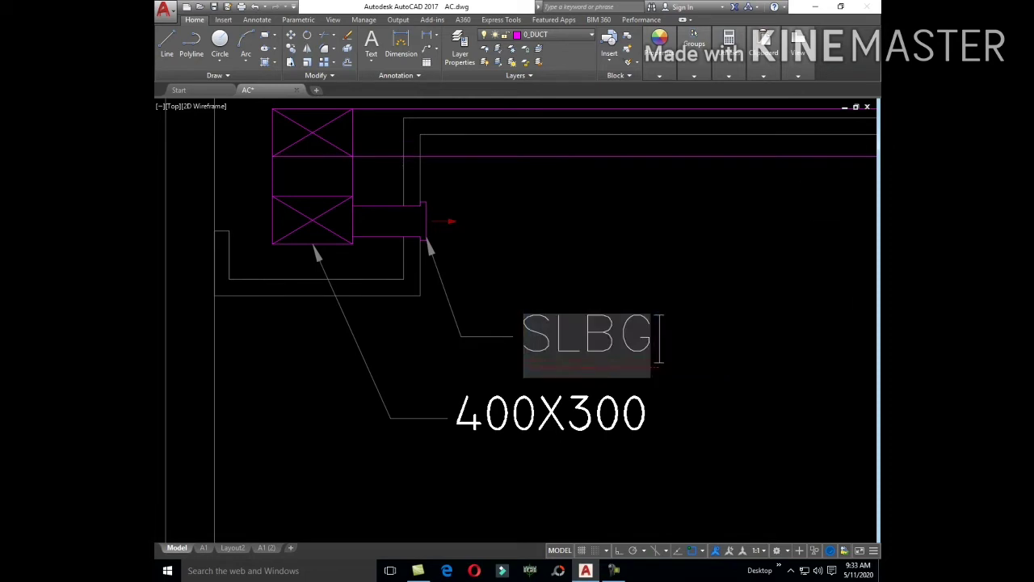
click(717, 337)
- Copy the 5000x4" S/RBG text to sit beneath the new SLBG label
scroll(699, 355, down, 4)
text(c)
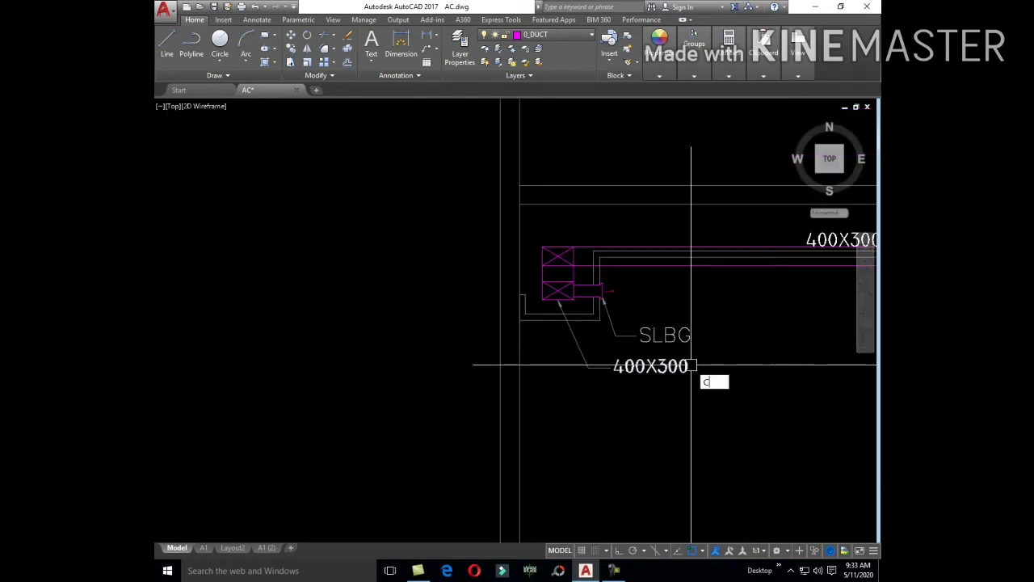
text(o)
key(Return)
scroll(596, 354, down, 5)
scroll(621, 211, up, 4)
scroll(635, 219, up, 3)
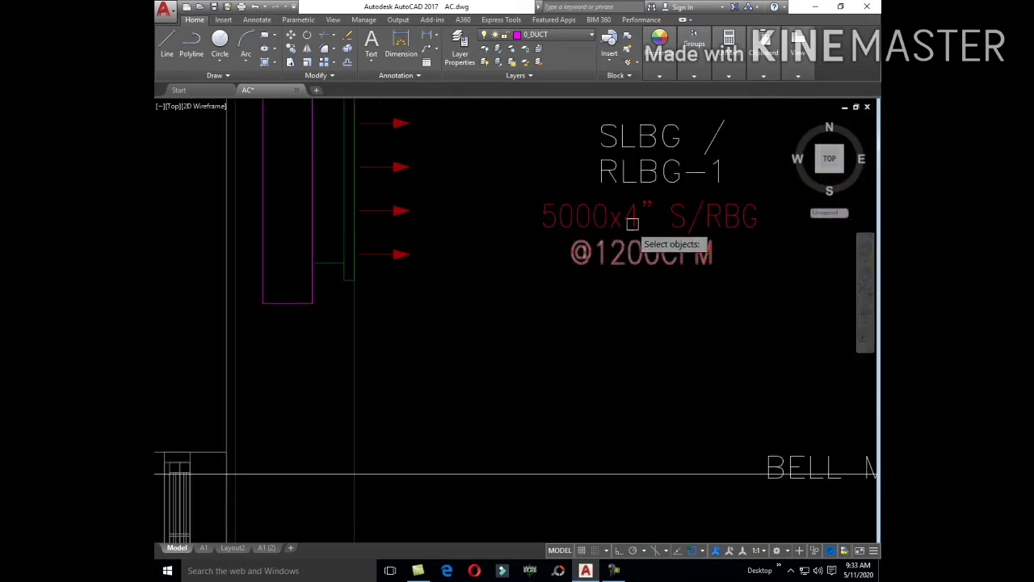
click(640, 228)
key(Return)
scroll(653, 218, up, 3)
click(653, 218)
scroll(638, 227, down, 5)
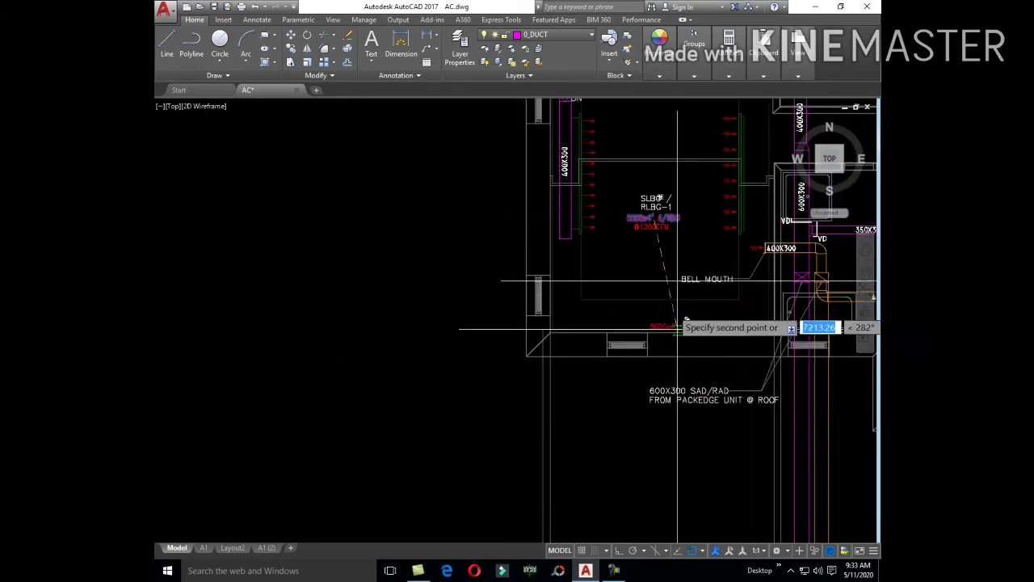
scroll(677, 385, up, 2)
scroll(646, 386, up, 5)
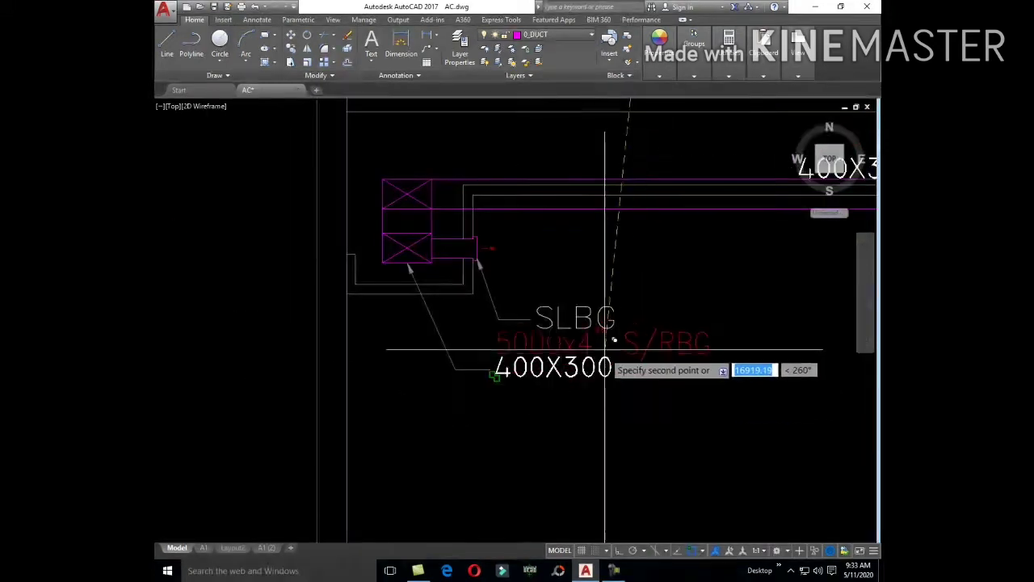
click(654, 355)
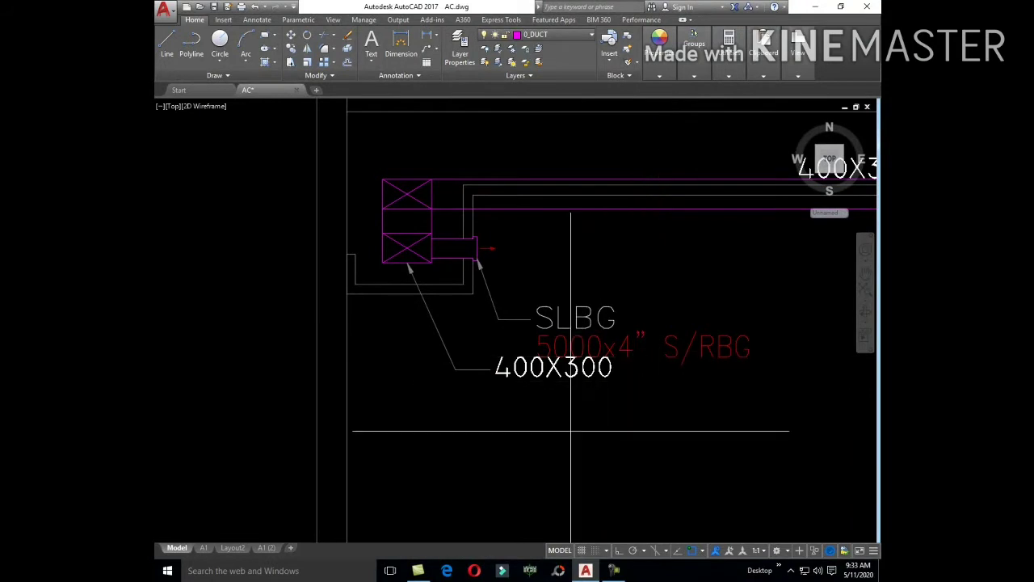
- Lower the 400X300 leader label below S/RBG and reattach its arrowhead to the X-box
click(566, 427)
click(477, 361)
key(m)
key(space)
click(536, 403)
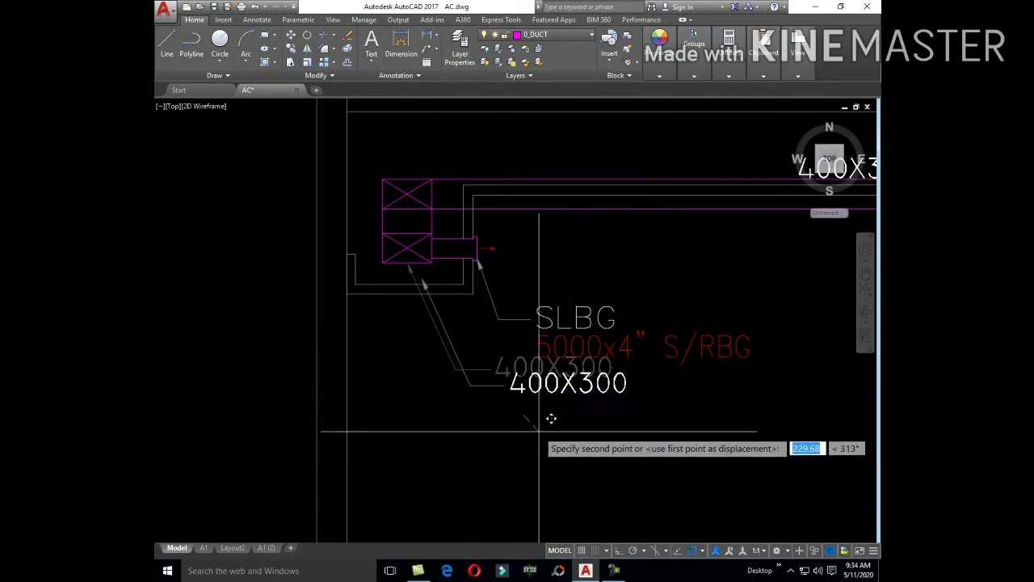
click(560, 434)
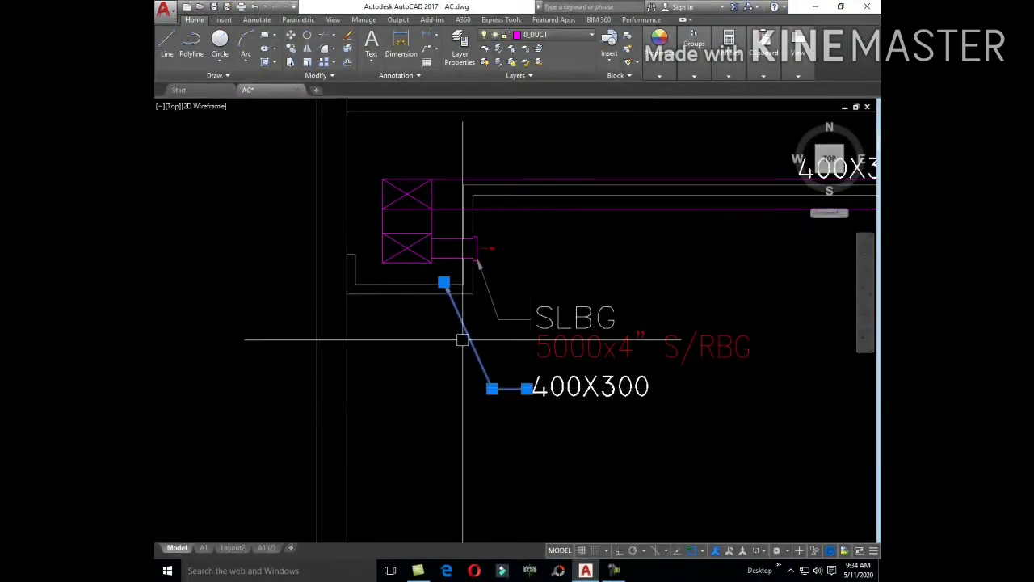
click(444, 282)
click(409, 265)
key(Escape)
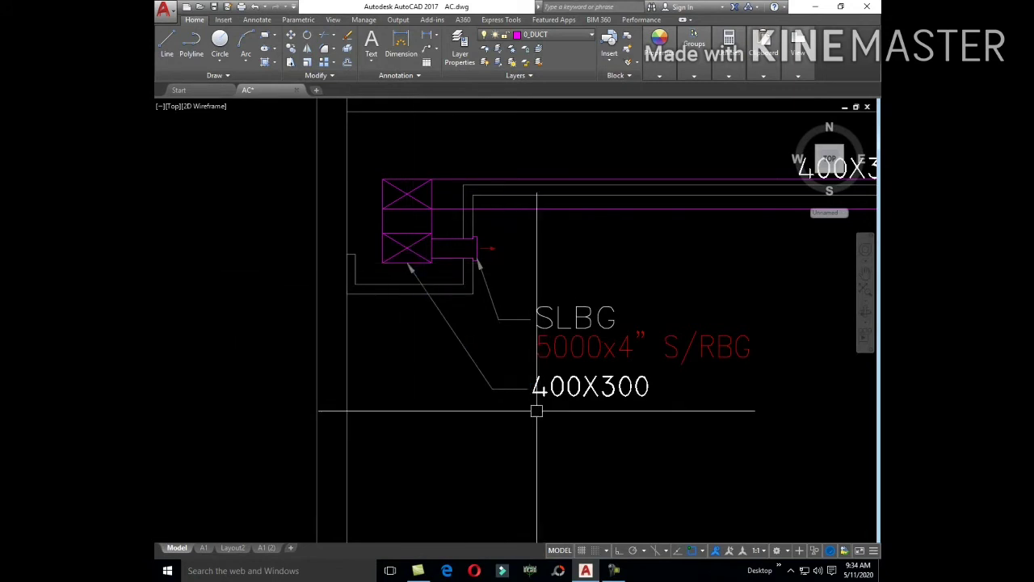
scroll(536, 411, down, 2)
middle_drag(713, 418, 475, 402)
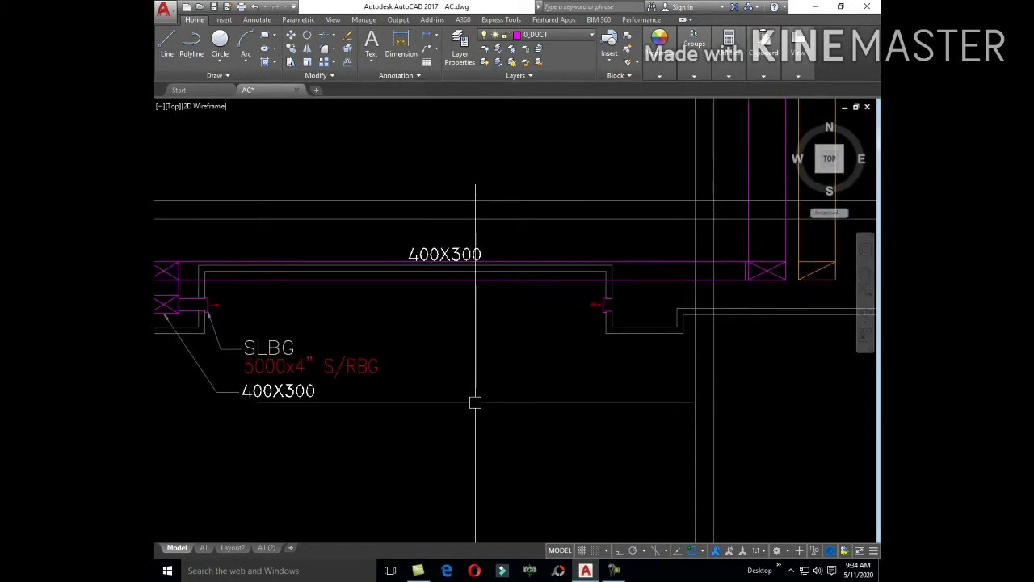
text(LE)
- Draw a leader from the right-end grille and match its style to the SLBG leader
key(Return)
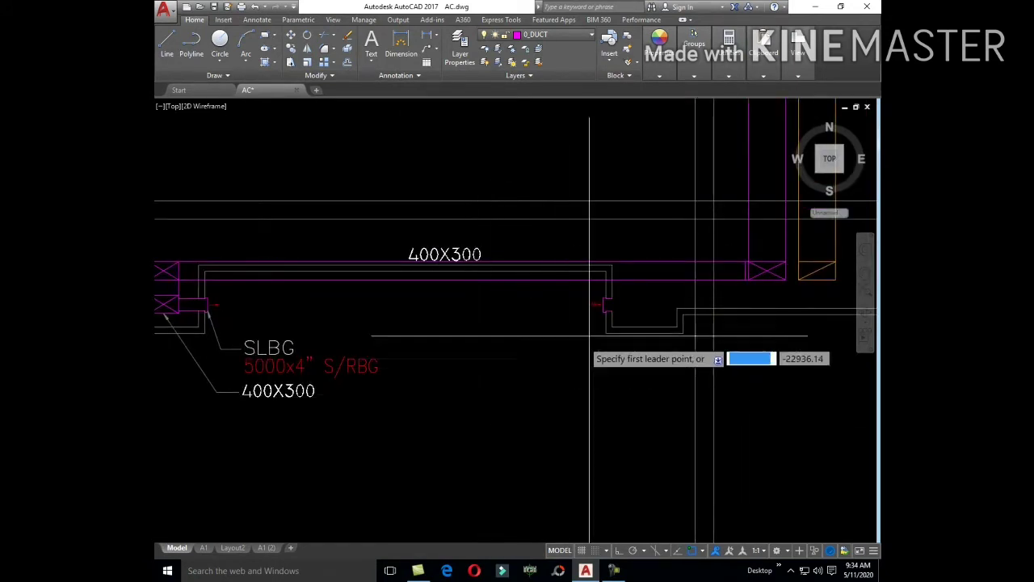
scroll(590, 351, up, 4)
click(623, 274)
scroll(588, 310, down, 3)
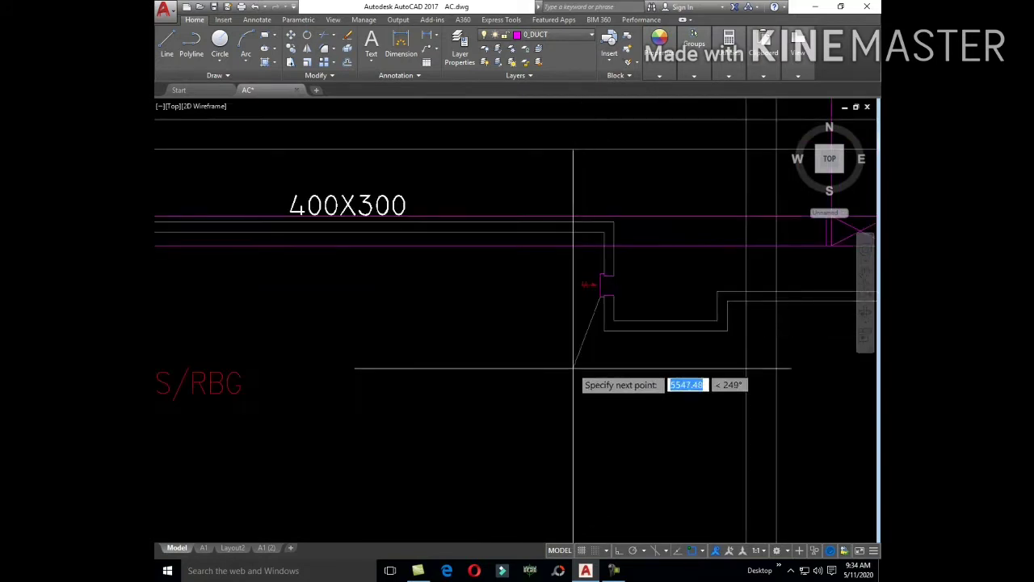
click(556, 388)
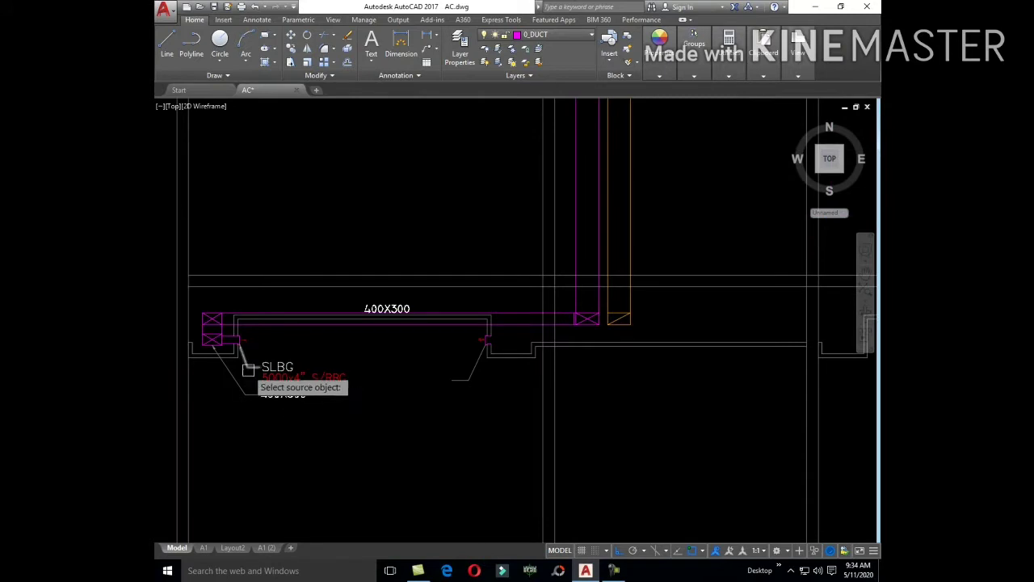
click(244, 362)
click(471, 375)
key(Return)
text(CO)
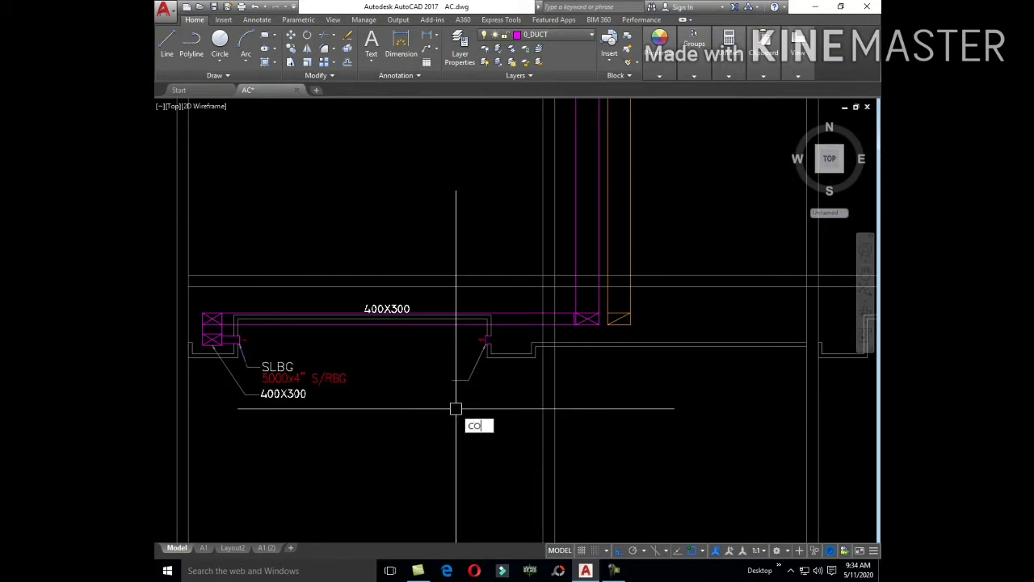
- Copy the SLBG and 5000x4" S/RBG label pair to the new right-end leader
key(Return)
scroll(278, 365, up, 3)
scroll(279, 365, up, 2)
click(452, 396)
key(Return)
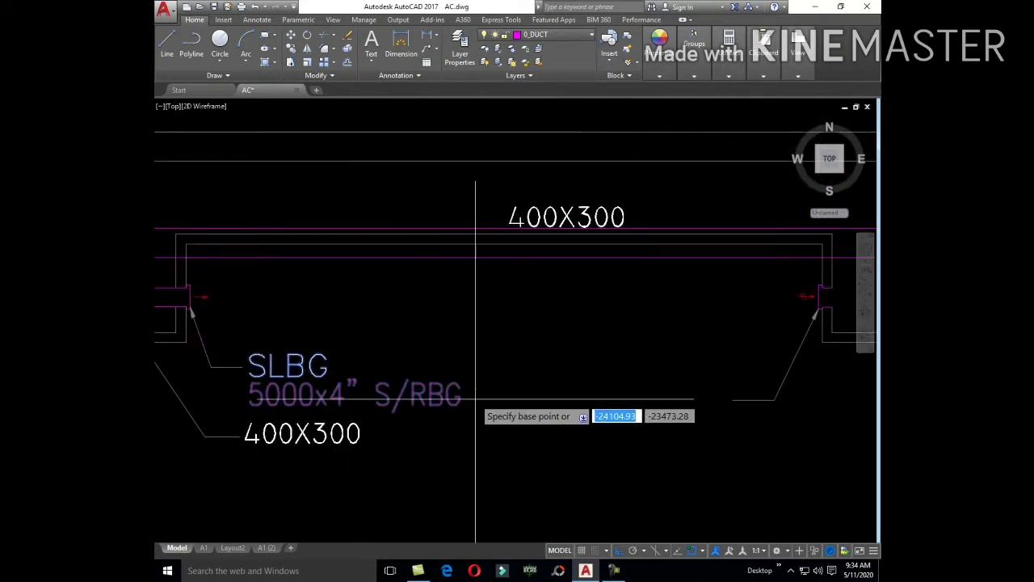
click(475, 398)
middle_drag(697, 462, 665, 450)
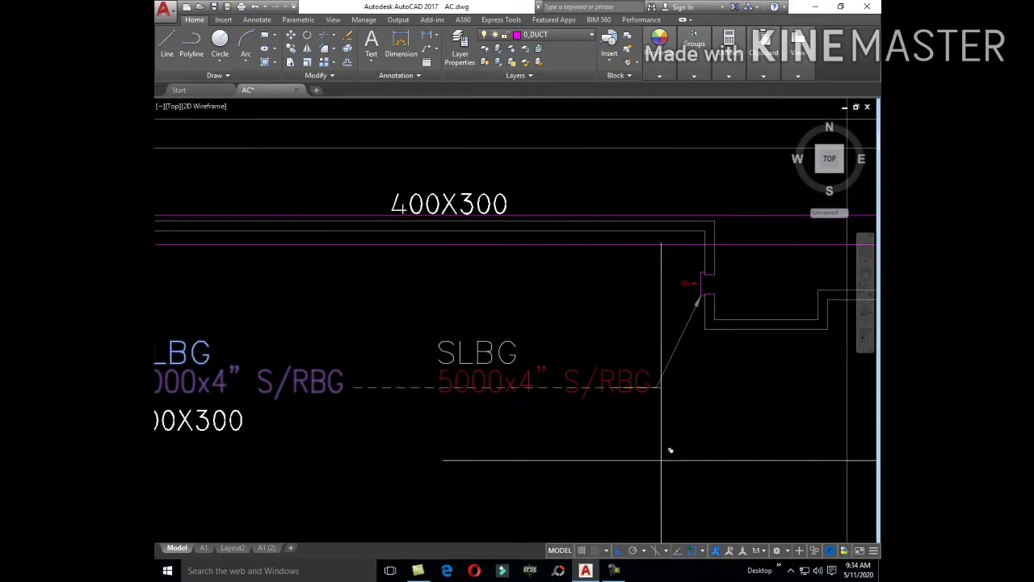
click(754, 424)
key(Return)
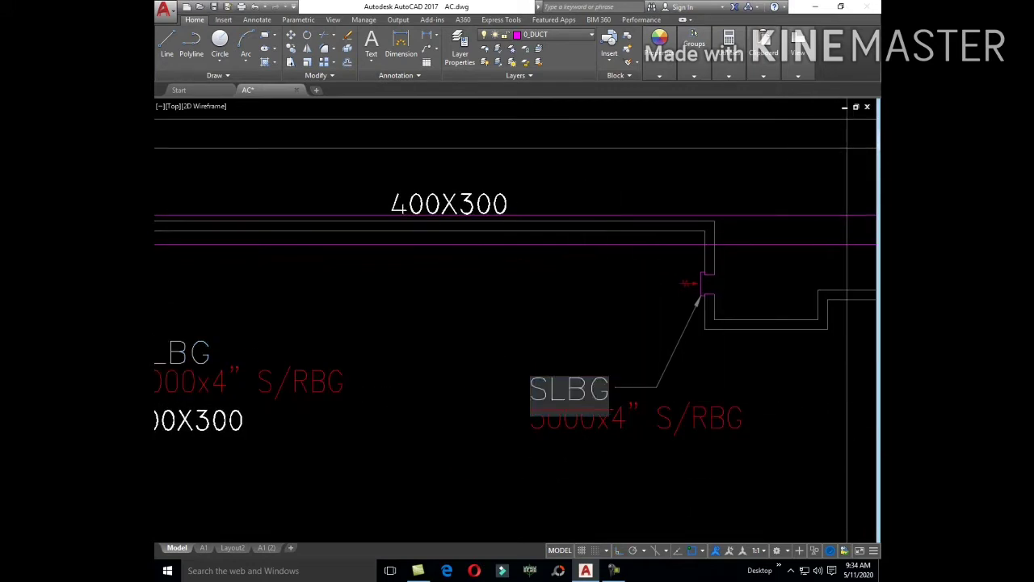
text(R)
middle_drag(723, 436, 591, 428)
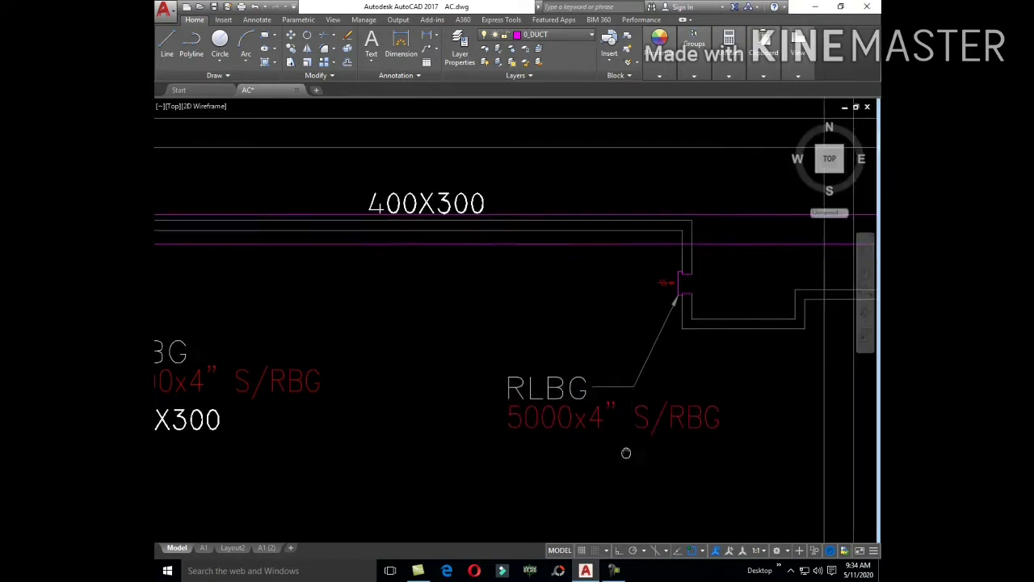
scroll(534, 412, down, 4)
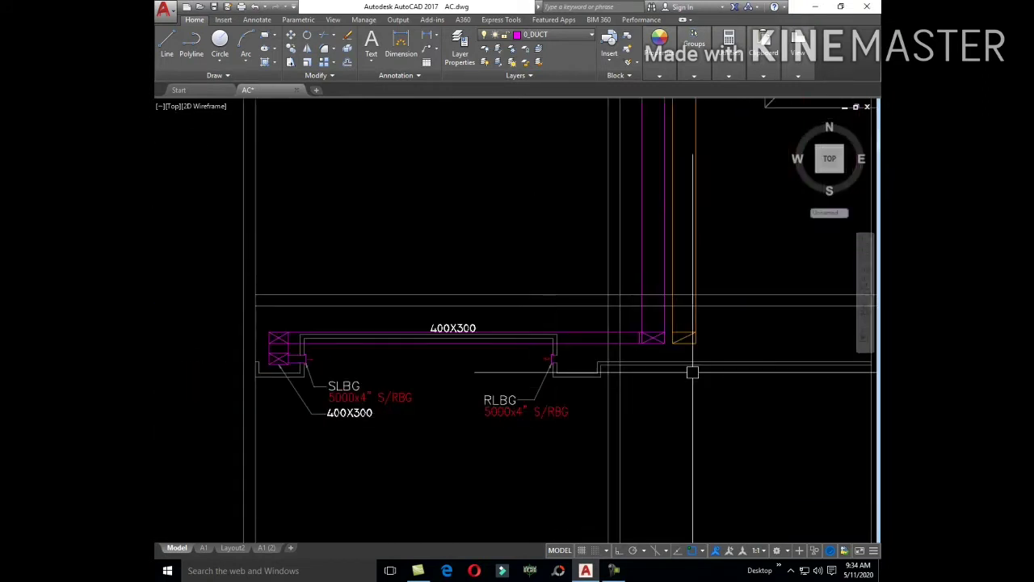
middle_drag(693, 372, 597, 431)
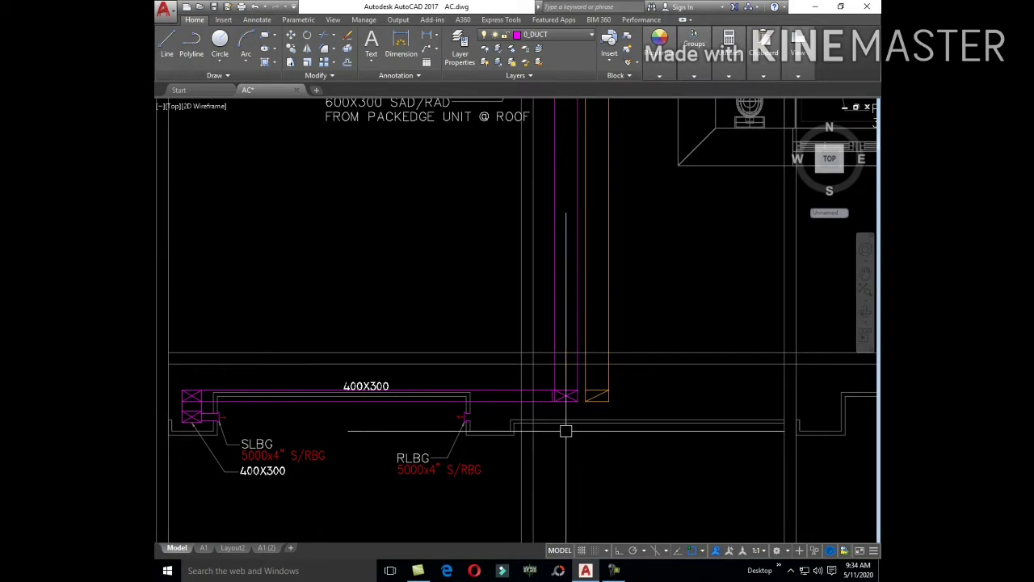
scroll(566, 430, down, 4)
scroll(589, 365, up, 6)
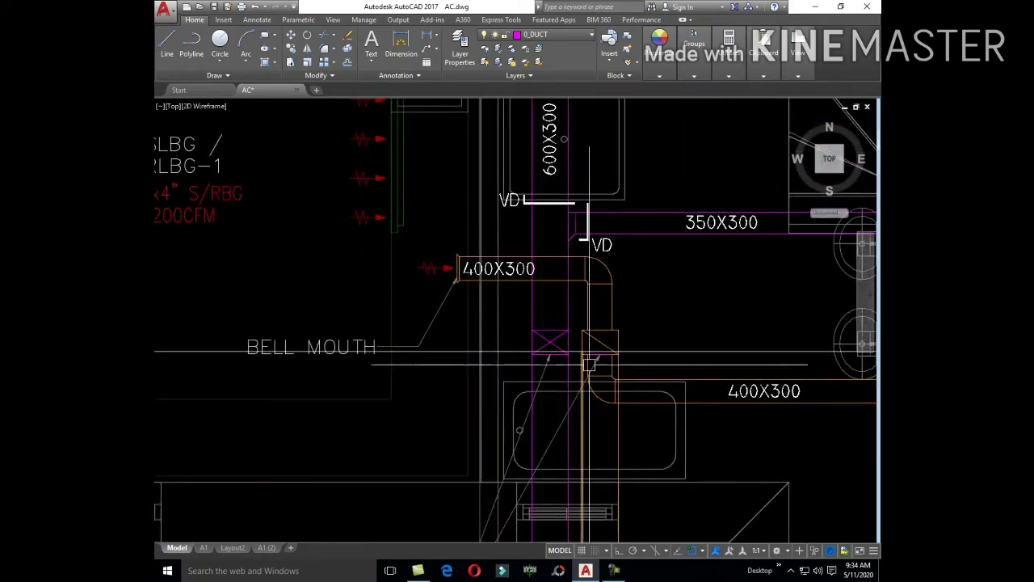
scroll(614, 387, down, 3)
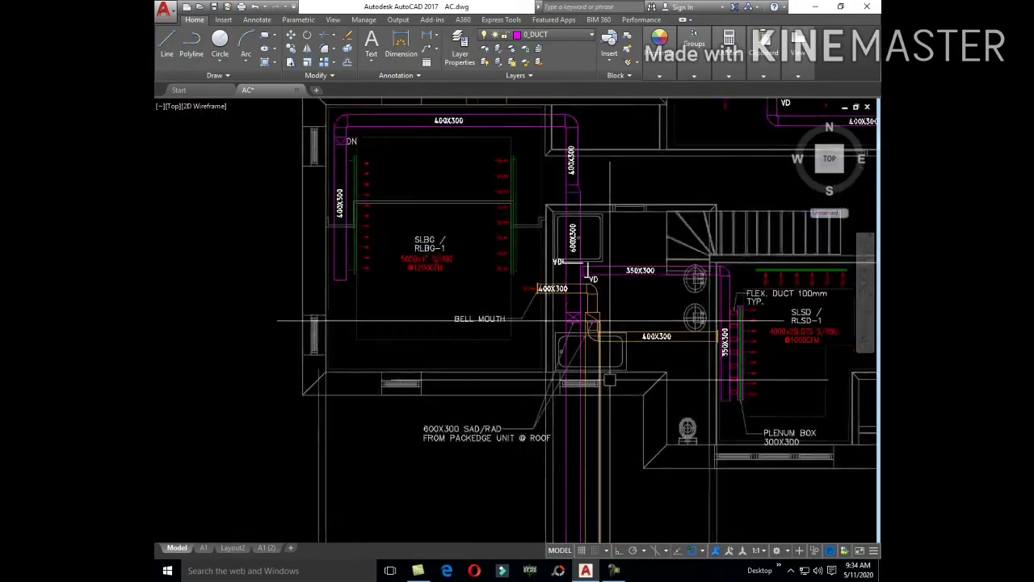
scroll(627, 441, up, 2)
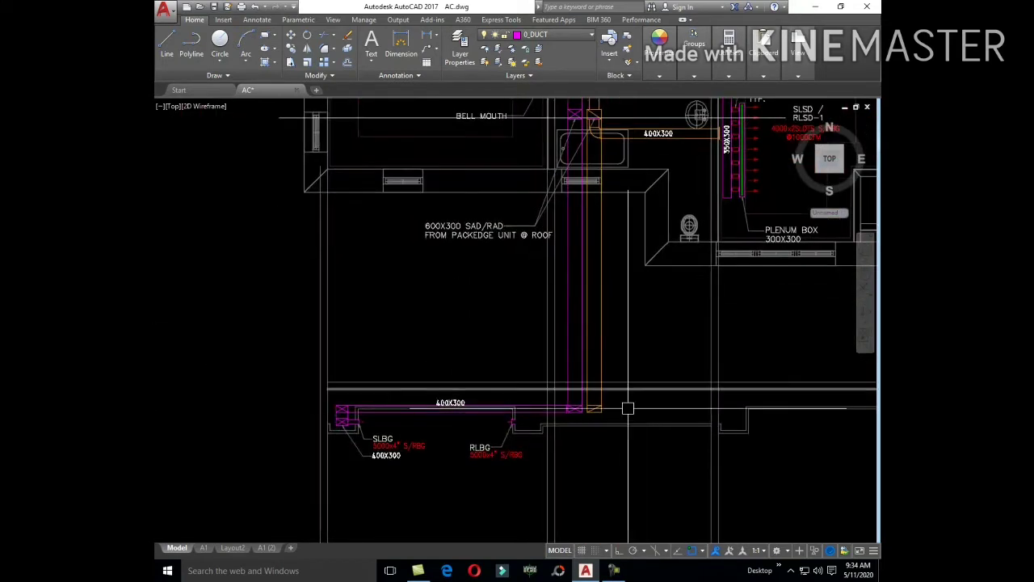
scroll(583, 419, up, 3)
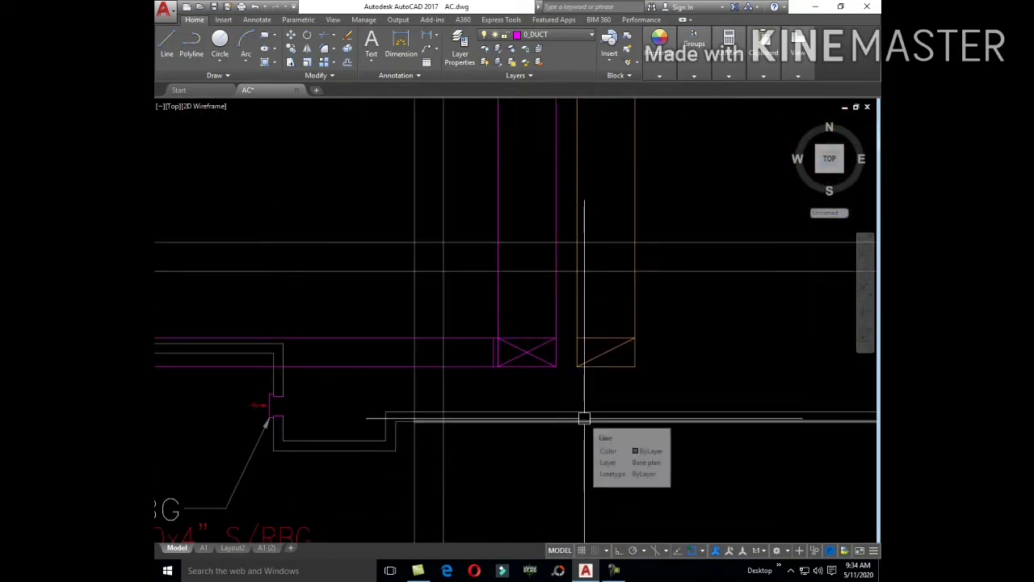
- Try starting lines at duct corners near UP while panning to locate the X-marked riser box
mouse_move(584, 419)
middle_down()
mouse_move(705, 421)
mouse_move(635, 438)
middle_up()
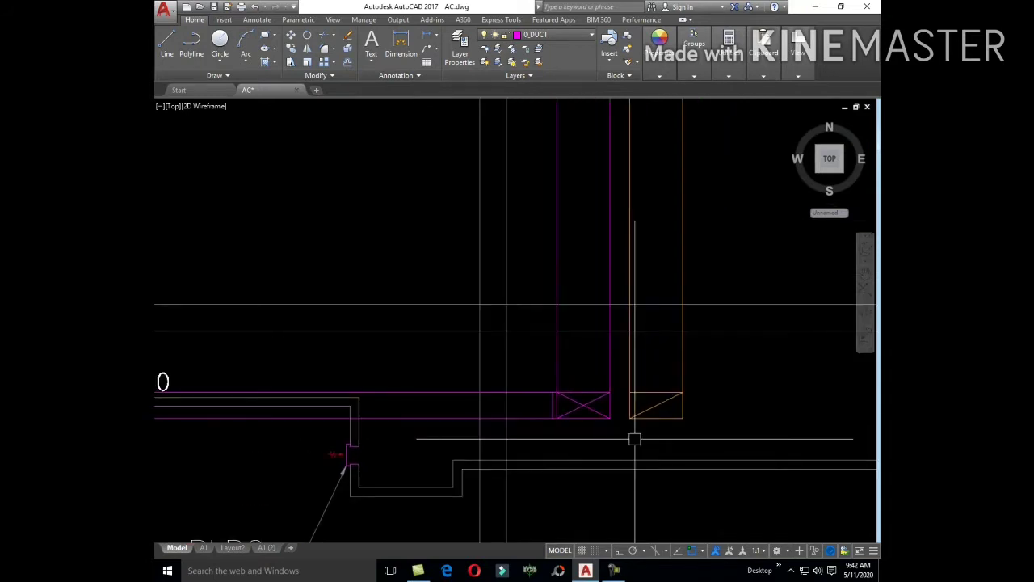
text(L)
key(Return)
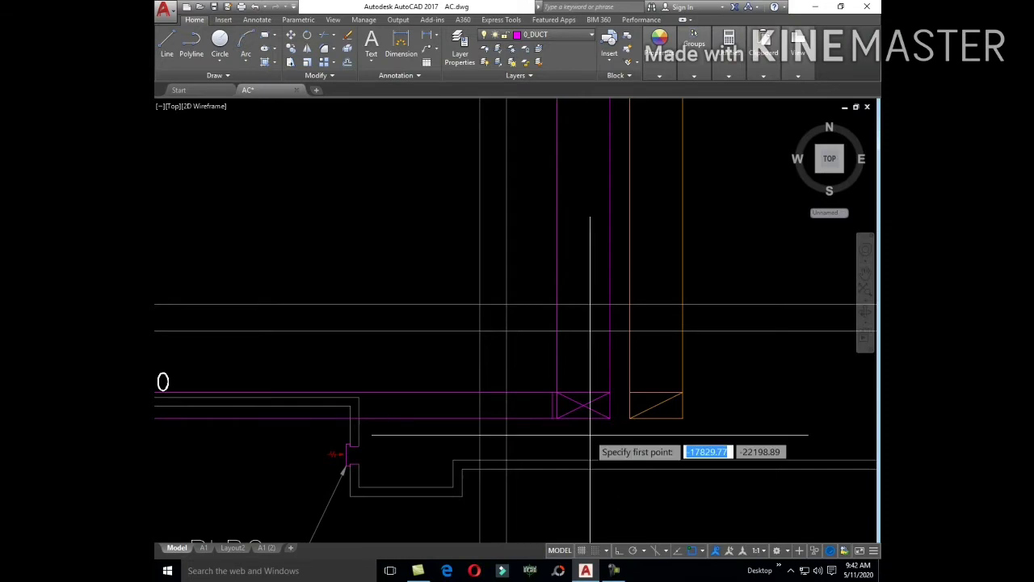
scroll(626, 436, down, 5)
scroll(638, 311, up, 2)
scroll(612, 311, up, 3)
scroll(611, 311, up, 4)
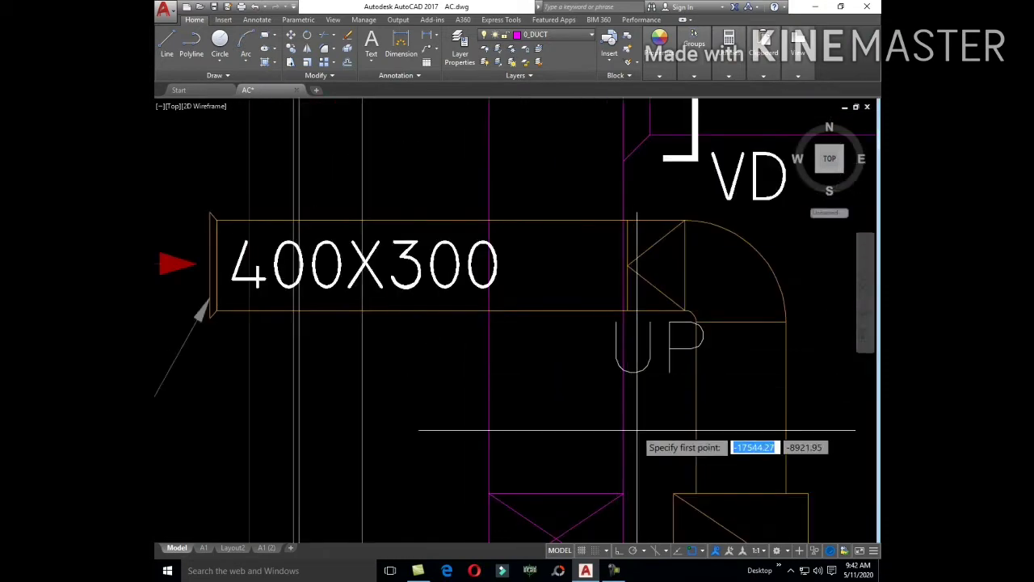
click(685, 311)
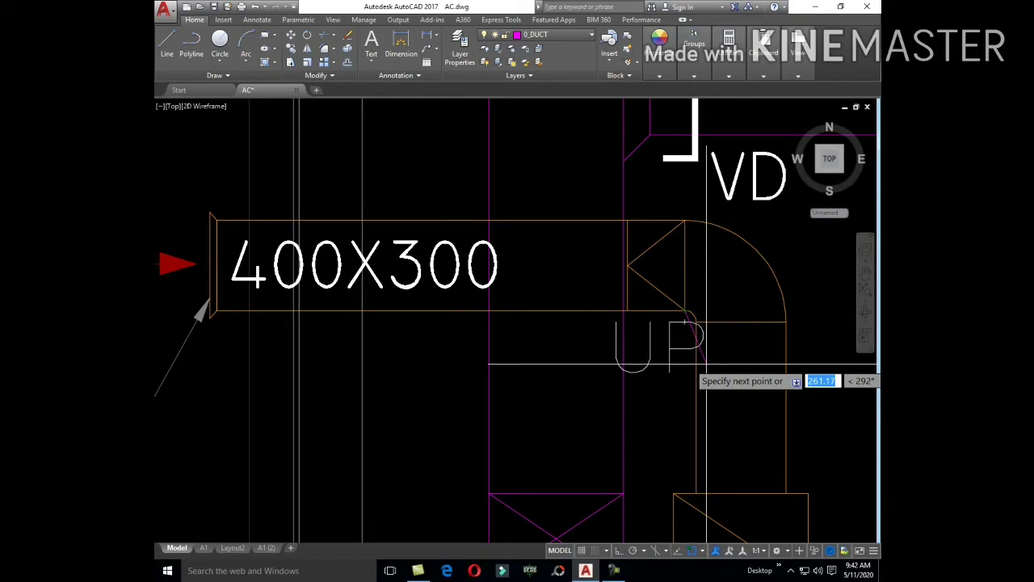
scroll(697, 340, down, 3)
middle_drag(696, 323, 697, 235)
middle_drag(739, 453, 739, 284)
middle_drag(736, 493, 736, 200)
scroll(716, 418, up, 4)
scroll(661, 379, down, 8)
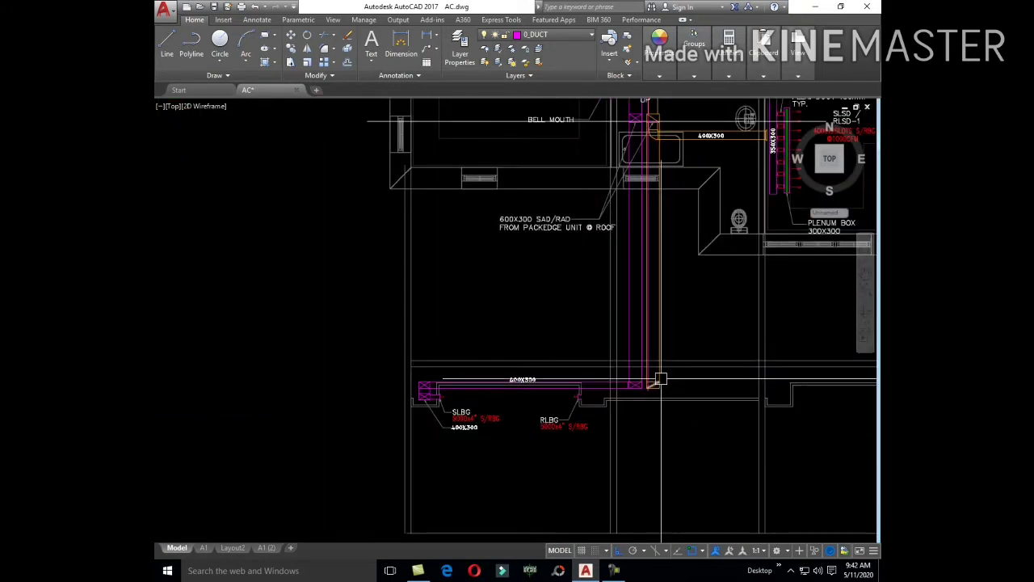
middle_drag(615, 234, 727, 438)
scroll(687, 335, up, 4)
scroll(700, 393, up, 3)
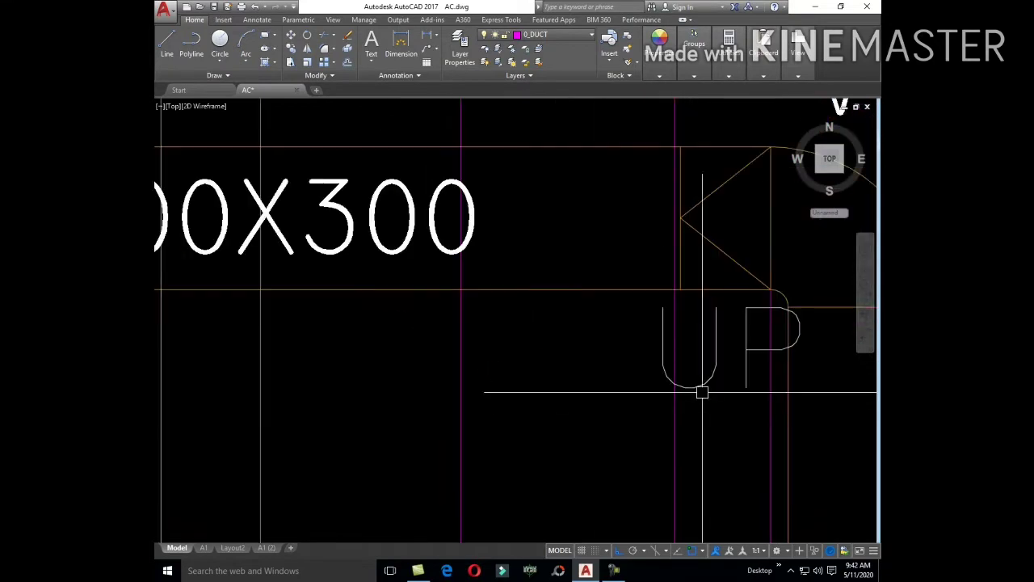
click(680, 289)
scroll(686, 358, down, 4)
middle_drag(727, 517, 728, 283)
scroll(727, 426, up, 4)
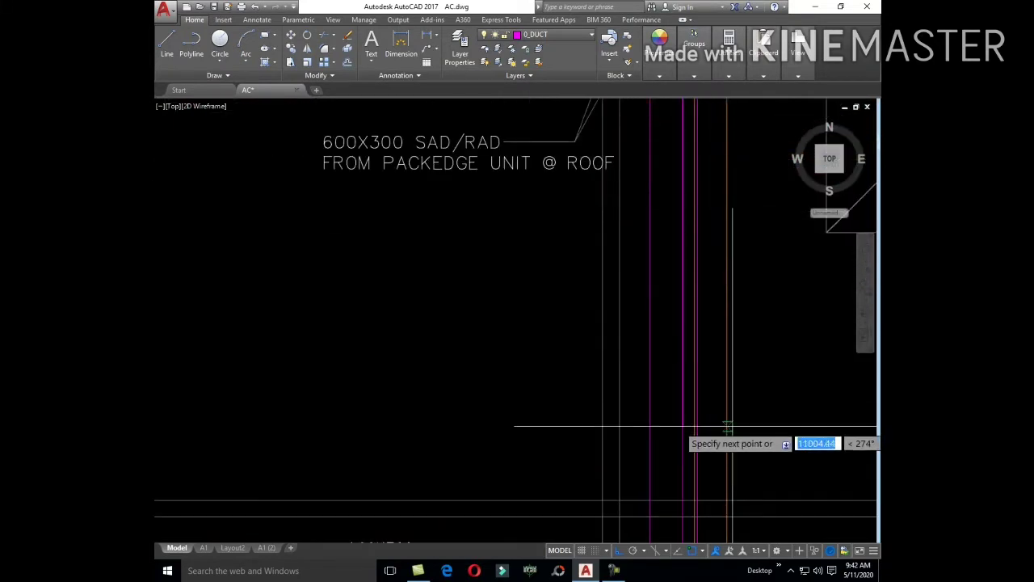
middle_drag(727, 426, 695, 359)
scroll(692, 358, up, 2)
scroll(687, 355, up, 2)
scroll(679, 363, down, 3)
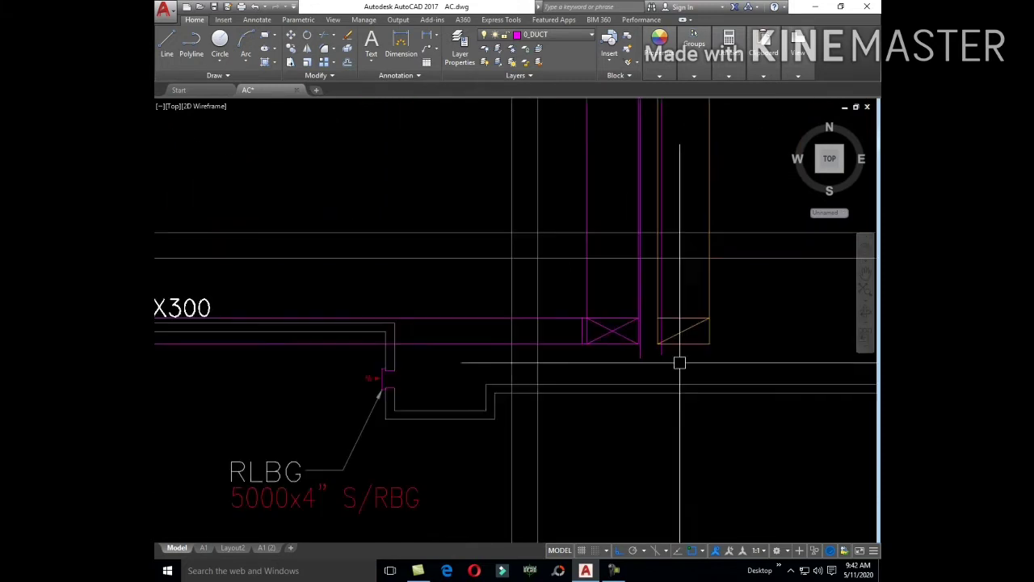
middle_drag(550, 267, 623, 364)
scroll(733, 418, up, 6)
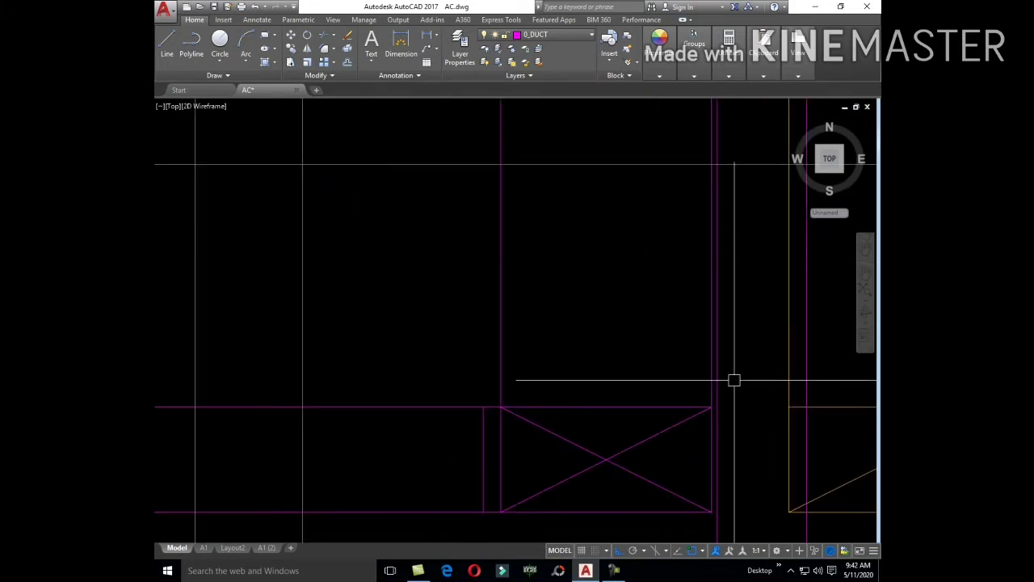
middle_drag(734, 380, 704, 364)
- Draw a short line from the riser's left edge to its right edge above the X-box
key(Return)
click(658, 354)
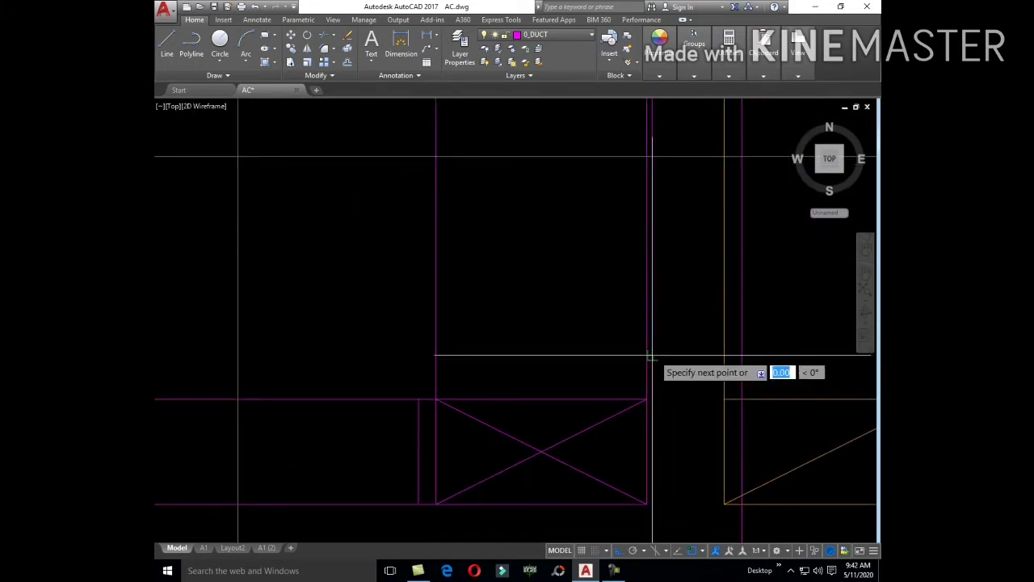
click(742, 354)
key(Return)
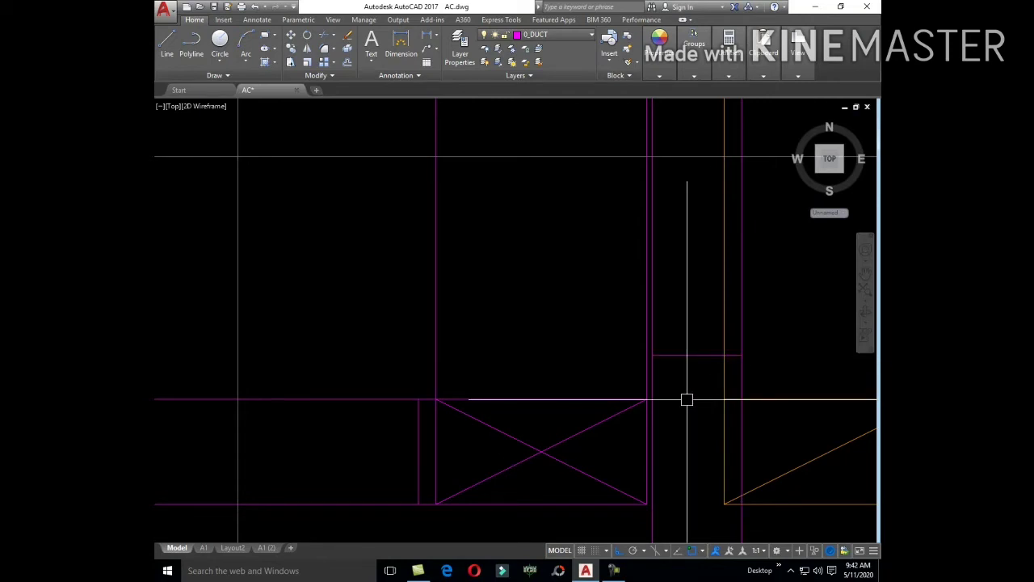
scroll(687, 399, down, 3)
- Offset the short riser line upward to form a small rectangle
scroll(682, 408, down, 2)
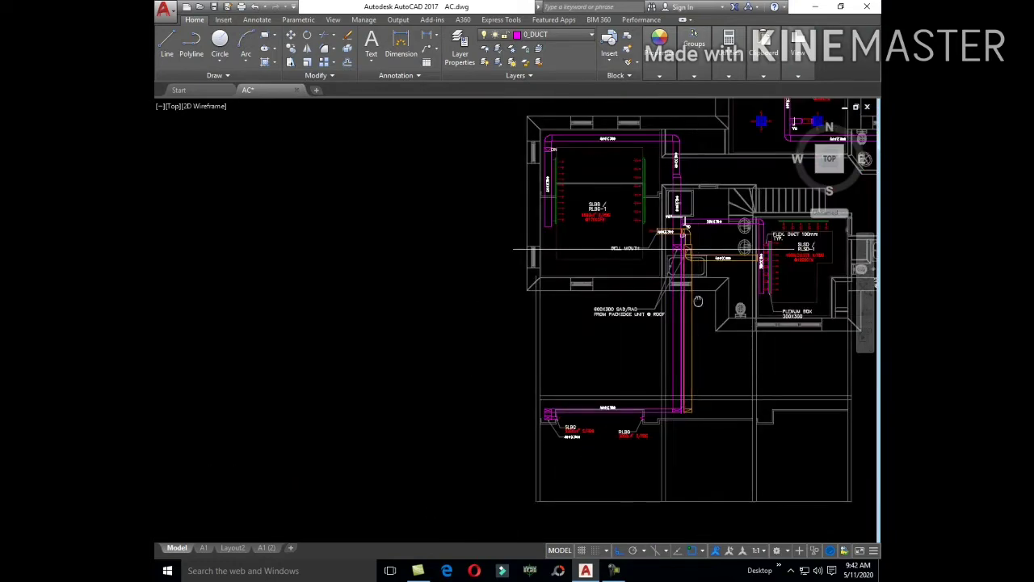
scroll(681, 323, up, 2)
scroll(683, 318, up, 4)
scroll(683, 313, down, 3)
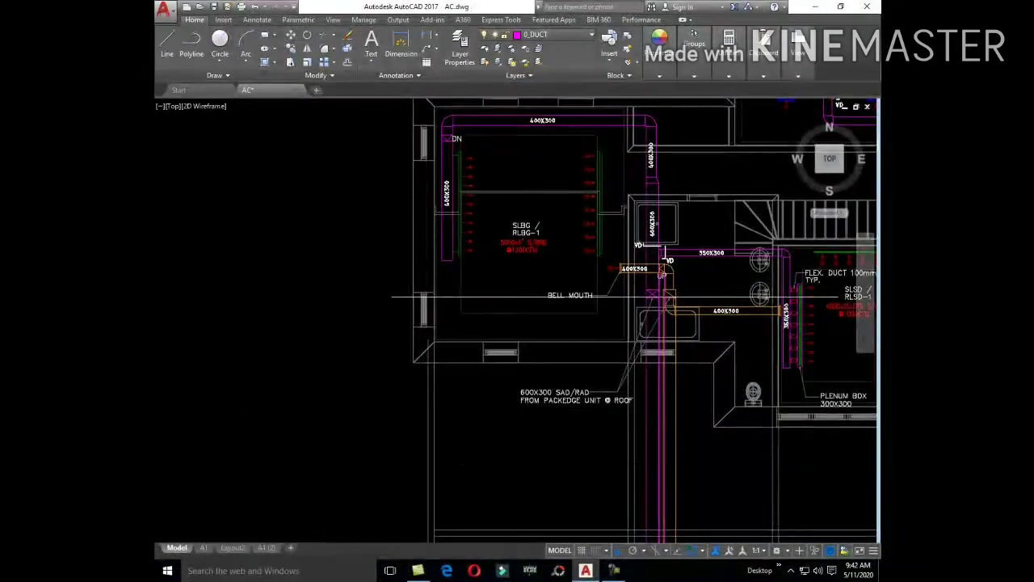
scroll(655, 355, up, 2)
scroll(645, 368, up, 2)
scroll(645, 368, up, 4)
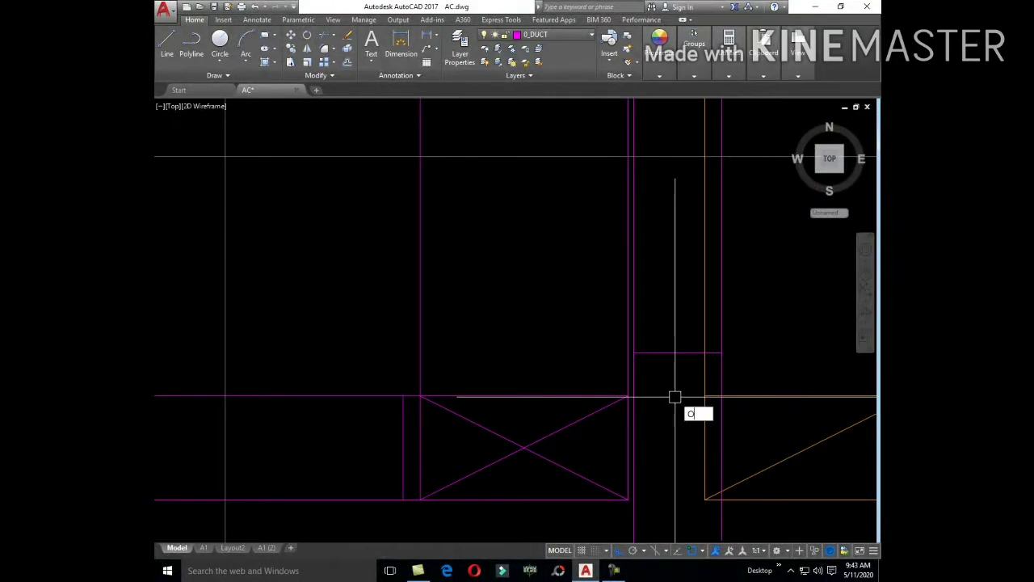
key(Return)
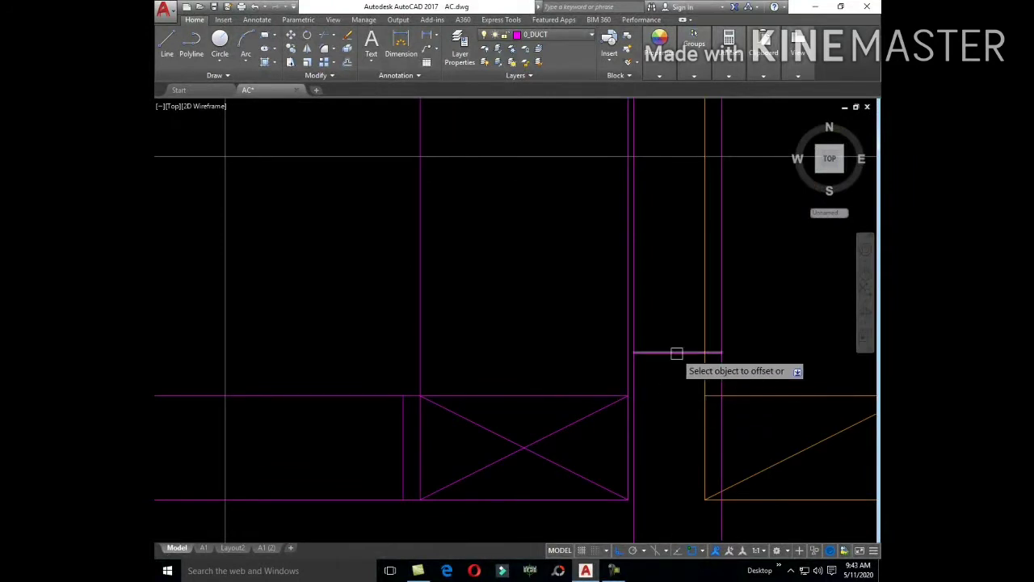
click(676, 353)
click(656, 292)
key(Return)
scroll(653, 340, down, 2)
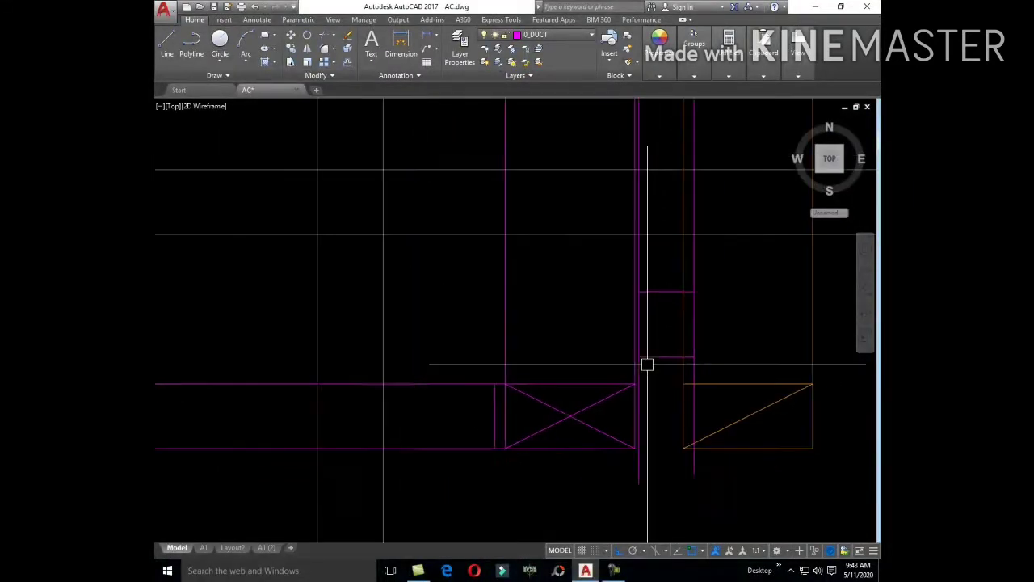
scroll(647, 363, down, 2)
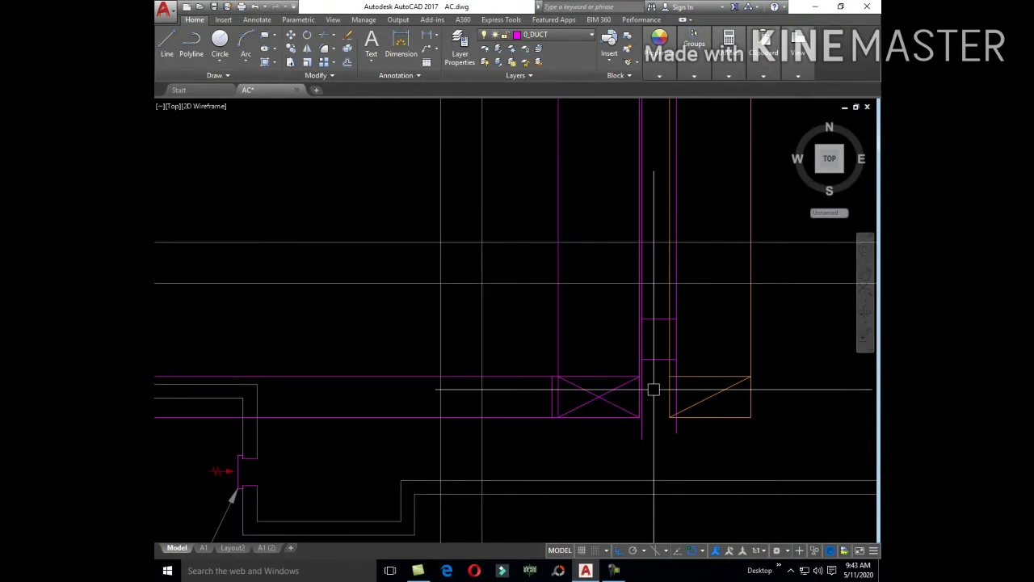
- Start a TR trim, then cancel it and clear the selection
text(tr)
key(Return)
key(Return)
scroll(646, 367, up, 5)
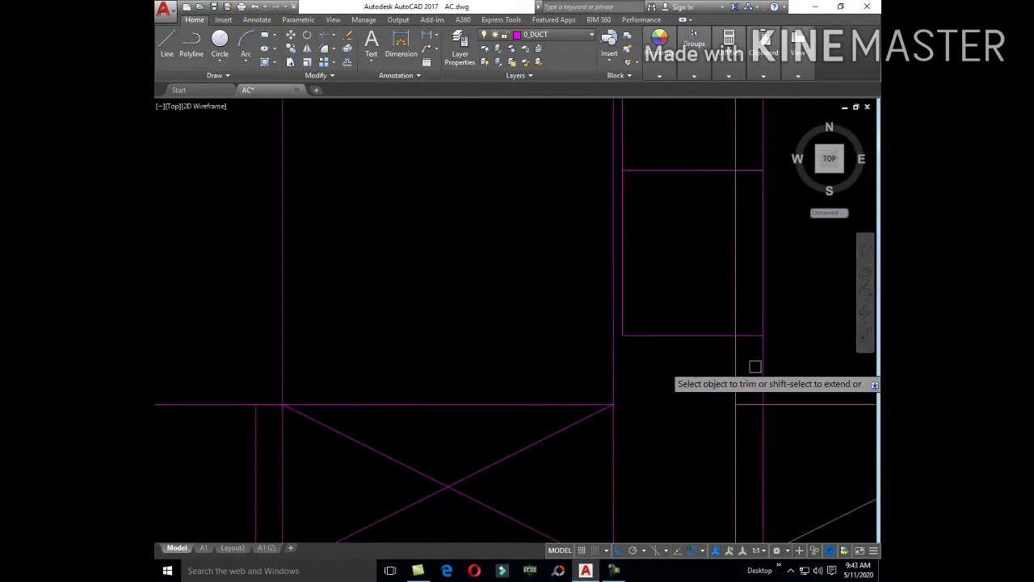
key(Escape)
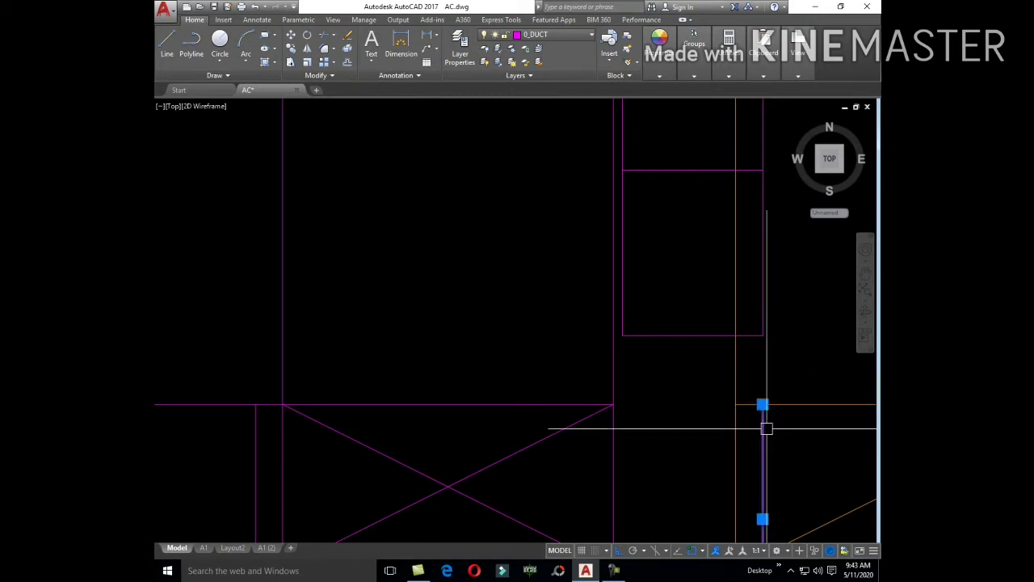
key(Escape)
scroll(711, 444, down, 2)
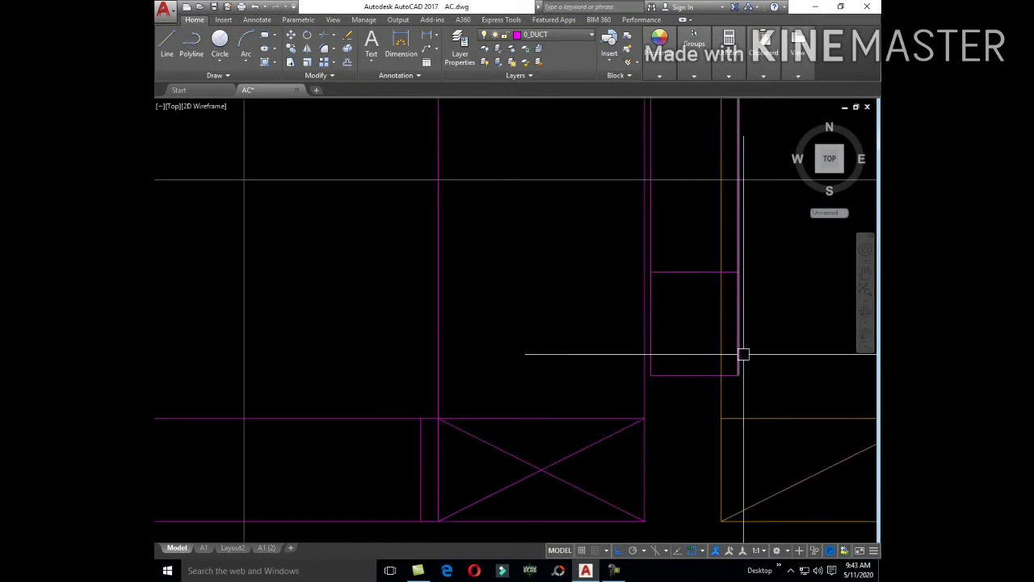
- Use MA to give the small riser rectangle the orange duct line's properties
text(ma)
key(Return)
click(750, 417)
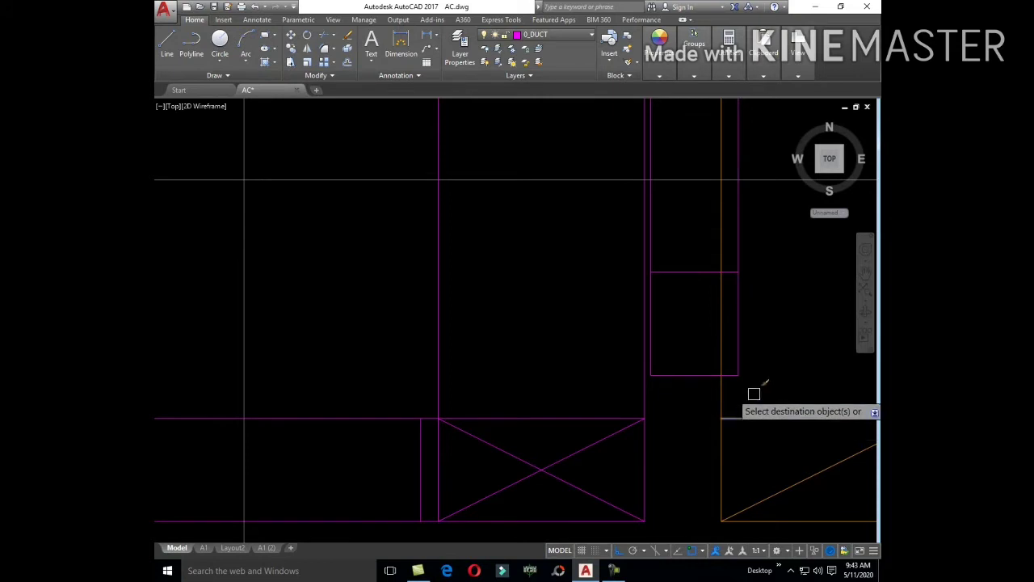
click(679, 272)
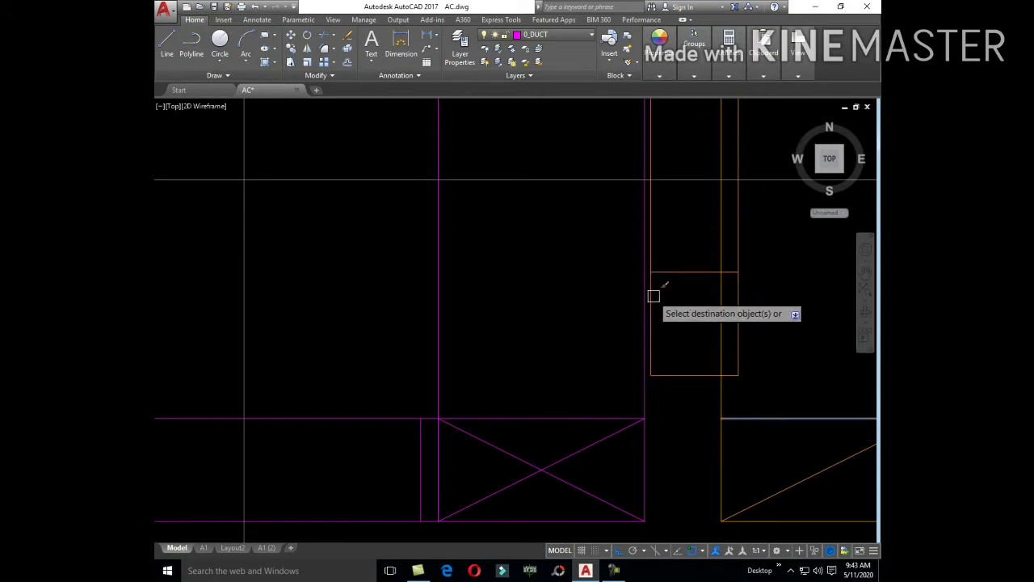
key(Escape)
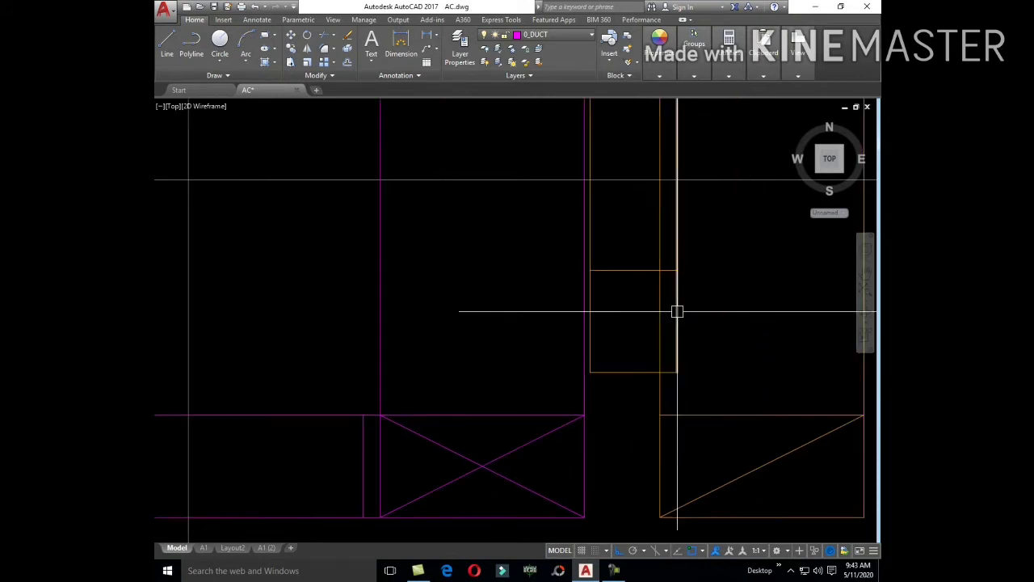
scroll(667, 287, up, 4)
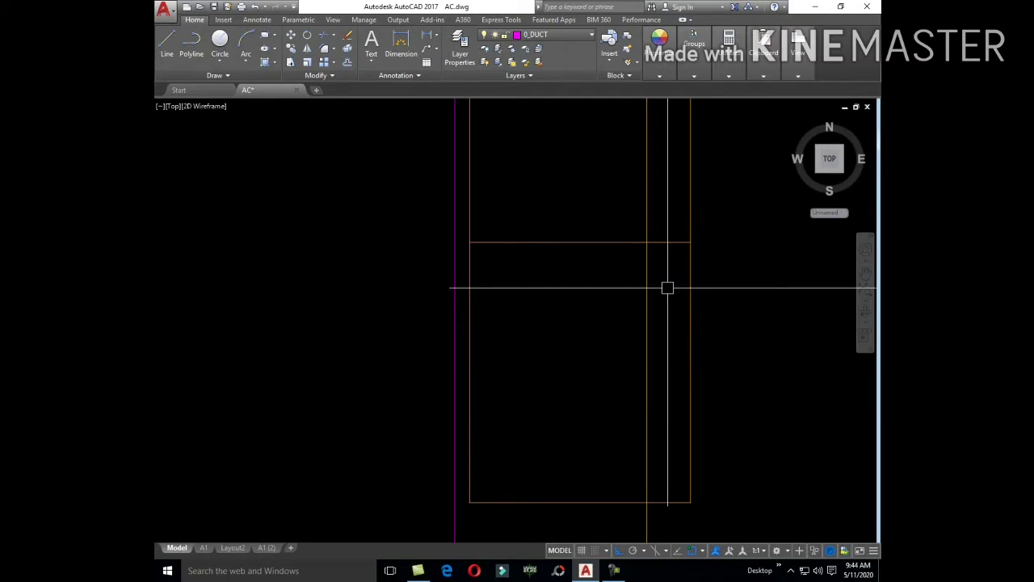
scroll(668, 284, down, 2)
text(150)
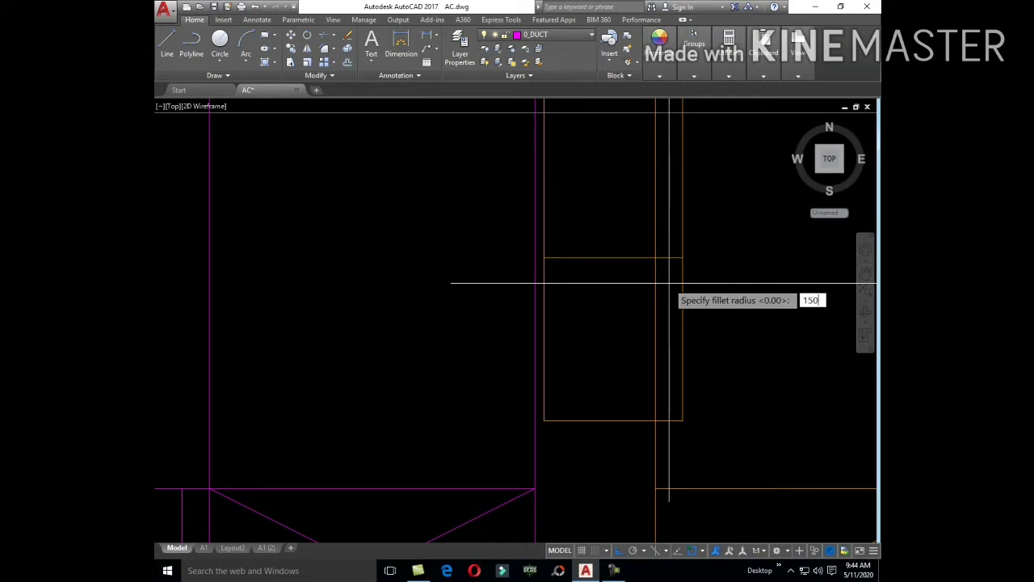
key(Return)
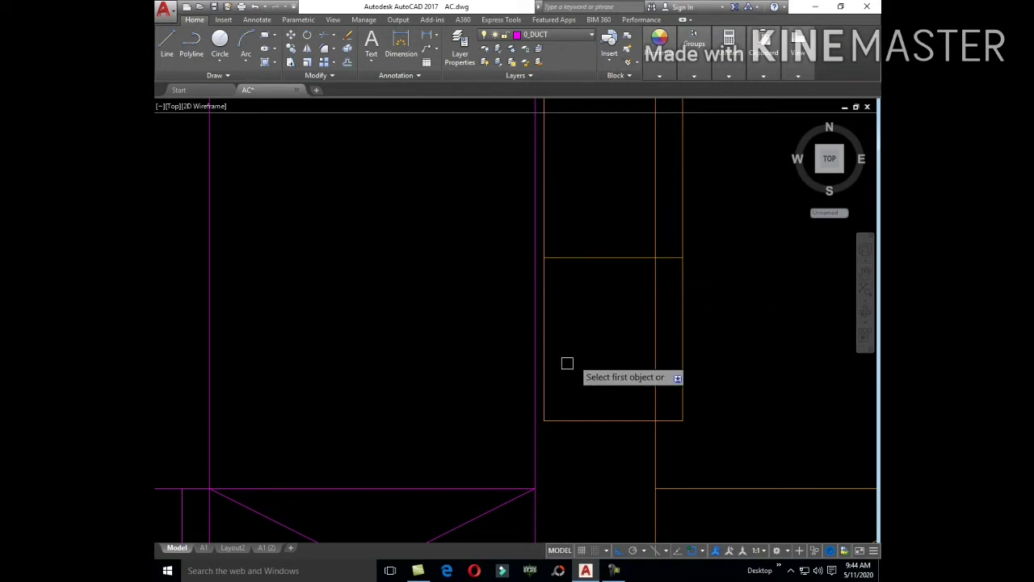
click(545, 381)
click(599, 419)
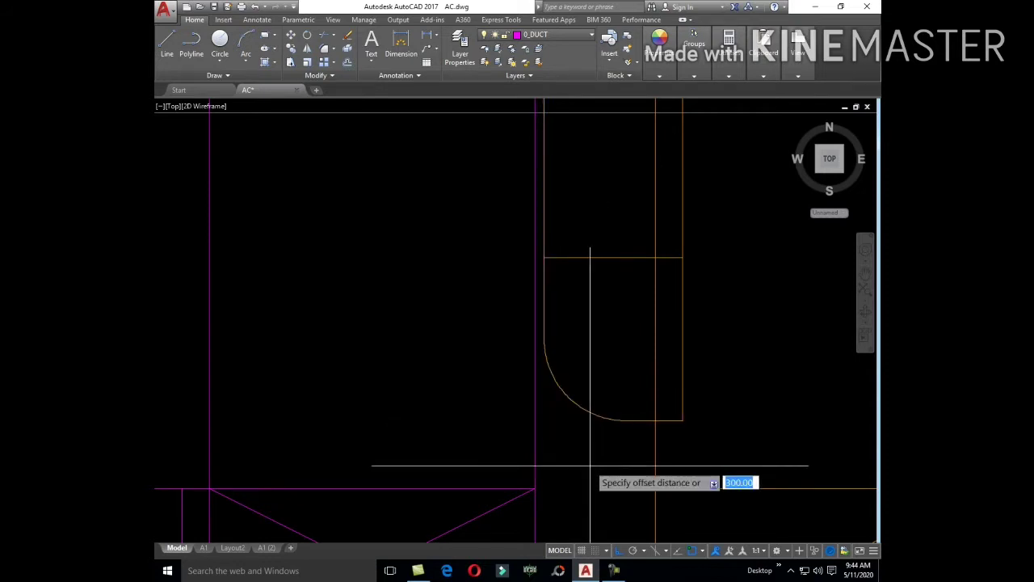
key(Return)
click(583, 399)
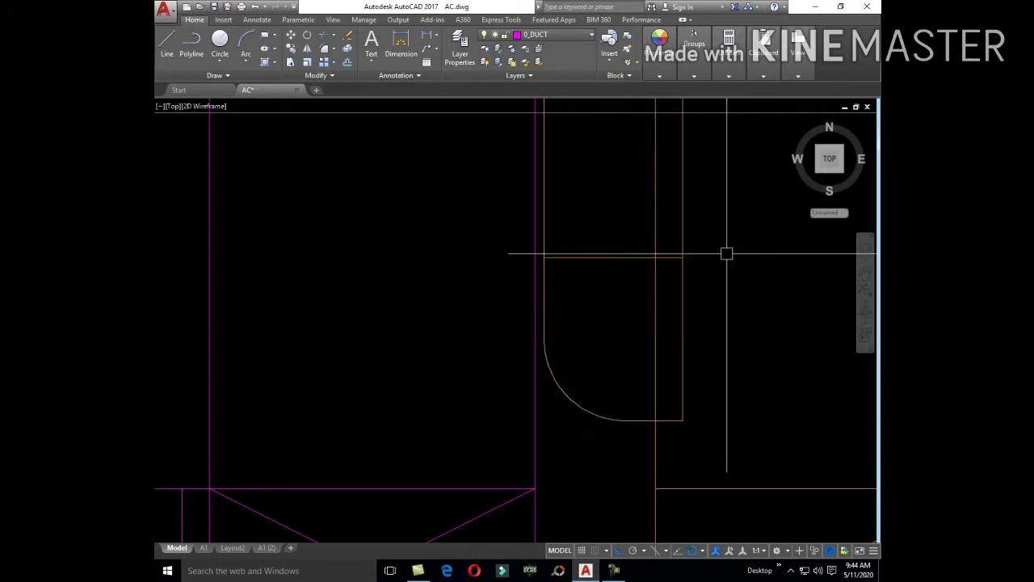
text(uy)
key(Return)
text(u)
key(Return)
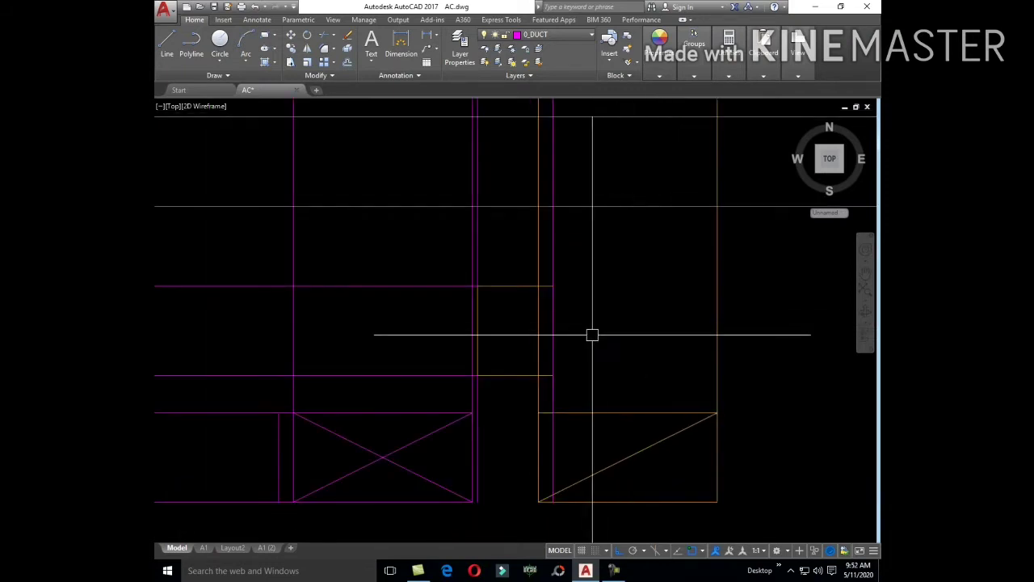
- Copy the small rectangle inside the riser to a new spot nearby
click(468, 274)
click(586, 389)
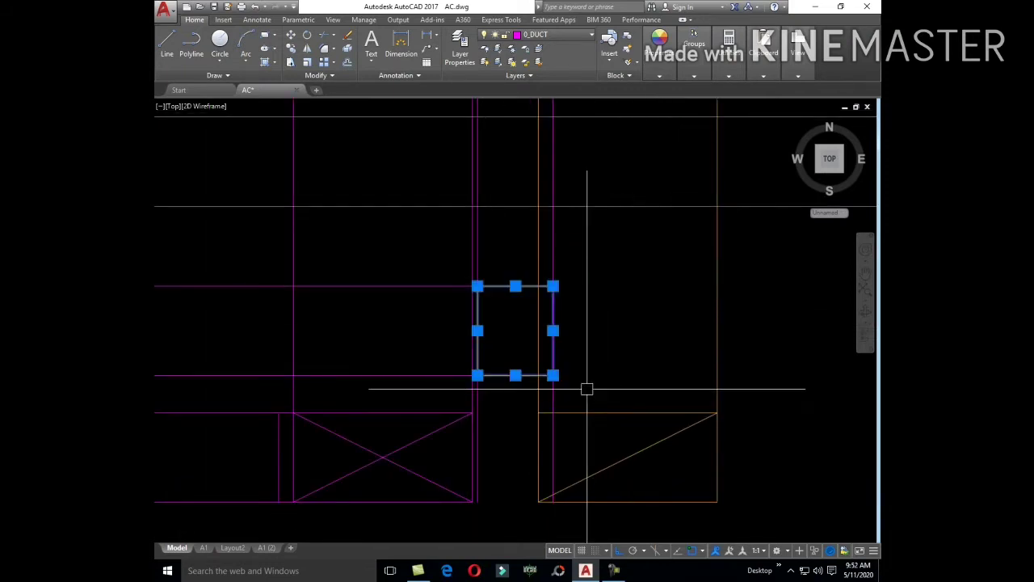
text(c)
key(Return)
scroll(561, 385, up, 2)
click(547, 368)
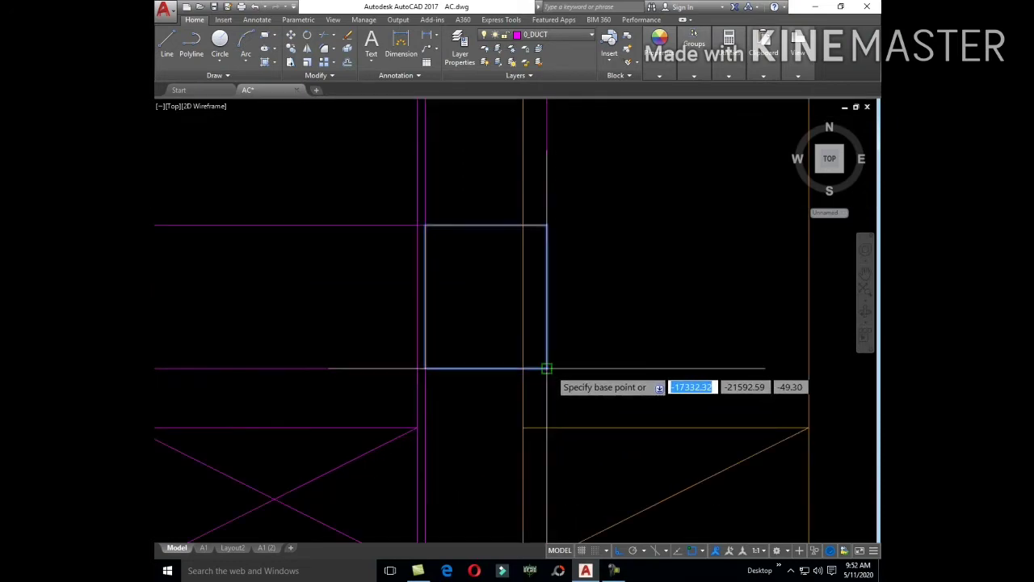
middle_drag(573, 425, 566, 326)
click(554, 388)
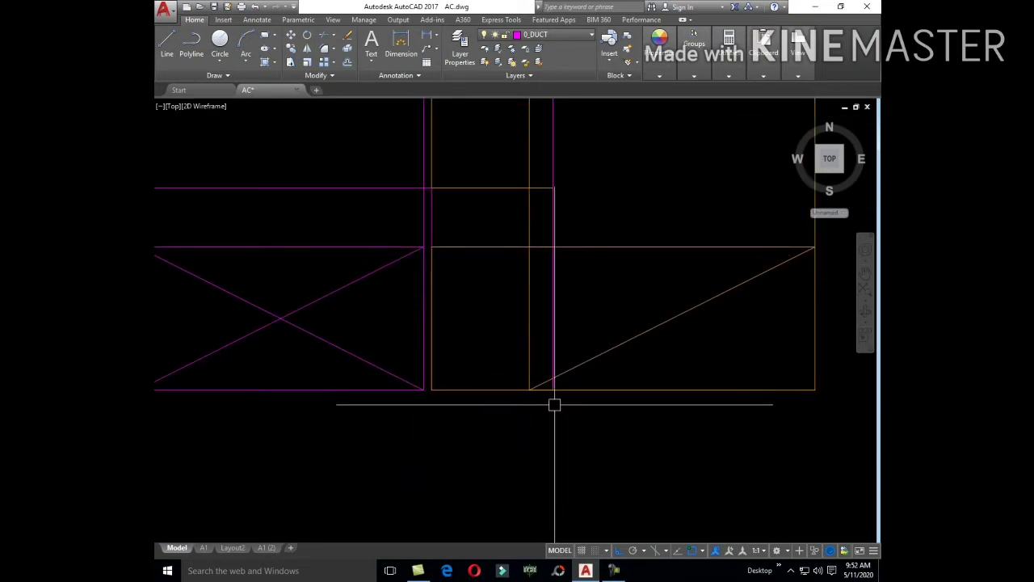
- Start a new line with its first point at the UP riser
scroll(516, 347, down, 2)
scroll(516, 348, down, 3)
scroll(514, 324, up, 2)
scroll(511, 243, up, 3)
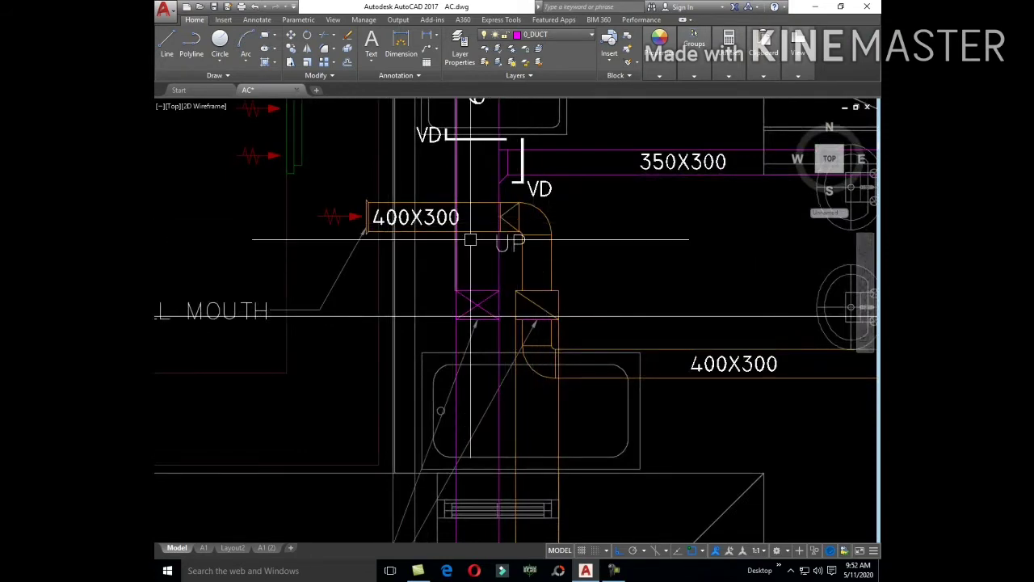
scroll(483, 215, down, 3)
scroll(512, 485, up, 5)
scroll(483, 450, up, 2)
scroll(483, 449, up, 1)
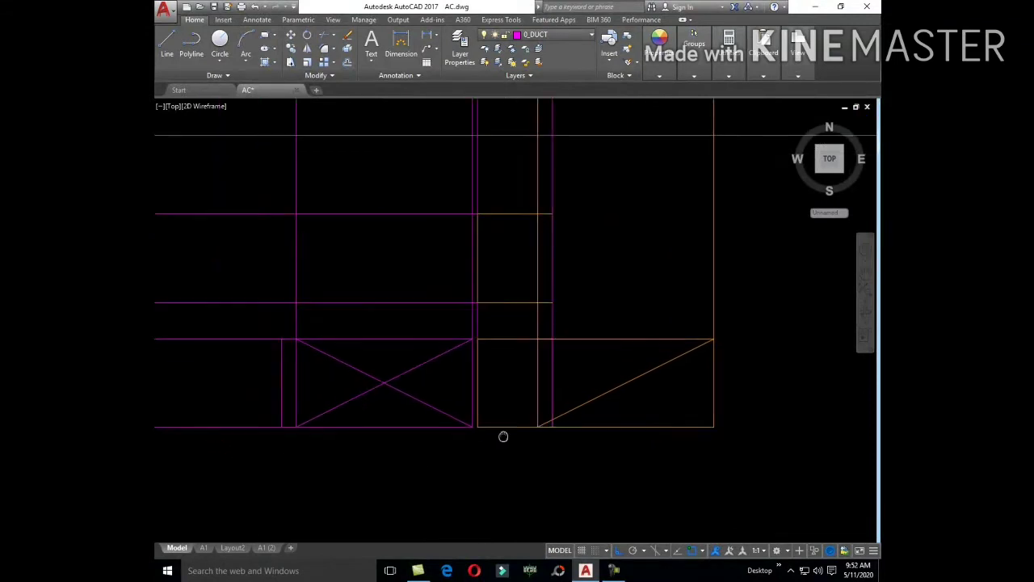
scroll(504, 434, up, 1)
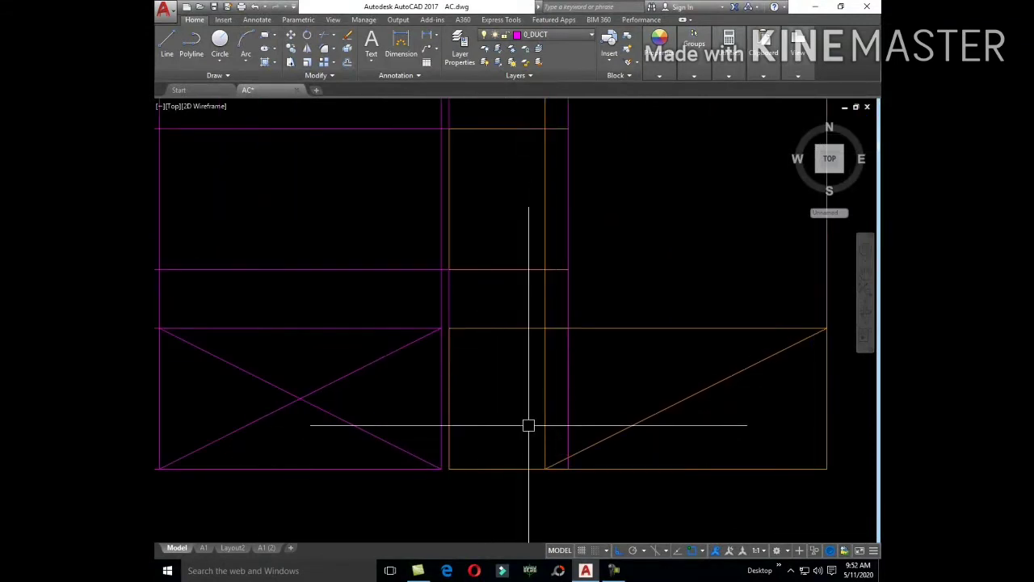
scroll(551, 411, down, 4)
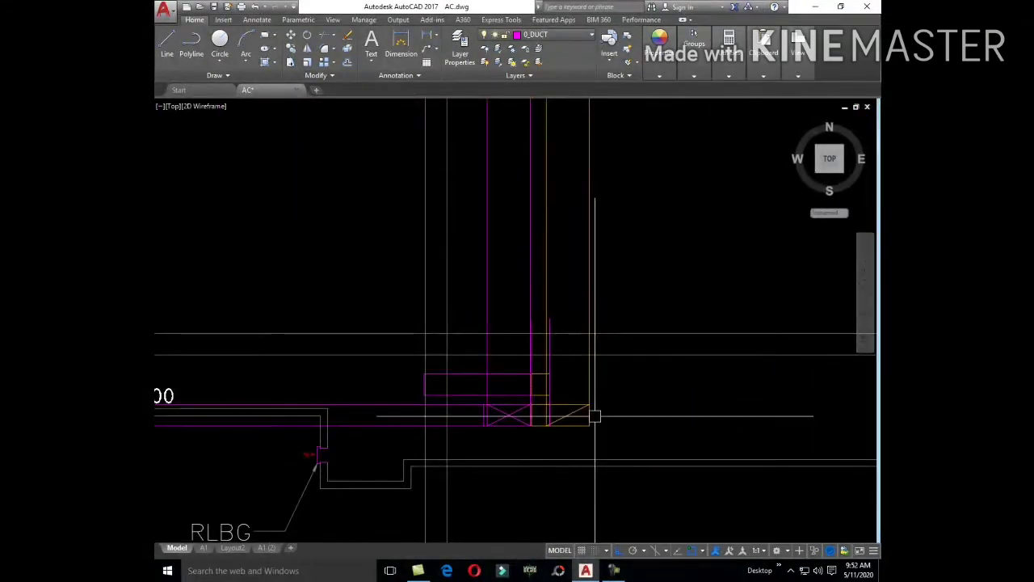
scroll(596, 429, down, 3)
scroll(581, 320, up, 4)
text(L)
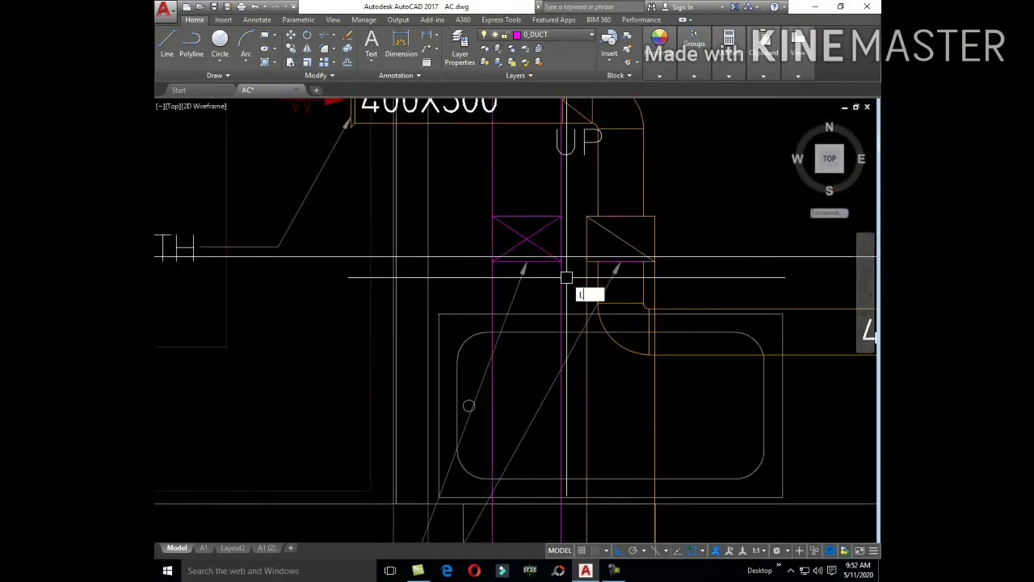
key(Return)
scroll(582, 162, up, 2)
scroll(586, 149, up, 2)
click(594, 123)
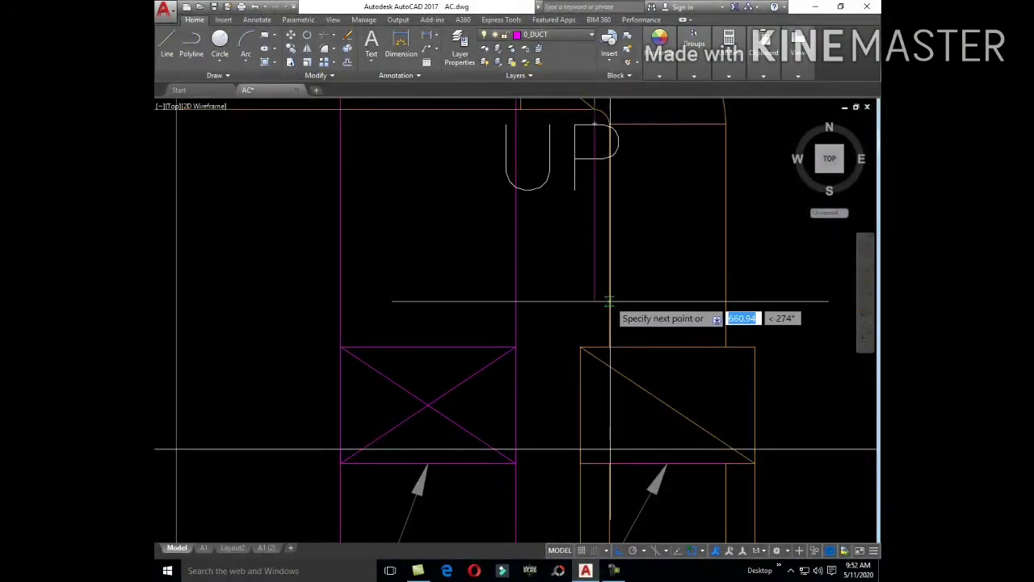
scroll(609, 301, down, 3)
- Pan and zoom to the X-boxed 400X300 duct corner
mouse_move(709, 473)
middle_down()
mouse_move(644, 196)
mouse_move(672, 200)
middle_up()
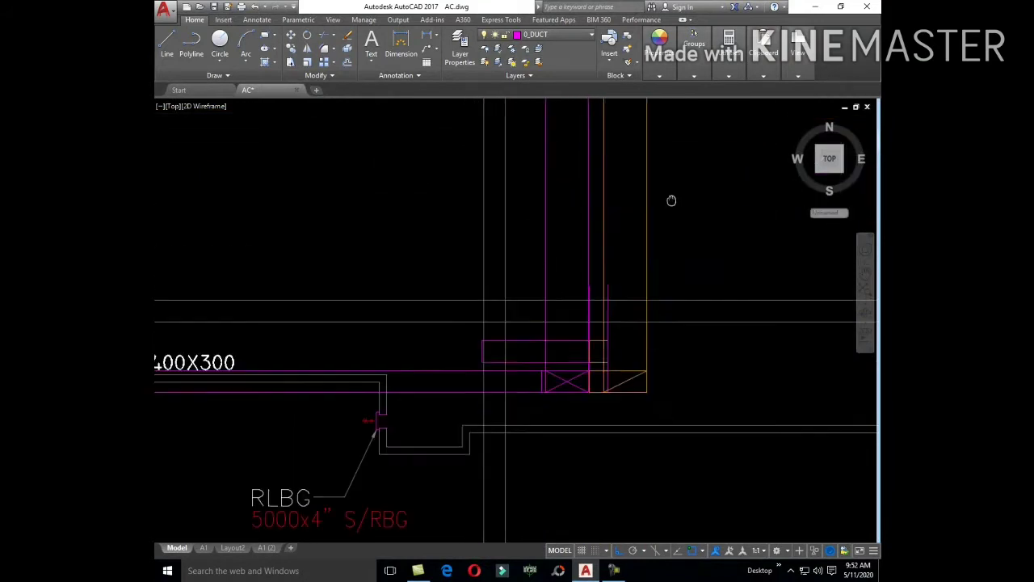
scroll(605, 388, up, 5)
scroll(663, 393, up, 2)
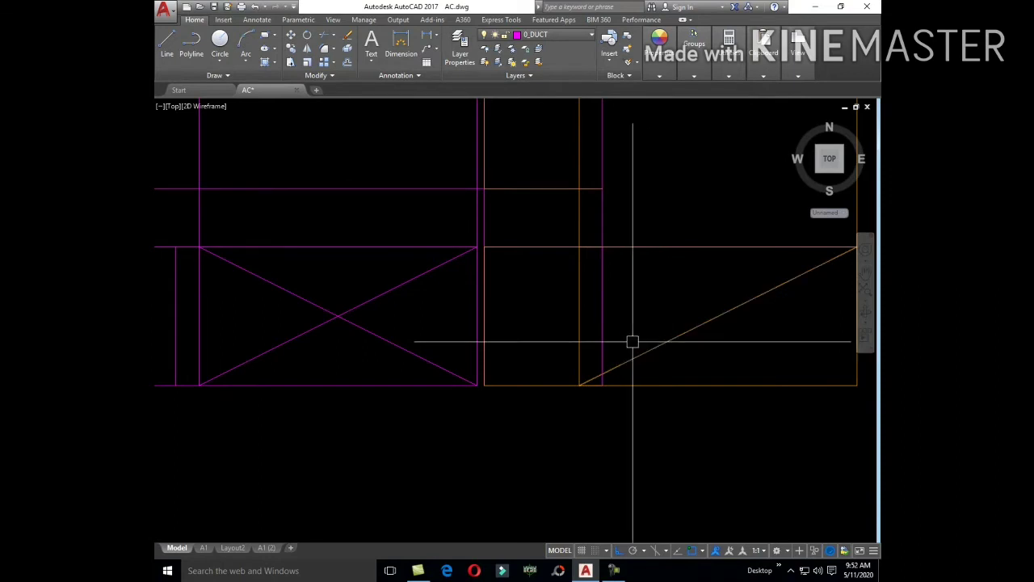
- Start FILLET and set the radius for the riser duct corner
text(f)
key(Return)
text(R)
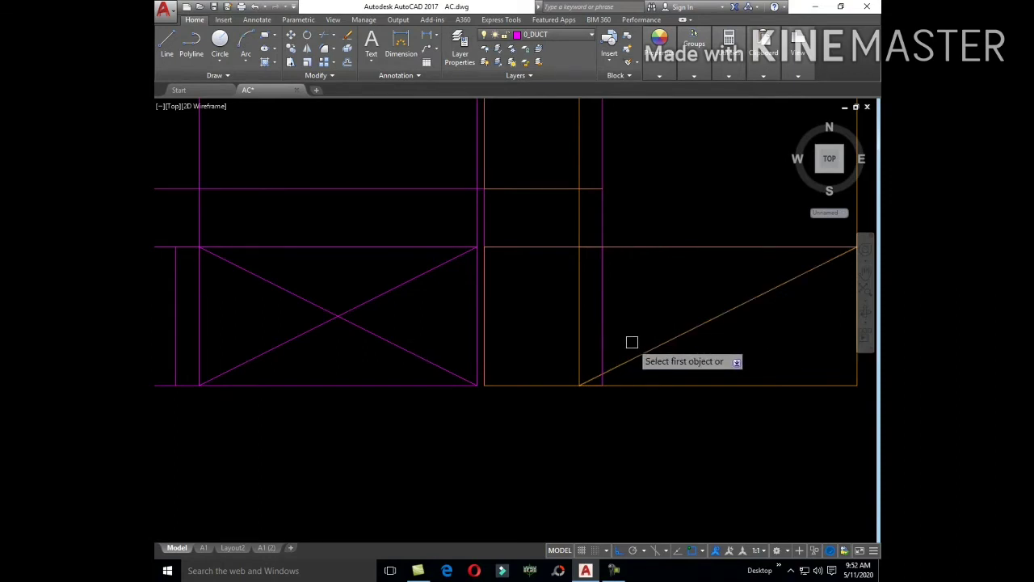
scroll(577, 266, up, 5)
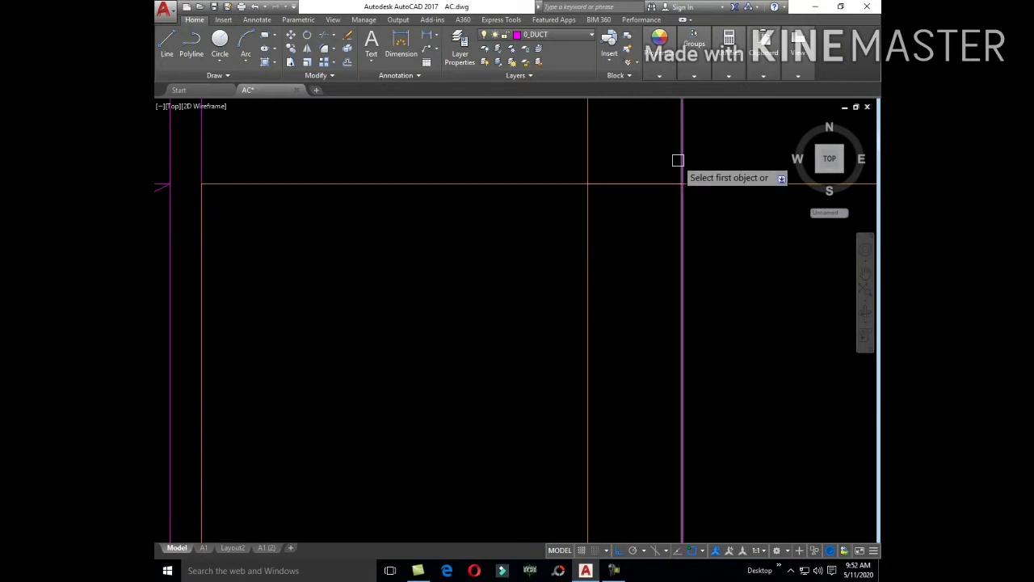
click(683, 202)
scroll(695, 251, down, 3)
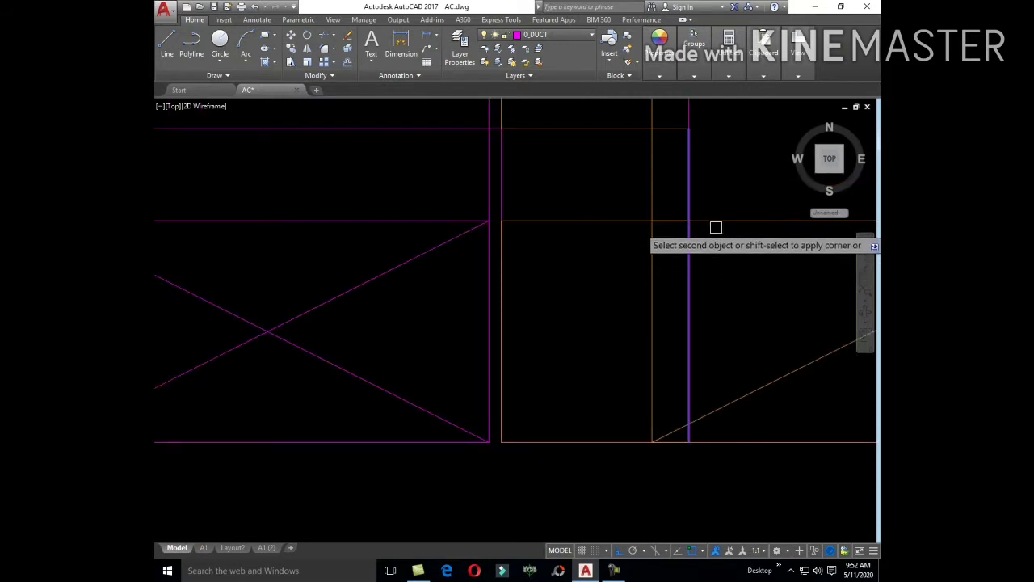
mouse_move(722, 223)
middle_down()
mouse_move(696, 281)
mouse_move(641, 326)
middle_up()
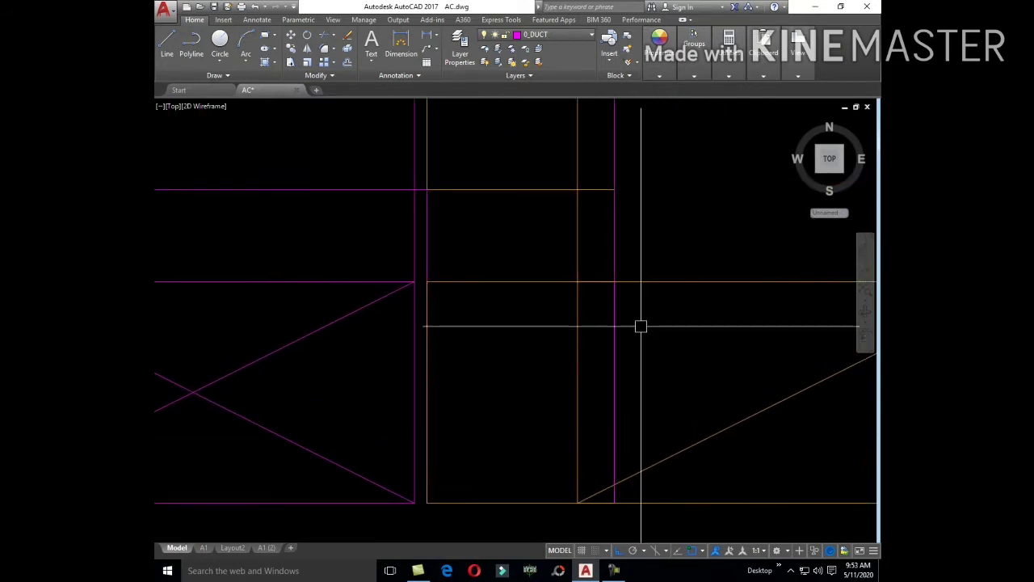
key(Return)
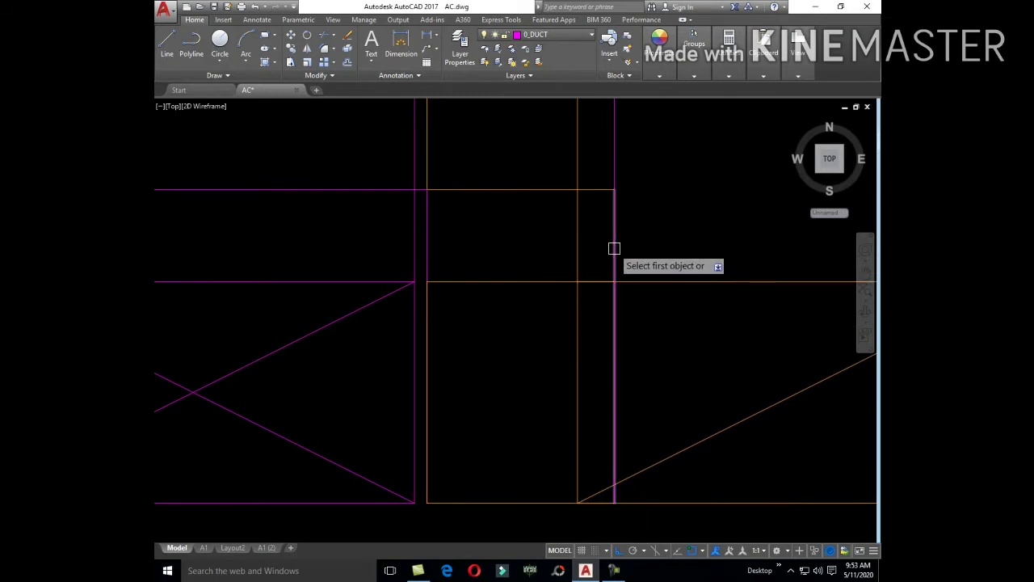
- Attempt to fillet the magenta and orange vertical lines, then cancel the failed try
click(614, 248)
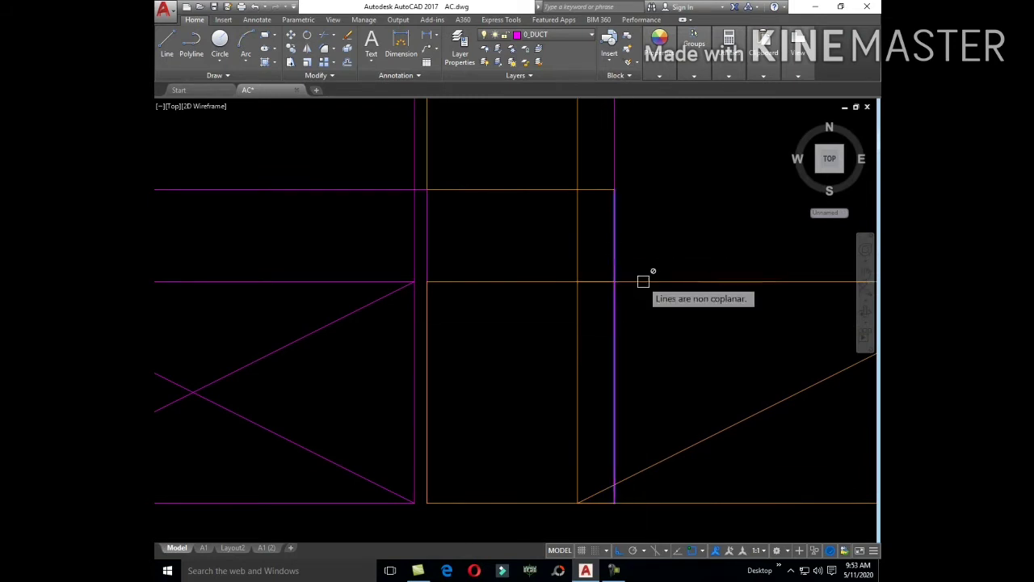
click(577, 265)
key(Return)
click(579, 257)
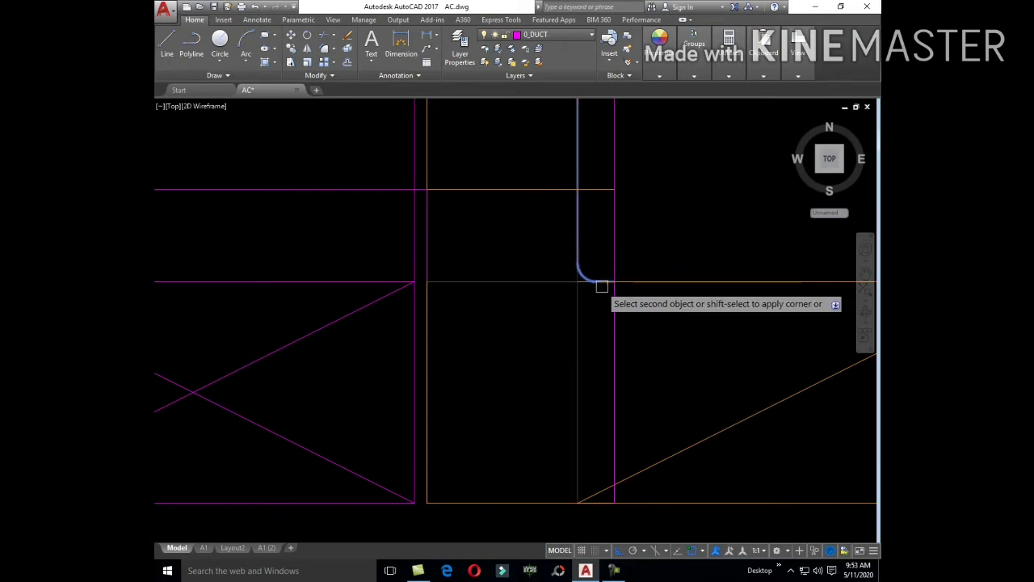
key(Escape)
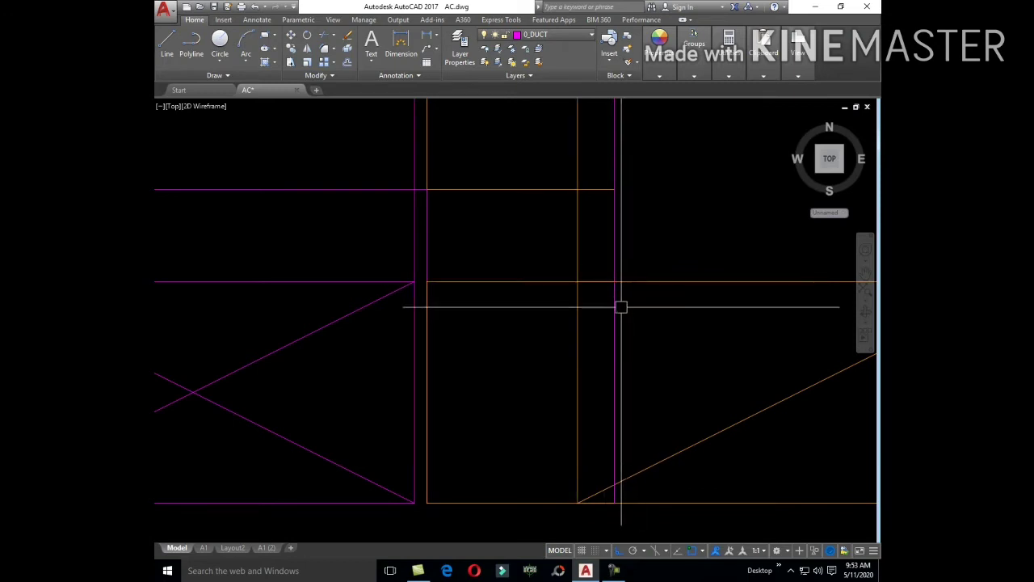
click(616, 305)
key(Escape)
click(618, 305)
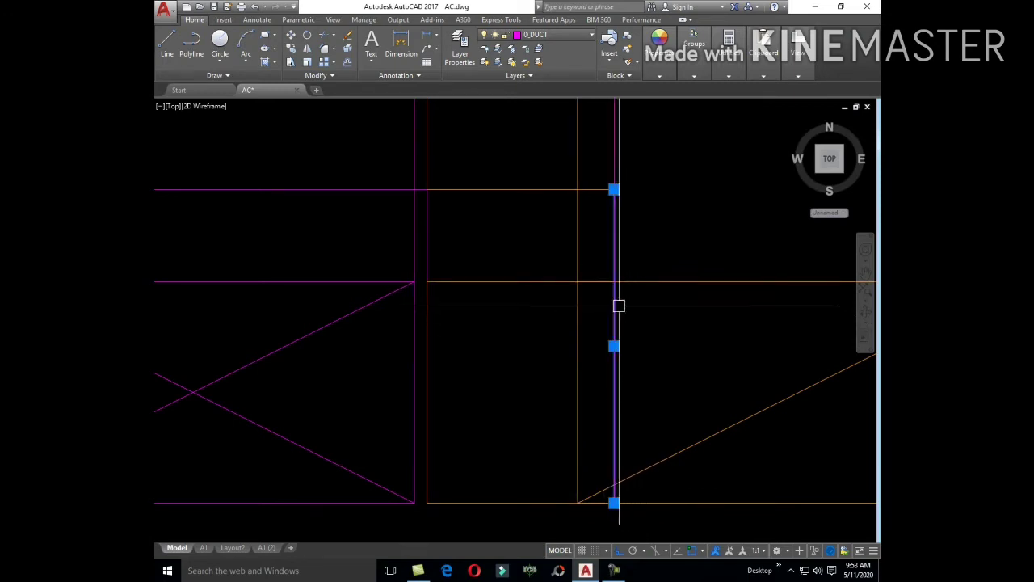
key(Escape)
- Fillet the vertical and horizontal duct lines into a rounded elbow
key(Return)
key(Return)
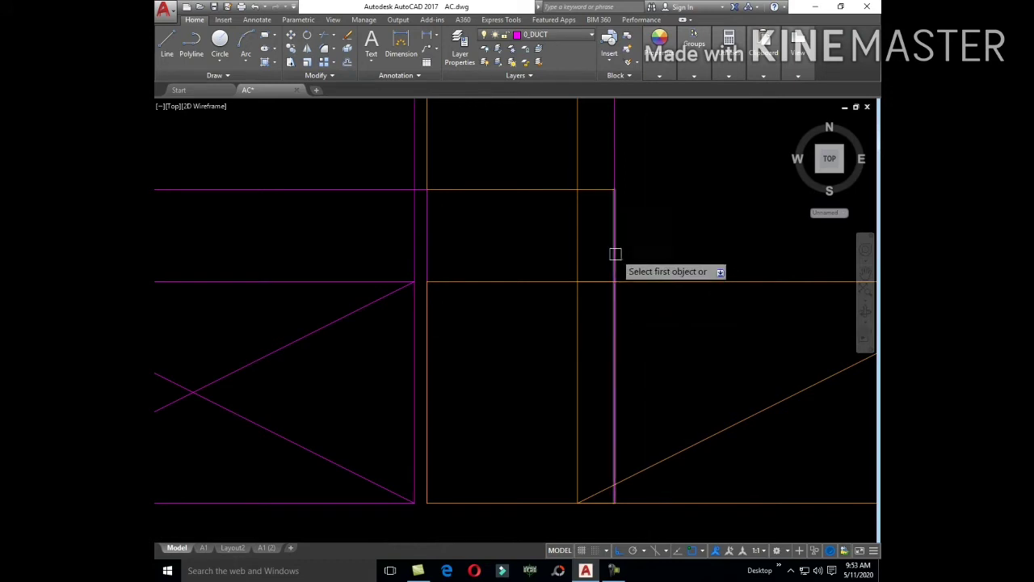
click(615, 258)
click(648, 283)
click(649, 282)
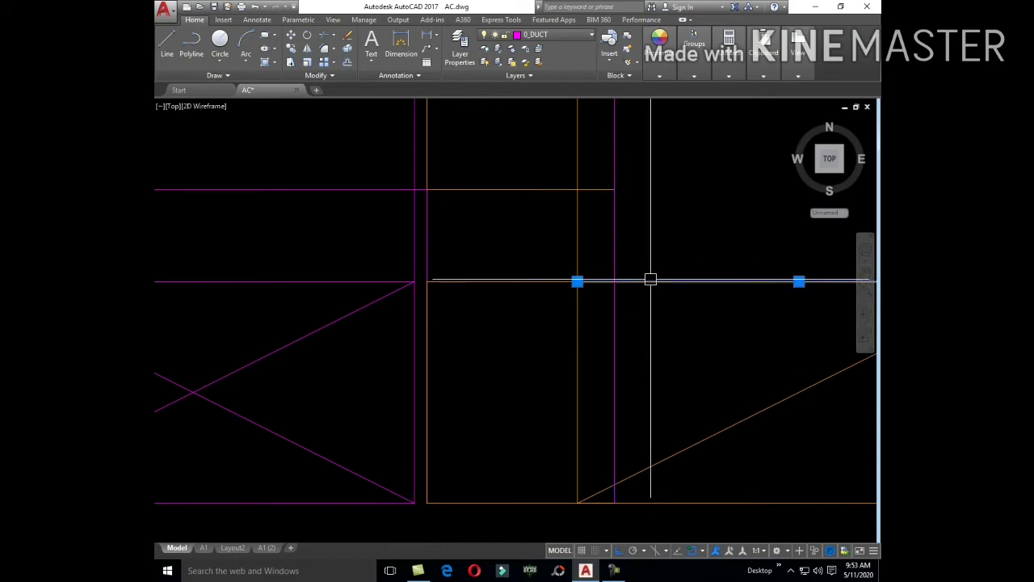
key(Escape)
scroll(652, 329, down, 3)
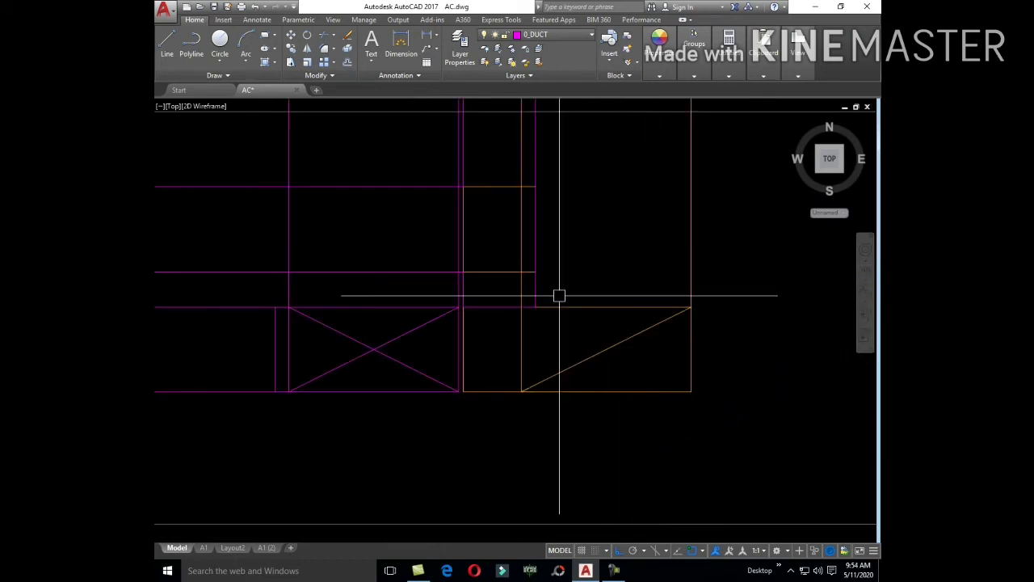
scroll(504, 334, up, 3)
key(Return)
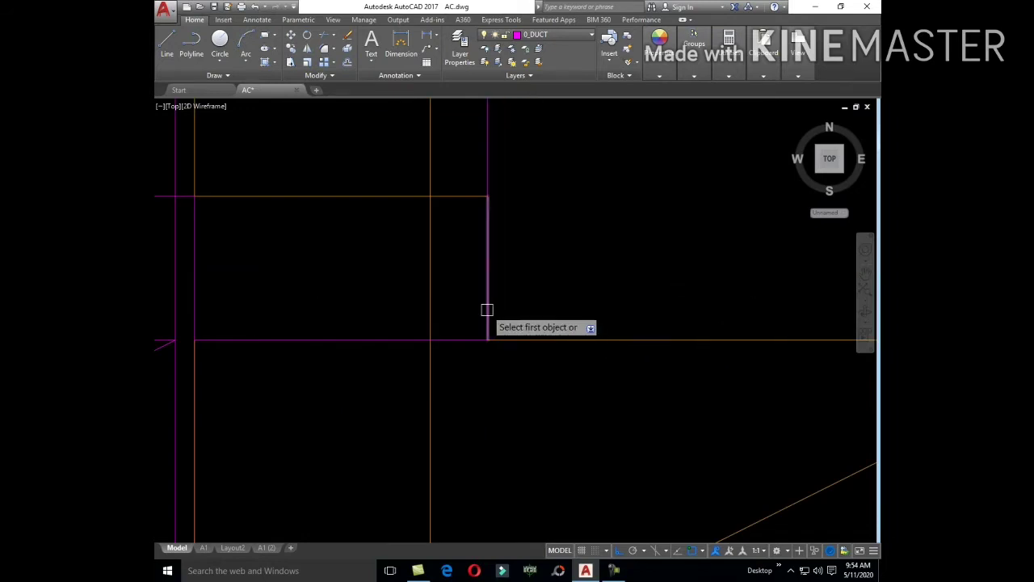
click(487, 307)
click(552, 341)
scroll(552, 341, down, 2)
text(300)
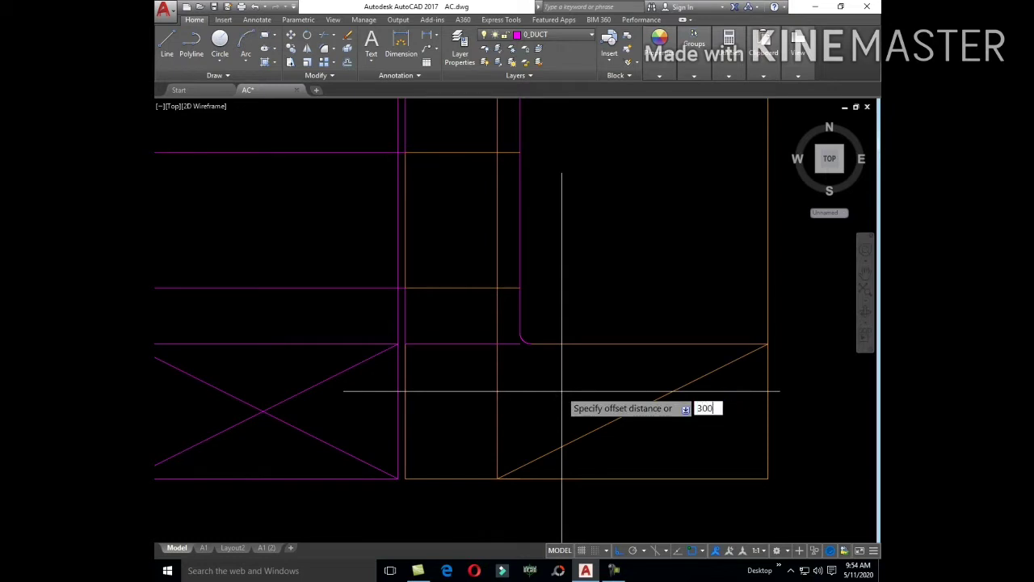
- Offset the rounded corner 300 to the outer side as a large arc
key(Return)
scroll(521, 356, up, 2)
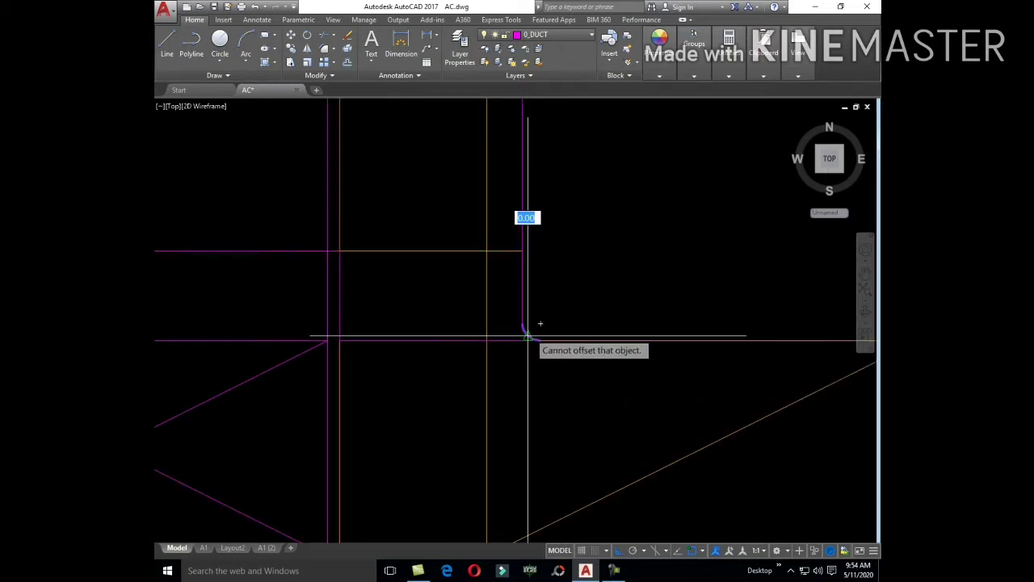
click(539, 323)
scroll(540, 323, down, 2)
scroll(468, 351, down, 2)
click(469, 350)
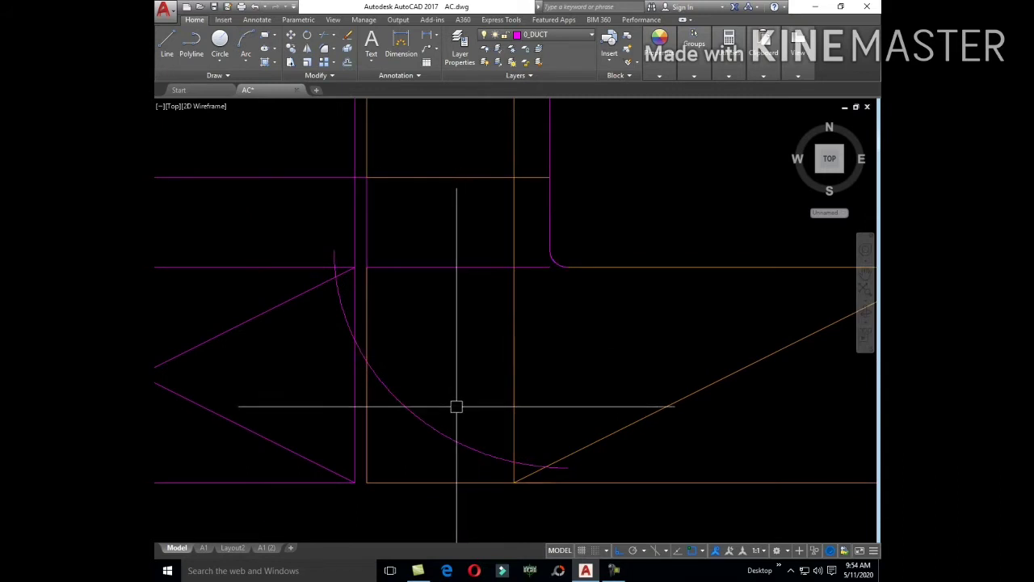
- Move the large arc down onto the bottom duct line
click(445, 439)
text(m)
key(Return)
scroll(557, 455, up, 2)
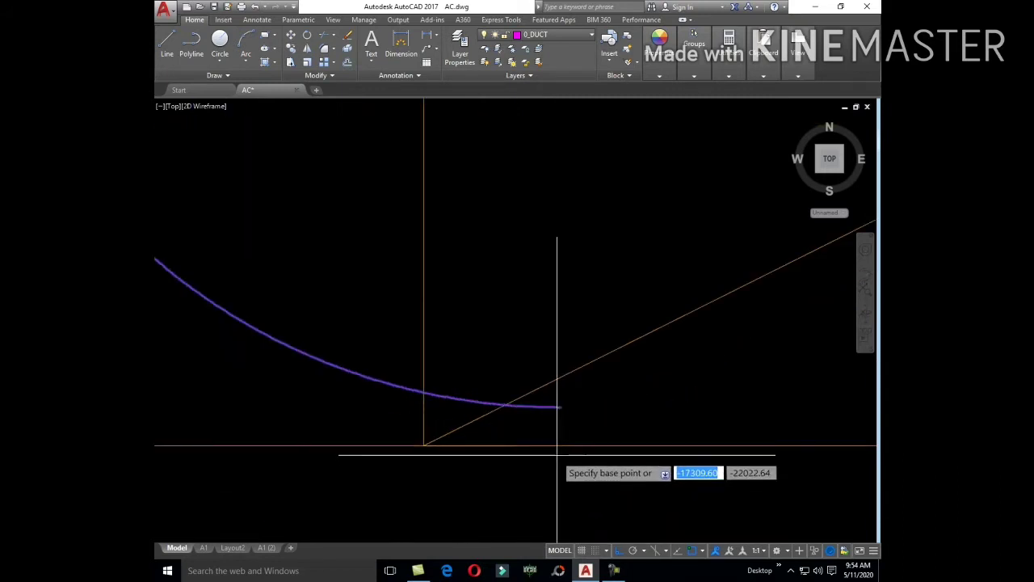
click(560, 407)
click(560, 444)
scroll(563, 484, down, 4)
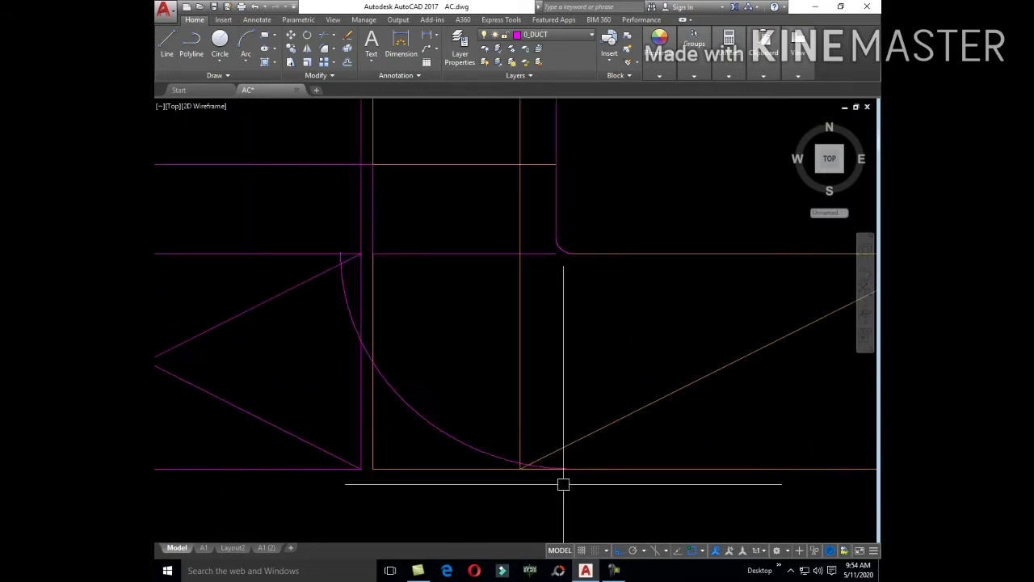
- Move the arc again so its top end snaps onto the vertical duct line
click(468, 448)
text(m)
key(Return)
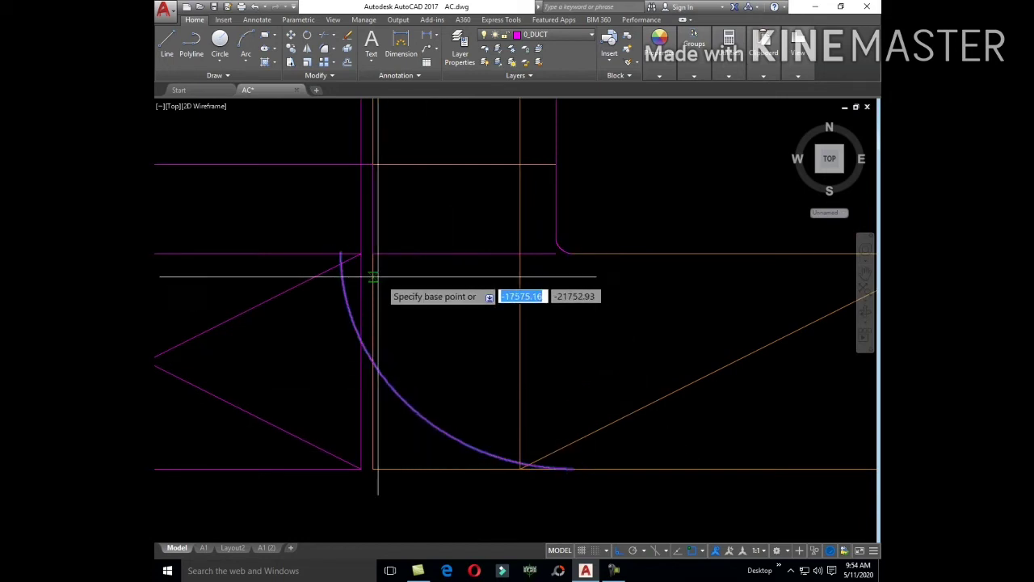
scroll(340, 256, up, 2)
click(337, 257)
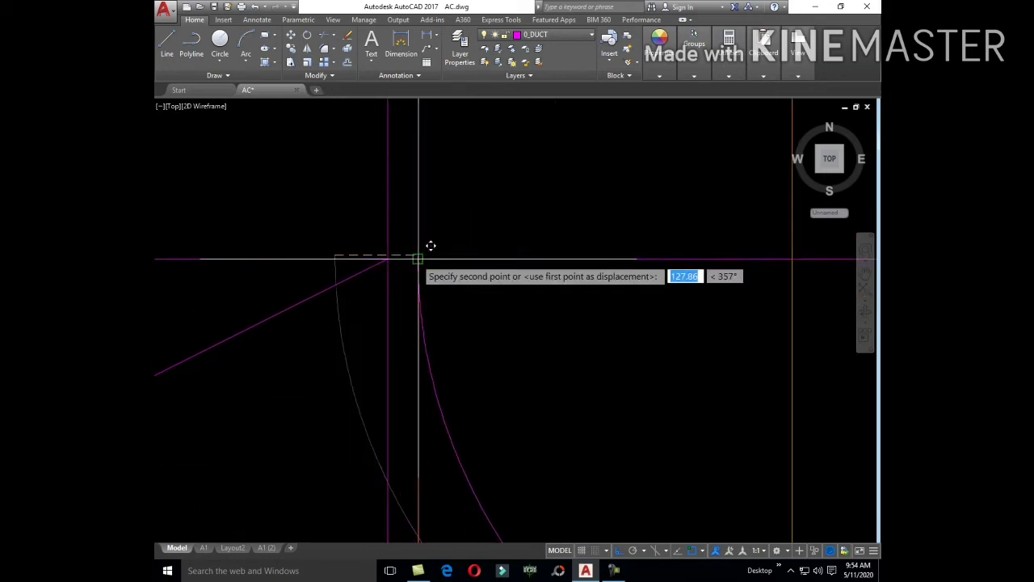
click(417, 258)
scroll(491, 438, down, 2)
text(TR)
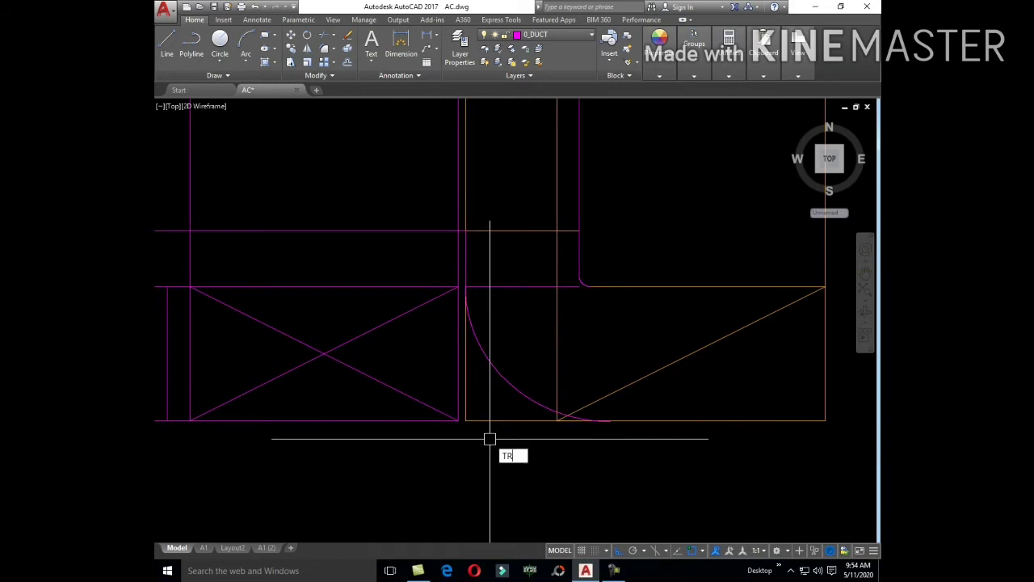
- Delete the straight vertical duct line the elbow arc replaces
key(Return)
scroll(477, 371, up, 1)
scroll(462, 333, up, 1)
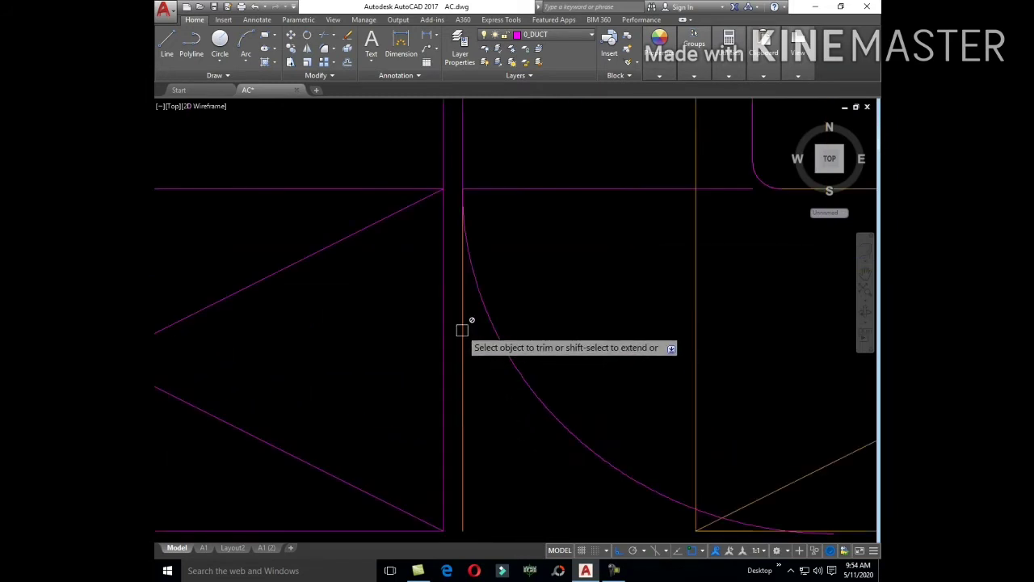
scroll(448, 227, up, 4)
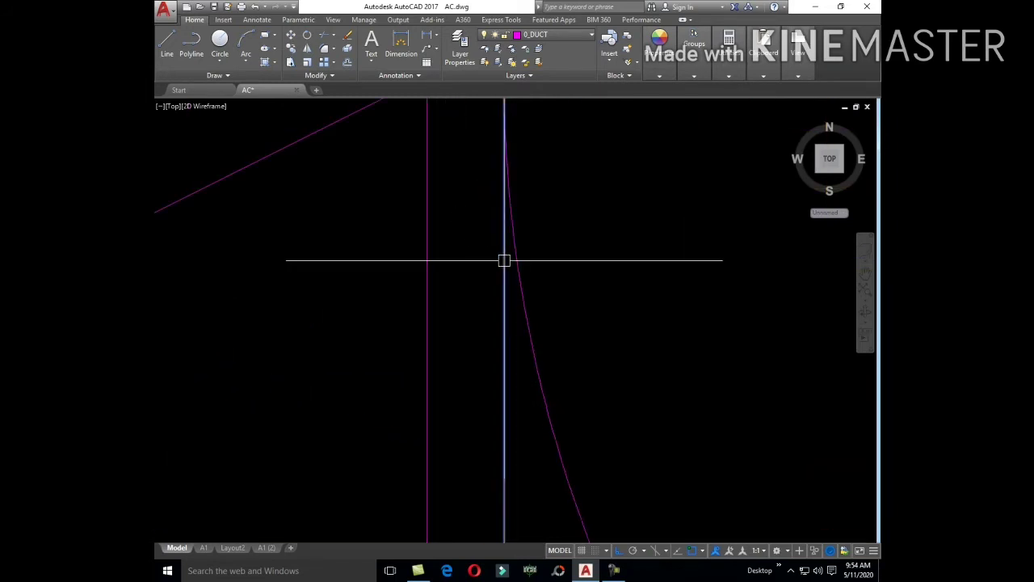
scroll(493, 316, down, 3)
click(510, 402)
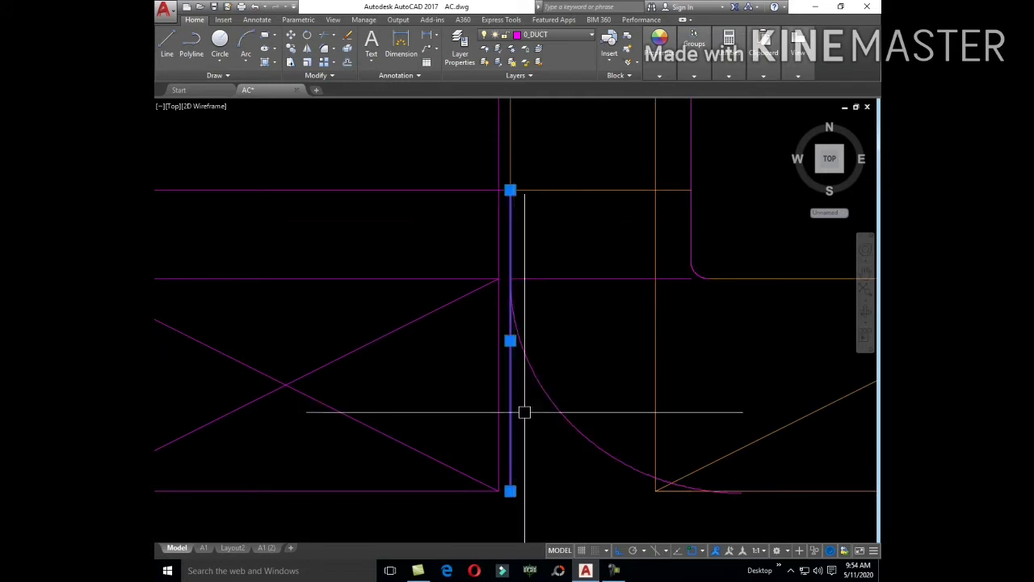
key(Delete)
- Pan around to review the finished elbow and the upper duct lines
middle_drag(572, 347, 562, 414)
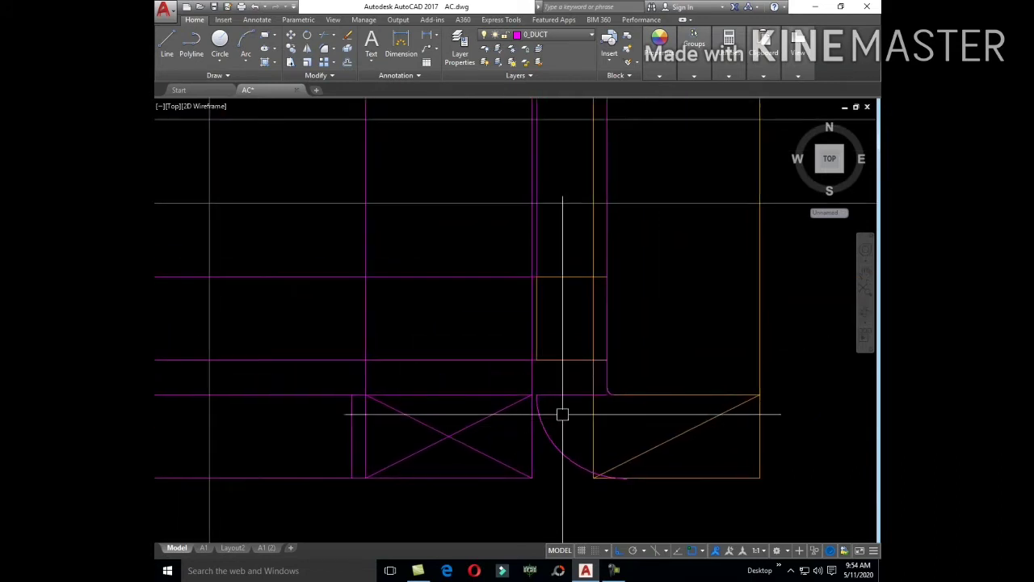
scroll(558, 405, up, 3)
click(512, 414)
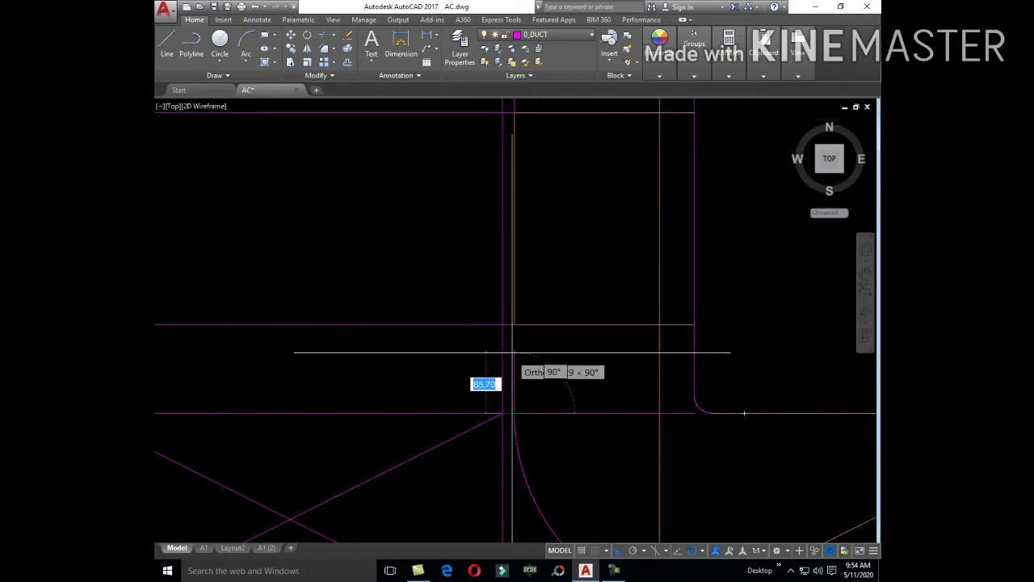
key(Escape)
middle_drag(577, 316, 588, 419)
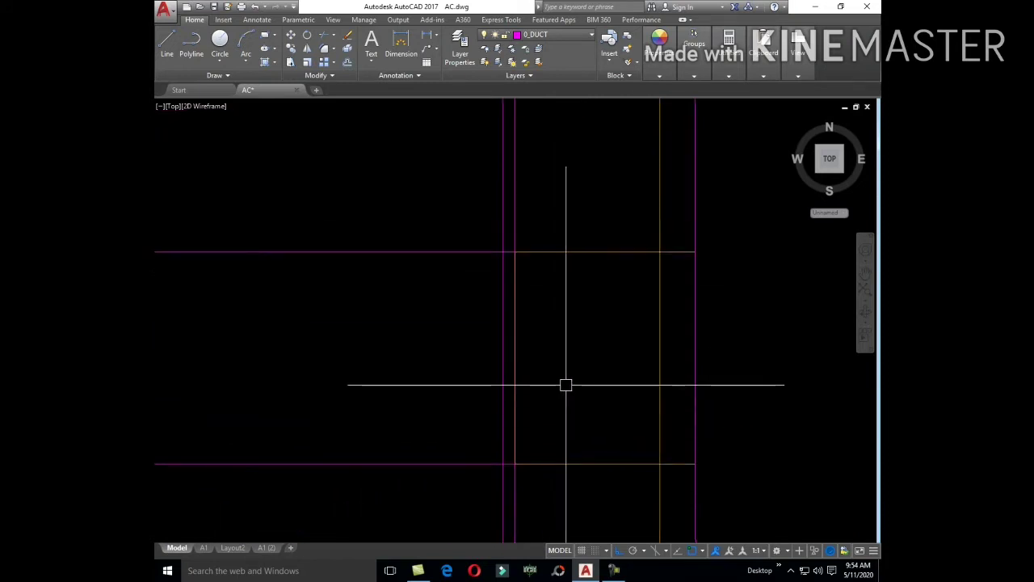
- Fillet the horizontal duct line with the vertical line into an inner elbow
key(Return)
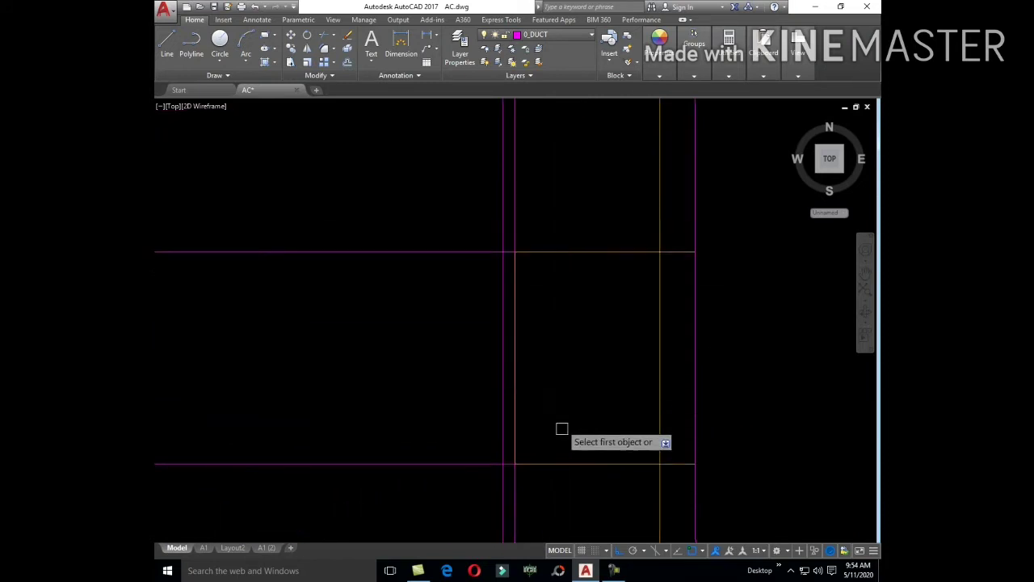
scroll(580, 369, up, 2)
scroll(536, 377, up, 1)
click(525, 359)
click(527, 360)
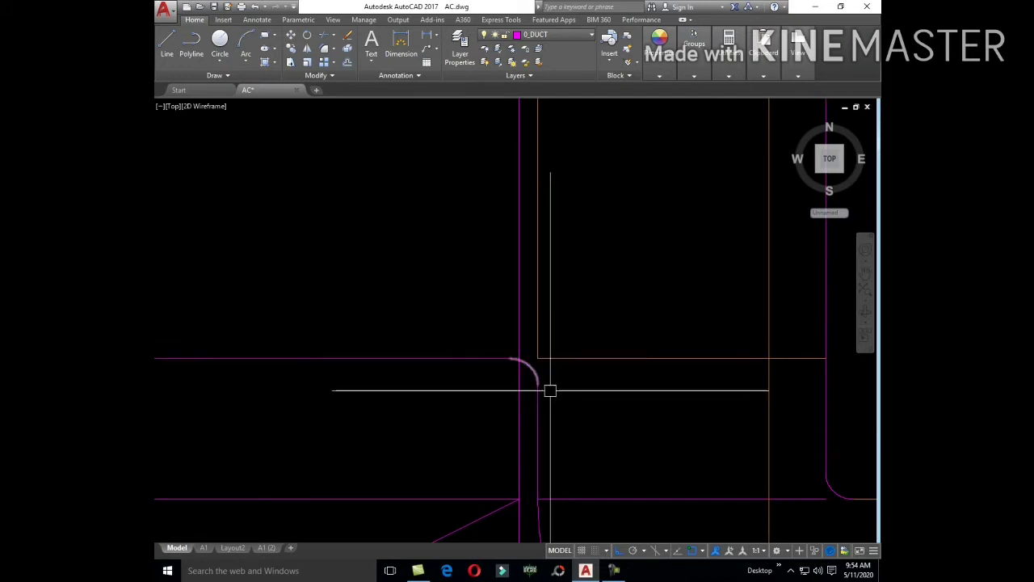
- Offset the fillet arc 300 outward to form the outer elbow
key(Return)
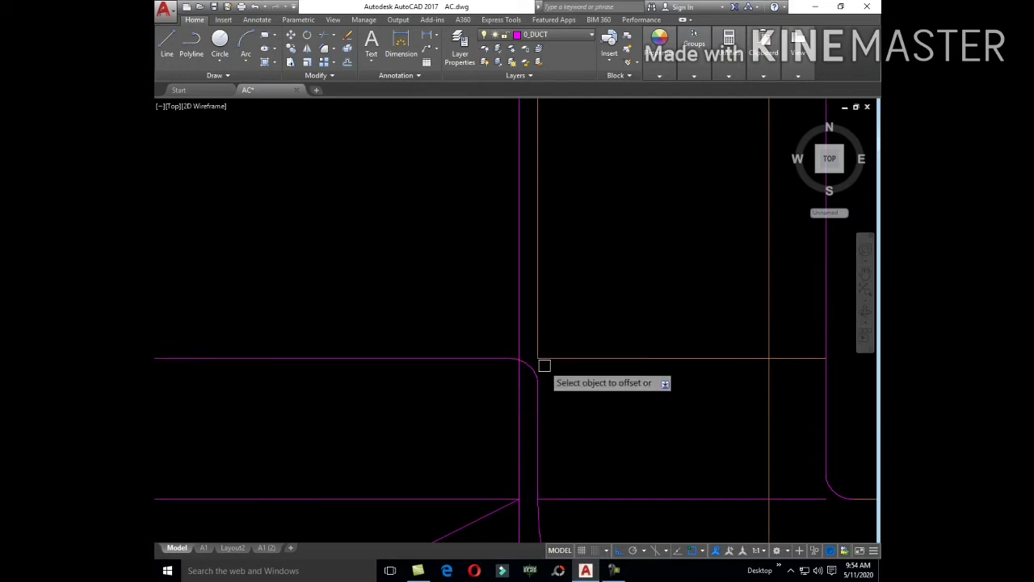
click(527, 366)
scroll(607, 312, down, 2)
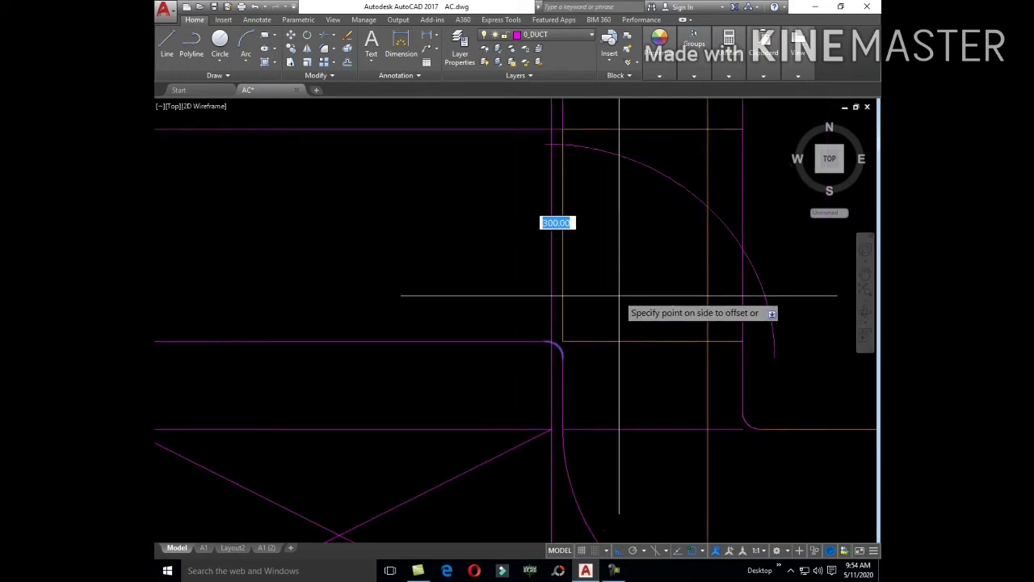
click(619, 295)
click(633, 162)
scroll(650, 254, down, 3)
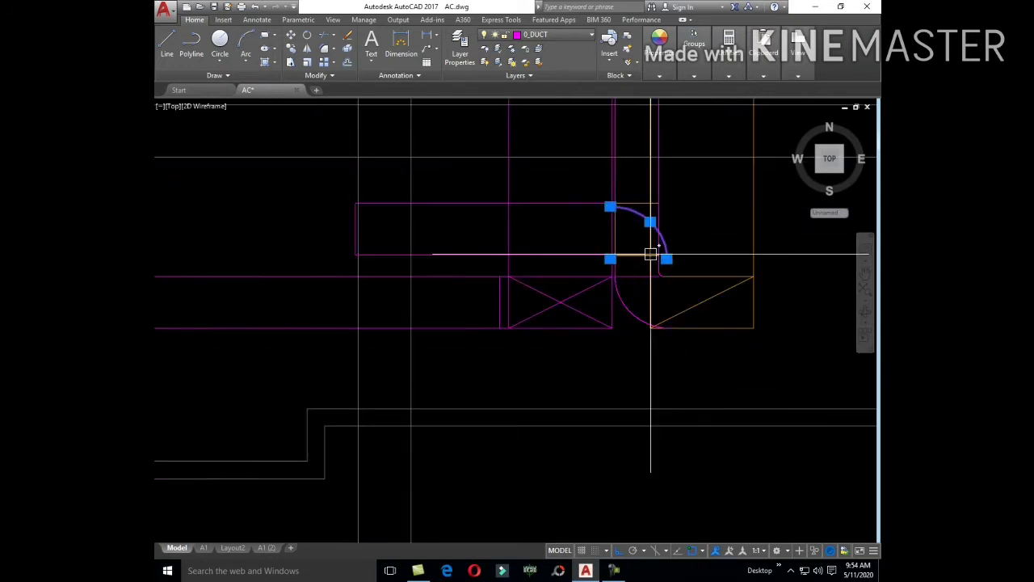
key(Escape)
- Measure the distance from the rectangle corner to a point above it
text(I)
key(Return)
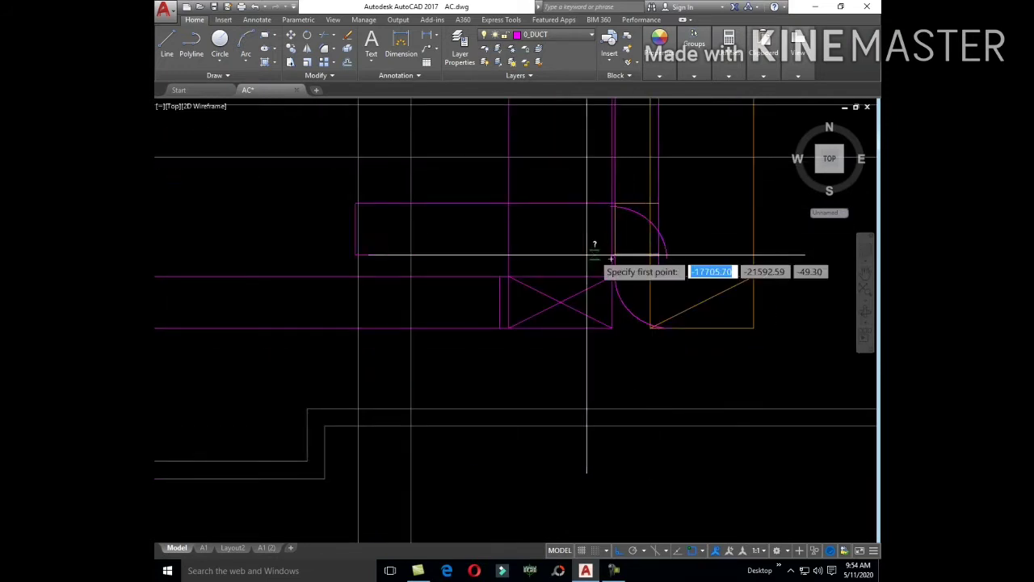
click(356, 255)
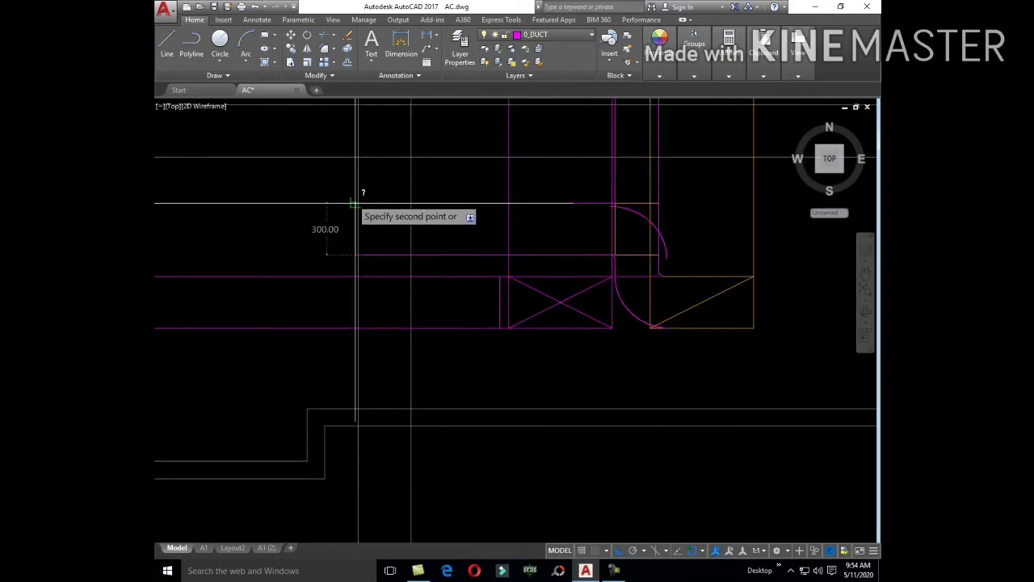
click(353, 202)
scroll(699, 300, up, 1)
scroll(646, 307, up, 3)
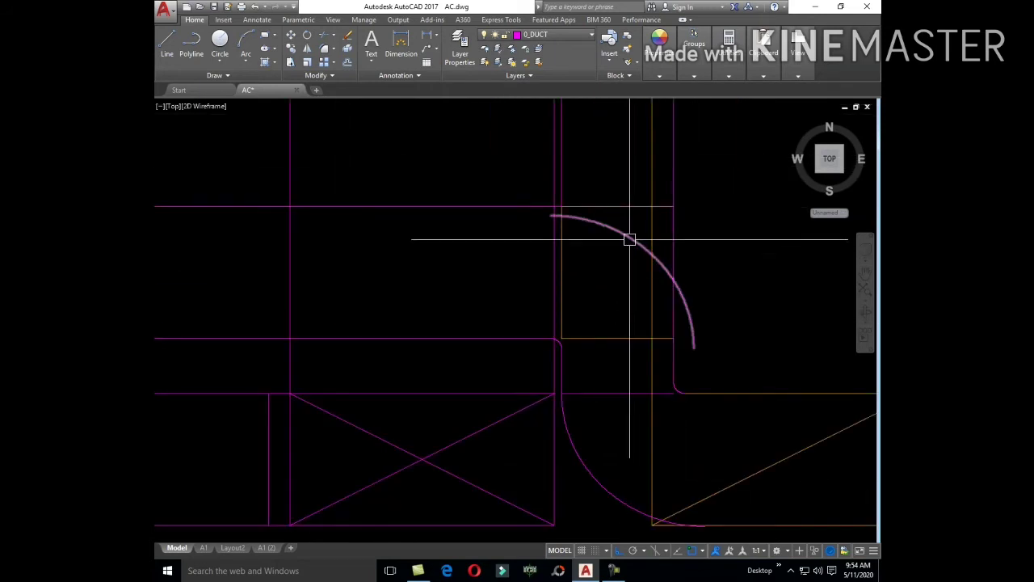
- Use DIST from the line corner to check the 300 elbow spacing
text(D)
key(Return)
scroll(549, 318, up, 2)
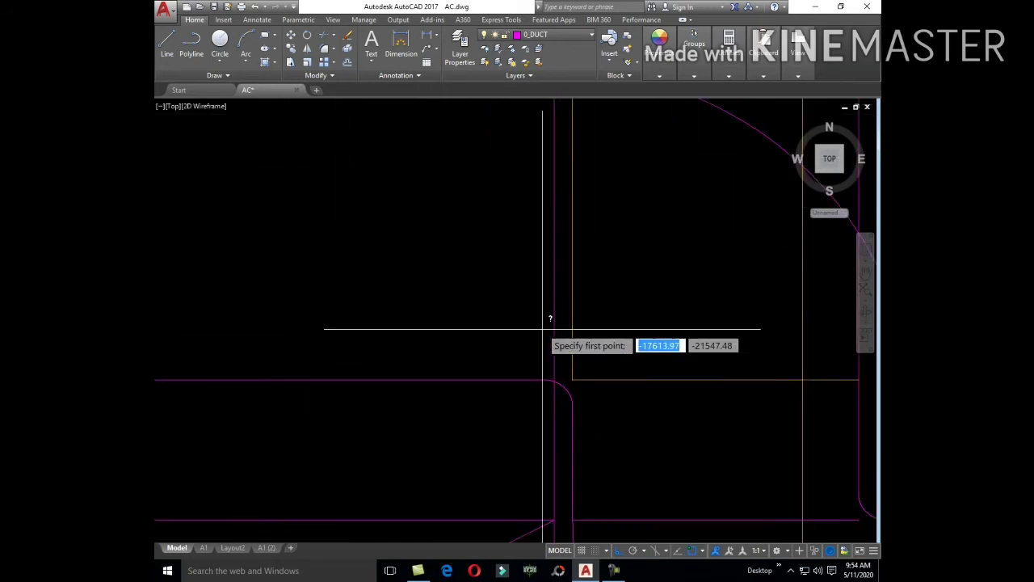
click(550, 375)
scroll(550, 299, down, 2)
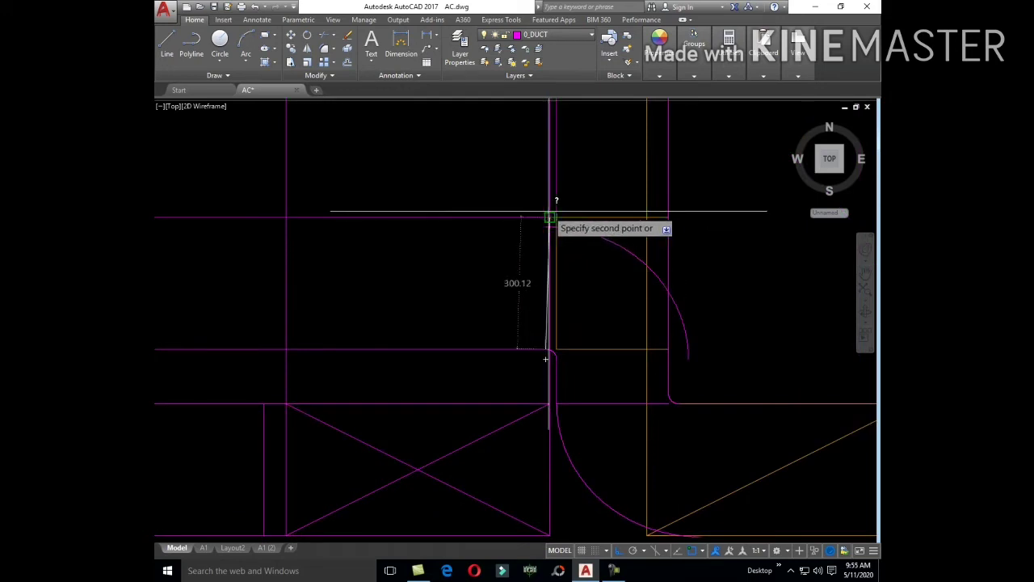
scroll(546, 216, up, 3)
click(534, 237)
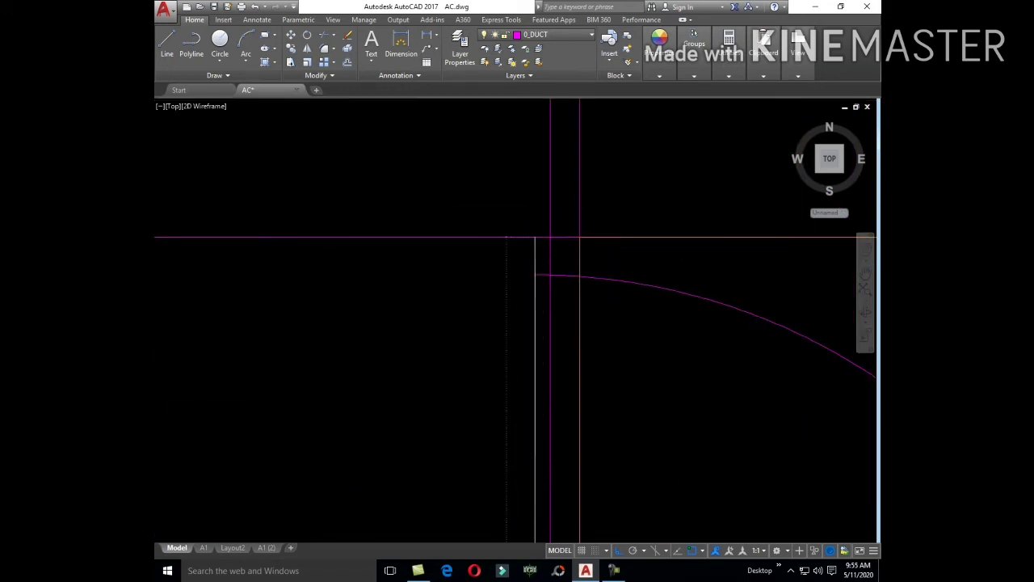
scroll(555, 231, down, 4)
- Pick the two origin points of a vertical linear dimension along the duct
text(li)
key(Return)
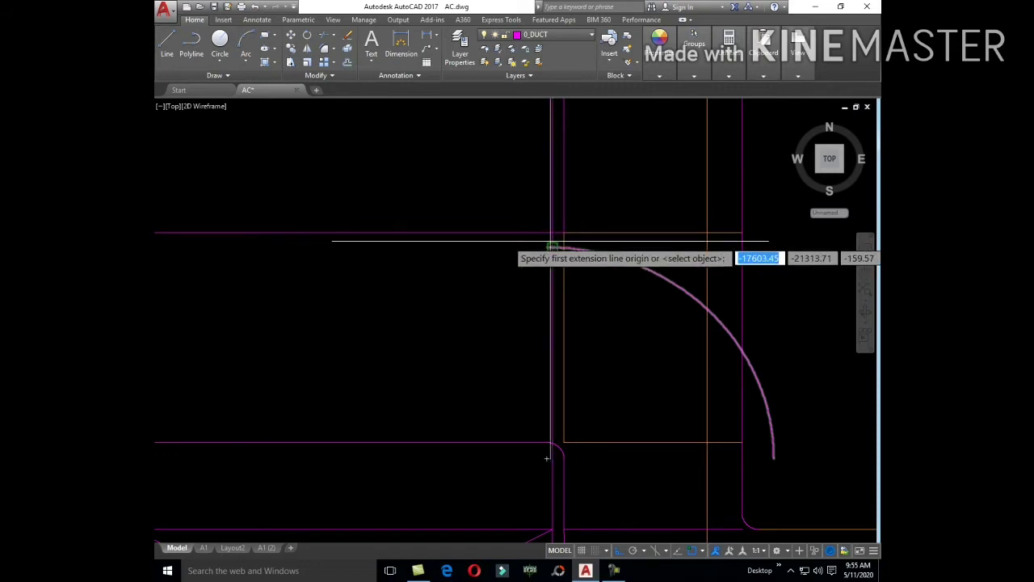
click(548, 233)
click(547, 443)
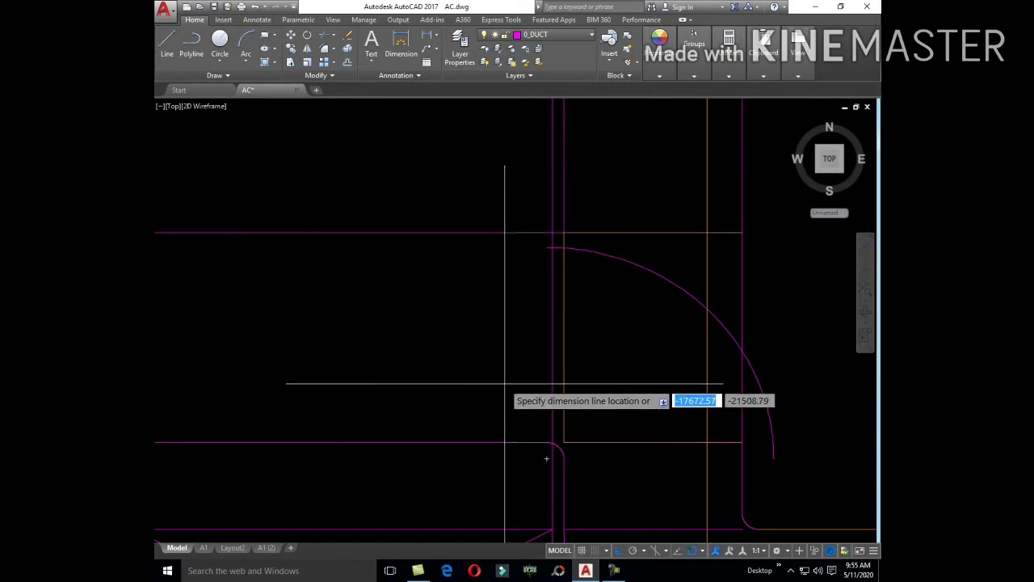
- Nudge the outer elbow arc slightly upward with MOVE
scroll(561, 360, down, 3)
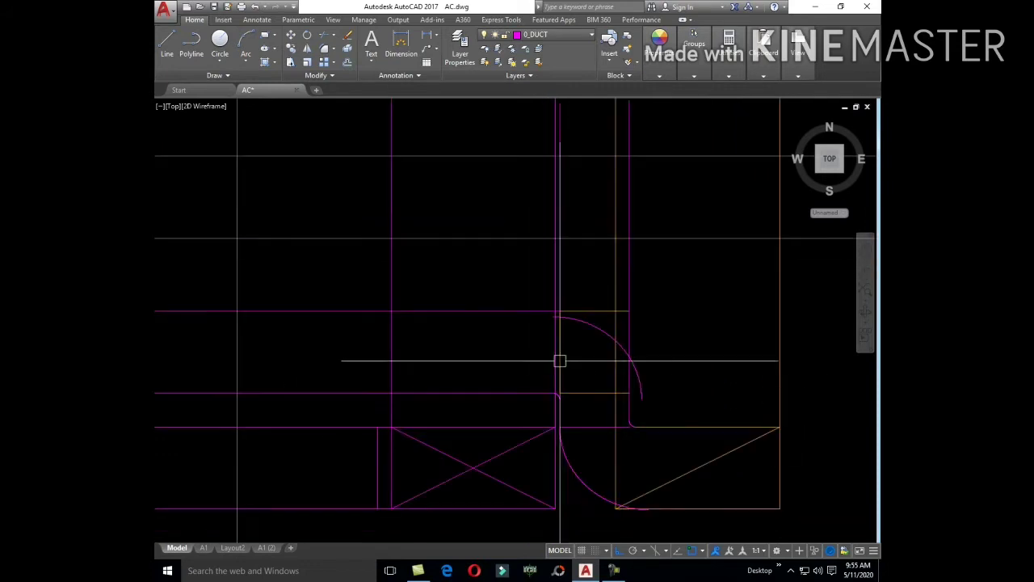
click(604, 329)
text(m)
key(Return)
scroll(566, 340, up, 3)
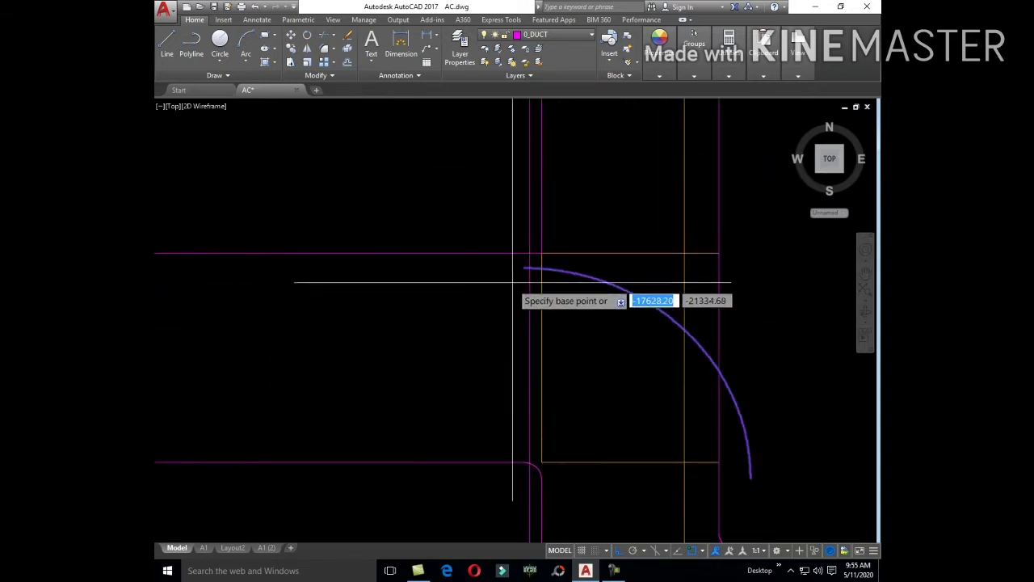
click(525, 255)
click(525, 253)
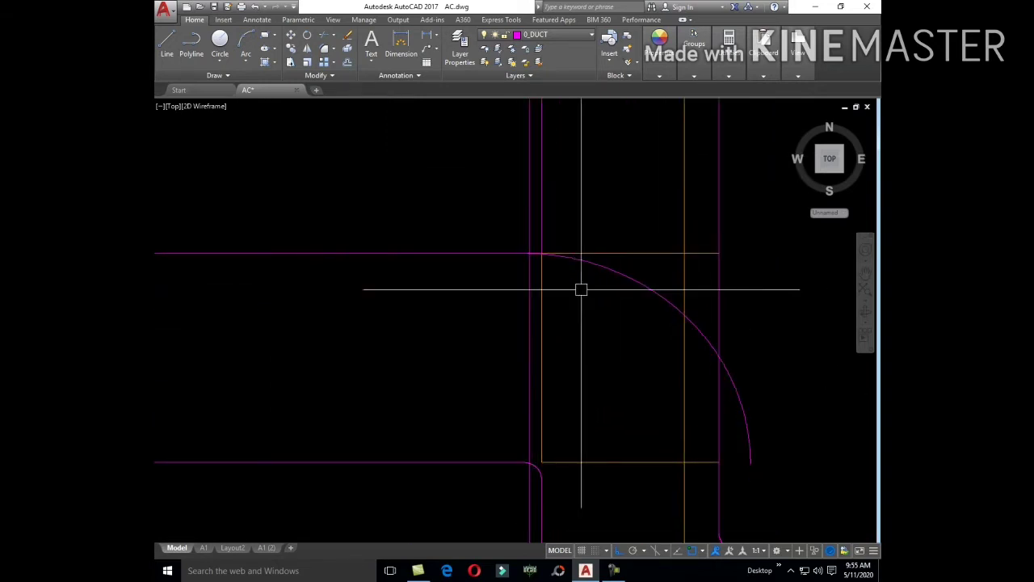
- Move the outer elbow arc so its end snaps onto the duct line endpoint
click(619, 267)
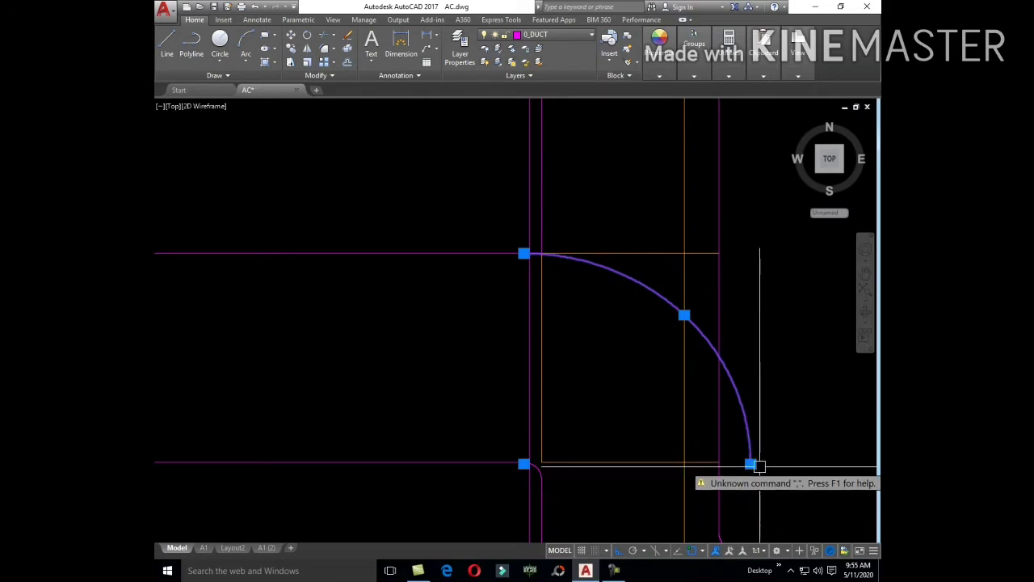
text(m)
key(Return)
click(750, 463)
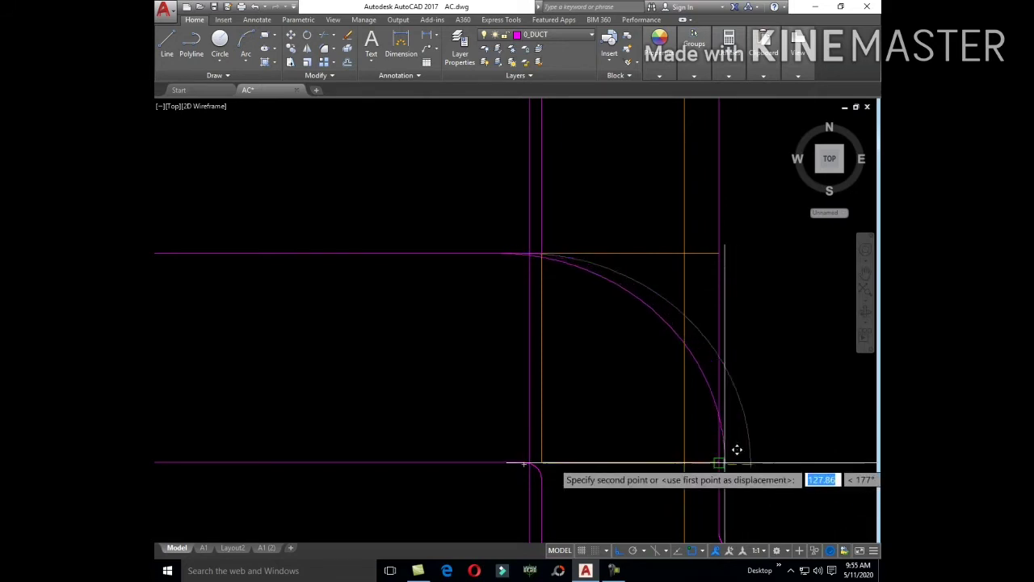
click(731, 449)
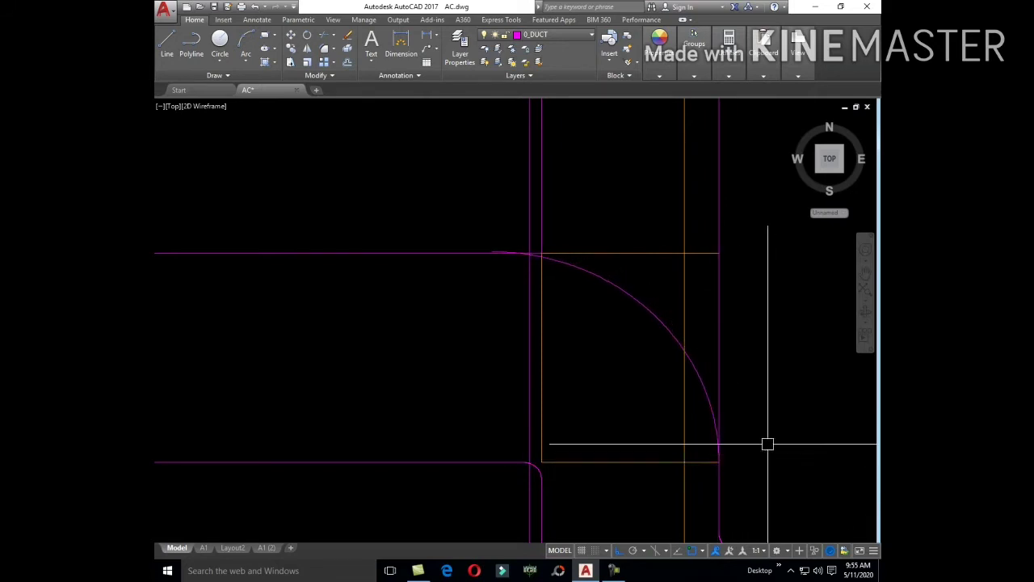
- At the lower elbow, move the large arc's end onto the horizontal duct line
scroll(768, 444, down, 3)
middle_drag(769, 438, 757, 386)
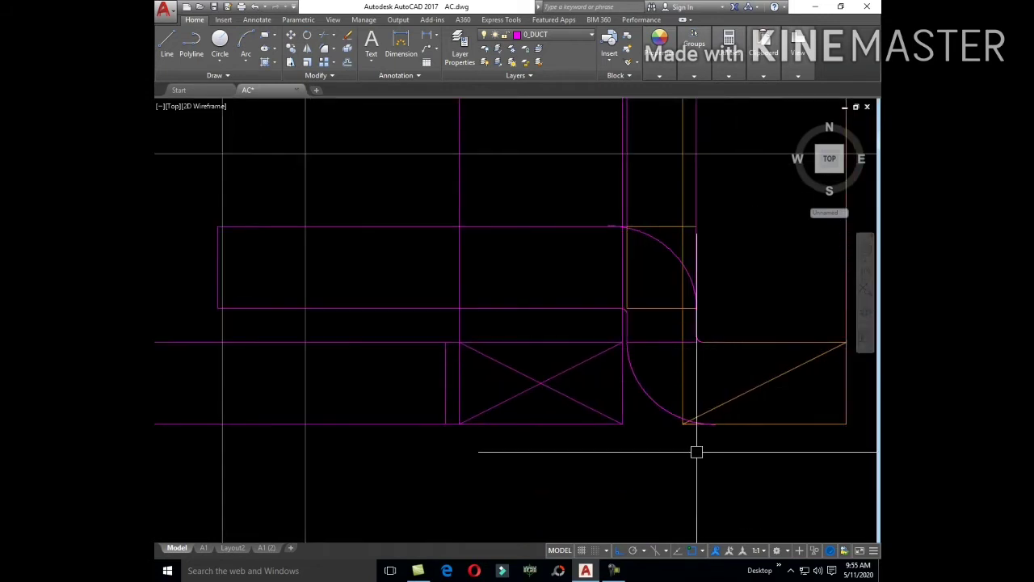
scroll(697, 452, up, 3)
key(l)
key(Return)
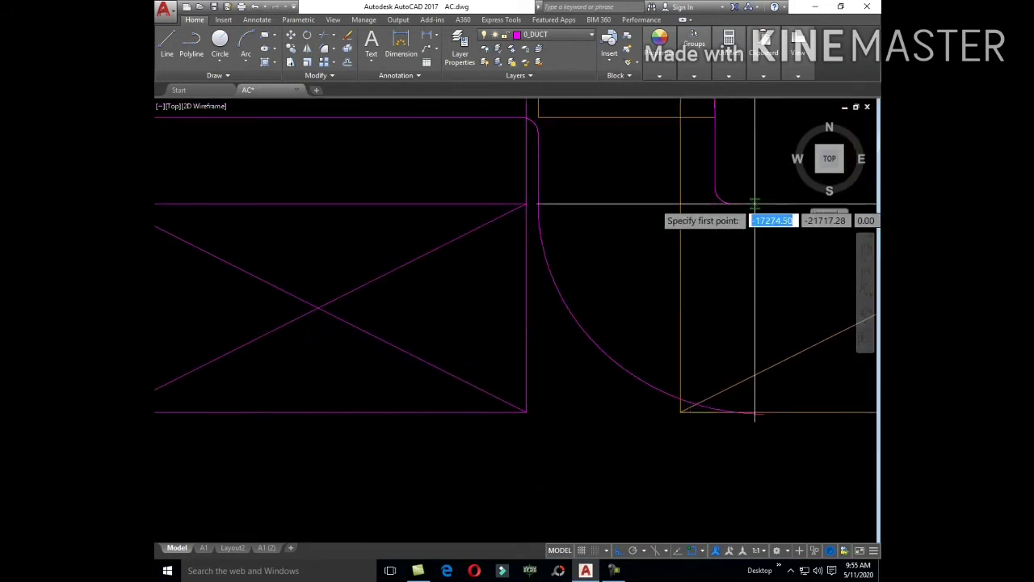
scroll(760, 420, up, 3)
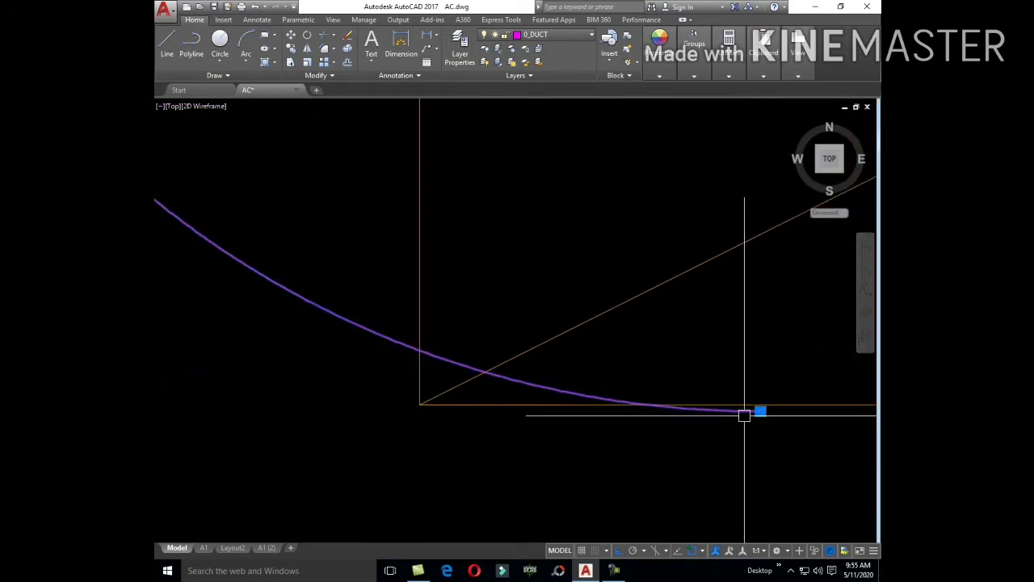
key(m)
key(Return)
click(760, 413)
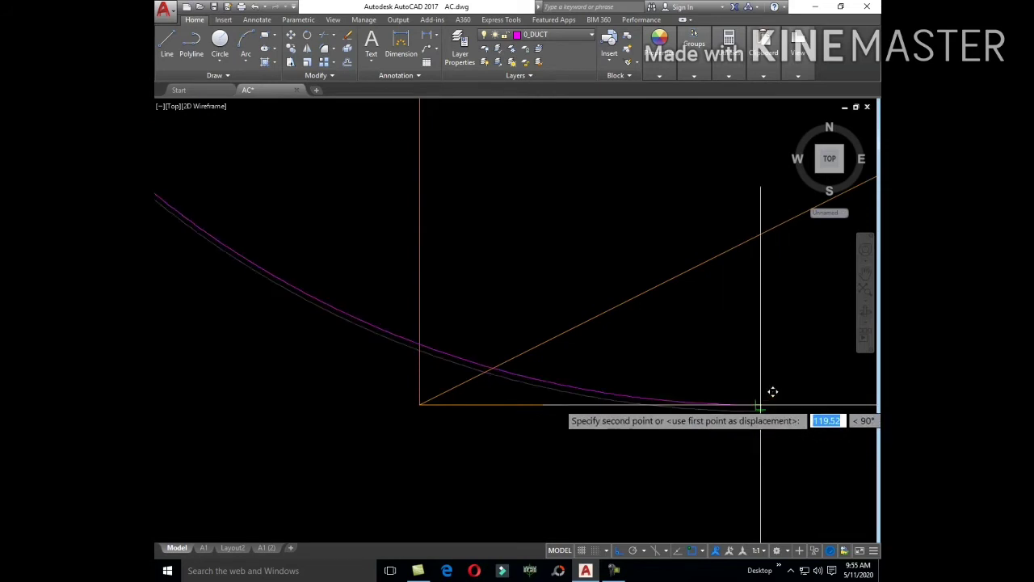
click(730, 428)
scroll(730, 427, down, 3)
scroll(684, 441, down, 2)
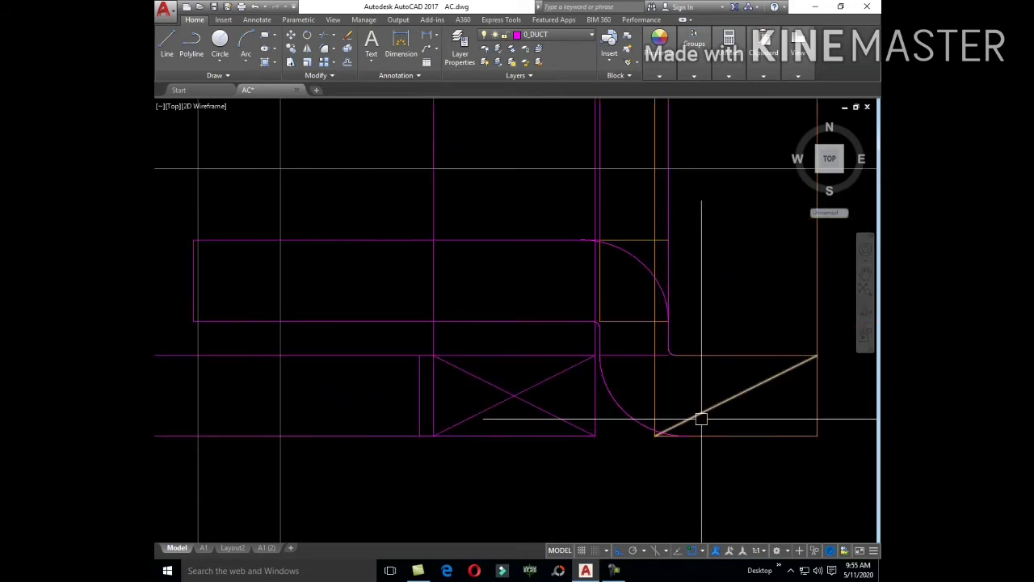
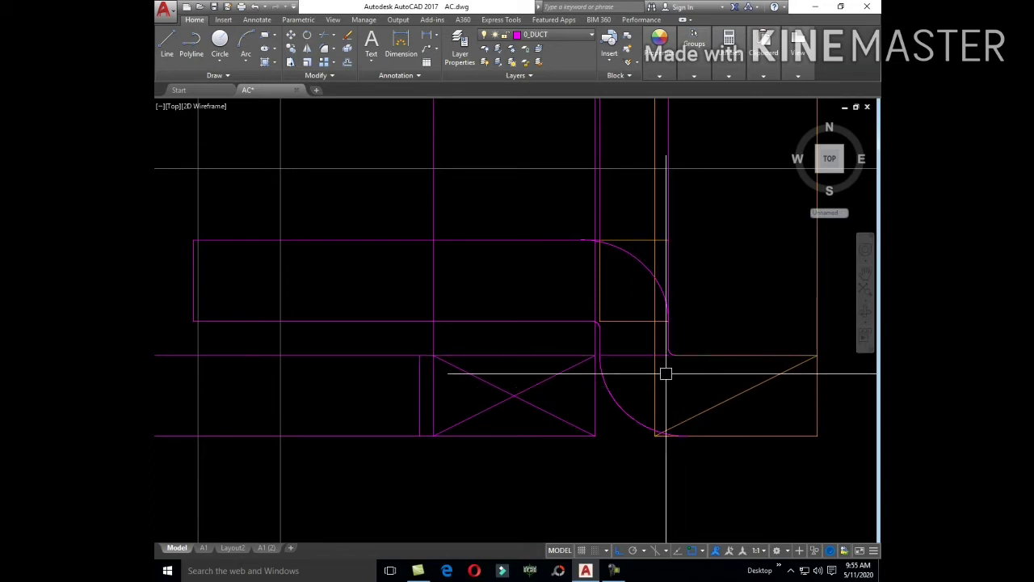
- Cancel the line command and delete the horizontal line crossing the duct at the rounded elbow
text(l)
key(Return)
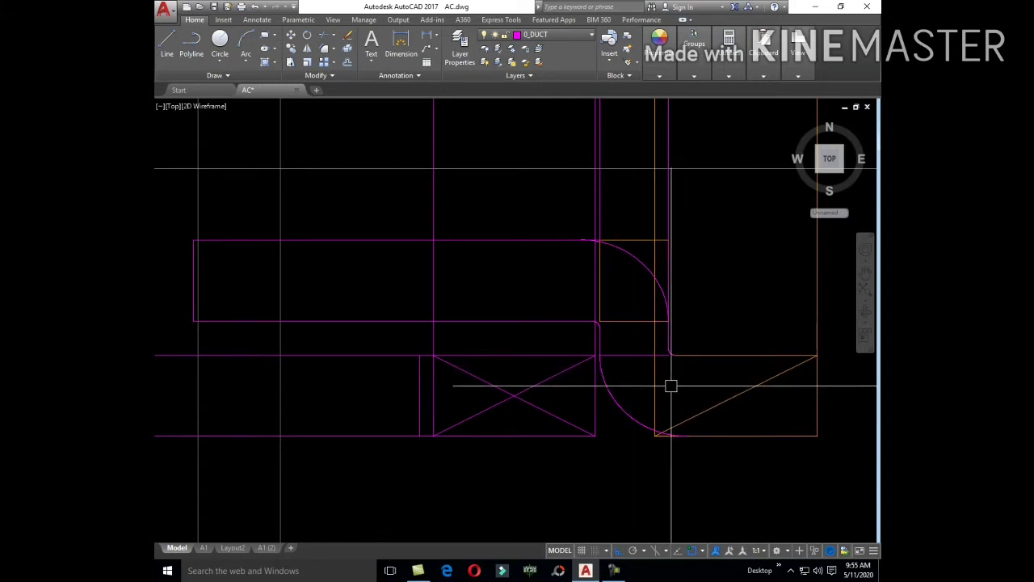
scroll(670, 293, up, 2)
scroll(693, 289, up, 2)
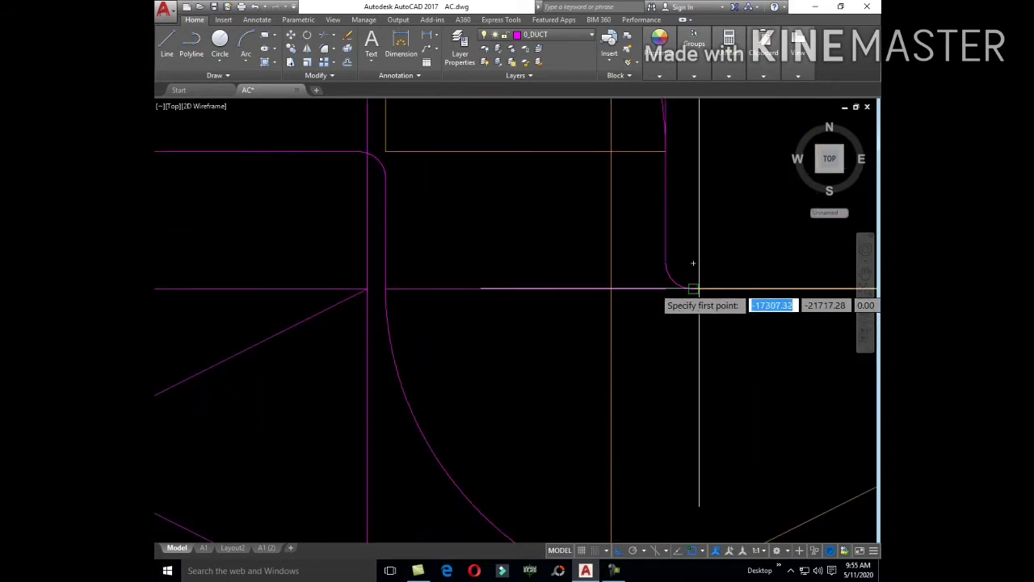
key(Escape)
scroll(598, 305, down, 2)
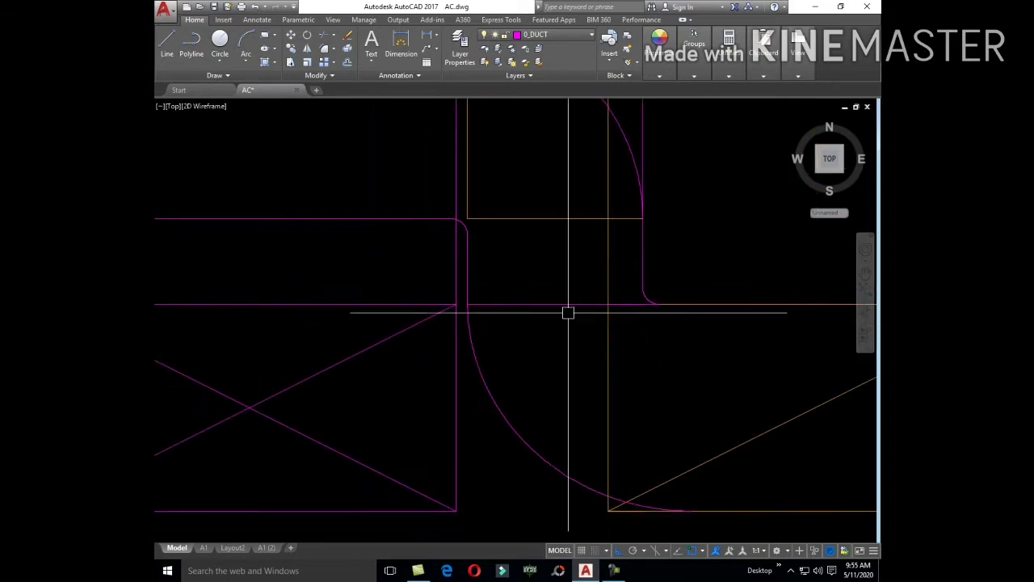
click(563, 306)
key(Delete)
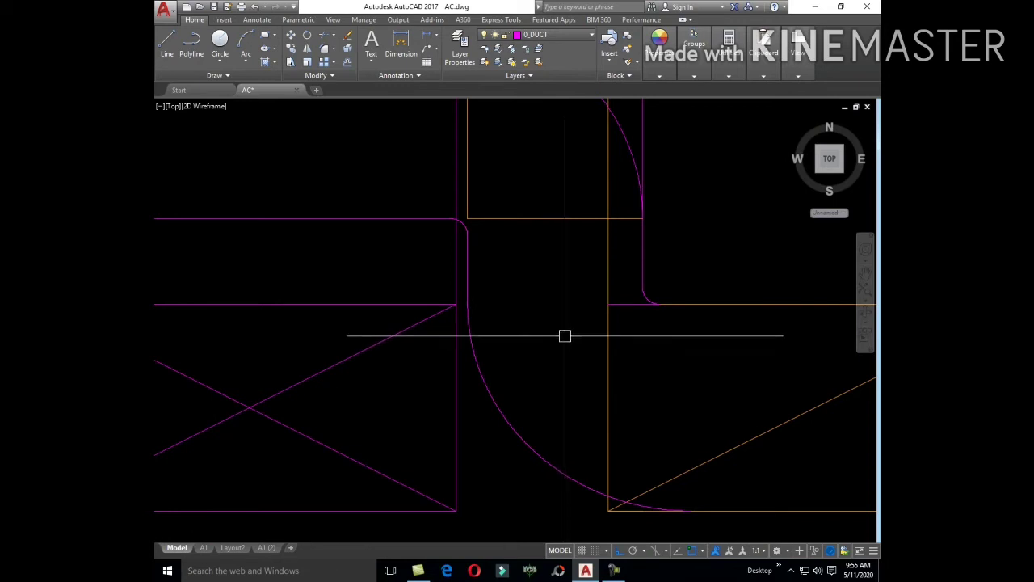
- Start a new line with its first point at the duct wall
text(l)
key(Return)
click(691, 303)
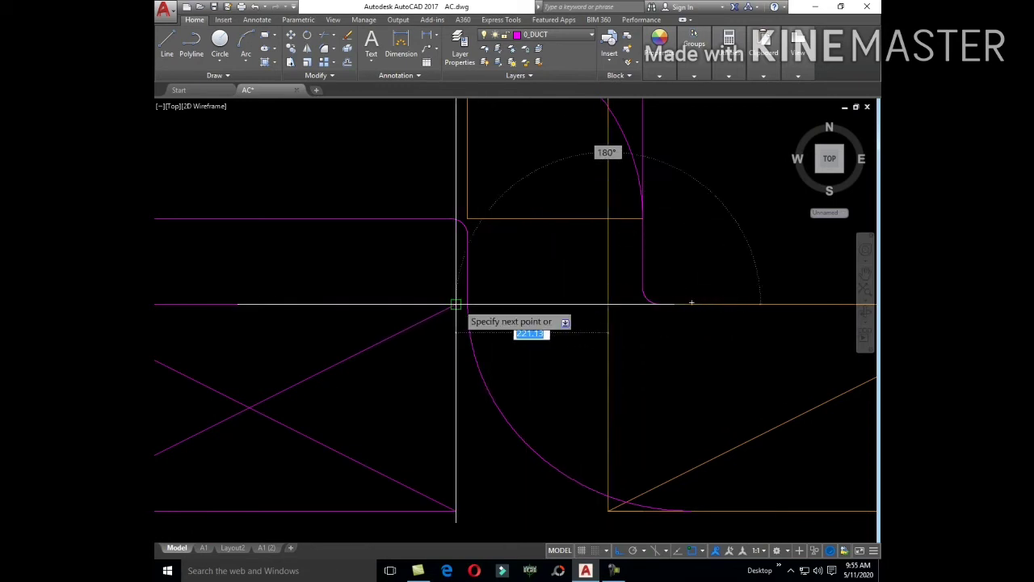
scroll(468, 303, down, 3)
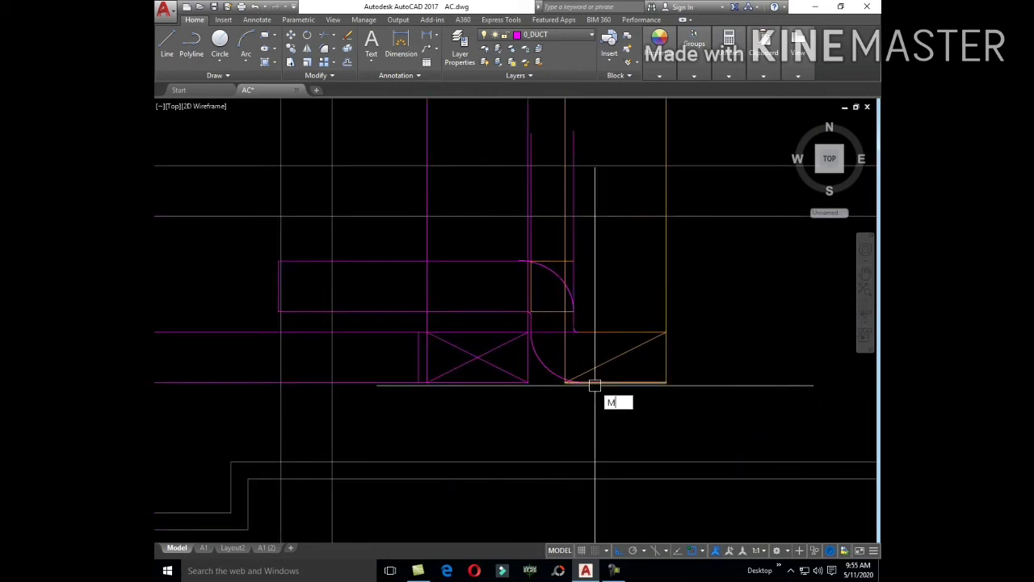
- Copy the orange source line's properties onto the lower elbow arc
click(636, 379)
scroll(560, 377, up, 2)
scroll(561, 376, up, 1)
click(538, 353)
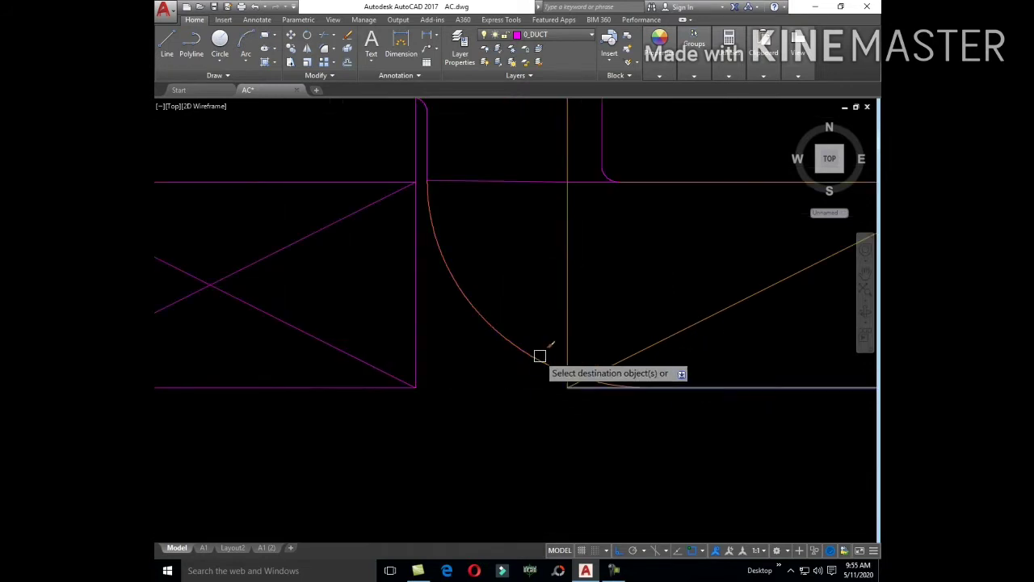
scroll(561, 351, down, 2)
- Turn the rectangular duct section orange with the same matched properties
scroll(572, 274, up, 3)
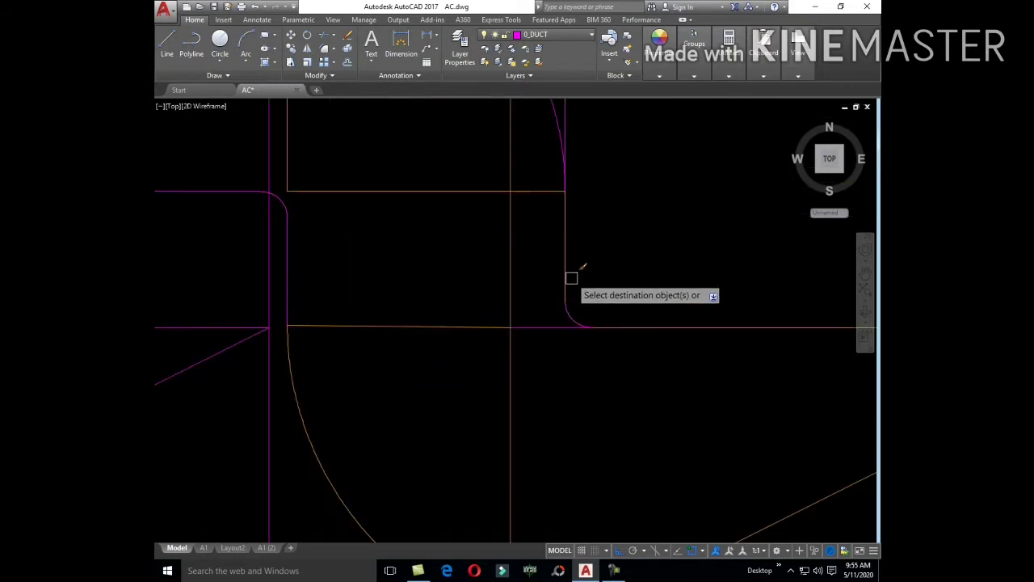
scroll(595, 344, down, 3)
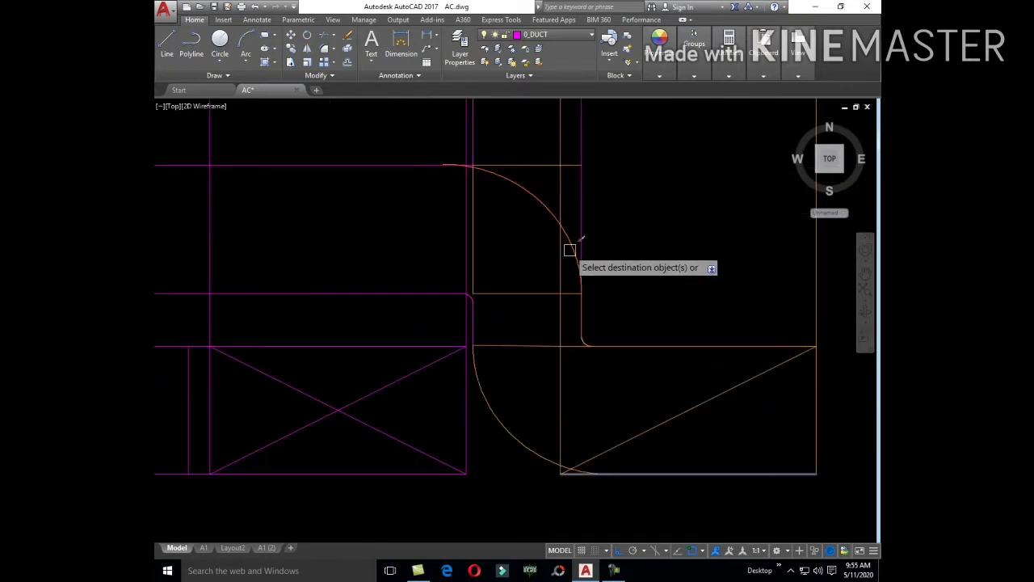
scroll(513, 282, up, 3)
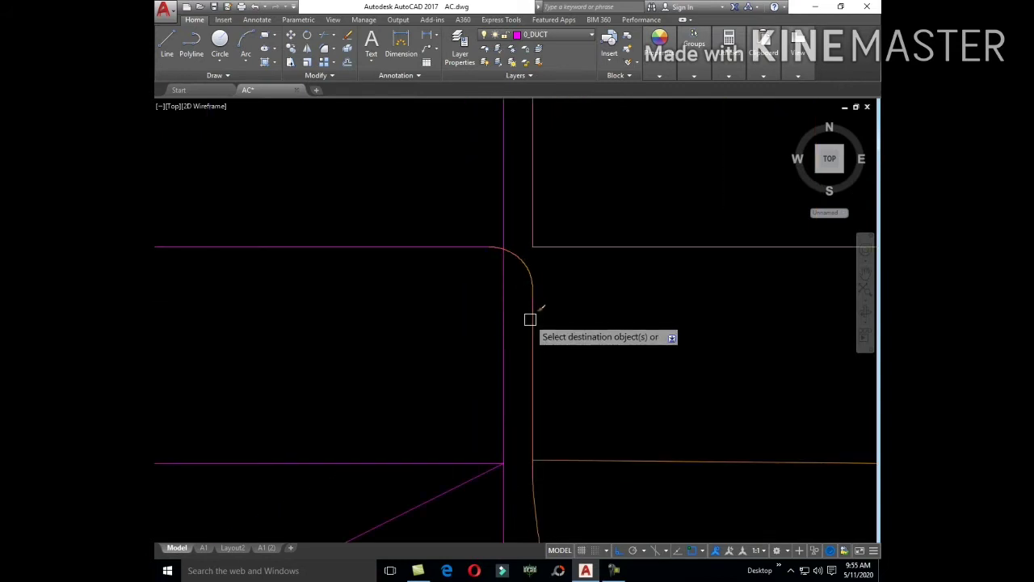
scroll(545, 340, down, 3)
middle_drag(504, 259, 757, 305)
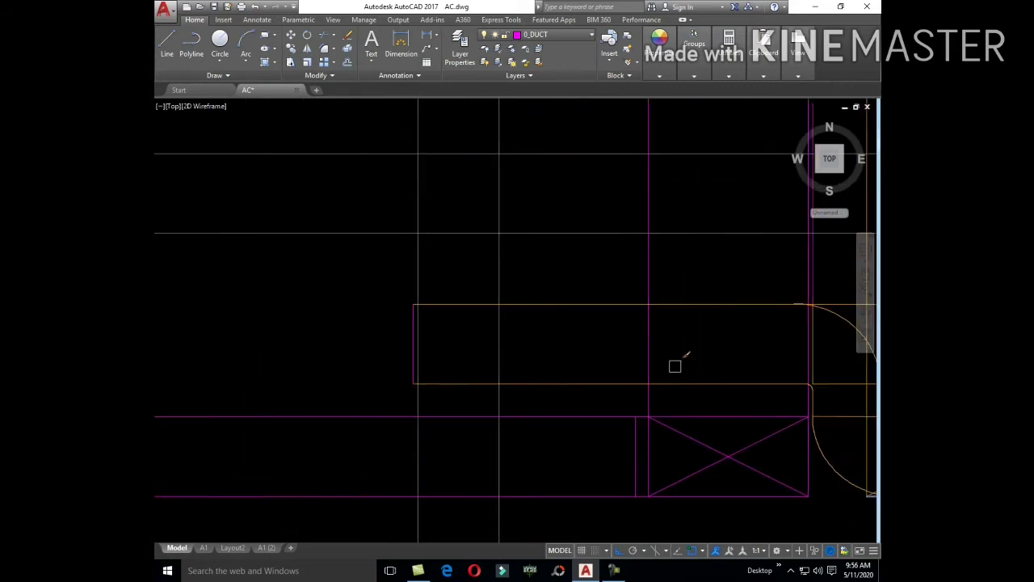
click(416, 319)
scroll(410, 322, up, 4)
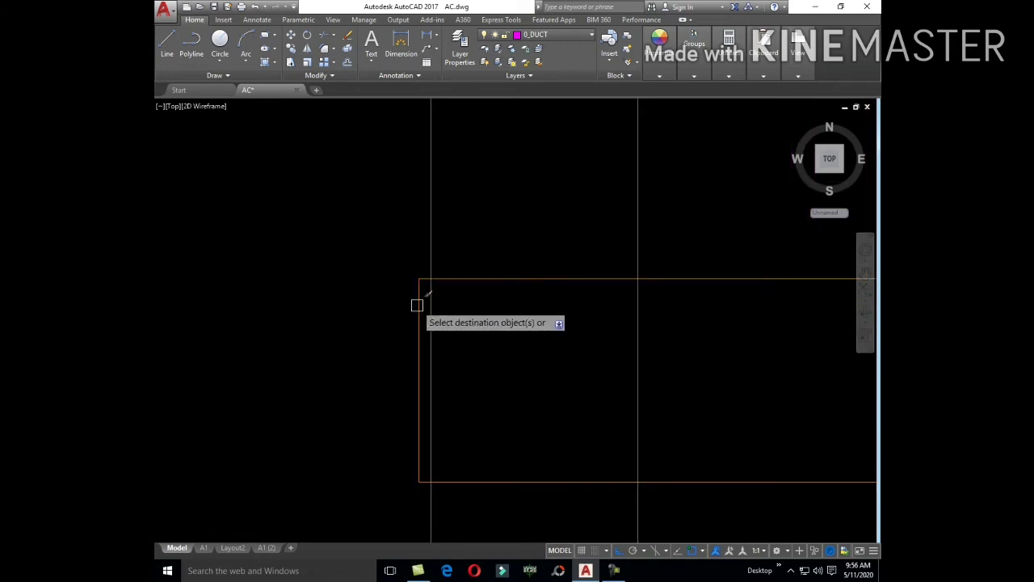
scroll(403, 312, down, 4)
scroll(520, 328, up, 2)
scroll(489, 277, up, 3)
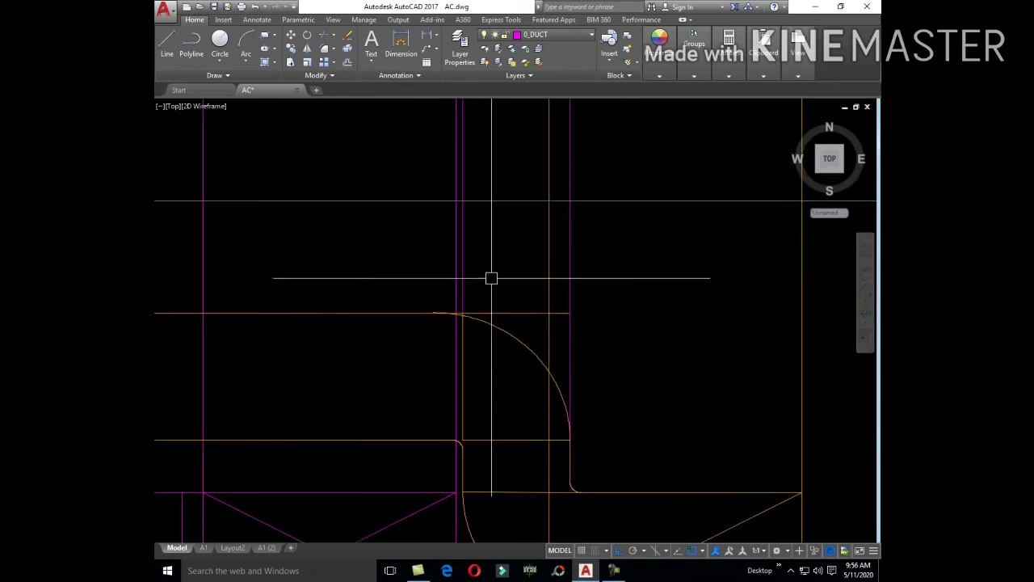
- Make the vertical duct line orange and stretch the curve's end to the duct corner
click(467, 261)
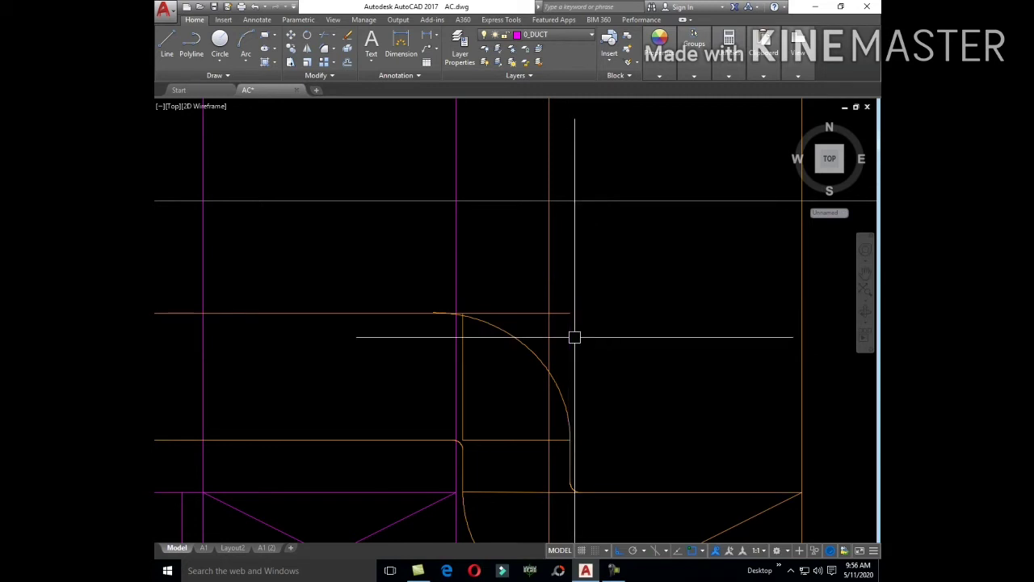
scroll(454, 326, up, 5)
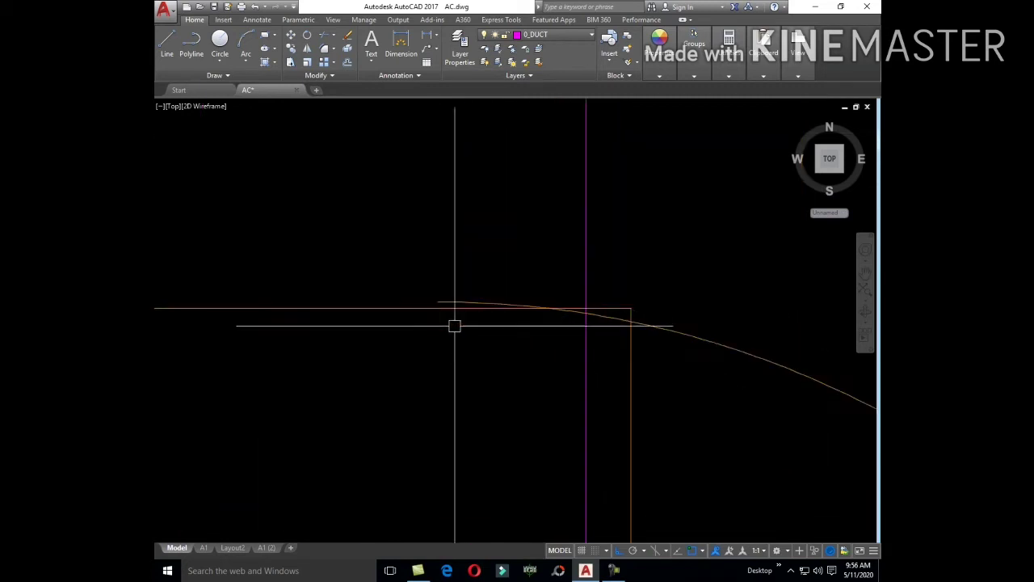
text(TR)
key(Return)
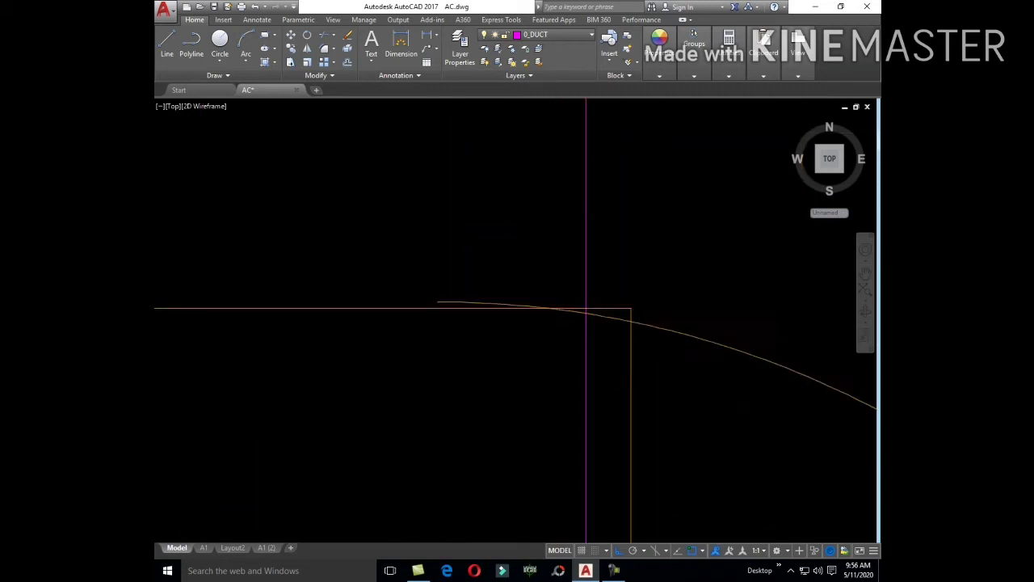
click(437, 303)
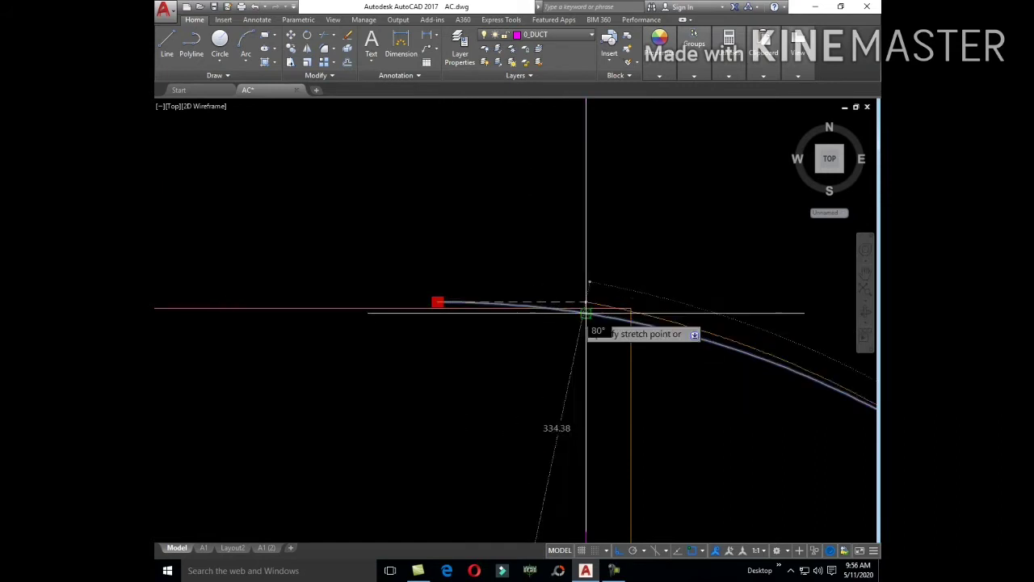
click(632, 299)
scroll(555, 272, down, 5)
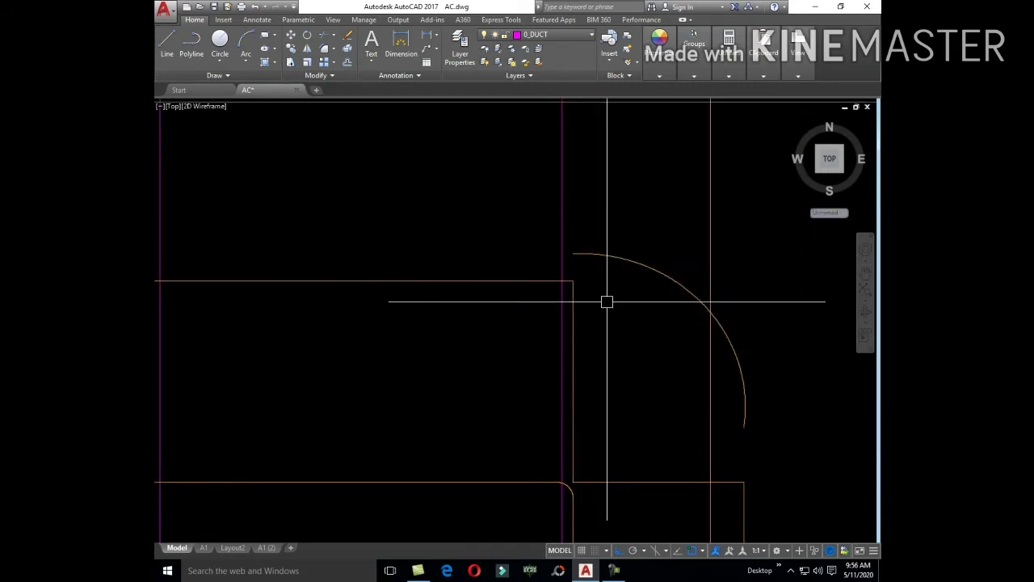
- Move the elbow arc onto the duct corner and stretch its bottom end to the lower wall
click(624, 271)
text(m)
key(Return)
click(588, 277)
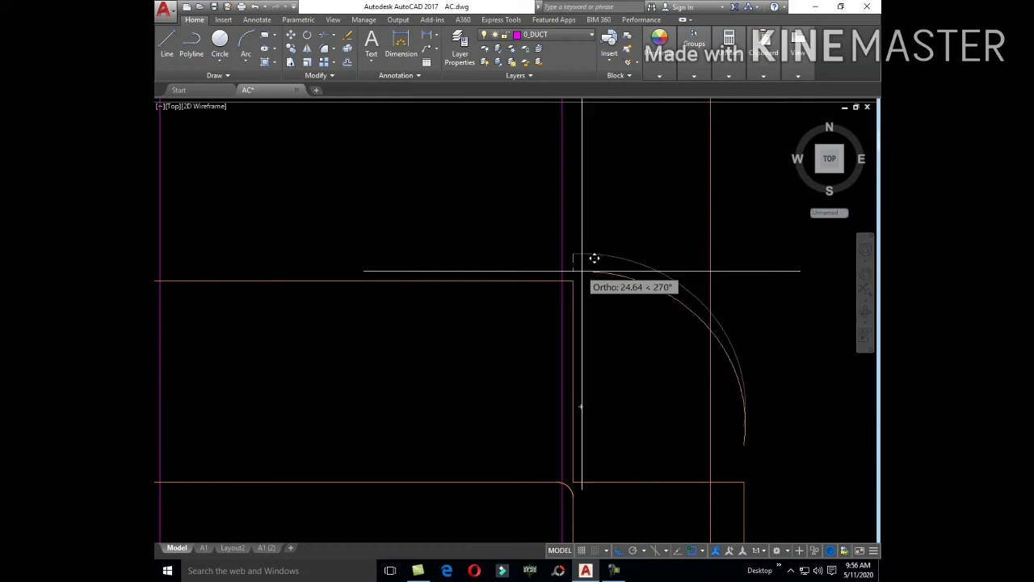
click(594, 283)
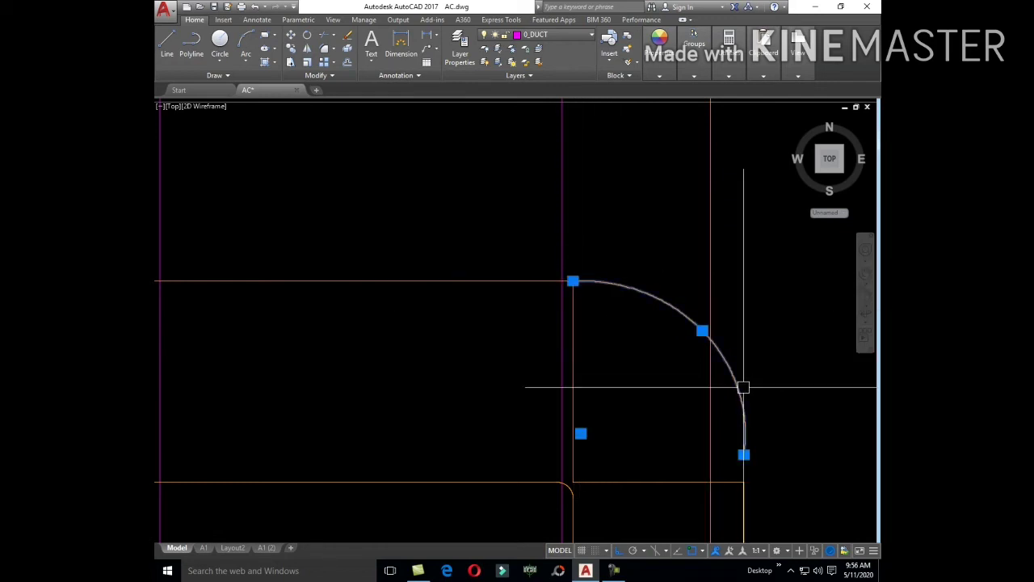
click(743, 454)
click(744, 501)
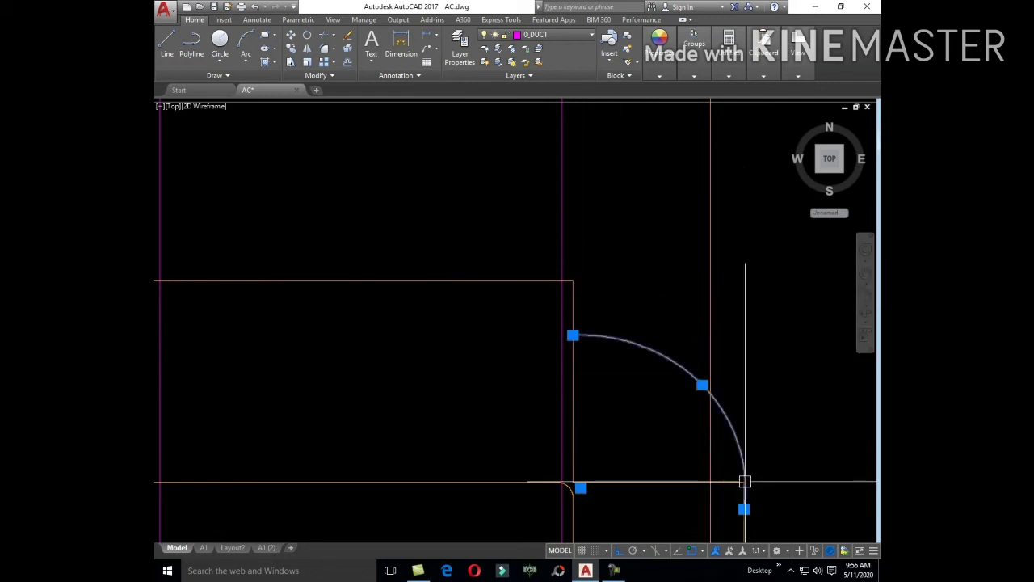
key(Escape)
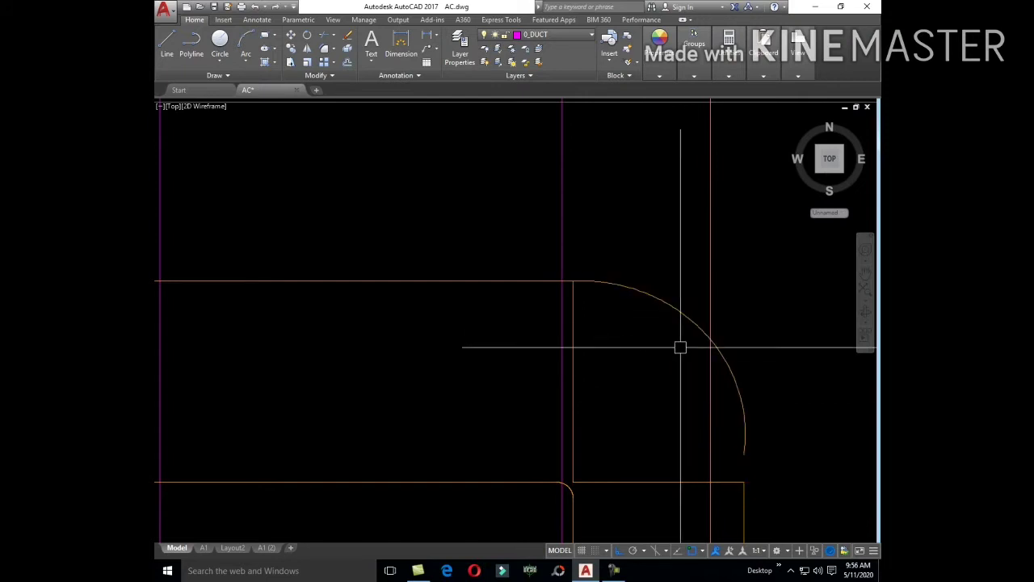
- Move the vertical line inside the elbow to its new position
click(688, 316)
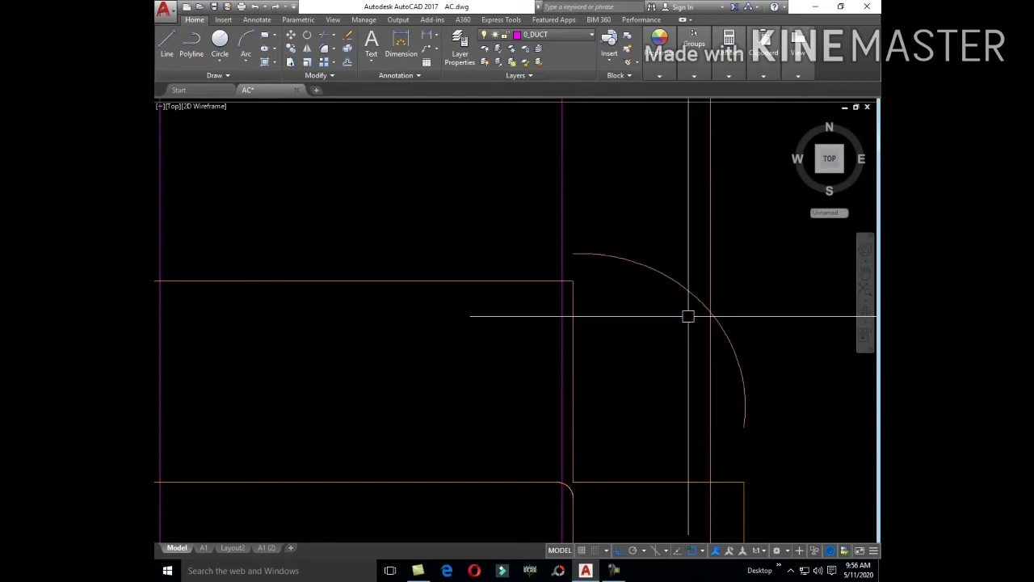
scroll(688, 316, up, 2)
scroll(688, 316, down, 3)
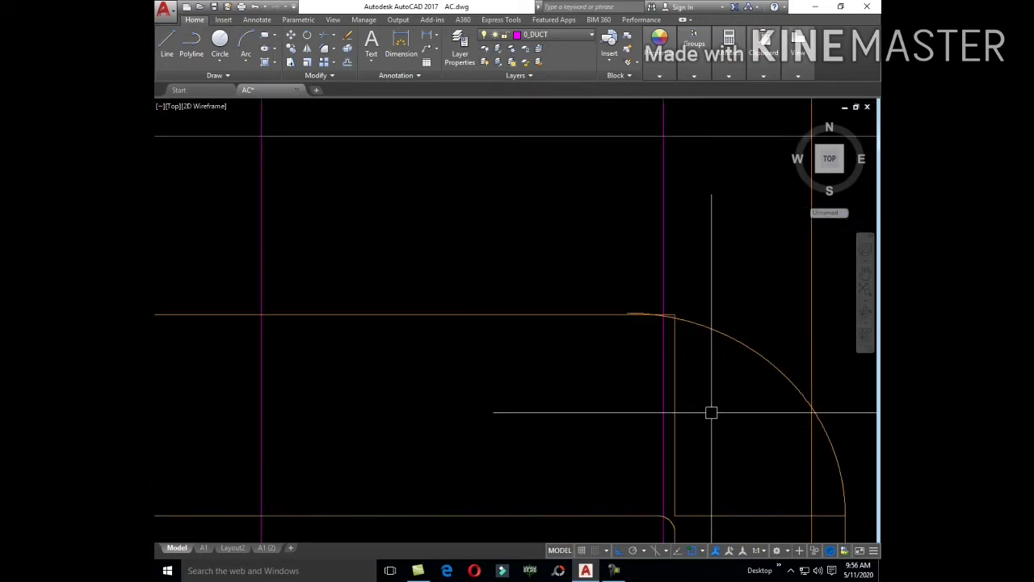
click(675, 415)
text(M)
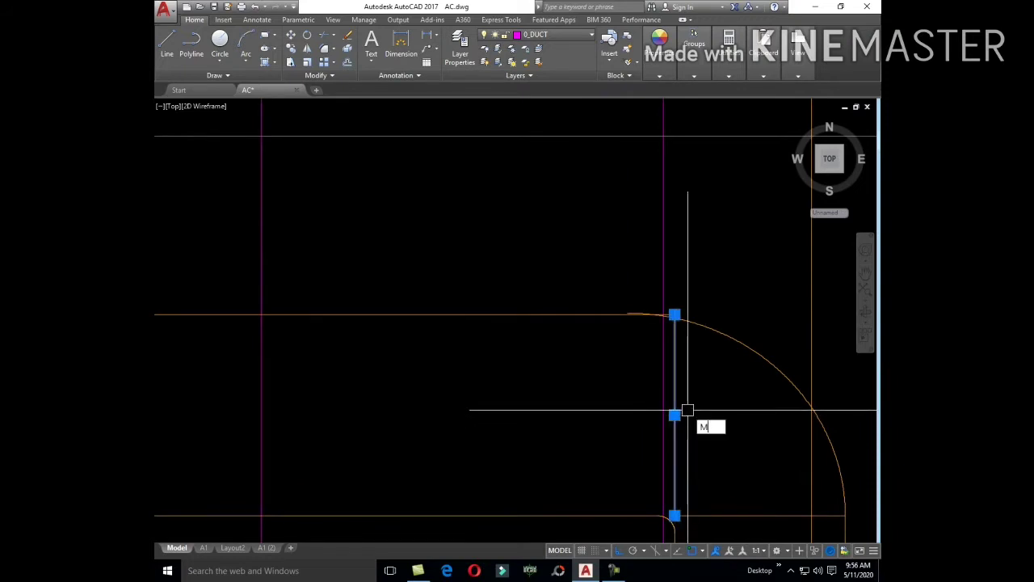
key(Return)
scroll(686, 322, up, 3)
click(655, 300)
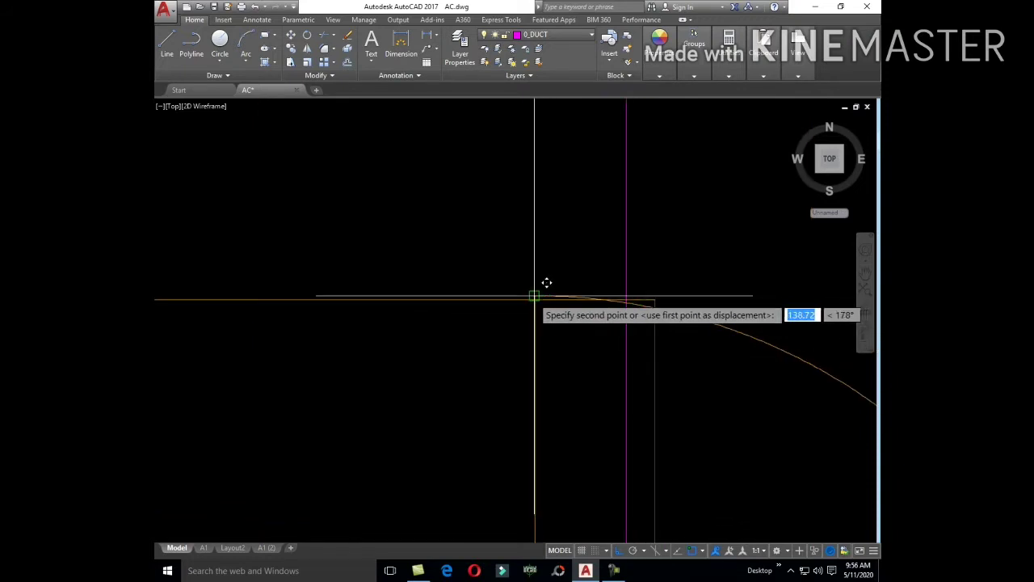
scroll(548, 282, down, 3)
click(601, 378)
scroll(564, 290, up, 3)
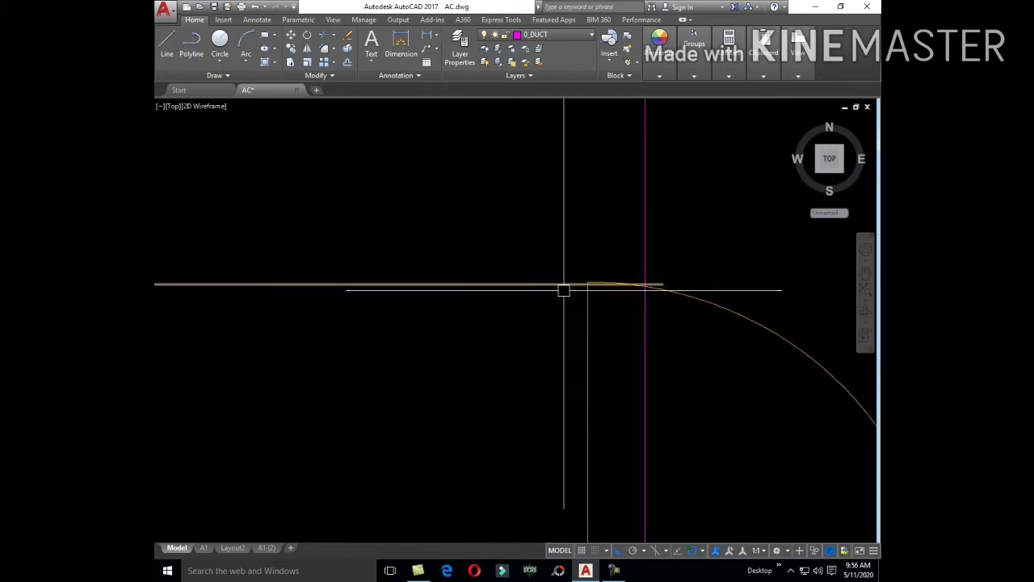
- Trim the overlapping lines at the elbow corner using a window selection
text(tr)
key(Return)
key(Return)
scroll(577, 285, up, 3)
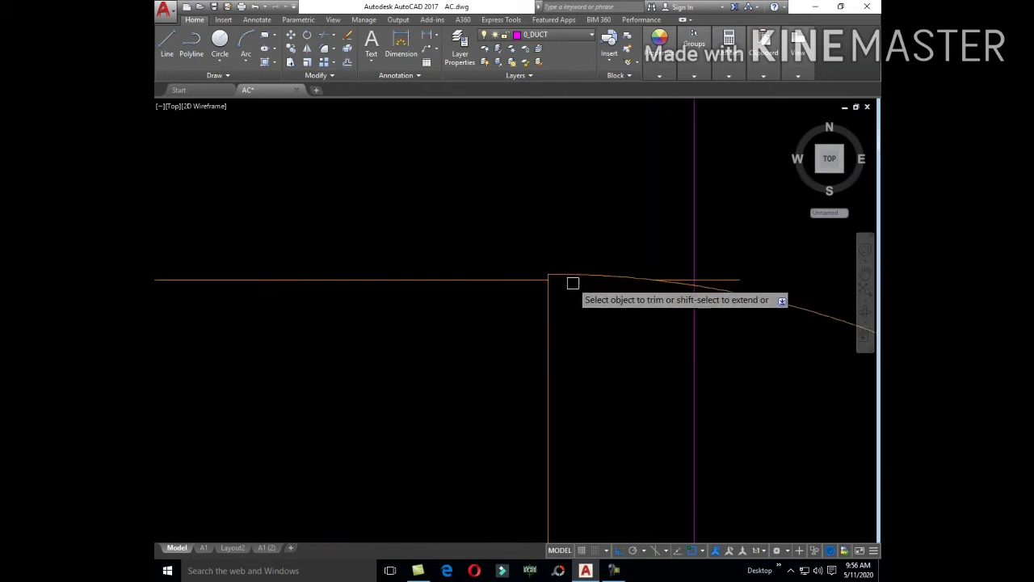
key(Return)
key(Return)
click(735, 272)
click(721, 272)
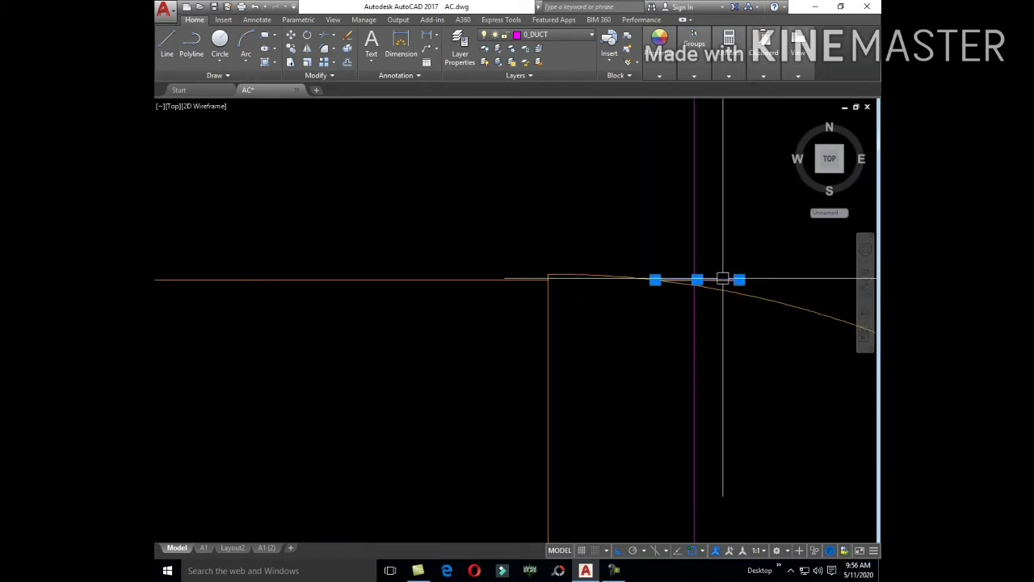
key(Escape)
scroll(723, 279, up, 1)
scroll(667, 295, up, 3)
scroll(695, 341, up, 2)
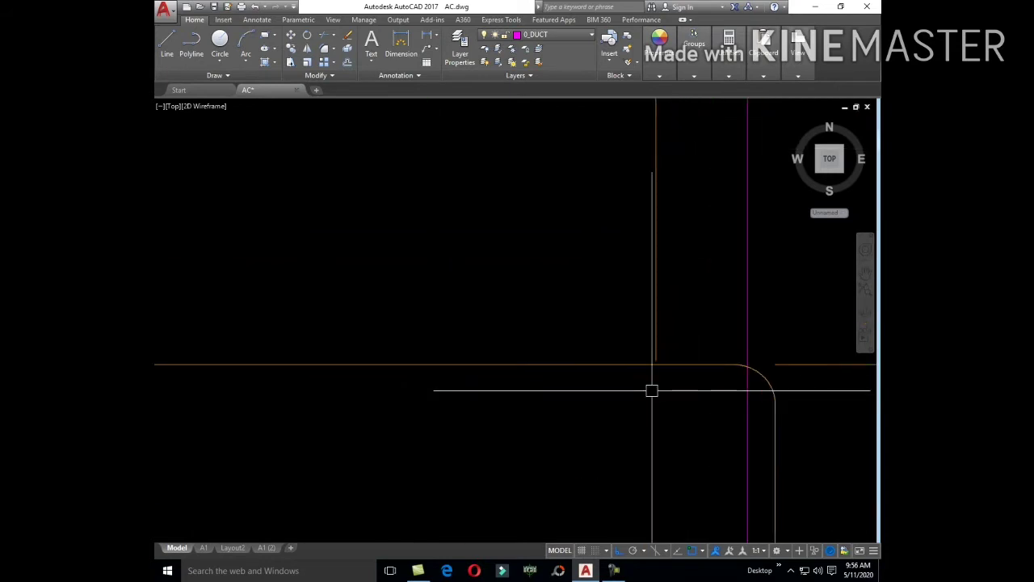
text(EX)
- Stretch the elbow arc's end onto the corner of the straight duct line
key(Return)
key(Return)
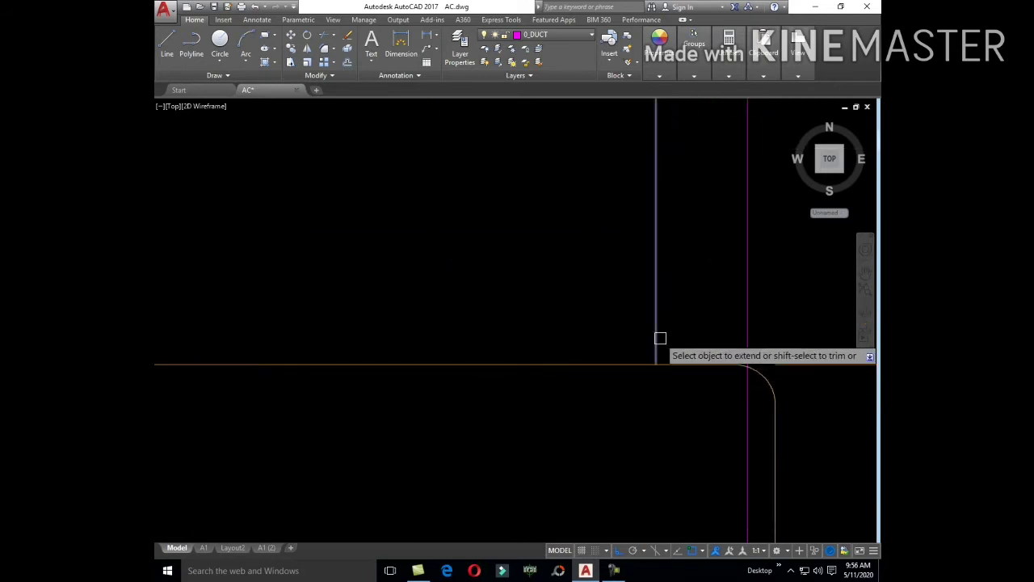
scroll(671, 352, down, 2)
scroll(675, 299, up, 2)
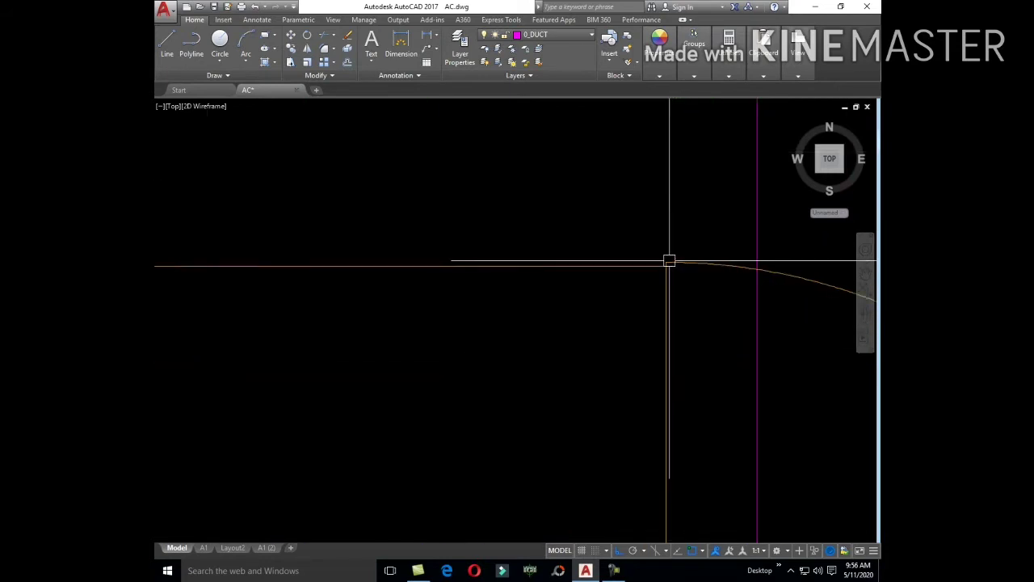
click(667, 264)
click(697, 268)
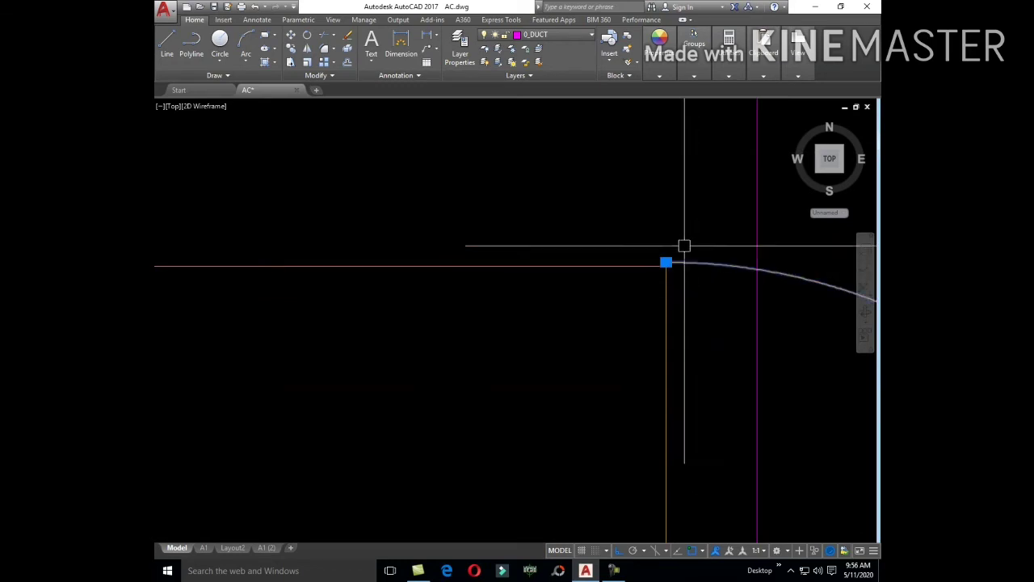
click(649, 283)
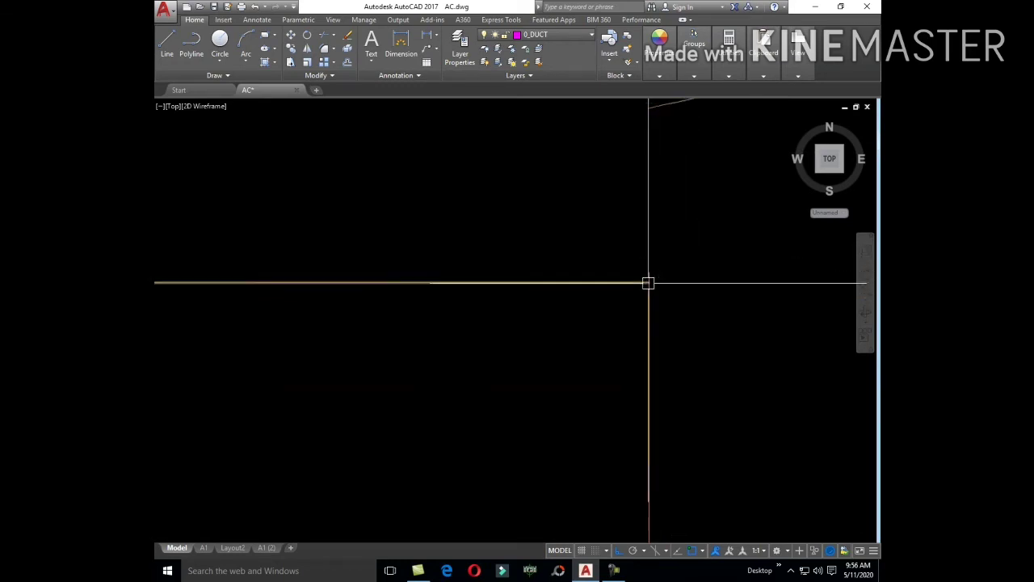
middle_drag(648, 283, 684, 249)
- Extend the duct lines to the boundary, then end the Extend command
scroll(678, 298, down, 3)
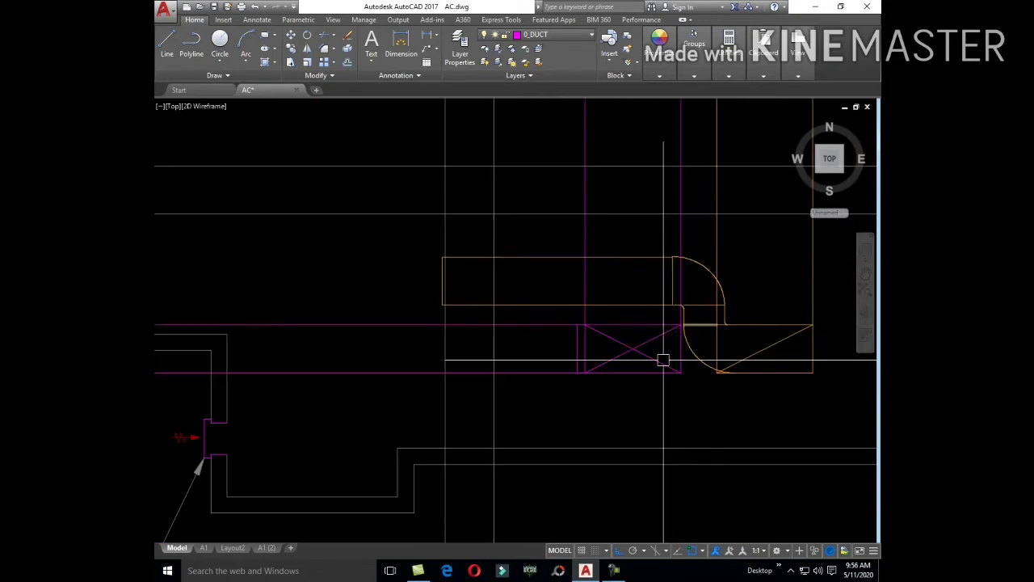
scroll(665, 358, up, 2)
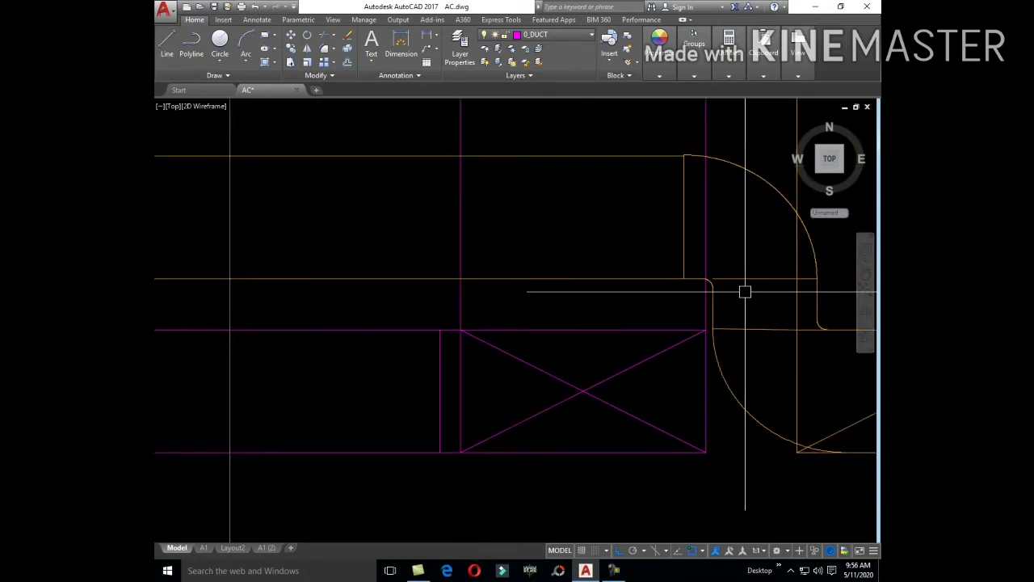
text(Ex)
key(Return)
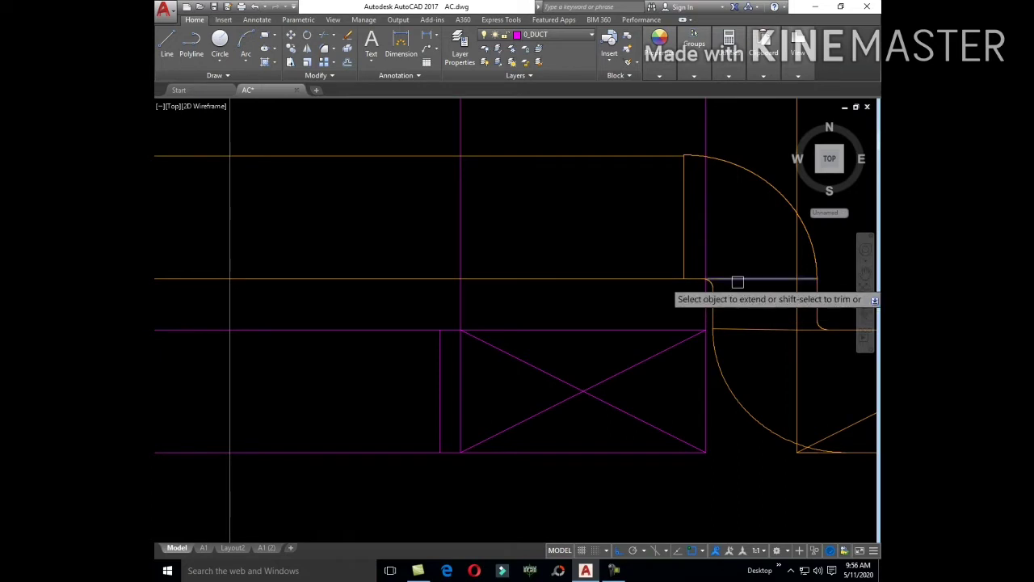
right_click(758, 312)
click(800, 332)
text(M)
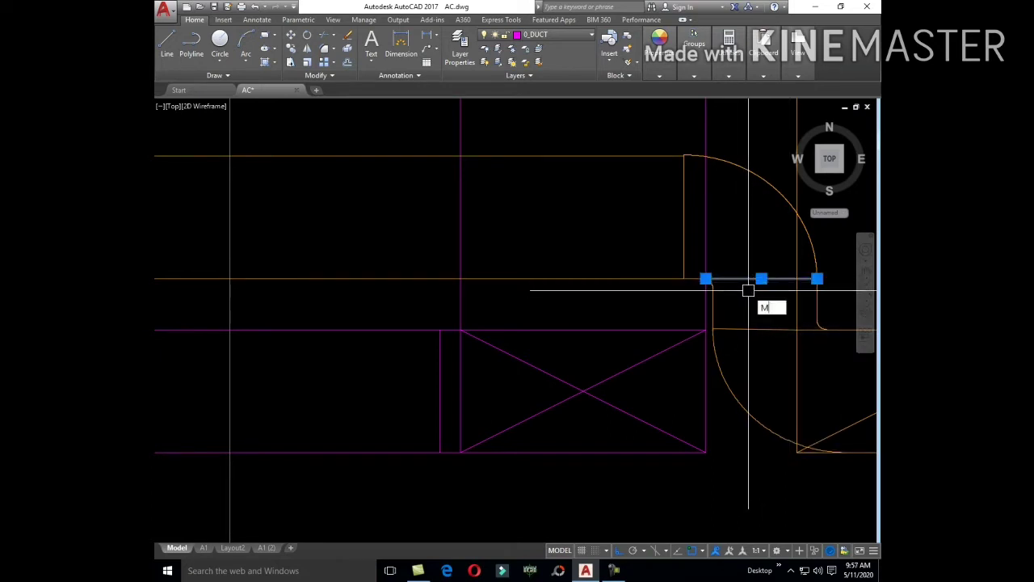
- Move the short duct edge to its new corner position
key(Return)
scroll(706, 291, up, 4)
click(703, 260)
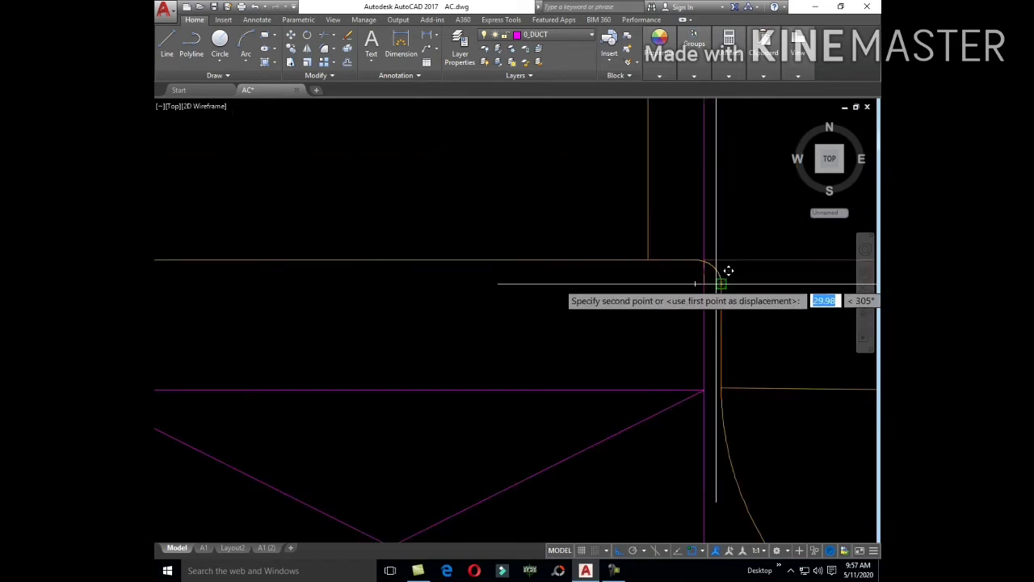
click(700, 292)
scroll(698, 384, down, 3)
scroll(772, 315, up, 2)
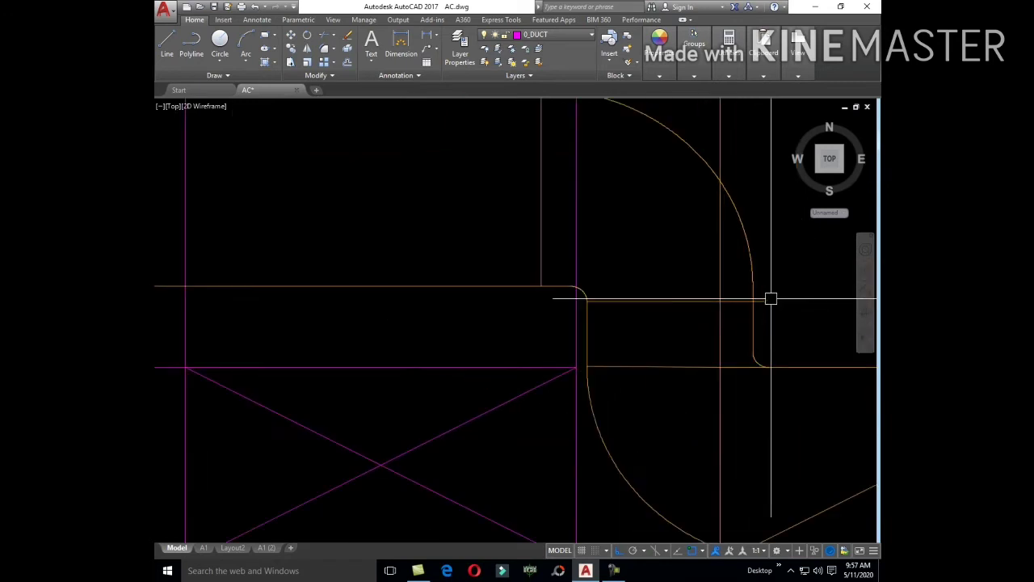
- Trim the horizontal duct line below the elbow
text(tr)
key(Return)
key(Return)
scroll(759, 363, up, 3)
click(738, 363)
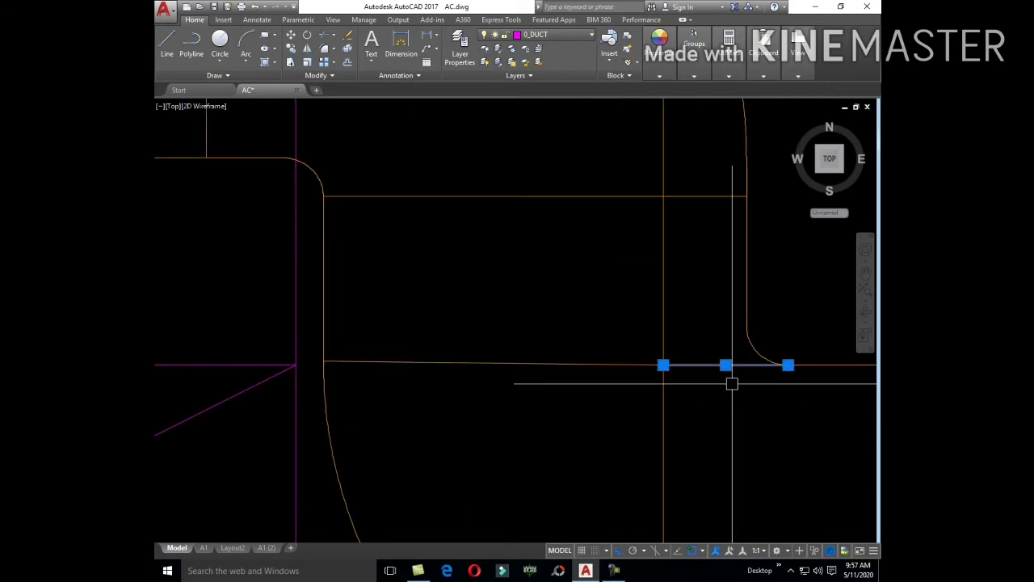
text(L)
- Draw a horizontal line across the duct neck and make it orange like the duct line
key(Return)
click(747, 326)
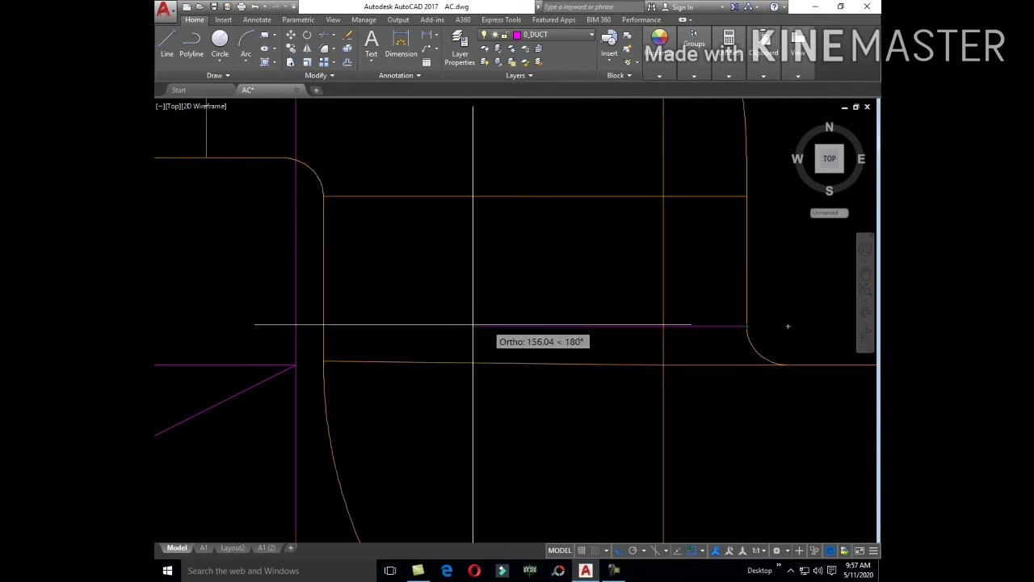
click(321, 326)
key(Return)
text(M)
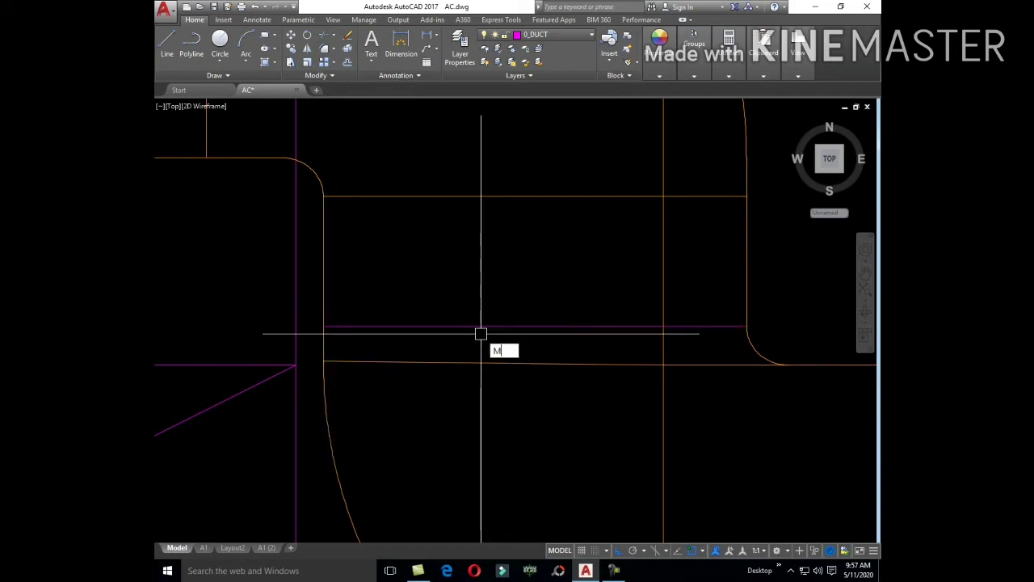
text(a)
key(Return)
click(323, 275)
click(375, 325)
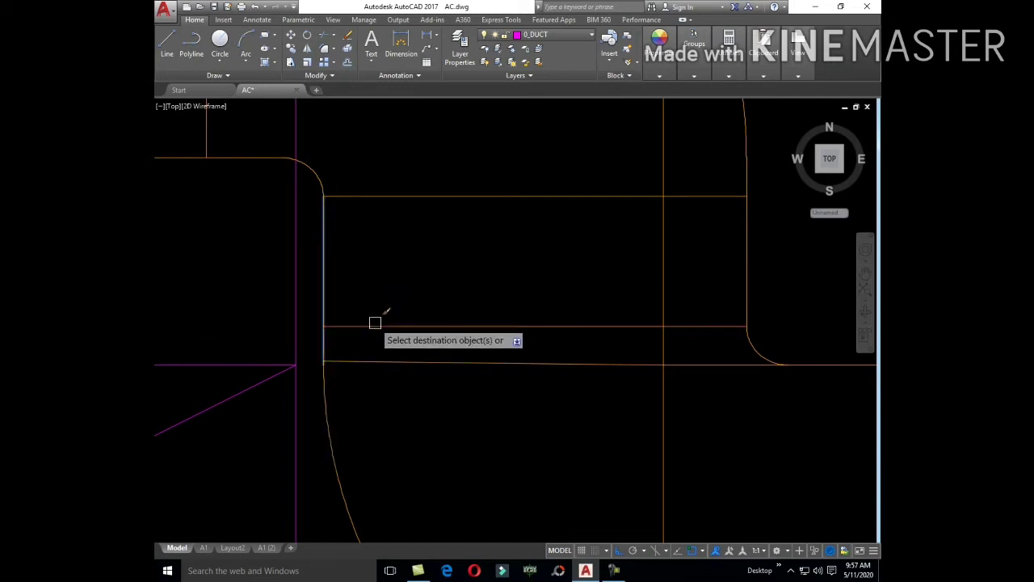
key(Return)
scroll(504, 325, down, 4)
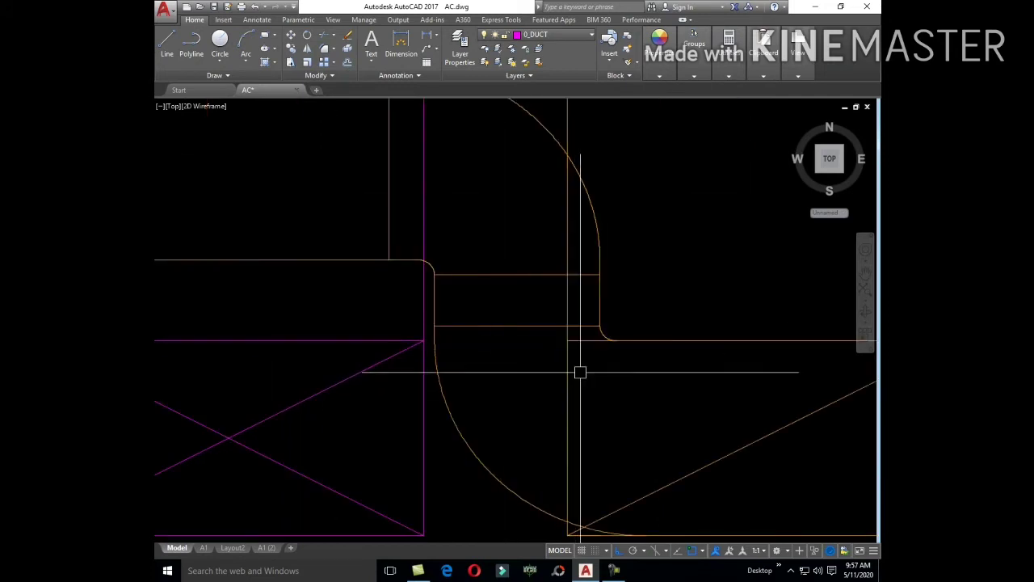
scroll(602, 378, down, 3)
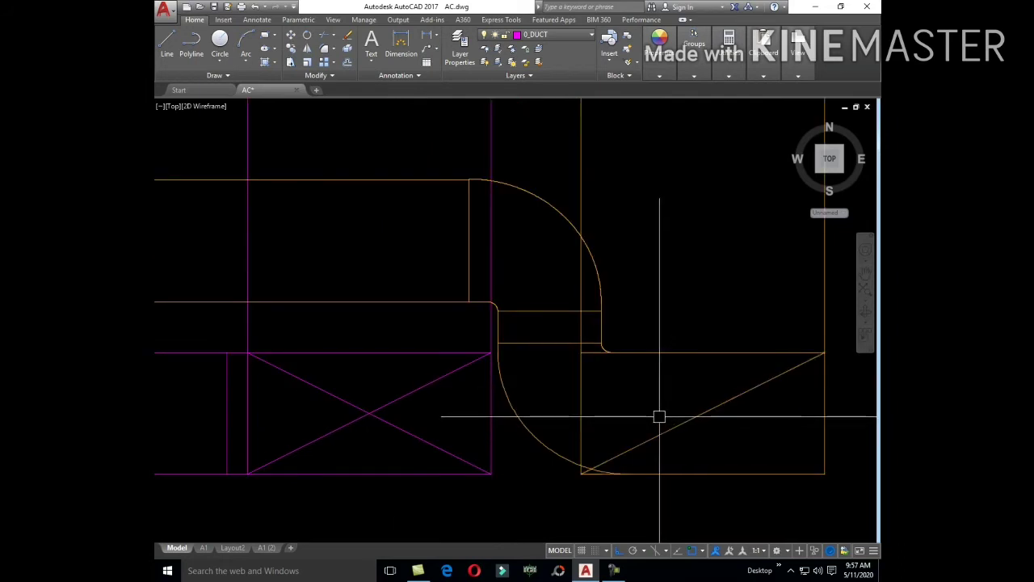
text(L)
- Begin another line, then cancel it without drawing anything
key(Return)
scroll(590, 260, up, 4)
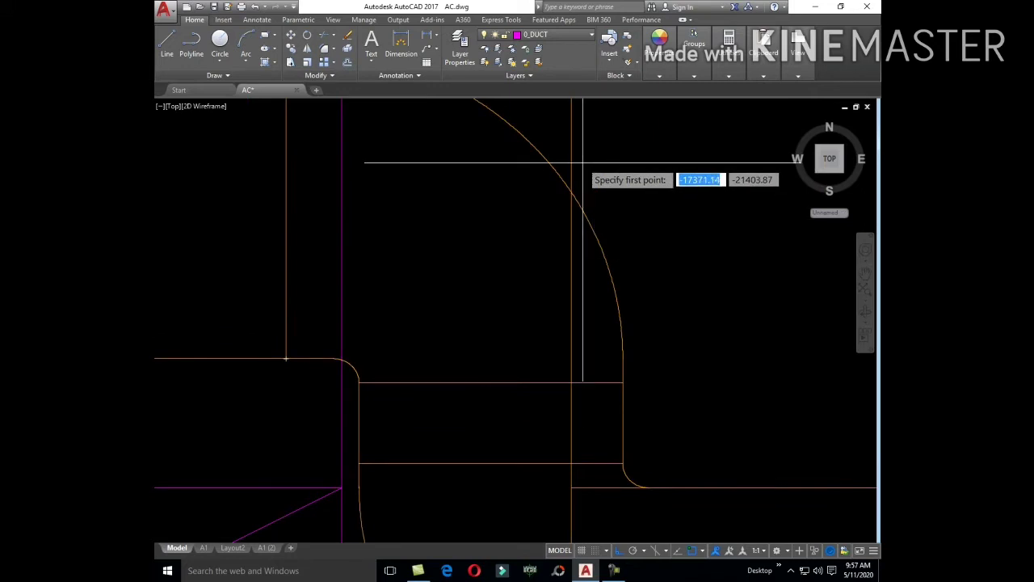
key(Return)
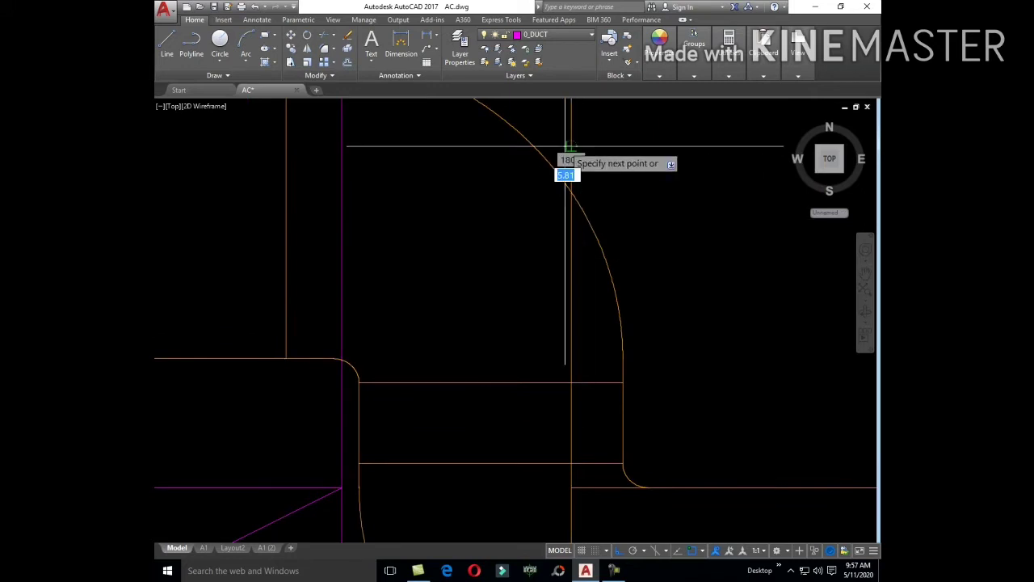
scroll(568, 146, up, 3)
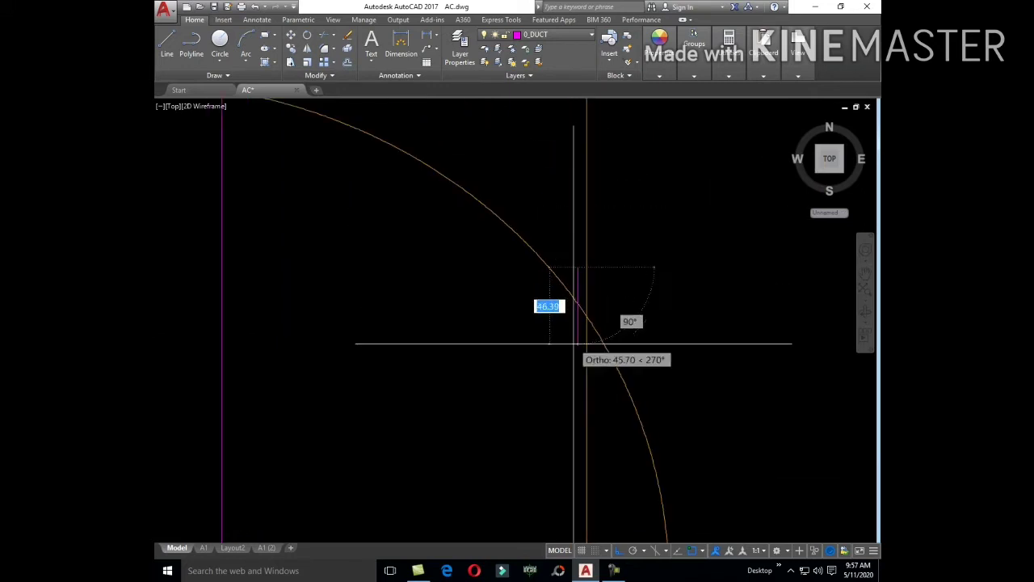
scroll(574, 344, down, 3)
scroll(603, 439, down, 2)
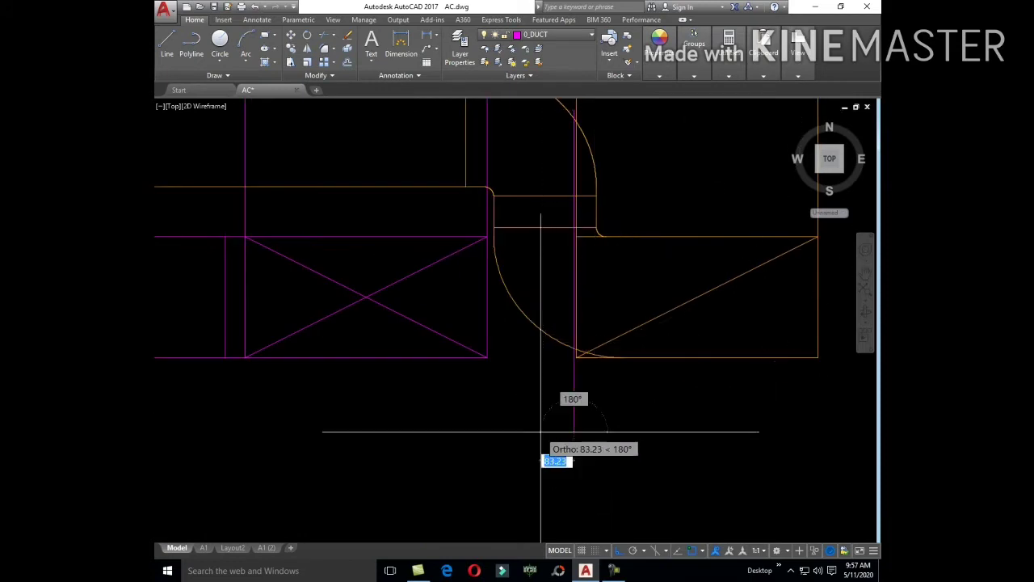
key(Escape)
scroll(558, 387, up, 2)
scroll(607, 304, up, 2)
text(TR)
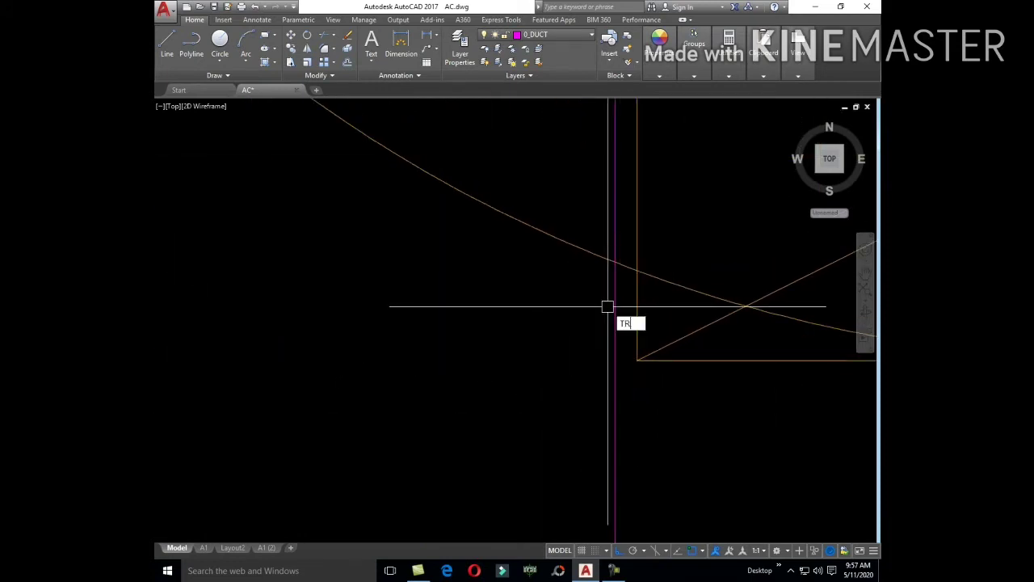
- Trim away the arc segment between the two vertical lines
key(Return)
key(Return)
click(626, 267)
text(EX)
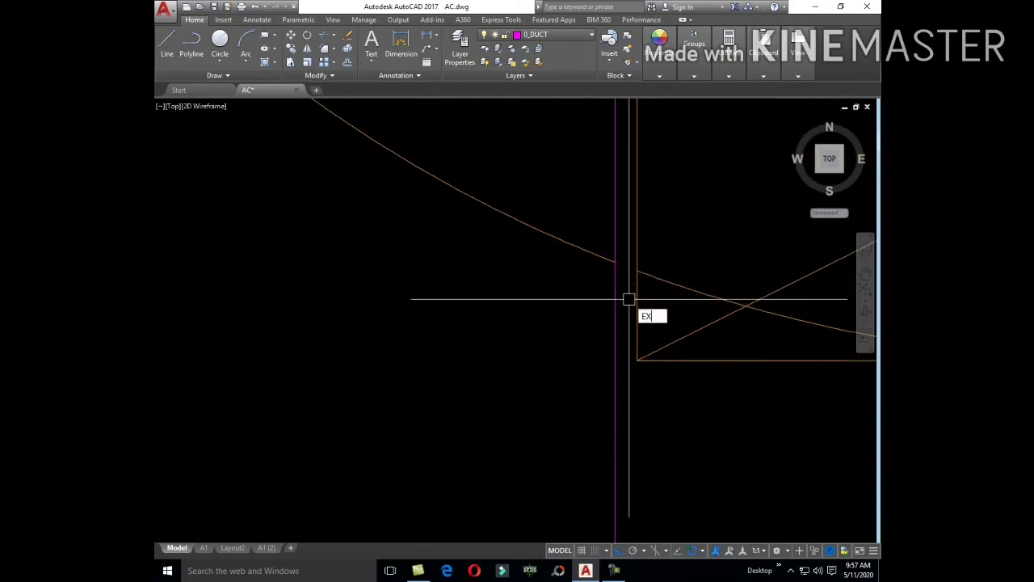
key(Return)
scroll(623, 367, up, 2)
scroll(669, 346, up, 2)
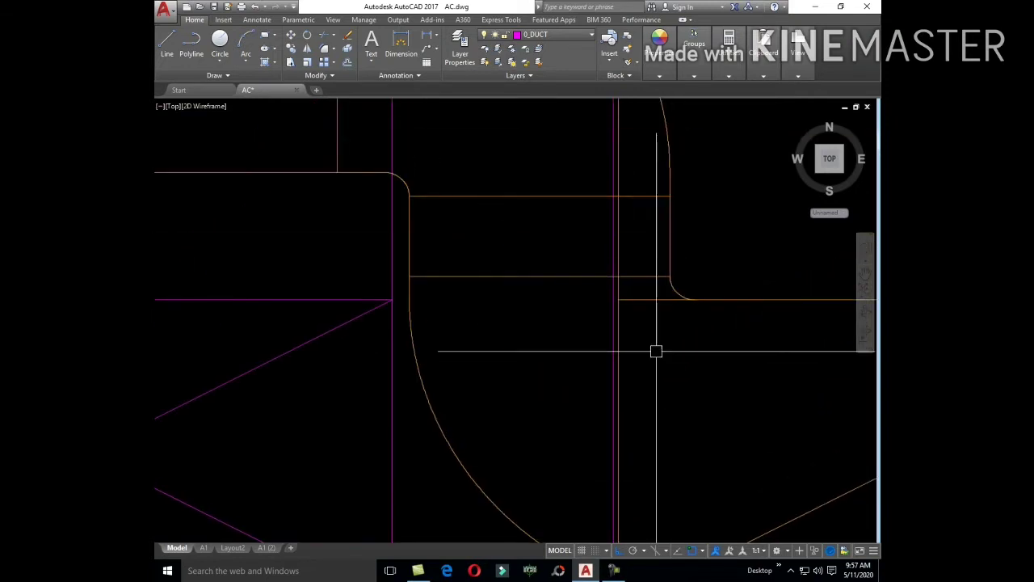
text(TR)
key(Return)
key(Return)
scroll(614, 267, up, 2)
scroll(619, 312, up, 2)
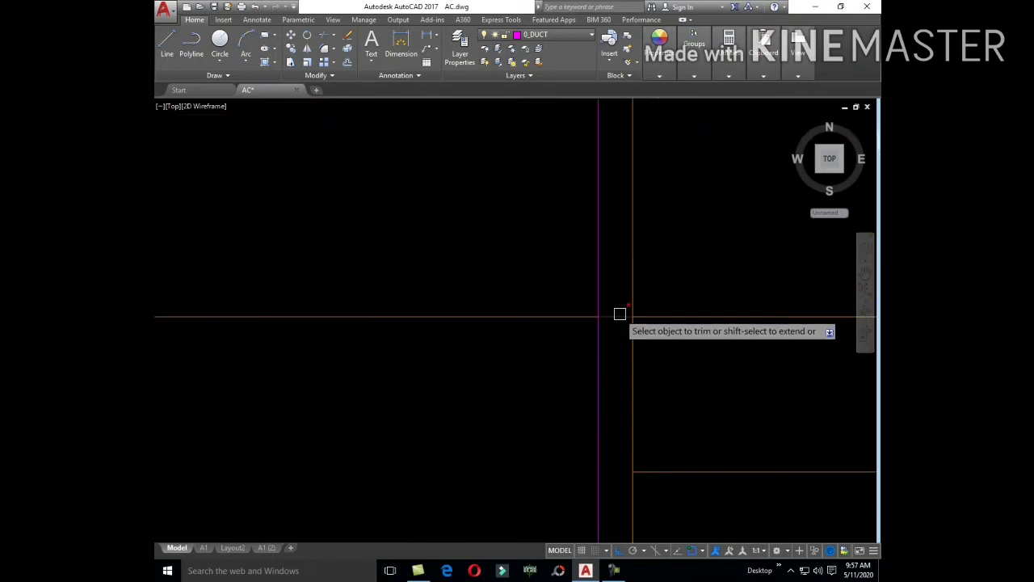
scroll(605, 369, down, 3)
scroll(603, 286, up, 4)
- Run EXTEND (ex) with the large arc brought into view, then end it
key(Escape)
text(ex)
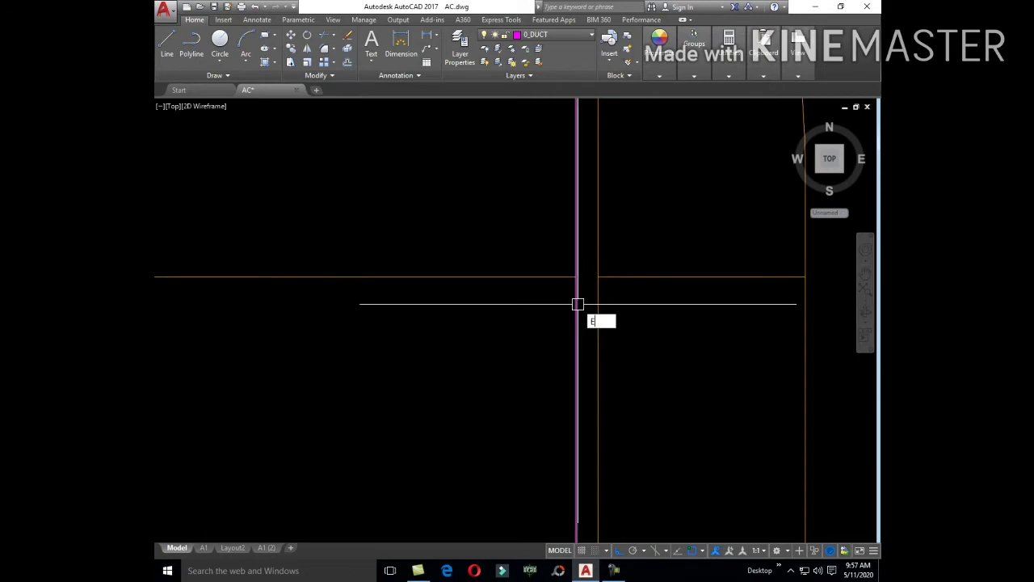
key(Return)
key(Return)
scroll(567, 278, down, 3)
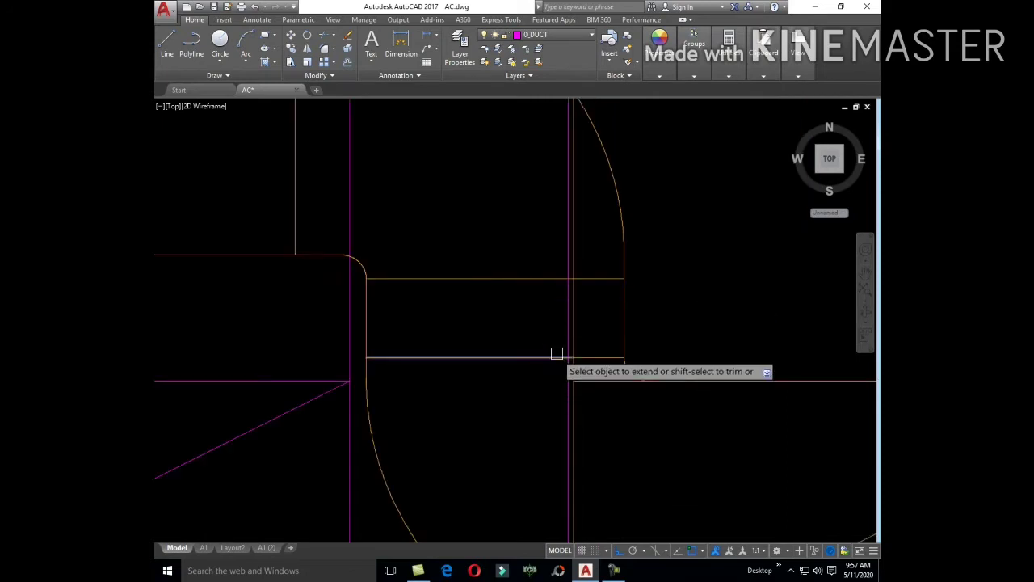
middle_drag(571, 201, 586, 345)
scroll(586, 345, up, 5)
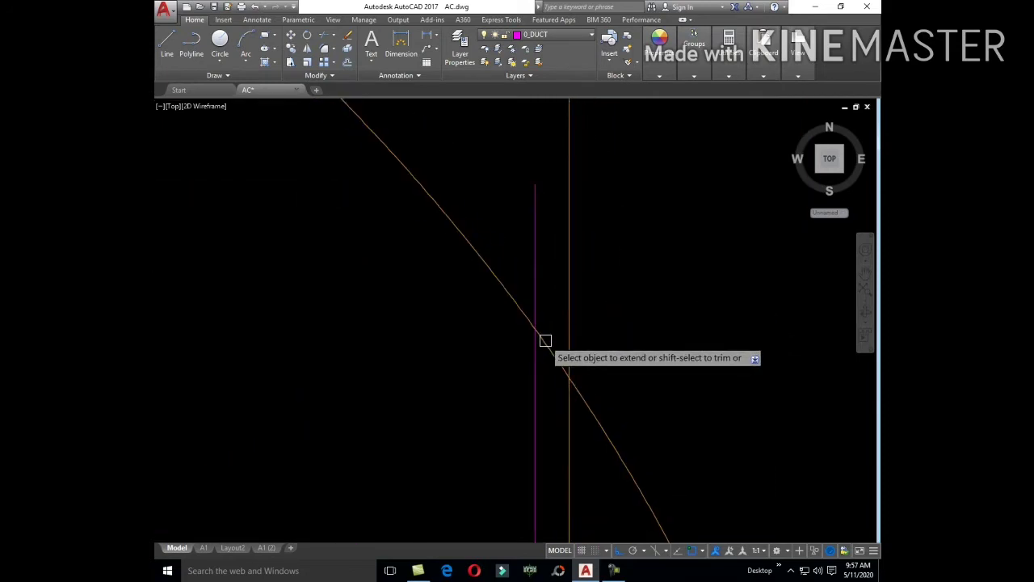
key(Escape)
- Trim the diagonal between the verticals and extend it to the magenta vertical line
key(Return)
click(545, 343)
key(Escape)
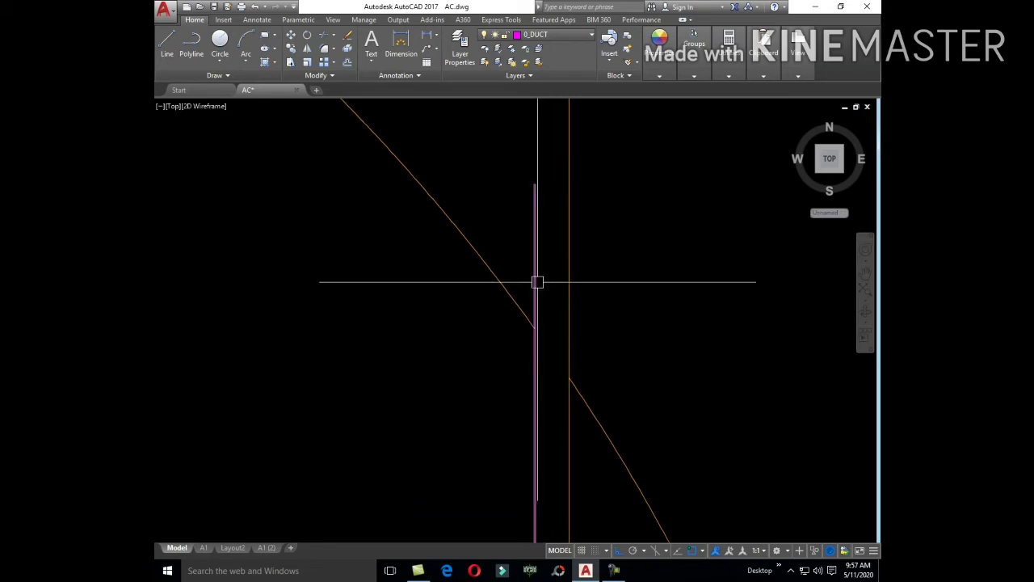
click(535, 278)
text(e)
key(Return)
key(Escape)
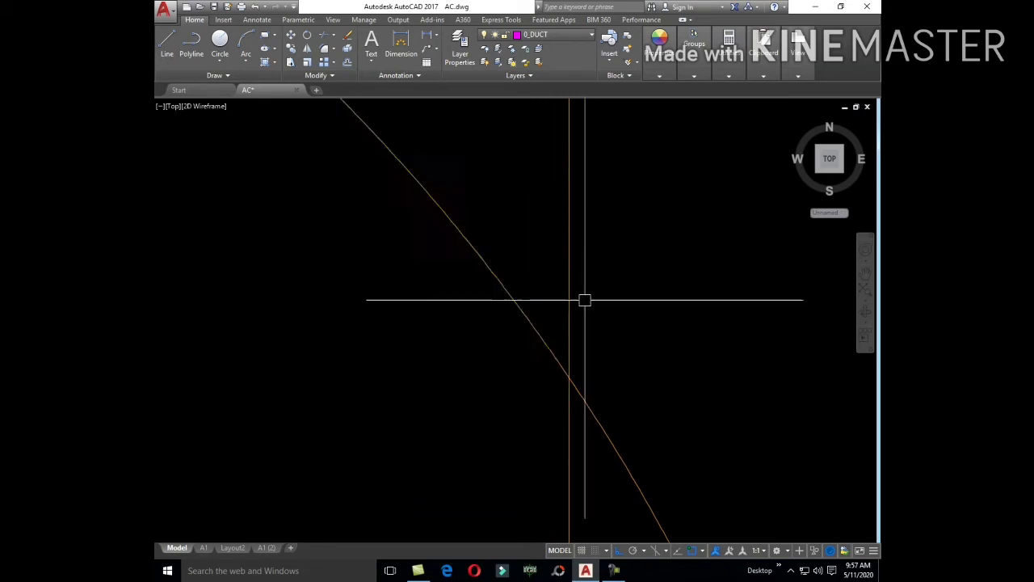
scroll(584, 300, down, 4)
scroll(667, 400, up, 4)
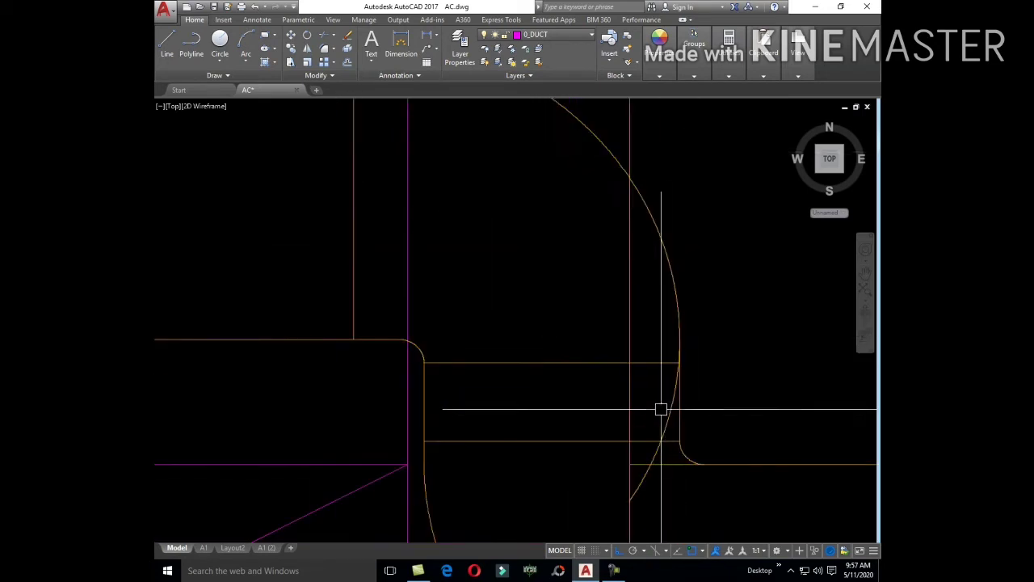
text(TR)
- Trim the excess part of the elbow arc at the duct corner
key(Return)
key(Return)
click(669, 411)
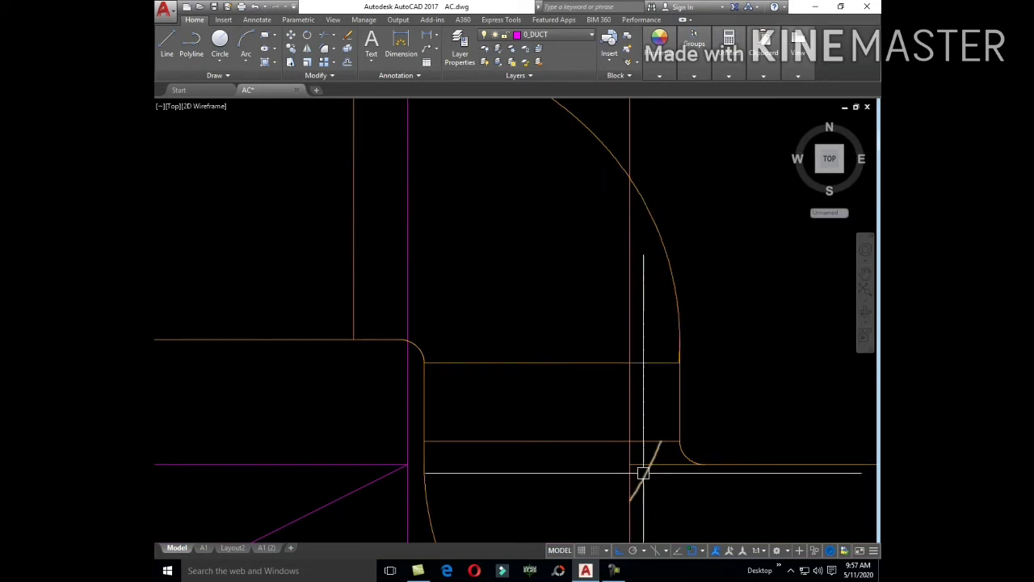
scroll(699, 457, down, 2)
scroll(682, 277, down, 1)
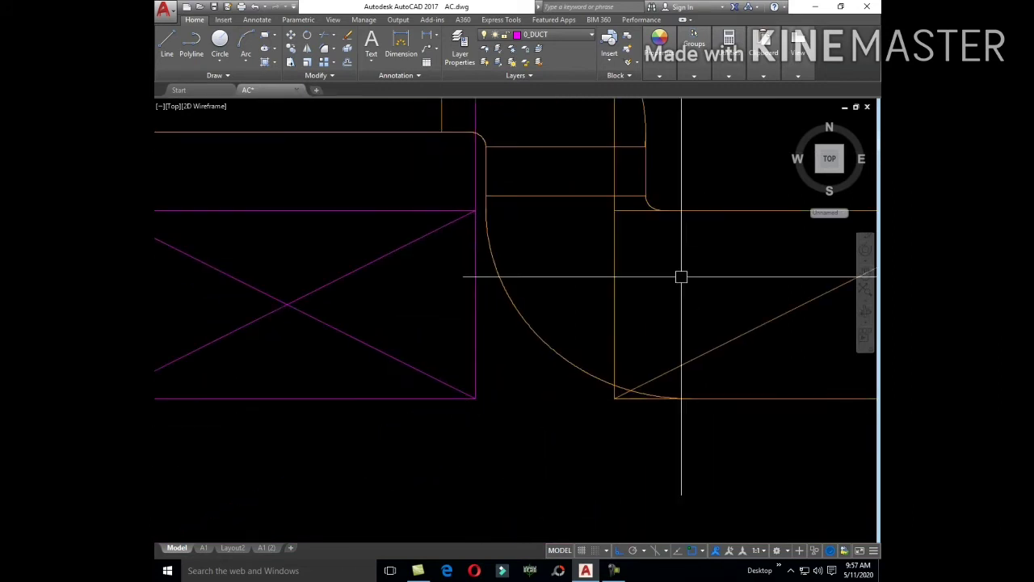
- Select the short corner lines and set their colour to grey 99,100,102
click(625, 386)
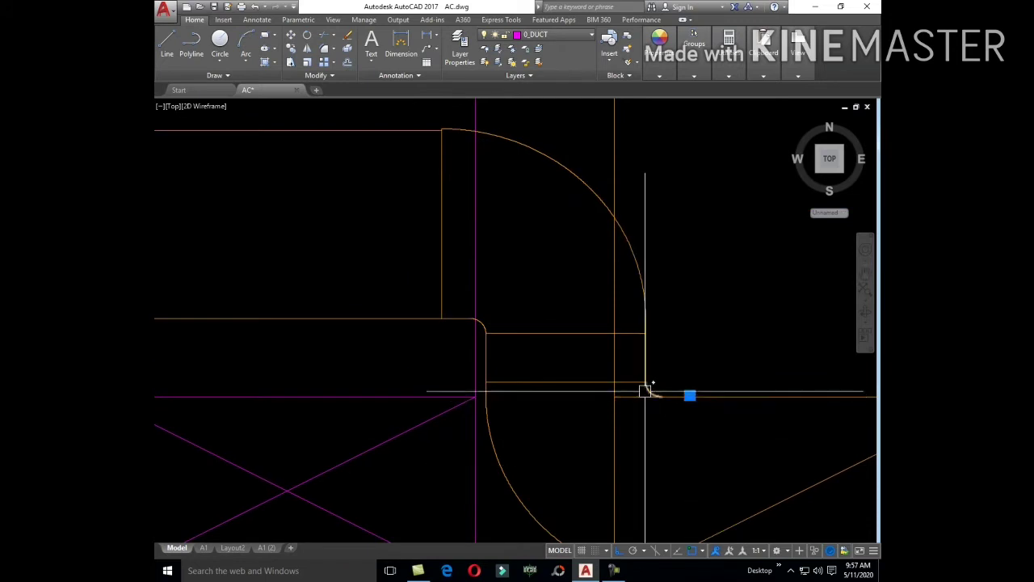
scroll(651, 384, up, 4)
middle_drag(624, 368, 652, 421)
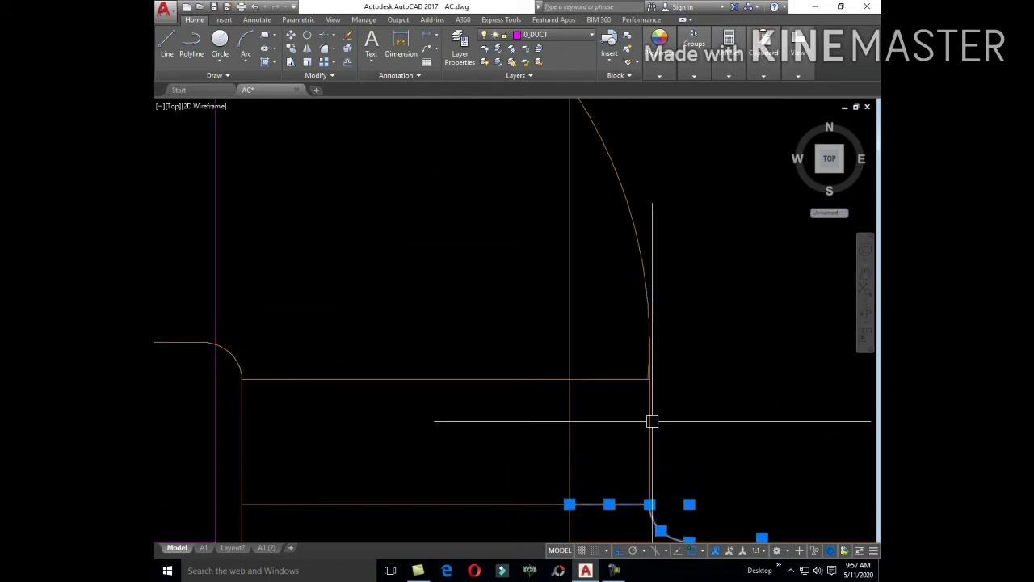
scroll(643, 431, down, 4)
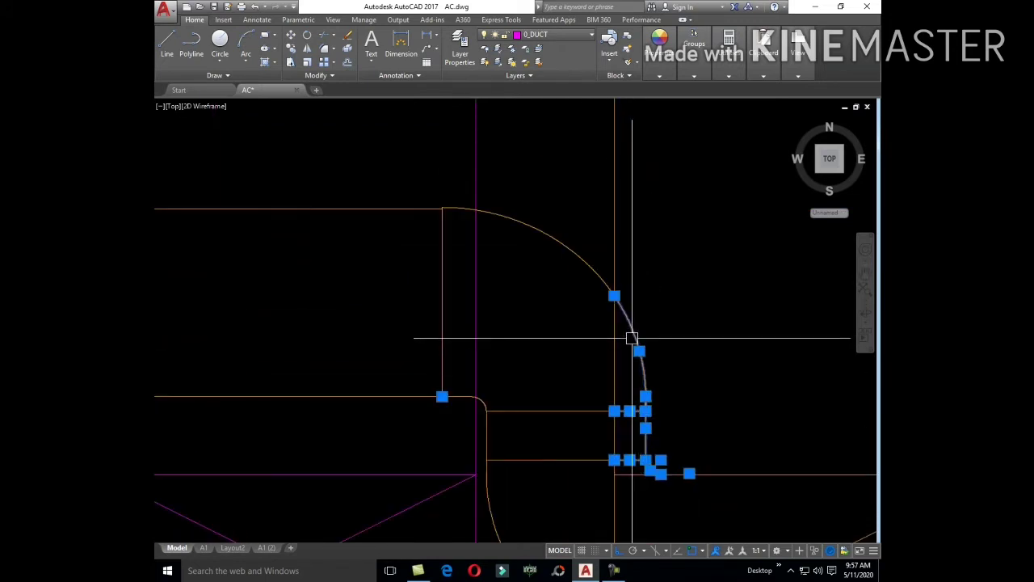
click(659, 48)
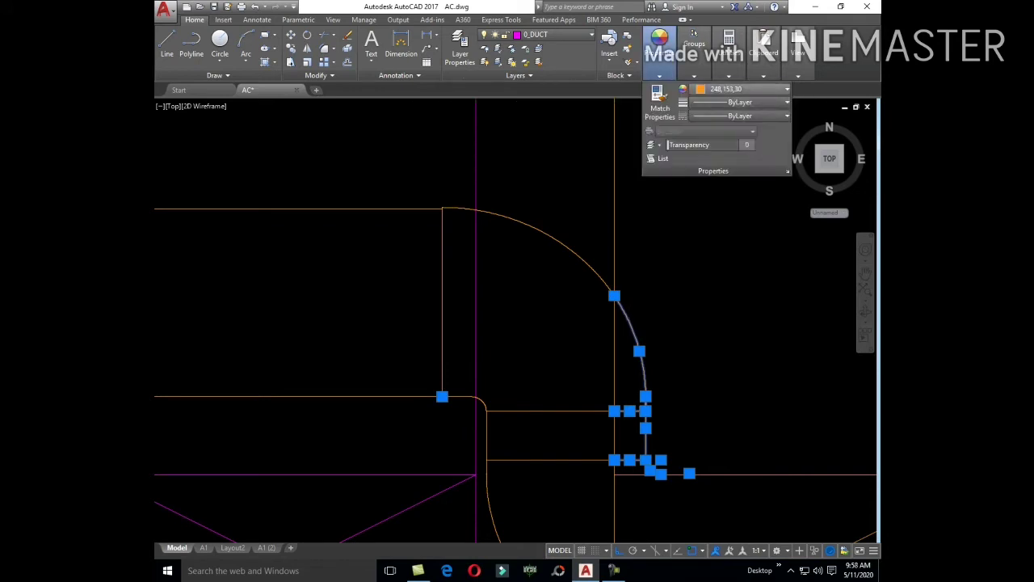
click(743, 89)
scroll(711, 311, down, 1)
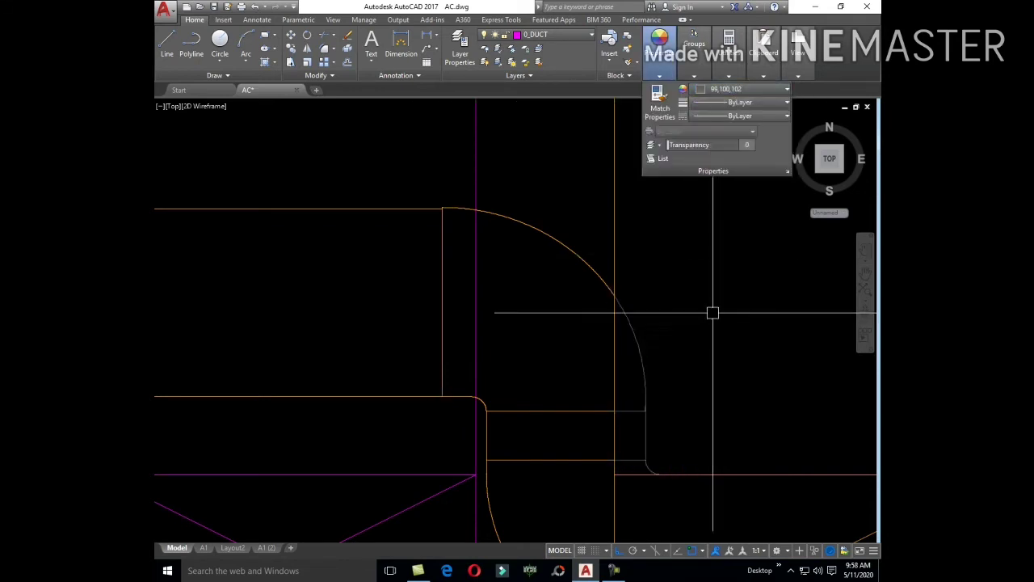
scroll(693, 284, down, 4)
- Extend the upper and lower branch duct lines further left
scroll(536, 353, up, 1)
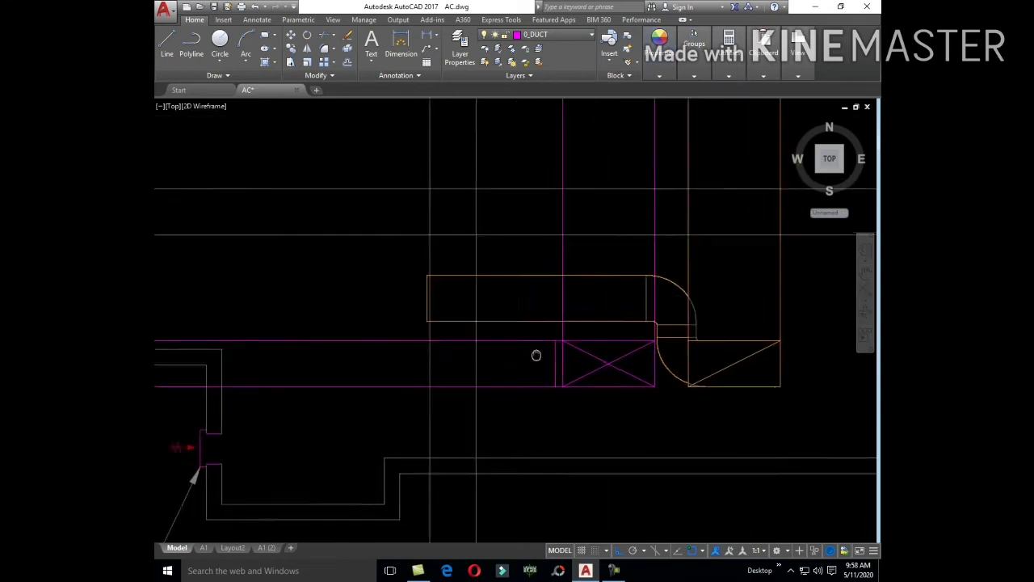
scroll(604, 376, up, 2)
scroll(604, 371, up, 1)
scroll(603, 371, down, 2)
scroll(589, 376, down, 2)
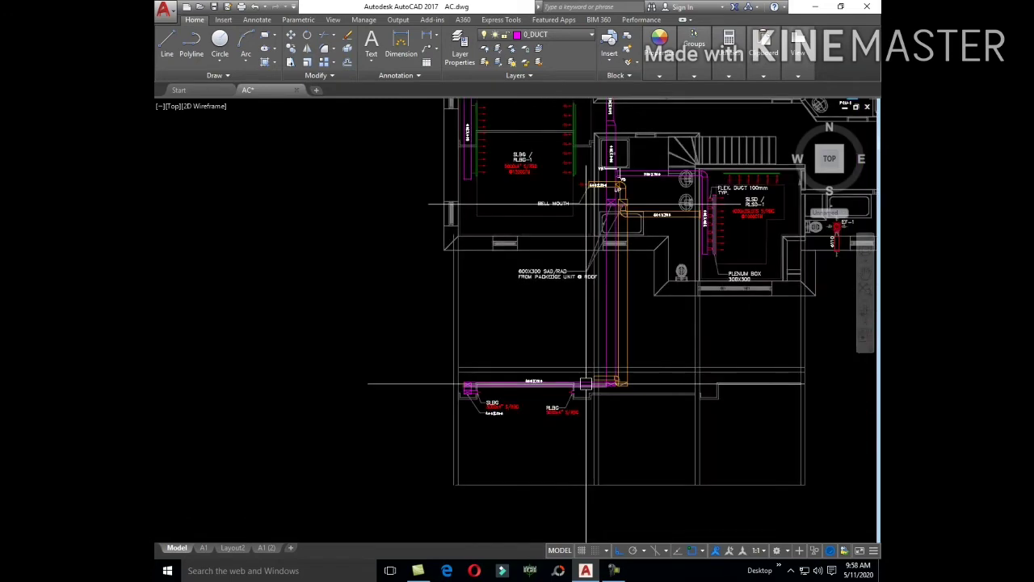
key(l)
key(Return)
scroll(589, 307, up, 3)
scroll(594, 188, up, 3)
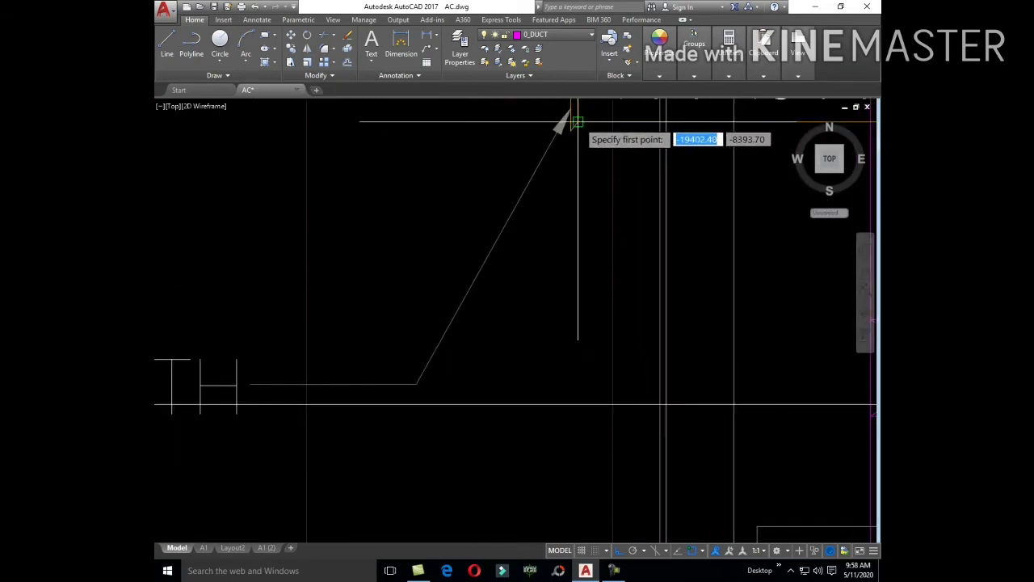
click(588, 254)
scroll(612, 462, down, 4)
middle_drag(612, 462, 612, 294)
scroll(681, 352, down, 1)
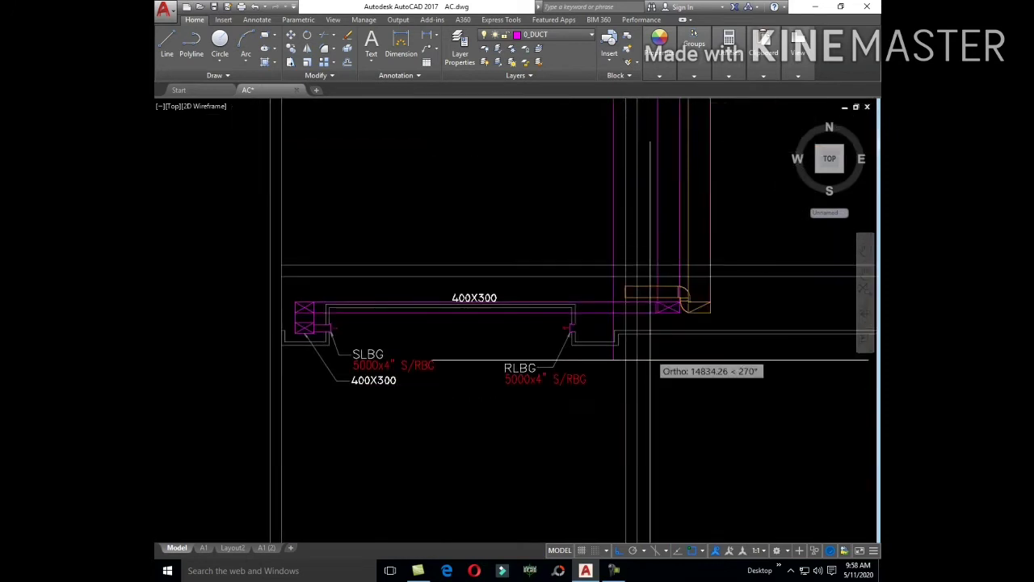
scroll(658, 303, up, 2)
scroll(615, 258, up, 2)
key(Escape)
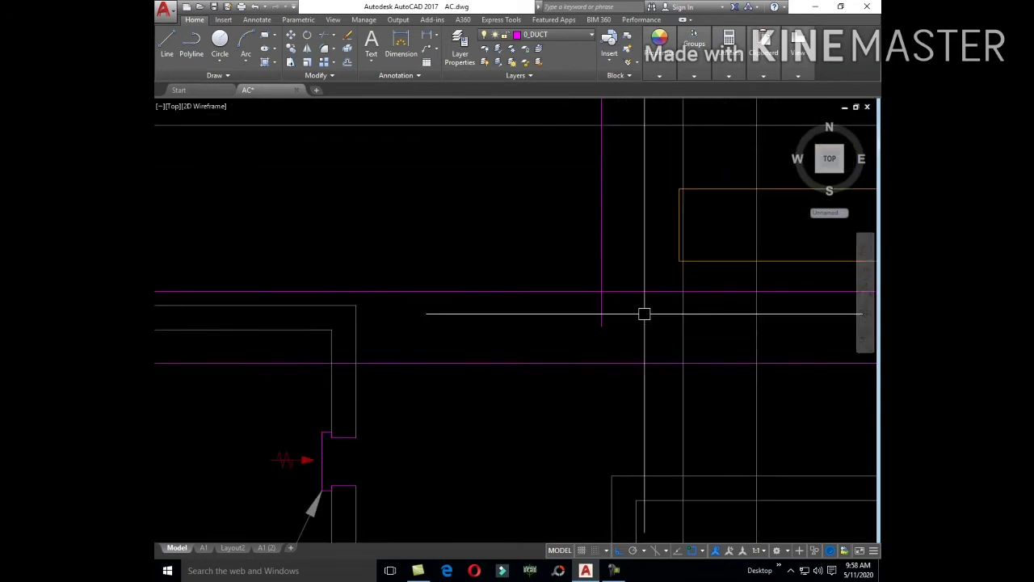
text(EX)
key(Return)
key(Return)
click(697, 190)
click(702, 261)
text(REC)
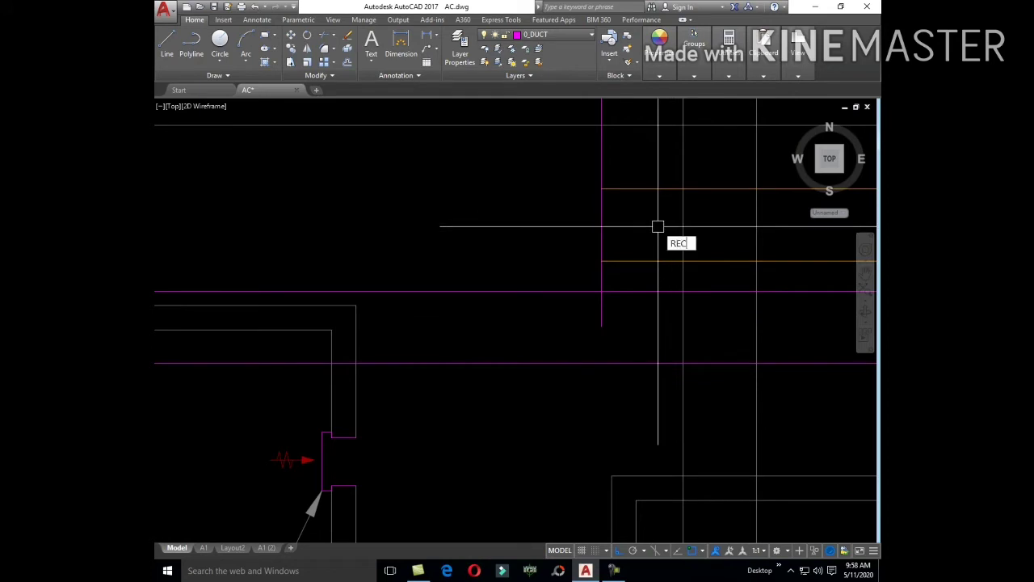
- Draw a tall narrow collar rectangle and move it against the duct end
key(Return)
scroll(599, 194, up, 3)
click(578, 161)
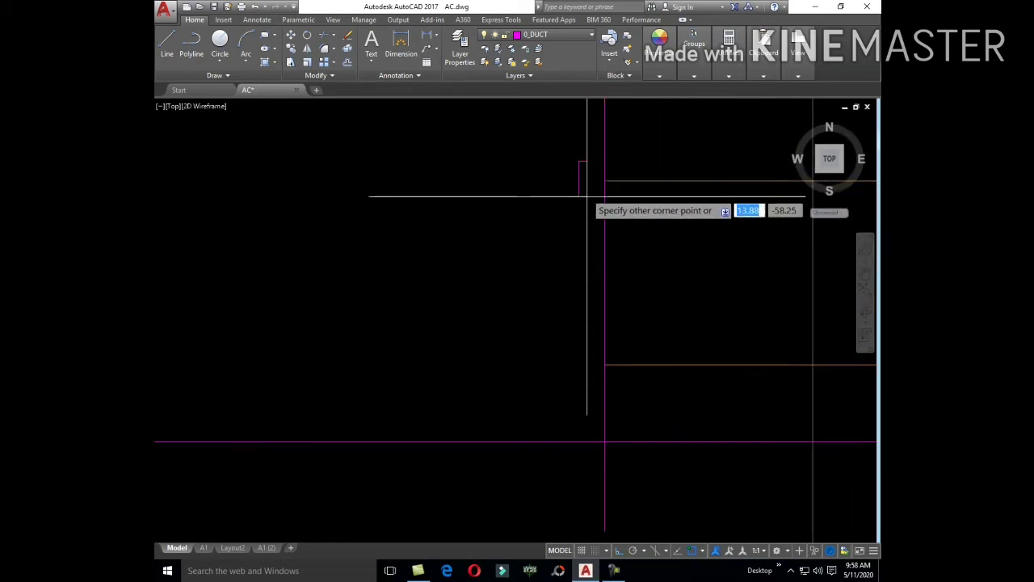
click(592, 376)
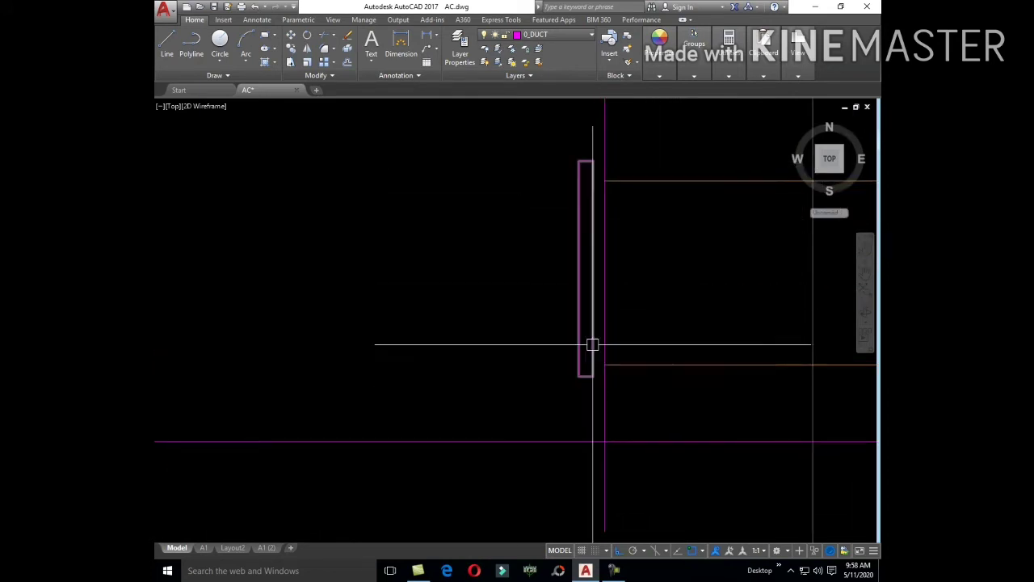
text(m)
key(Return)
click(585, 268)
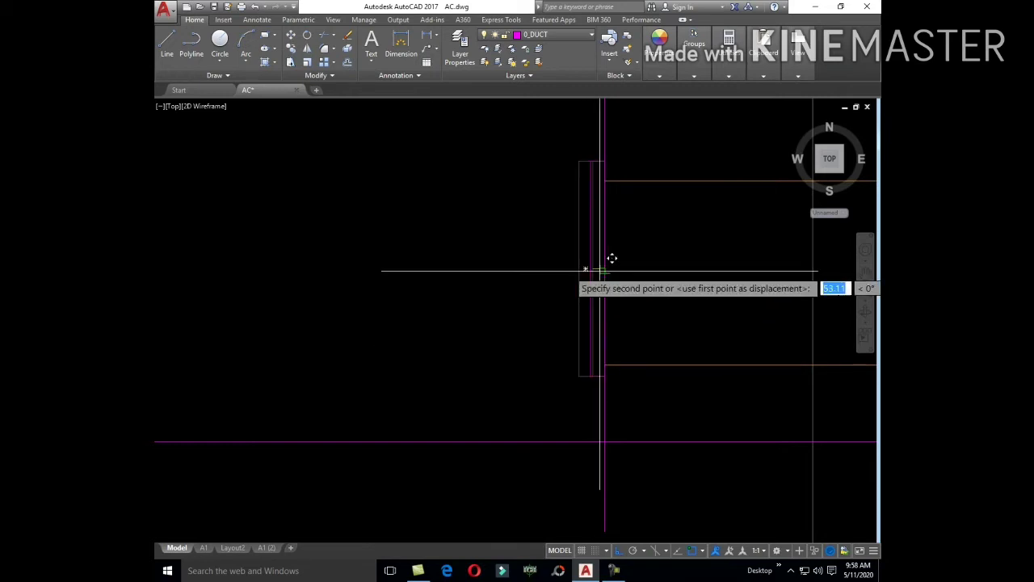
click(604, 269)
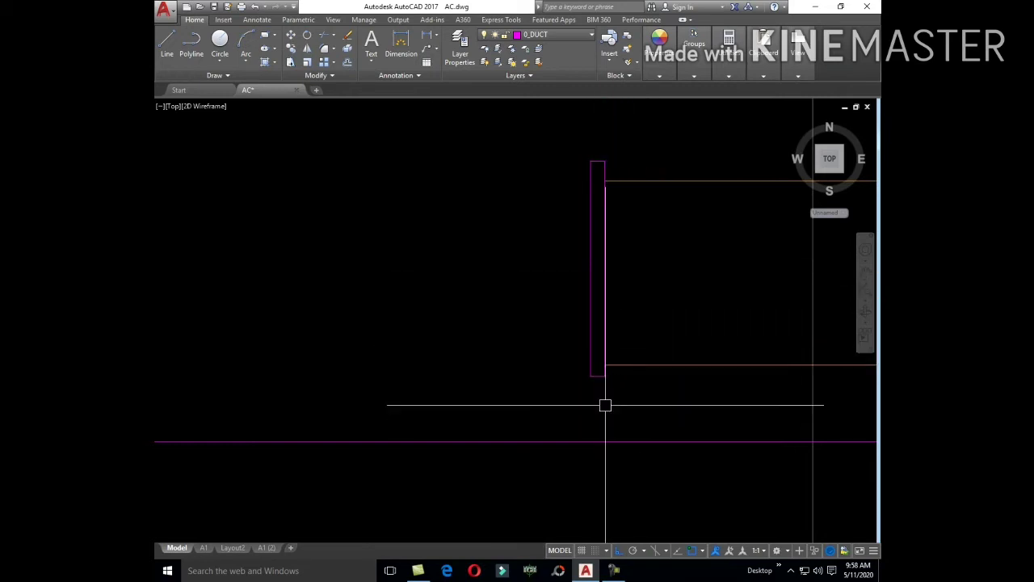
- Draw a diagonal flare line from the collar corner to the duct edge, then trim overlaps
text(l)
key(Return)
scroll(610, 371, up, 4)
click(560, 385)
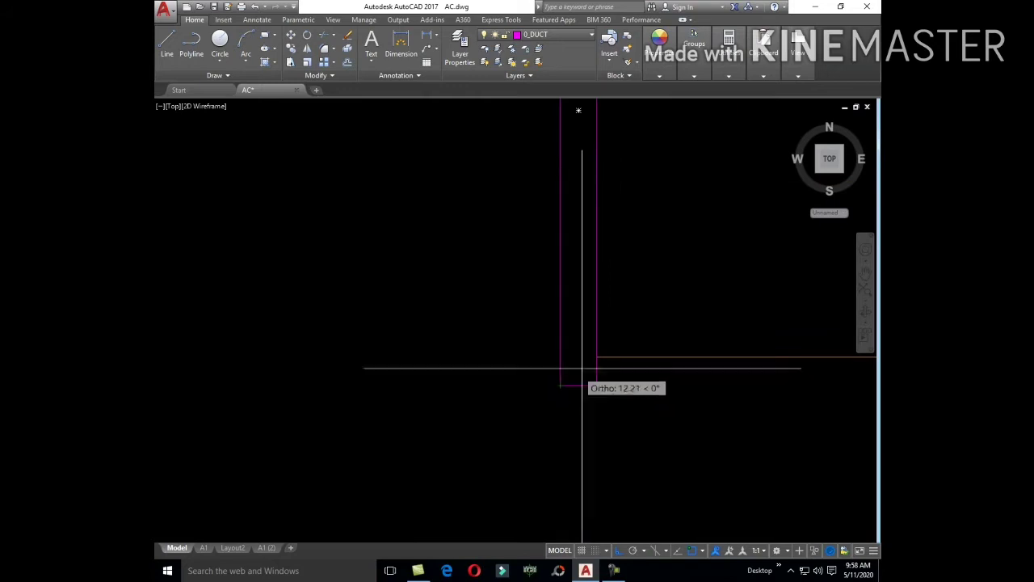
scroll(597, 356, down, 4)
scroll(607, 221, up, 2)
scroll(604, 189, up, 2)
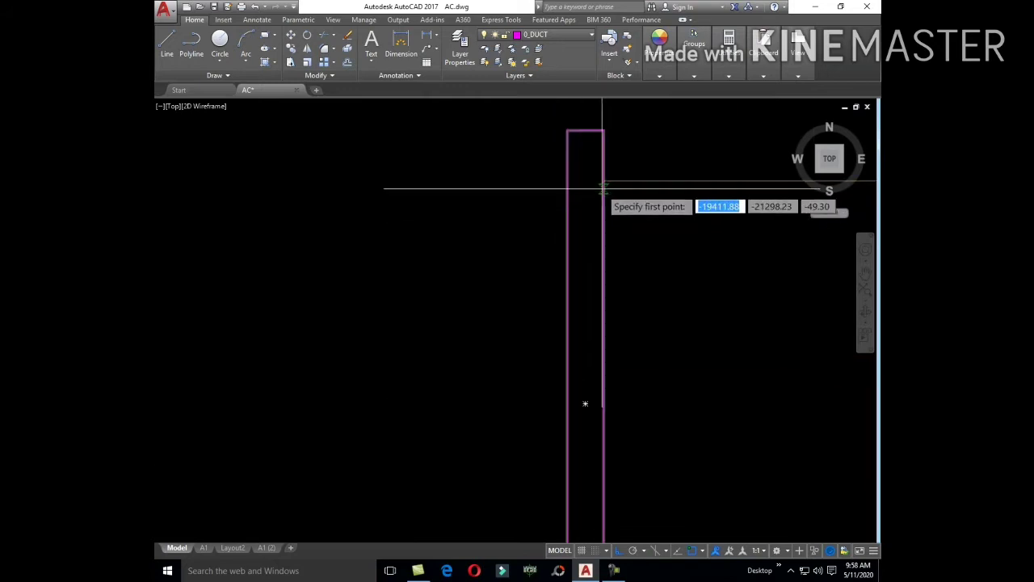
key(F8)
click(568, 130)
key(Return)
text(tr)
key(Return)
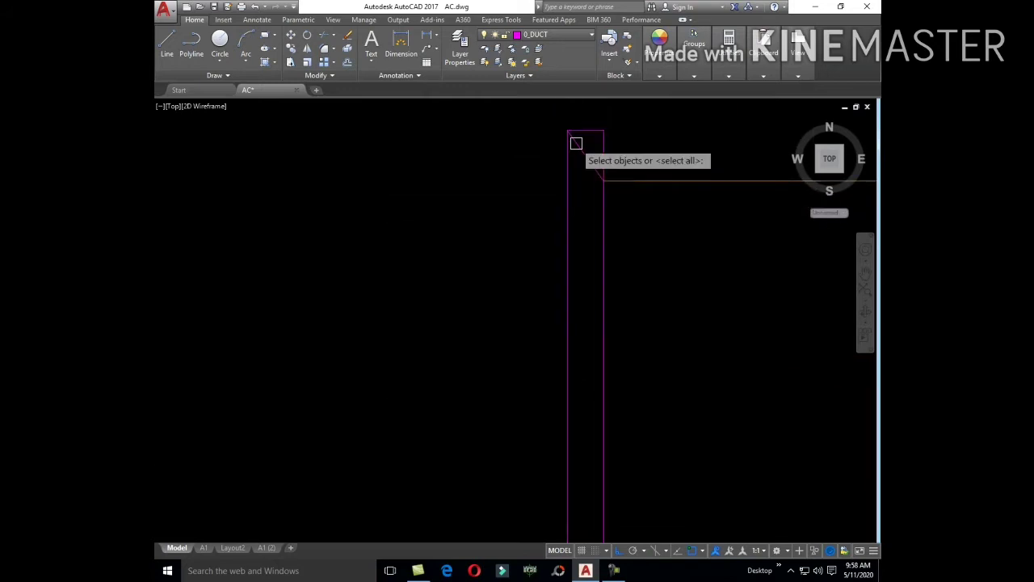
key(Return)
scroll(618, 218, down, 3)
scroll(638, 291, up, 2)
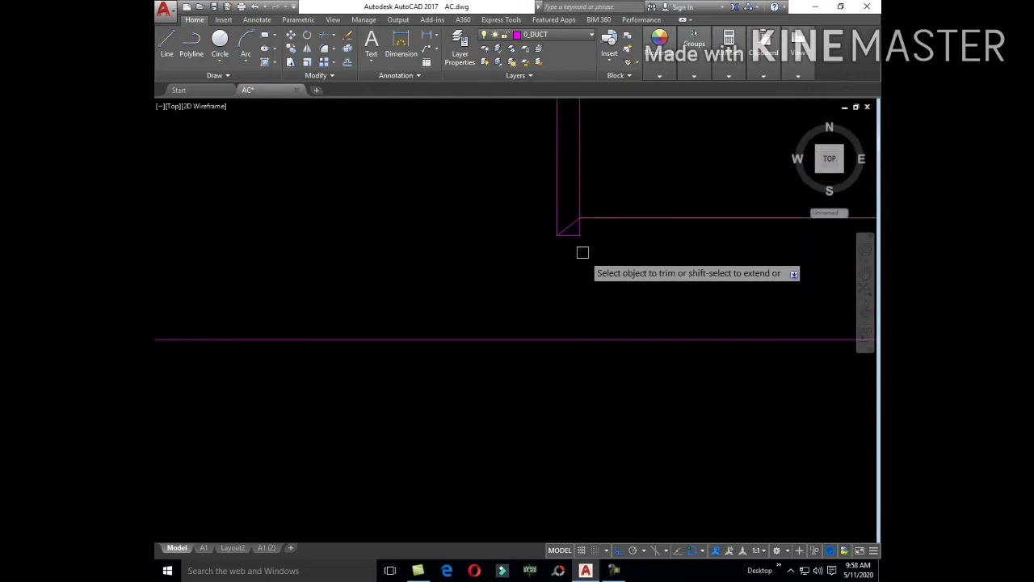
scroll(581, 235, down, 3)
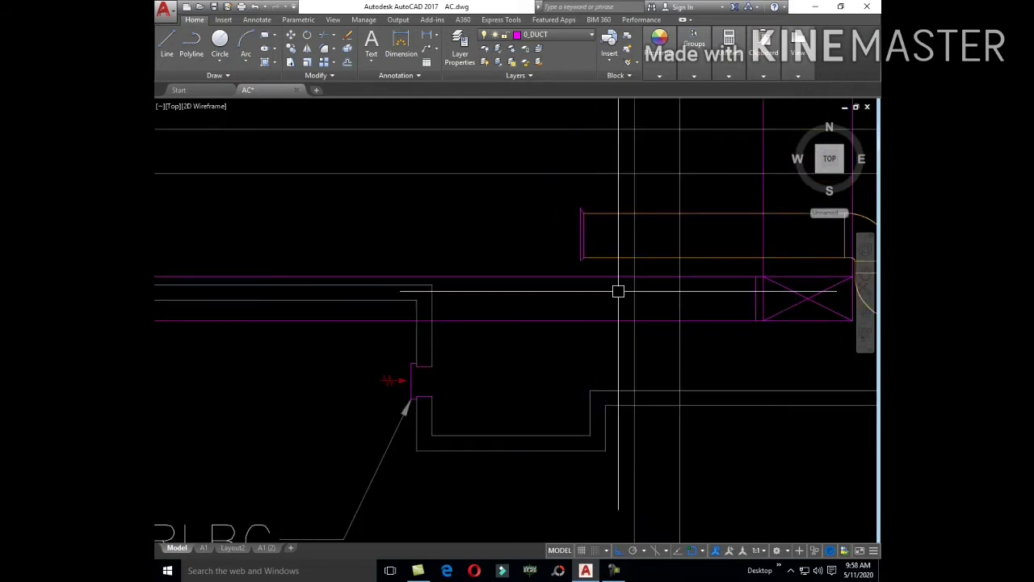
text(MA)
- Match the duct line's properties onto the new collar lines
key(Return)
click(619, 259)
click(565, 201)
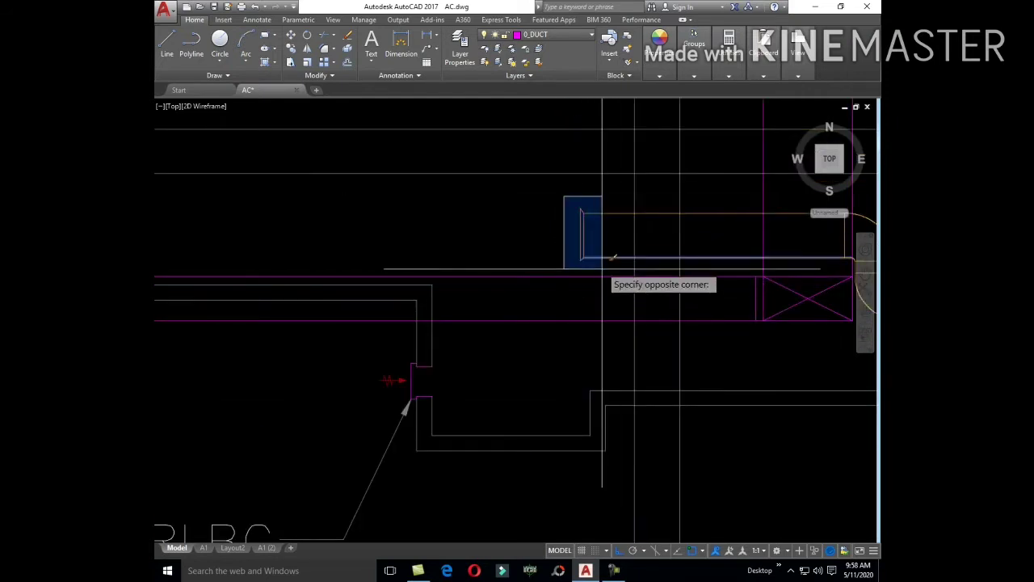
click(581, 284)
scroll(581, 284, down, 2)
scroll(670, 358, up, 5)
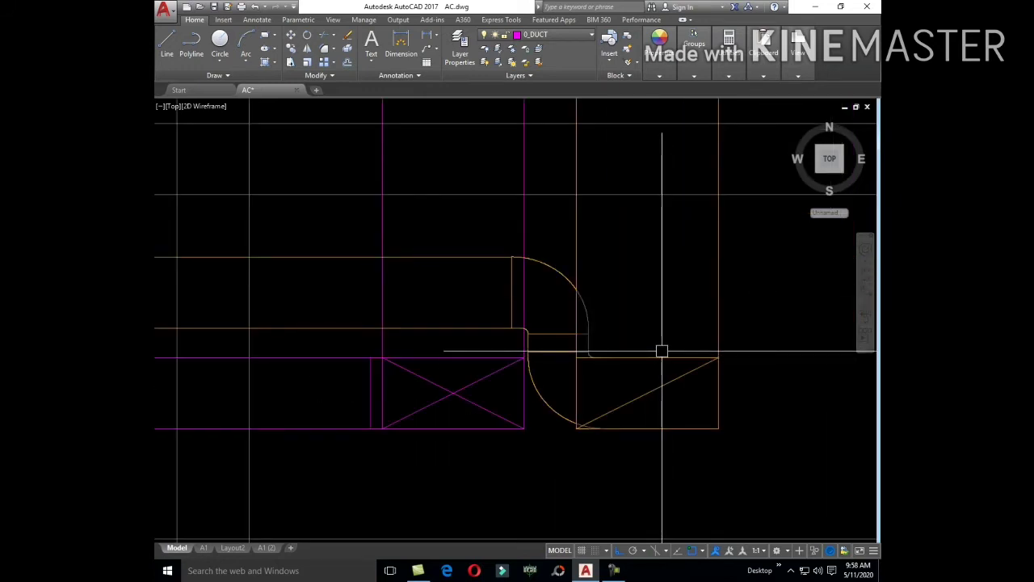
scroll(668, 341, down, 3)
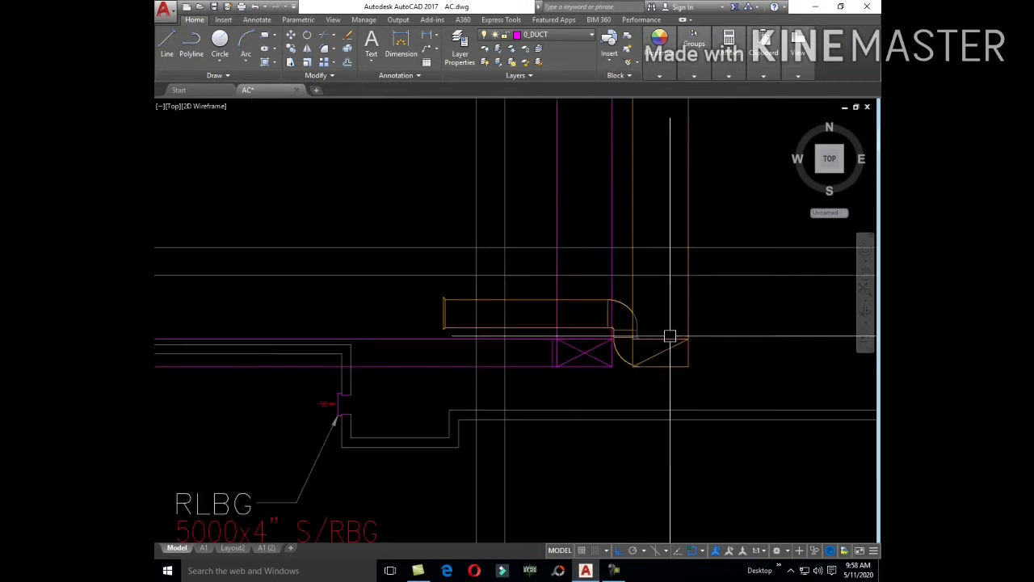
scroll(589, 375, up, 3)
- Erase the X from the duct box and start a horizontal line from its left edge
click(556, 311)
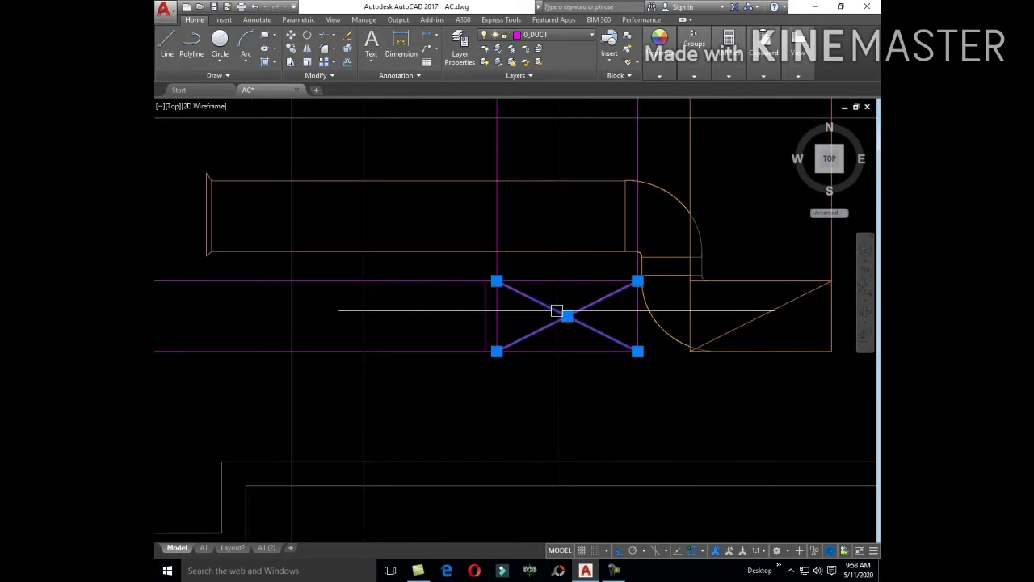
key(l)
key(Return)
scroll(557, 310, up, 2)
scroll(531, 307, up, 2)
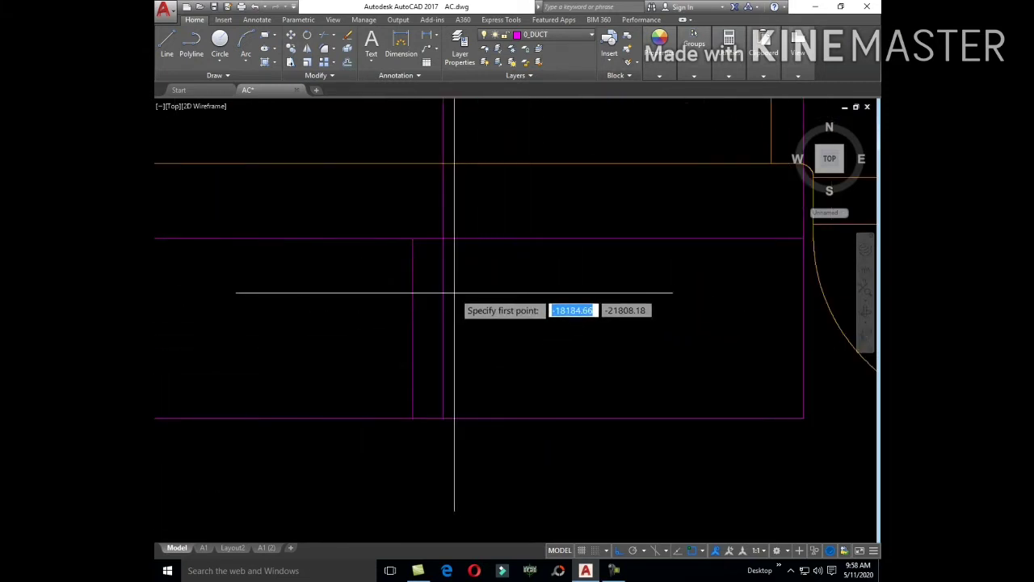
click(443, 288)
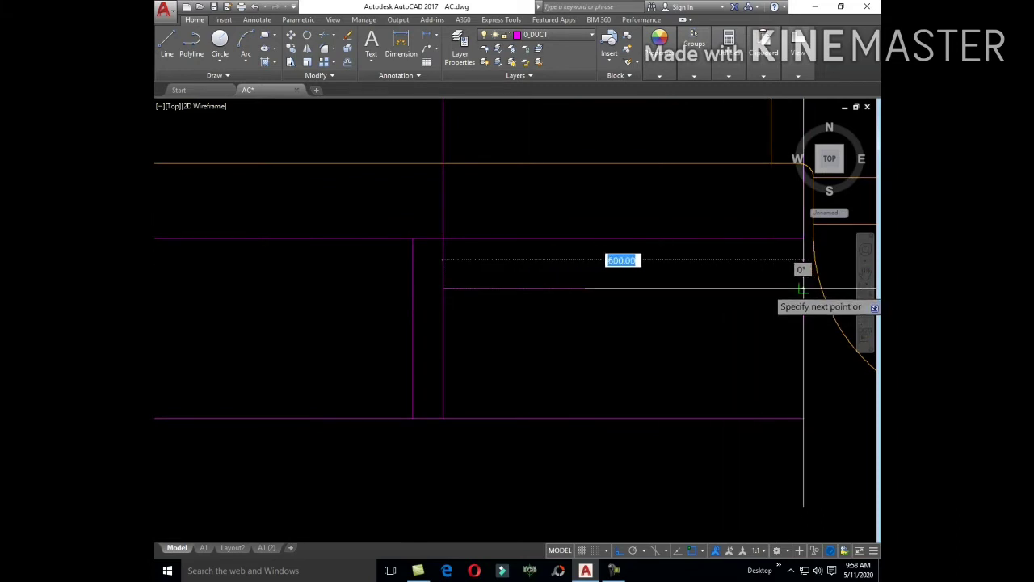
scroll(606, 340, down, 4)
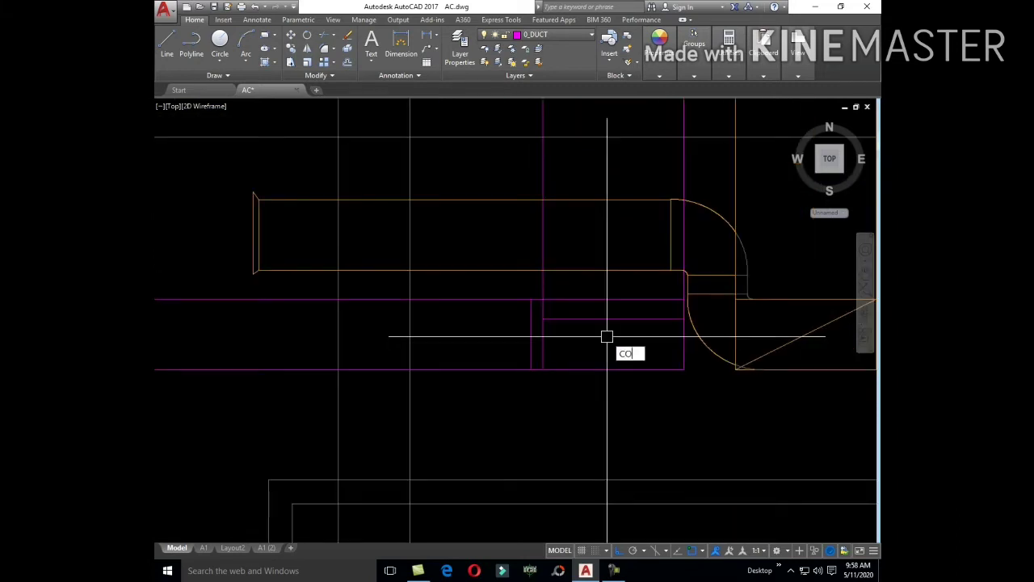
- Copy the horizontal magenta line downward repeatedly to form a closely spaced stack
key(Return)
click(609, 321)
scroll(614, 323, up, 2)
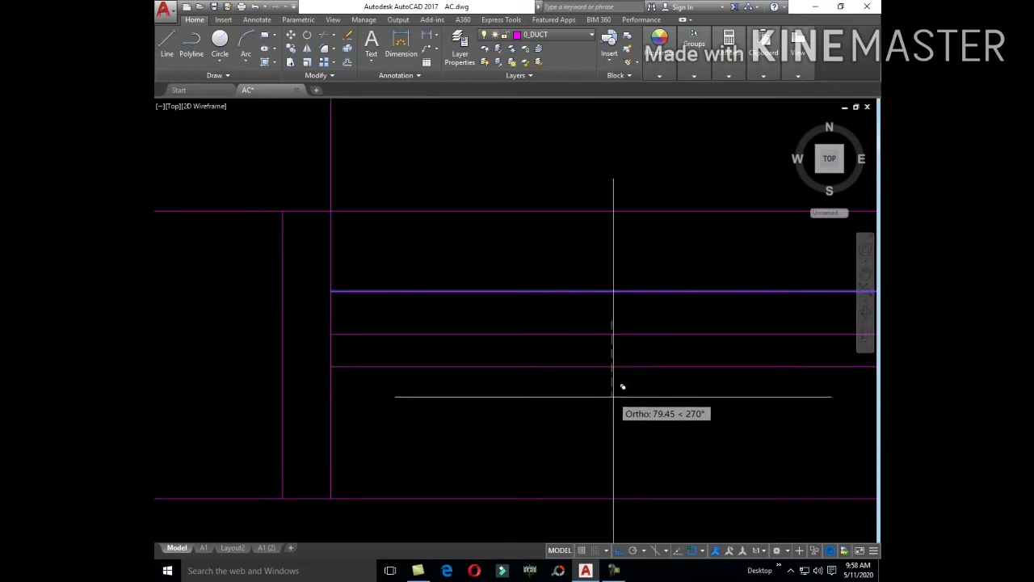
middle_drag(619, 407, 621, 334)
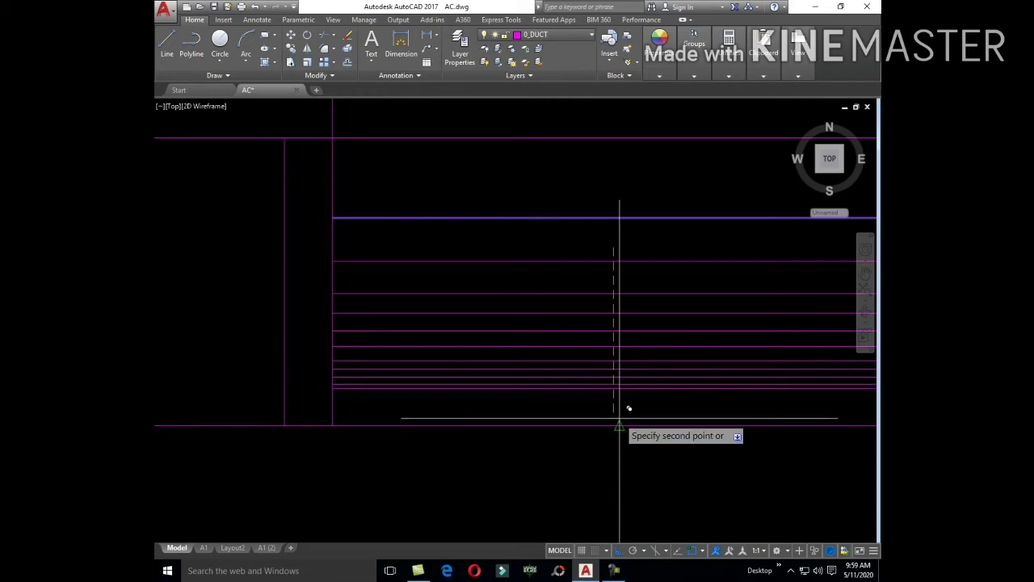
scroll(620, 418, up, 4)
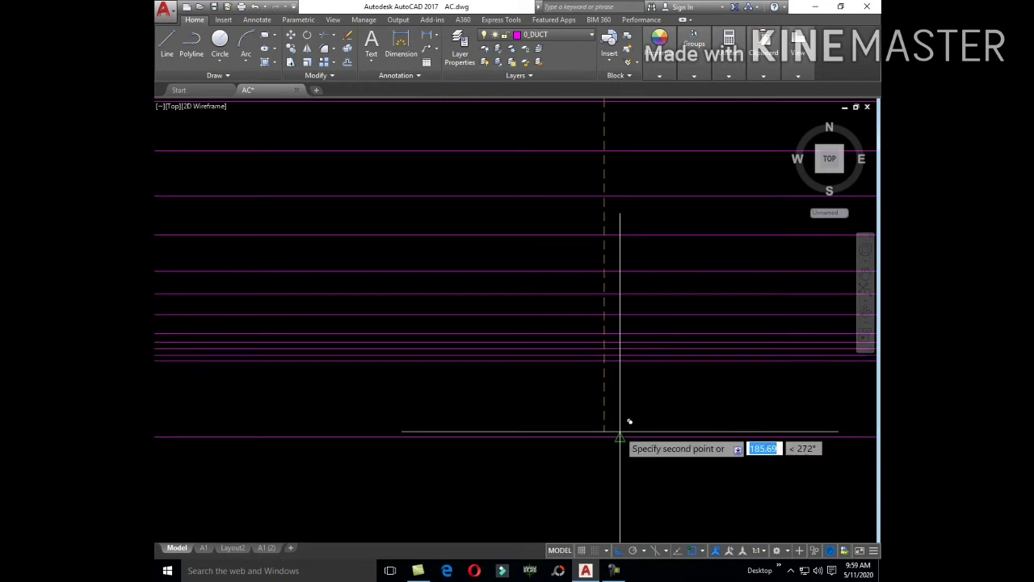
key(Escape)
scroll(620, 436, down, 2)
click(649, 393)
key(Escape)
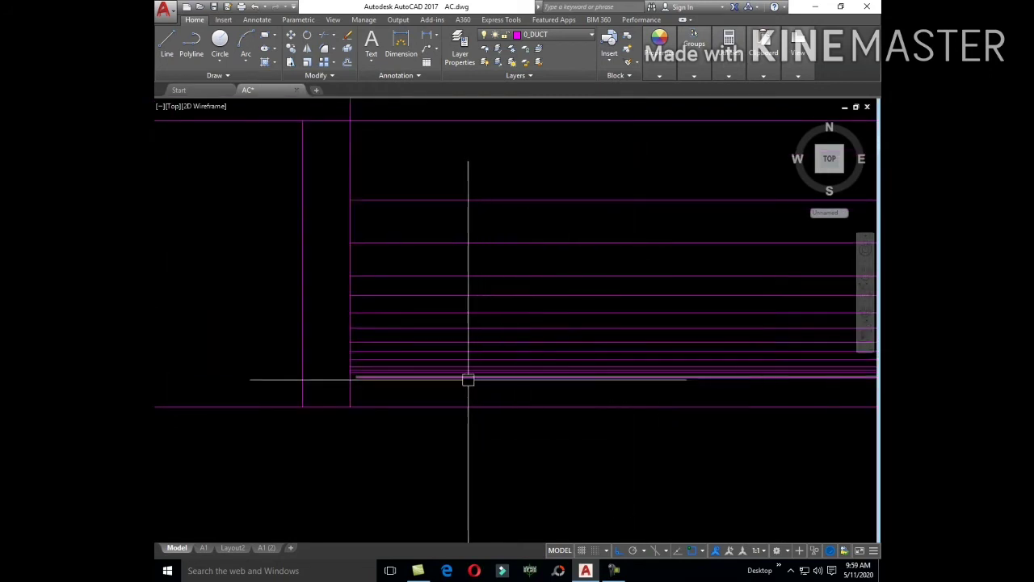
text(EX)
- Select the stacked magenta lines and copy them using their left end as base point
key(Return)
key(Return)
scroll(404, 386, up, 4)
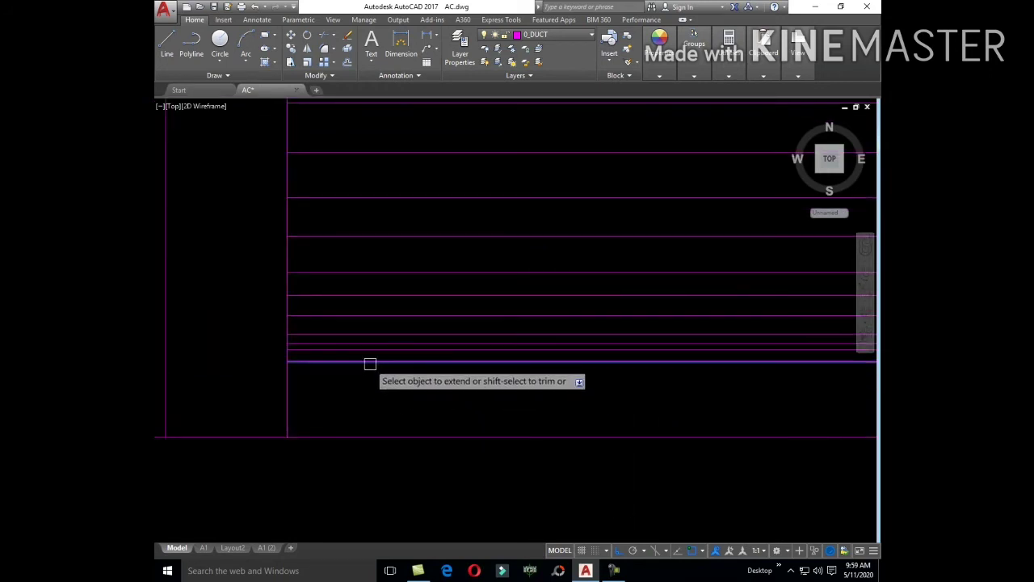
scroll(435, 371, down, 4)
click(600, 377)
click(561, 182)
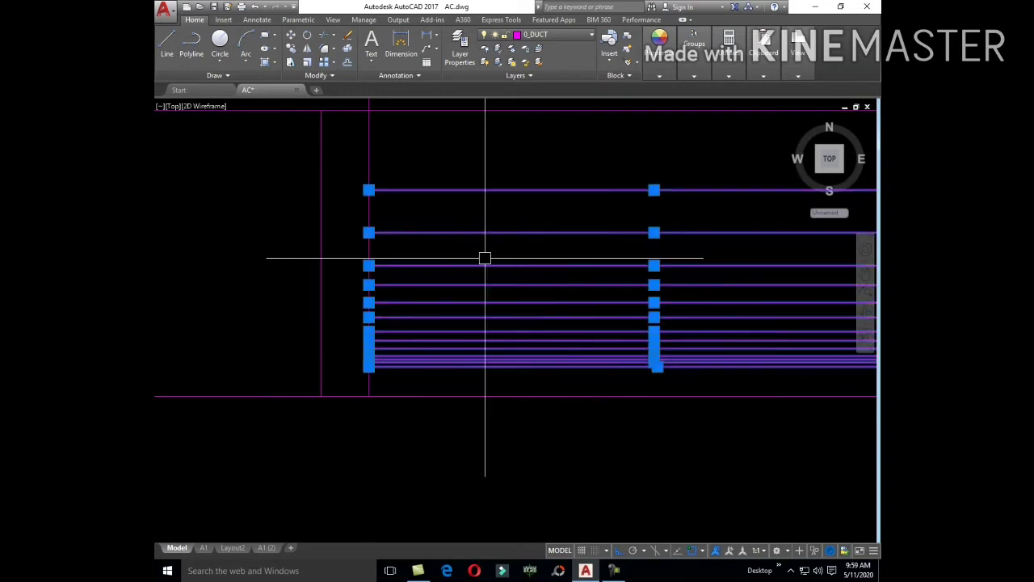
key(c)
key(o)
key(Return)
scroll(393, 381, up, 2)
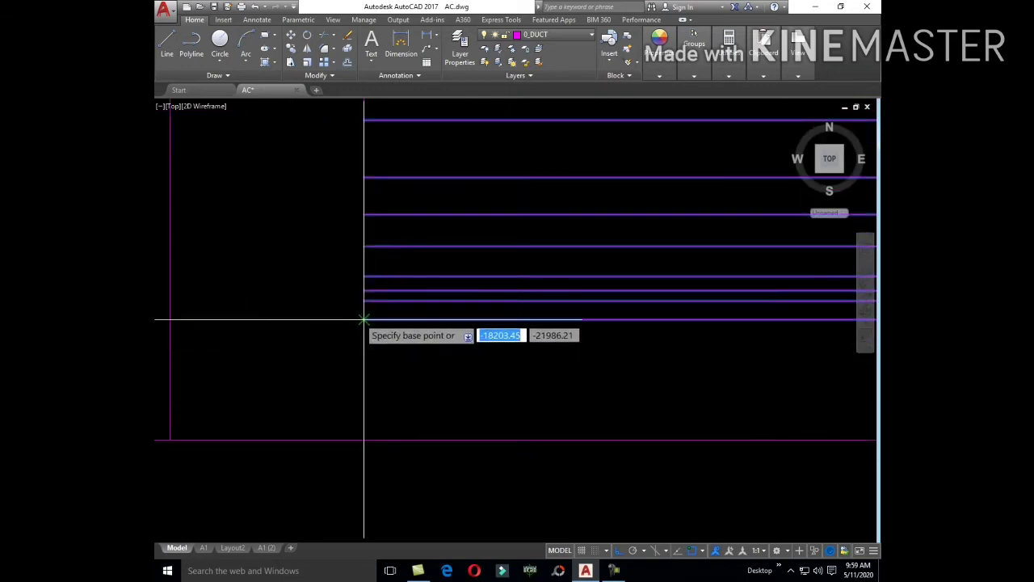
click(364, 417)
scroll(392, 268, down, 3)
- Apply the elbow arc's properties to the stacked neck lines with MATCHPROP
scroll(448, 409, down, 3)
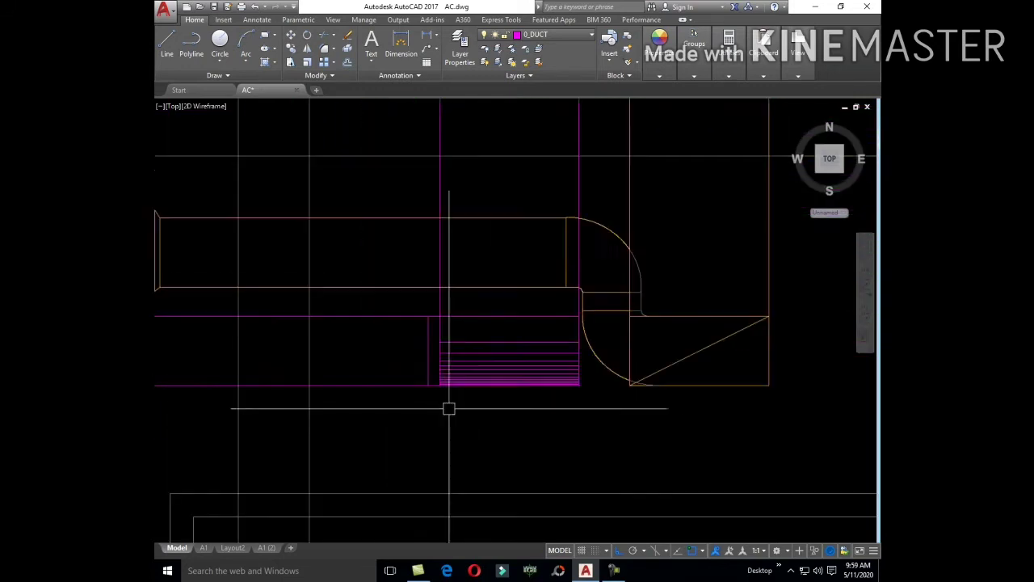
mouse_move(447, 409)
middle_down()
mouse_move(556, 434)
mouse_move(501, 435)
middle_up()
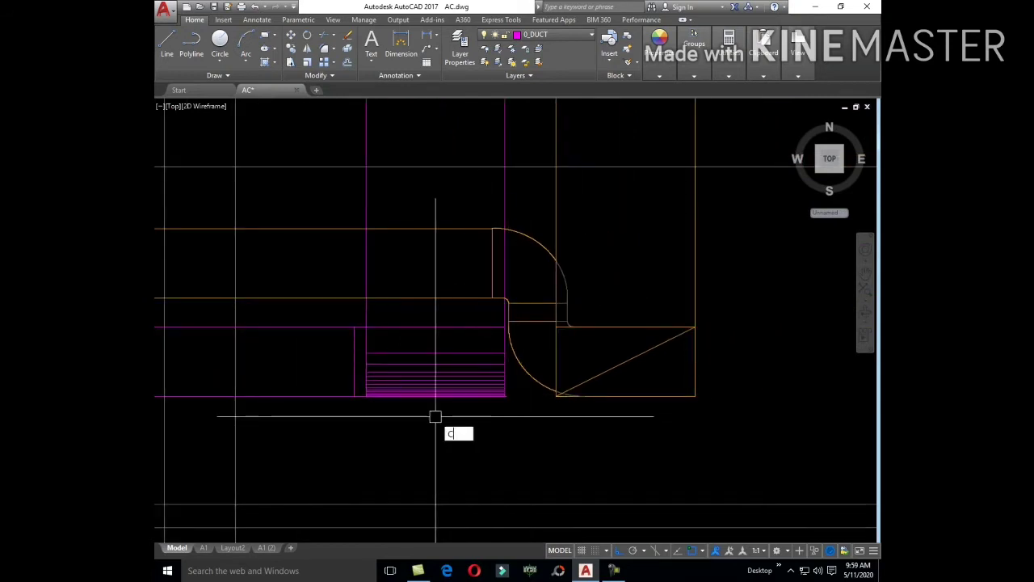
key(BackSpace)
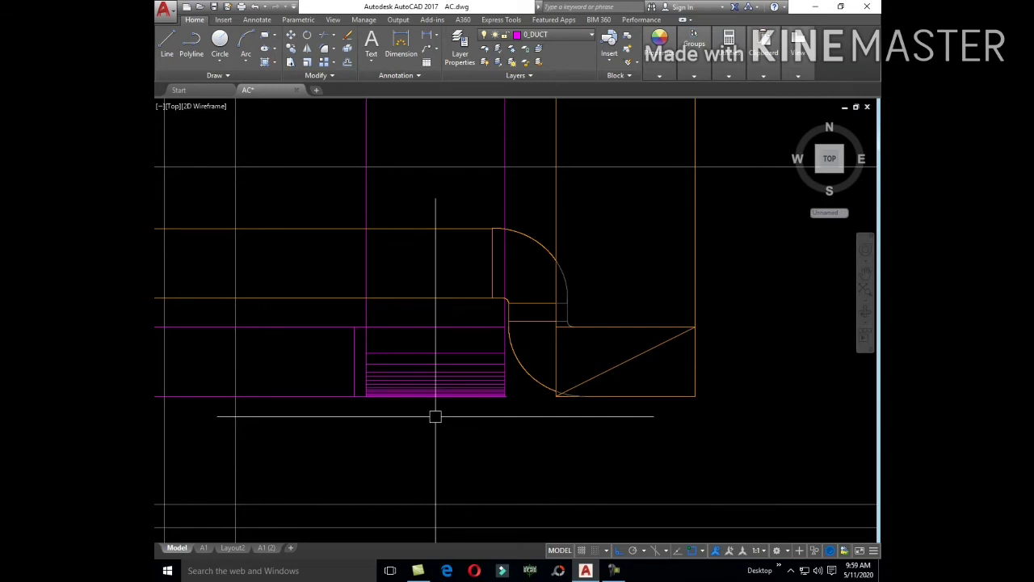
text(MA)
key(Return)
scroll(473, 349, up, 3)
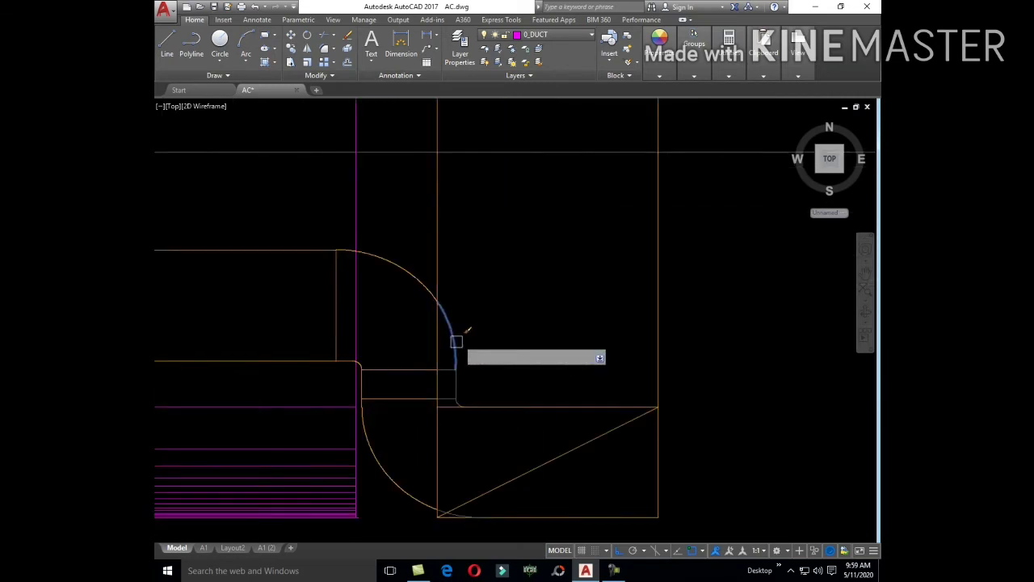
click(456, 341)
scroll(517, 349, up, 3)
scroll(563, 353, up, 2)
scroll(571, 348, up, 2)
click(571, 345)
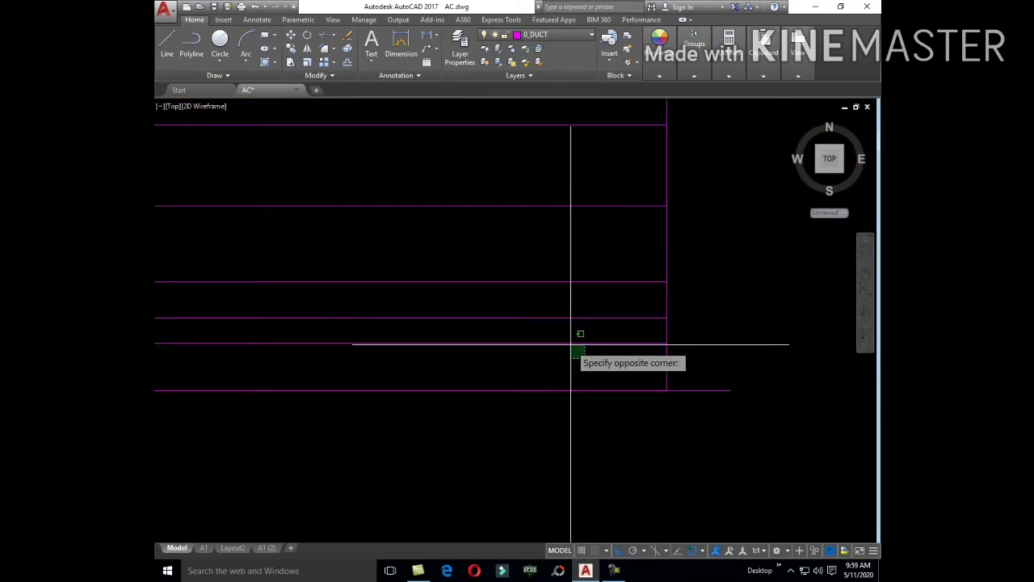
scroll(570, 345, down, 3)
click(522, 202)
scroll(583, 344, up, 3)
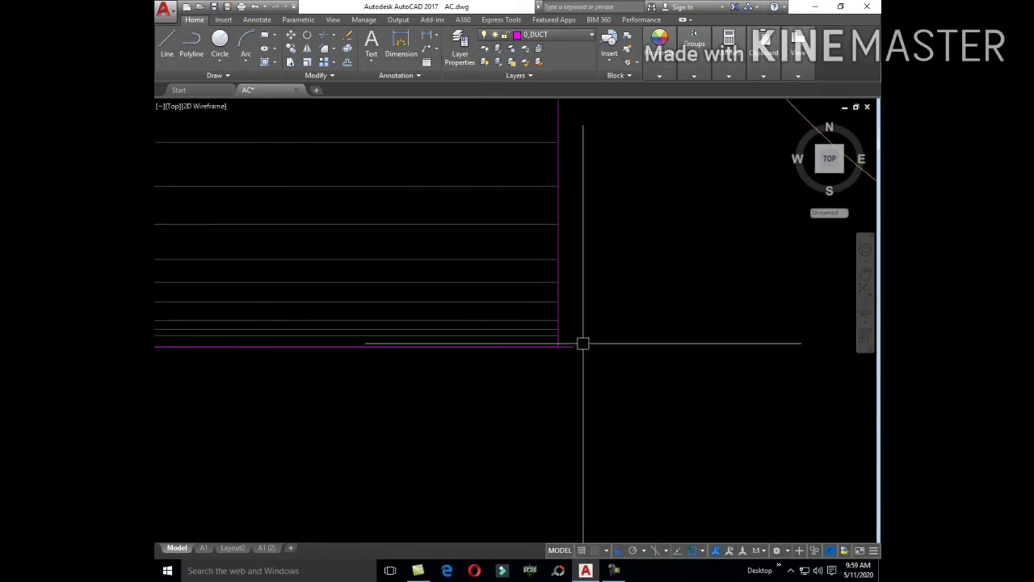
key(Escape)
- Copy the stacked neck lines from their corner into the box with the diagonal
scroll(539, 417, down, 2)
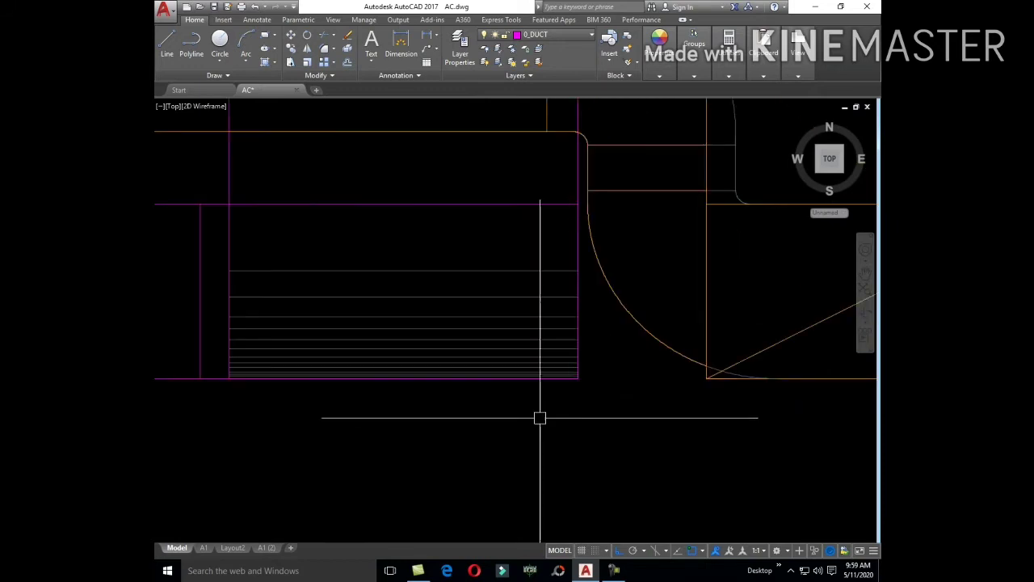
scroll(534, 346, up, 2)
scroll(595, 478, up, 2)
scroll(596, 478, down, 2)
click(595, 442)
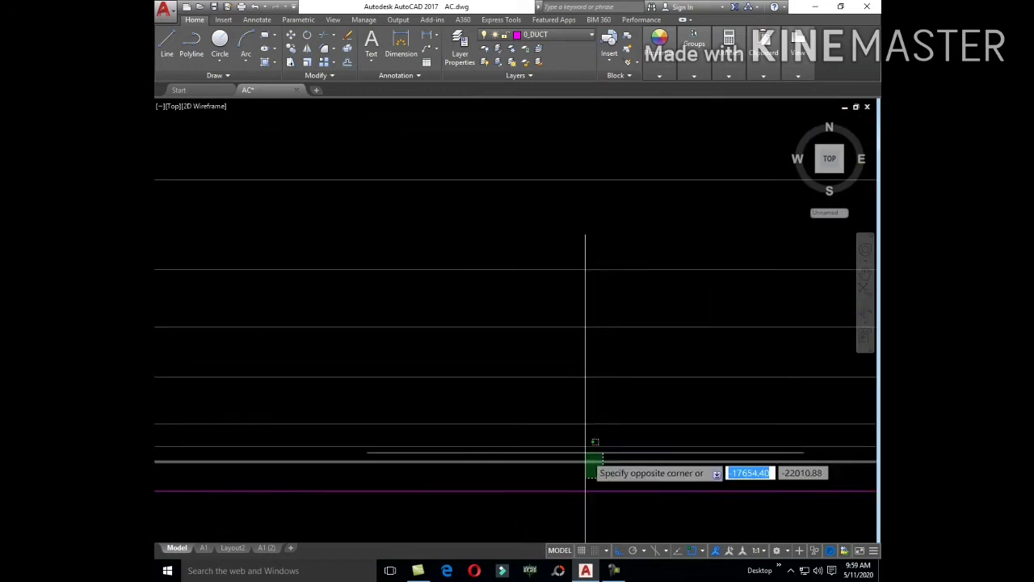
scroll(586, 452, down, 2)
scroll(566, 404, down, 1)
click(556, 373)
text(CO)
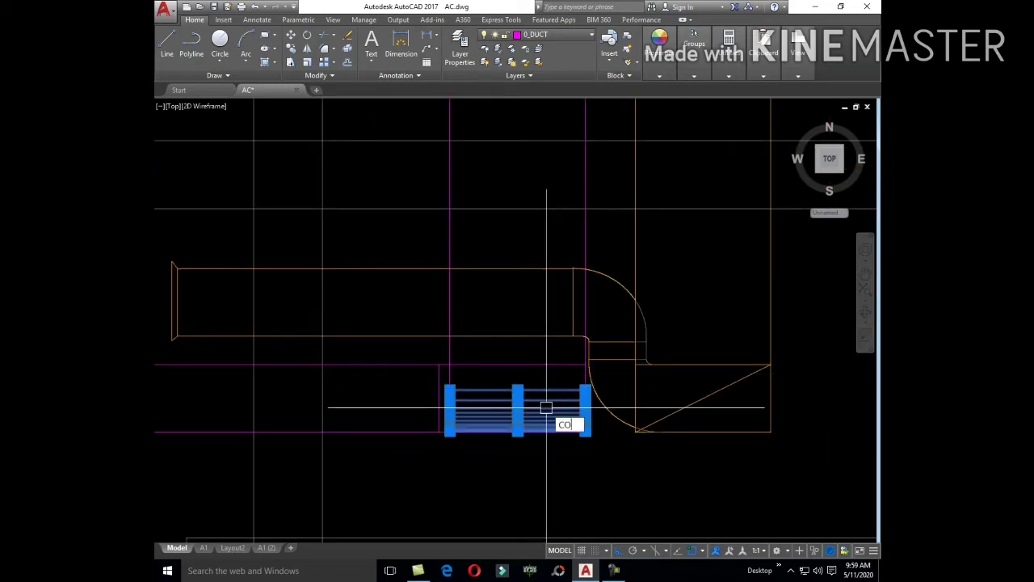
key(Return)
scroll(546, 406, up, 3)
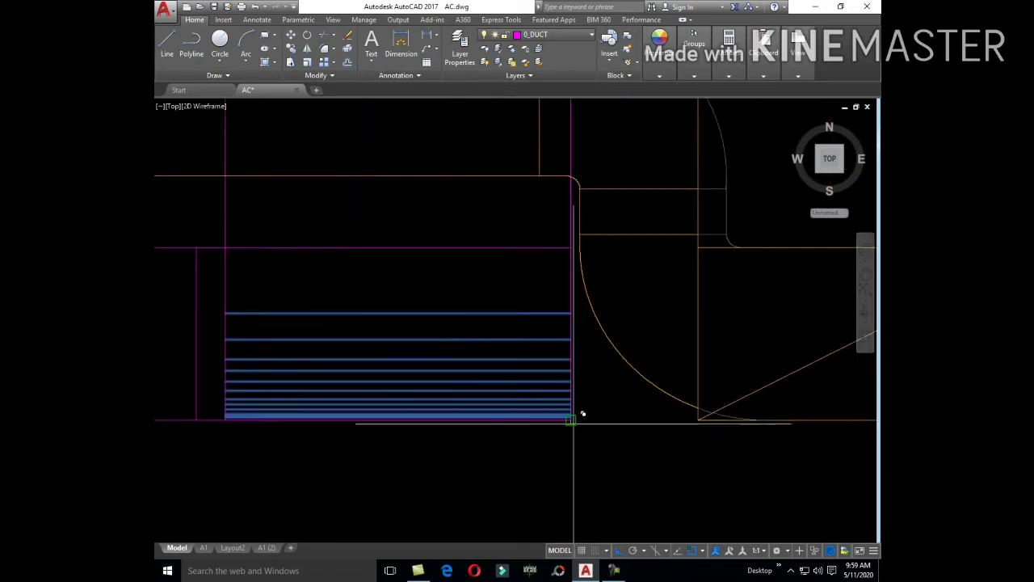
middle_drag(767, 463, 443, 437)
click(250, 397)
click(723, 399)
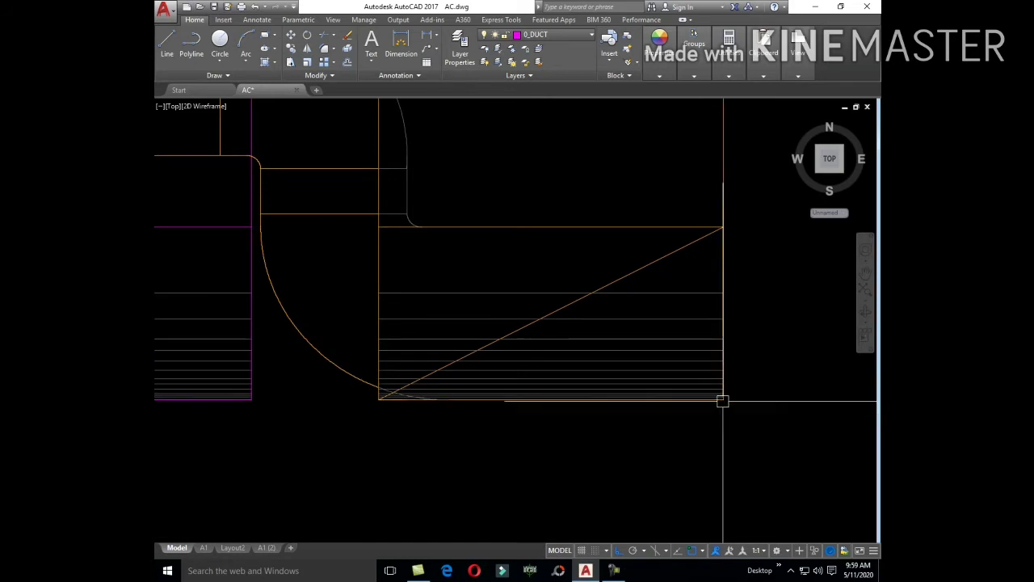
scroll(619, 429, down, 3)
- Draw a neck diagonal from top-left to bottom-right corner, then start the second at bottom-left
text(l)
key(Return)
scroll(498, 436, up, 3)
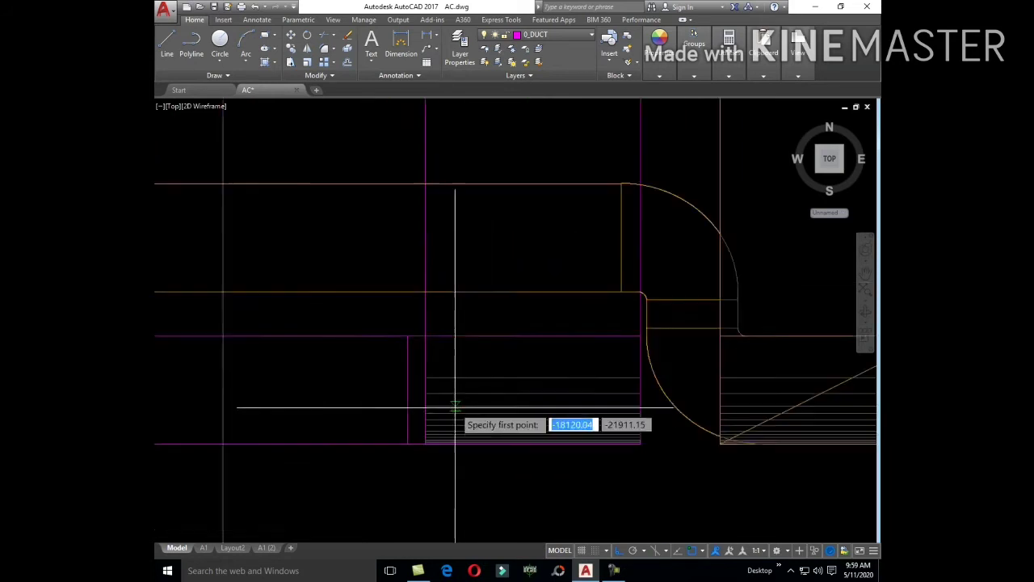
click(425, 308)
click(641, 442)
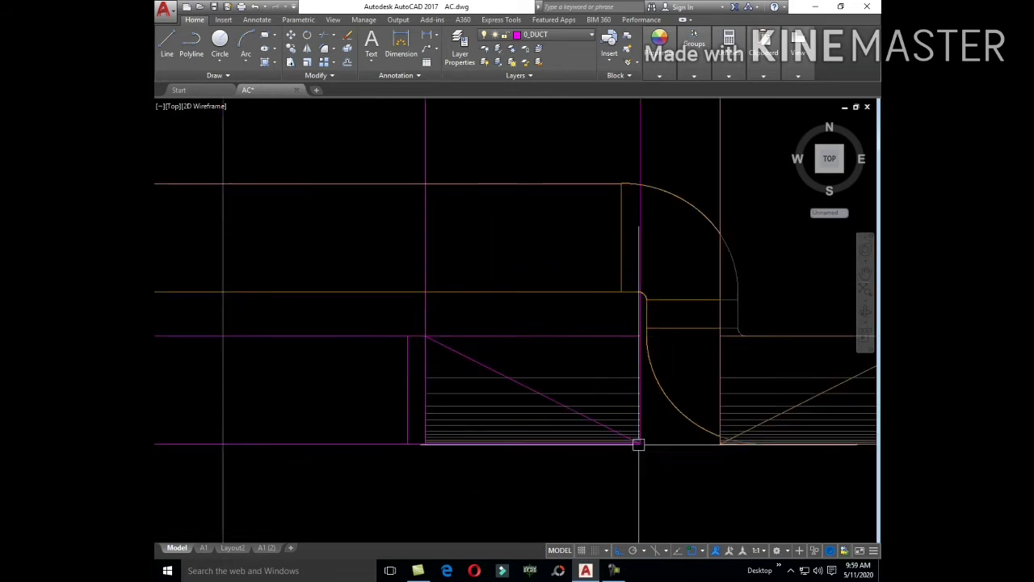
key(Return)
key(Return)
click(425, 442)
scroll(685, 417, down, 2)
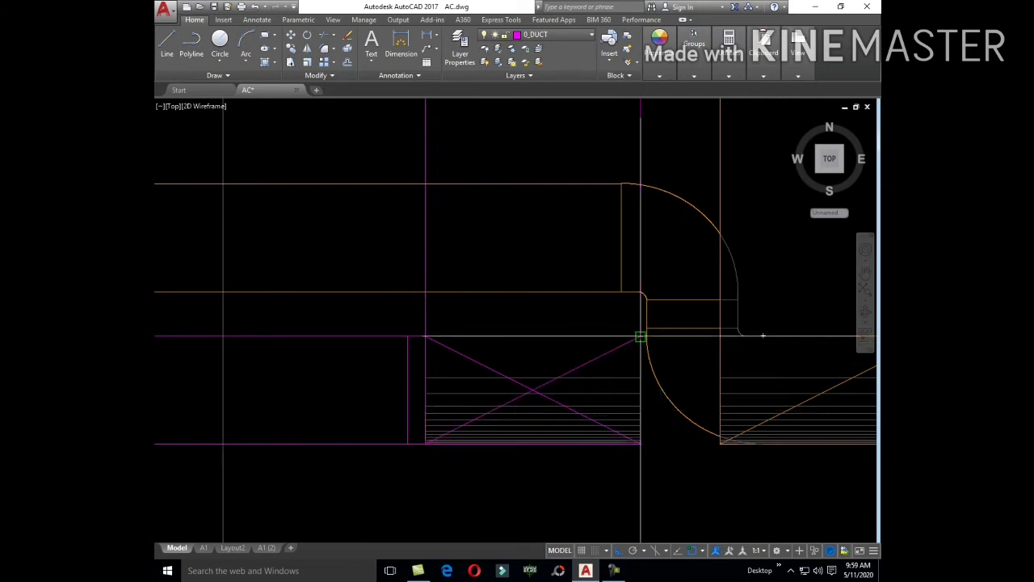
scroll(624, 423, down, 3)
scroll(628, 422, down, 2)
scroll(647, 423, down, 2)
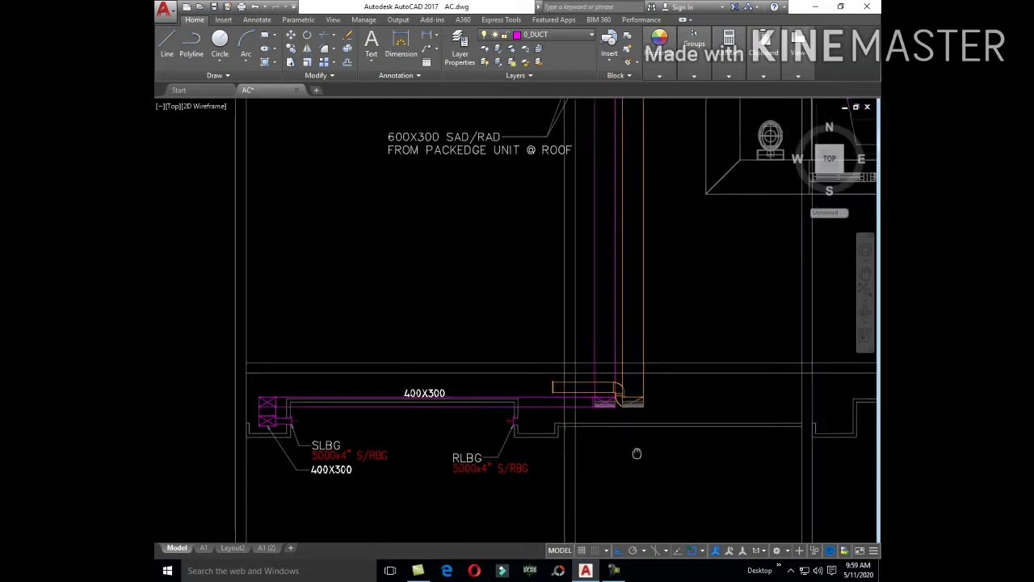
scroll(591, 330, down, 5)
scroll(593, 325, up, 5)
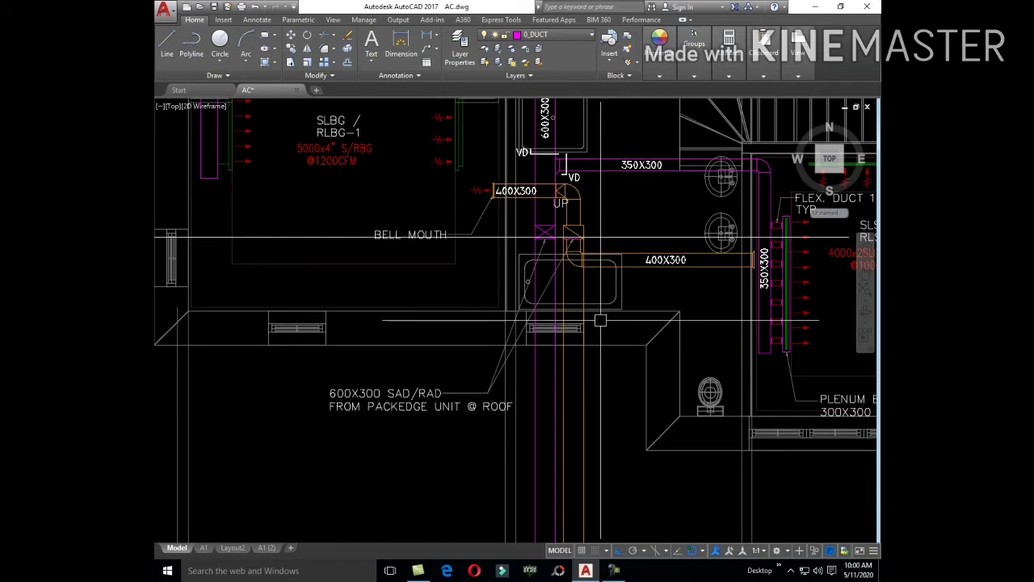
scroll(601, 320, down, 5)
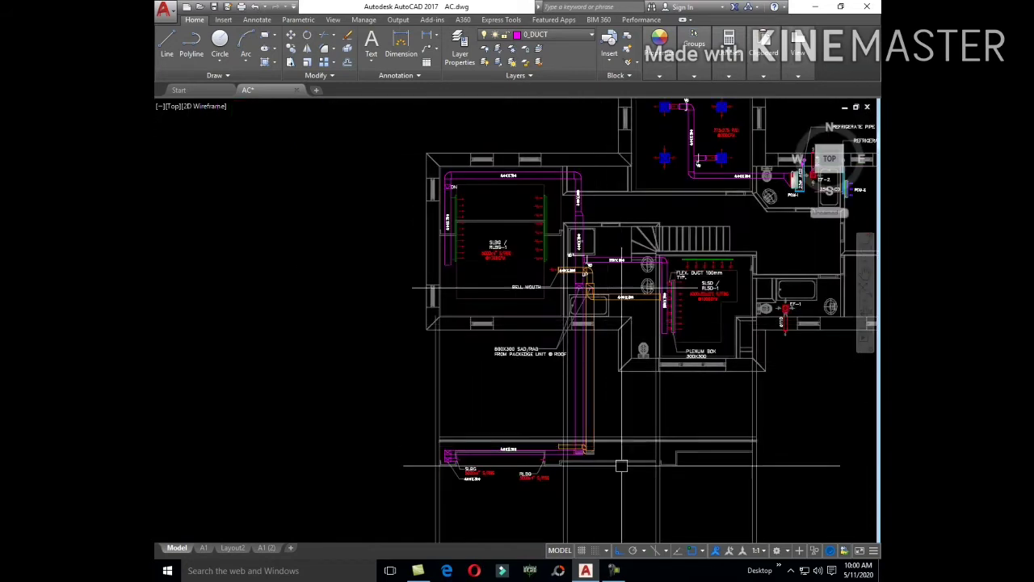
scroll(600, 465, up, 4)
scroll(597, 446, up, 2)
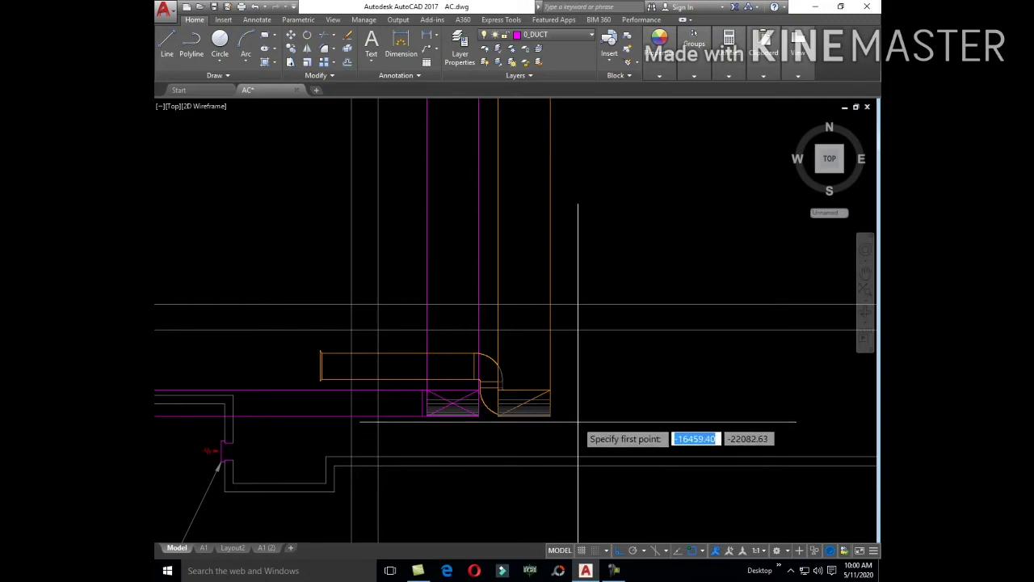
scroll(594, 435, down, 3)
text(l)
key(Return)
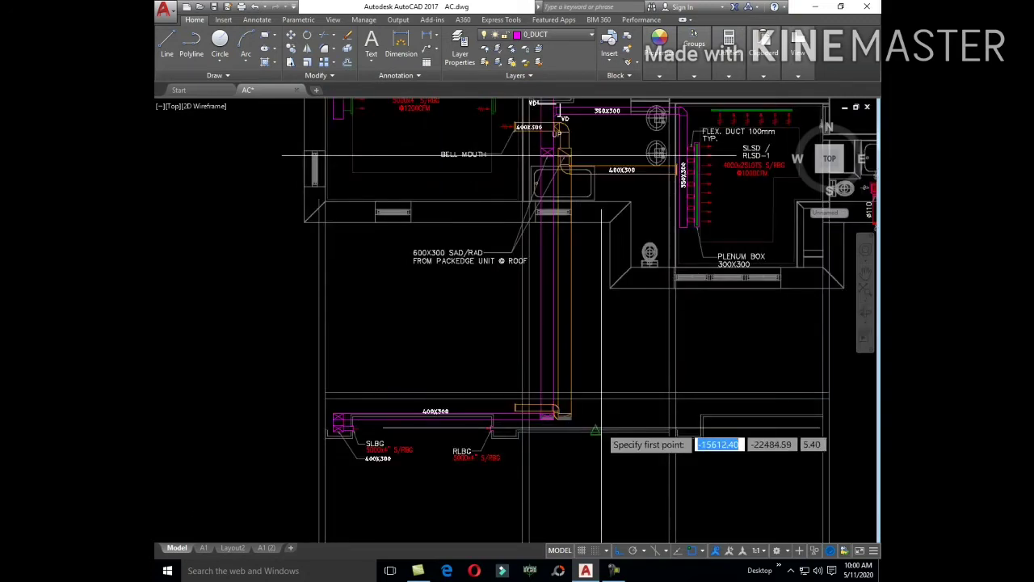
scroll(596, 429, down, 2)
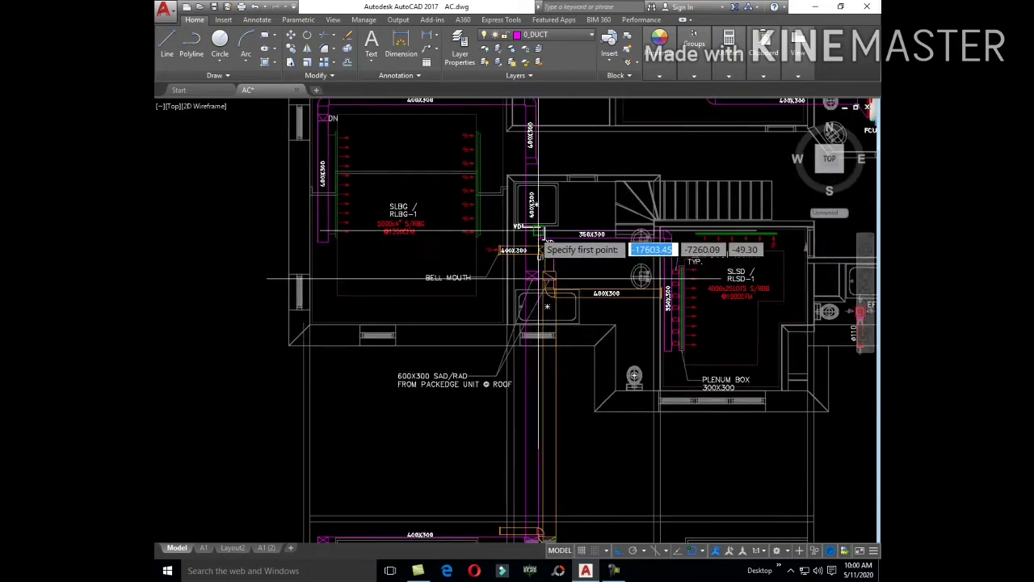
scroll(545, 264, up, 5)
scroll(556, 257, down, 3)
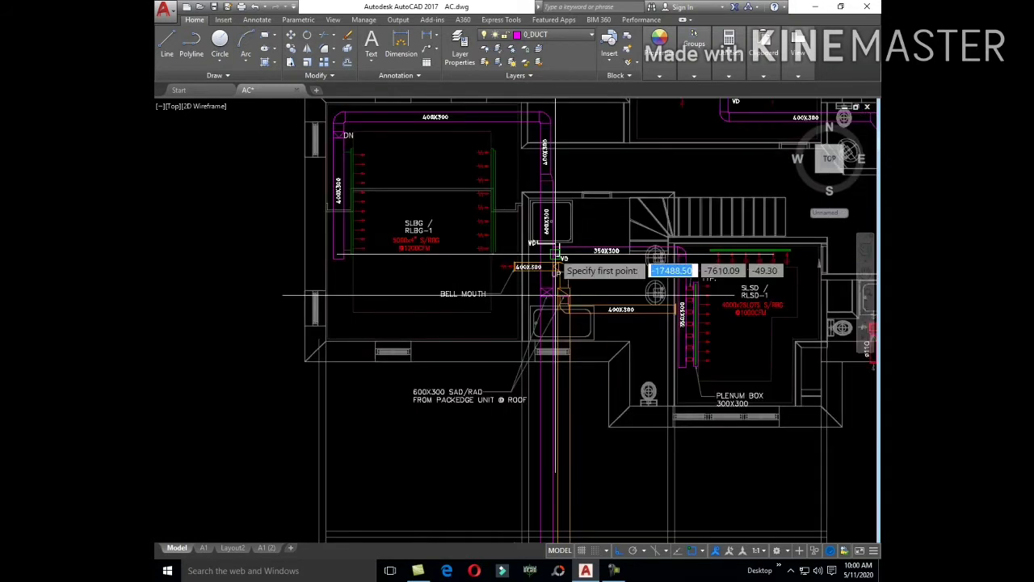
scroll(556, 257, down, 1)
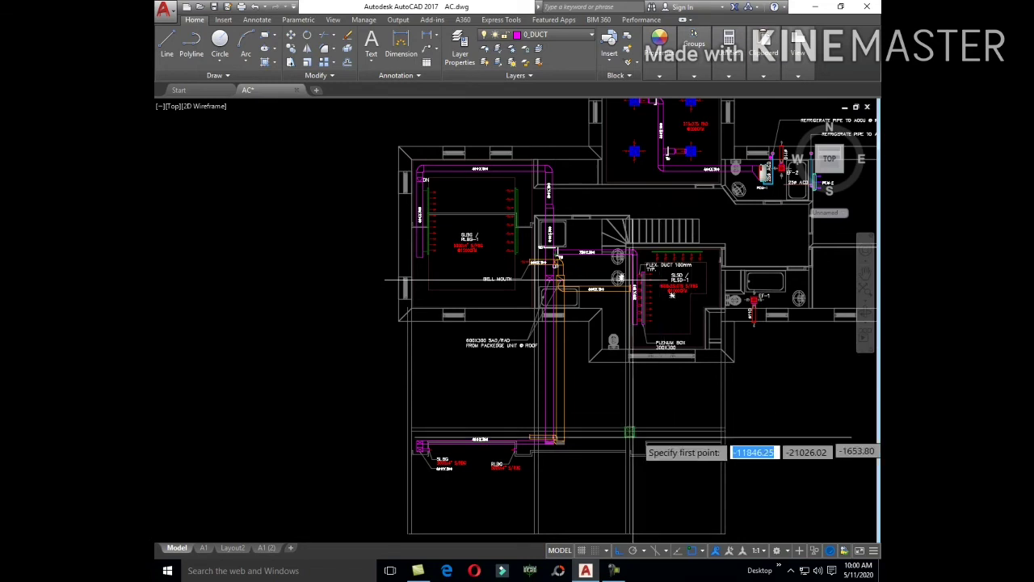
scroll(574, 440, up, 3)
scroll(485, 434, up, 2)
scroll(484, 434, up, 4)
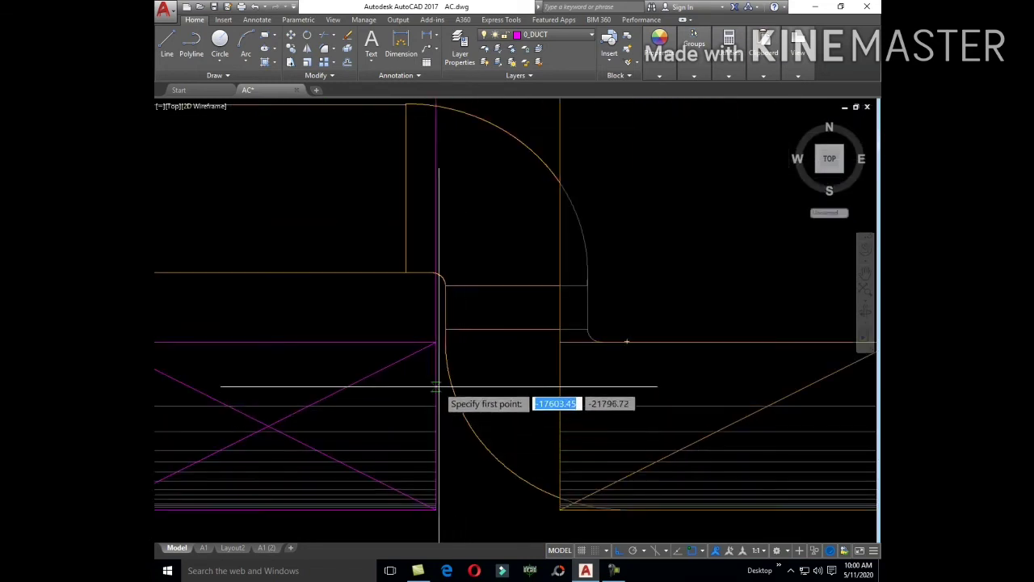
scroll(437, 378, down, 3)
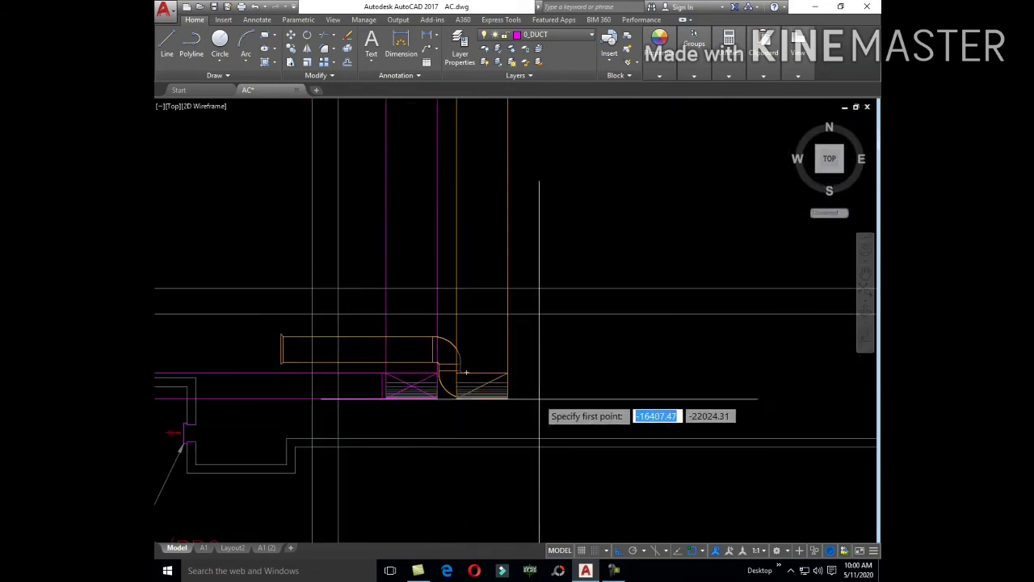
scroll(542, 397, down, 2)
scroll(566, 317, down, 2)
scroll(501, 363, up, 2)
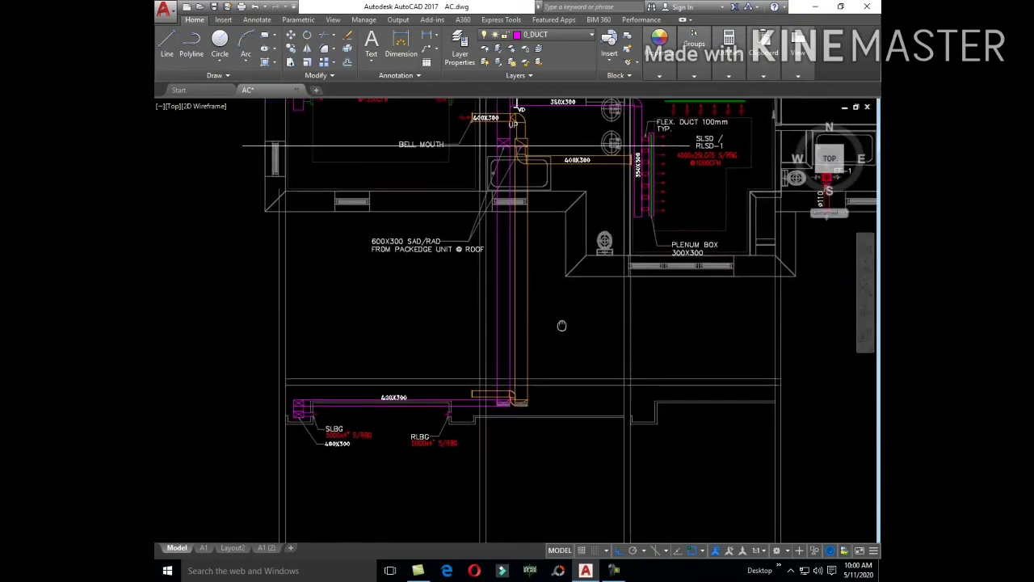
scroll(554, 365, up, 5)
scroll(569, 356, up, 4)
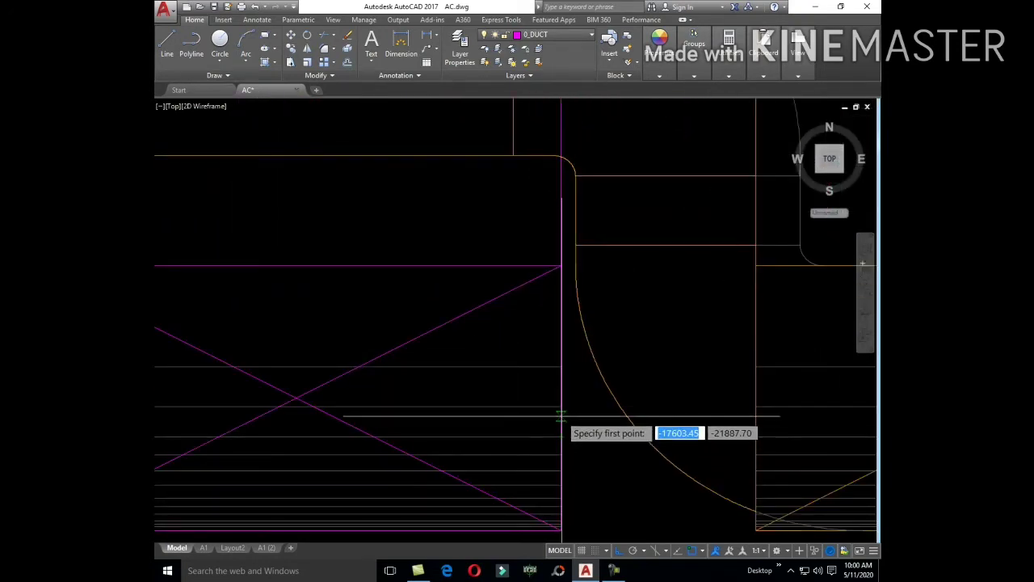
scroll(561, 417, down, 5)
scroll(572, 427, up, 1)
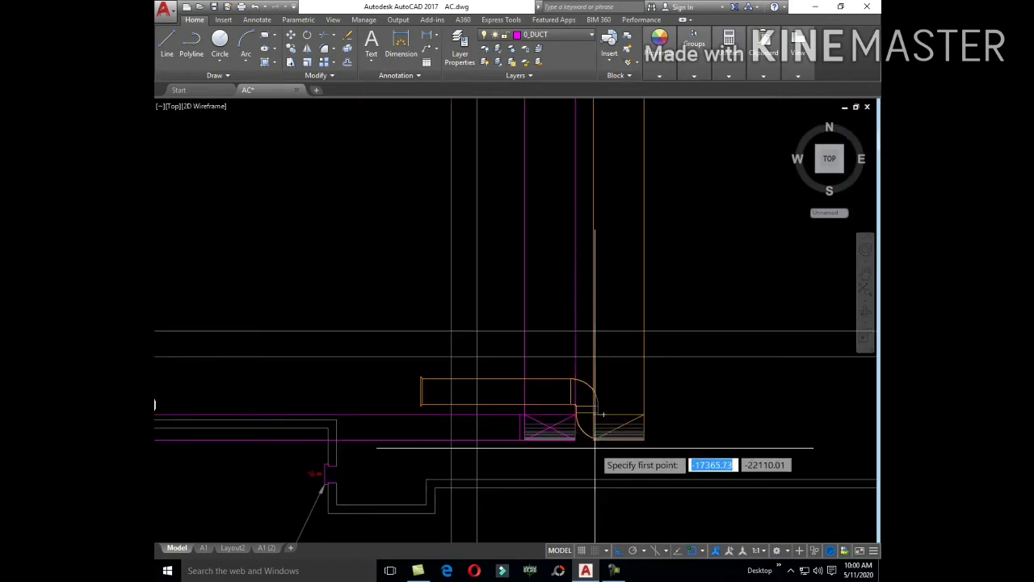
scroll(594, 447, down, 3)
scroll(637, 324, down, 2)
scroll(587, 263, up, 5)
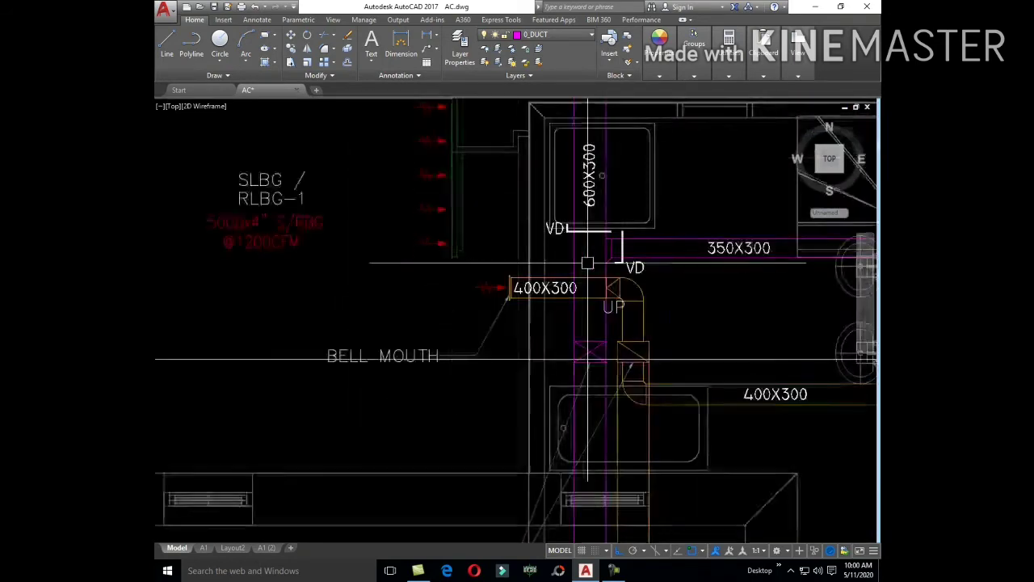
scroll(587, 262, up, 4)
scroll(625, 263, down, 5)
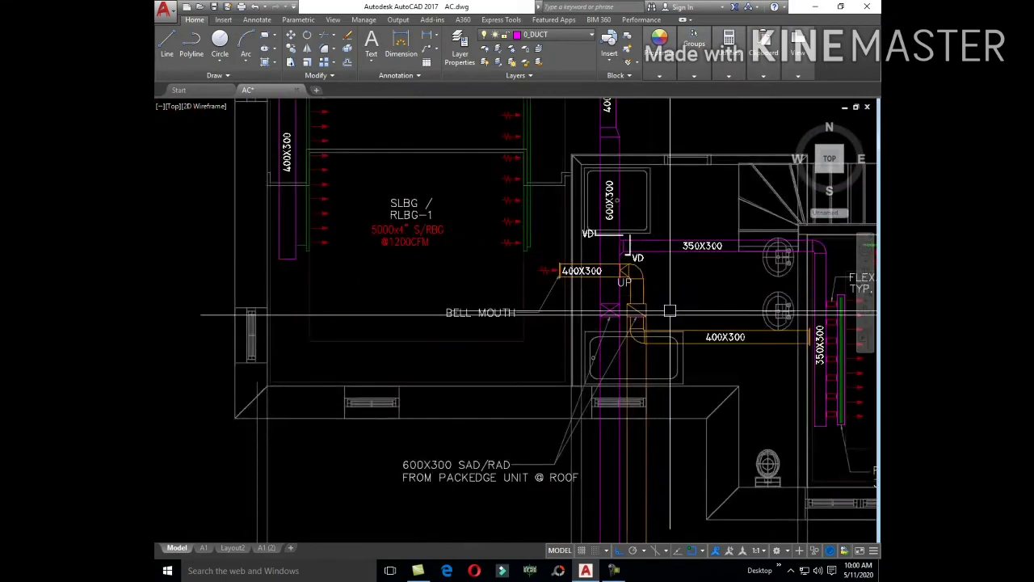
scroll(604, 304, up, 2)
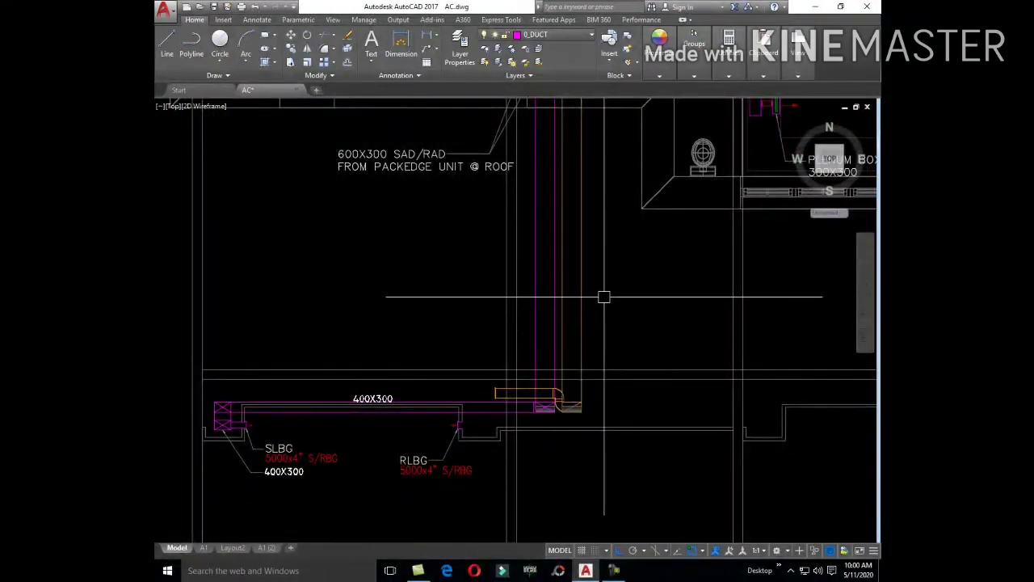
middle_drag(603, 296, 603, 432)
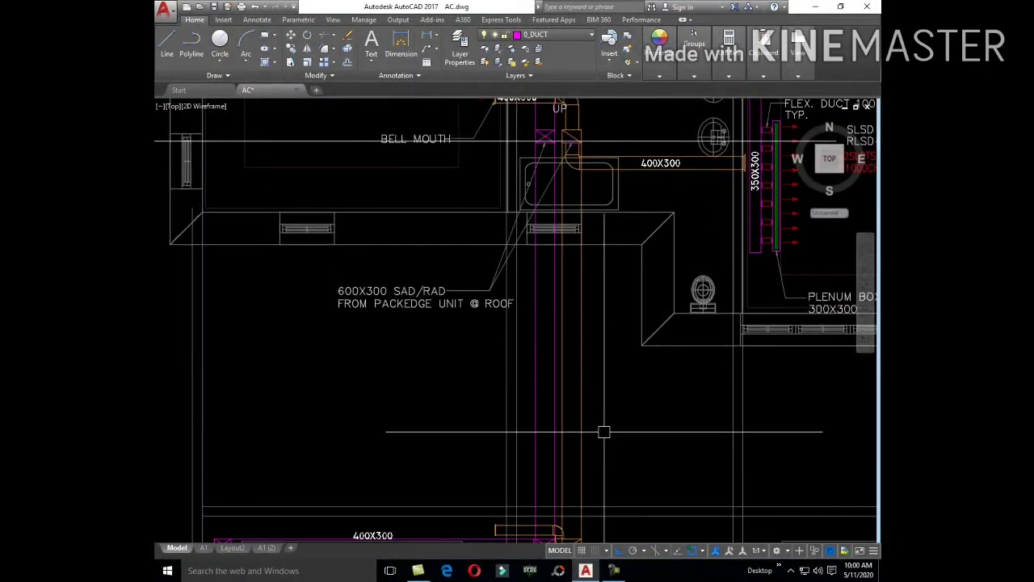
mouse_move(622, 458)
middle_down()
mouse_move(607, 335)
mouse_move(605, 492)
mouse_move(537, 401)
middle_up()
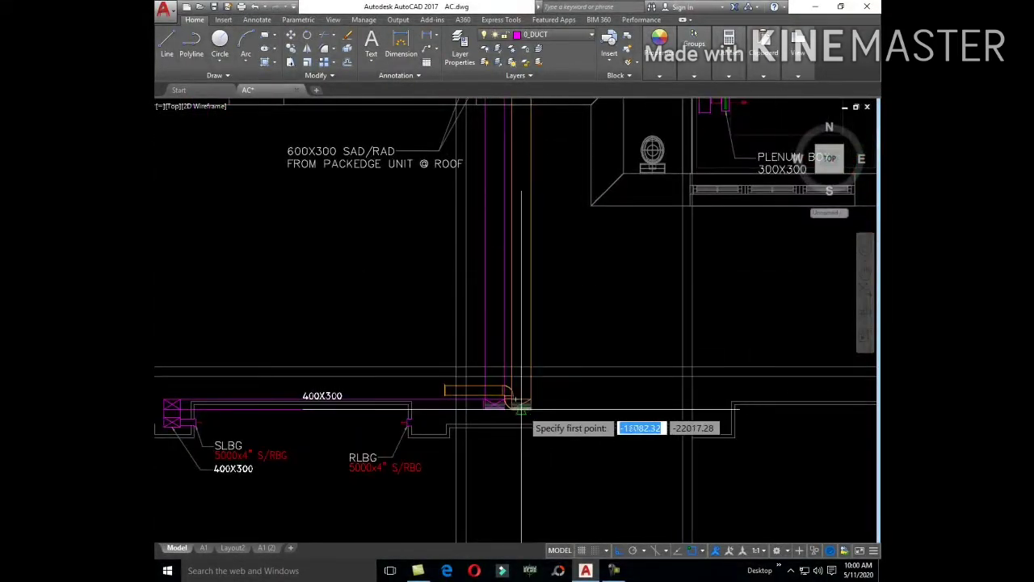
scroll(521, 408, up, 3)
scroll(457, 376, up, 3)
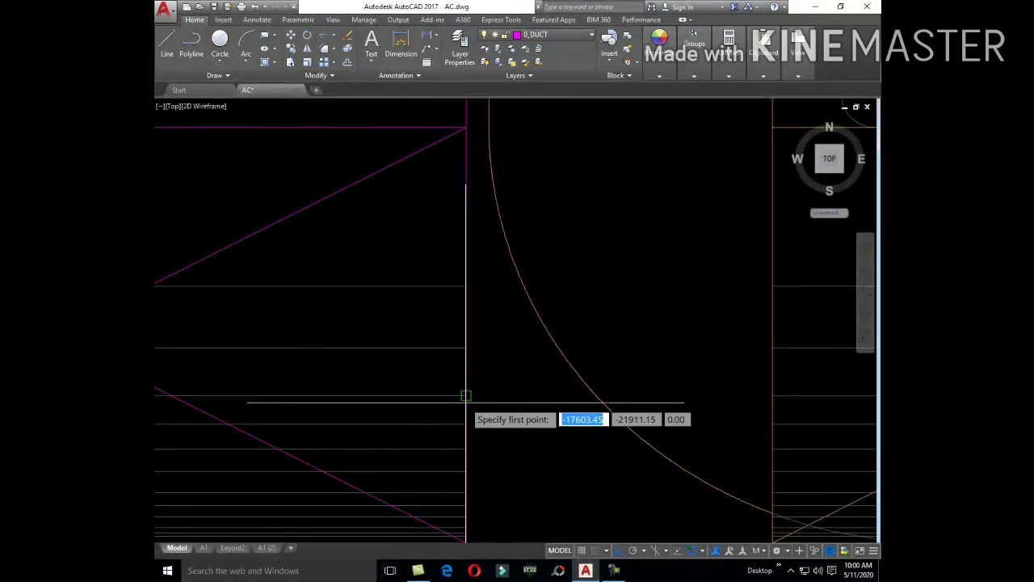
- Draw a vertical line from the damper box corner straight down to close its edge
scroll(473, 409, down, 3)
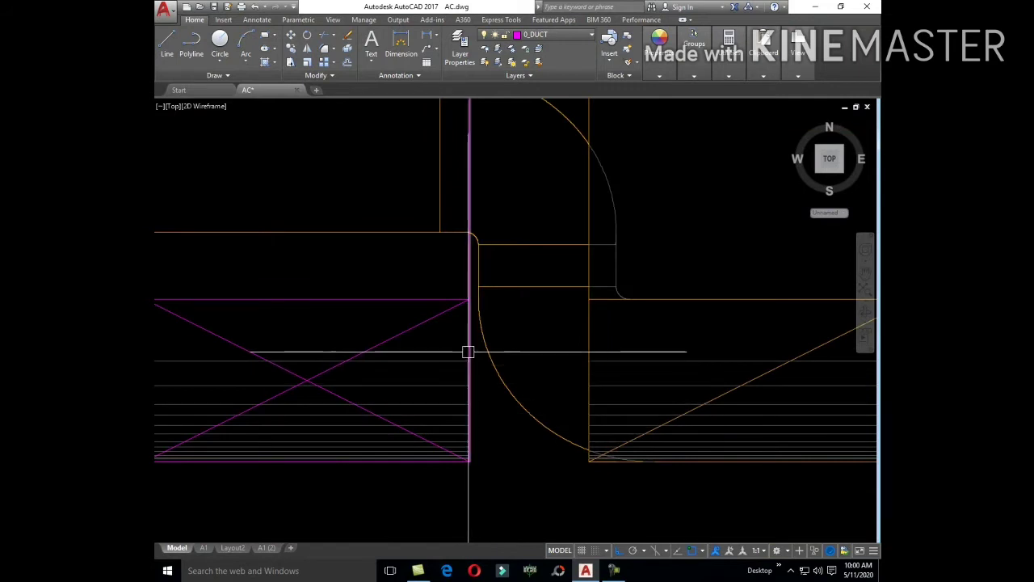
key(Escape)
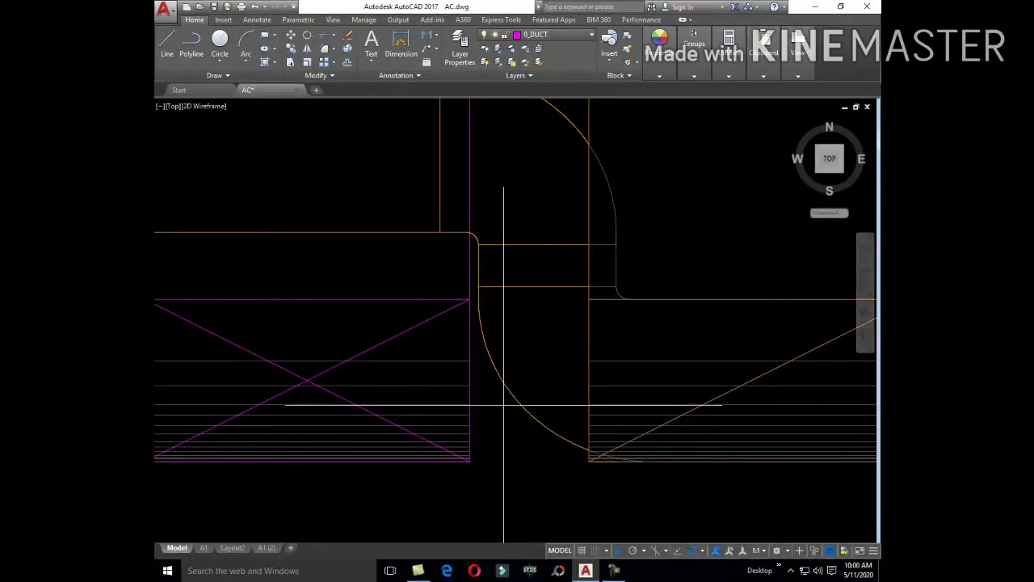
text(l)
key(Return)
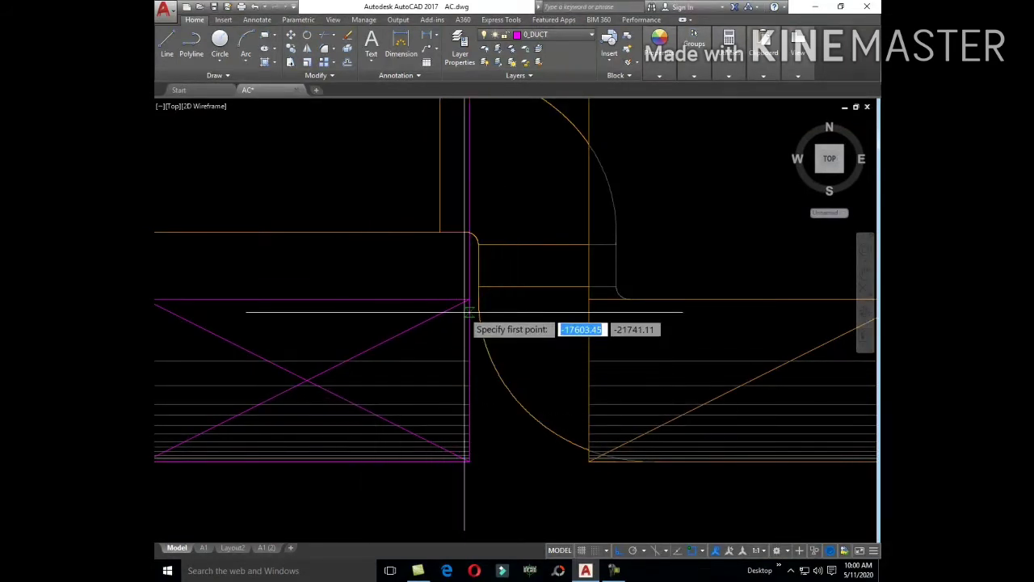
click(469, 300)
click(468, 462)
key(Escape)
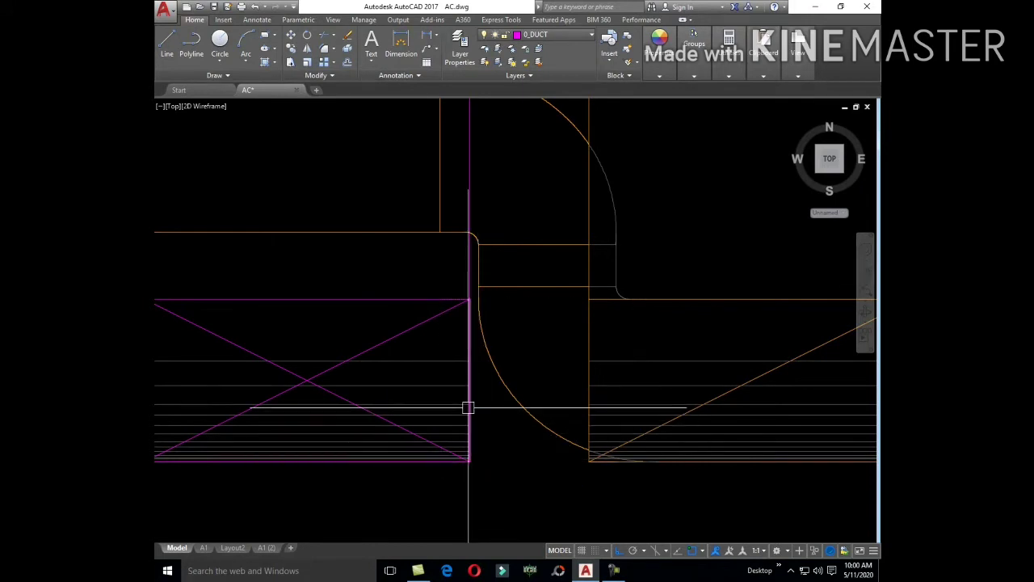
text(L)
- Start another line at the duct edge beside the elbow
key(Return)
scroll(490, 406, up, 2)
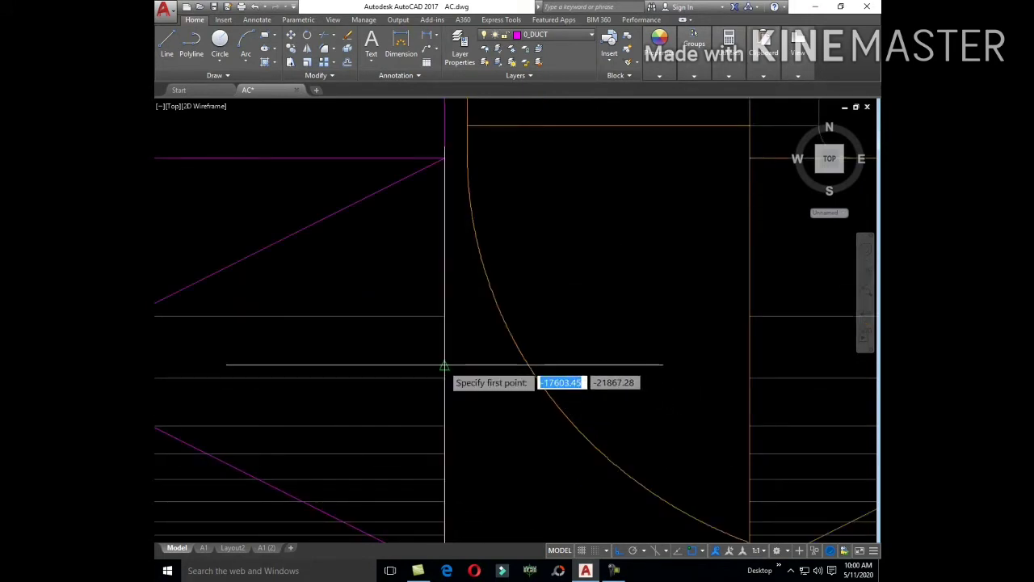
click(450, 364)
scroll(526, 347, down, 5)
scroll(532, 395, up, 2)
scroll(547, 396, up, 3)
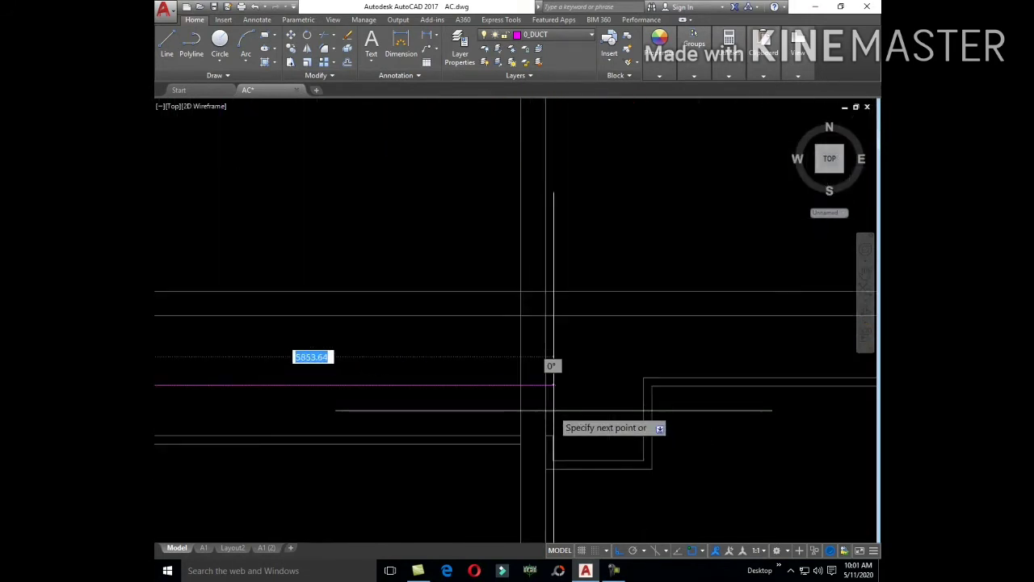
- Offset the magenta duct line 300 units to the chosen side along the lower run
scroll(563, 384, down, 4)
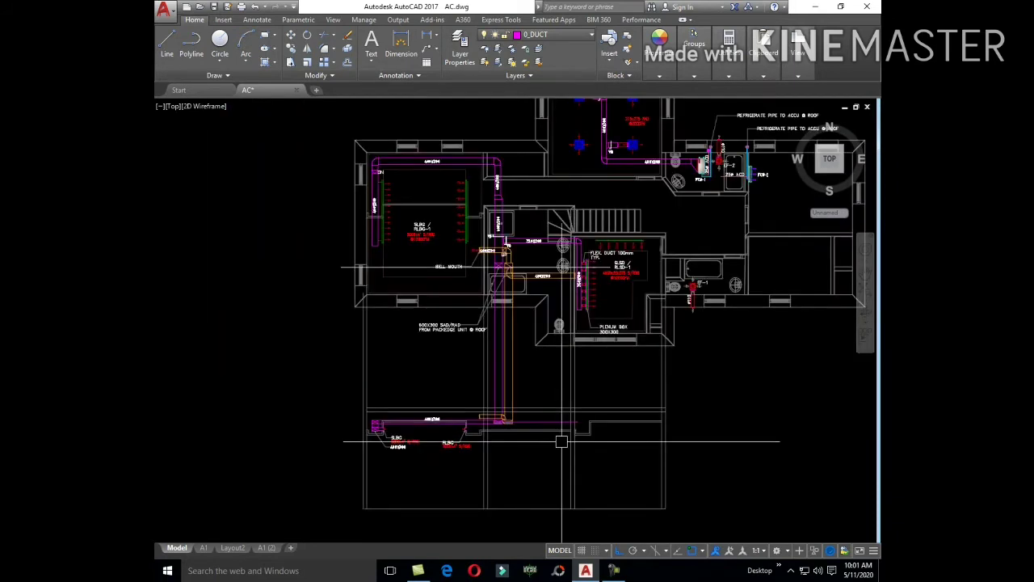
scroll(542, 438, up, 5)
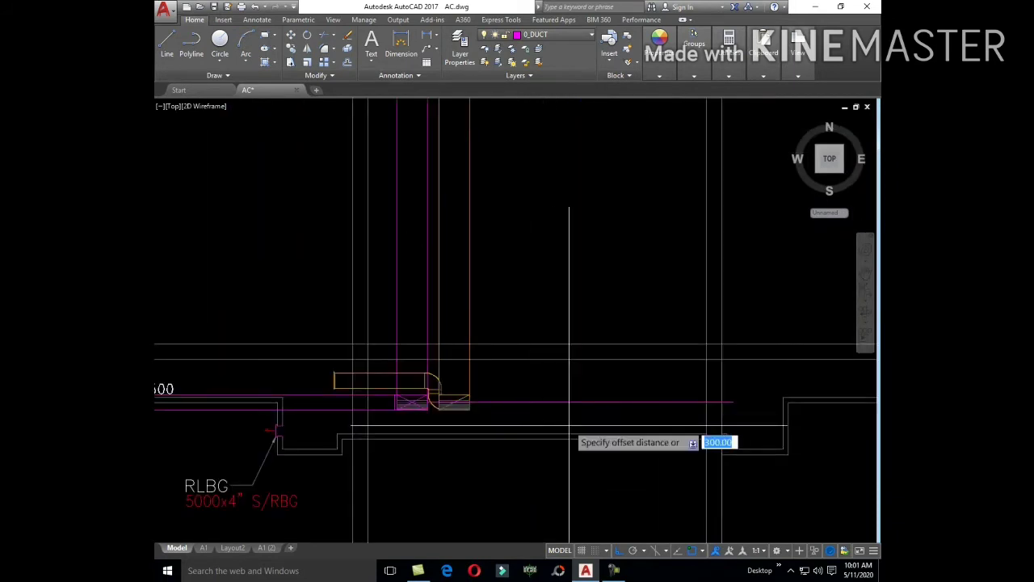
scroll(569, 425, up, 3)
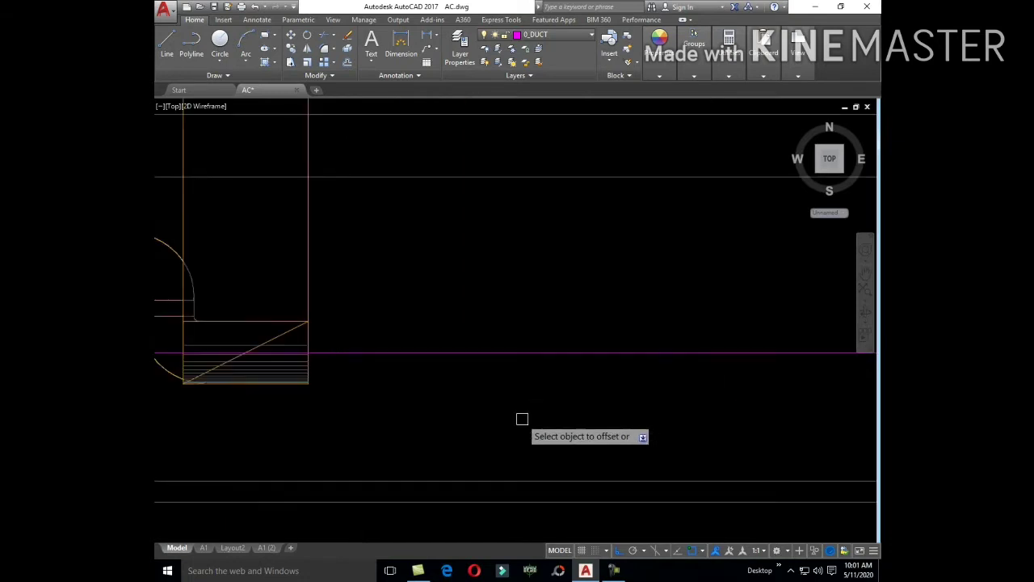
click(515, 353)
click(557, 364)
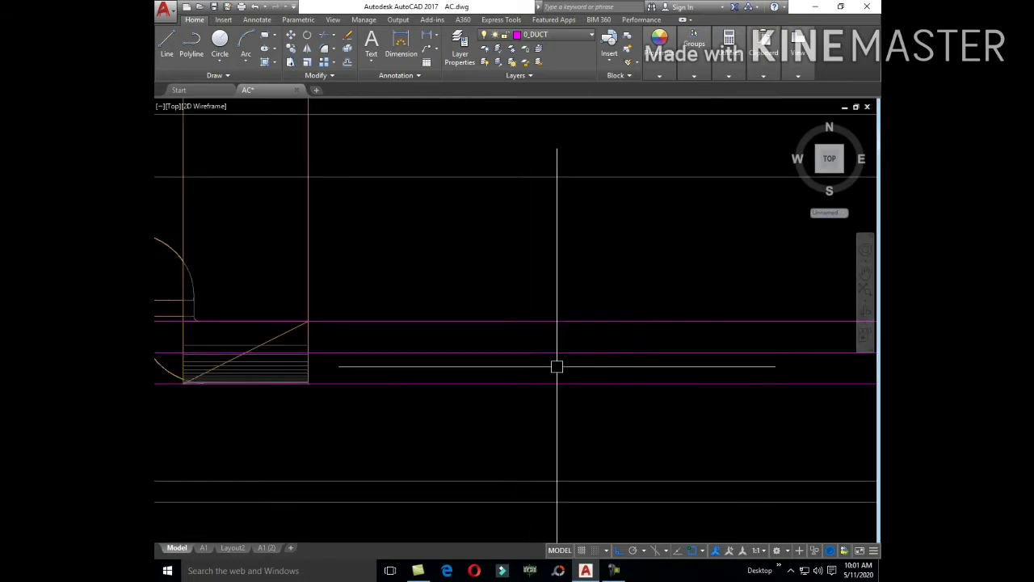
scroll(549, 393, down, 2)
middle_drag(418, 414, 533, 441)
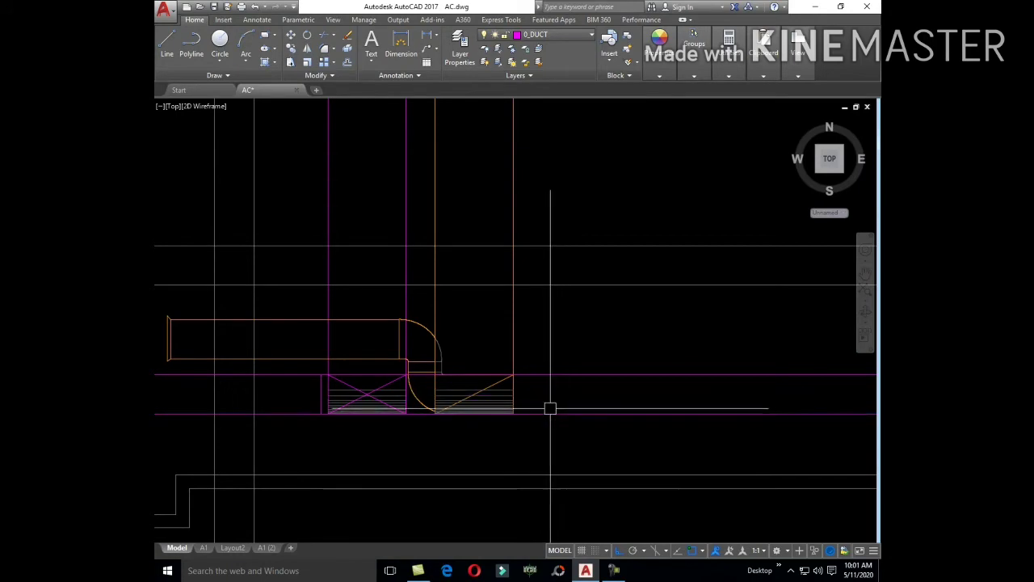
scroll(551, 408, down, 5)
scroll(584, 283, up, 3)
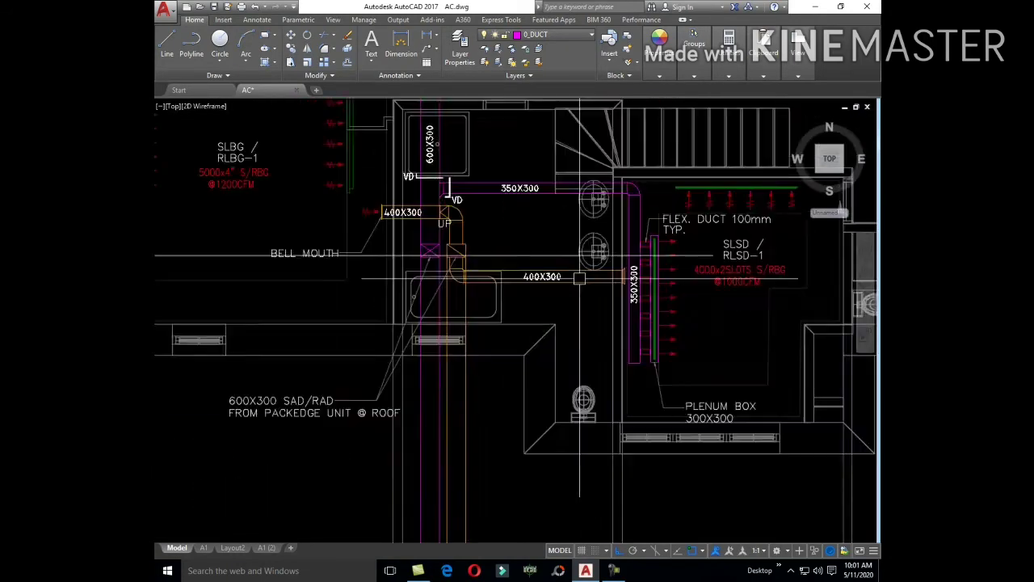
scroll(578, 291, up, 2)
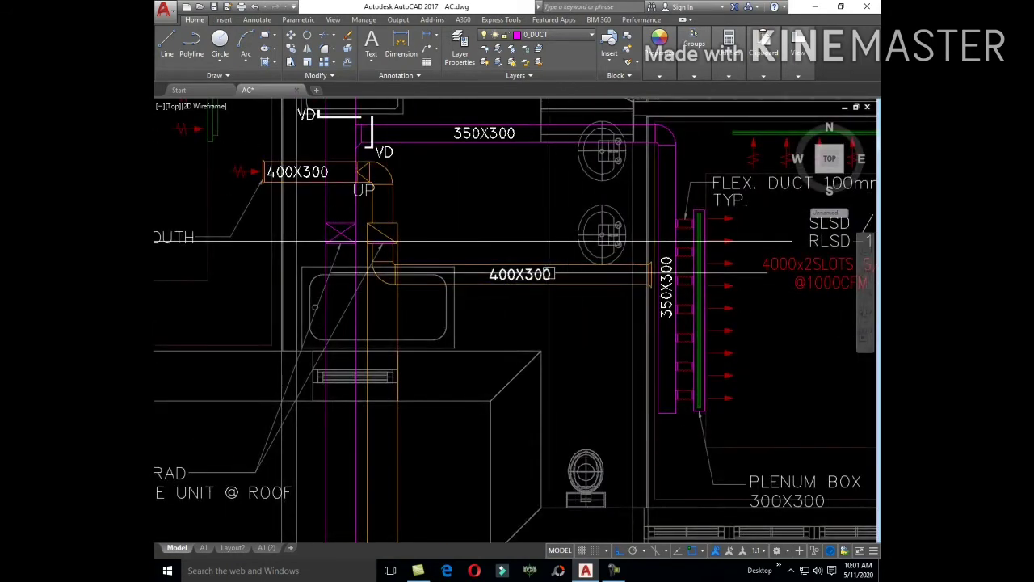
scroll(549, 241, down, 5)
scroll(487, 376, up, 6)
scroll(535, 414, up, 2)
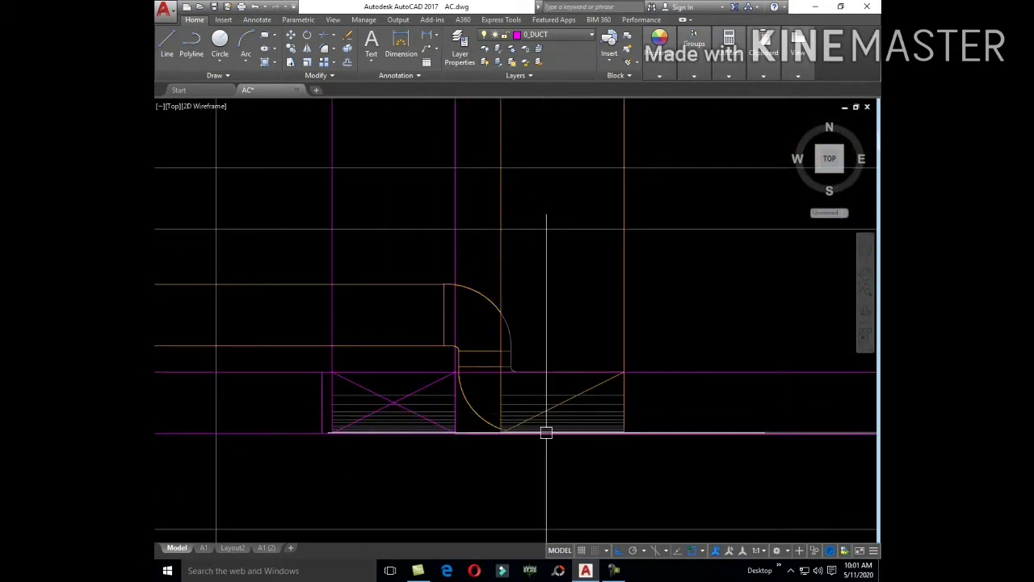
text(l)
key(Return)
- Finish the small rectangle outline and draw a diagonal across it corner to corner
scroll(566, 437, down, 5)
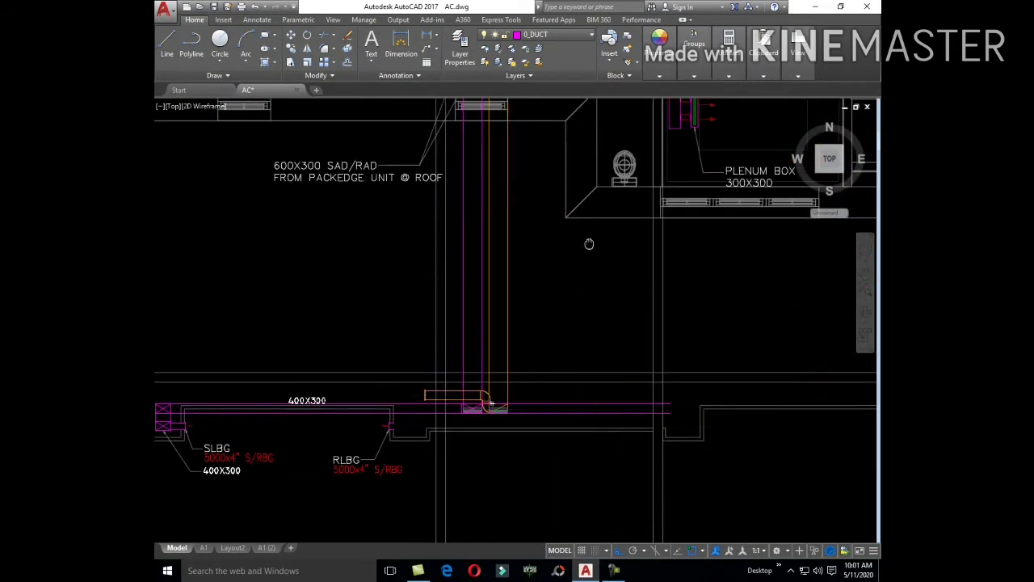
middle_drag(605, 460, 598, 264)
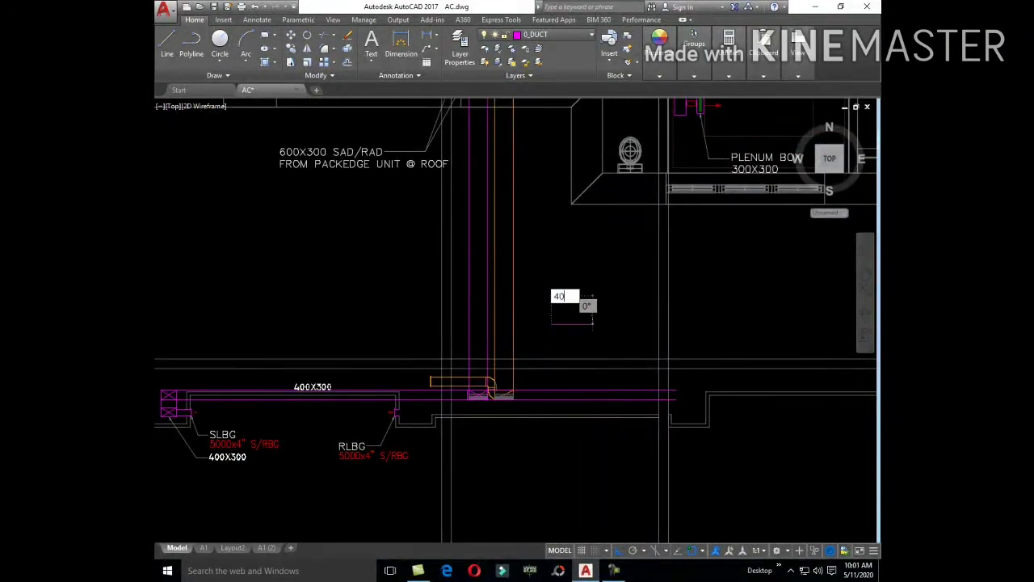
click(593, 331)
scroll(581, 353, up, 3)
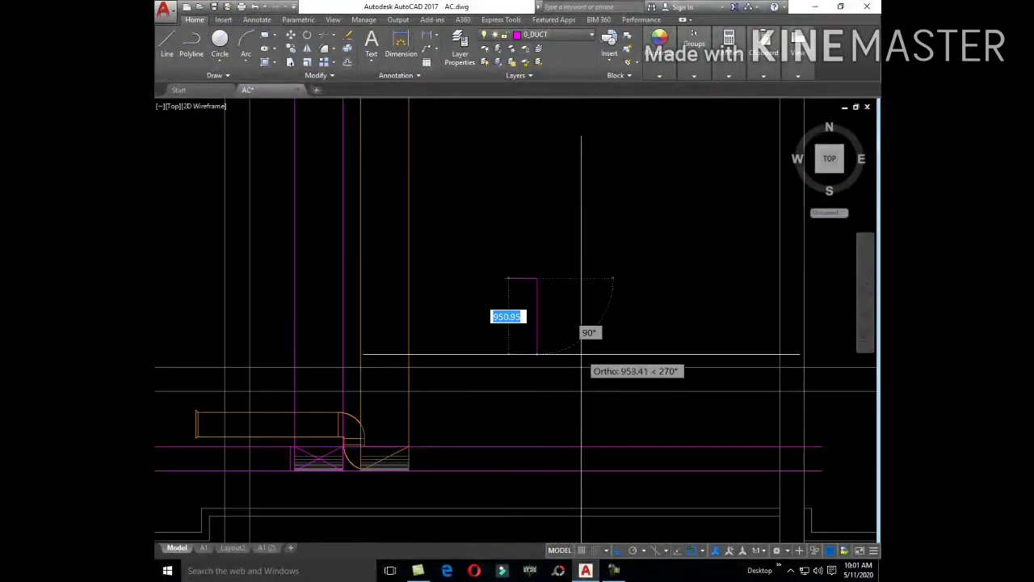
key(BackSpace)
key(BackSpace)
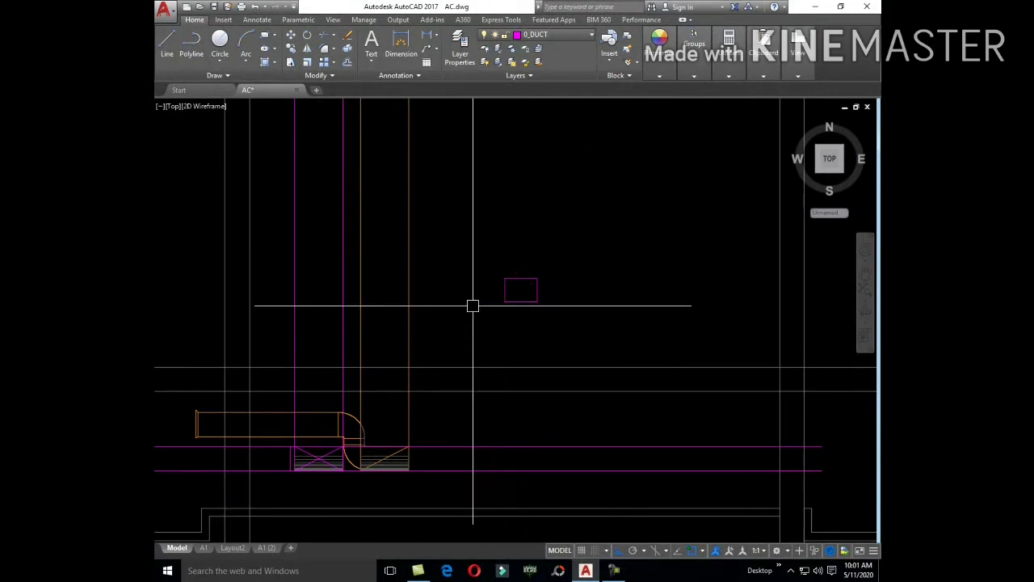
scroll(522, 312, up, 3)
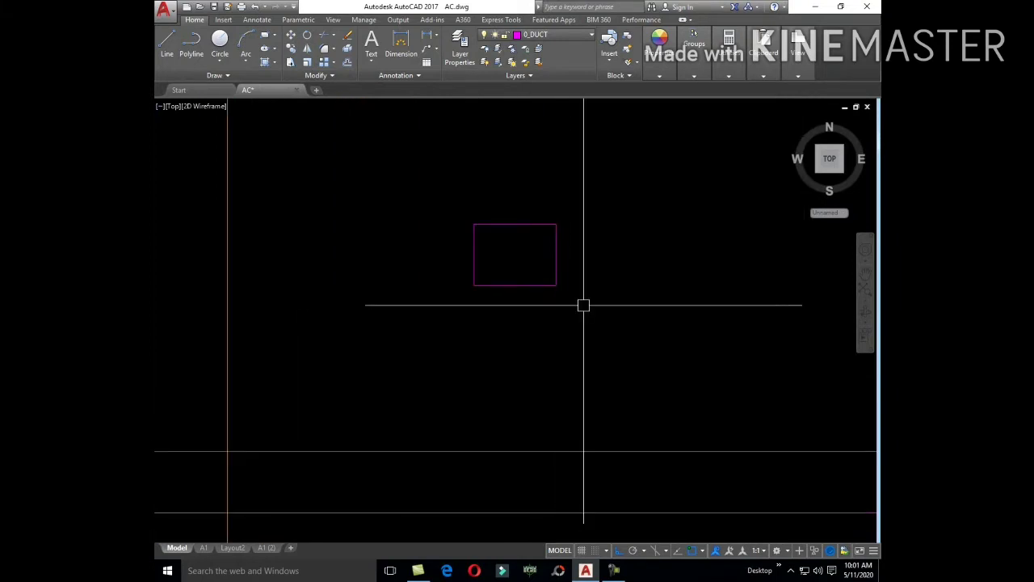
key(space)
click(474, 284)
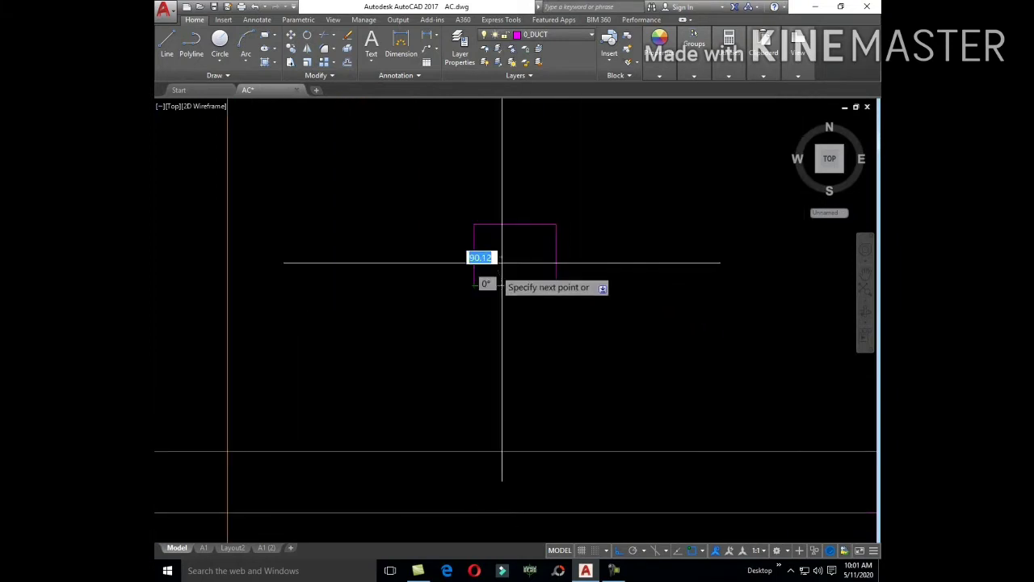
click(555, 224)
key(Escape)
- Relocate the box and its diagonal from its corner onto the duct section beside the elbow
drag(584, 302, 458, 220)
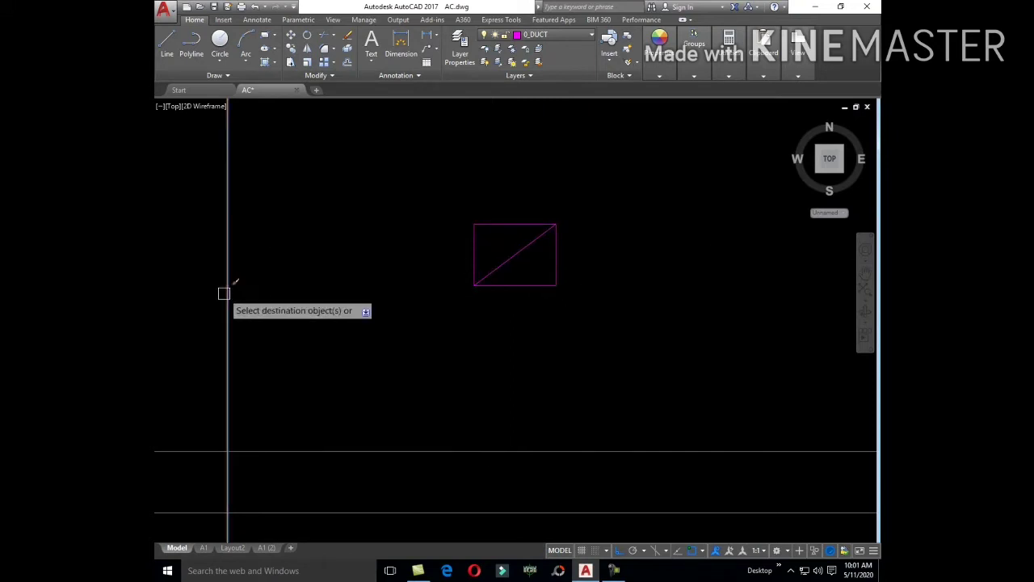
click(589, 310)
click(497, 226)
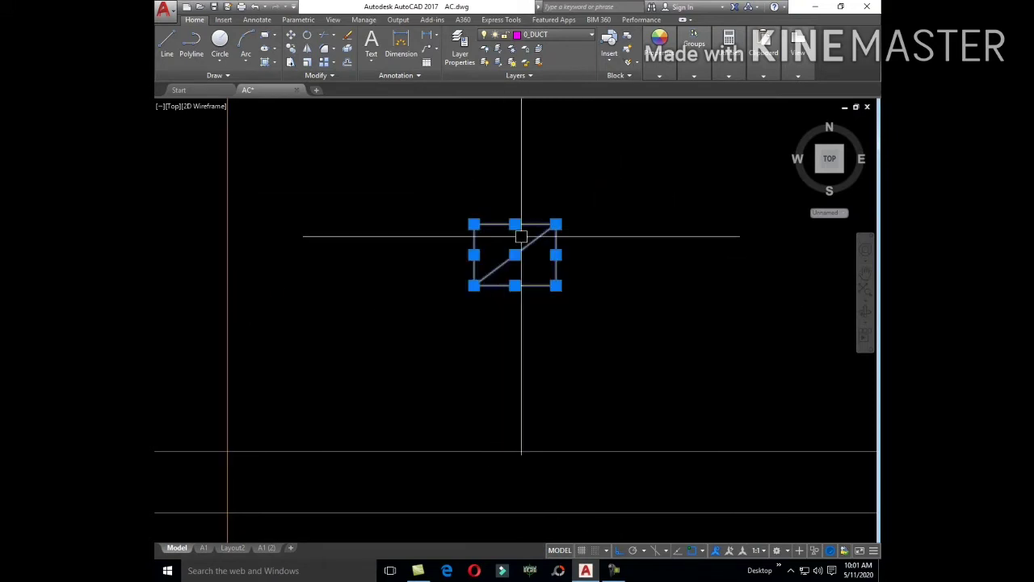
text(M)
key(Return)
click(556, 224)
scroll(536, 229, down, 3)
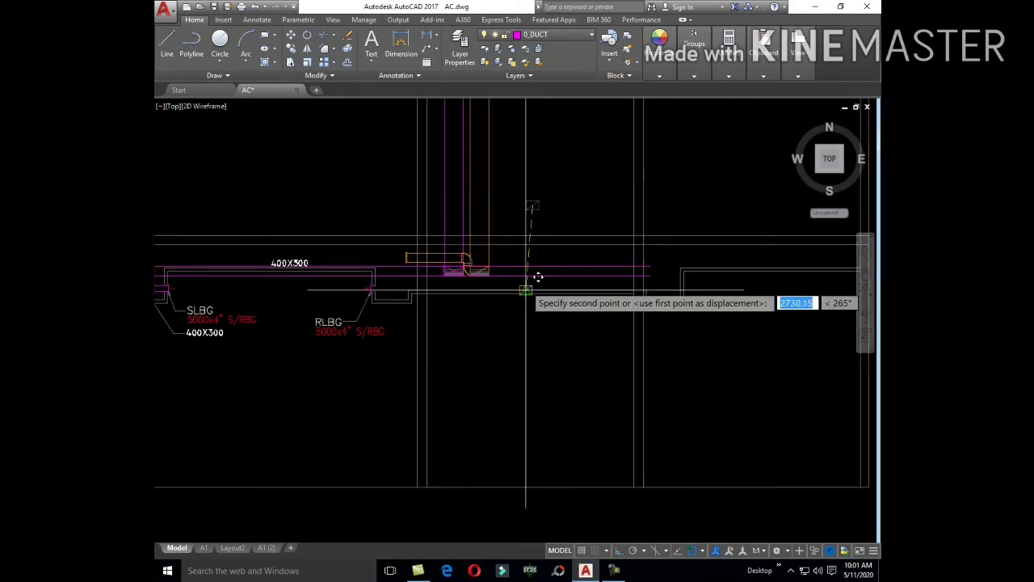
scroll(481, 275, up, 5)
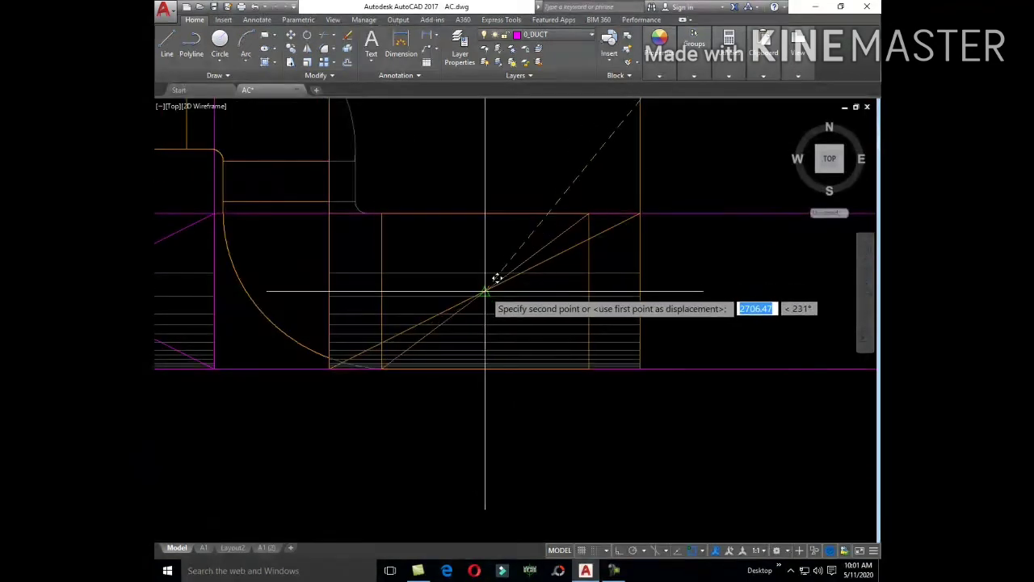
click(484, 290)
scroll(506, 350, down, 3)
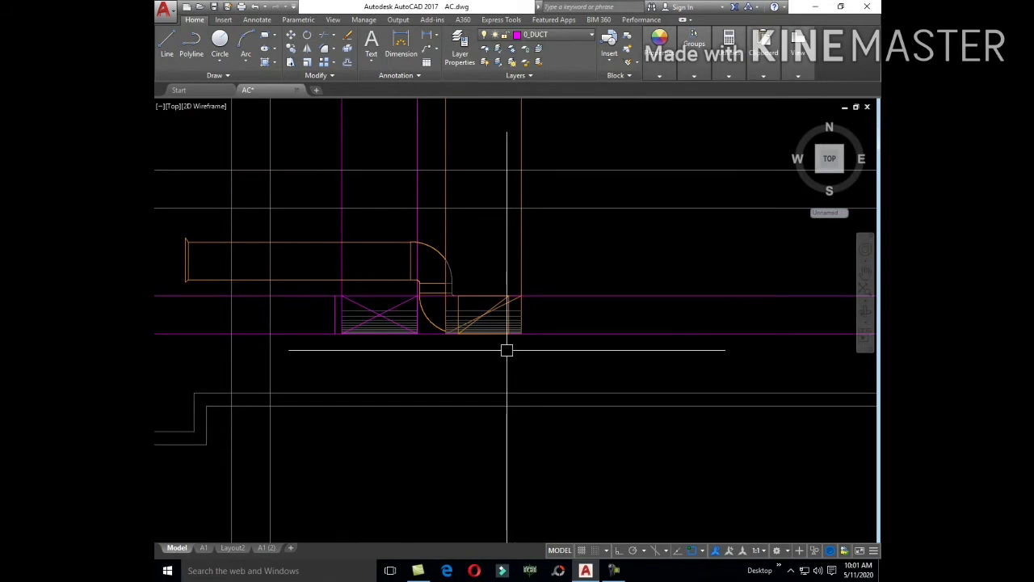
scroll(549, 287, up, 3)
scroll(519, 206, up, 3)
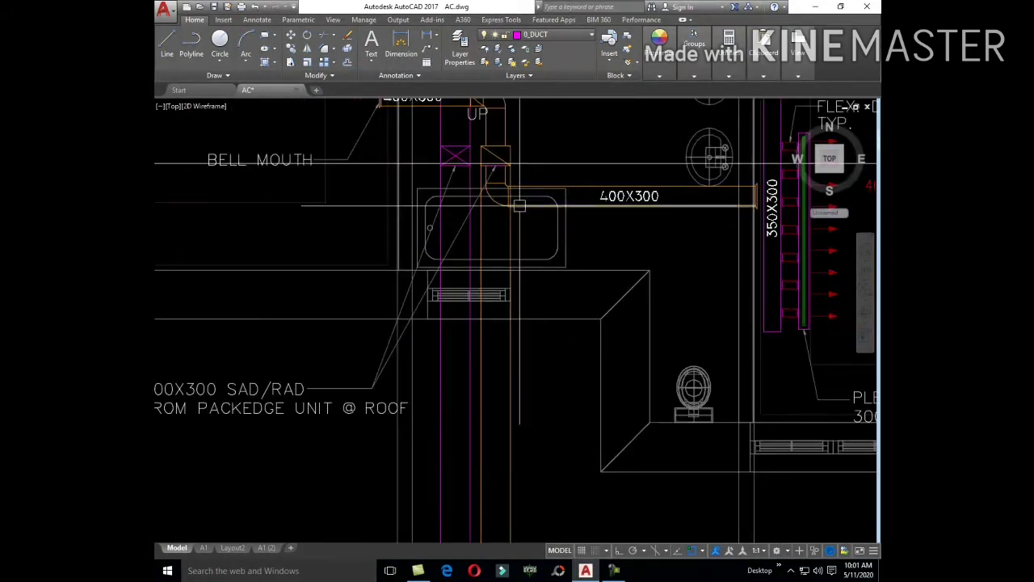
middle_drag(550, 448, 553, 329)
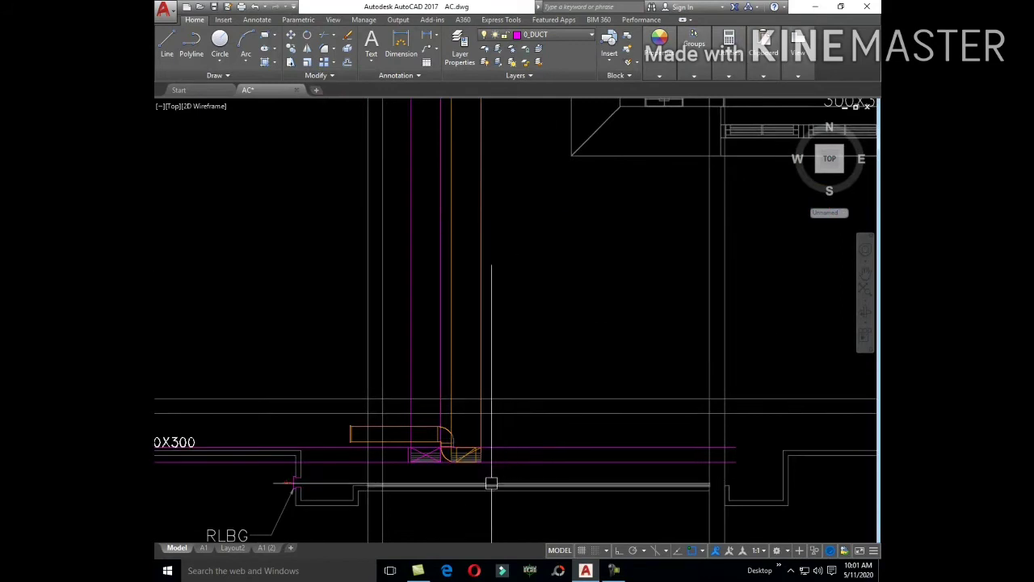
- Delete the two long horizontal lines near the elbow
scroll(492, 483, up, 2)
scroll(494, 471, up, 2)
click(605, 474)
click(566, 363)
key(Delete)
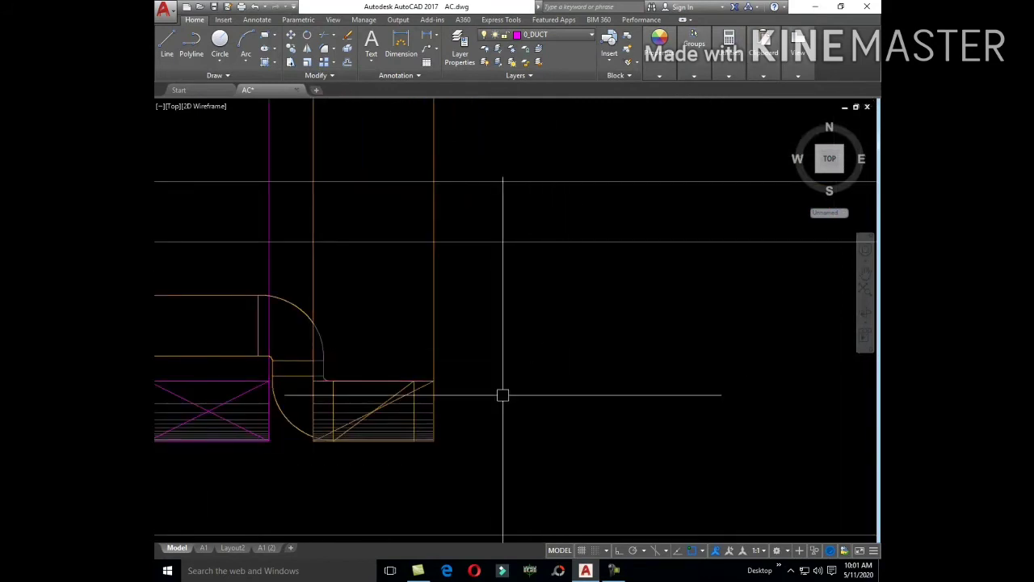
text(L)
- Draw a horizontal line with Ortho on from the duct corner to the right
key(Return)
scroll(502, 395, up, 2)
click(399, 343)
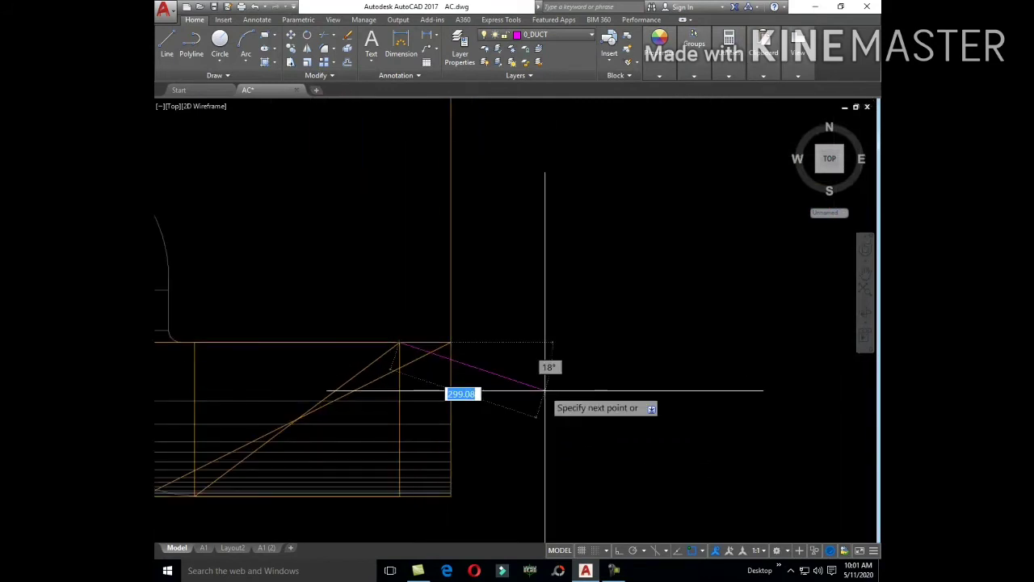
scroll(545, 390, down, 3)
middle_drag(501, 379, 547, 387)
key(F8)
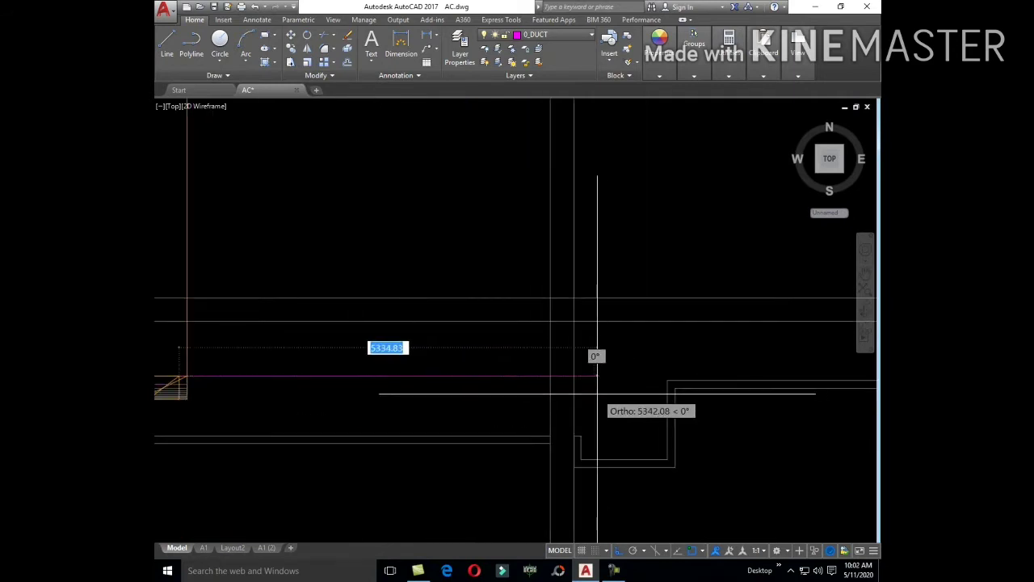
scroll(581, 349, up, 2)
click(593, 376)
key(Escape)
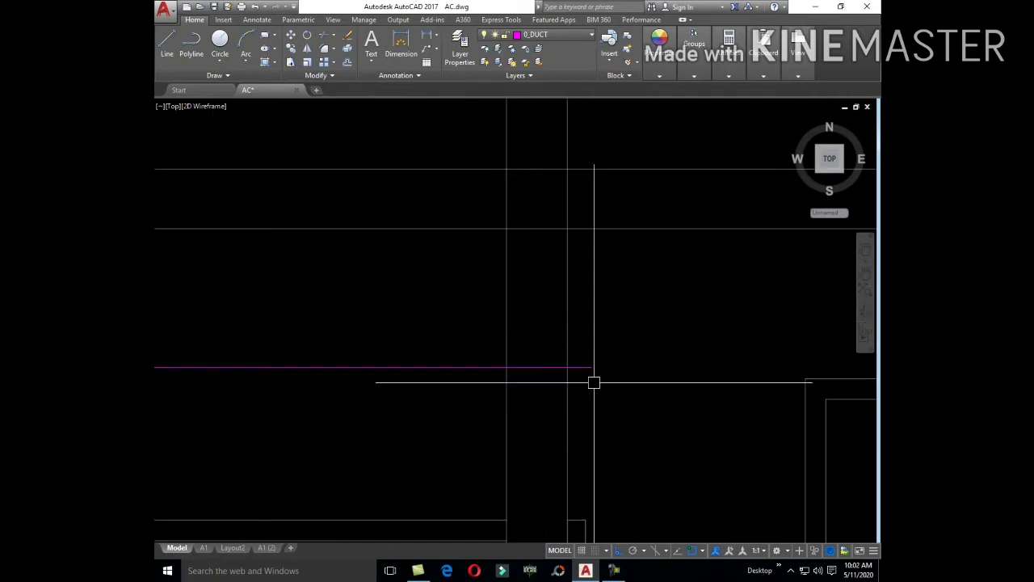
- Draw a second horizontal duct line from the other duct corner to the right
scroll(594, 380, down, 2)
scroll(312, 399, up, 2)
scroll(293, 374, up, 2)
key(Return)
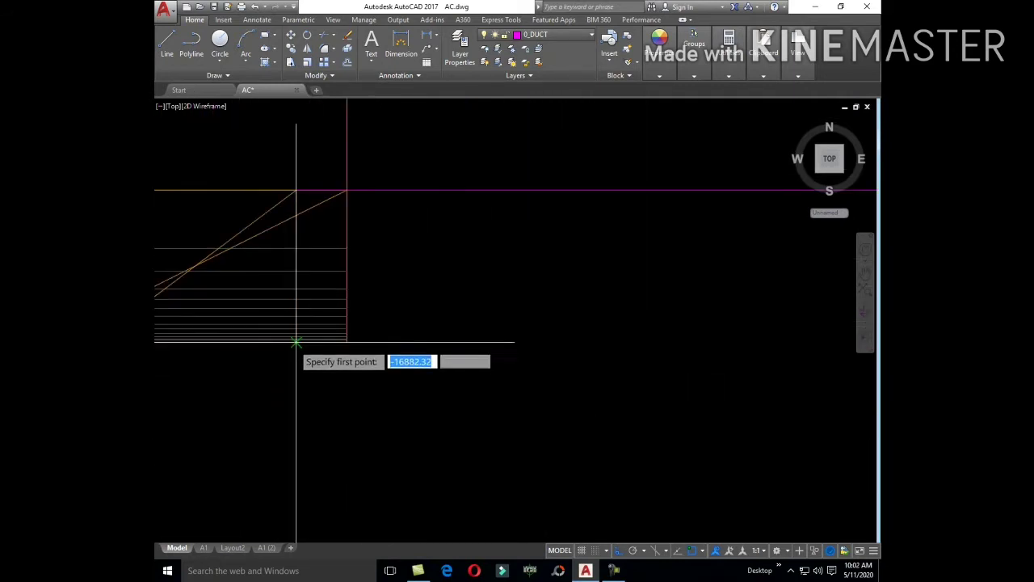
click(297, 340)
scroll(401, 376, down, 3)
scroll(559, 393, up, 2)
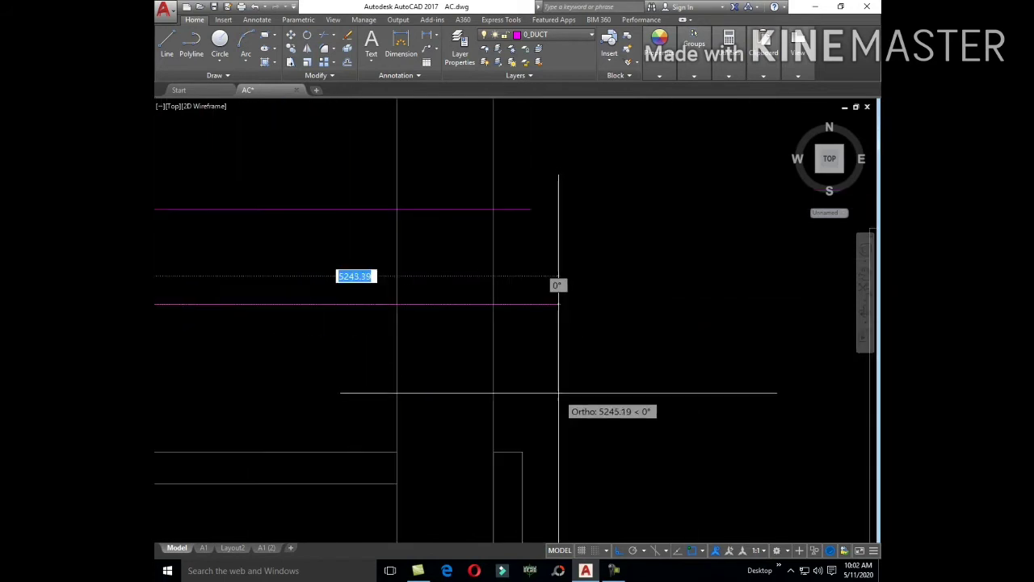
click(529, 364)
key(Escape)
scroll(552, 380, down, 3)
text(M)
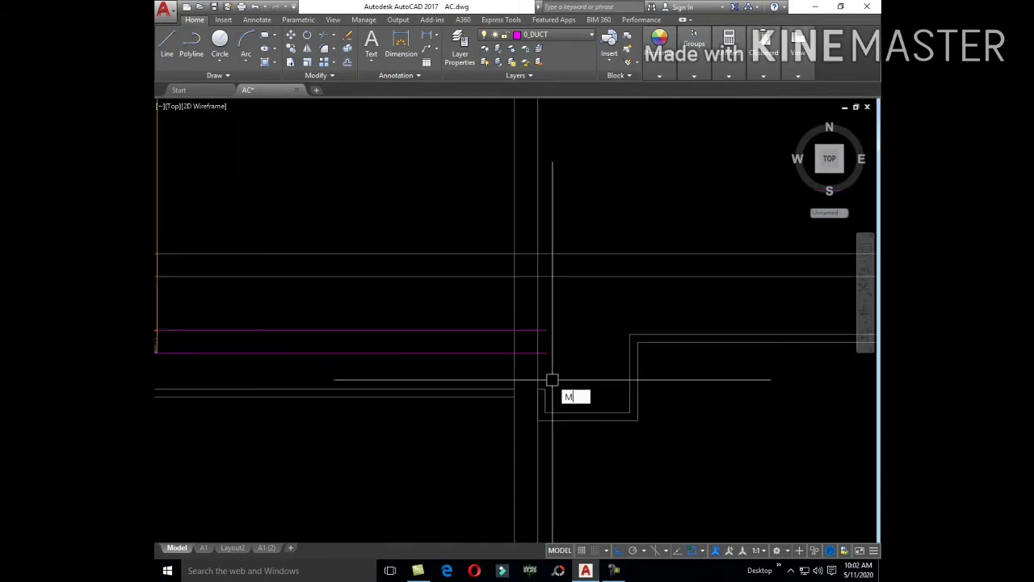
- Use MA (Match Properties) to apply the source properties to the new lines
text(a)
key(Return)
scroll(490, 341, down, 3)
scroll(455, 337, up, 3)
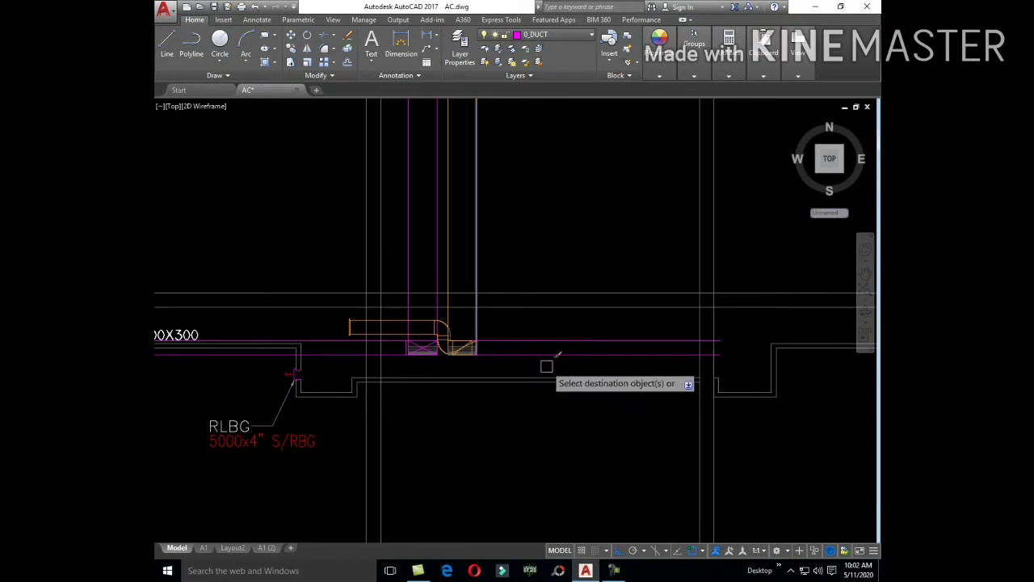
click(541, 339)
scroll(558, 371, up, 4)
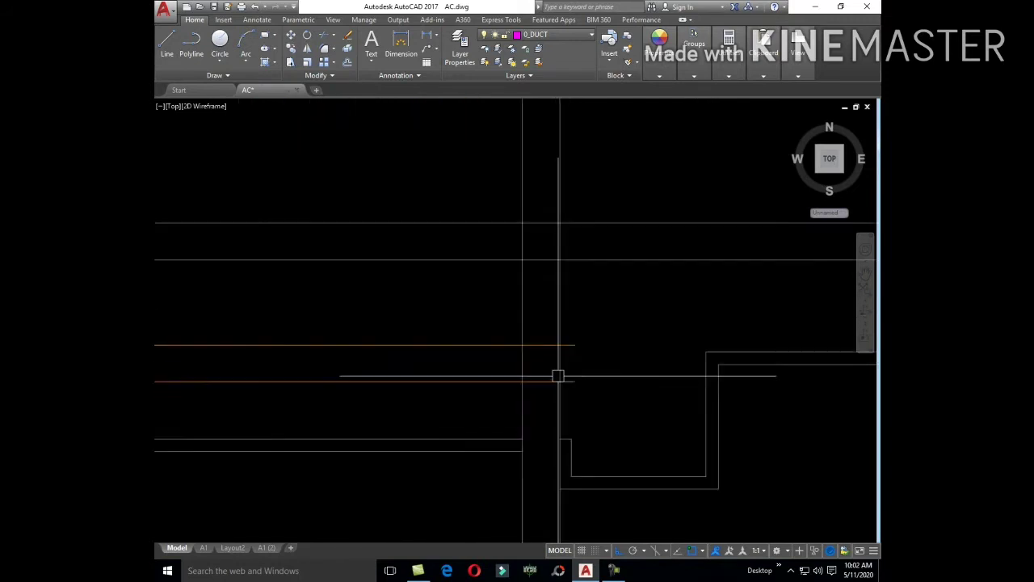
key(Escape)
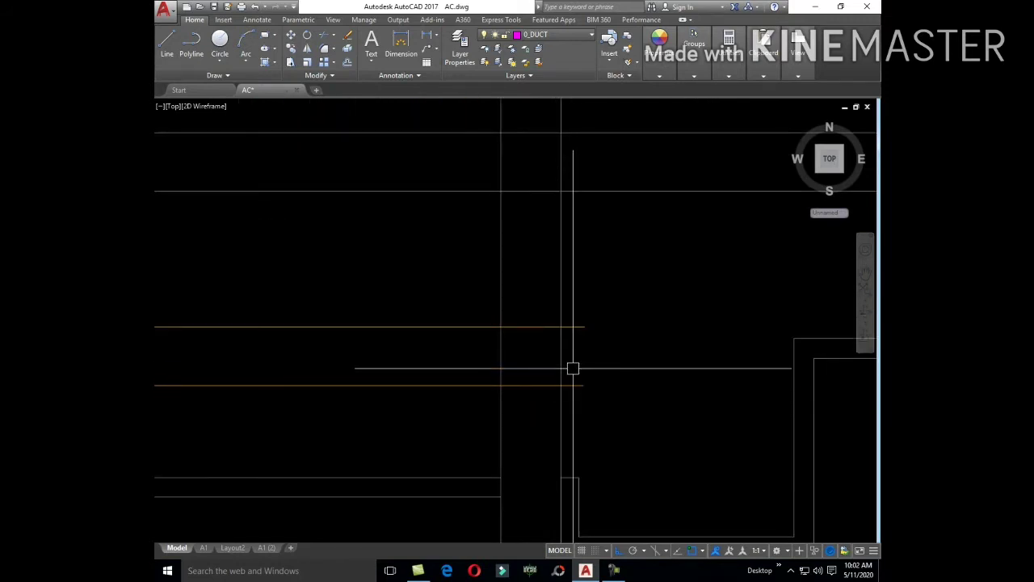
- Draw a tall rectangle starting at the magenta duct end
text(REc)
key(Return)
scroll(614, 359, up, 4)
click(539, 269)
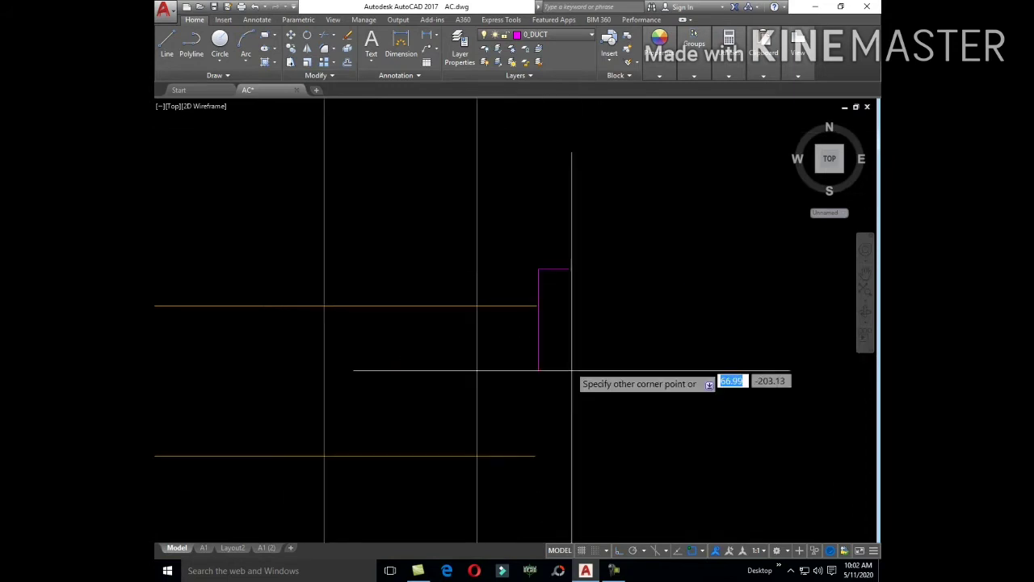
click(552, 500)
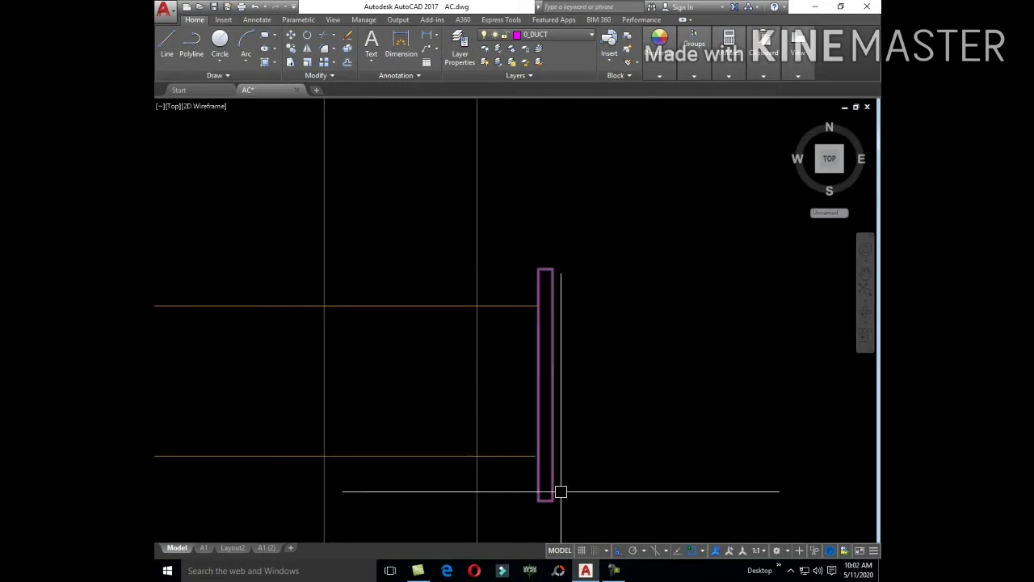
- Shorten the rectangle by stretching its bottom edge upward
text(m)
key(Return)
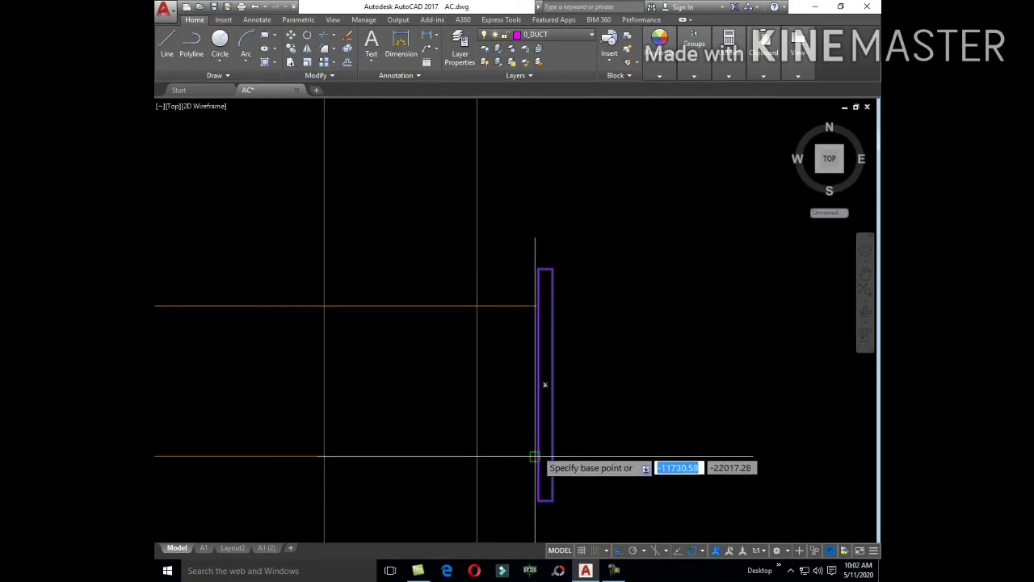
click(548, 502)
scroll(538, 500, up, 5)
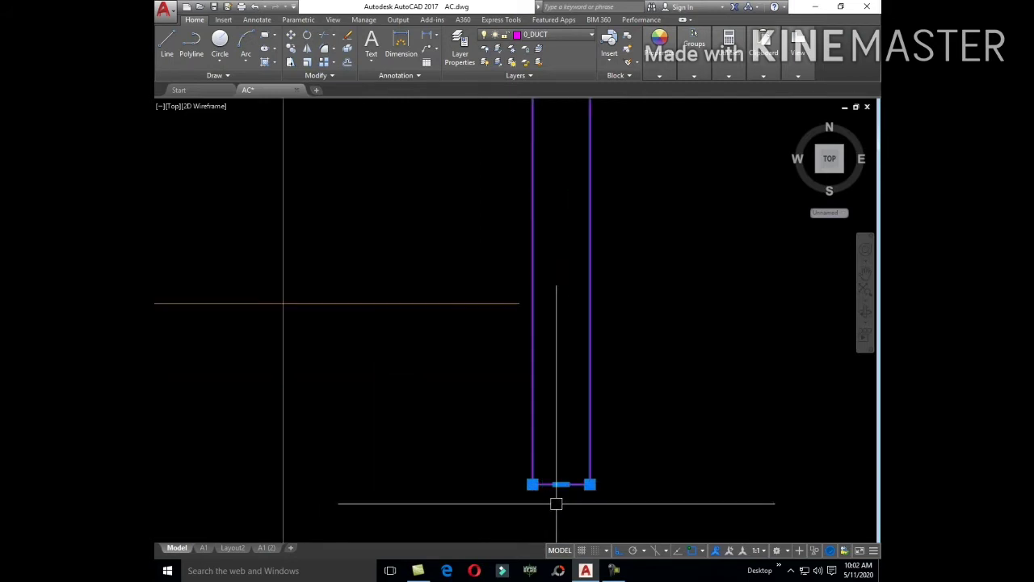
click(561, 484)
click(561, 369)
key(Escape)
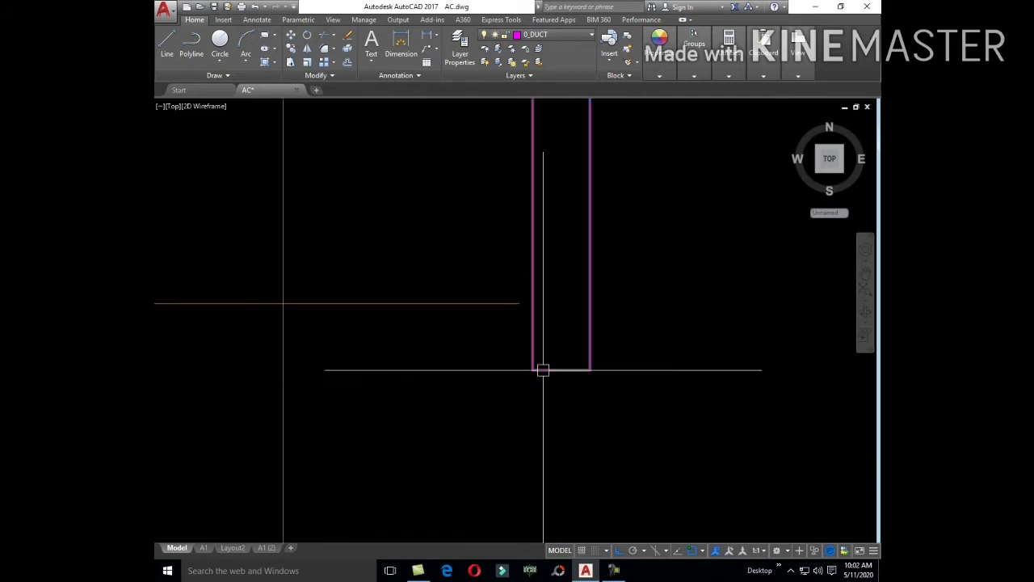
scroll(551, 391, down, 6)
text(M)
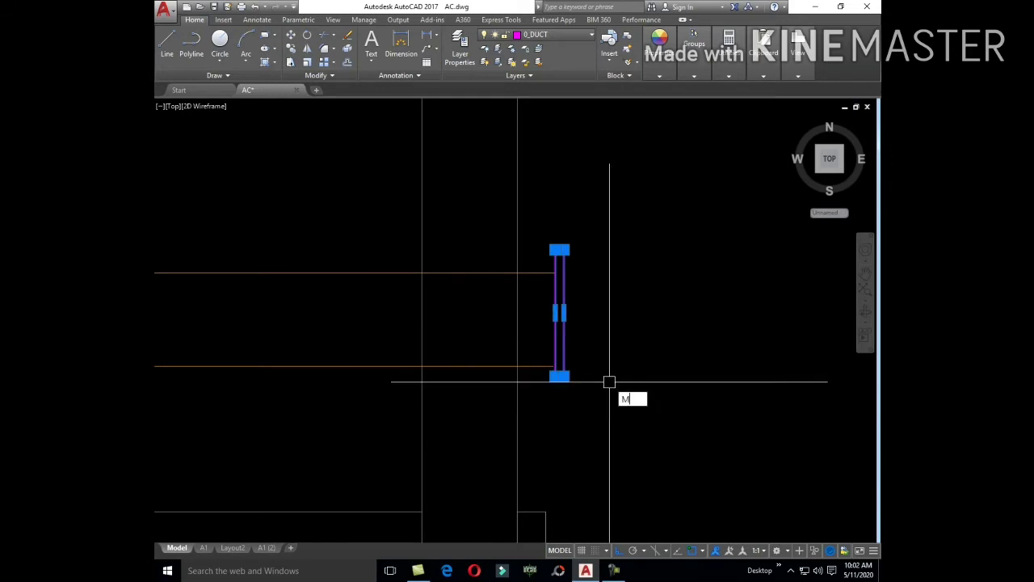
- Move the narrow magenta rectangle into position at the duct end
key(Return)
scroll(609, 382, up, 4)
click(651, 267)
click(570, 292)
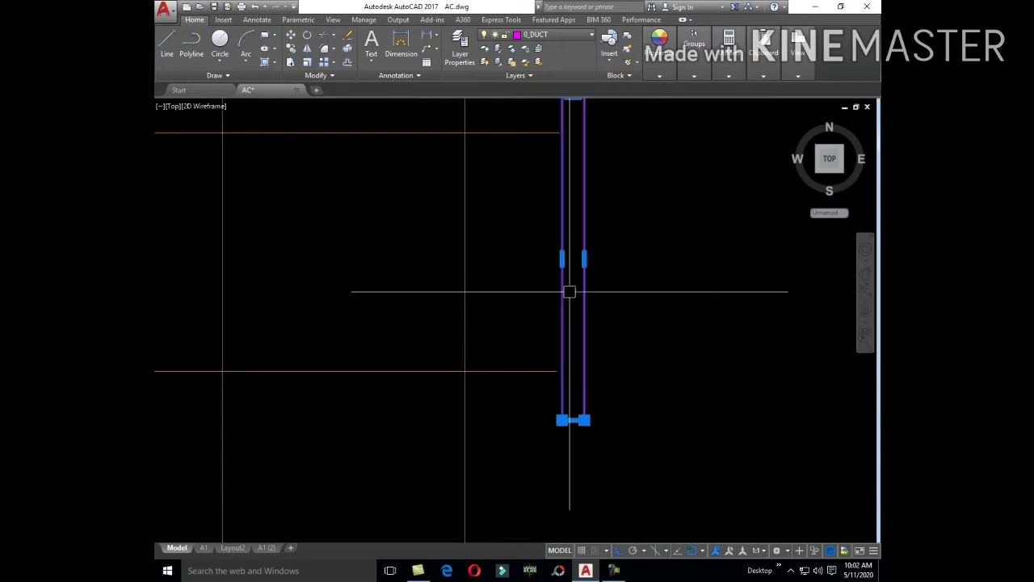
key(m)
key(Return)
scroll(564, 381, up, 5)
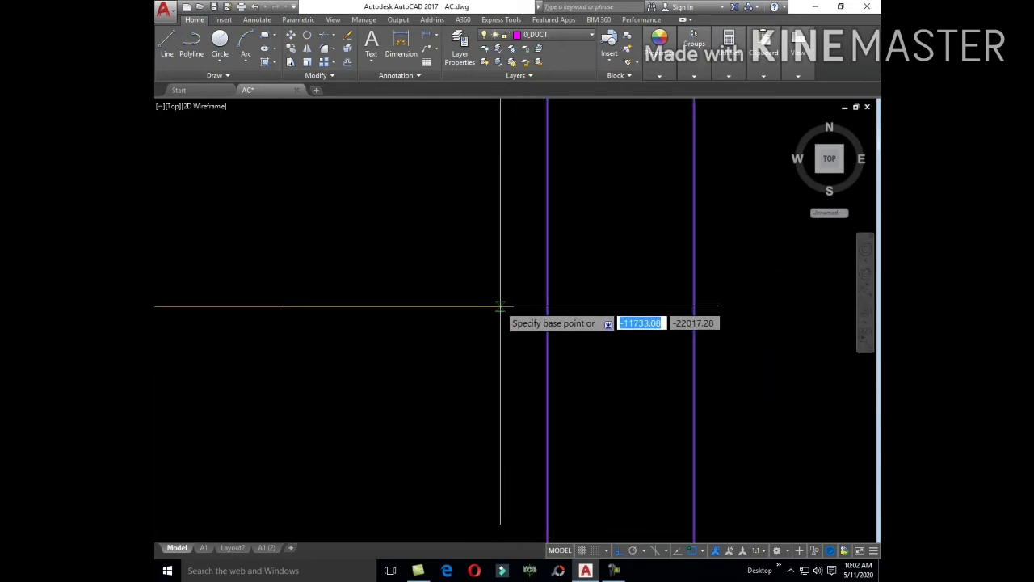
click(547, 307)
scroll(541, 299, down, 3)
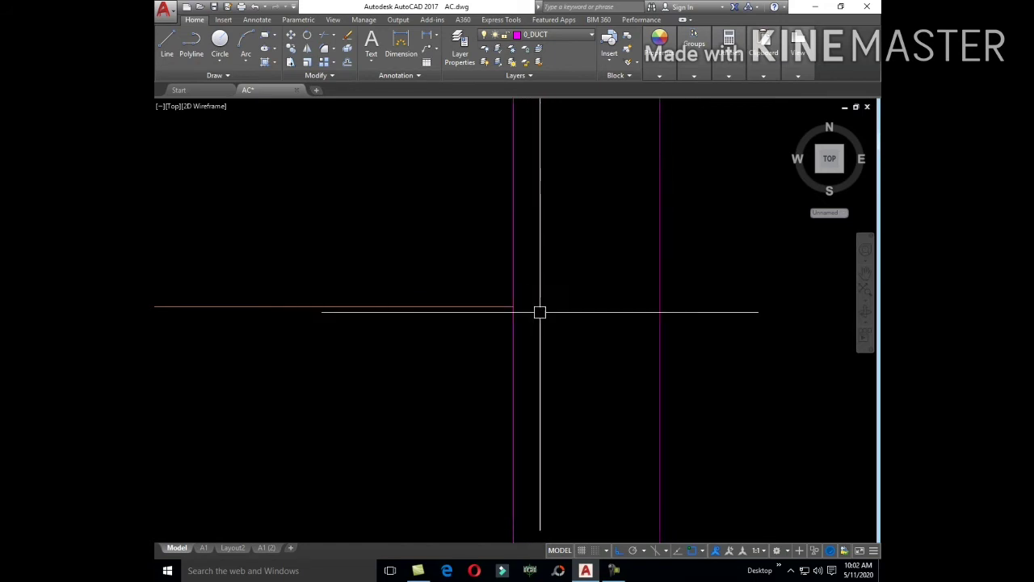
scroll(540, 310, down, 3)
scroll(656, 294, up, 4)
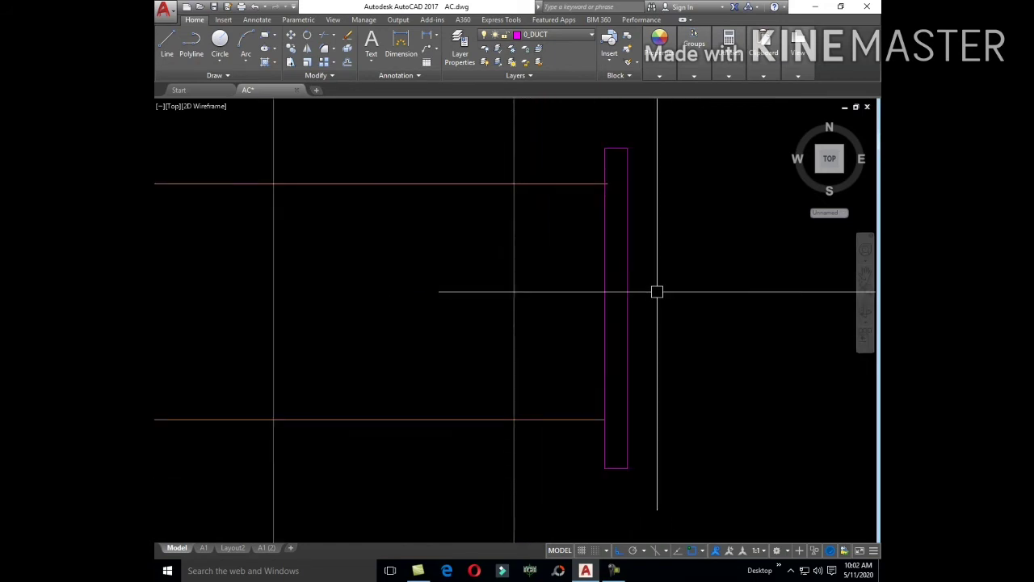
- Trim away the duct line running inside the rectangle
key(Return)
scroll(611, 174, up, 5)
click(596, 208)
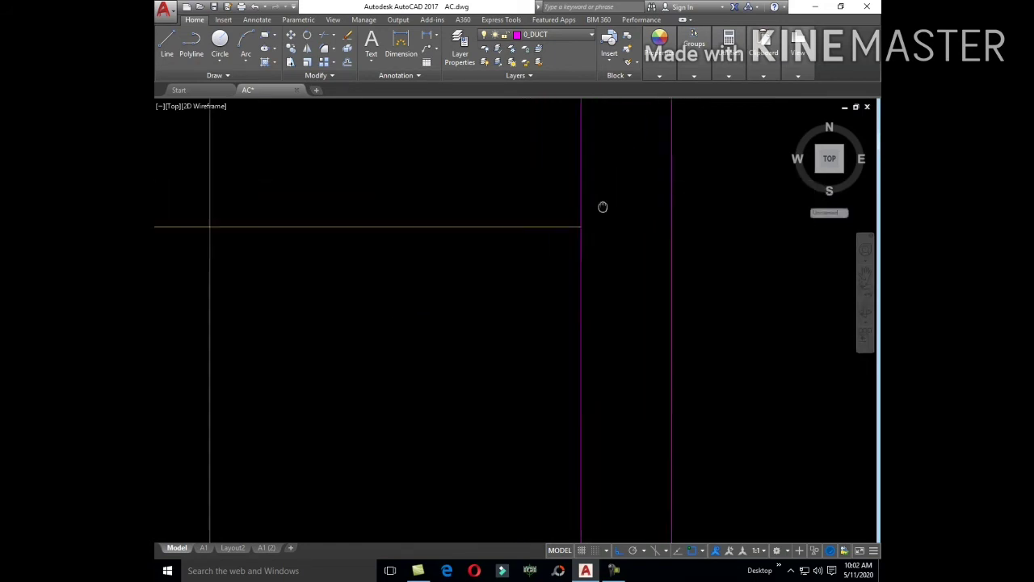
middle_drag(603, 205, 538, 334)
- Draw diagonal lines from the duct corners to the rectangle corners, forming the flared neck
key(l)
key(Return)
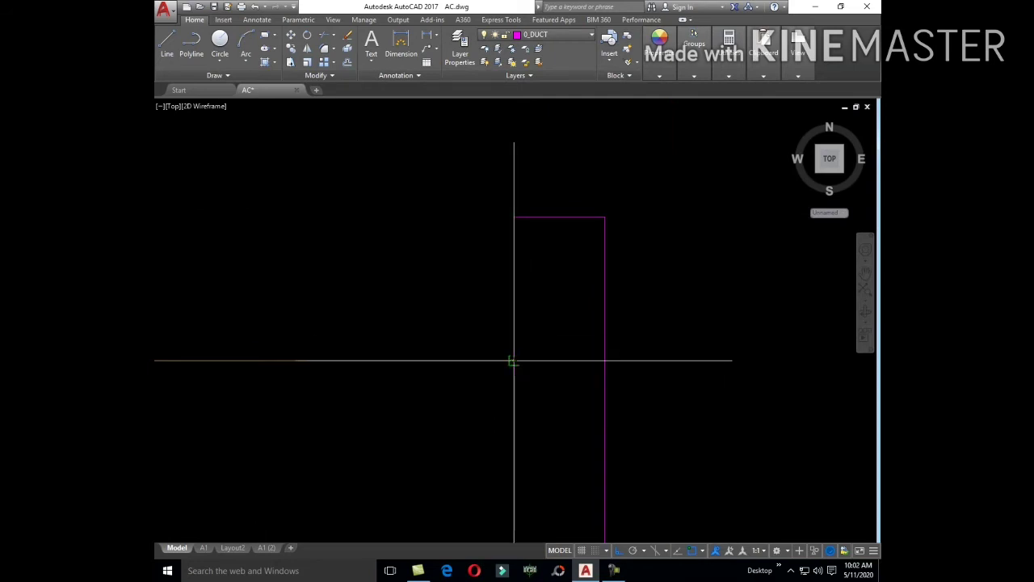
click(513, 360)
click(605, 219)
scroll(603, 434, down, 3)
middle_drag(603, 434, 538, 293)
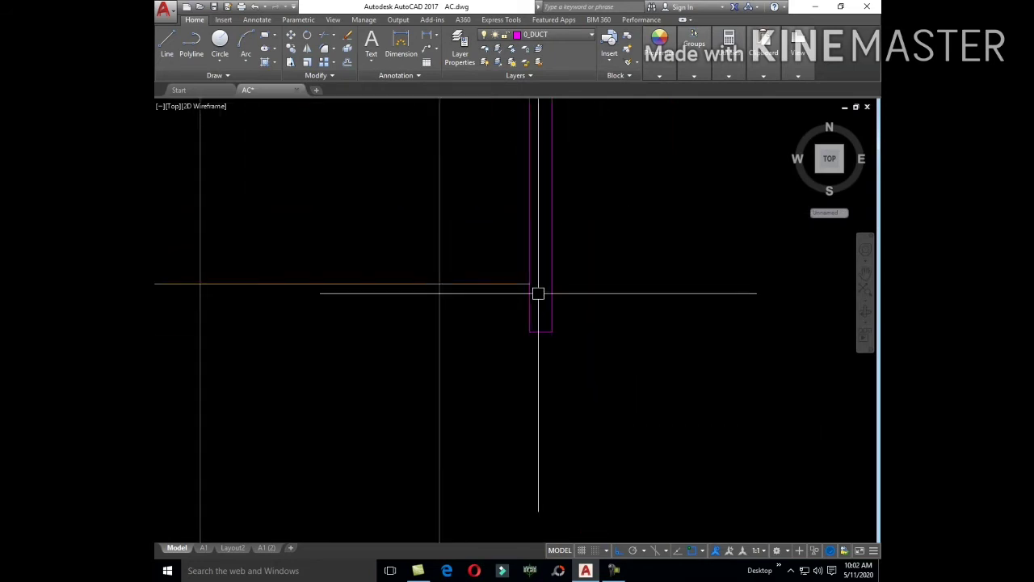
key(space)
click(552, 284)
click(553, 331)
key(Escape)
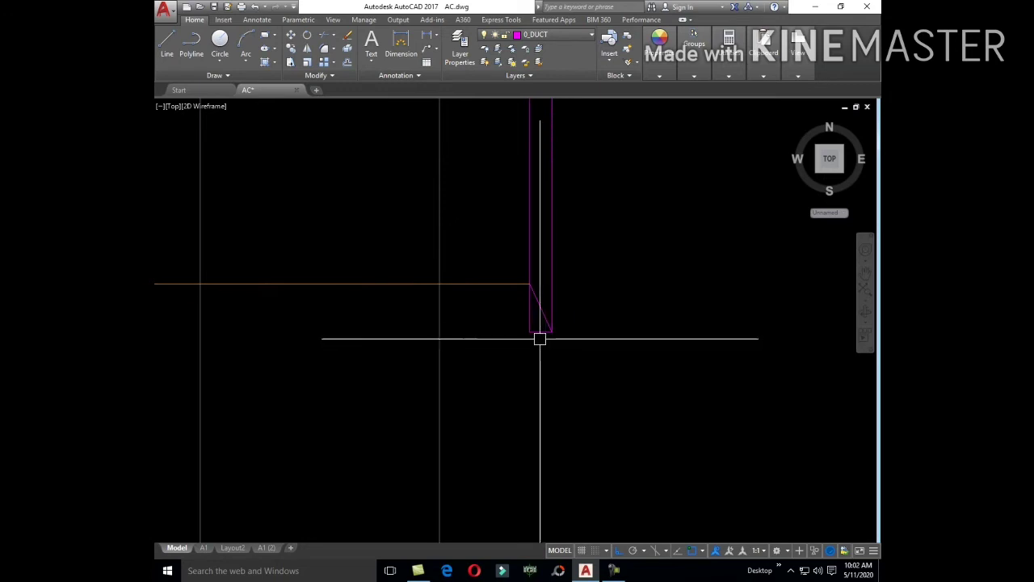
scroll(526, 243, up, 2)
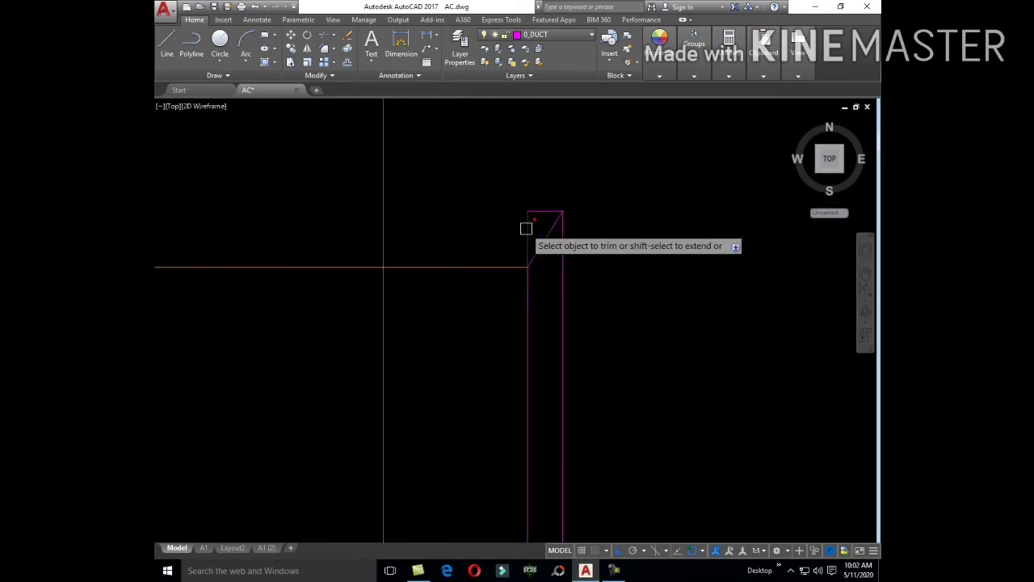
scroll(533, 230, up, 2)
scroll(558, 227, down, 3)
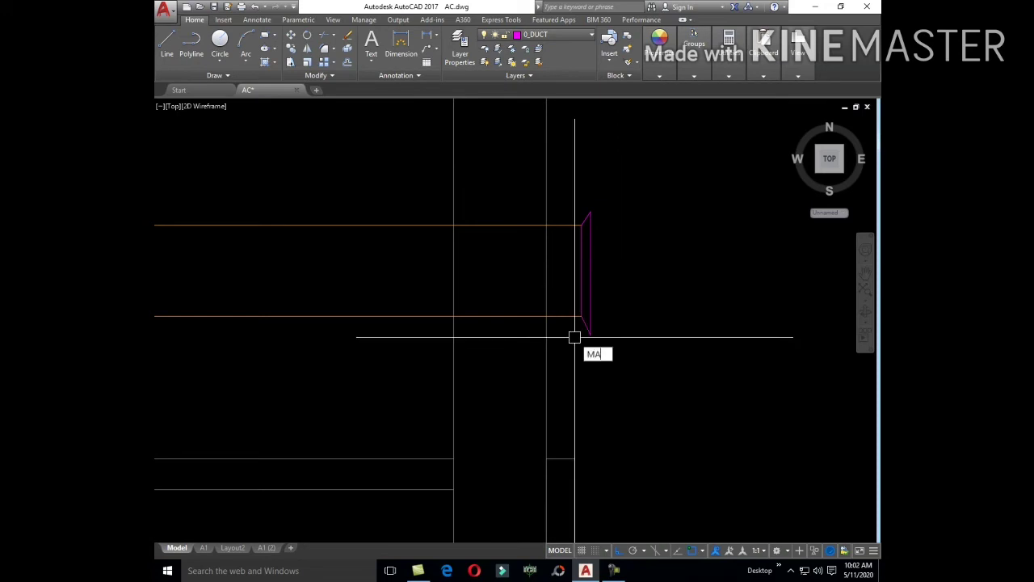
- Start a vertical line from the 350X300 duct corner, extending down toward the lower duct run
scroll(666, 395, down, 3)
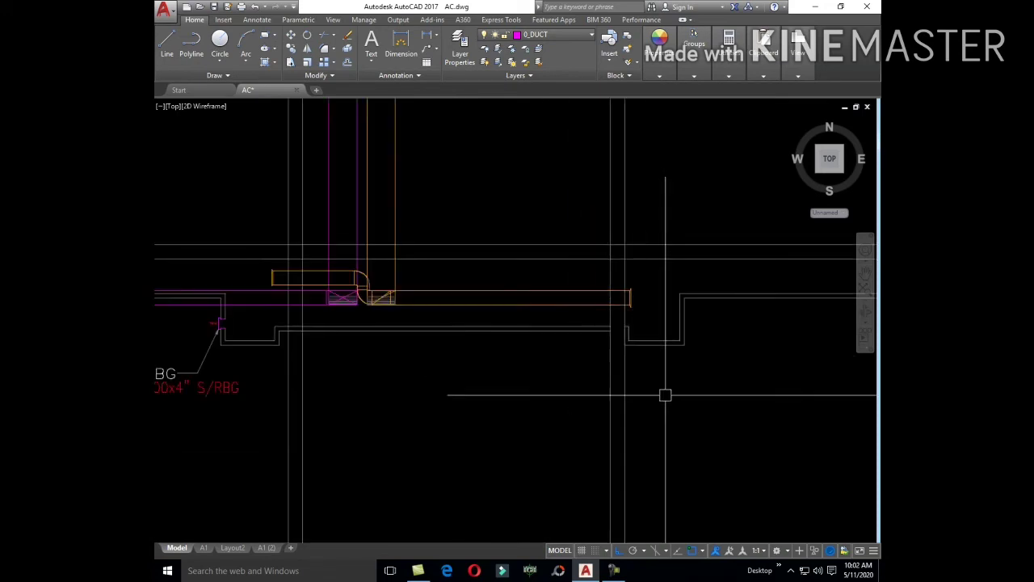
scroll(537, 321, down, 2)
scroll(536, 320, down, 3)
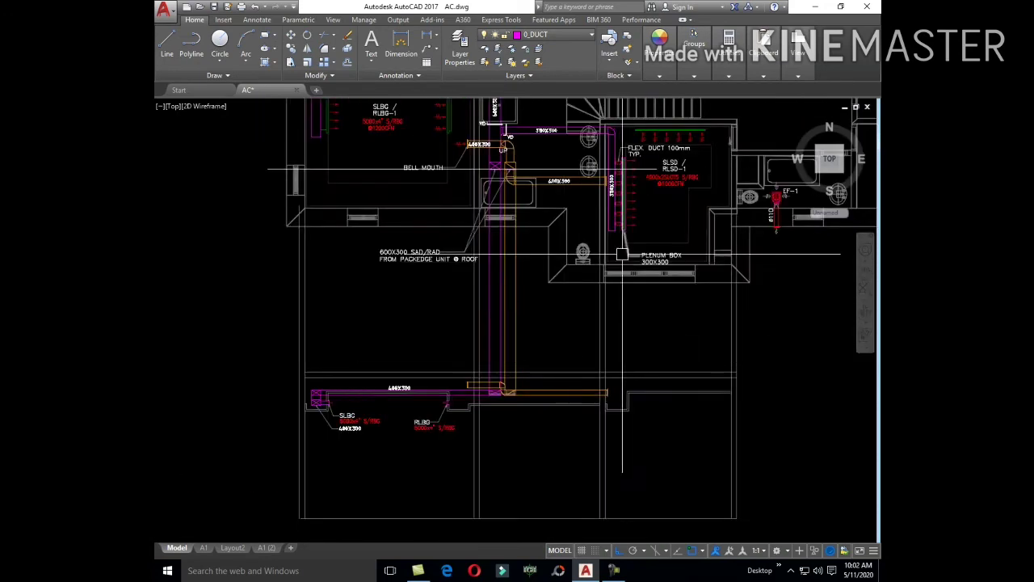
scroll(653, 336, up, 1)
scroll(653, 336, up, 4)
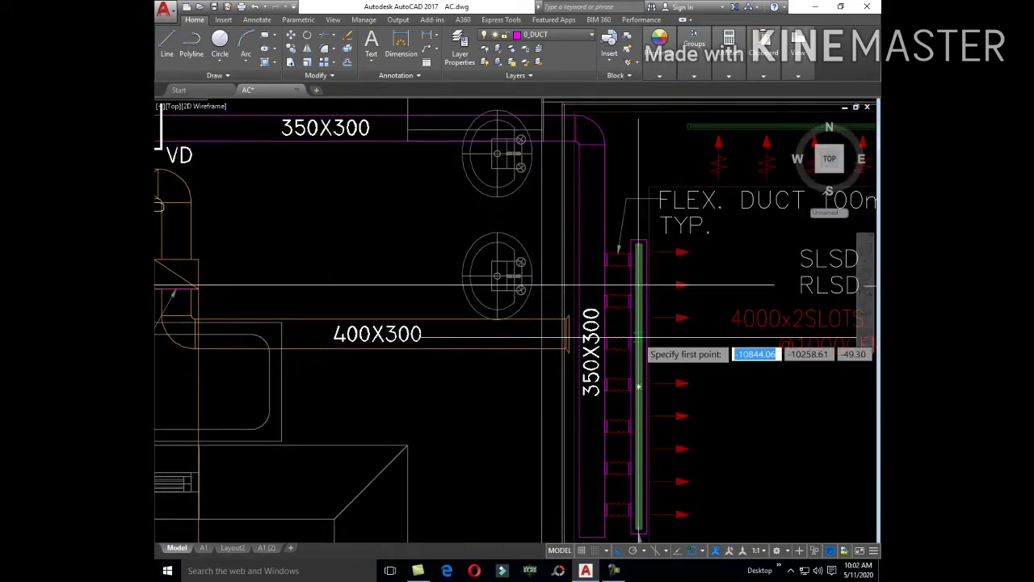
scroll(570, 297, up, 4)
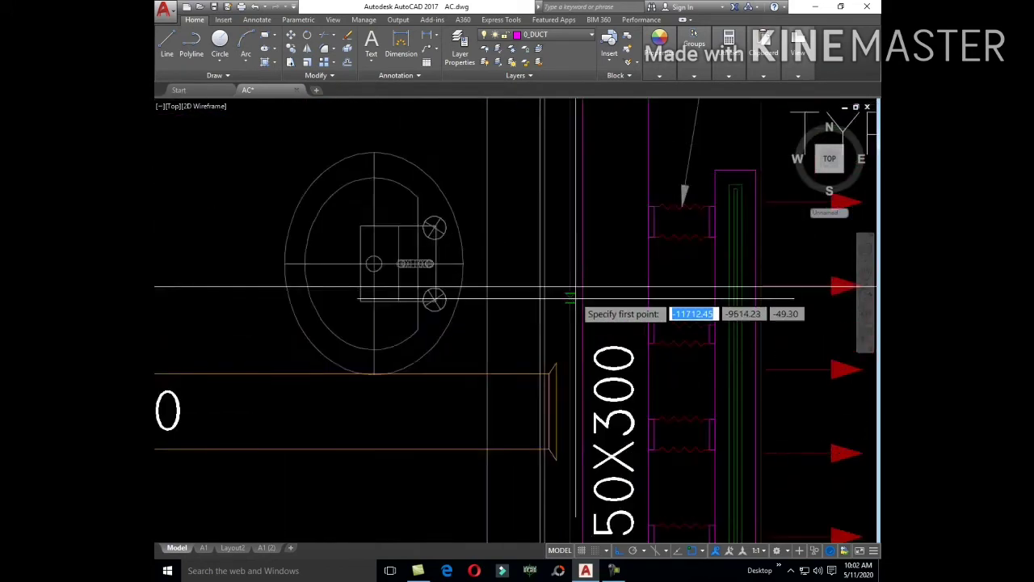
scroll(570, 297, down, 2)
scroll(573, 324, up, 5)
scroll(574, 197, down, 1)
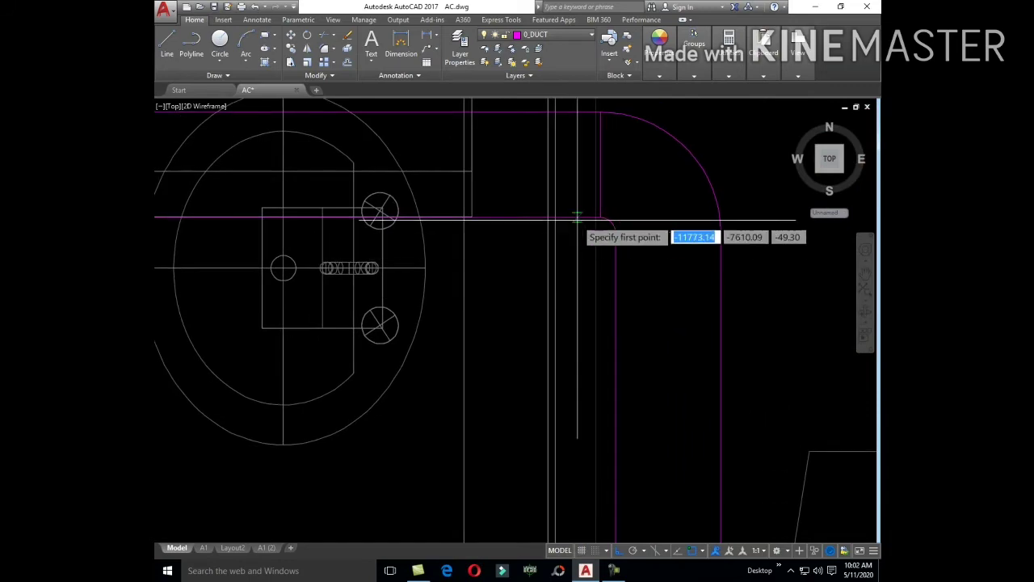
scroll(577, 266, down, 3)
middle_drag(588, 521, 586, 315)
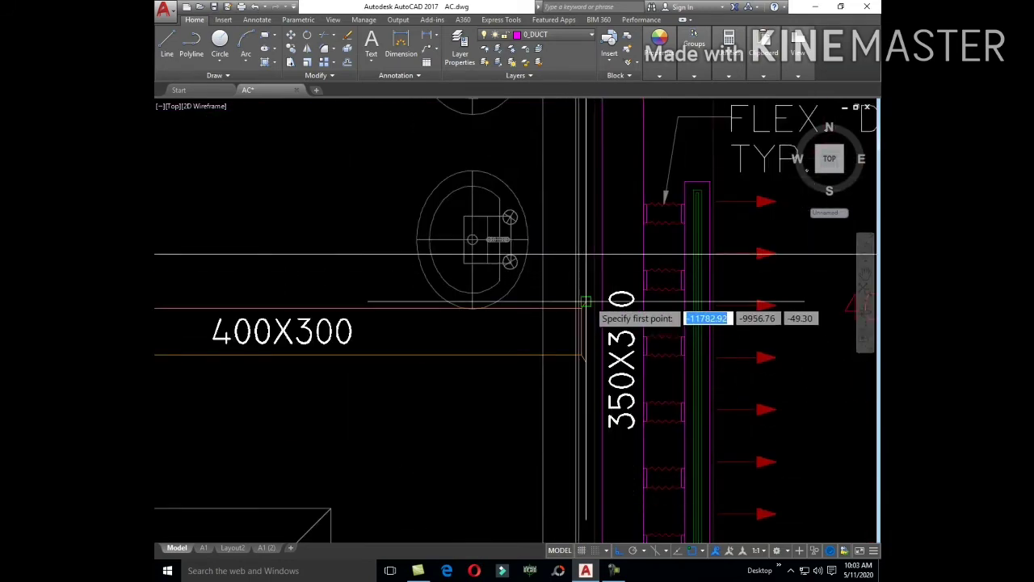
click(586, 302)
scroll(618, 226, up, 2)
scroll(620, 241, up, 3)
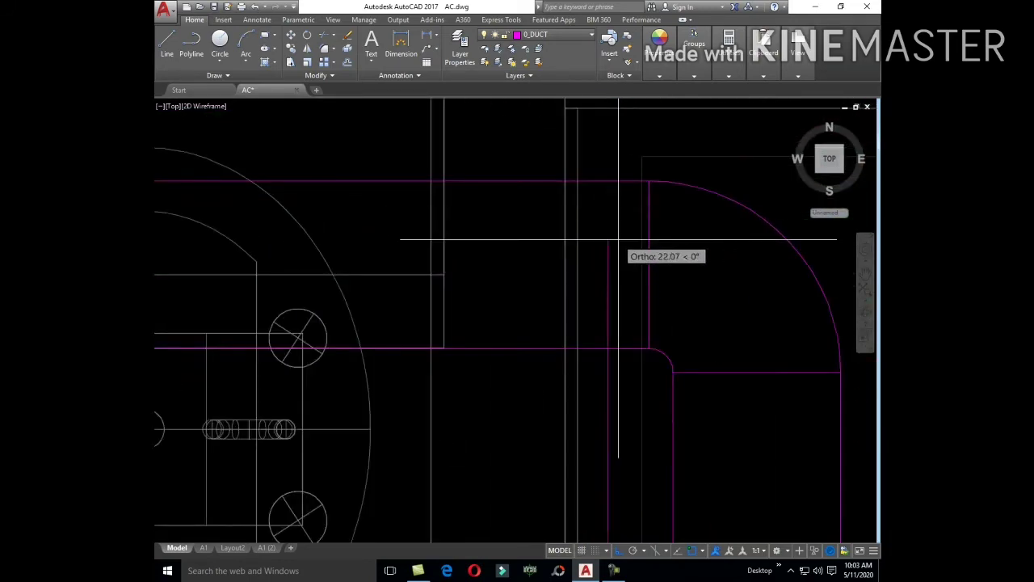
click(611, 331)
scroll(622, 336, down, 4)
scroll(646, 339, up, 2)
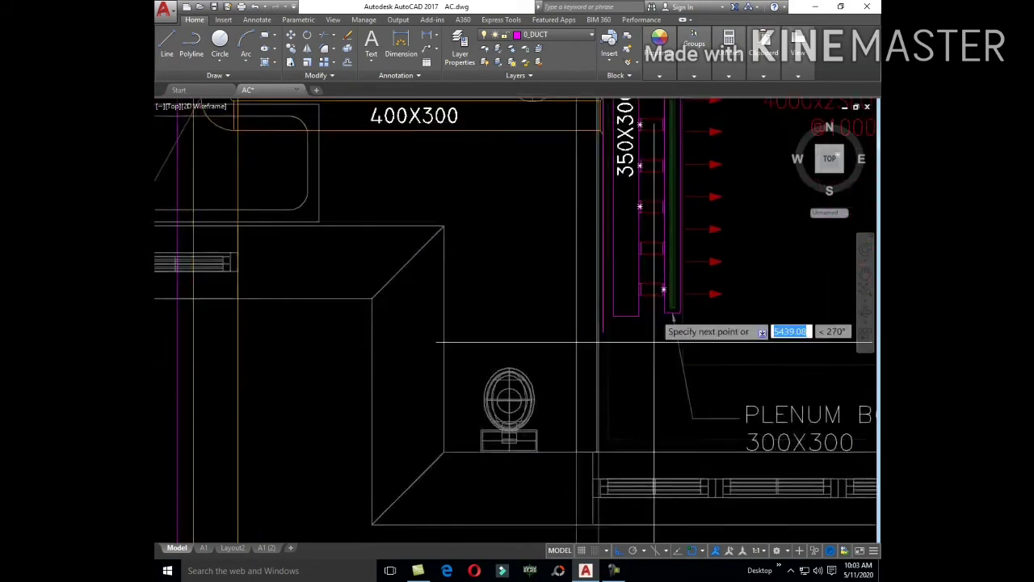
middle_drag(654, 341, 655, 145)
scroll(687, 323, up, 3)
middle_drag(716, 364, 673, 278)
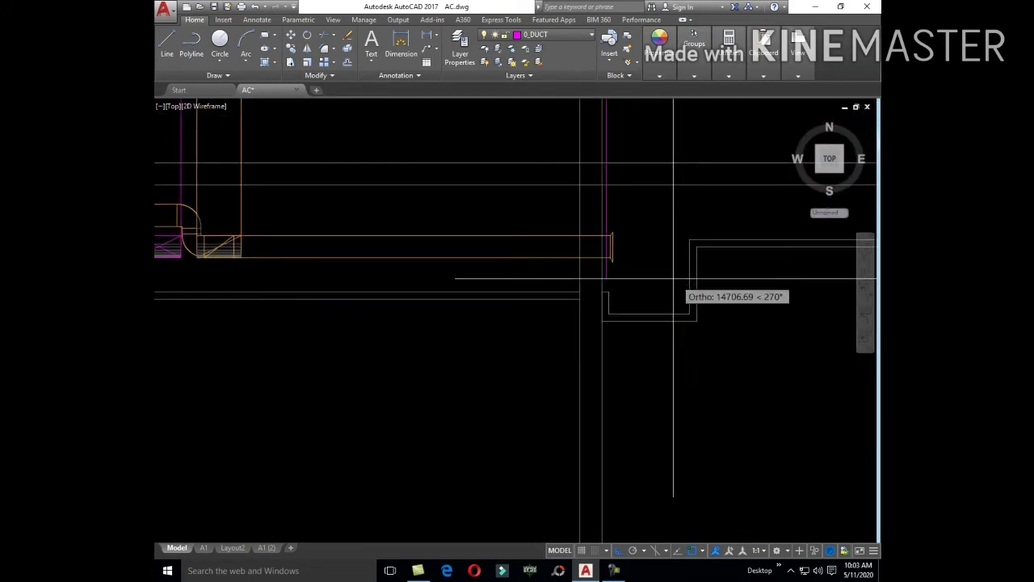
- Window-select the flared end and move it against the vertical line
key(Escape)
scroll(525, 210, up, 2)
click(447, 149)
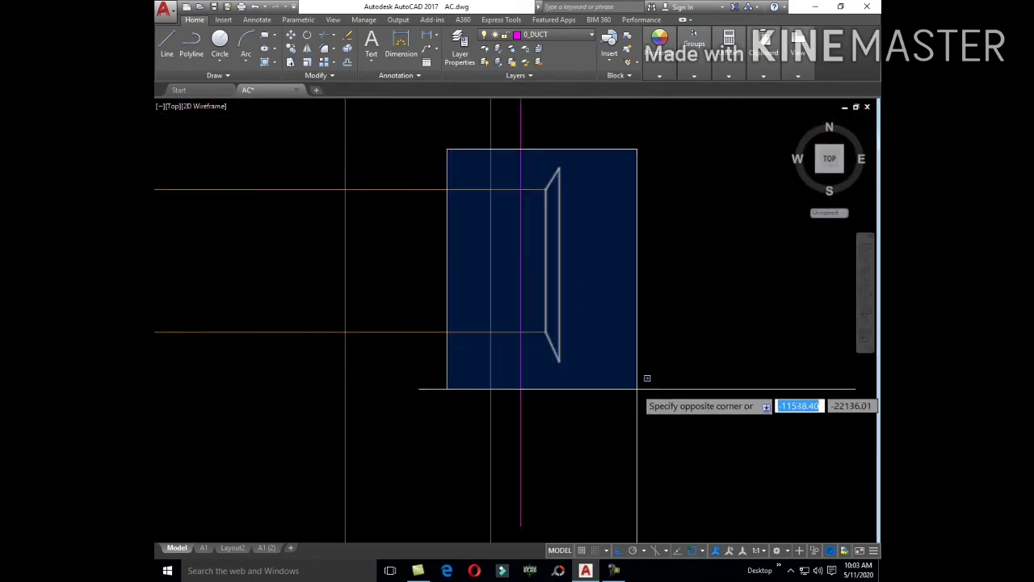
click(637, 389)
key(Return)
click(560, 168)
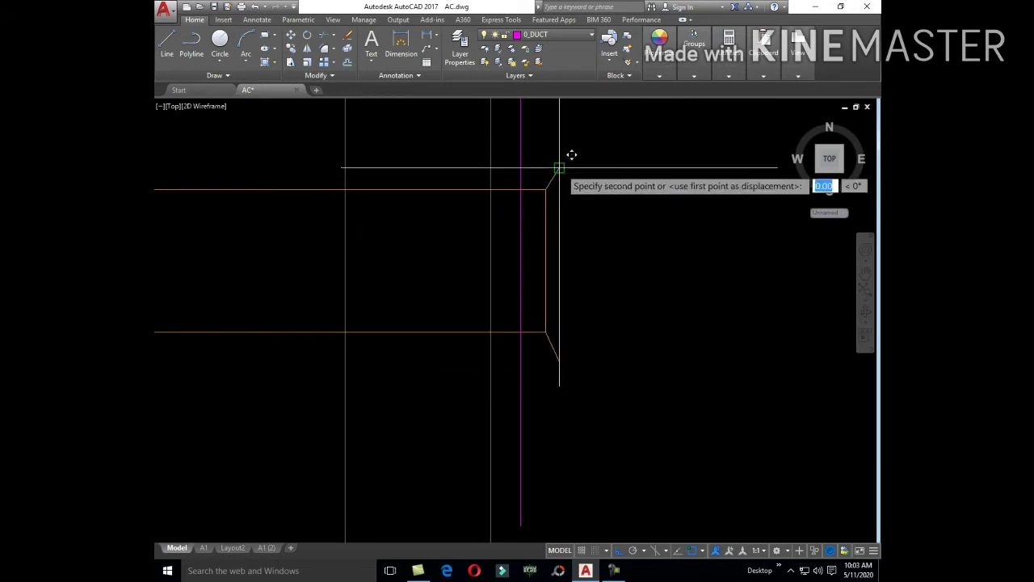
click(523, 166)
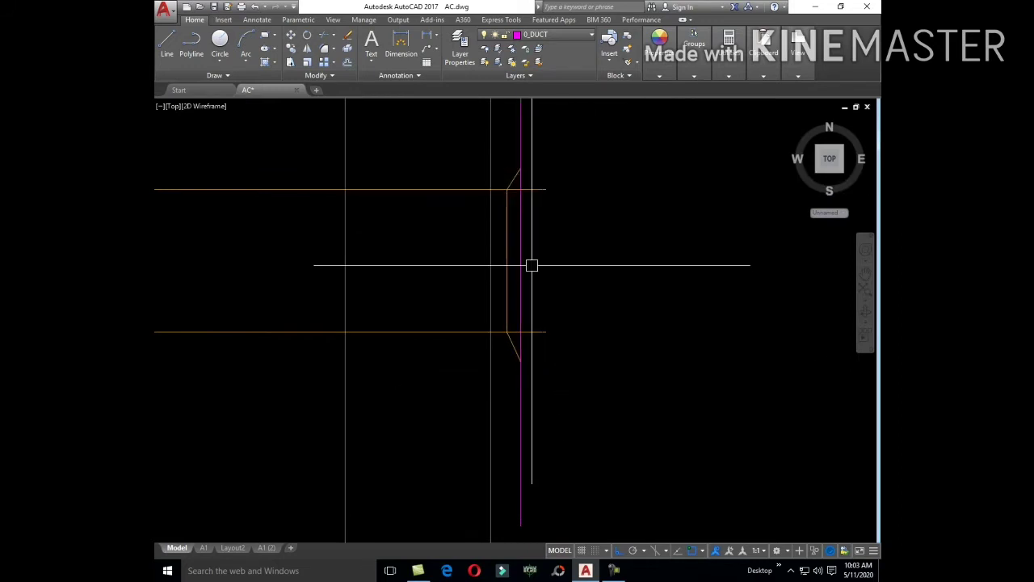
text(TR)
- Trim the line crossing the flared end and erase the leftover stub
key(Return)
scroll(522, 328, up, 5)
scroll(499, 345, down, 5)
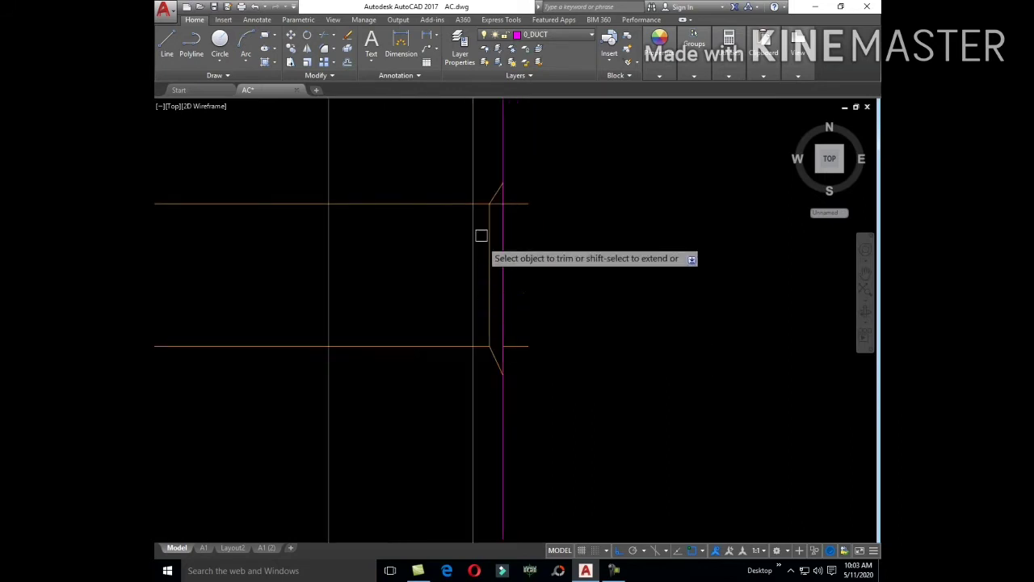
scroll(497, 192, up, 2)
click(502, 192)
key(Escape)
click(534, 193)
text(E)
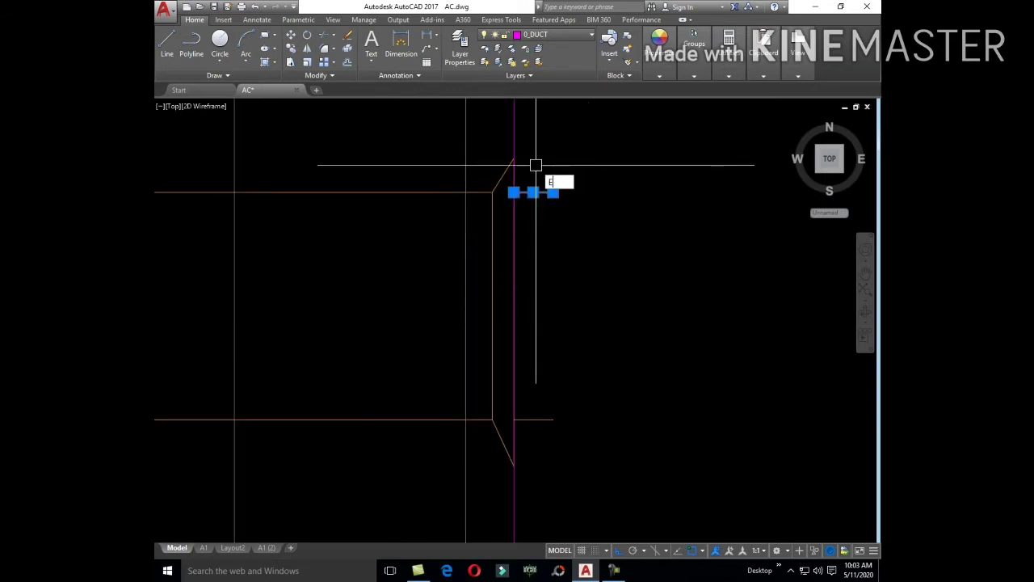
scroll(557, 289, down, 3)
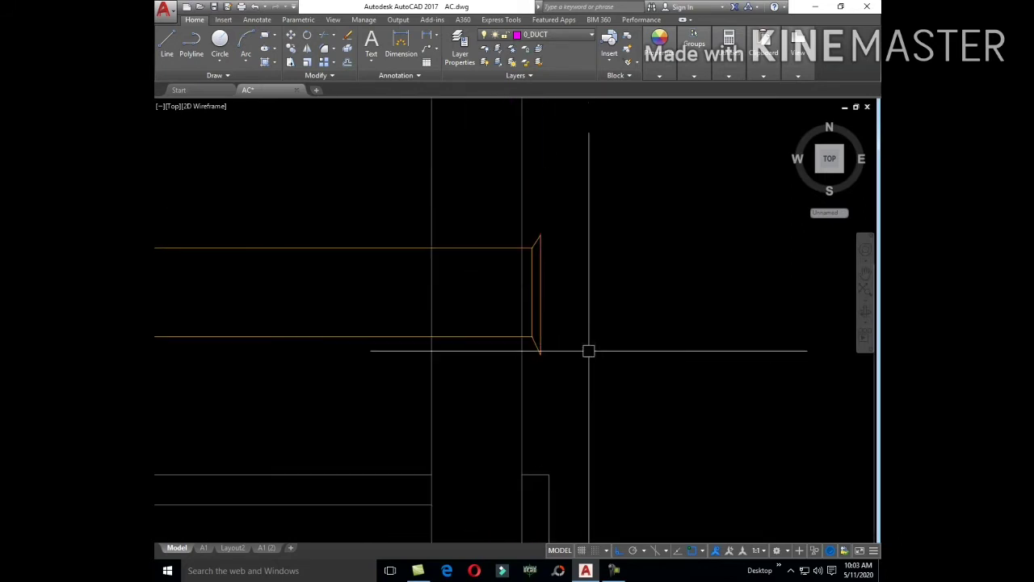
text(L)
- Start a new line at the top of the flared duct end
key(Return)
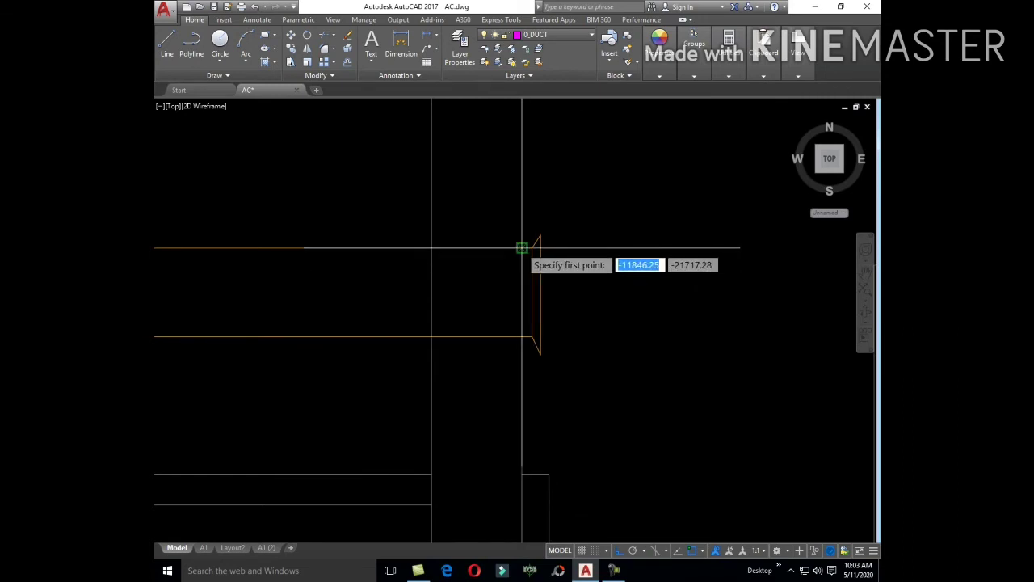
click(532, 247)
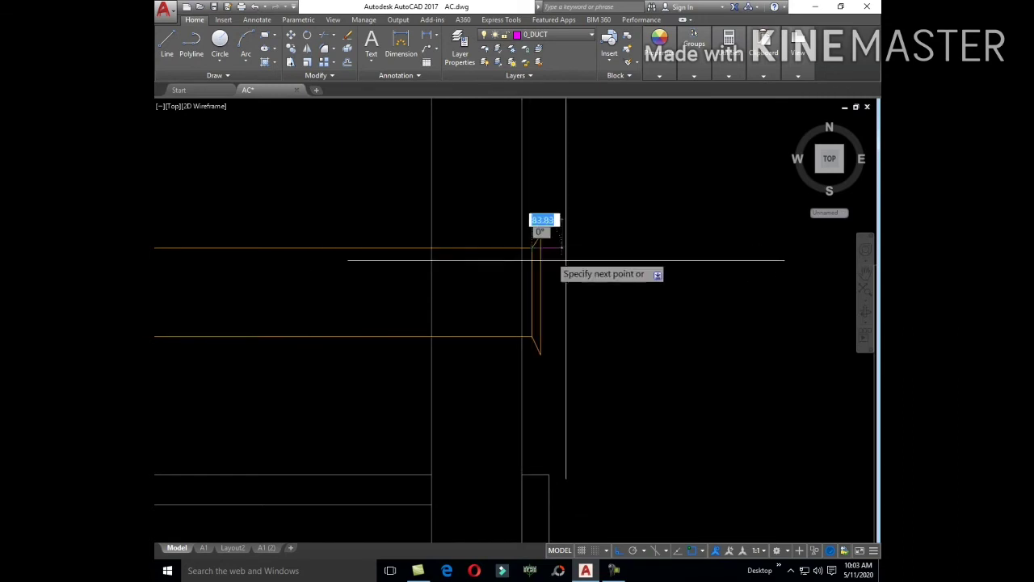
scroll(578, 262, down, 3)
- Pan and zoom across the floor plan to the wall outline to finish the horizontal line
scroll(644, 257, down, 2)
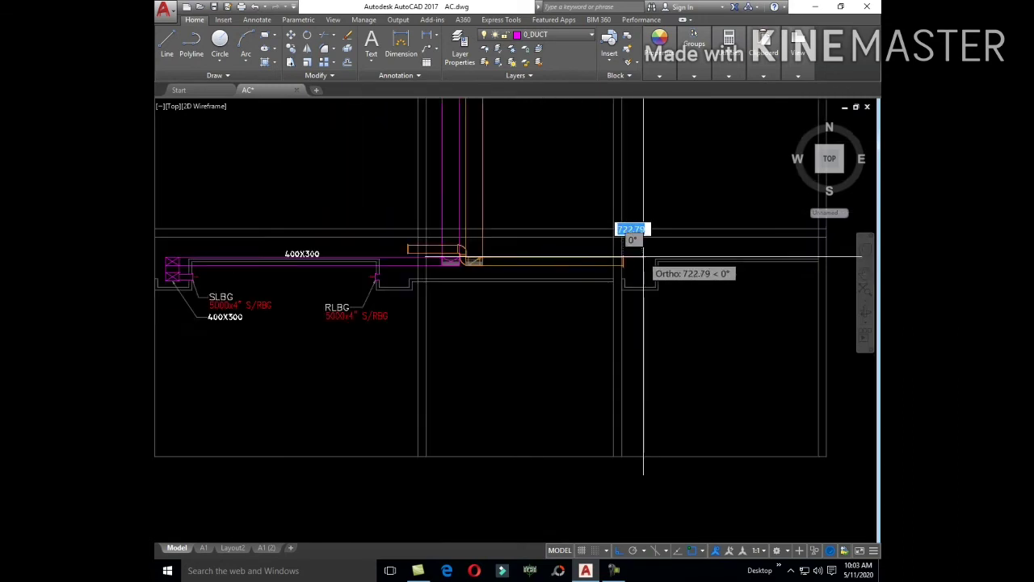
scroll(628, 234, down, 2)
scroll(638, 275, down, 2)
scroll(632, 257, up, 5)
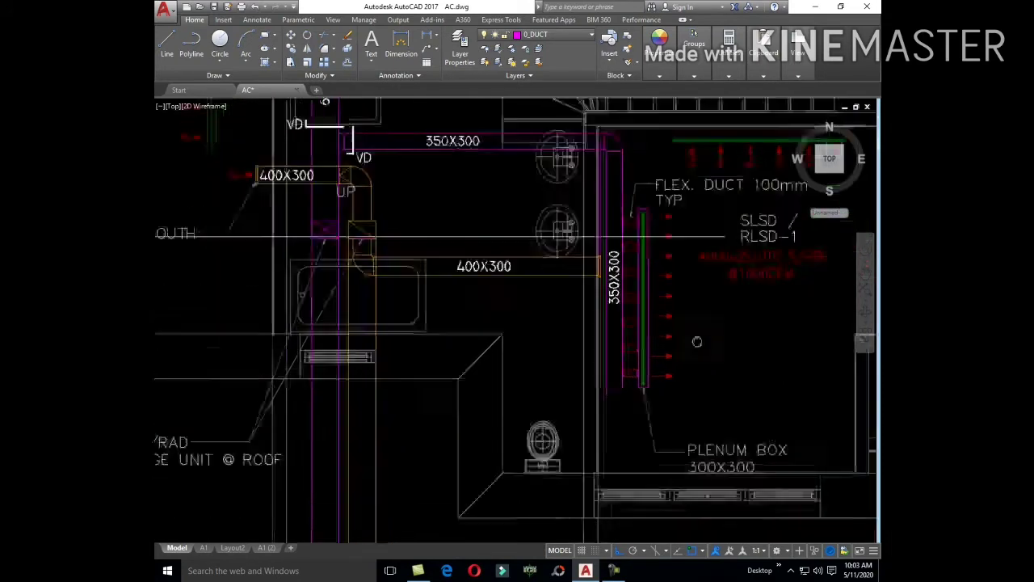
middle_drag(722, 441, 694, 162)
scroll(661, 301, down, 2)
scroll(621, 198, up, 5)
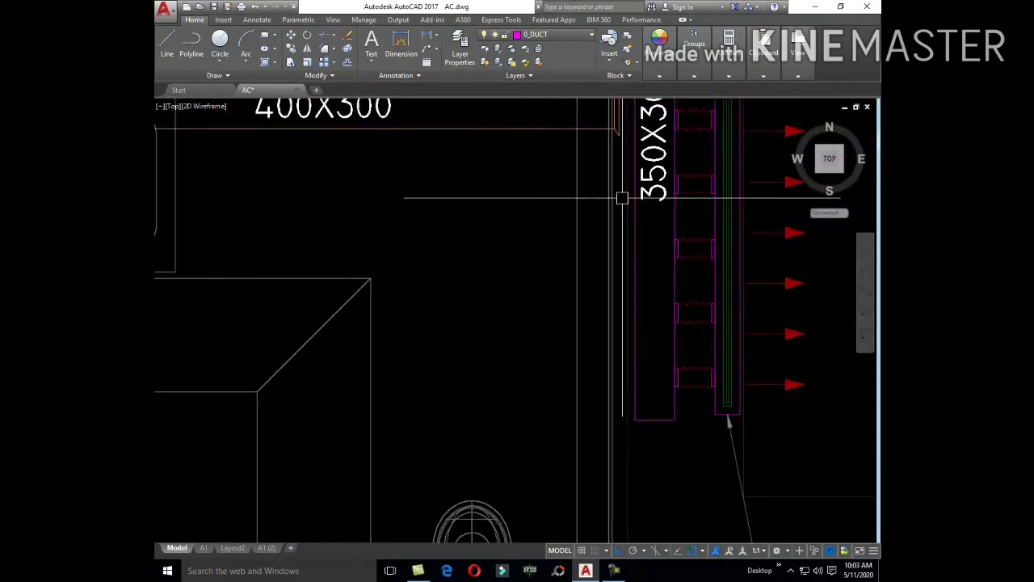
scroll(670, 215, down, 3)
scroll(702, 224, down, 4)
scroll(682, 319, up, 5)
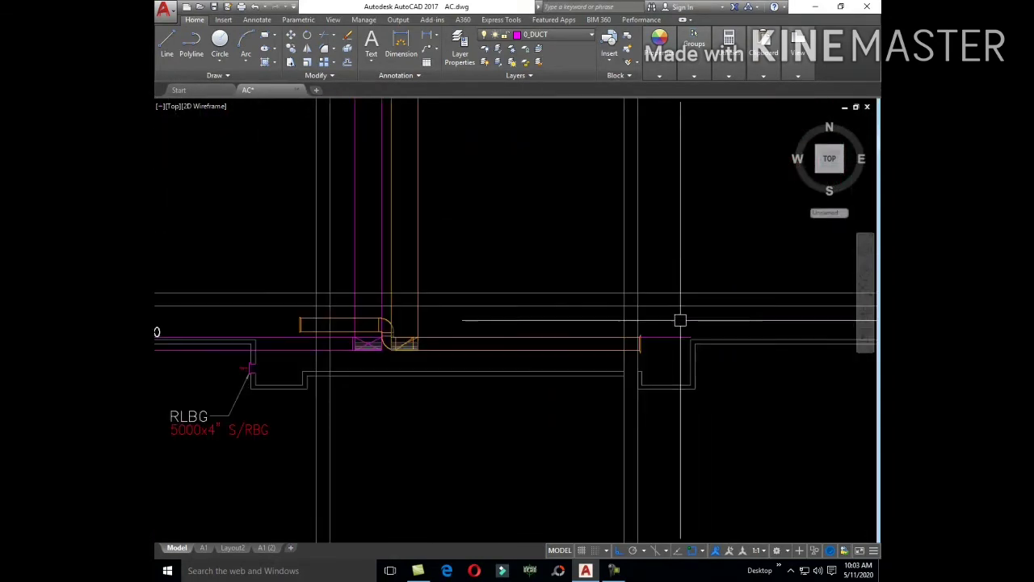
scroll(669, 357, up, 2)
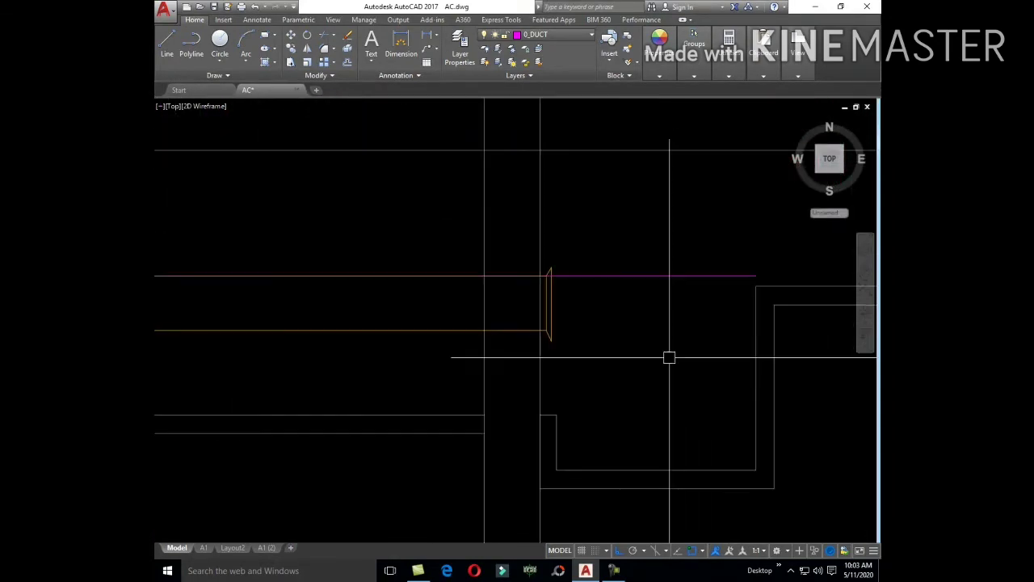
- Offset the new magenta line down to the duct's lower edge
click(665, 277)
click(665, 366)
key(Return)
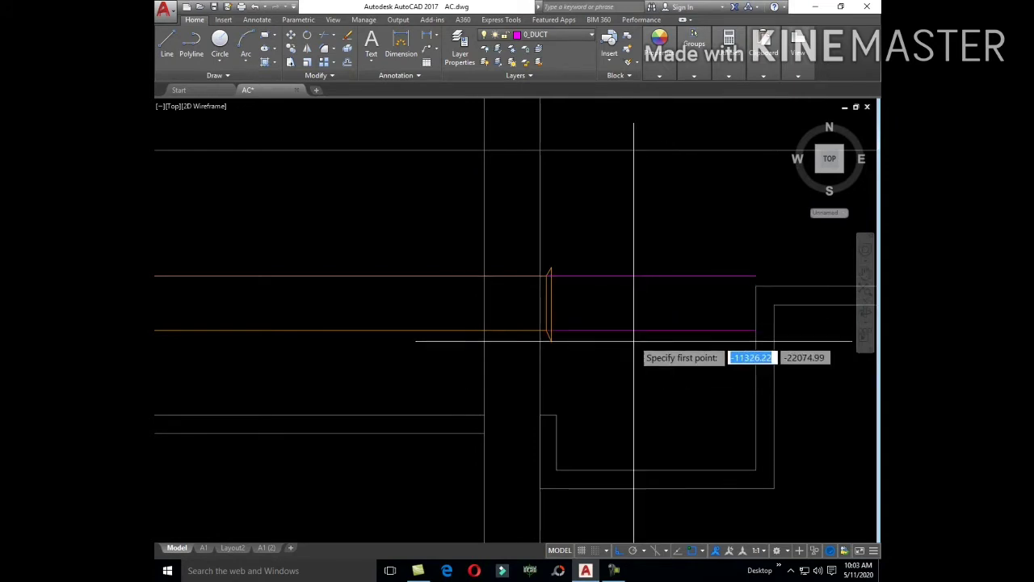
scroll(670, 235, down, 5)
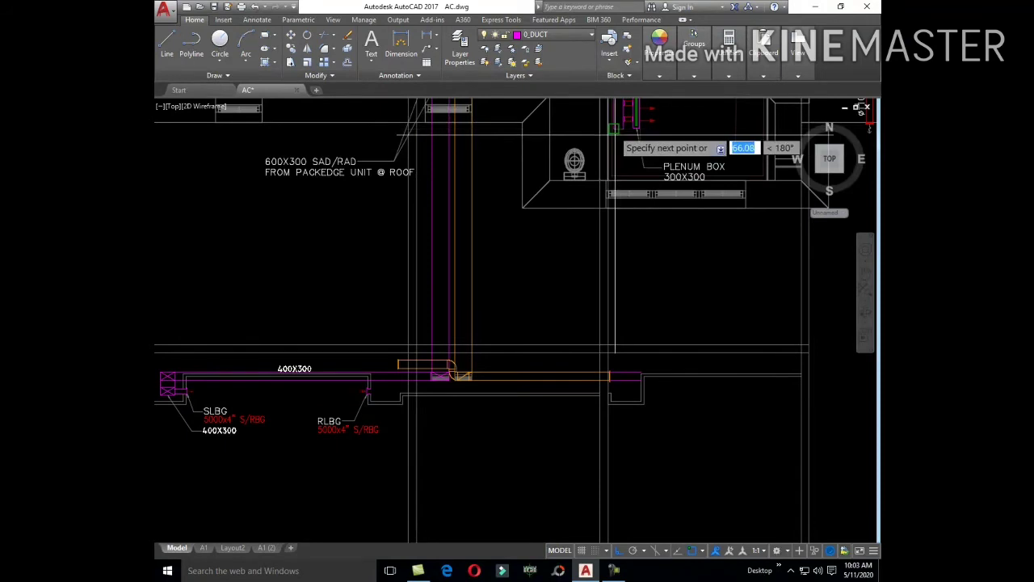
scroll(634, 437, up, 3)
mouse_move(593, 356)
middle_down()
mouse_move(639, 510)
mouse_move(638, 226)
mouse_move(665, 294)
middle_up()
scroll(663, 276, down, 3)
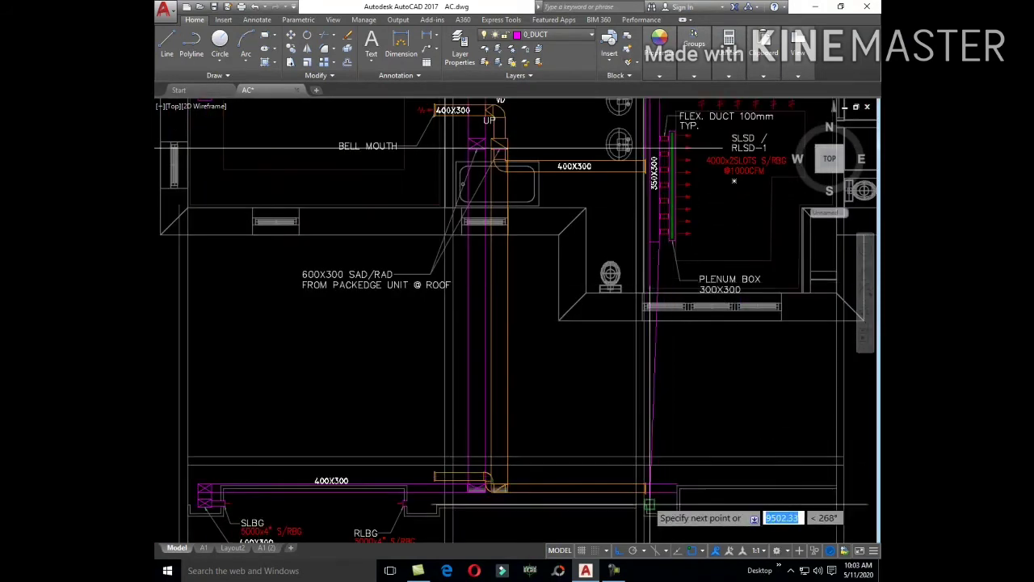
scroll(672, 444, up, 5)
- Trim the surplus magenta verticals and duct lines near the PLENUM BOX 300X300
key(Return)
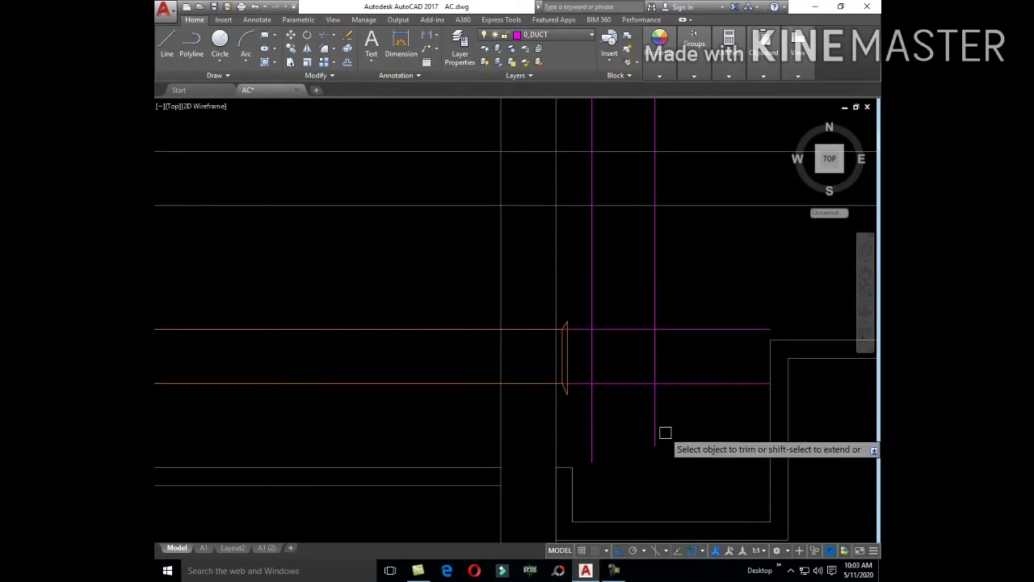
click(663, 450)
click(594, 404)
click(680, 300)
click(610, 260)
click(593, 243)
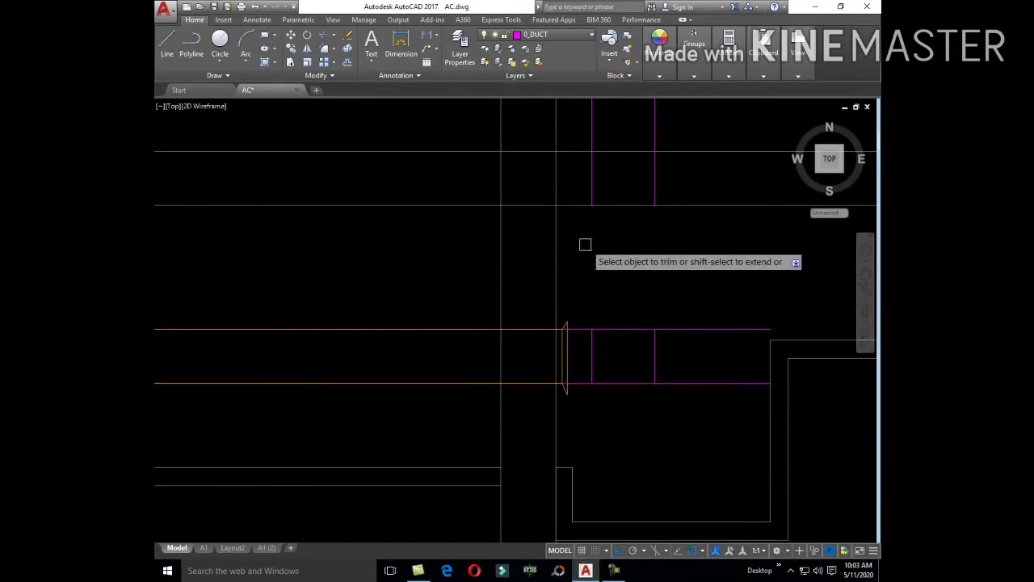
click(666, 178)
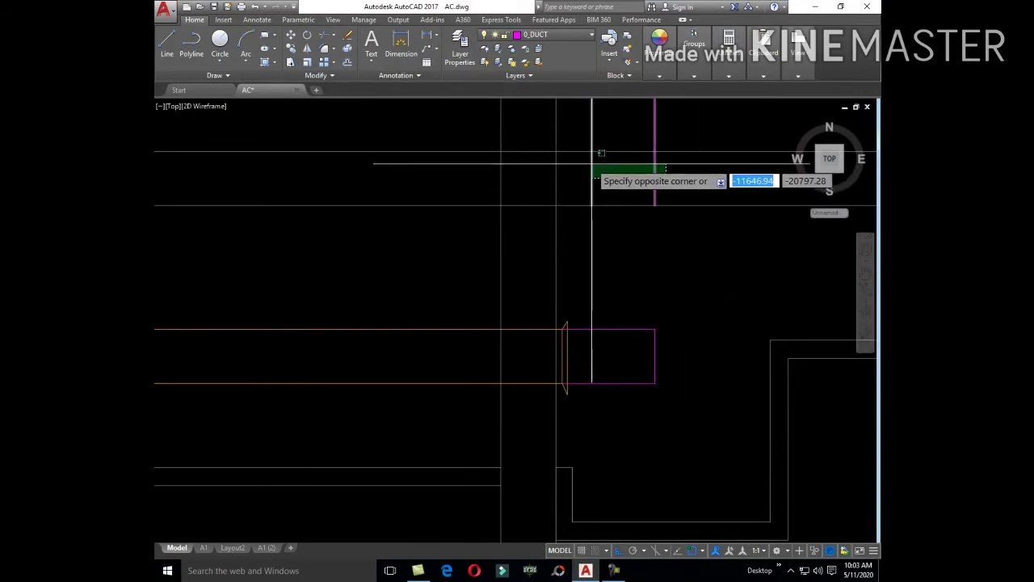
click(590, 330)
scroll(582, 198, down, 3)
scroll(582, 198, up, 3)
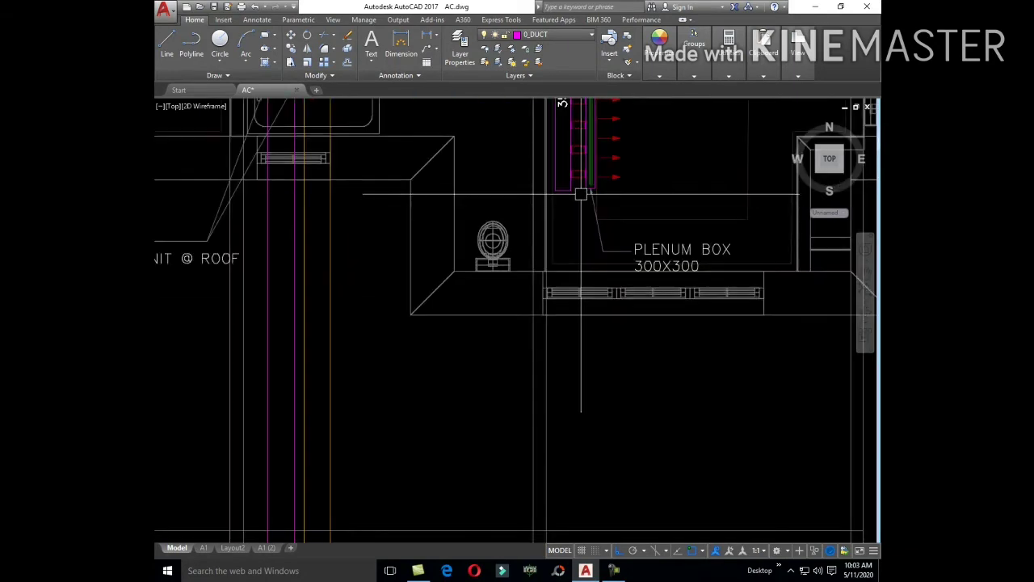
- Snap a new line's first point to the bottom corner of the vertical supply duct
scroll(581, 194, up, 3)
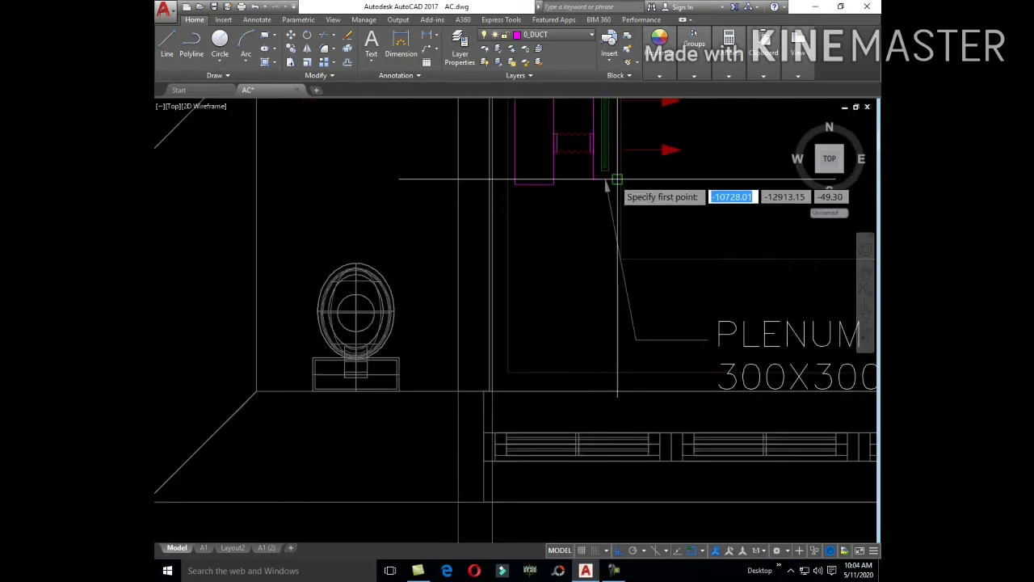
scroll(614, 202, down, 3)
middle_drag(662, 435, 671, 382)
scroll(671, 381, up, 3)
scroll(614, 324, up, 2)
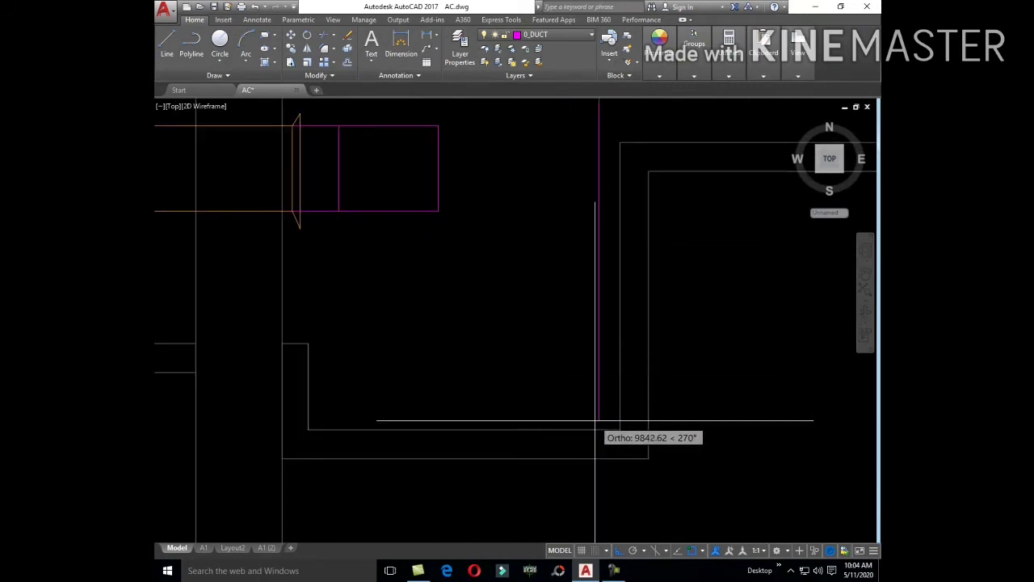
scroll(582, 379, down, 3)
scroll(571, 353, down, 2)
scroll(607, 353, up, 5)
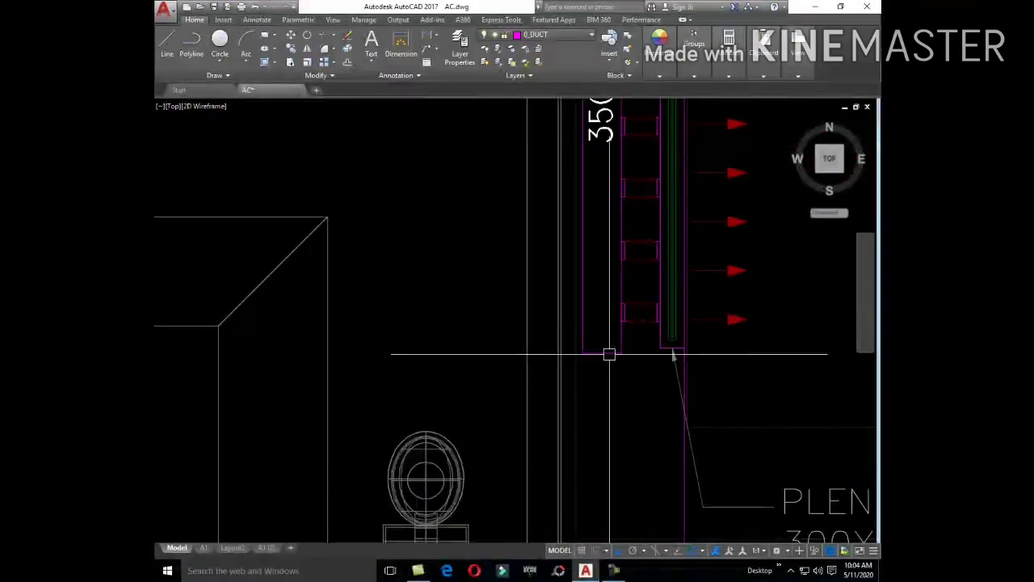
click(671, 354)
mouse_move(669, 346)
middle_down()
mouse_move(617, 295)
mouse_move(600, 205)
middle_up()
scroll(668, 279, down, 2)
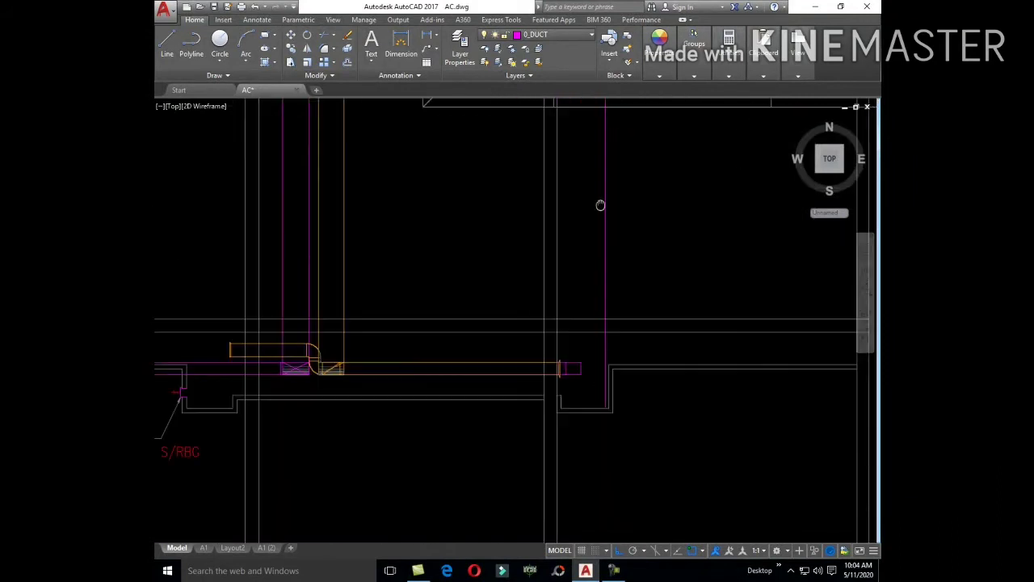
- Cap the duct bottom with a cross line and offset a copy higher up the duct
scroll(612, 347, down, 1)
scroll(573, 312, up, 2)
scroll(571, 281, up, 2)
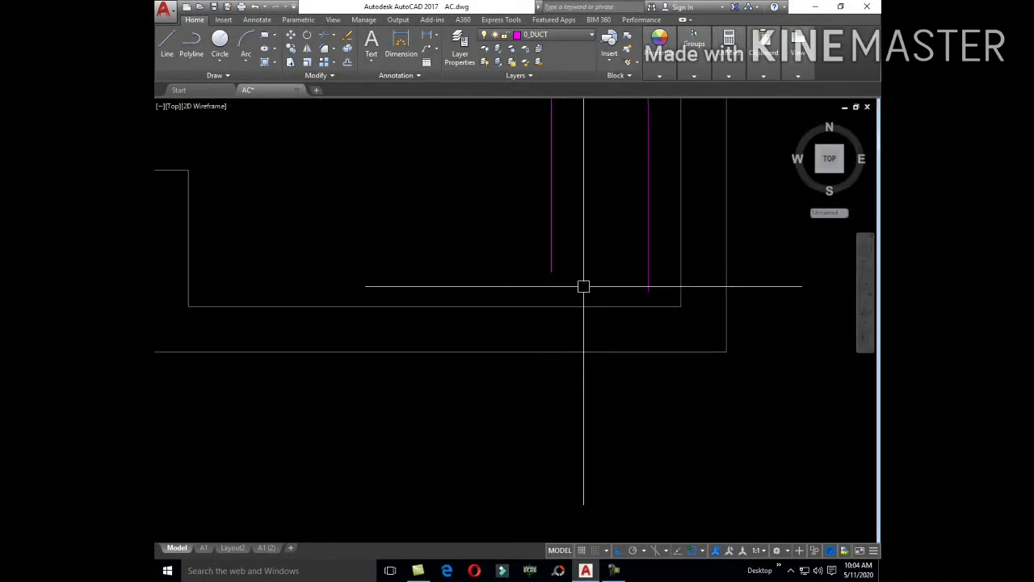
click(648, 251)
key(Return)
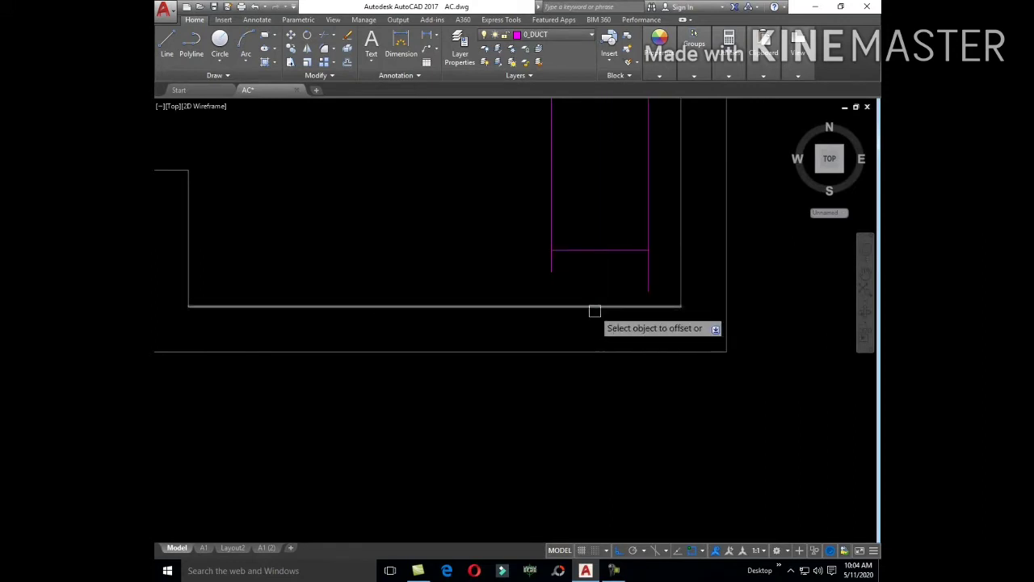
click(630, 250)
click(623, 195)
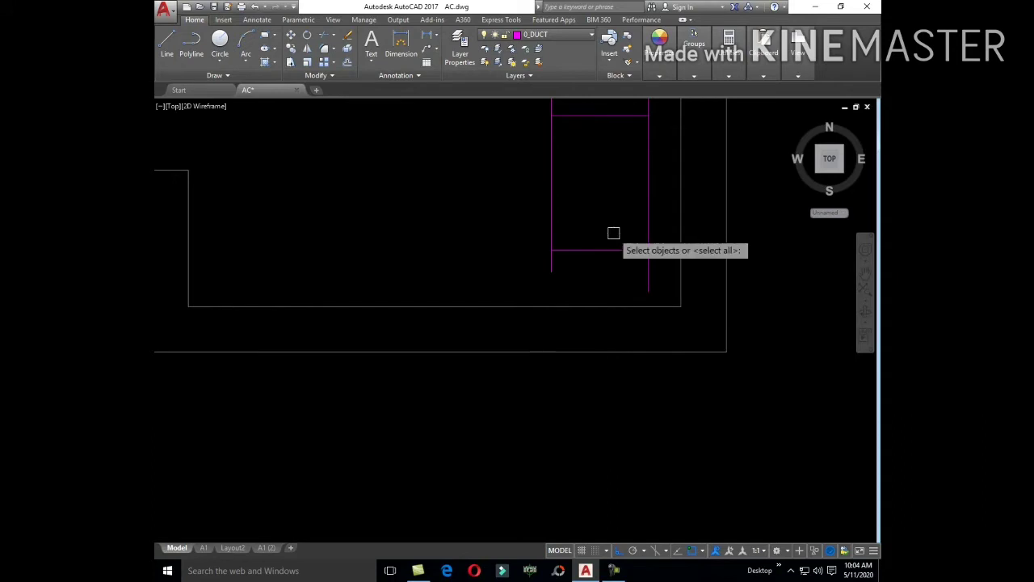
- Trim the magenta duct sides below the cross line and above the upper line
key(Return)
click(648, 275)
scroll(552, 264, down, 3)
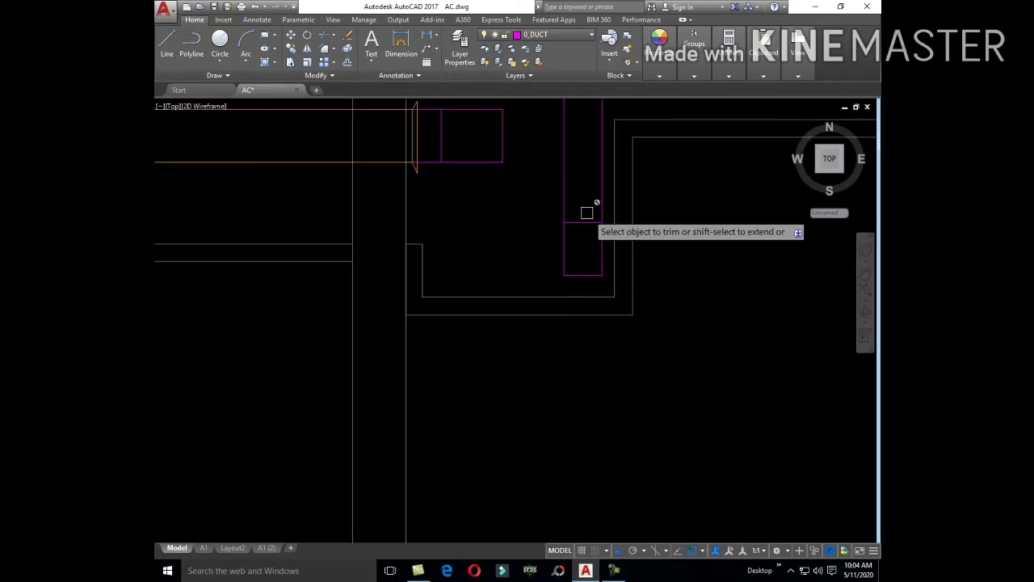
click(563, 194)
click(596, 198)
key(Escape)
- Crossing-select the small magenta rectangle
scroll(597, 198, up, 3)
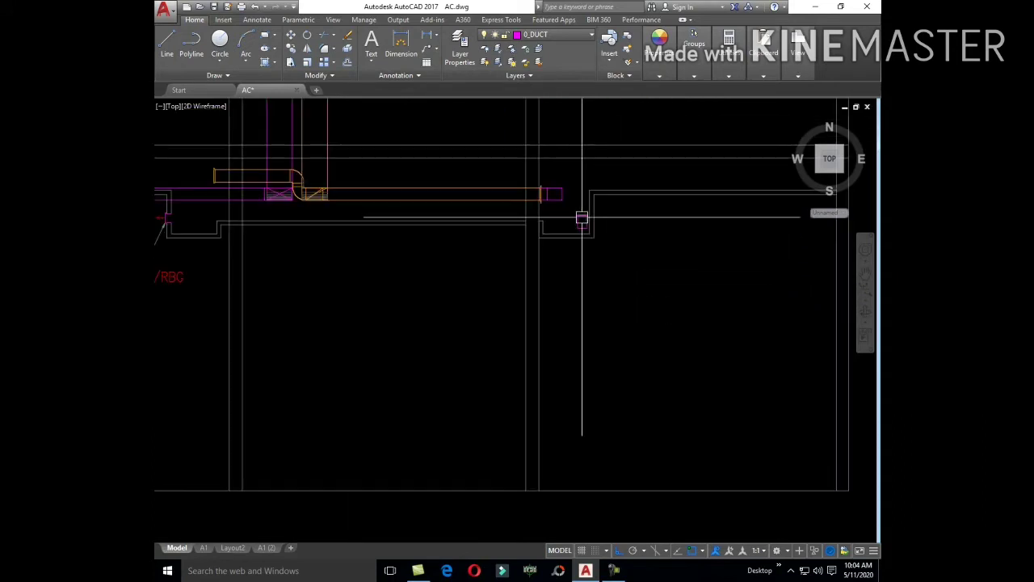
scroll(575, 271, down, 3)
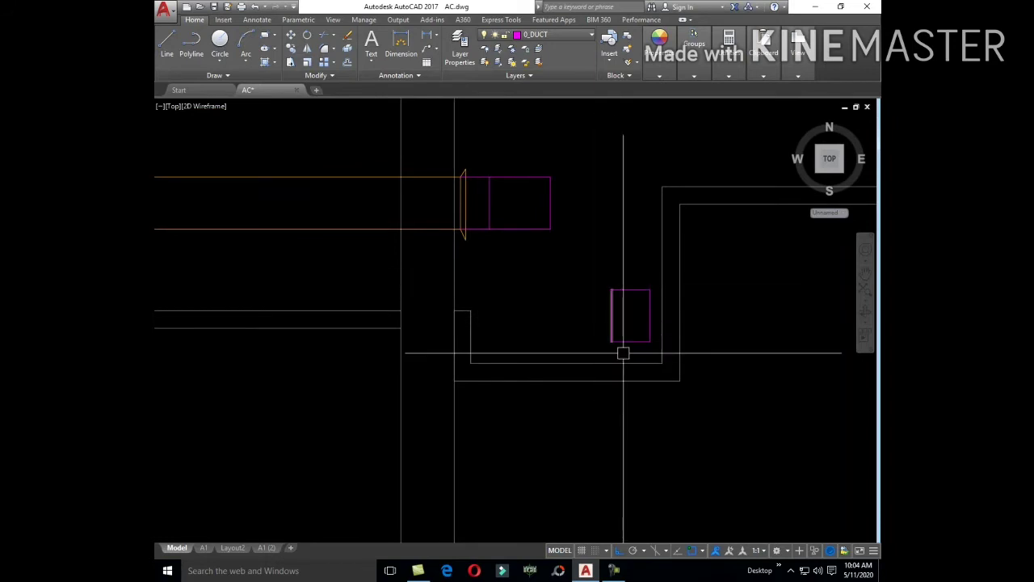
scroll(623, 353, up, 3)
click(644, 324)
click(555, 221)
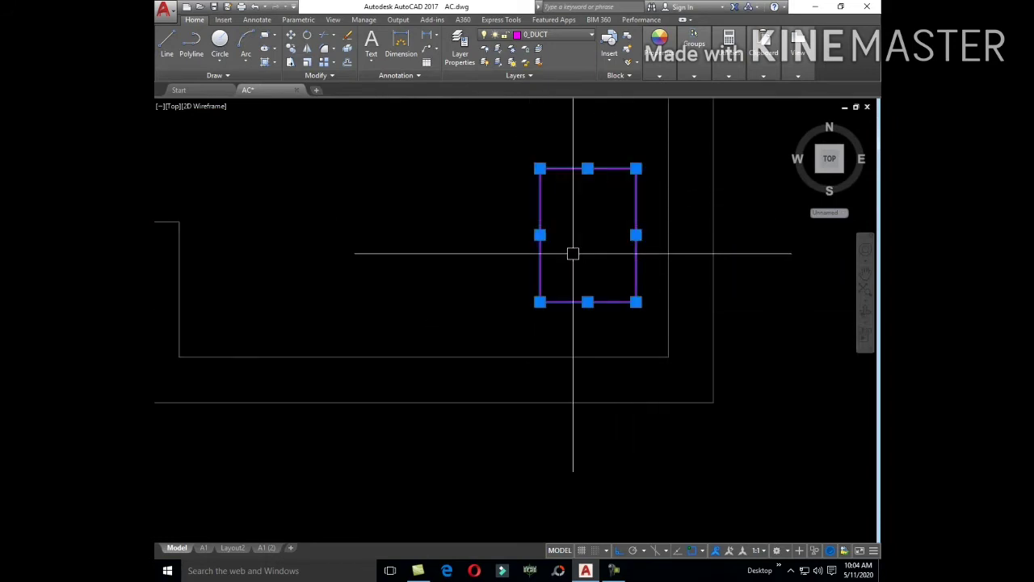
- Move the rectangle down onto the wall line and draw a line from its bottom to the outer wall
text(m)
key(Return)
click(587, 301)
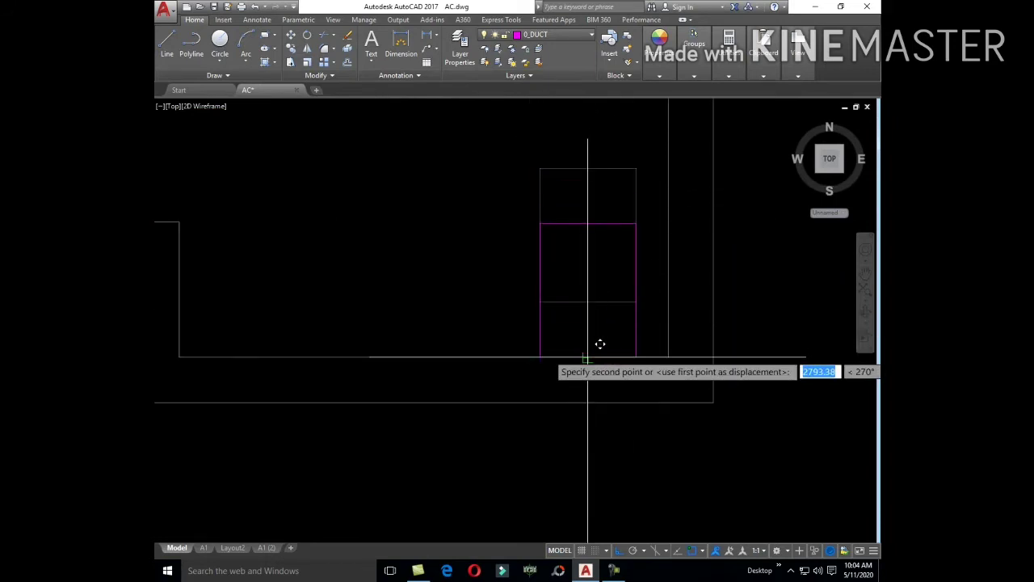
click(587, 357)
text(l)
key(Return)
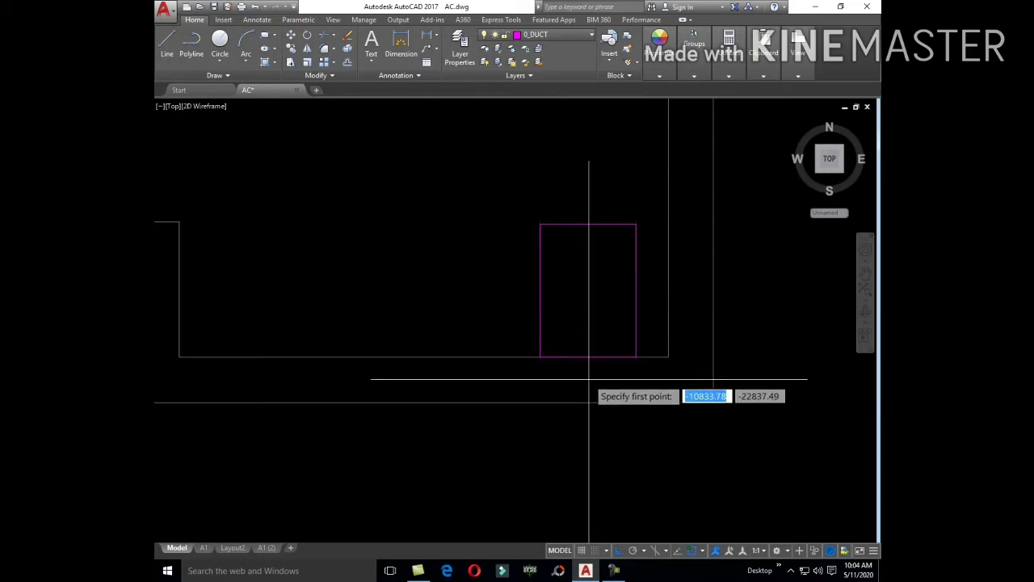
click(587, 356)
click(587, 401)
key(Escape)
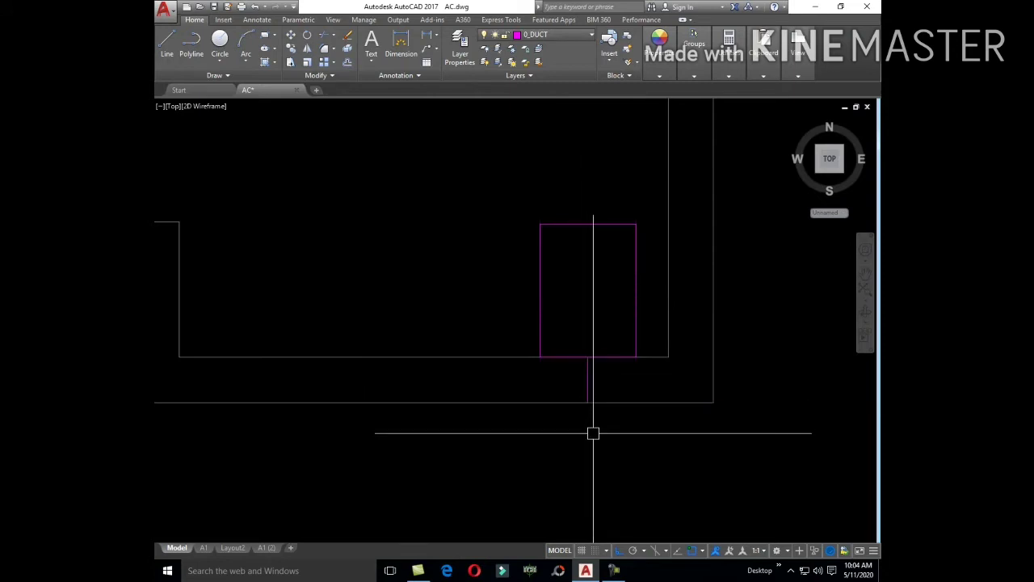
text(REC)
- Draw a flat collar rectangle and move it by its top midpoint
key(Return)
scroll(586, 416, up, 3)
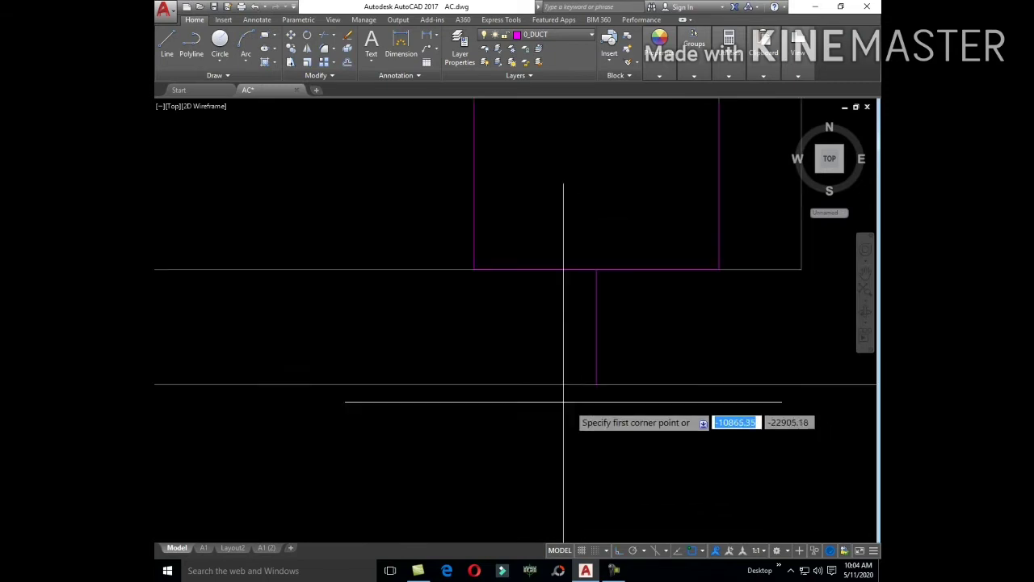
click(514, 386)
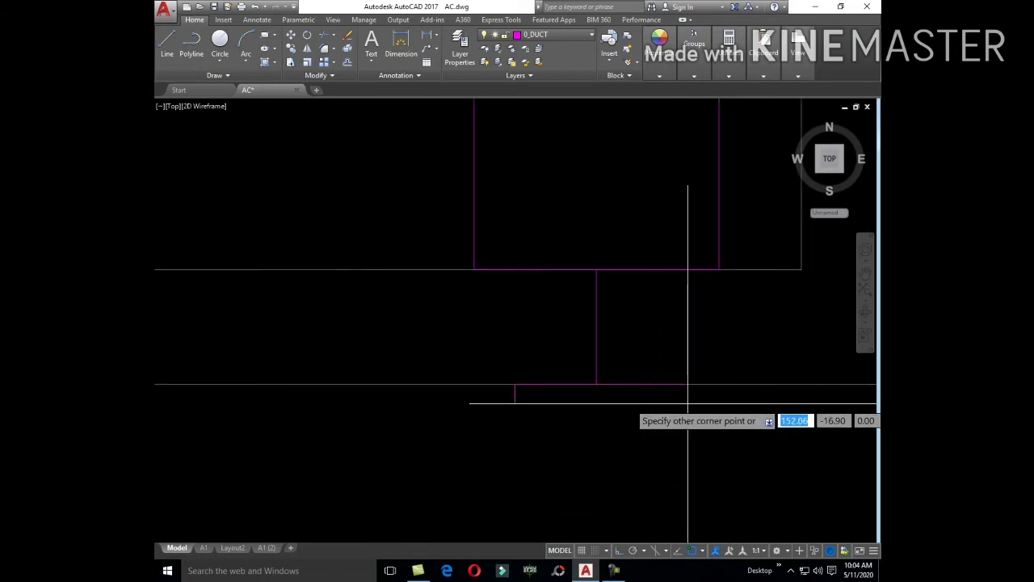
click(598, 402)
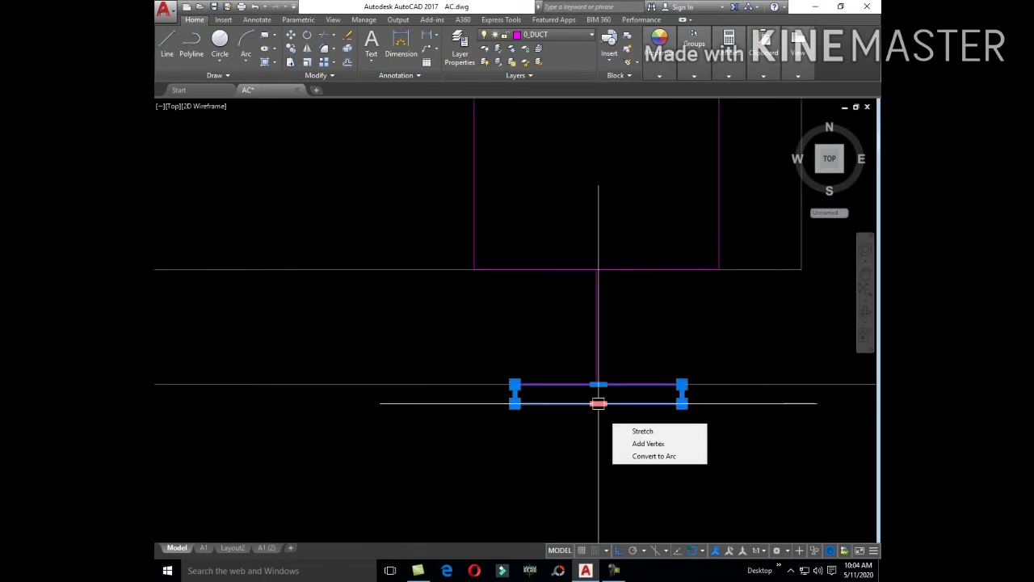
scroll(598, 403, up, 5)
key(m)
key(Return)
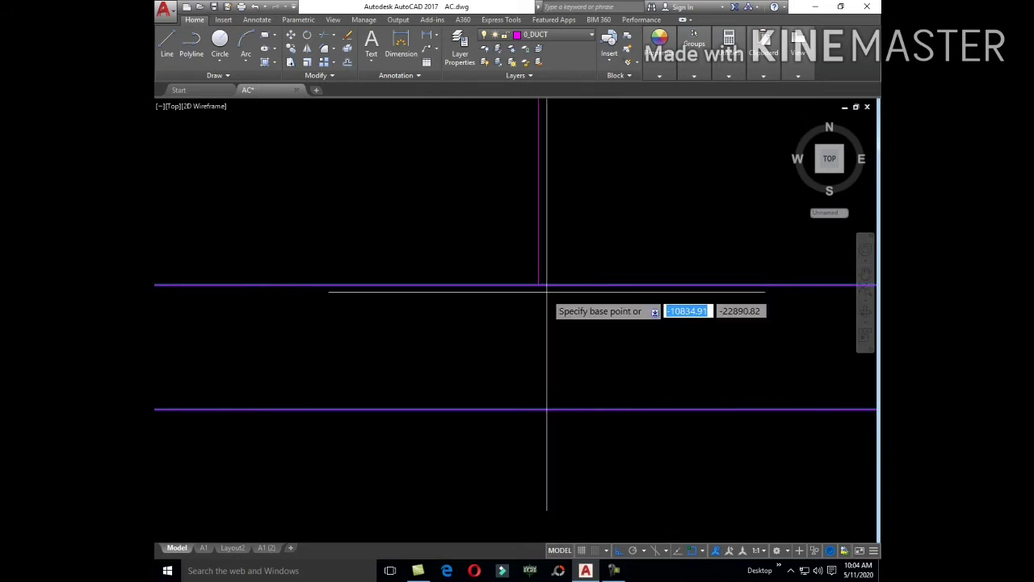
click(550, 285)
scroll(557, 275, down, 5)
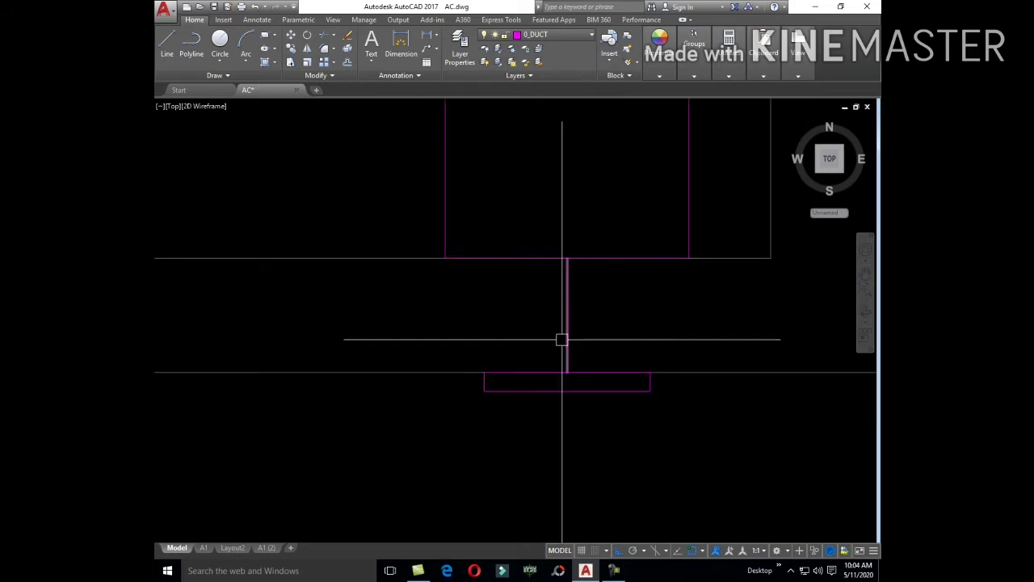
text(L)
- Draw one neck side from the collar to the box and mirror it for the other side
key(Return)
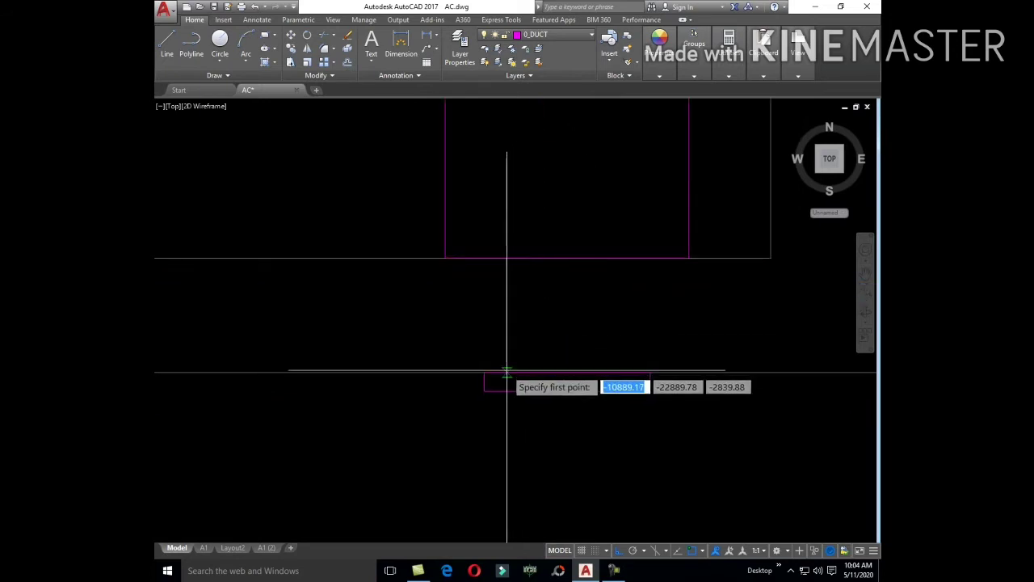
click(505, 372)
click(505, 258)
key(Return)
key(Return)
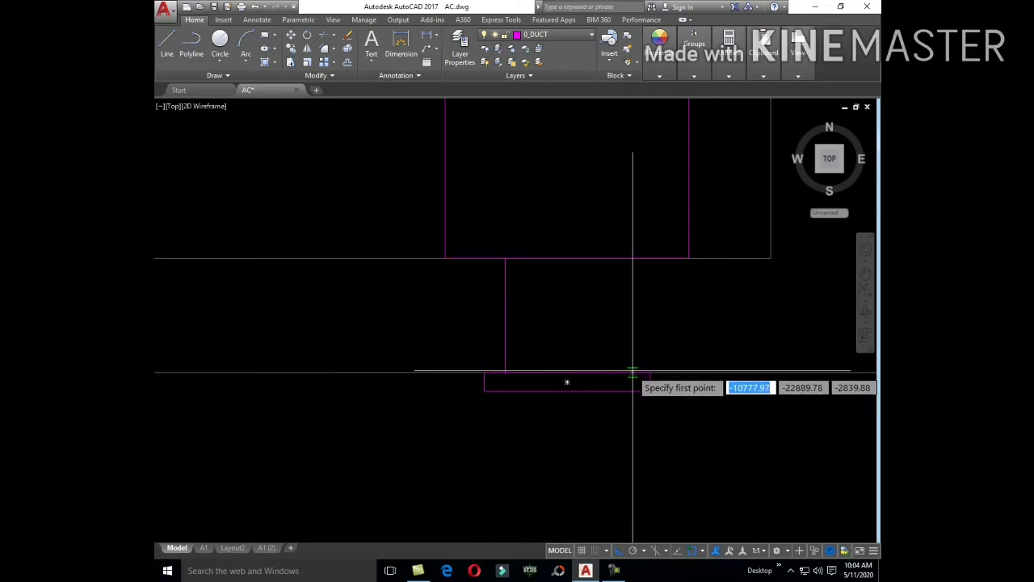
key(Escape)
key(Return)
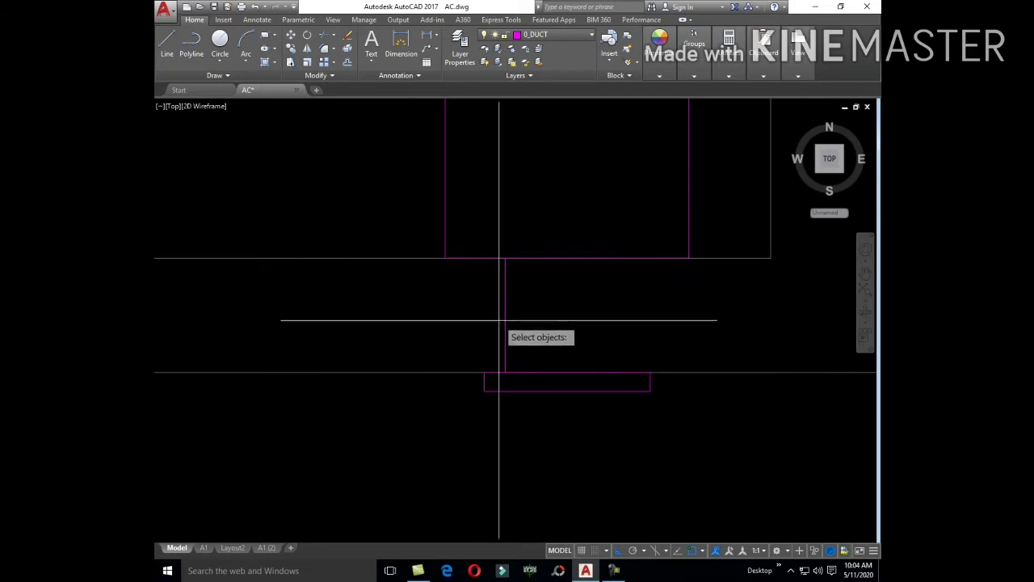
click(505, 324)
key(Return)
click(567, 373)
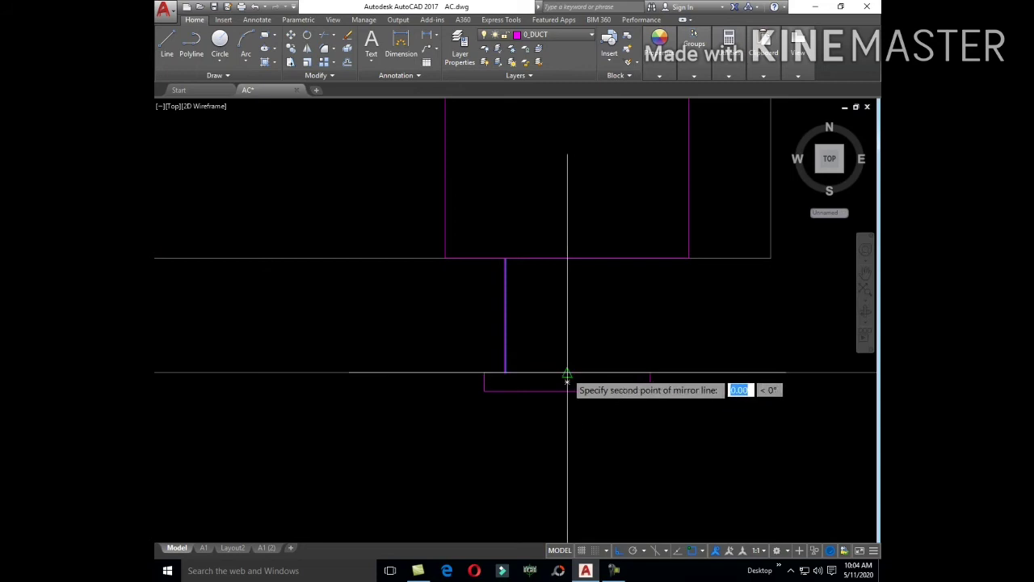
click(590, 477)
key(Return)
- Trim the wall lines between the two neck sides
text(tr)
key(Return)
key(Return)
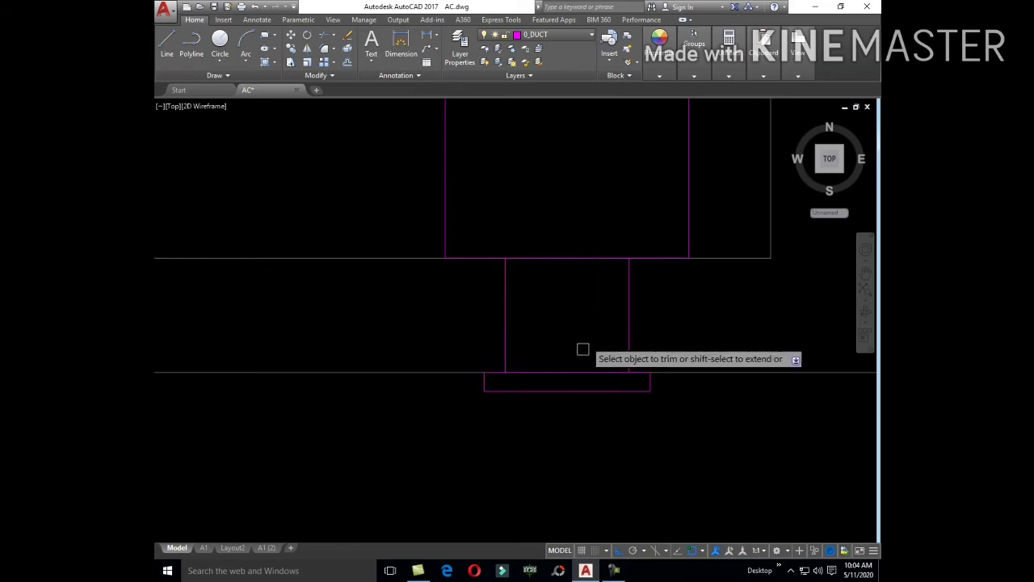
click(579, 372)
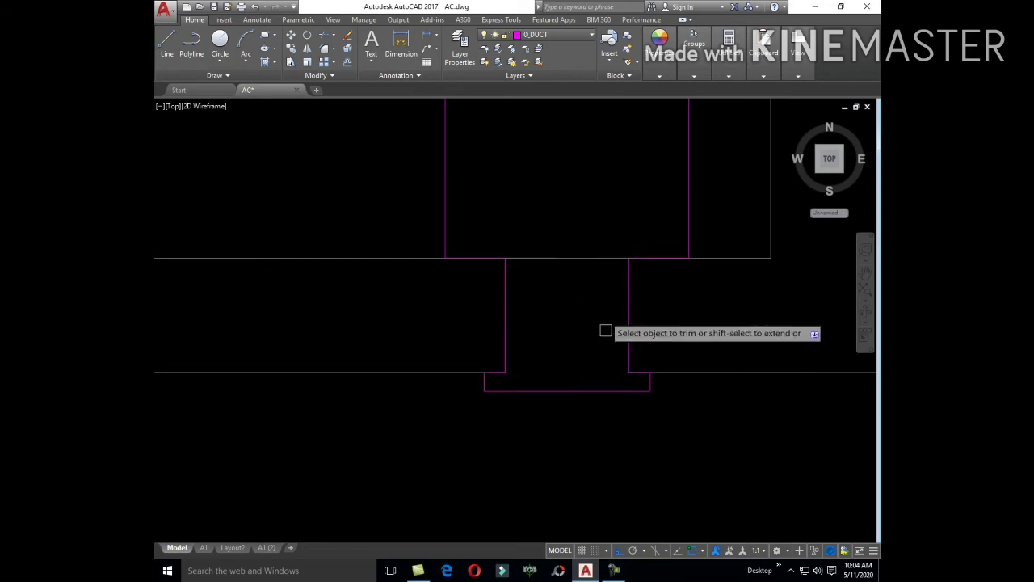
click(580, 259)
key(Escape)
- Draw a new small rectangle and adjust its bottom edge
scroll(623, 404, down, 3)
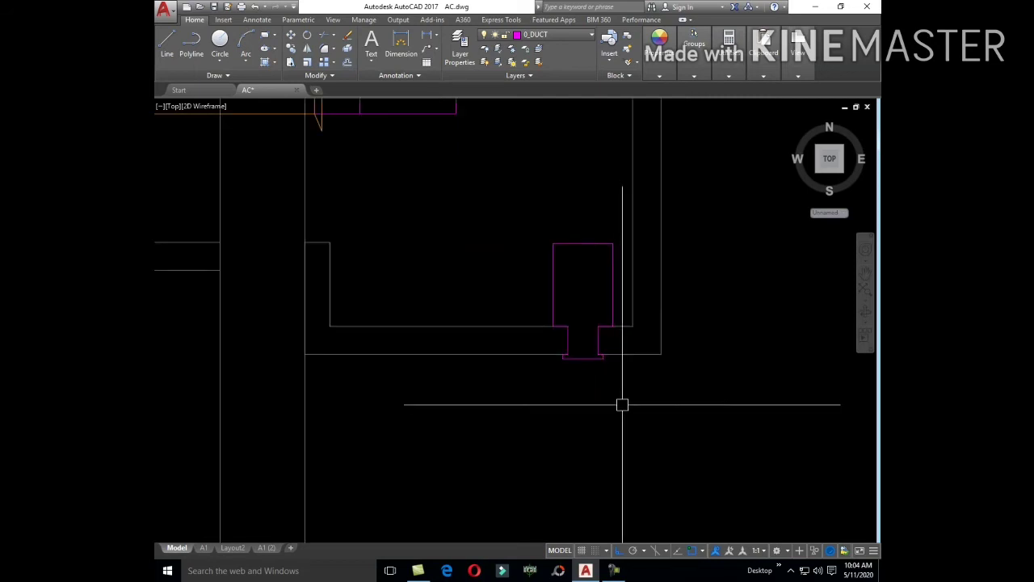
scroll(575, 412, down, 2)
scroll(571, 347, up, 2)
text(REC)
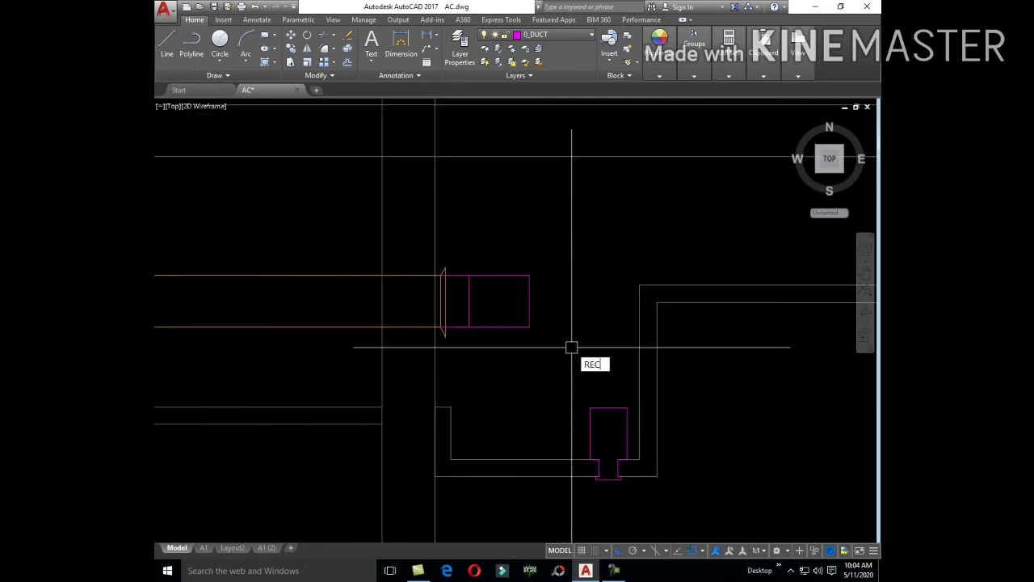
key(Return)
scroll(571, 348, up, 5)
click(543, 353)
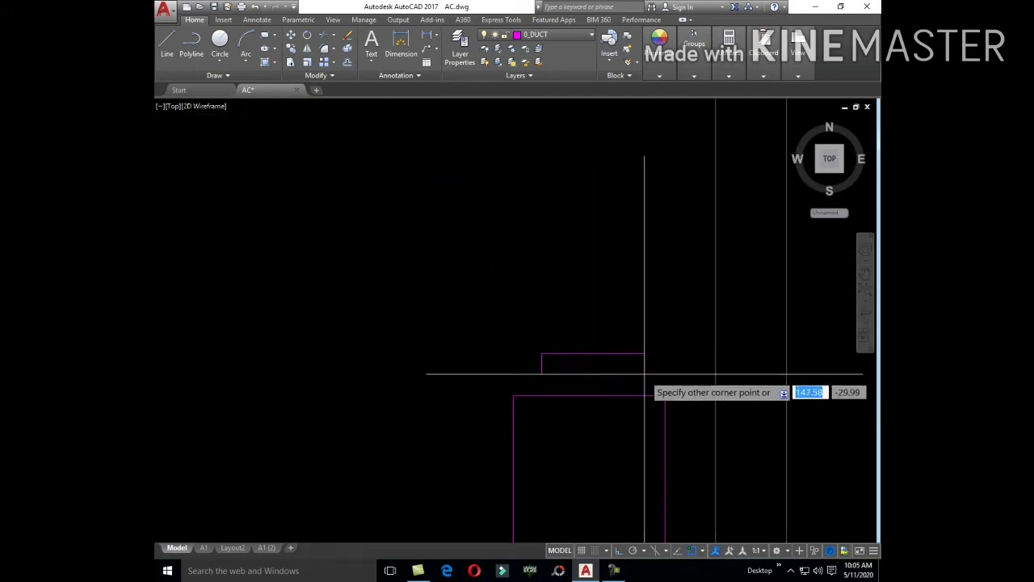
click(622, 370)
scroll(613, 373, up, 4)
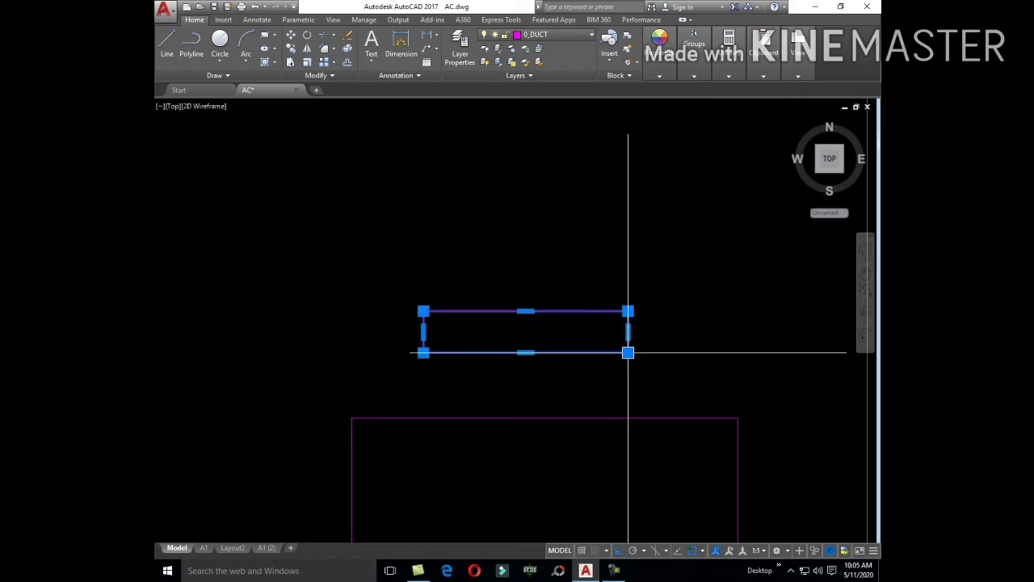
click(522, 379)
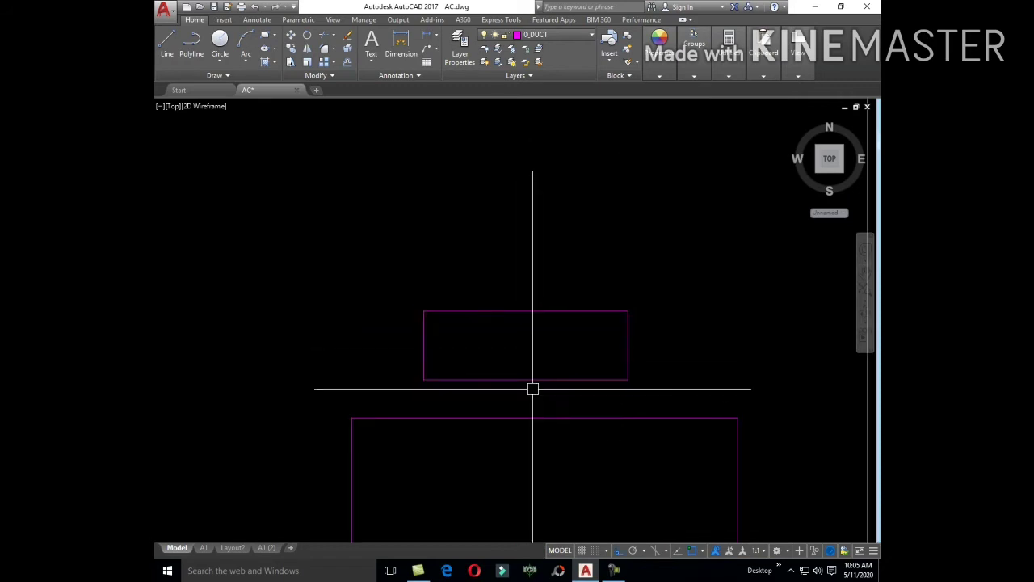
- Move the rectangle lower by its bottom midpoint
text(m)
key(Return)
click(525, 379)
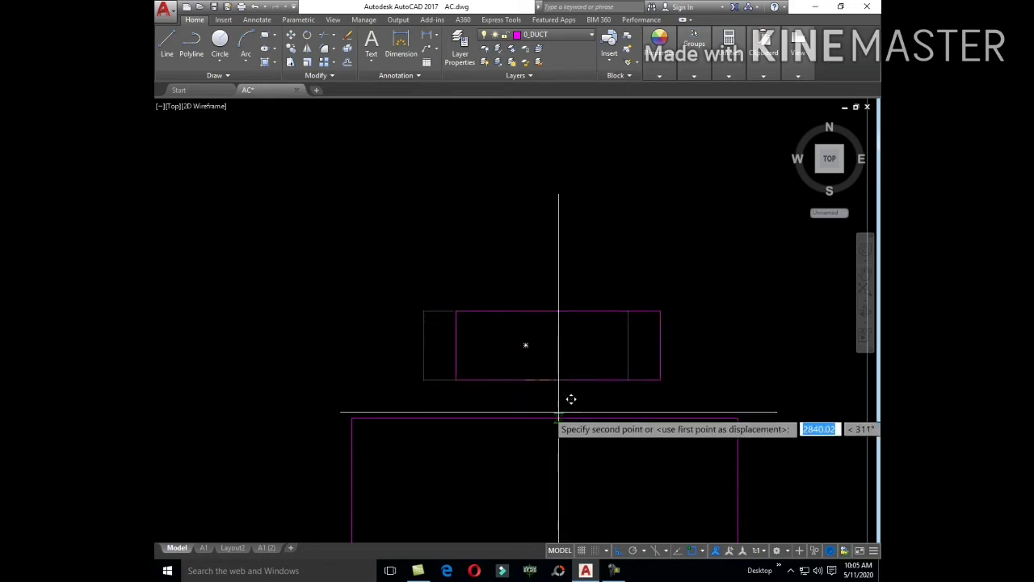
click(540, 418)
scroll(576, 421, down, 4)
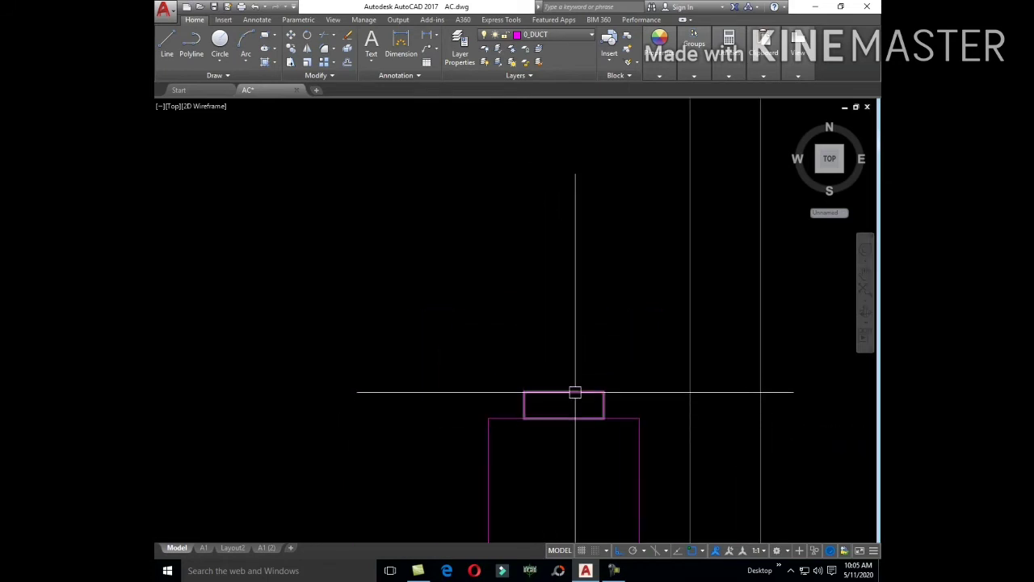
text(CO)
- Copy the small rectangle to a new spot
key(Return)
click(566, 418)
scroll(566, 334, up, 3)
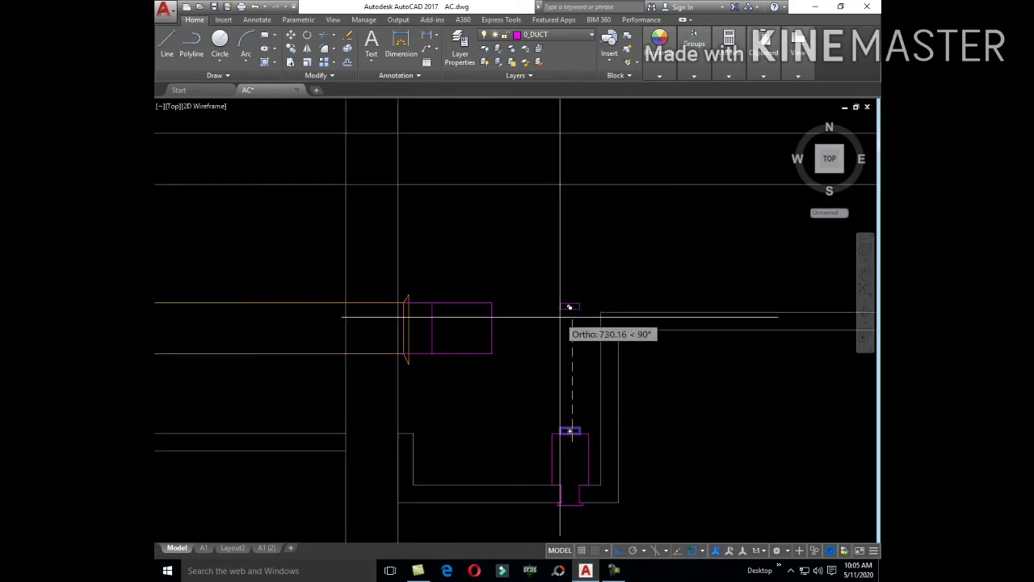
scroll(573, 369, up, 5)
click(539, 392)
key(Return)
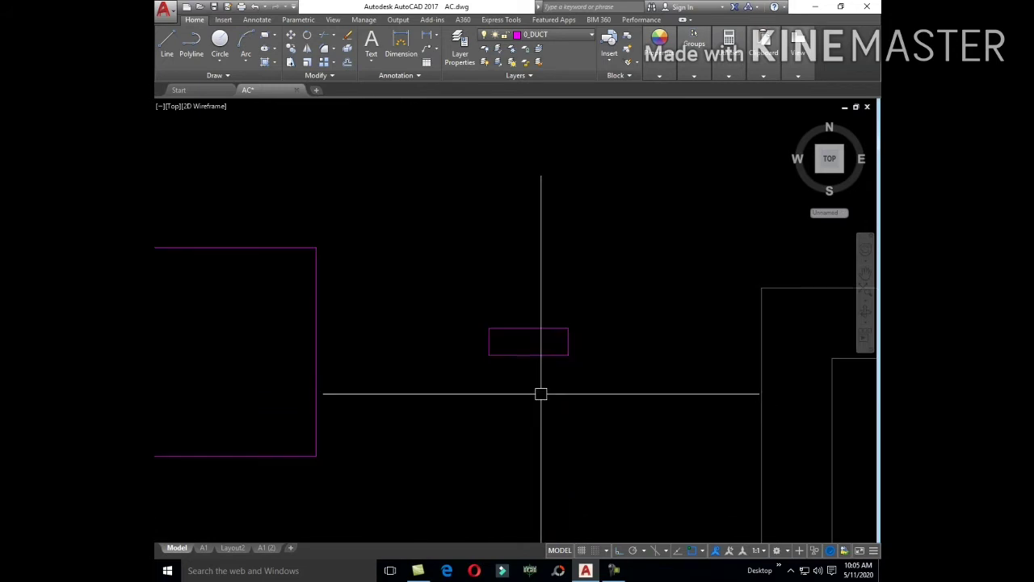
- Rotate the small rectangle 90° upright and begin moving it onto the outlet box top
click(544, 357)
key(Return)
click(537, 389)
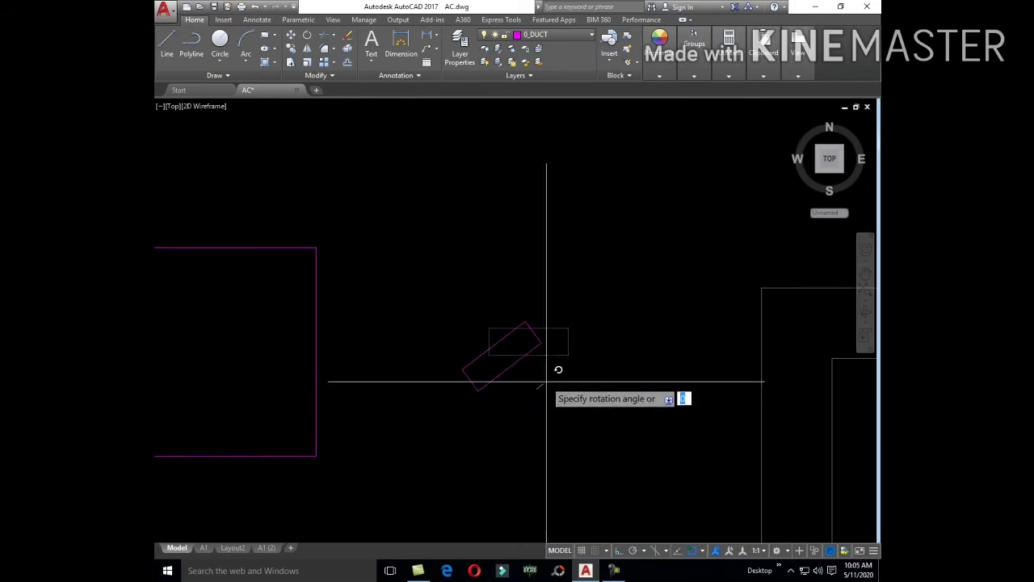
click(502, 424)
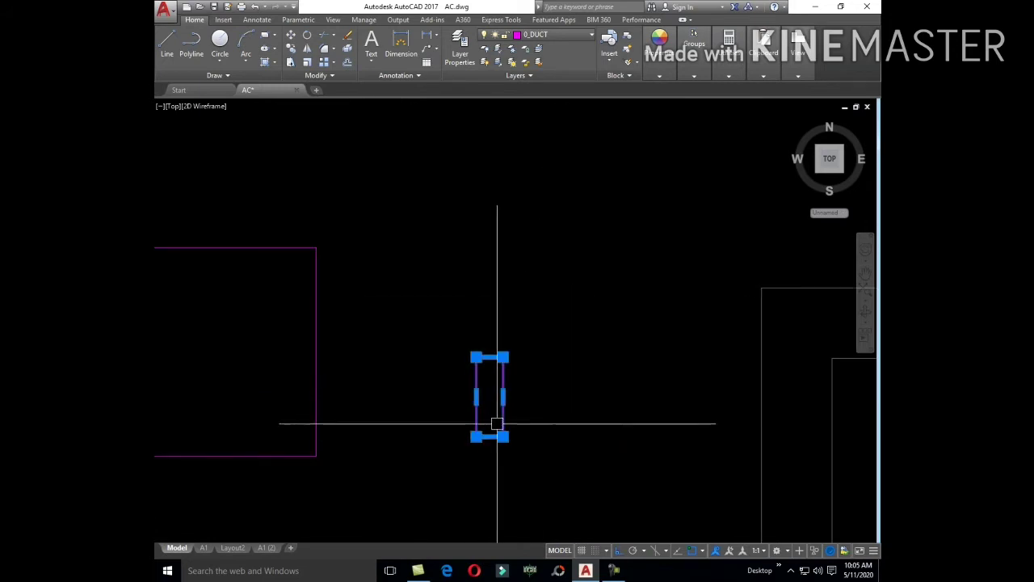
text(m)
key(Return)
click(489, 397)
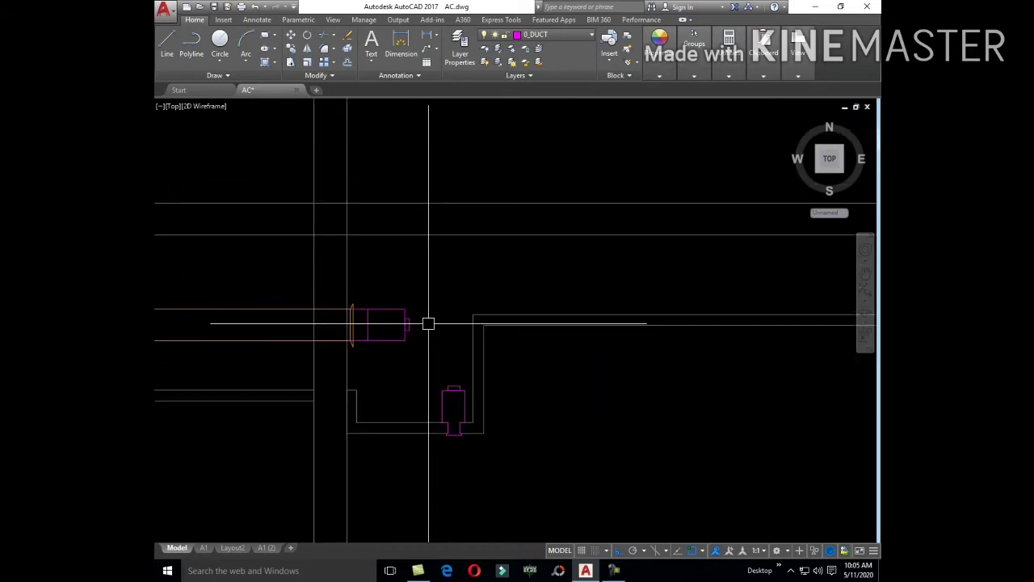
- Finish the first wide polyline arc, ending it at the small rectangle's top
scroll(400, 299, up, 3)
scroll(386, 274, up, 3)
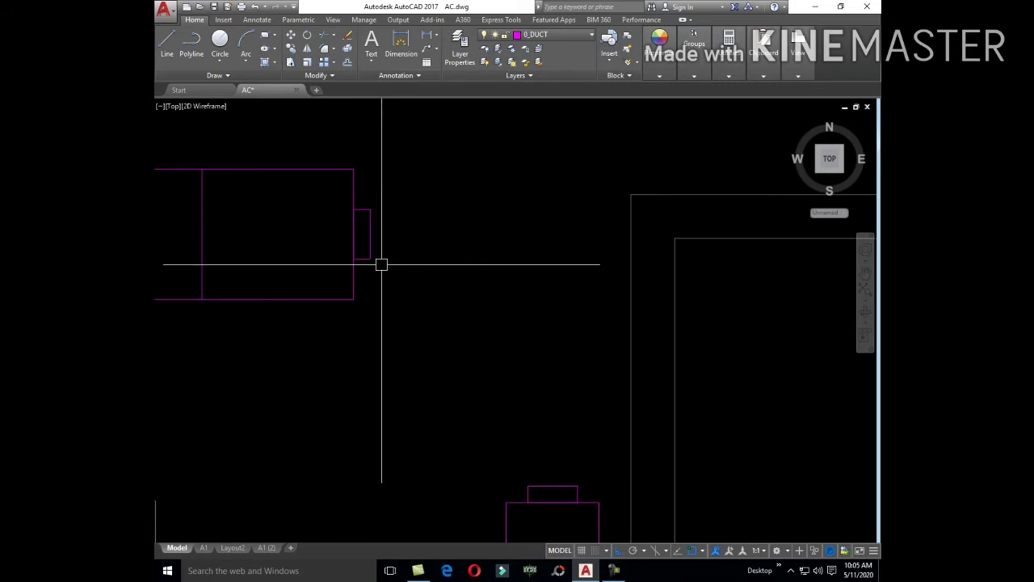
scroll(381, 267, up, 3)
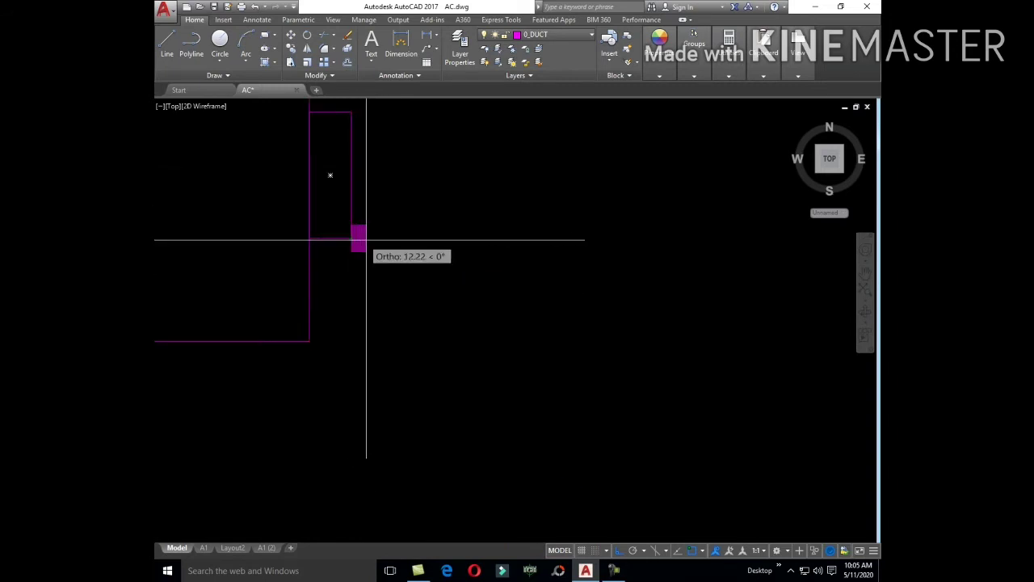
scroll(418, 279, down, 3)
text(a)
key(Return)
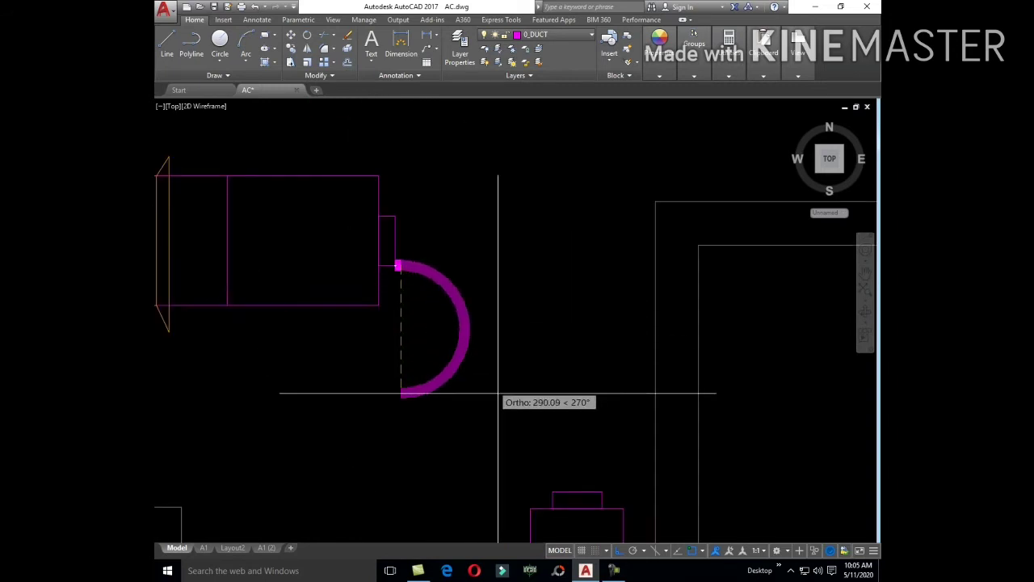
scroll(497, 364, up, 2)
click(520, 368)
key(Return)
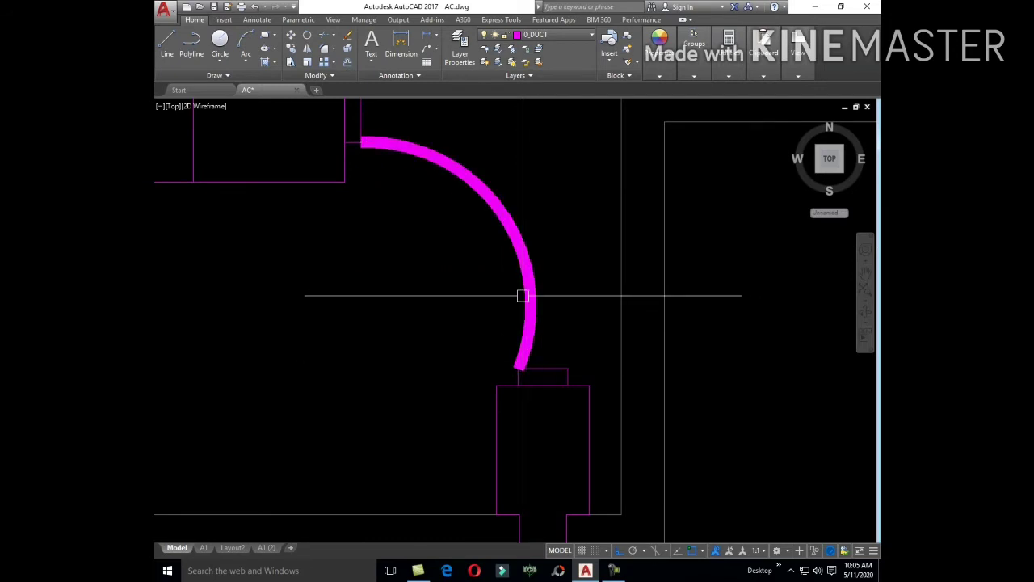
- Draw a second wide polyline arc from the upper neck to the lower neck
text(PL)
key(Return)
scroll(419, 243, down, 2)
scroll(396, 221, up, 3)
click(372, 216)
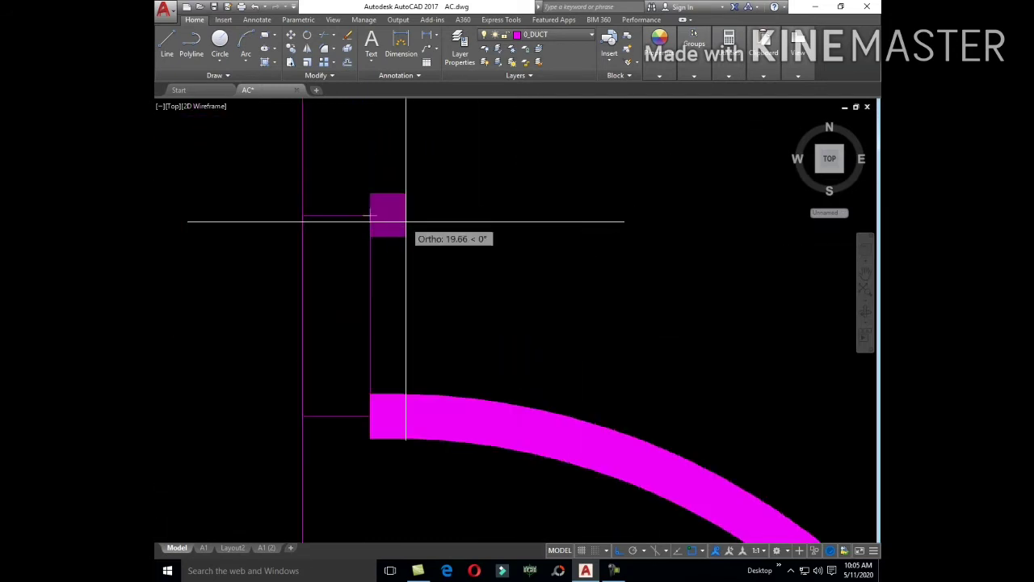
click(406, 220)
text(a)
key(Return)
scroll(509, 253, down, 2)
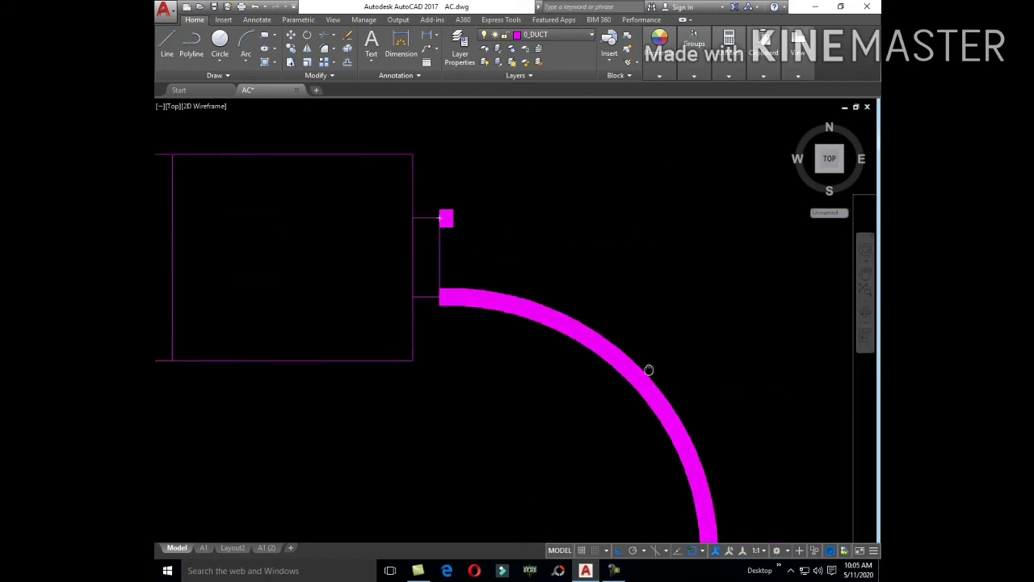
scroll(542, 214, down, 1)
click(605, 384)
key(Return)
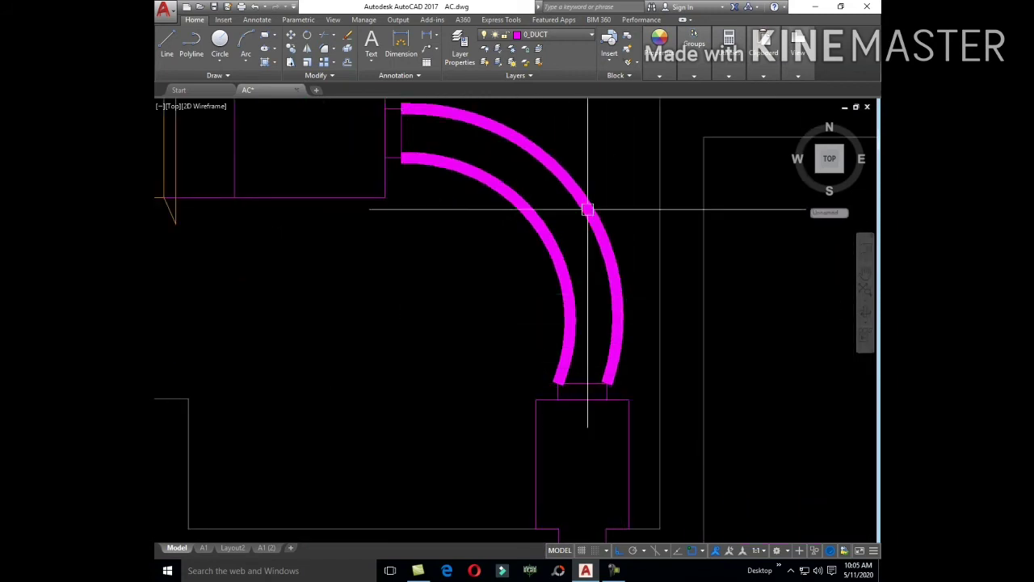
- Apply the zigzag flex-duct linetype to both arcs with MATCHPROP
scroll(612, 308, down, 3)
scroll(611, 271, down, 3)
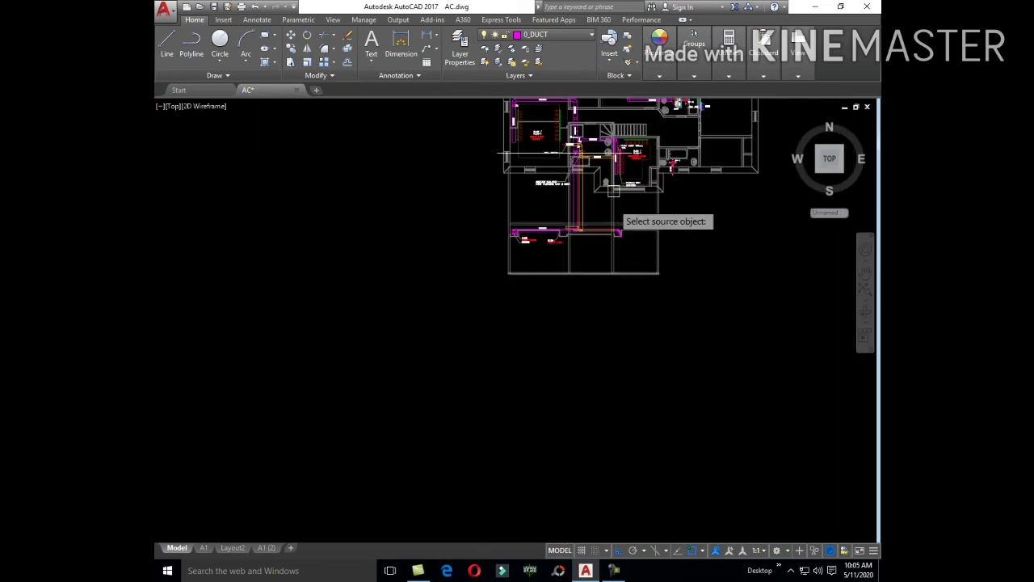
scroll(614, 210, up, 5)
scroll(639, 186, up, 2)
scroll(638, 307, down, 3)
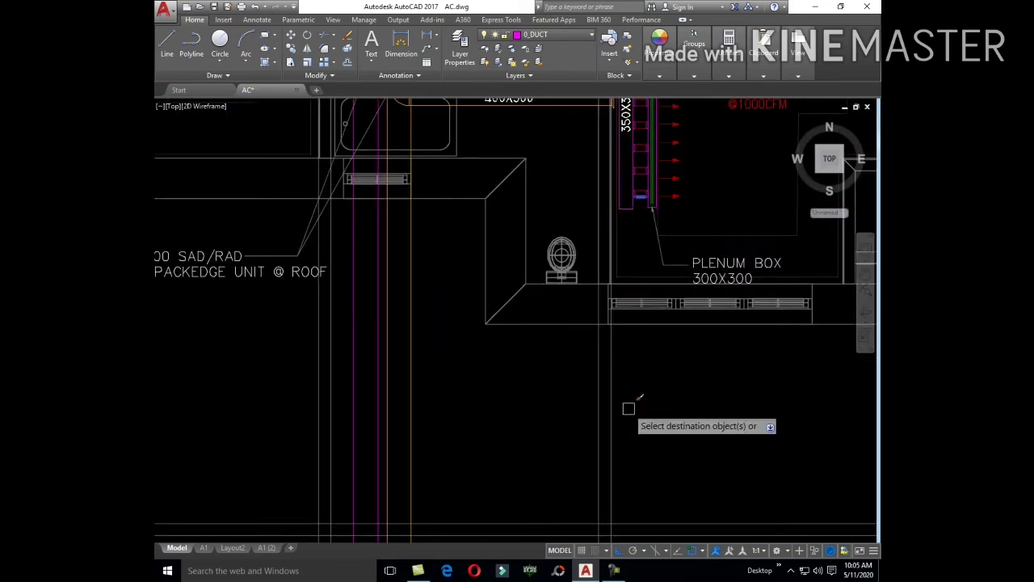
scroll(632, 380, up, 2)
scroll(619, 270, up, 2)
scroll(597, 210, up, 3)
click(595, 198)
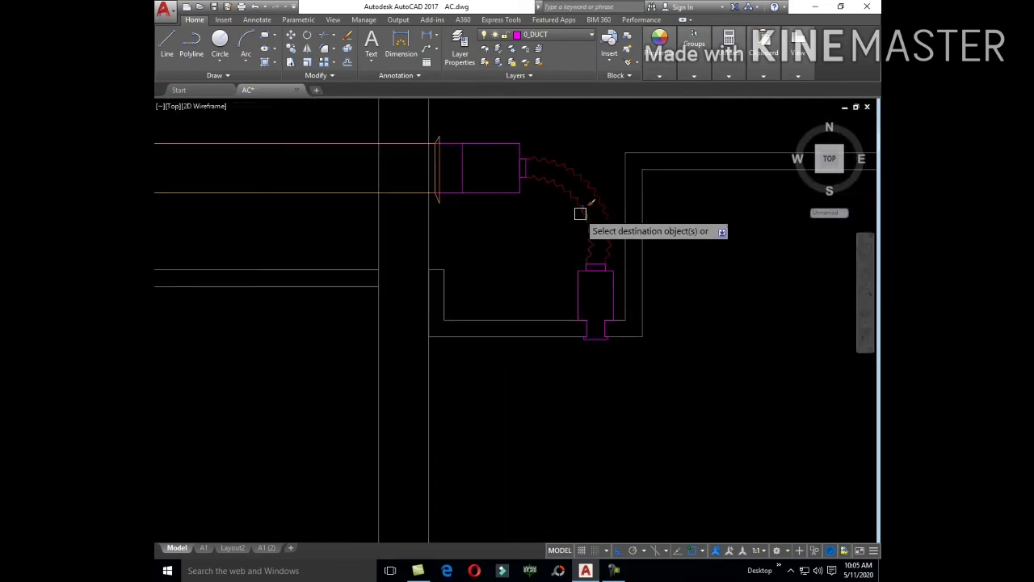
scroll(626, 375, down, 2)
text(L)
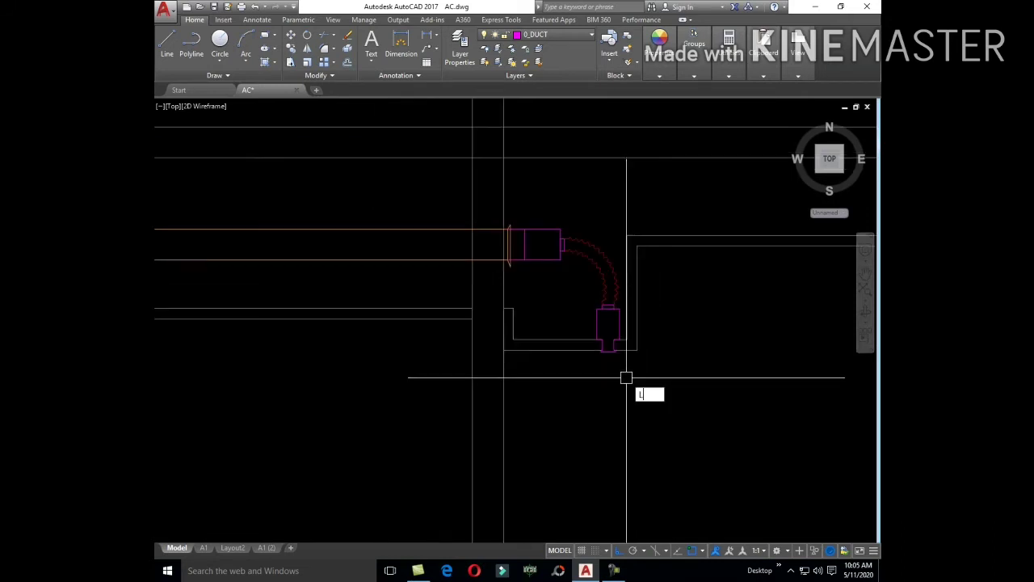
- Draw a leader from the flexible duct with a diagonal bend
text(e)
key(Return)
scroll(623, 369, up, 2)
click(594, 327)
scroll(595, 330, down, 2)
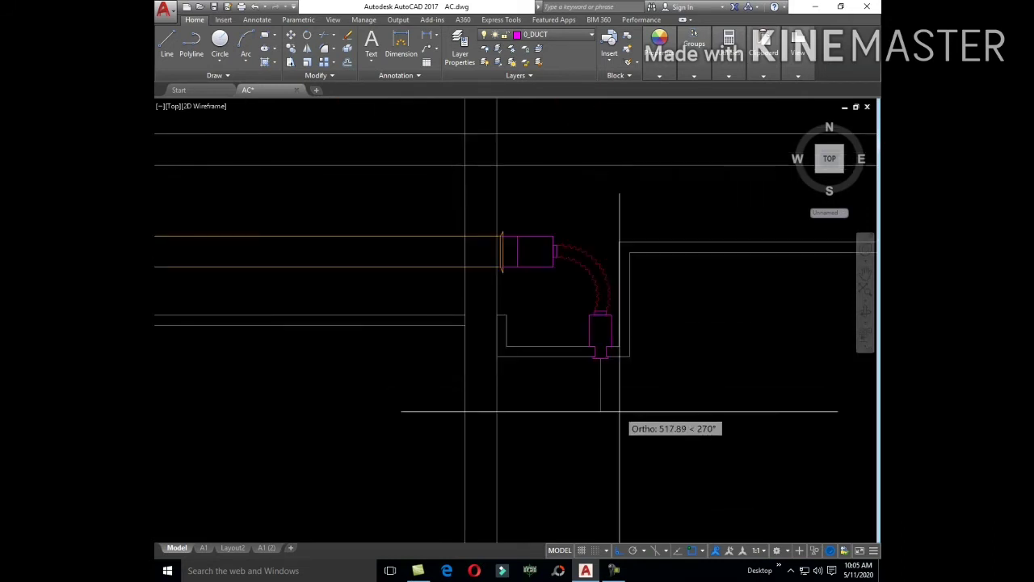
scroll(628, 436, up, 3)
click(627, 439)
scroll(635, 443, down, 3)
text(LE)
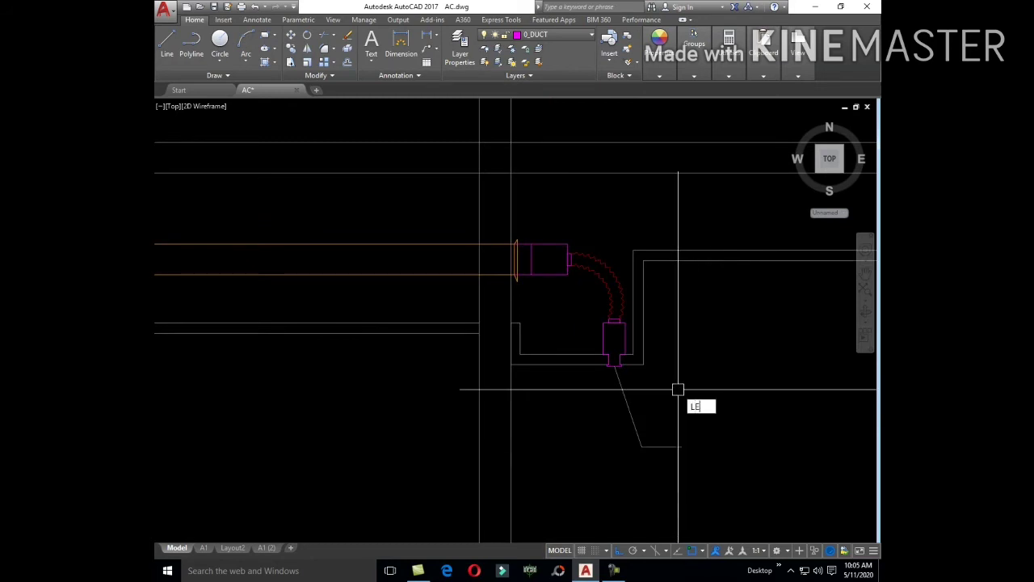
- Start a second leader on the duct, then cancel it
key(Return)
scroll(678, 389, up, 2)
scroll(639, 355, up, 1)
click(573, 336)
scroll(576, 337, down, 3)
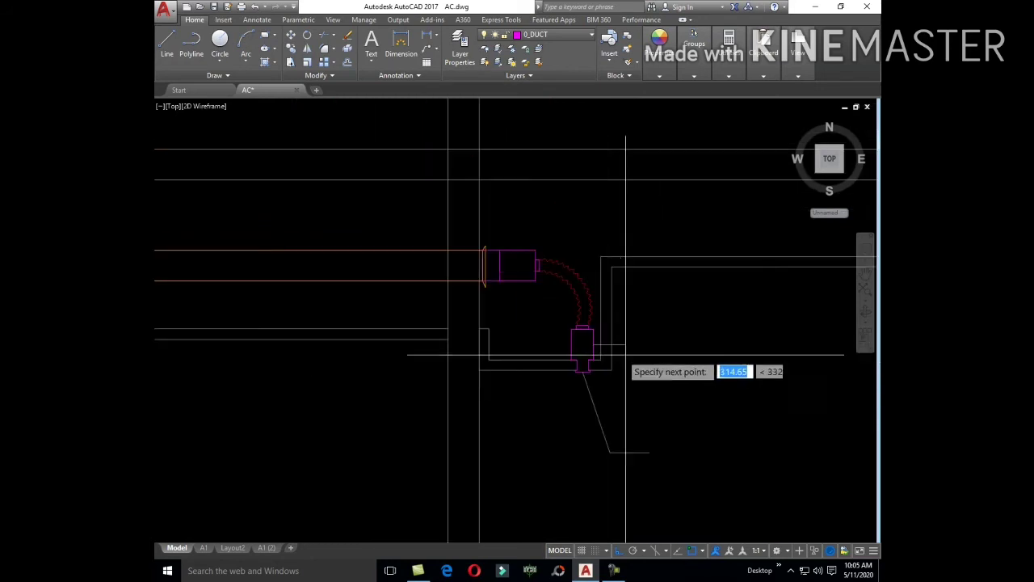
key(Escape)
scroll(566, 364, up, 1)
- Draw two corner-to-corner diagonals forming the damper X inside the box
key(Return)
scroll(545, 381, up, 2)
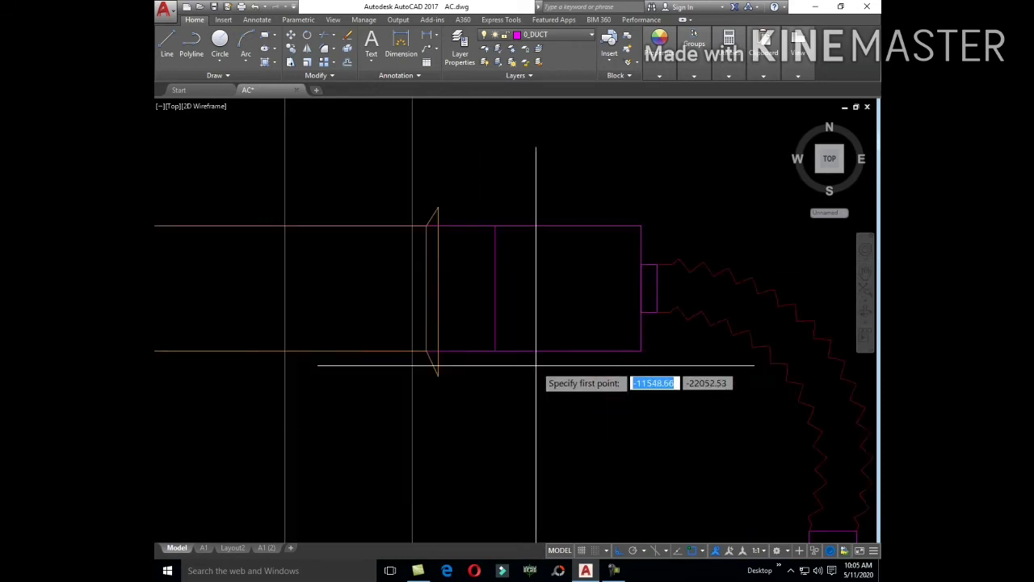
scroll(504, 350, up, 1)
click(496, 350)
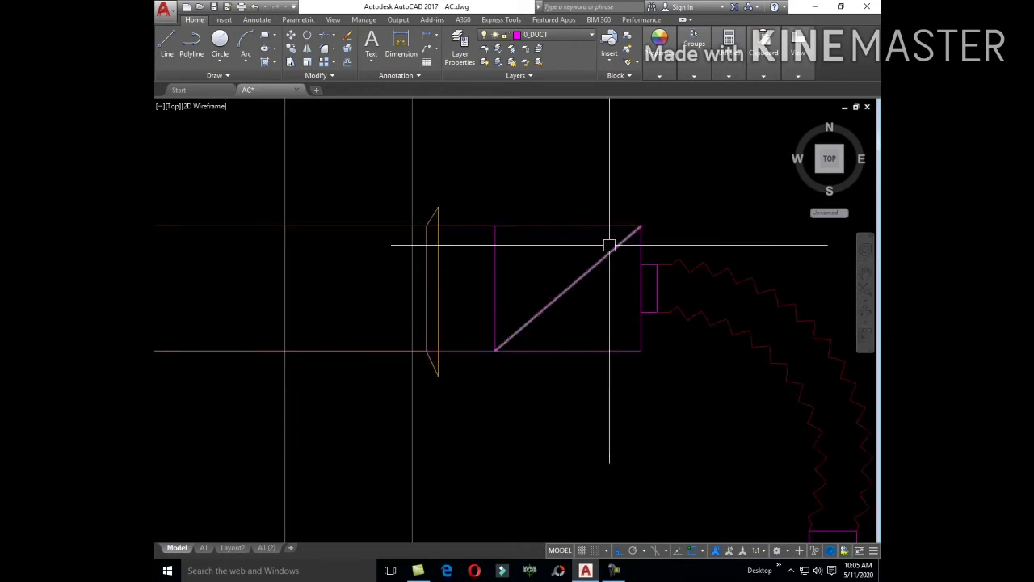
click(641, 227)
key(Return)
key(Return)
click(496, 227)
click(641, 350)
key(Return)
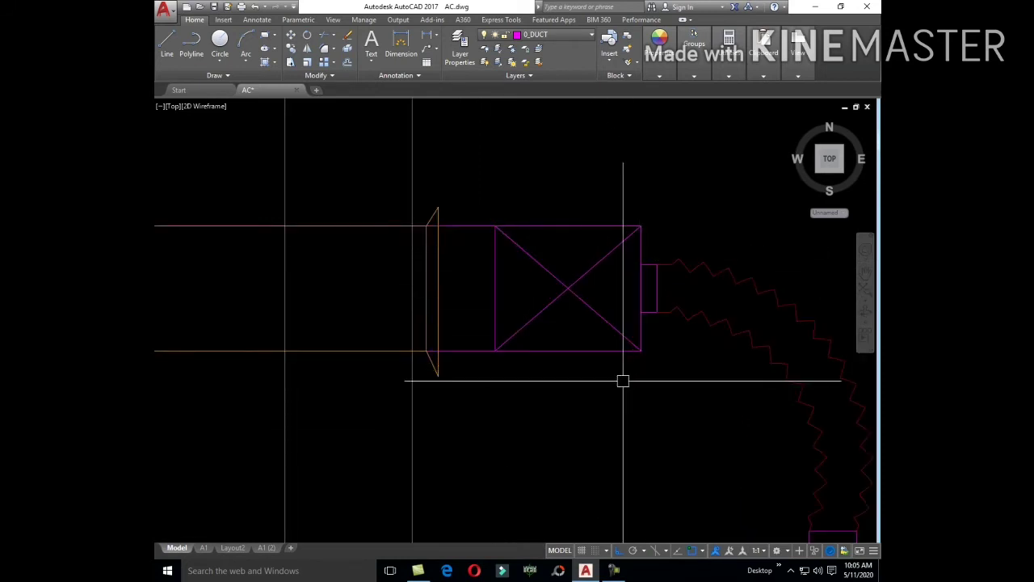
scroll(623, 377, down, 3)
middle_drag(619, 378, 544, 362)
- Add a leader from the damper box bending up above it
text(e)
key(Return)
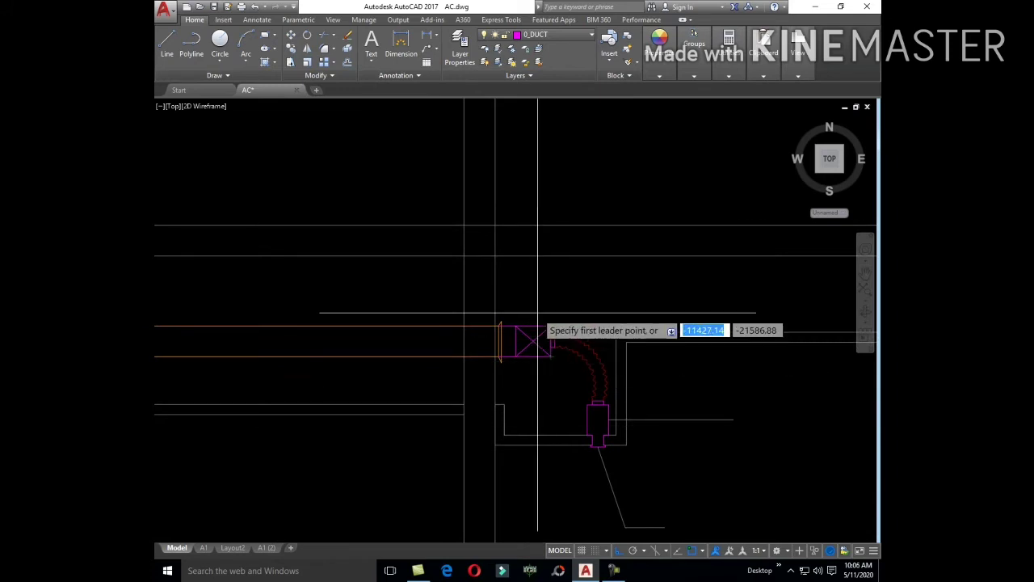
scroll(533, 355, up, 4)
click(531, 348)
scroll(540, 310, down, 3)
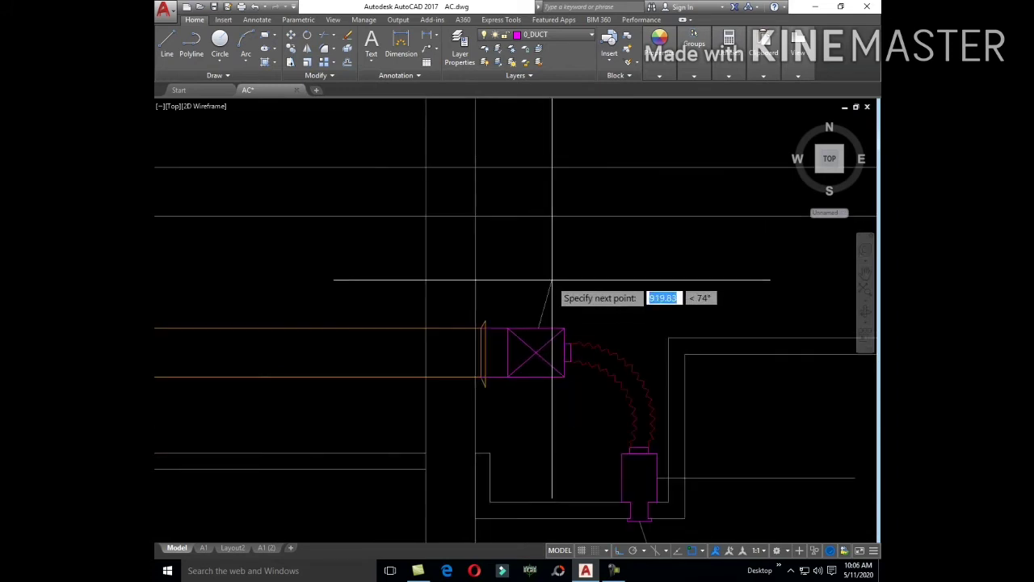
middle_drag(566, 323, 566, 289)
click(553, 265)
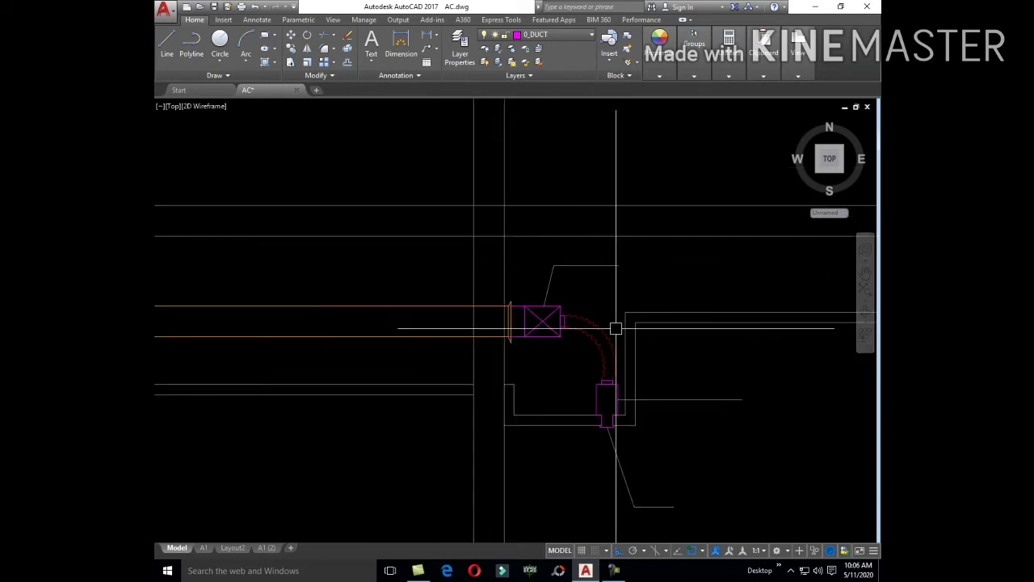
text(MA)
- Match properties onto the new leaders and pan to the PLENUM BOX 300X300 label
key(Return)
scroll(616, 331, down, 5)
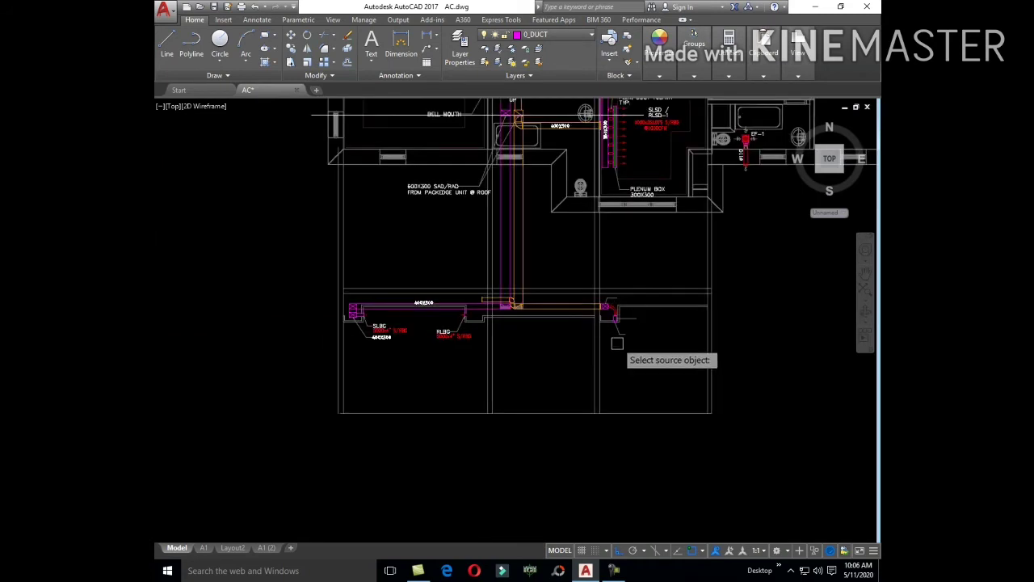
scroll(595, 184, up, 2)
scroll(634, 454, up, 3)
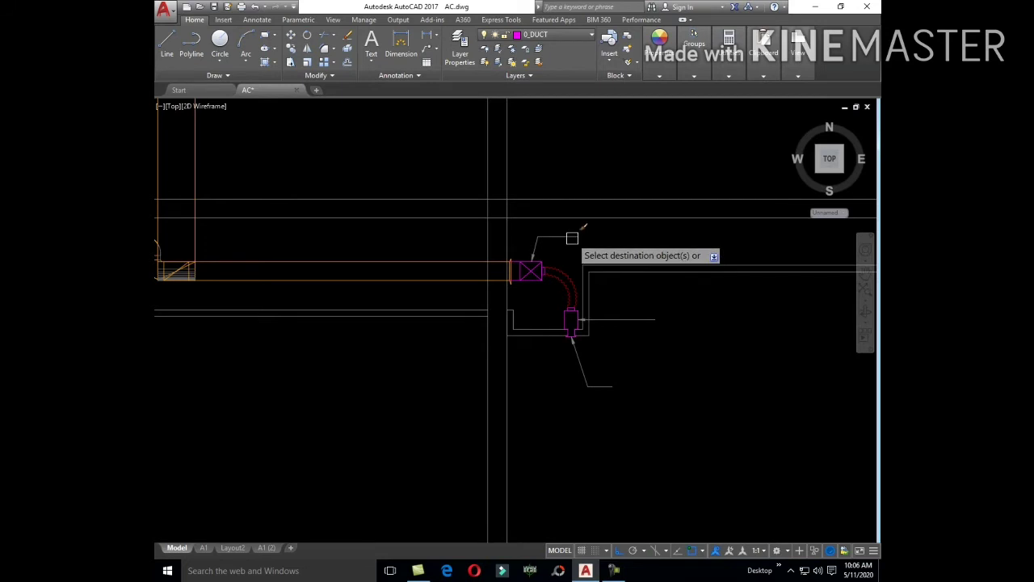
key(Escape)
mouse_move(572, 238)
middle_down()
mouse_move(681, 480)
mouse_move(639, 381)
middle_up()
text(c)
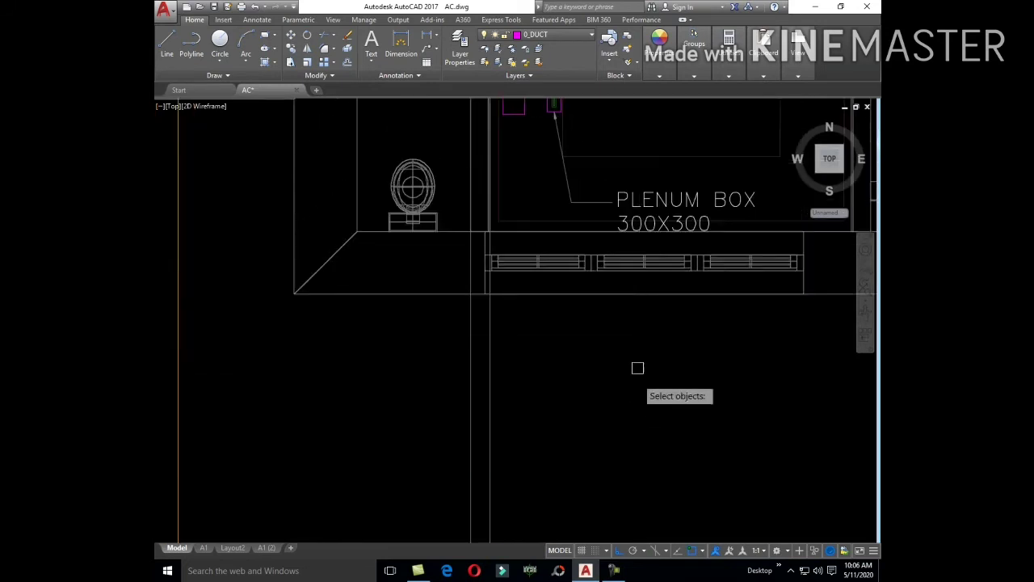
- Copy the PLENUM BOX 300X300 label beside the lower plenum box
click(607, 214)
key(Return)
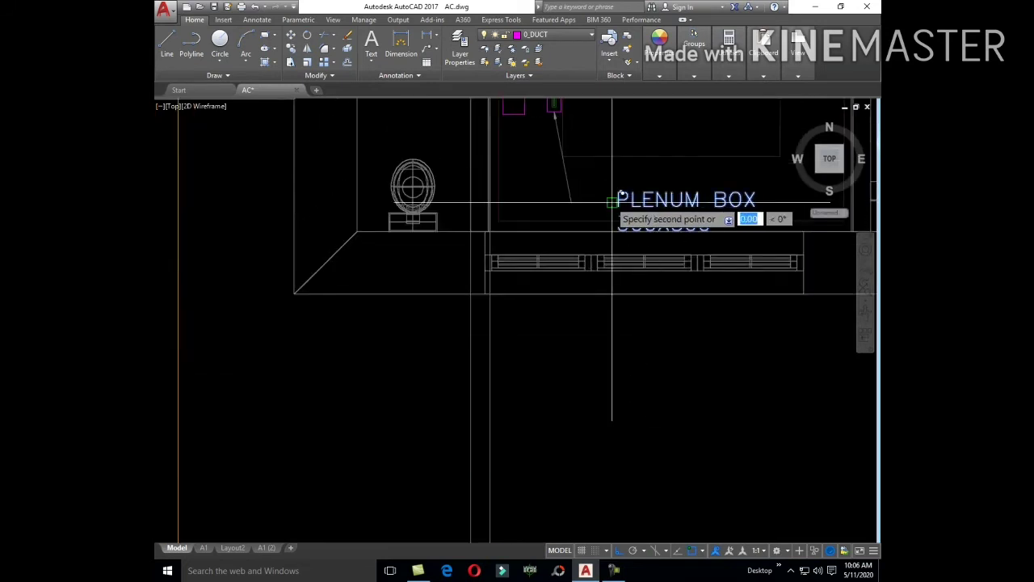
click(619, 206)
scroll(623, 423, down, 3)
scroll(670, 369, up, 3)
scroll(645, 254, up, 2)
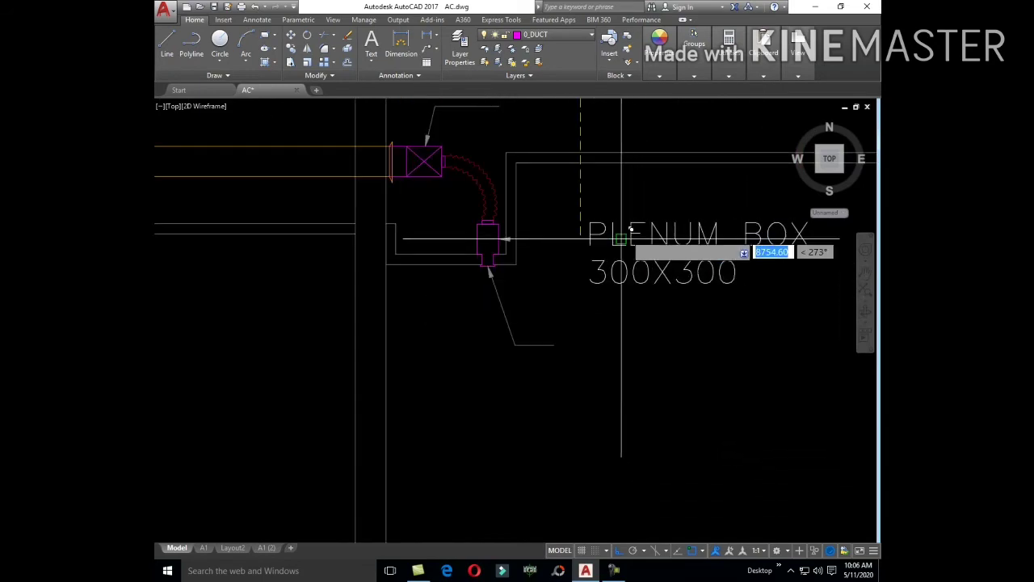
click(620, 239)
scroll(600, 330, down, 3)
scroll(600, 484, up, 2)
scroll(632, 454, up, 2)
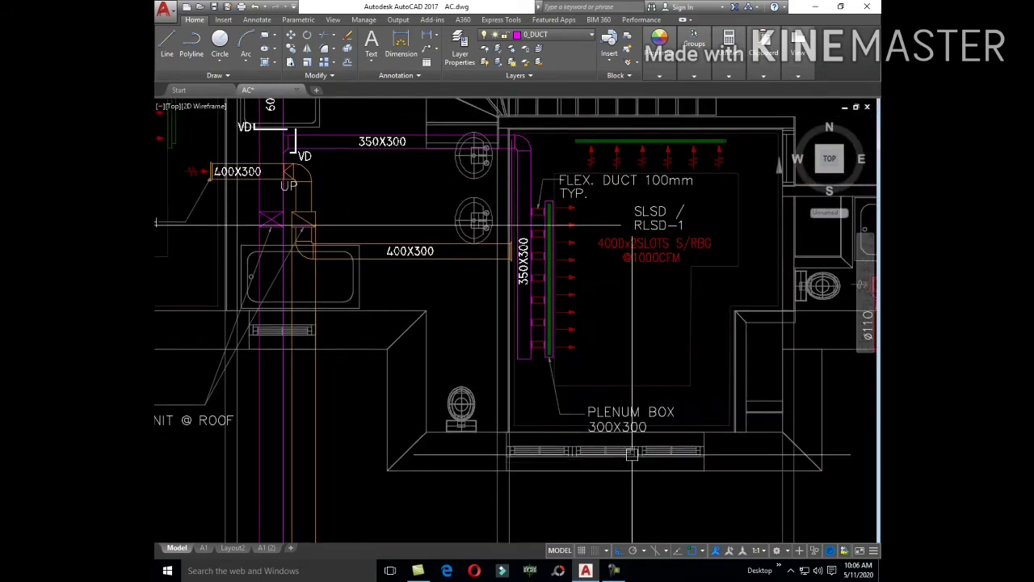
scroll(630, 225, up, 2)
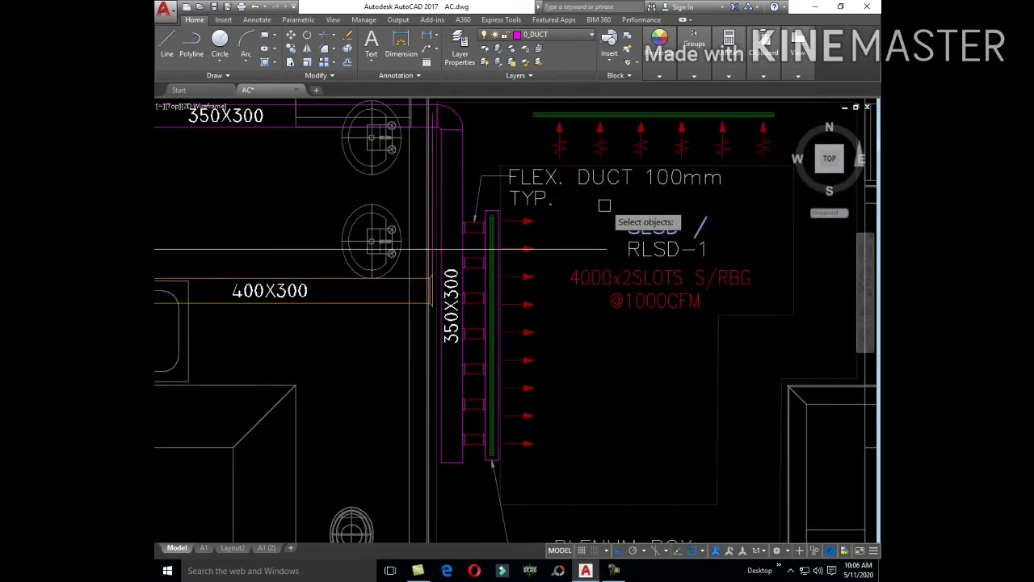
- Copy the SLSD and 4000x2SLOTS S/RBG text lines toward the lower plenum box
key(Return)
scroll(619, 231, up, 3)
click(630, 234)
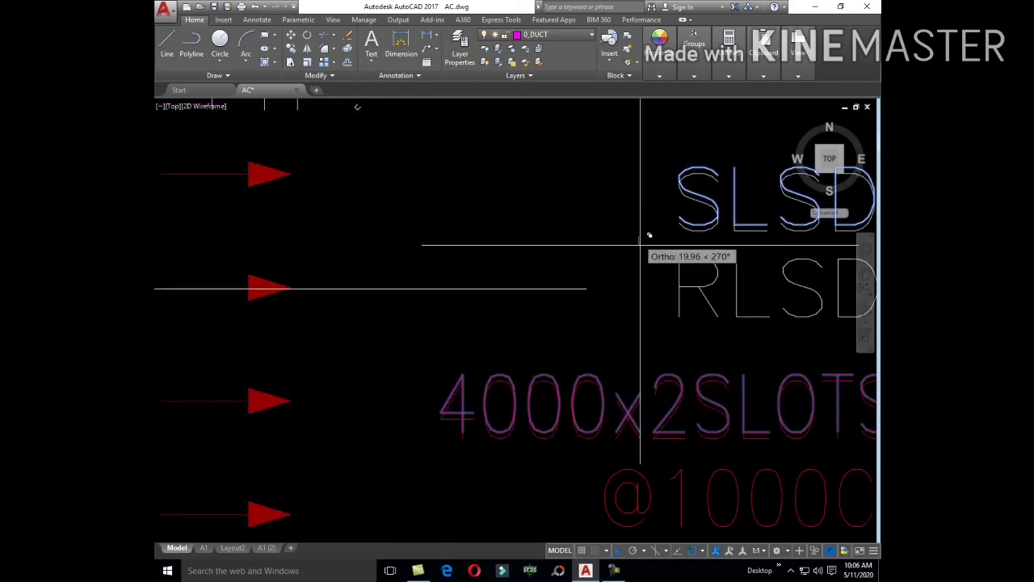
scroll(675, 312, down, 3)
middle_drag(676, 313, 643, 132)
scroll(630, 133, up, 2)
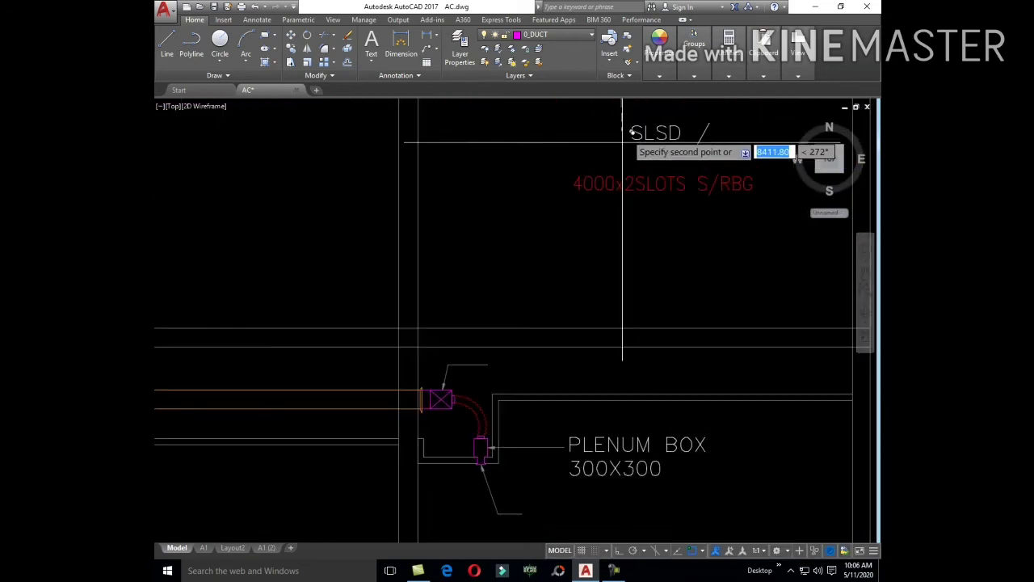
scroll(596, 312, down, 4)
scroll(621, 189, up, 5)
key(Escape)
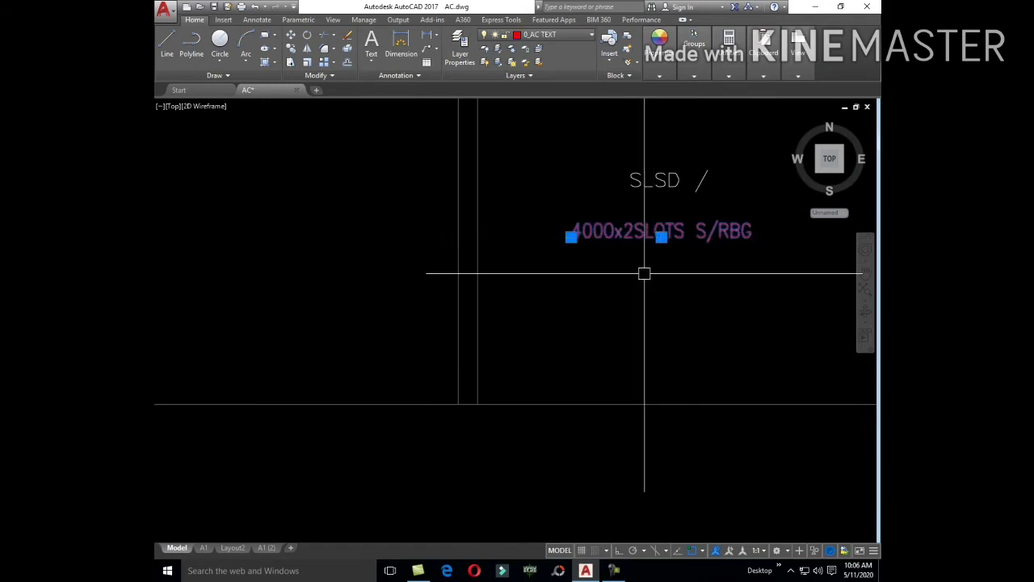
text(M)
- Move the copied red 4000x2SLOTS S/RBG text slightly higher
key(Return)
click(676, 296)
click(678, 273)
click(704, 173)
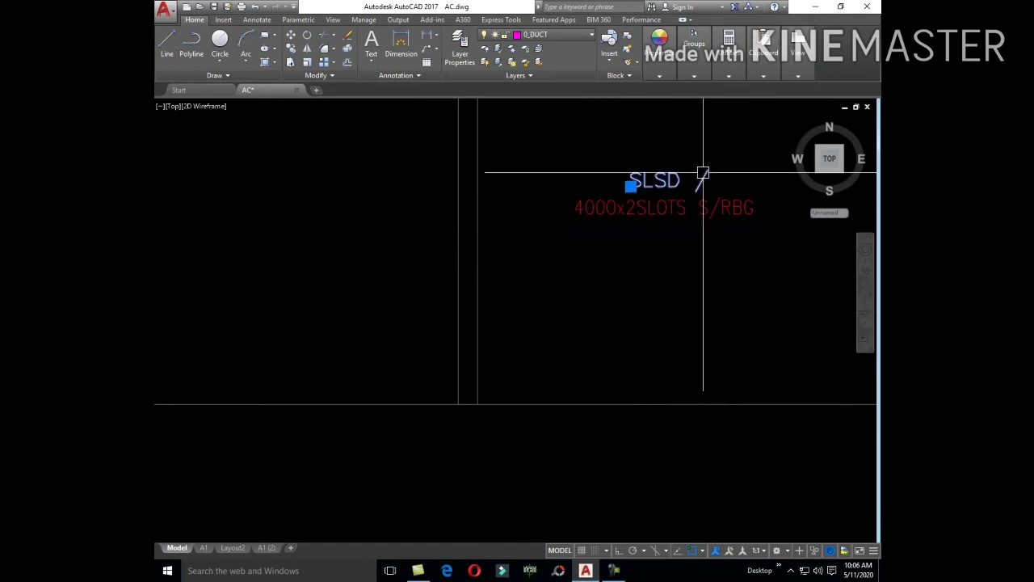
- Edit the copied tags to read 'SLSD' and '4000x2SLOTS', removing '/' and '/RBG'
double_click(704, 173)
scroll(707, 174, up, 4)
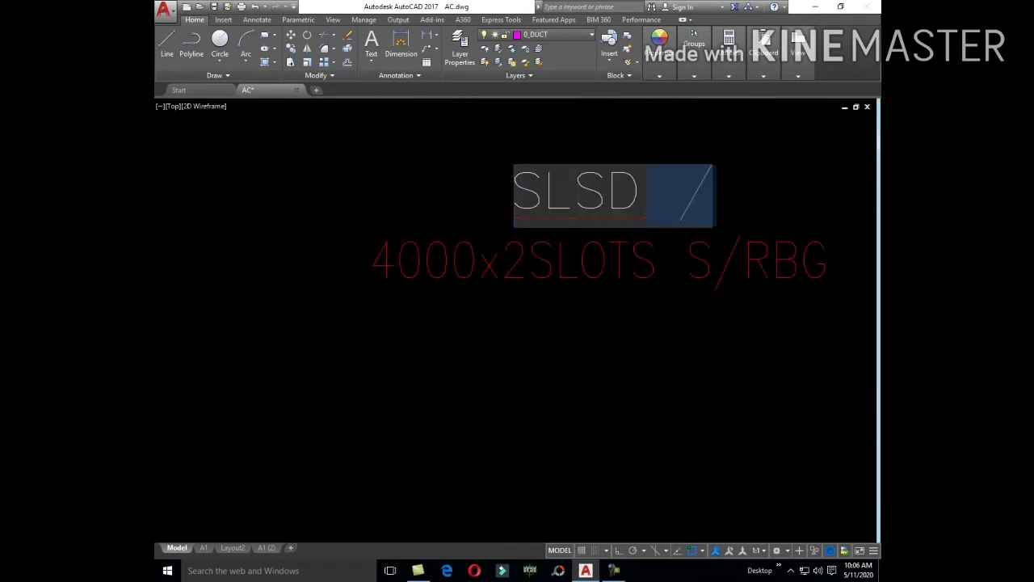
key(BackSpace)
click(732, 259)
click(731, 258)
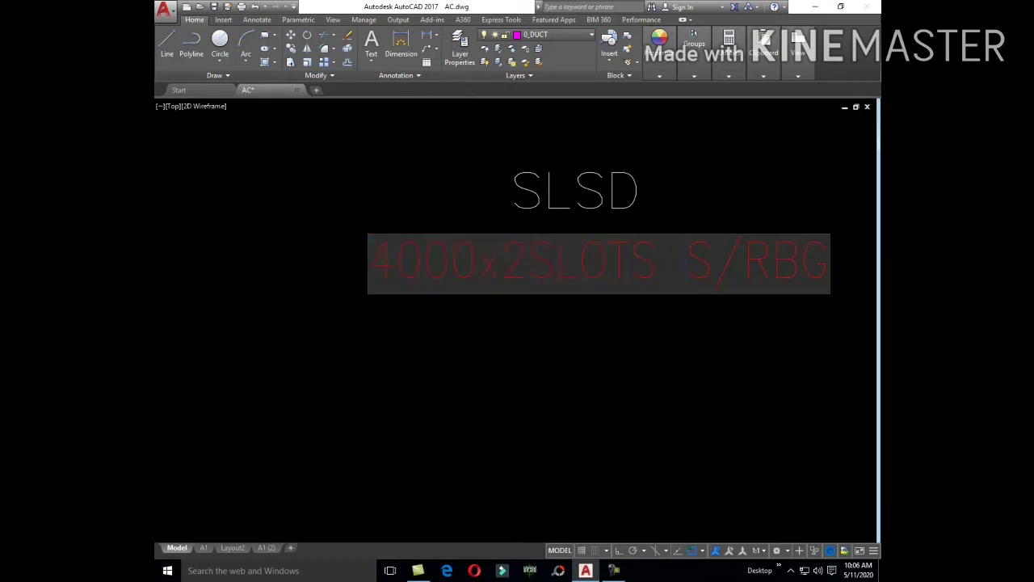
key(BackSpace)
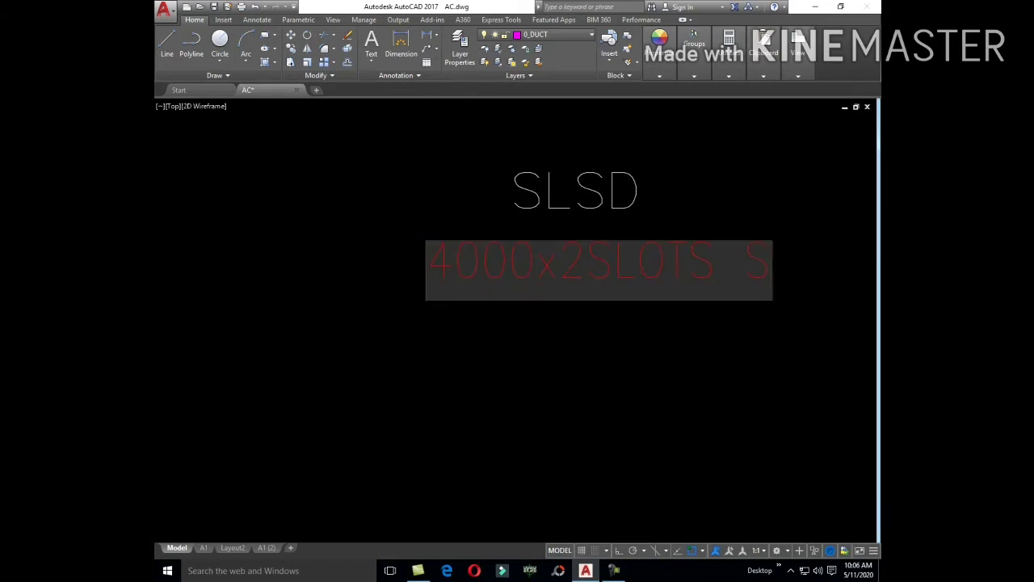
key(BackSpace)
click(751, 326)
key(F1)
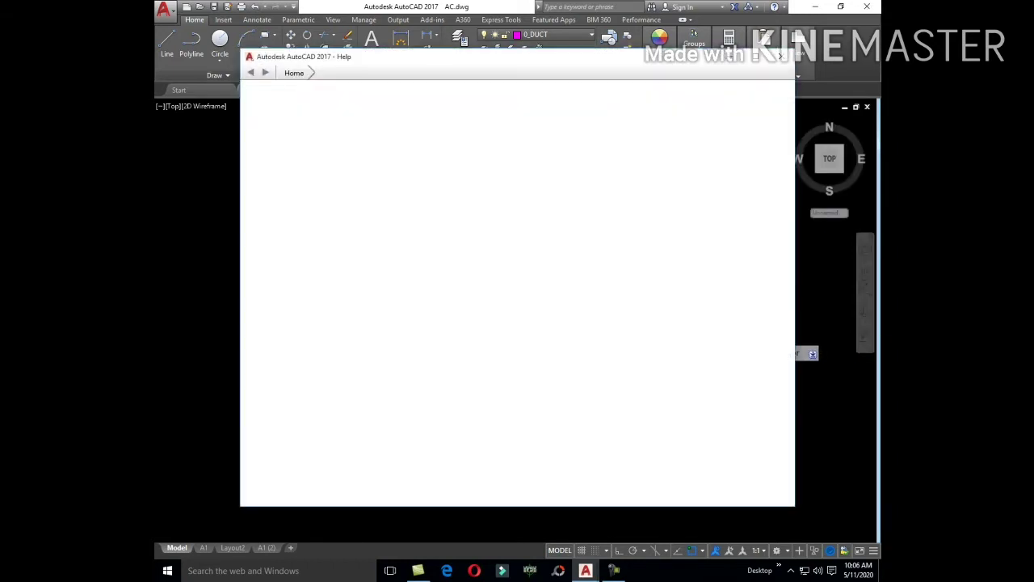
click(782, 55)
- Move both labels onto the lower plenum box leader and stretch its end horizontally with Ortho
click(650, 311)
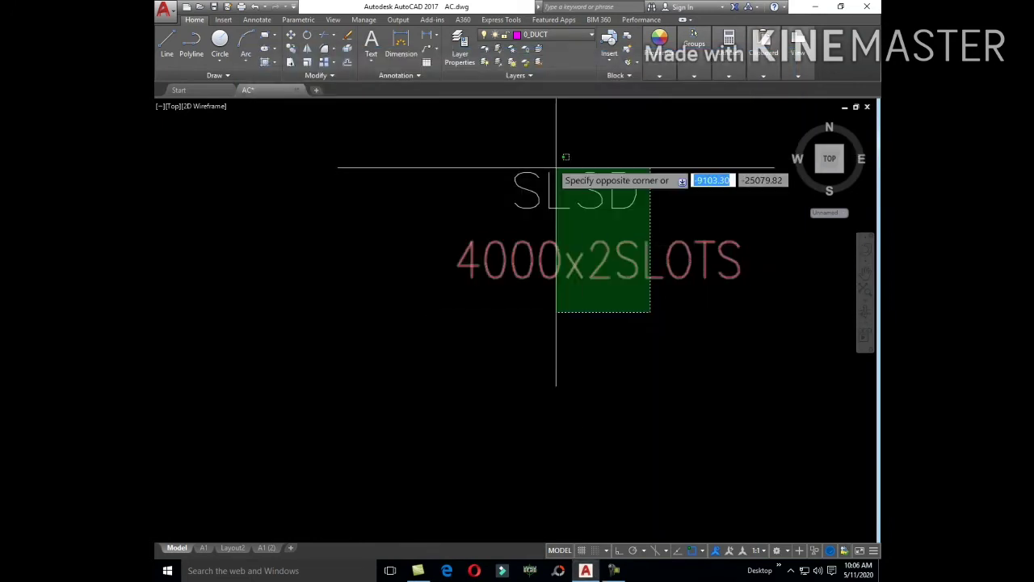
click(556, 168)
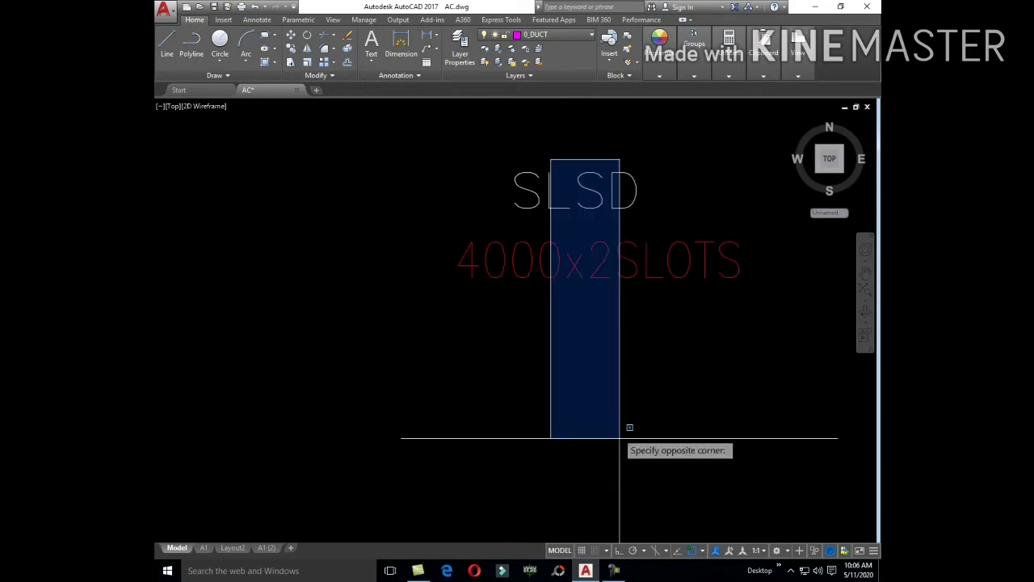
key(Return)
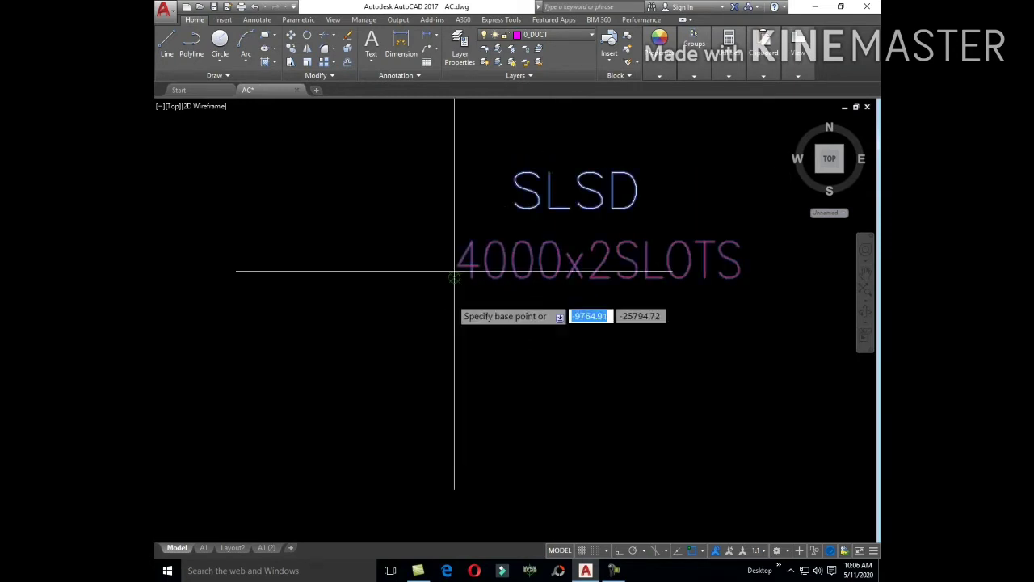
click(483, 208)
scroll(439, 262, down, 5)
scroll(439, 262, up, 4)
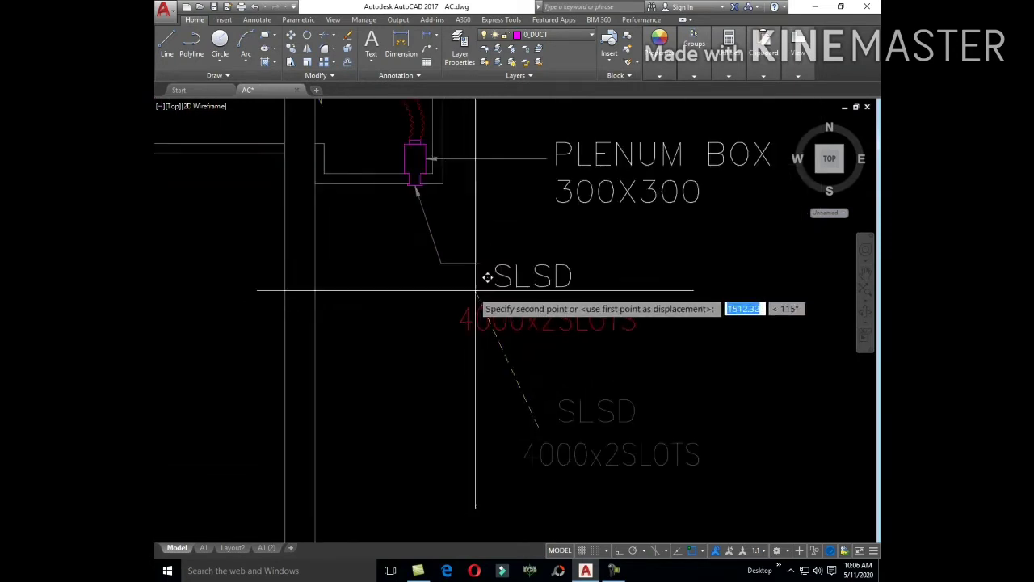
click(548, 266)
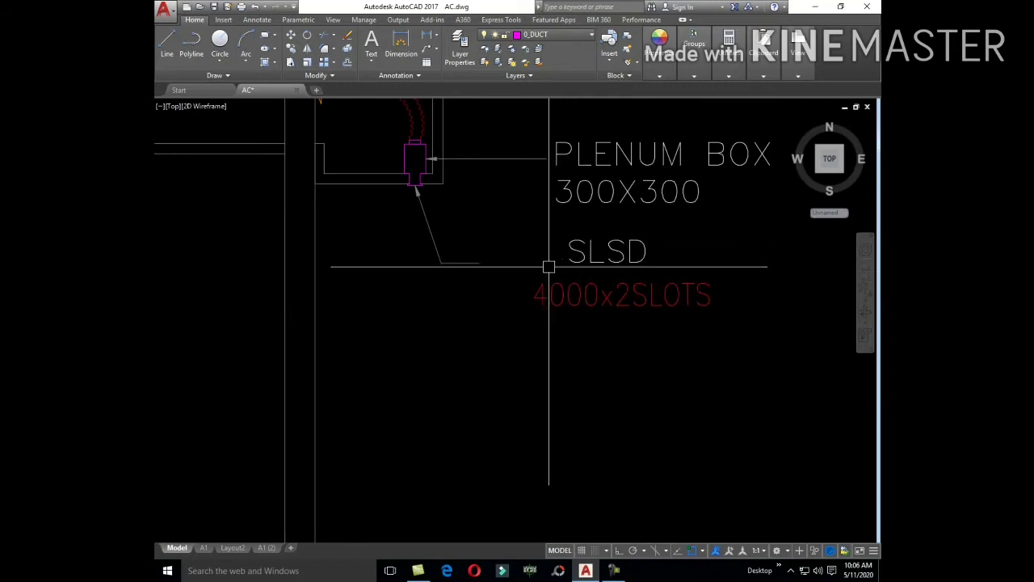
click(479, 263)
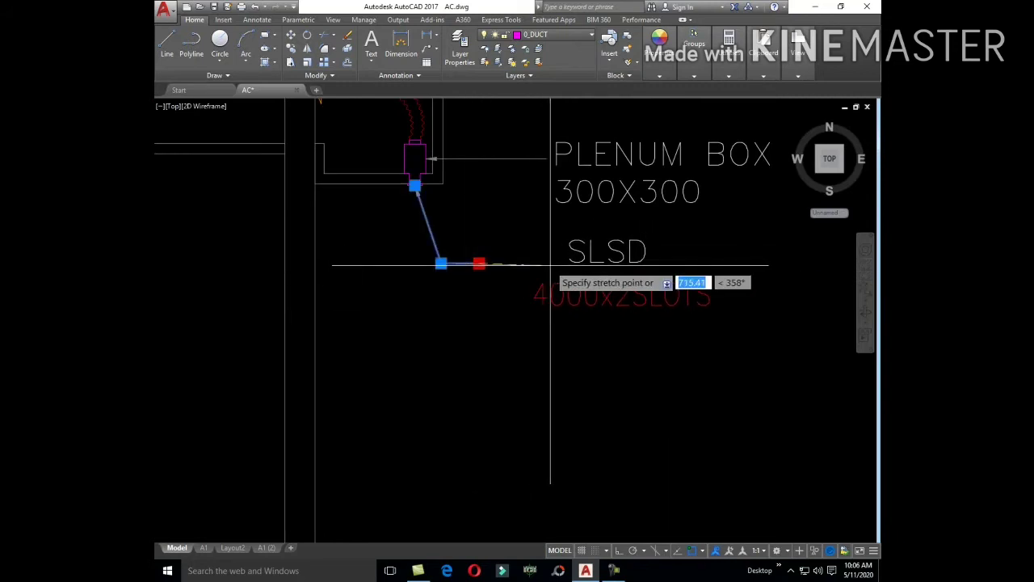
key(F8)
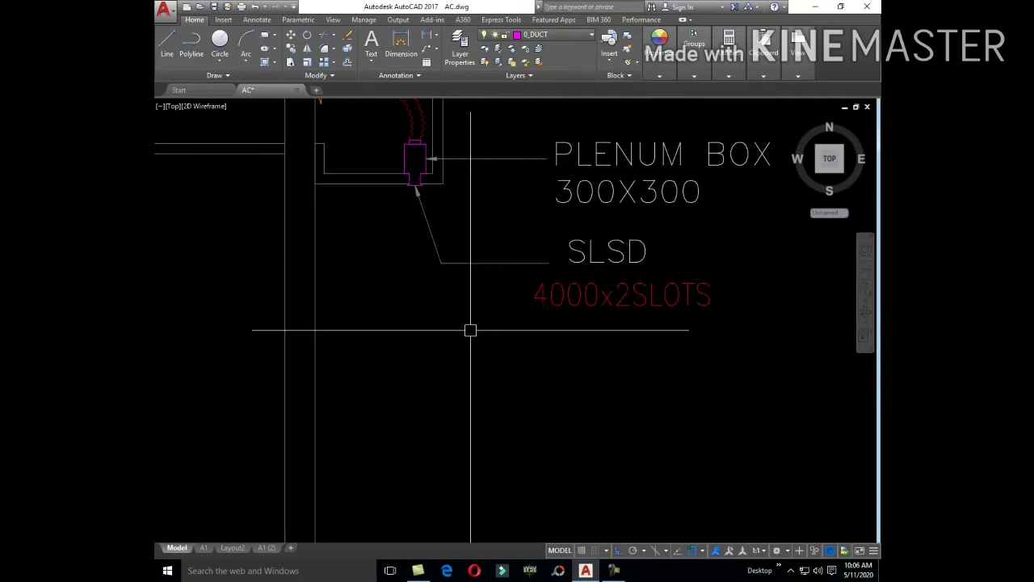
scroll(470, 329, down, 4)
middle_drag(420, 452, 482, 347)
- Copy an existing 350X300 size label above the new flexible duct branch beside the damper
key(Return)
scroll(485, 323, down, 5)
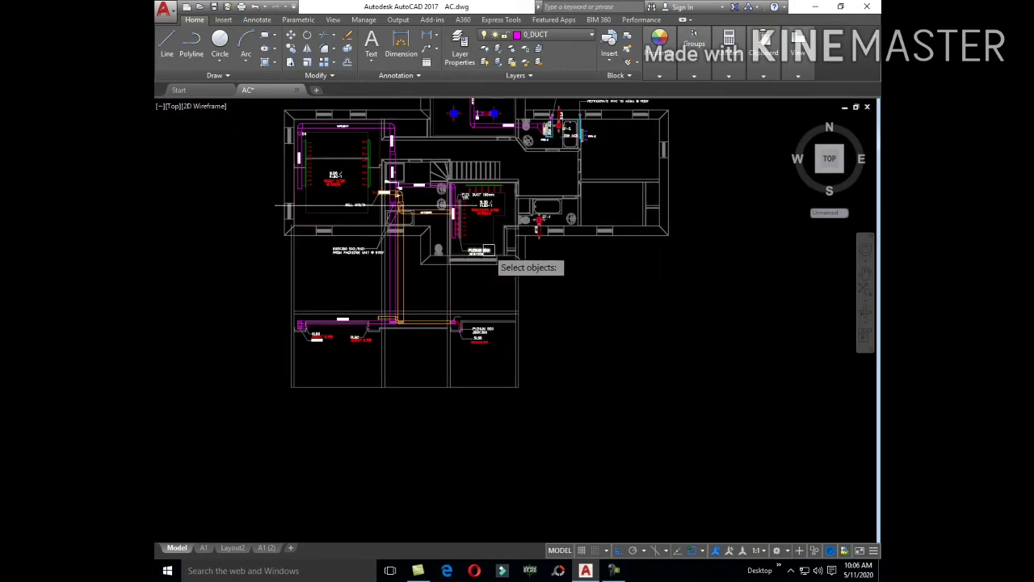
scroll(496, 250, up, 2)
scroll(497, 326, up, 3)
scroll(309, 184, up, 2)
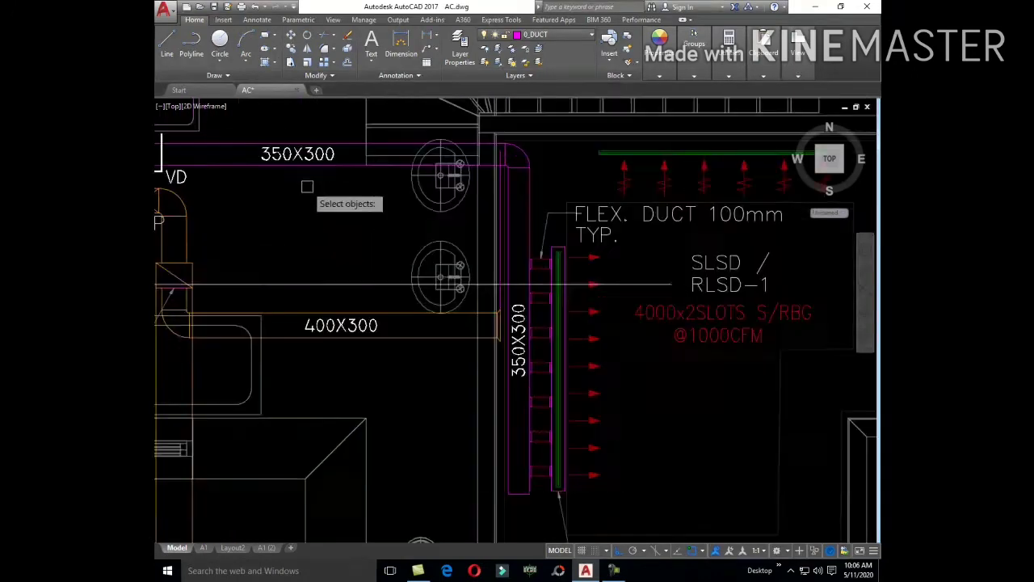
scroll(309, 184, up, 2)
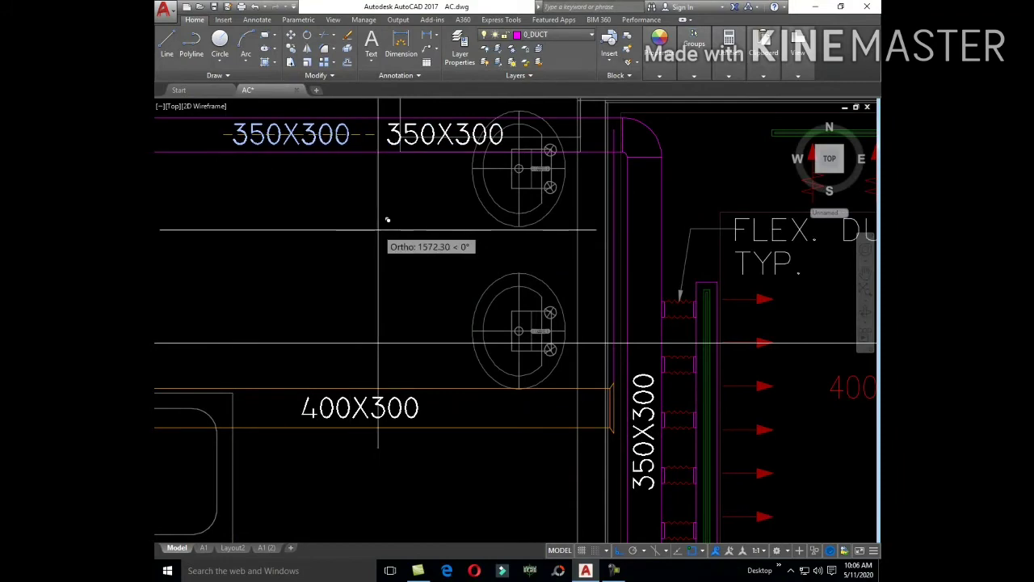
scroll(387, 230, down, 6)
scroll(468, 428, up, 5)
scroll(477, 420, up, 4)
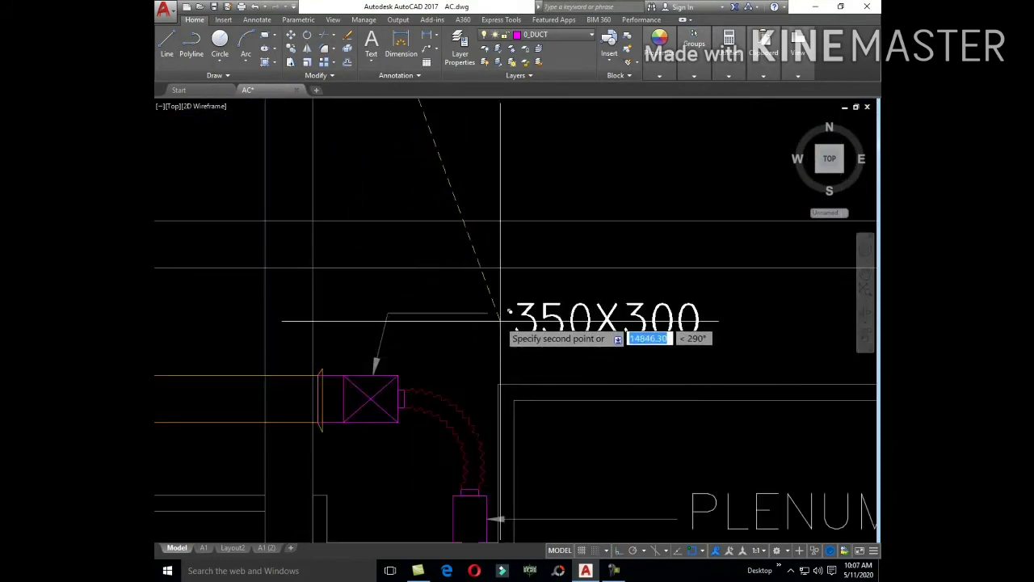
click(488, 309)
scroll(487, 310, down, 4)
scroll(532, 458, down, 2)
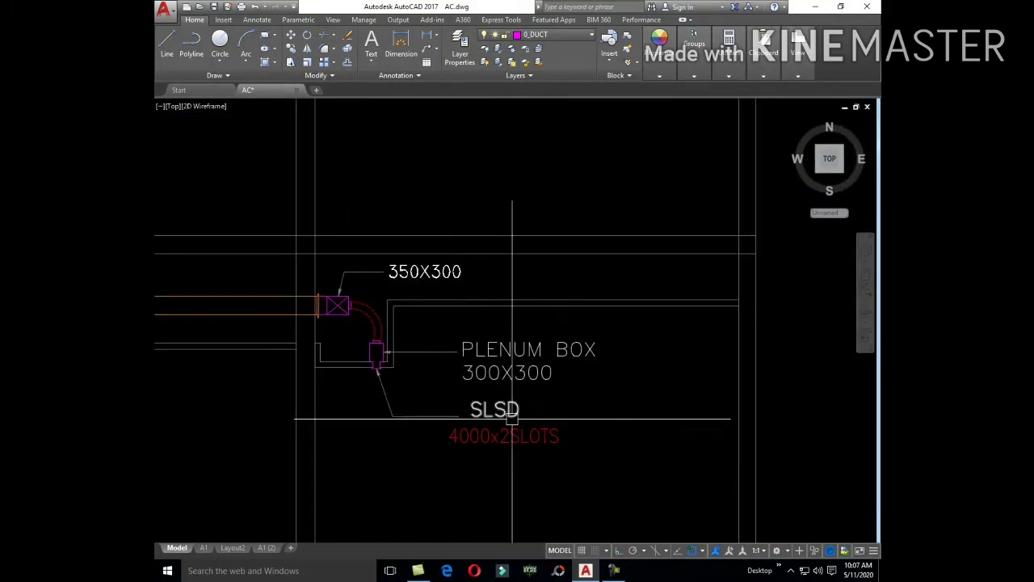
scroll(545, 454, down, 3)
scroll(561, 450, down, 3)
scroll(571, 355, up, 5)
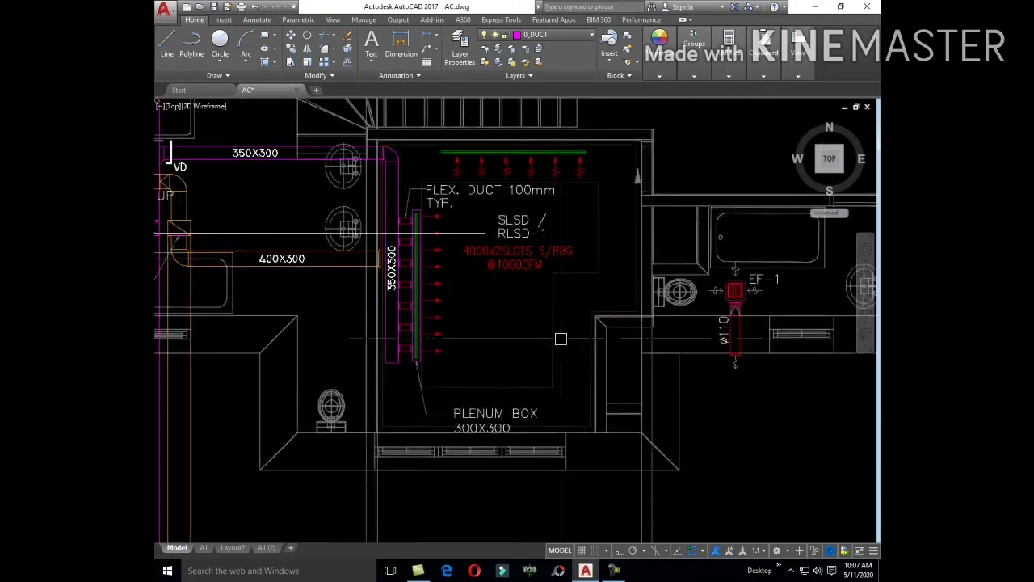
scroll(560, 336, down, 5)
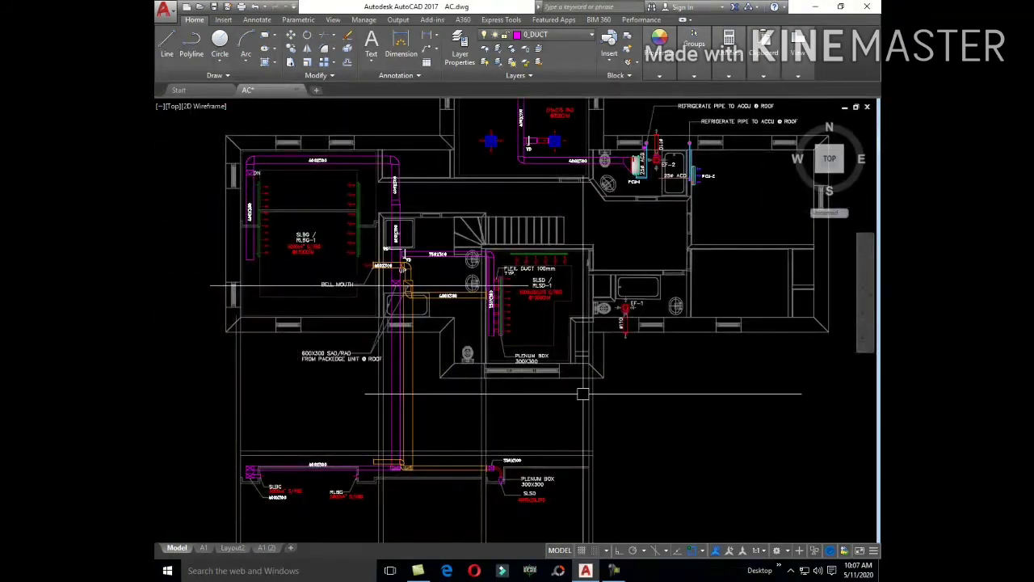
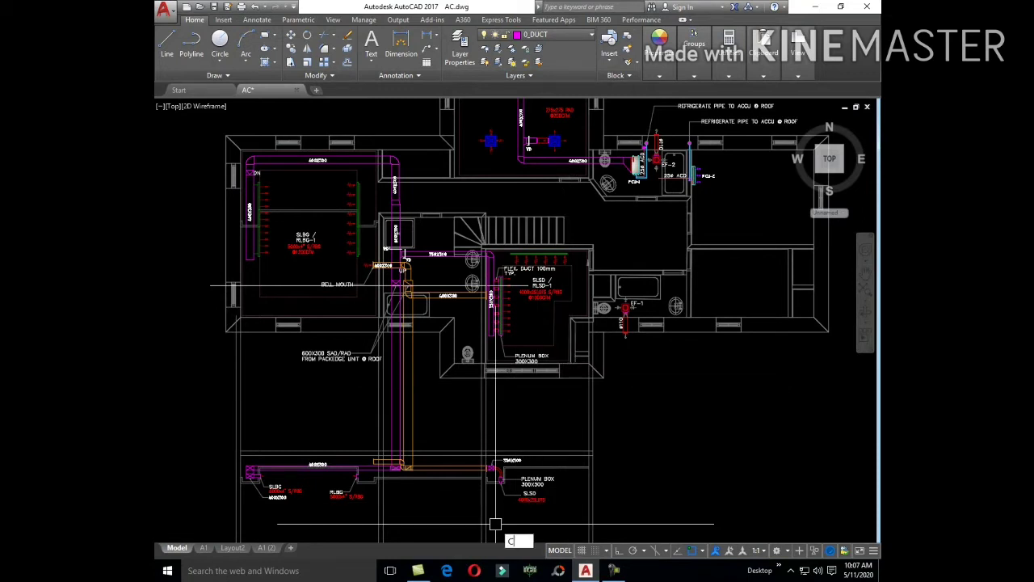
- Copy the red airflow arrow to a new position with CO
text(o)
key(Return)
scroll(484, 484, up, 2)
scroll(387, 323, up, 3)
scroll(374, 267, up, 4)
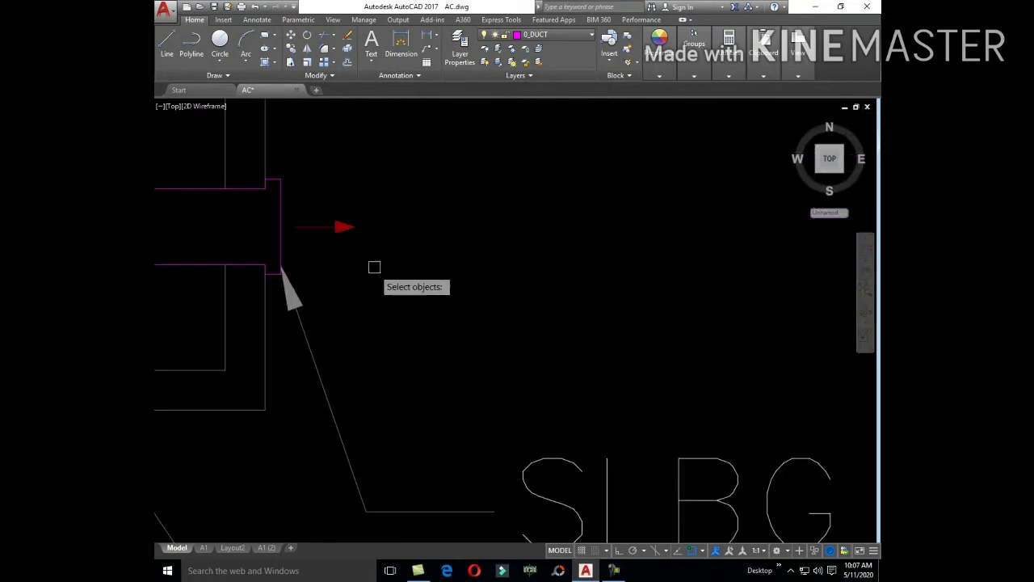
click(323, 212)
key(Return)
click(331, 262)
scroll(704, 415, down, 3)
scroll(659, 279, up, 2)
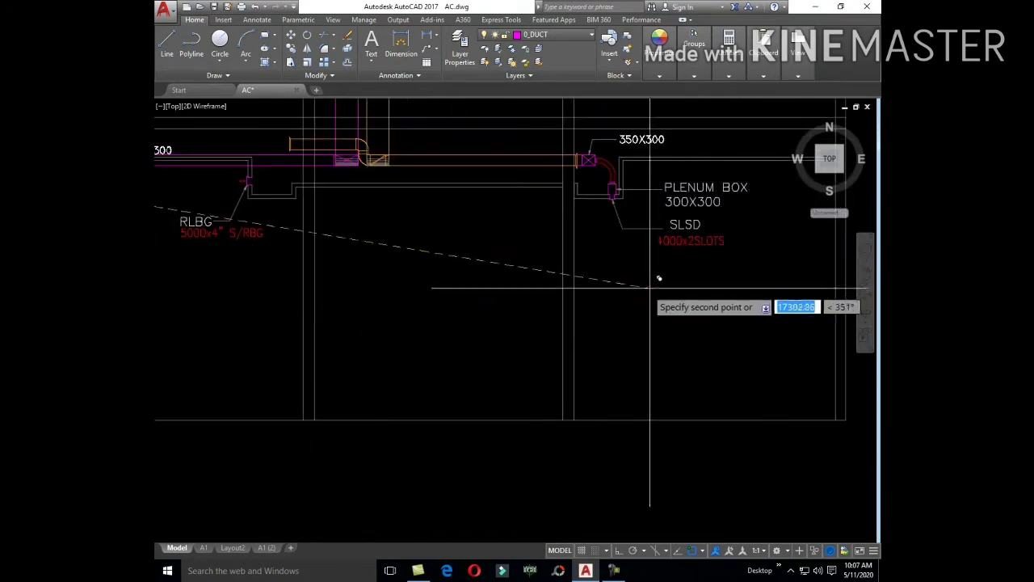
scroll(601, 376, up, 1)
scroll(520, 321, up, 3)
scroll(539, 340, up, 3)
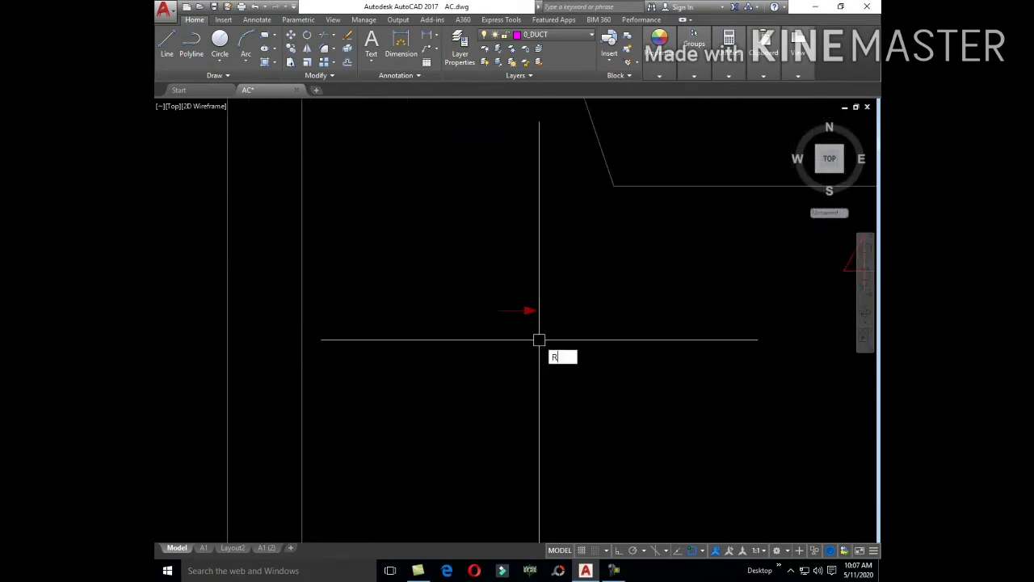
- Rotate the copied arrow so it points straight down
click(515, 332)
key(Return)
click(530, 310)
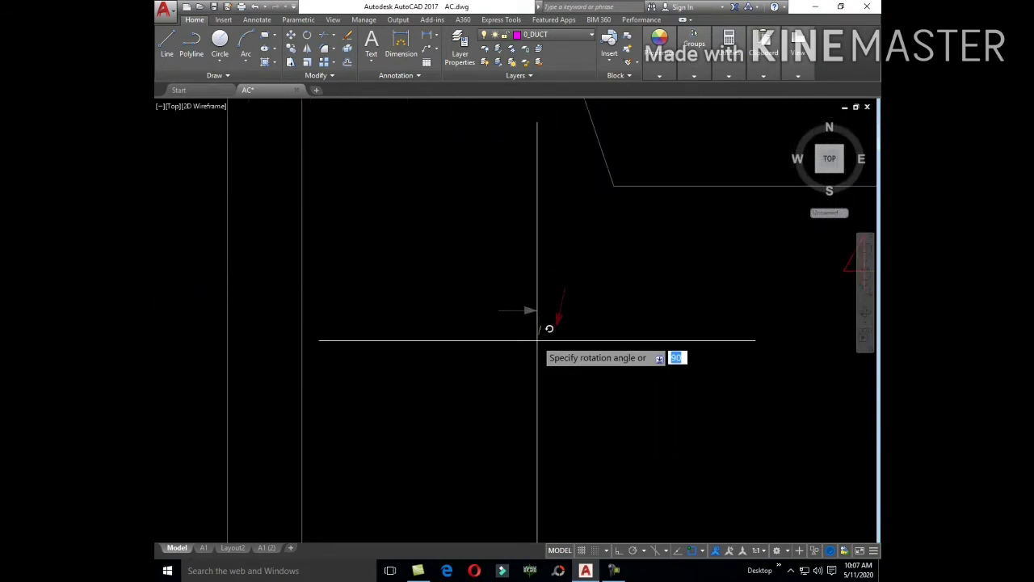
click(549, 338)
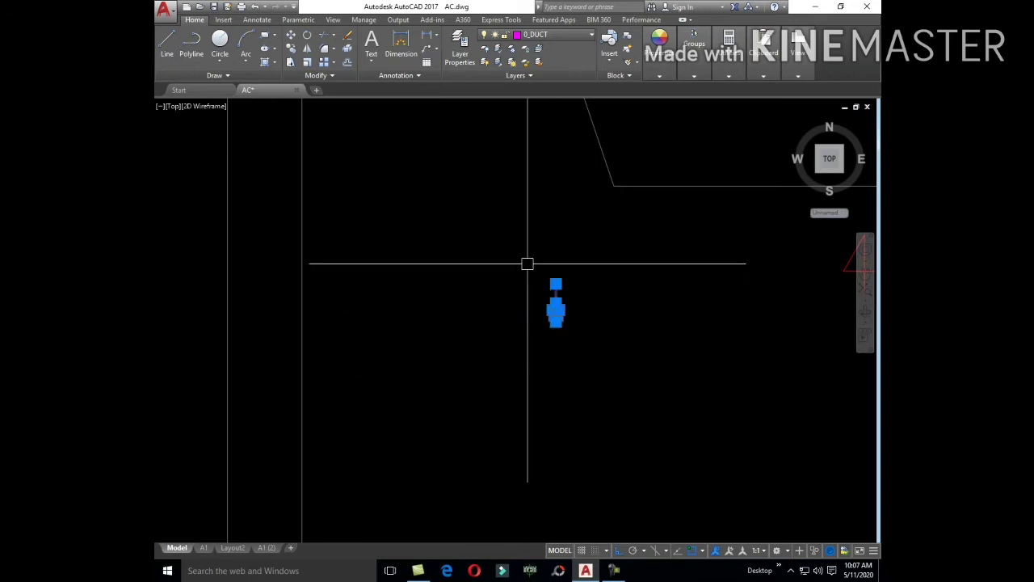
- Move the down-pointing arrow below the plenum box and adjust its position by grip
text(m)
key(Return)
click(554, 289)
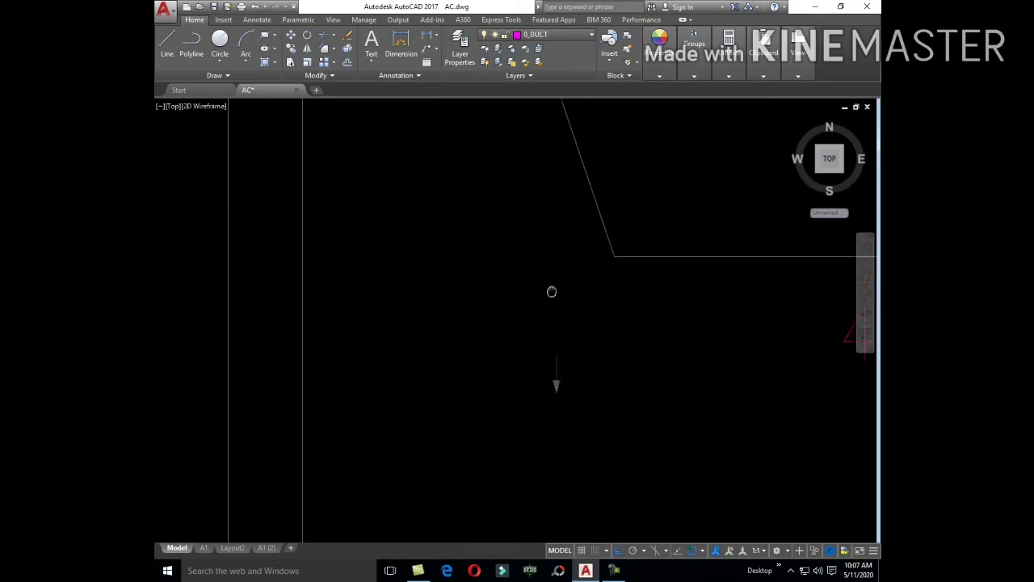
scroll(565, 267, down, 2)
scroll(571, 208, up, 3)
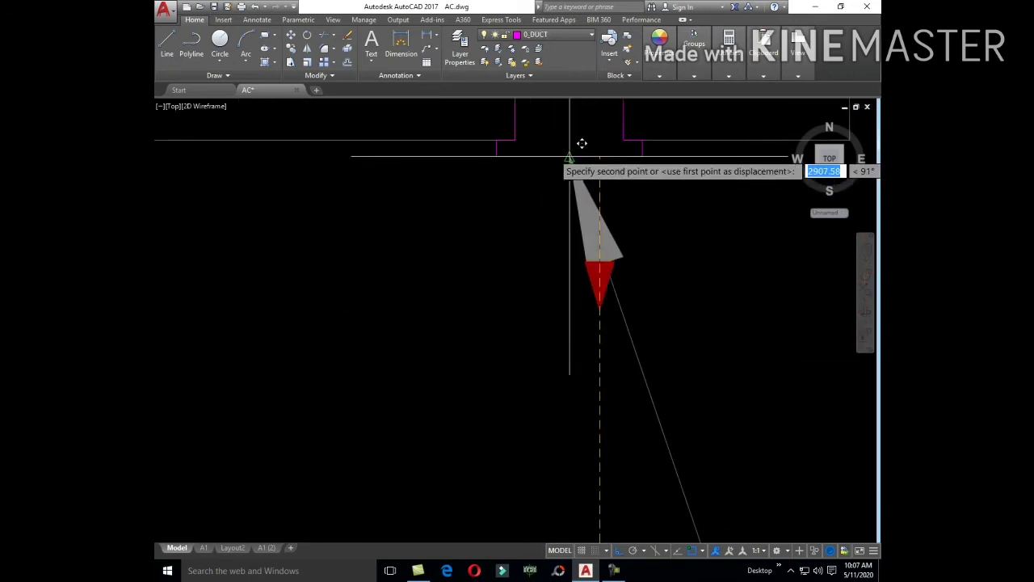
click(507, 290)
scroll(508, 289, down, 2)
scroll(537, 275, up, 2)
click(537, 275)
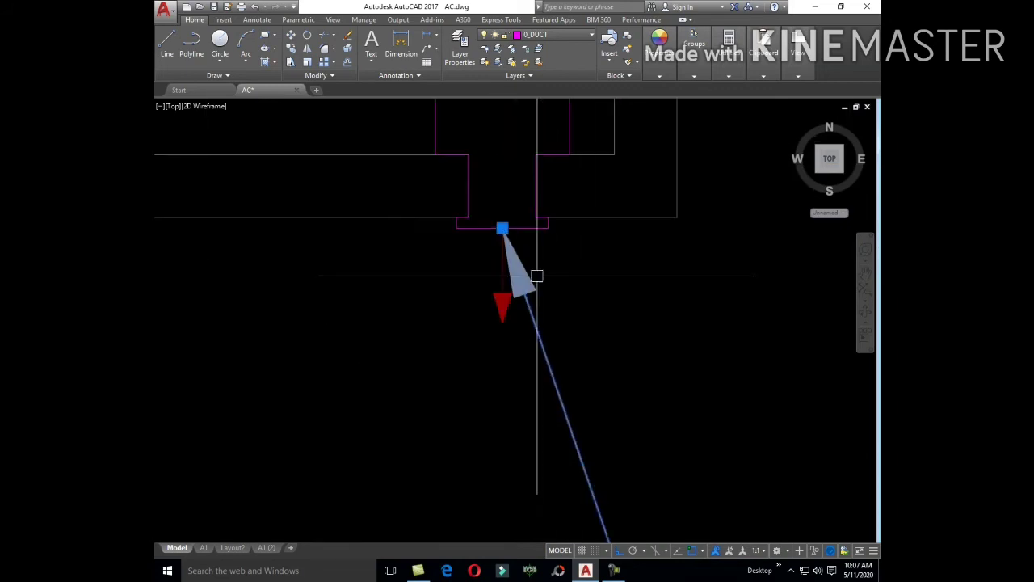
click(506, 227)
scroll(589, 320, down, 2)
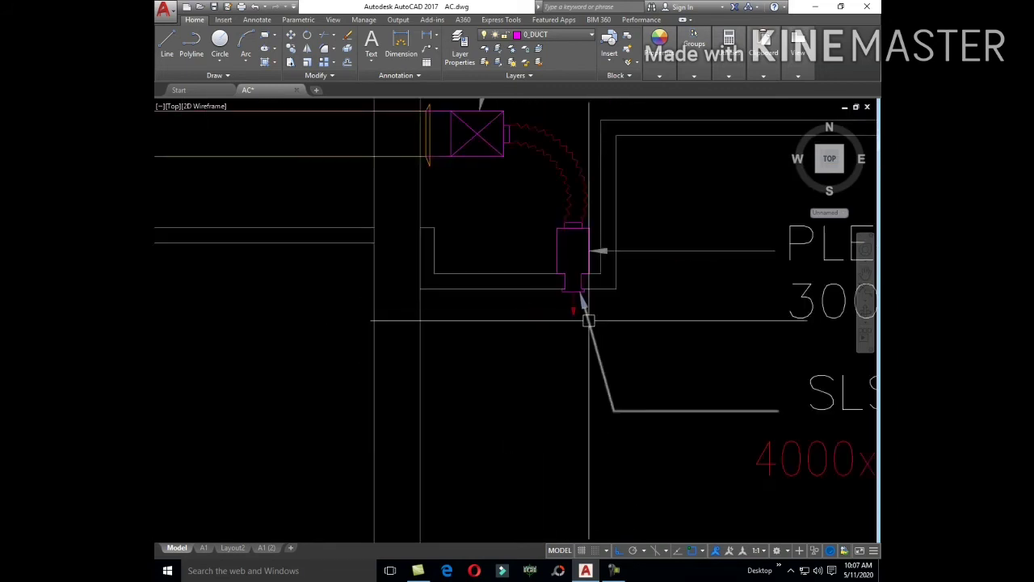
scroll(590, 318, down, 2)
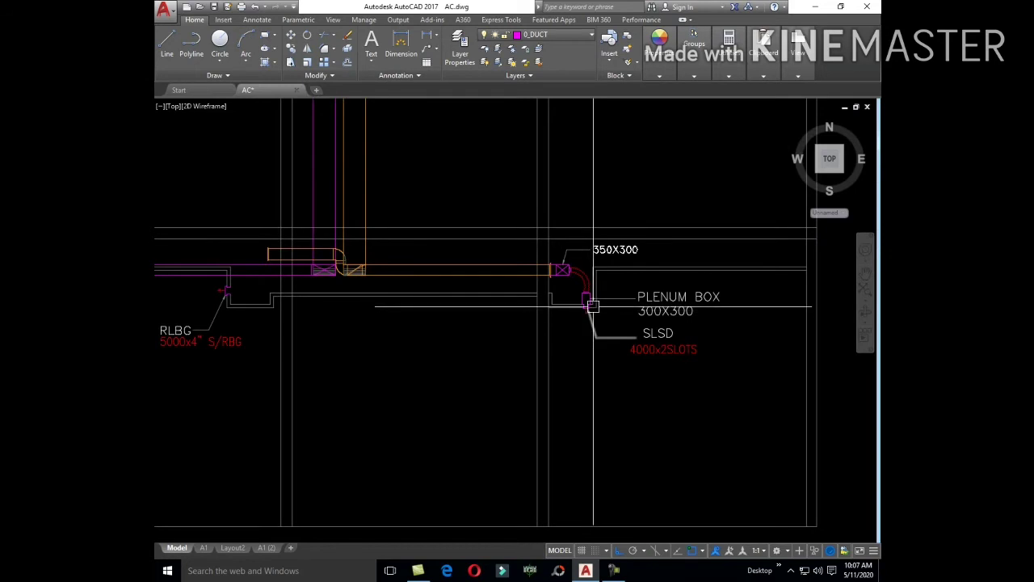
scroll(568, 318, down, 3)
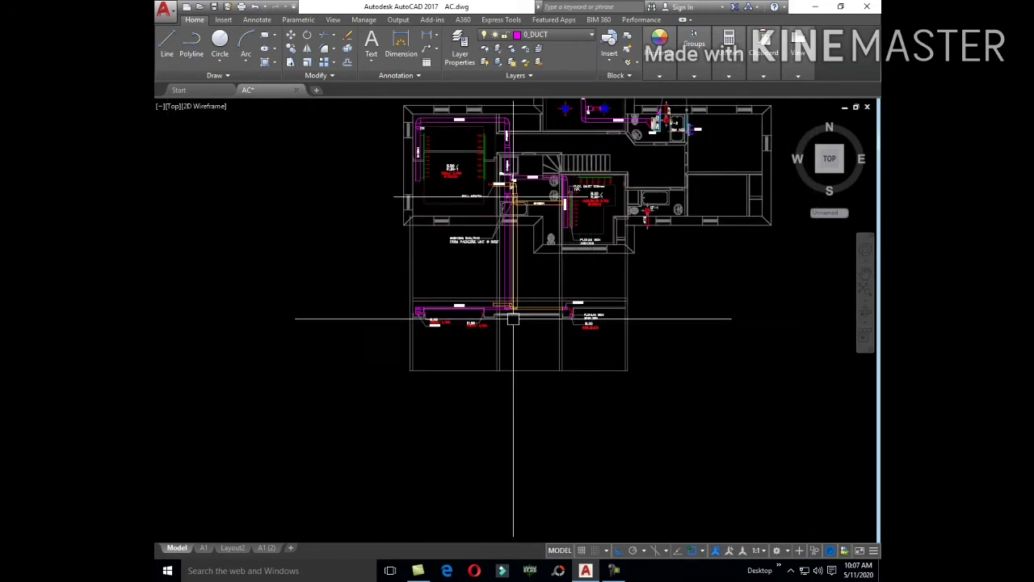
scroll(513, 320, up, 5)
middle_drag(540, 353, 552, 406)
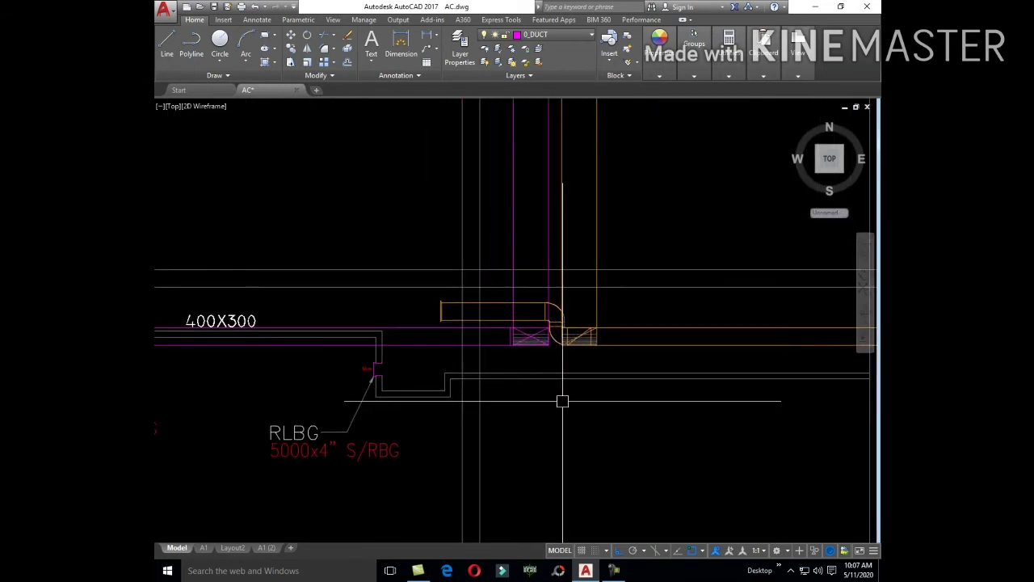
scroll(562, 401, down, 5)
scroll(601, 359, up, 1)
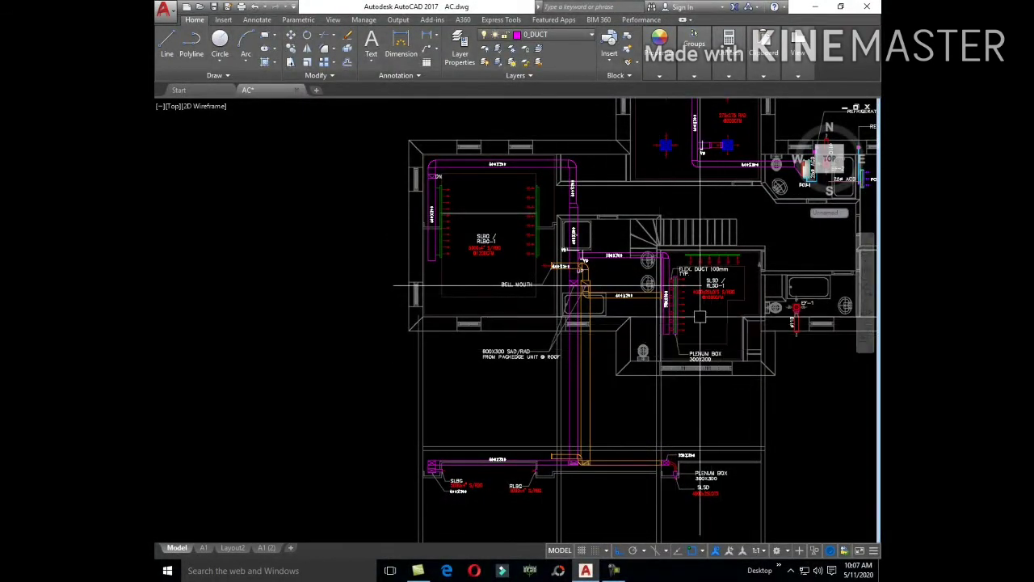
scroll(700, 316, up, 4)
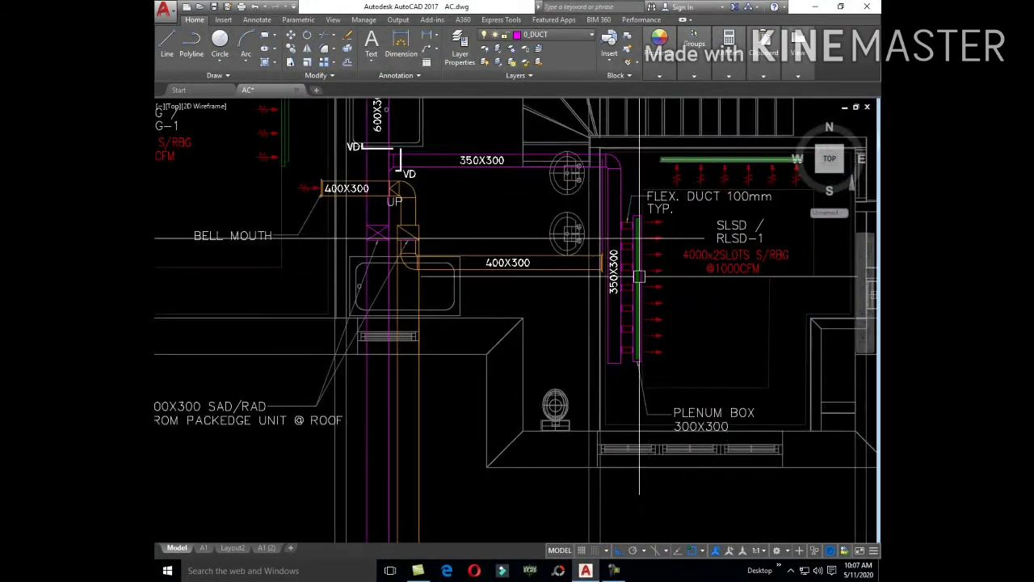
scroll(638, 276, down, 5)
scroll(658, 289, up, 5)
middle_drag(658, 289, 594, 359)
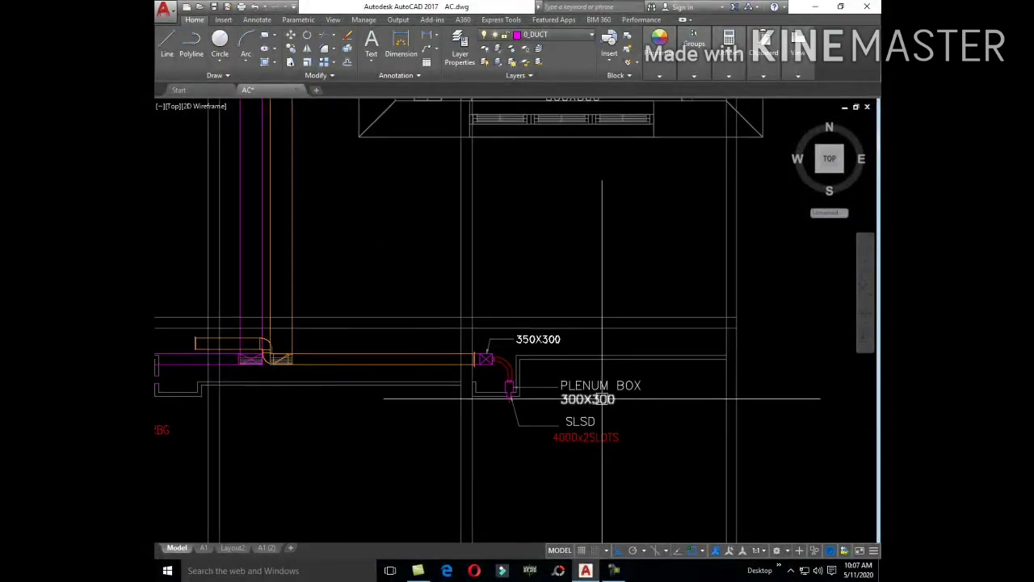
mouse_move(603, 395)
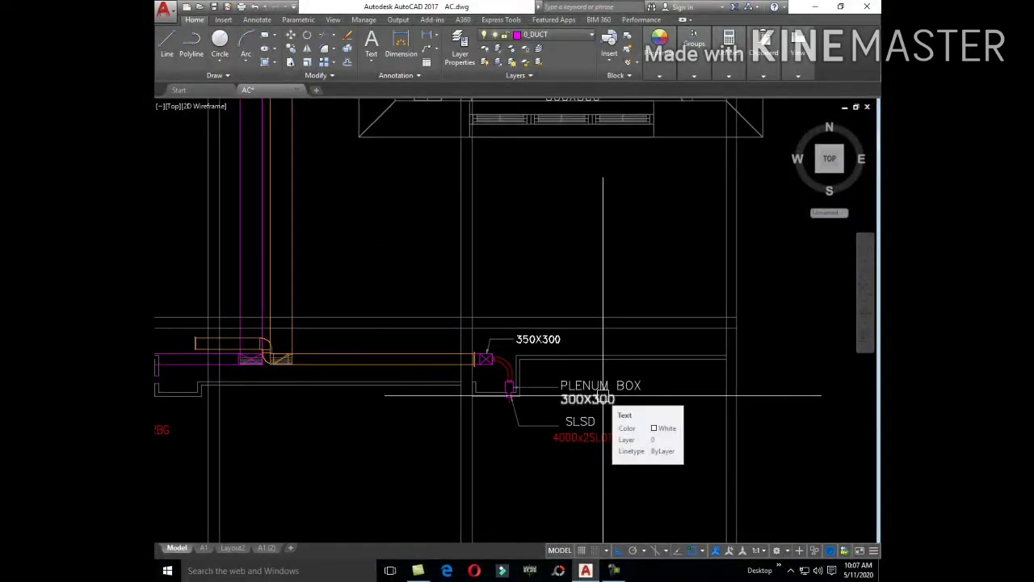
text(C)
key(Return)
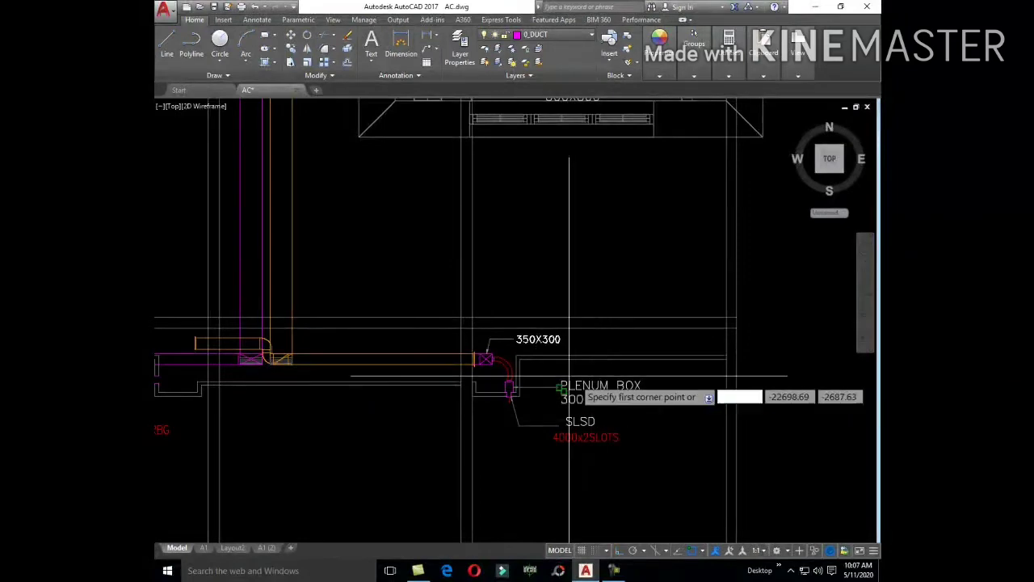
scroll(533, 380, up, 6)
scroll(533, 319, down, 8)
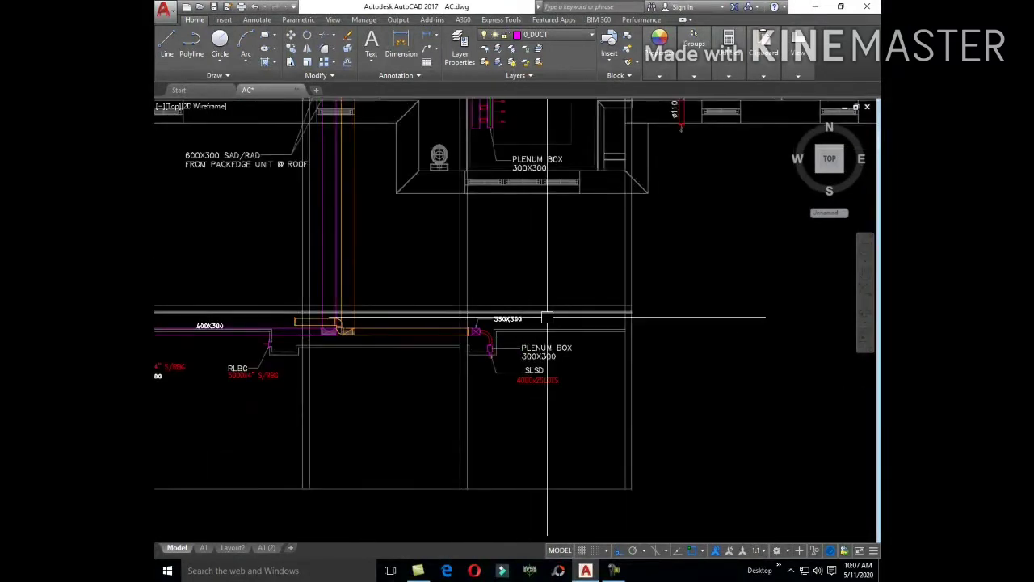
text(L)
key(Return)
scroll(566, 242, down, 3)
scroll(549, 243, up, 3)
scroll(533, 223, up, 4)
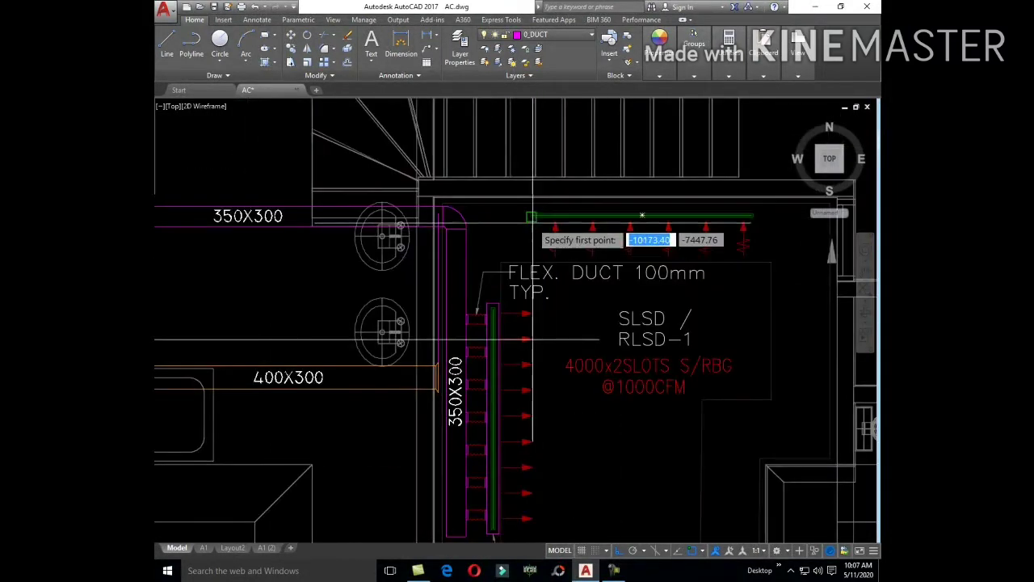
click(531, 216)
scroll(533, 283, down, 3)
scroll(561, 365, up, 2)
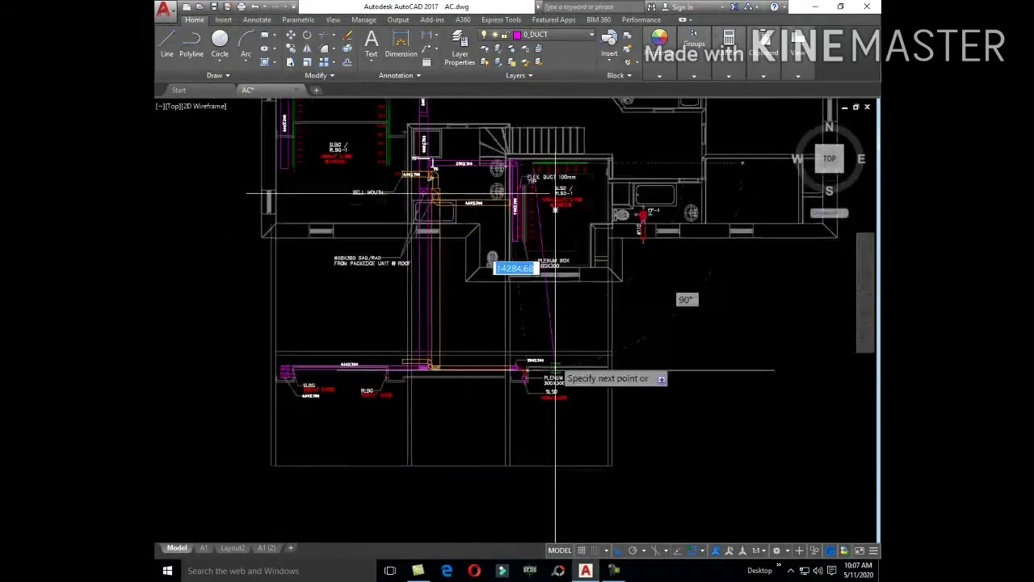
scroll(543, 375, up, 2)
scroll(518, 358, up, 3)
scroll(539, 339, down, 5)
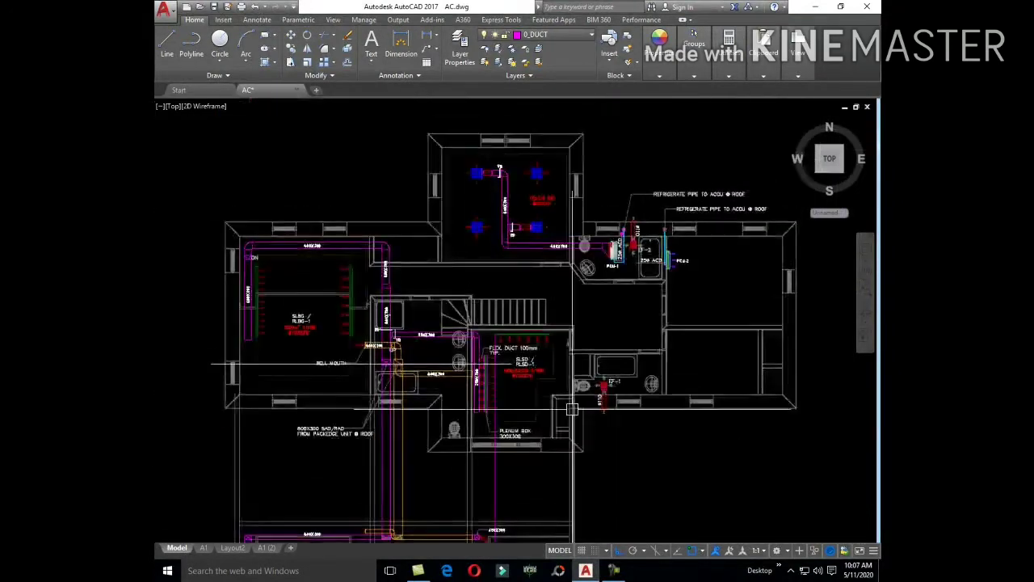
scroll(542, 344, up, 6)
key(l)
key(Return)
scroll(496, 261, down, 5)
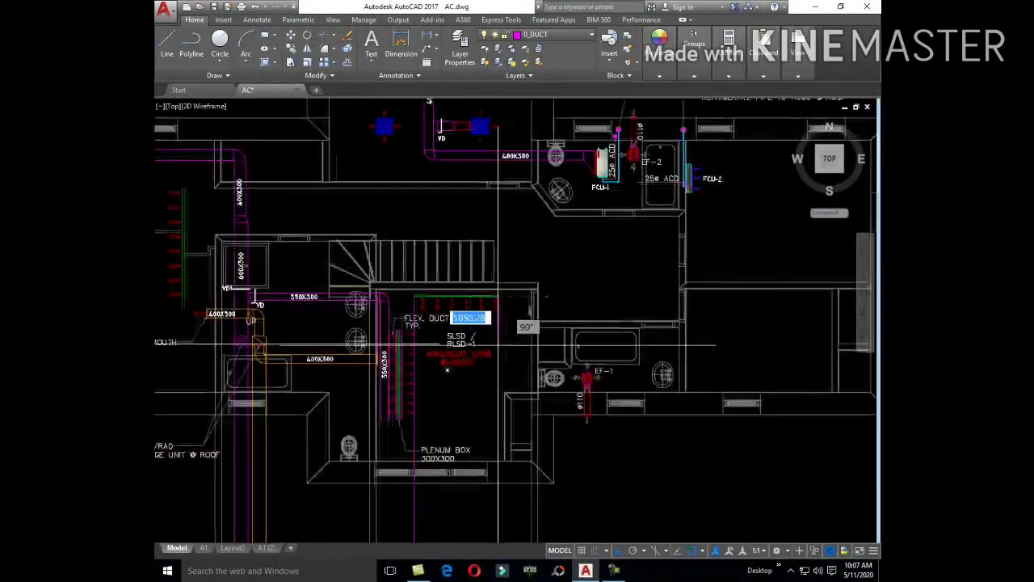
scroll(558, 388, up, 2)
scroll(561, 400, up, 2)
scroll(568, 393, up, 2)
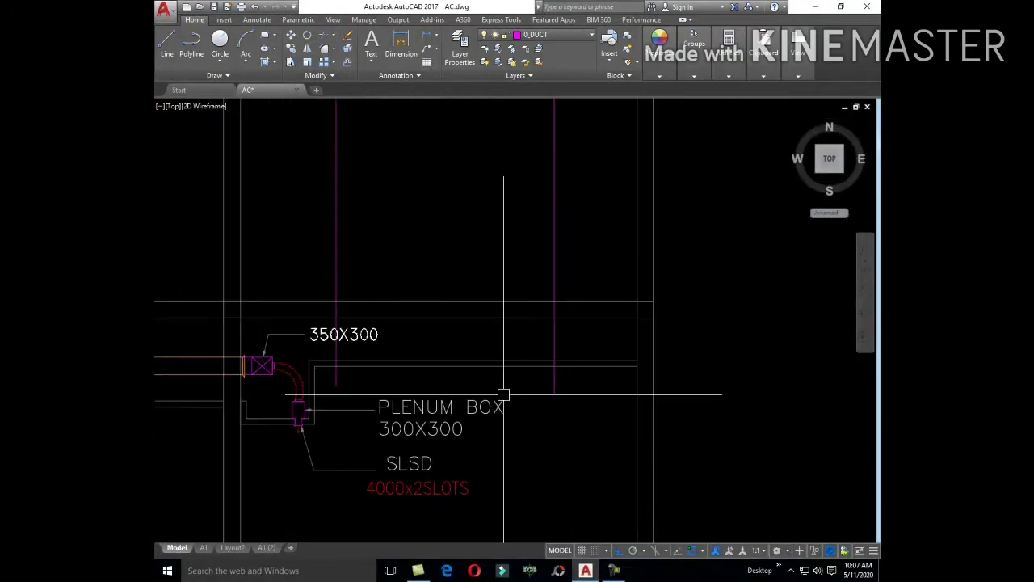
- Draw a thin rectangle along the duct line beside the plenum box
text(c)
key(Return)
scroll(331, 388, up, 6)
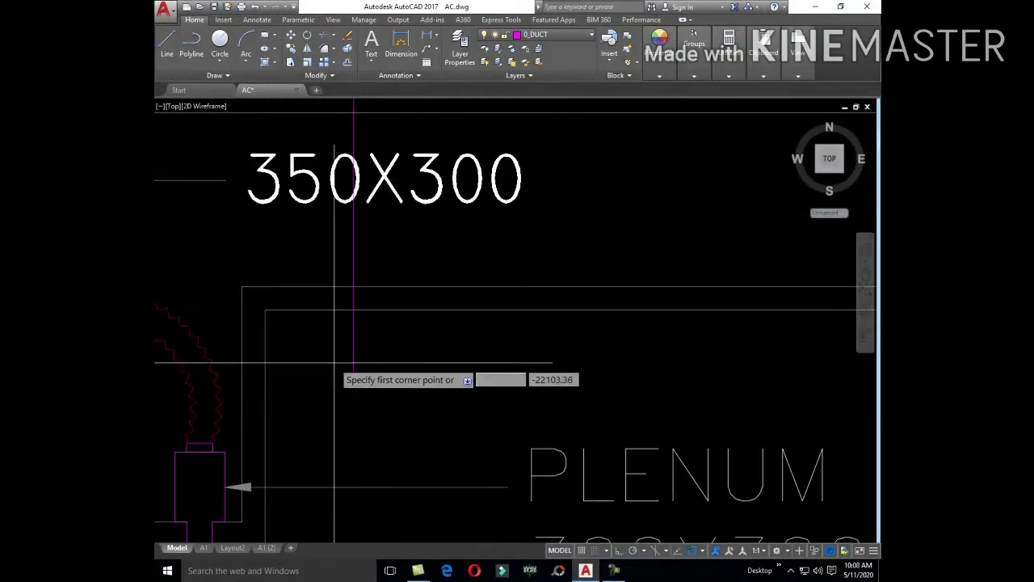
click(353, 310)
scroll(461, 341, down, 5)
scroll(639, 363, up, 3)
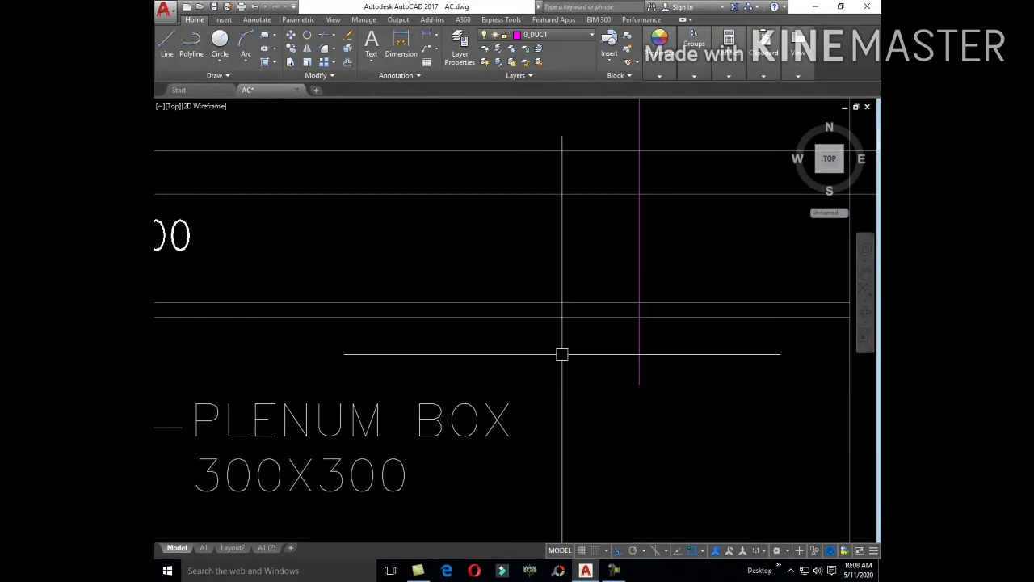
text(REC)
key(Return)
scroll(551, 352, down, 4)
scroll(570, 353, up, 4)
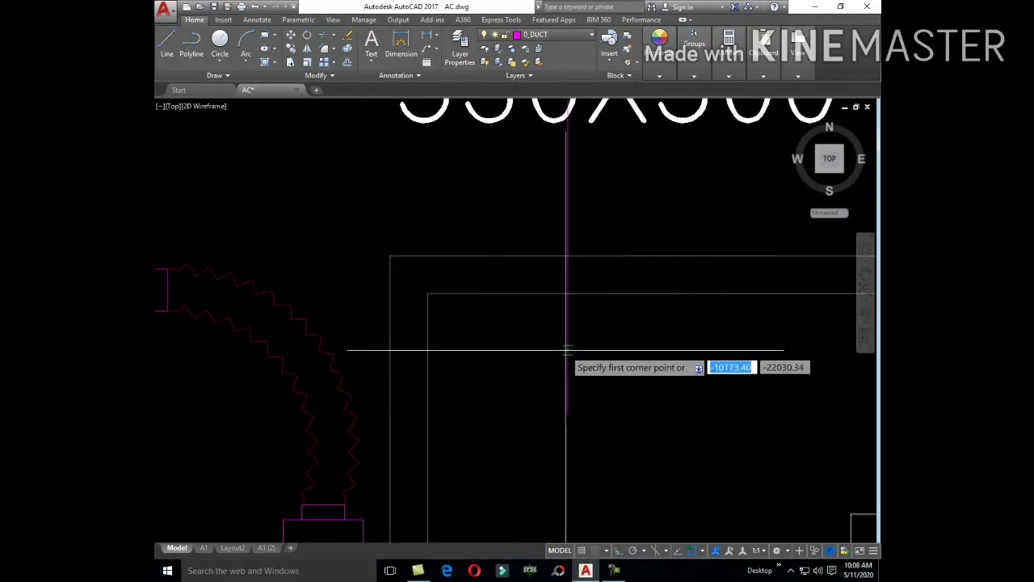
click(568, 293)
scroll(637, 331, down, 4)
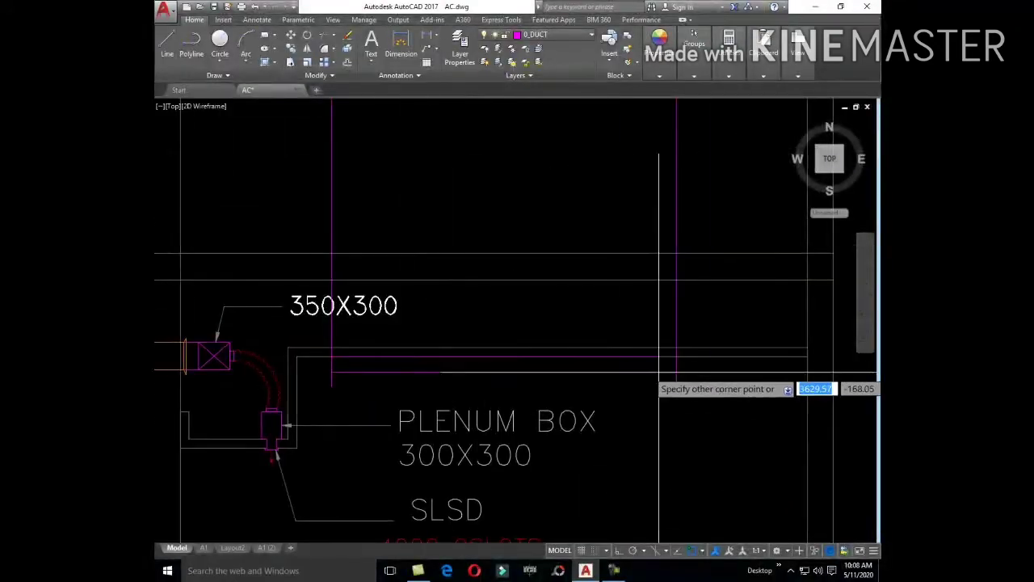
scroll(671, 372, up, 4)
scroll(676, 347, up, 2)
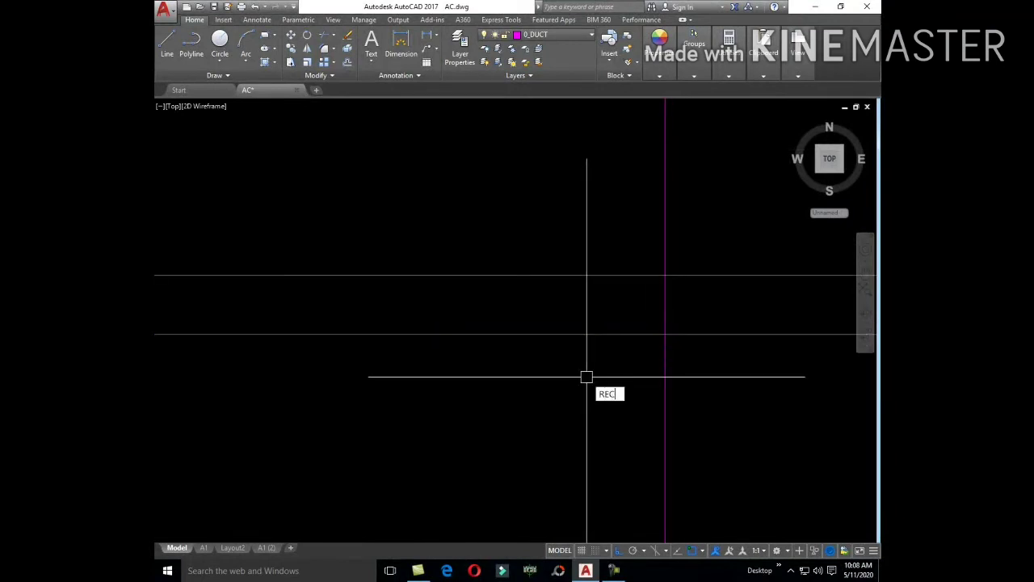
scroll(587, 376, down, 2)
middle_drag(266, 380, 448, 366)
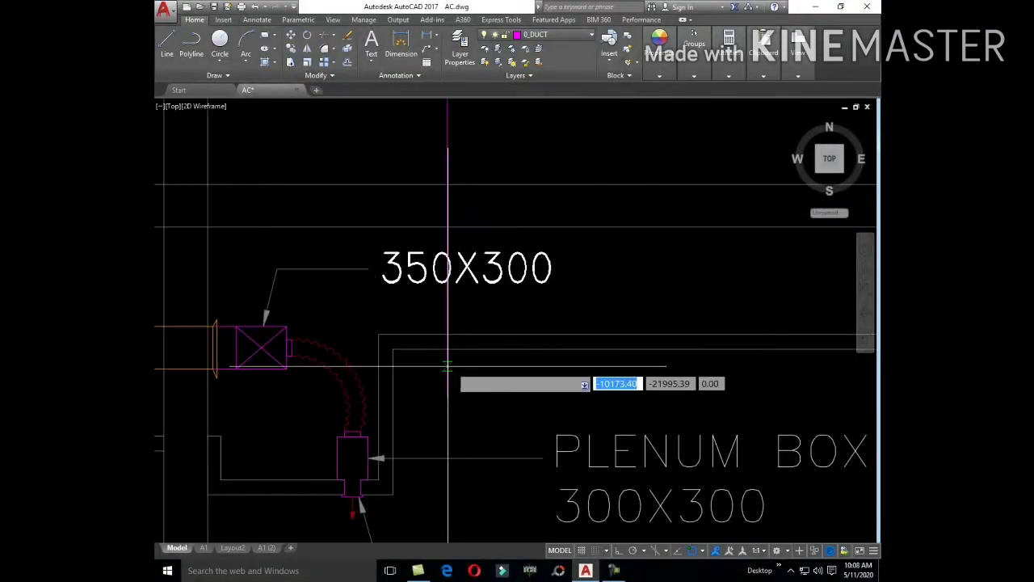
click(447, 355)
scroll(569, 379, down, 3)
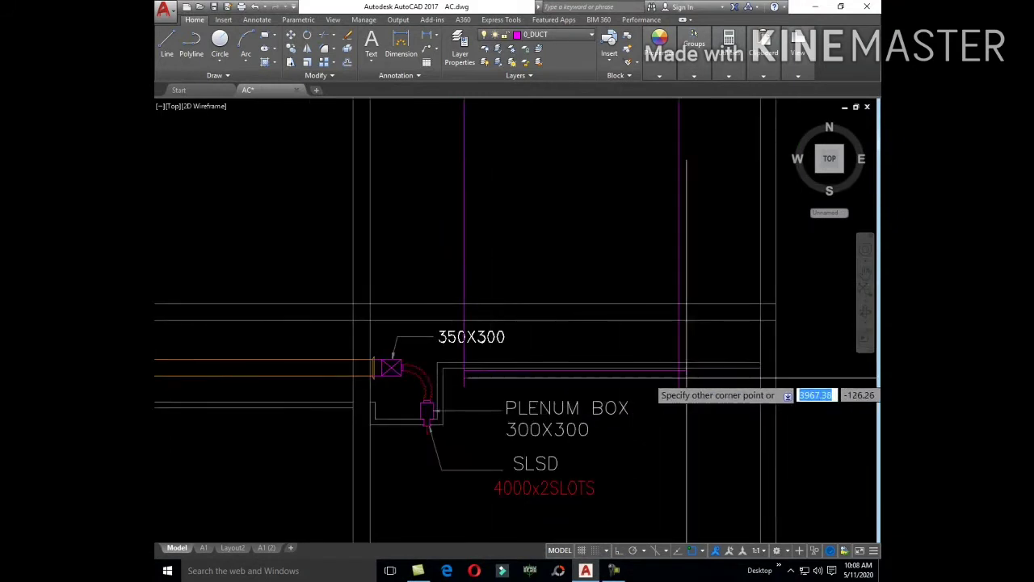
scroll(671, 365, up, 5)
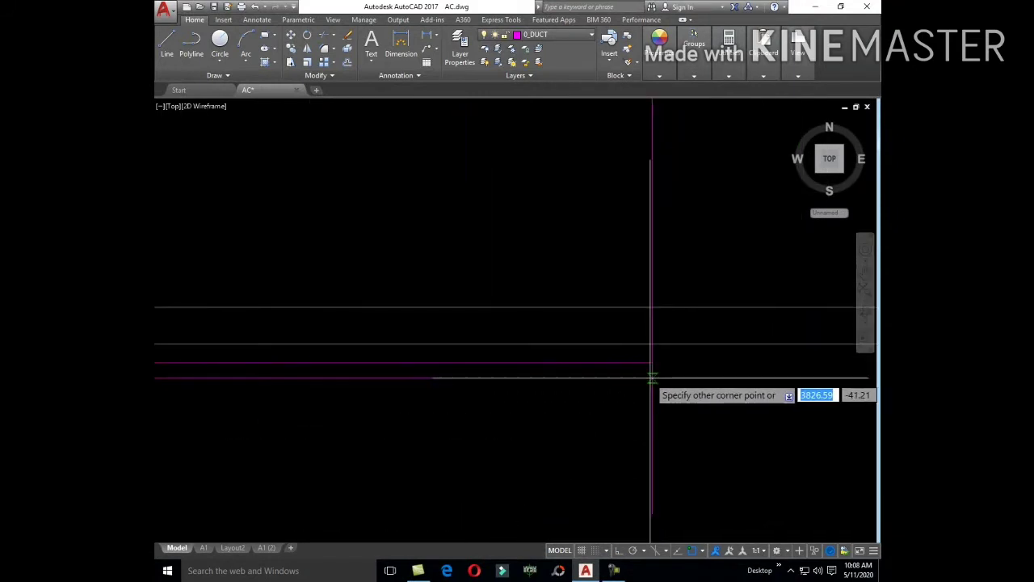
click(653, 377)
- Move the magenta duct strip toward the plenum box edge near the 350X300 duct
scroll(622, 405, down, 3)
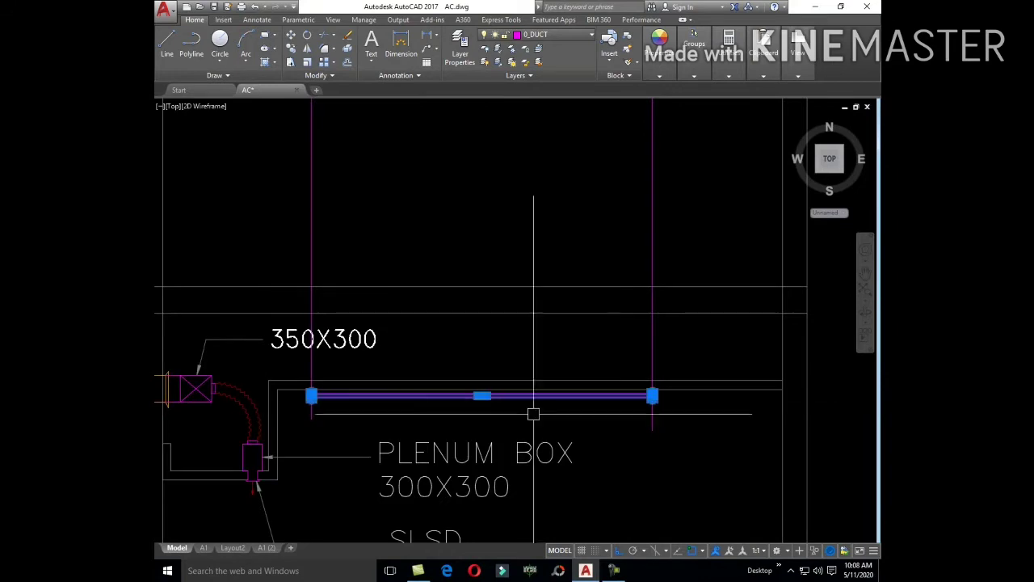
middle_drag(533, 413, 511, 427)
scroll(511, 428, up, 2)
scroll(559, 371, up, 2)
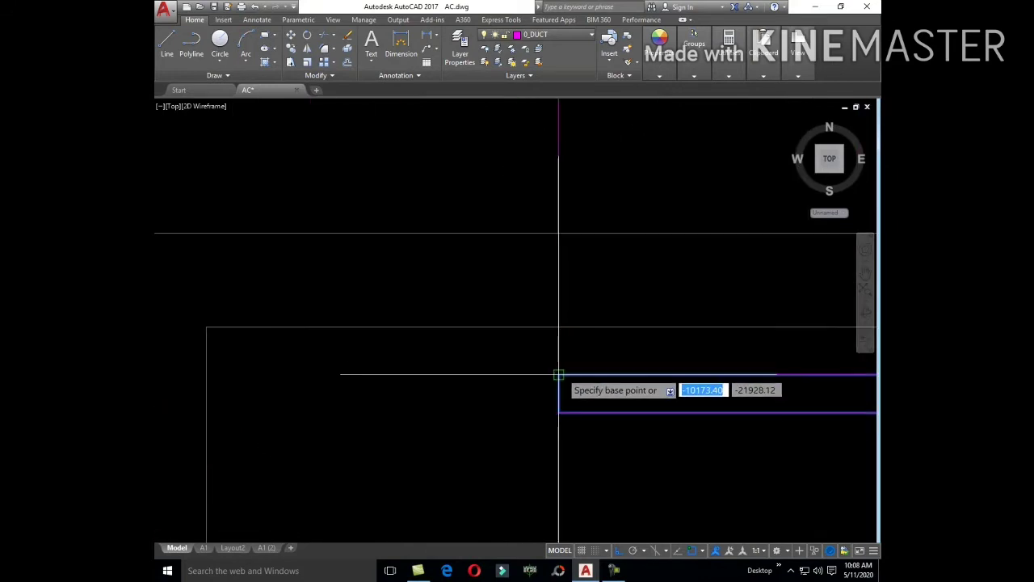
click(558, 327)
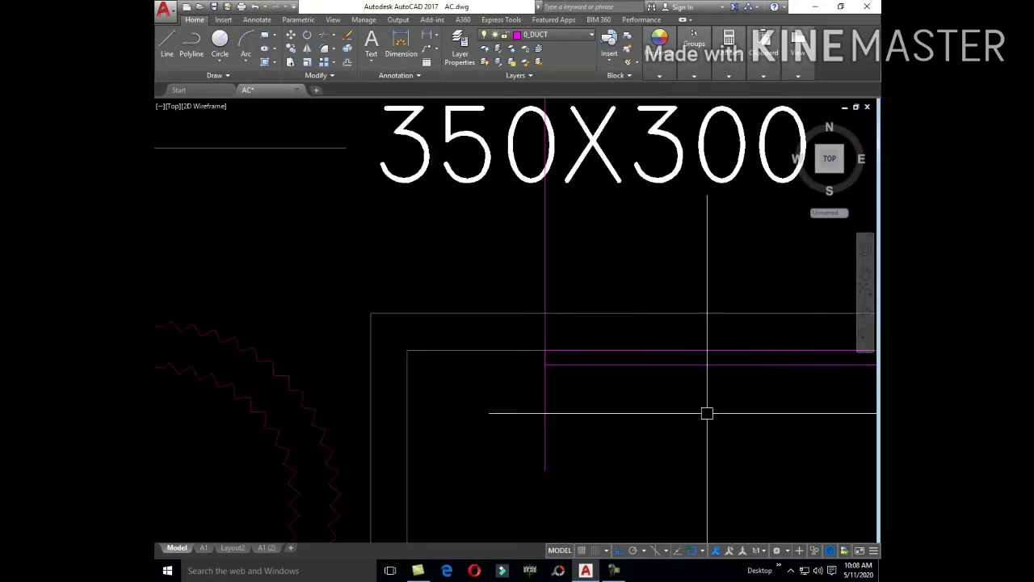
scroll(706, 413, down, 3)
mouse_move(693, 413)
middle_down()
mouse_move(748, 422)
mouse_move(706, 421)
middle_up()
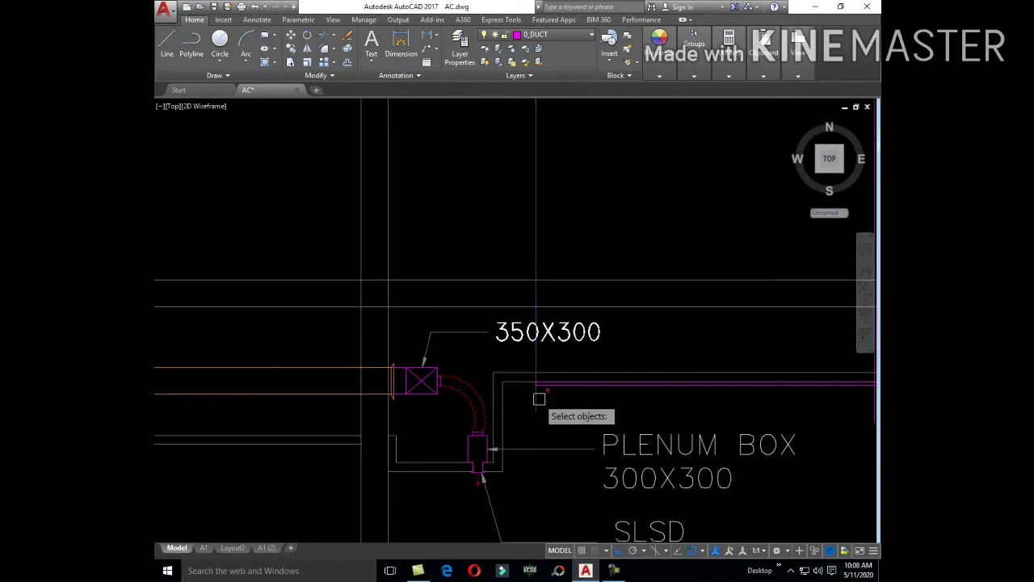
scroll(553, 425, down, 3)
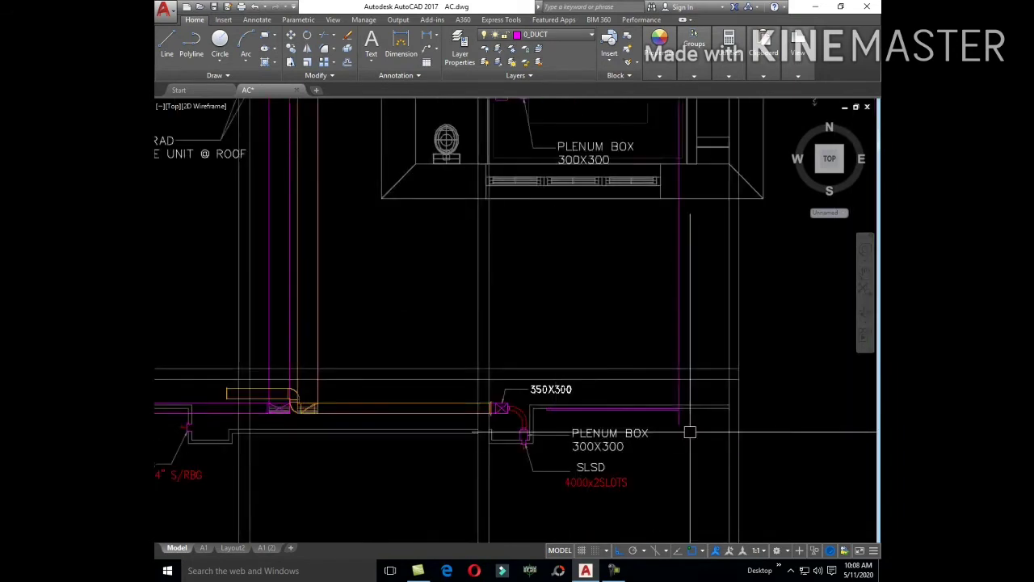
scroll(668, 402, up, 3)
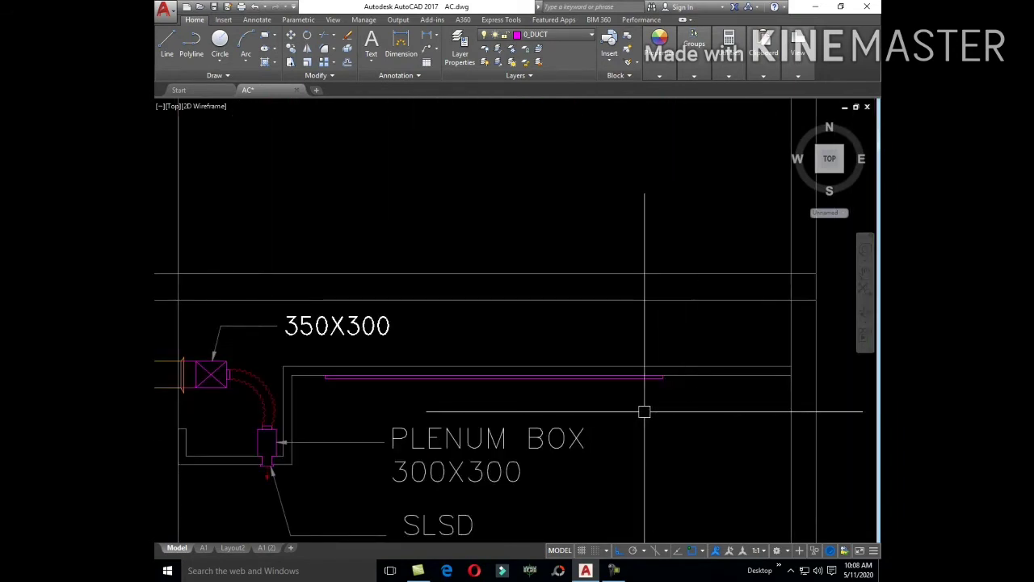
scroll(644, 410, up, 3)
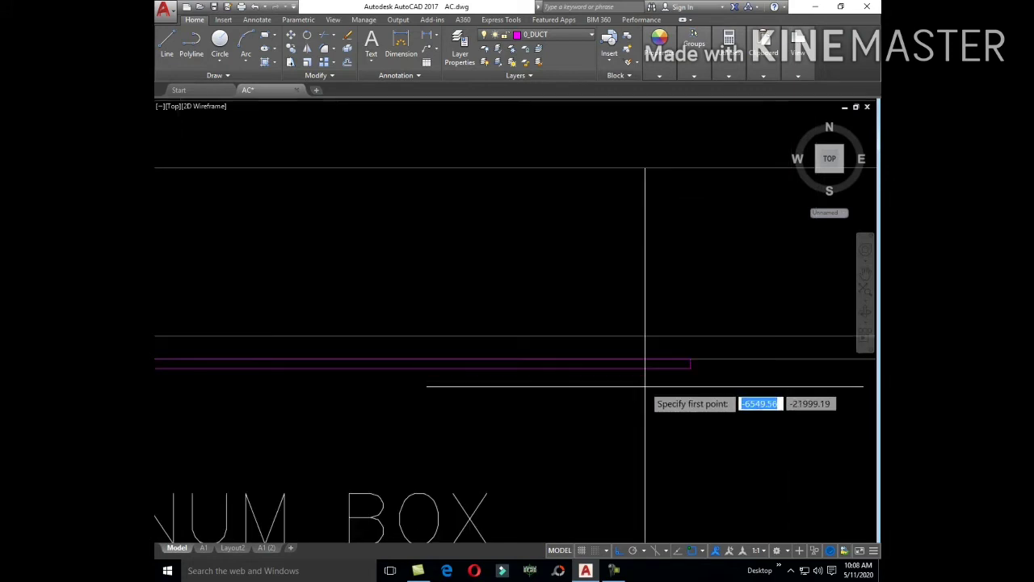
click(662, 377)
key(m)
key(Return)
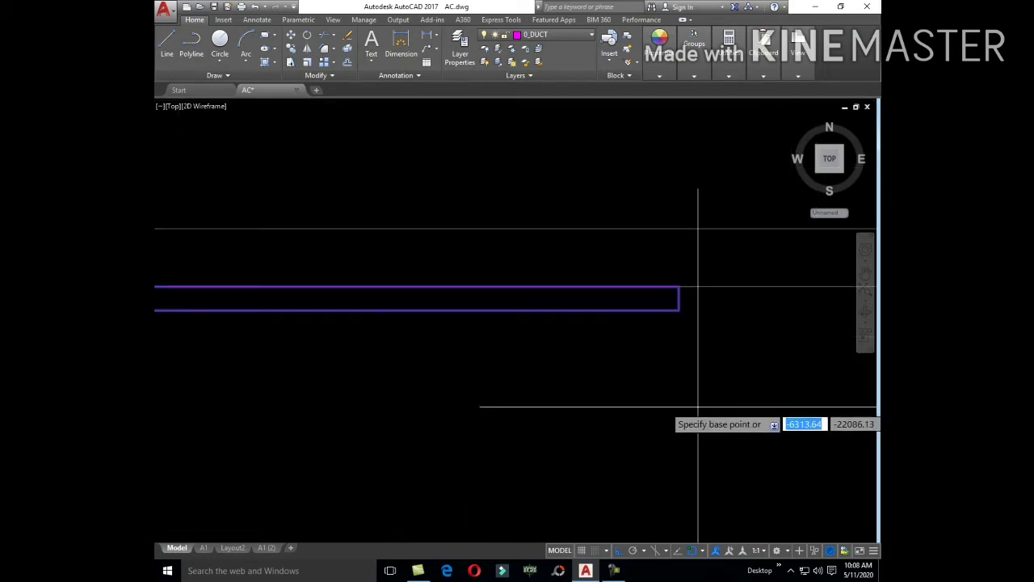
click(701, 400)
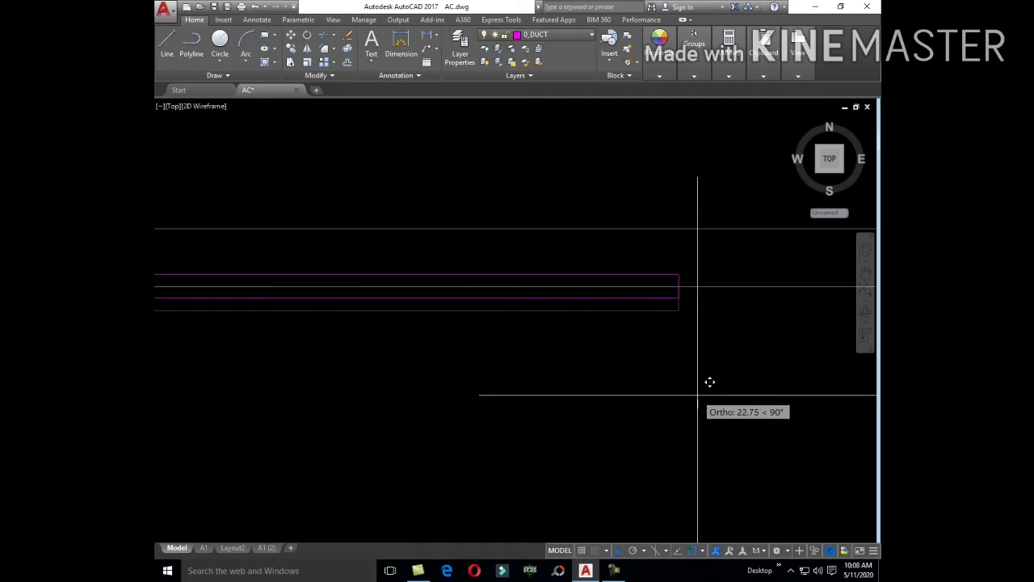
middle_drag(699, 392, 678, 406)
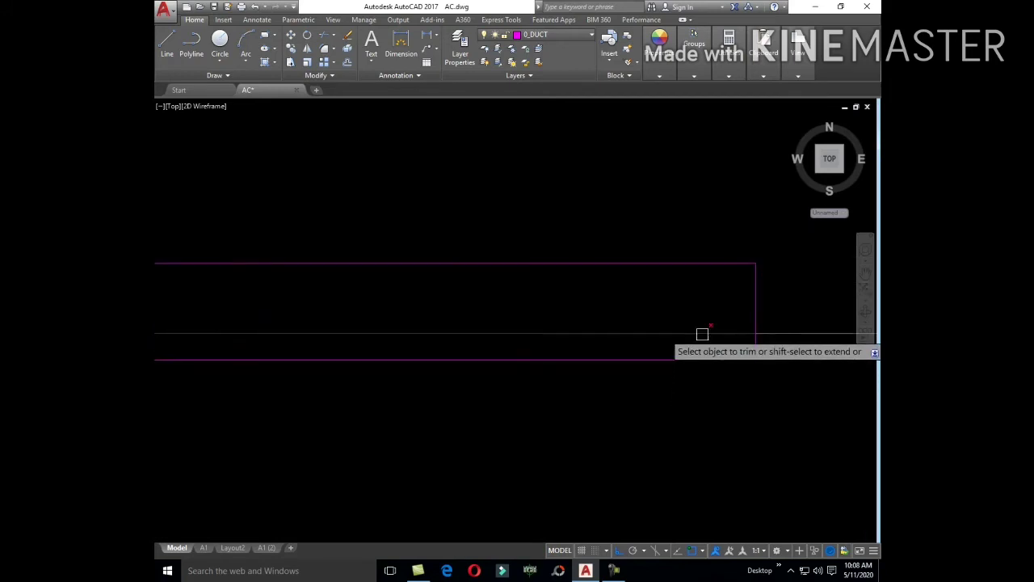
scroll(702, 351, down, 3)
scroll(509, 412, up, 5)
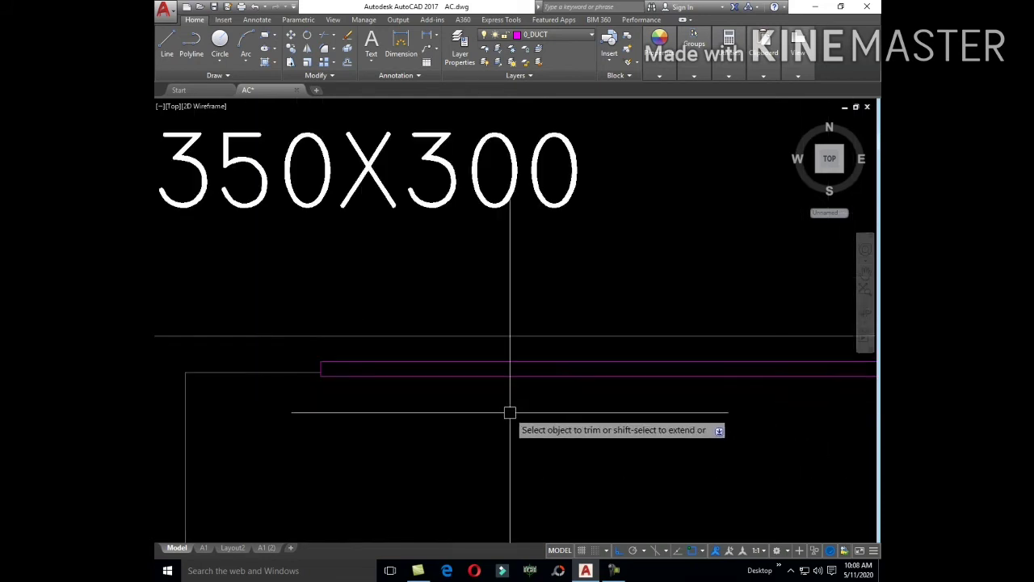
middle_drag(358, 388, 436, 398)
text(L)
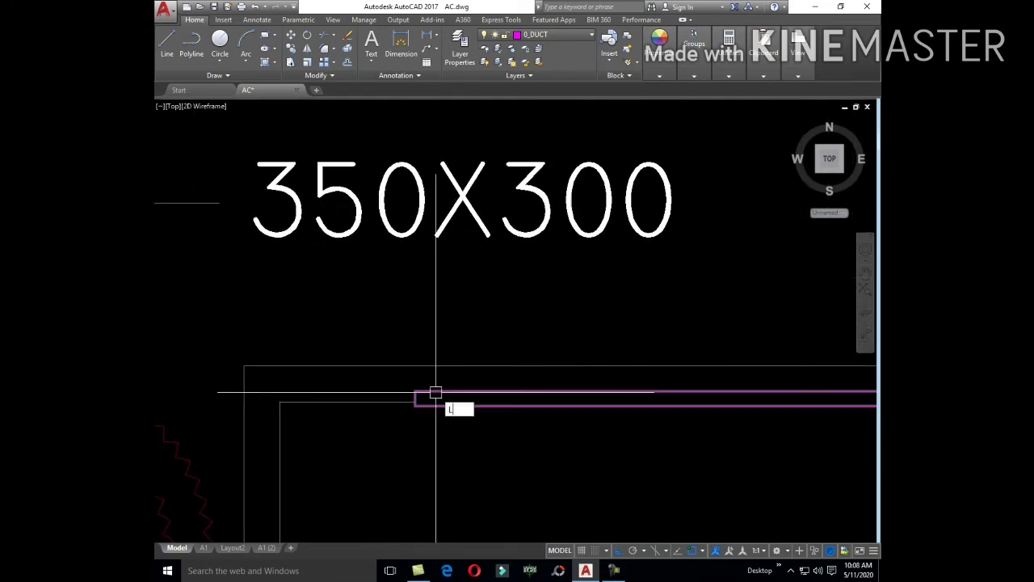
- Start a line at the end of the duct strip
key(Return)
scroll(435, 393, up, 3)
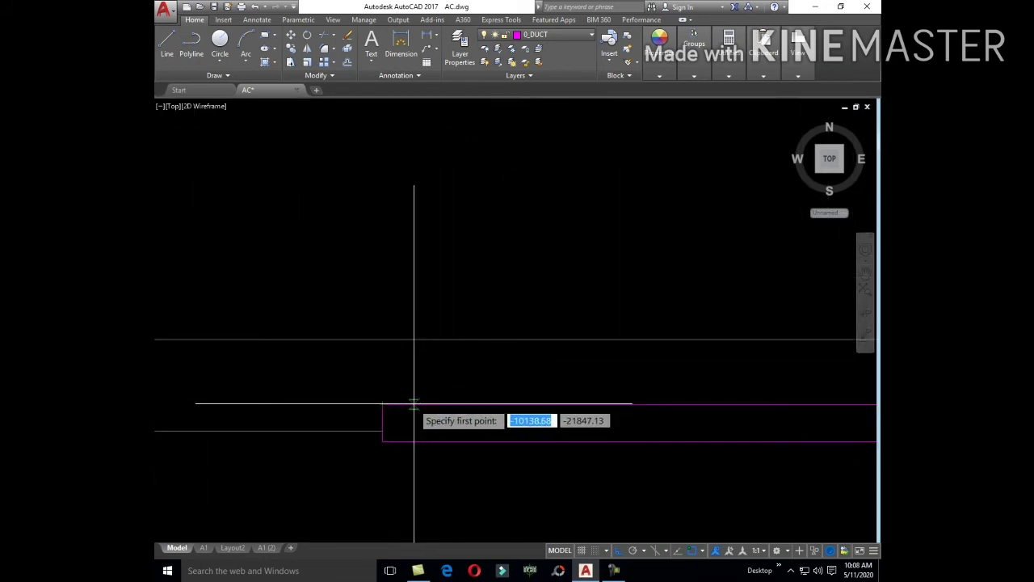
click(414, 402)
scroll(711, 408, down, 5)
middle_drag(711, 408, 485, 412)
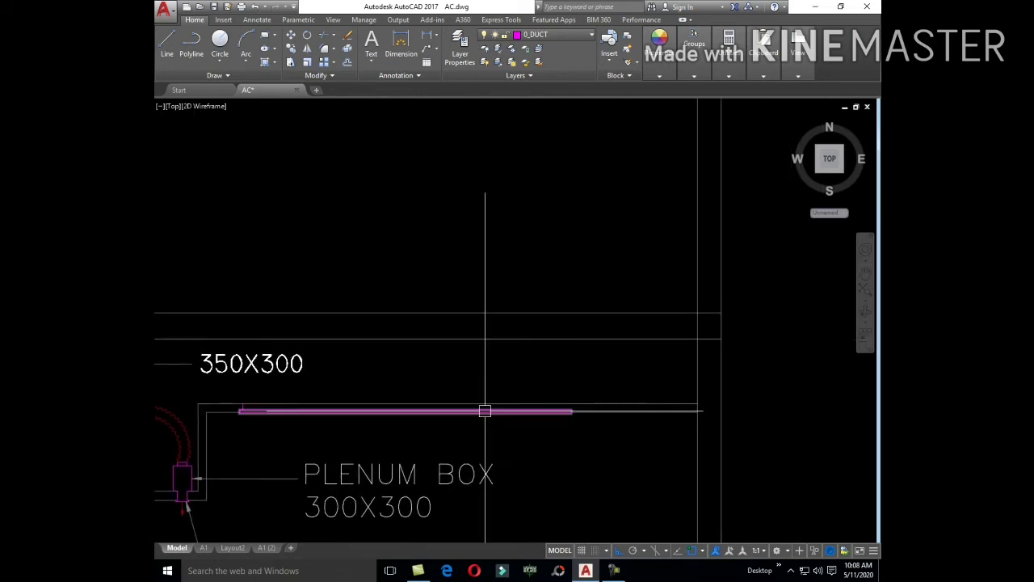
scroll(278, 374, up, 5)
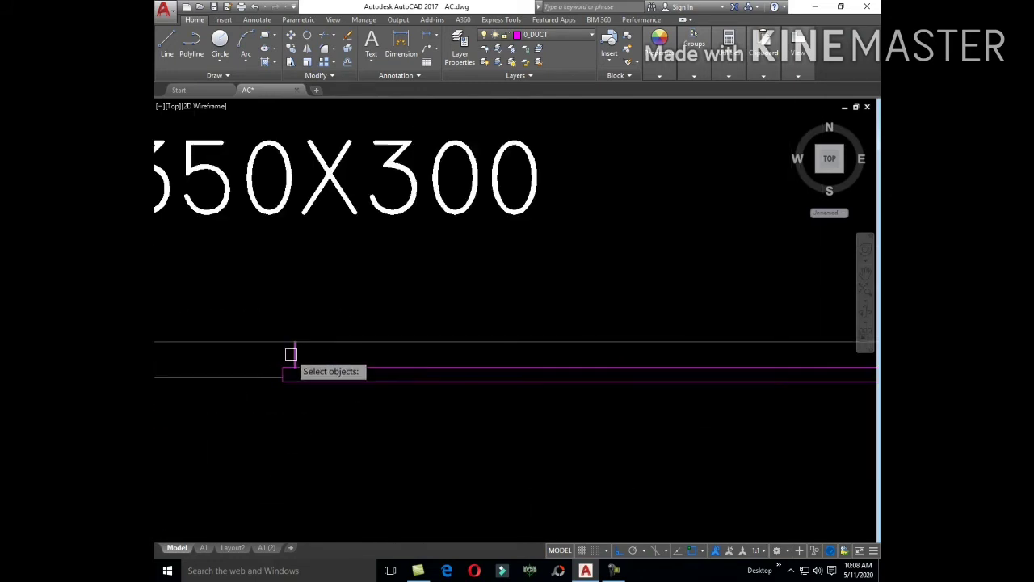
scroll(439, 402, down, 5)
- Mirror the duct line about the duct midpoint and trim the edges
key(Return)
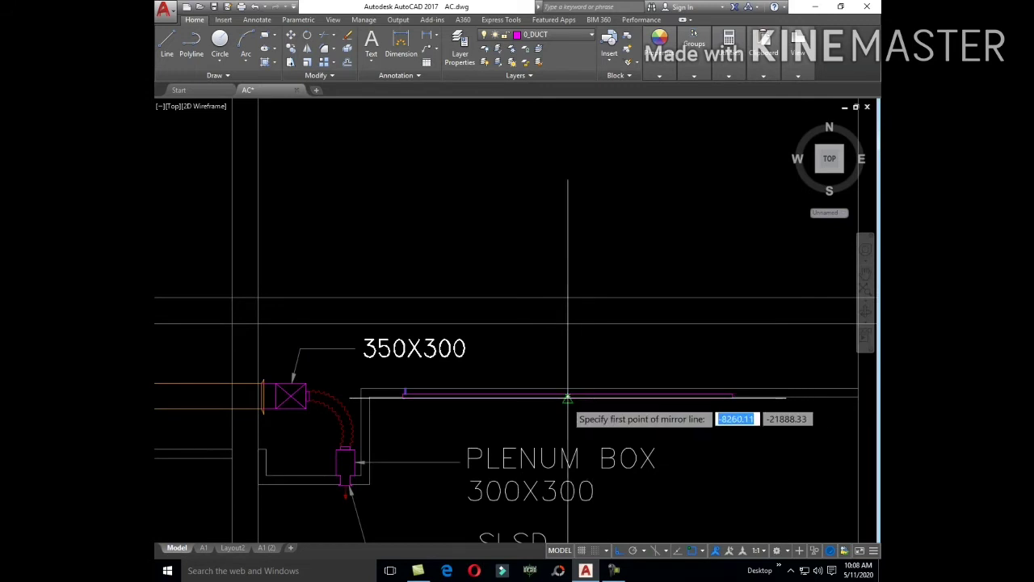
click(567, 399)
text(tr)
key(Return)
key(Return)
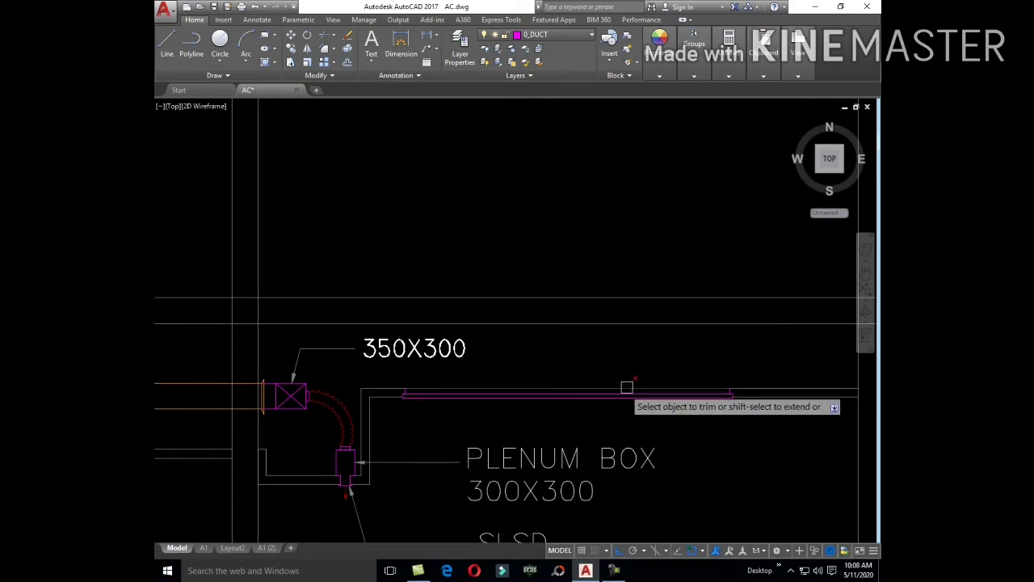
key(Escape)
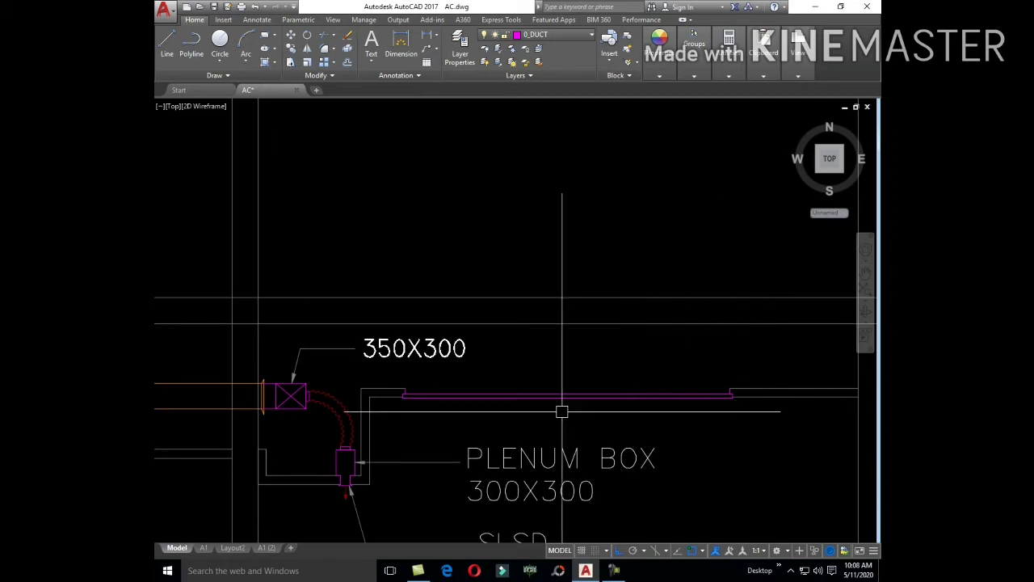
- Begin a new line from the duct edge along the plenum box
click(408, 393)
scroll(744, 393, up, 3)
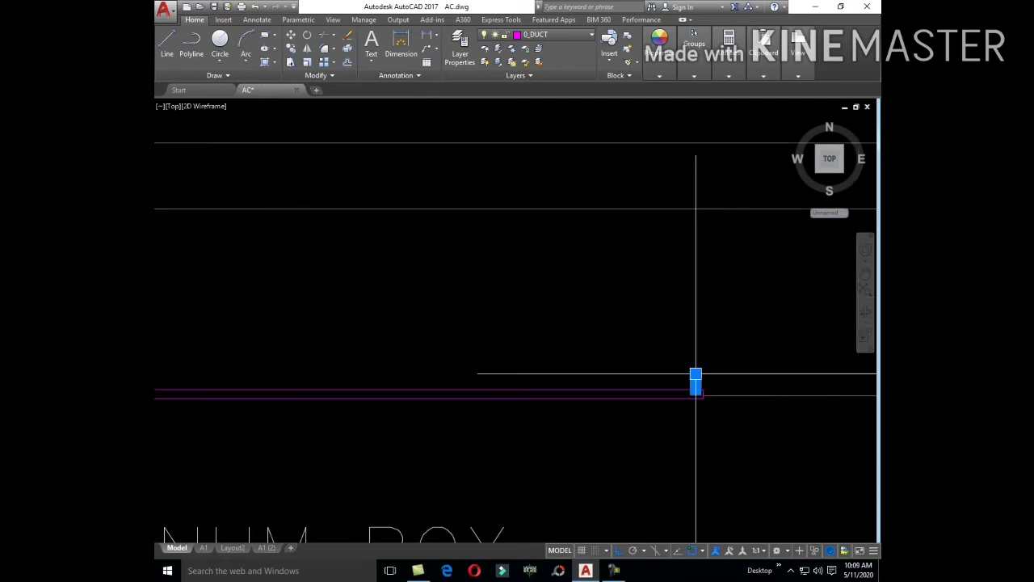
scroll(695, 380, down, 3)
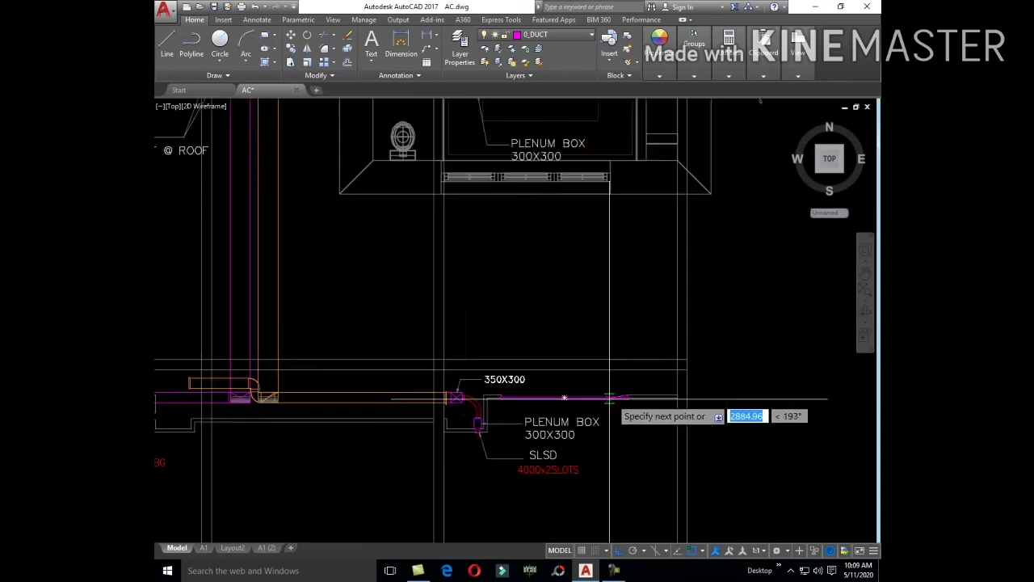
scroll(483, 396, up, 6)
scroll(588, 430, down, 4)
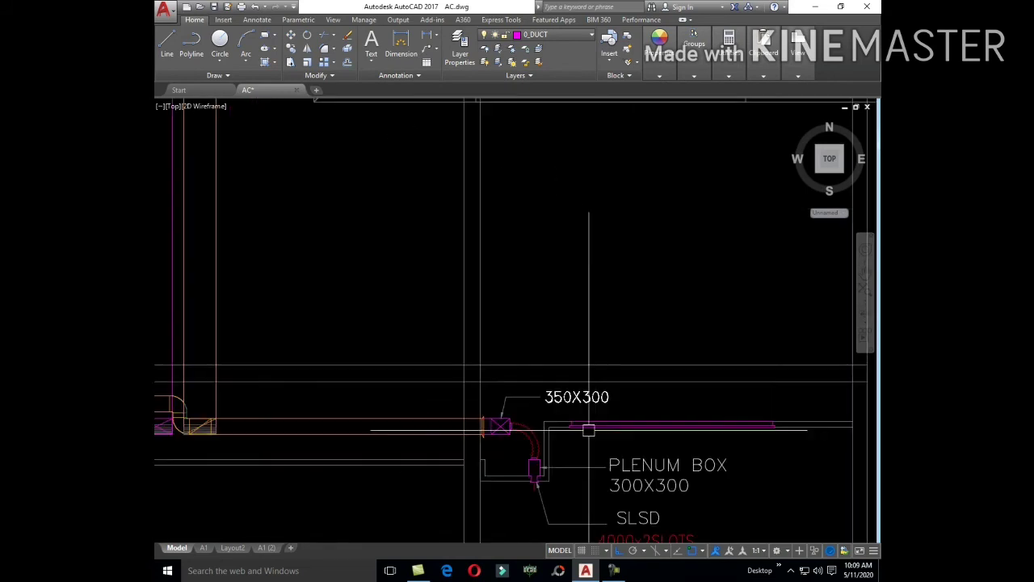
scroll(570, 425, down, 4)
- Apply the green line's properties to the magenta duct strip beside the 300X300 plenum box
scroll(581, 399, up, 3)
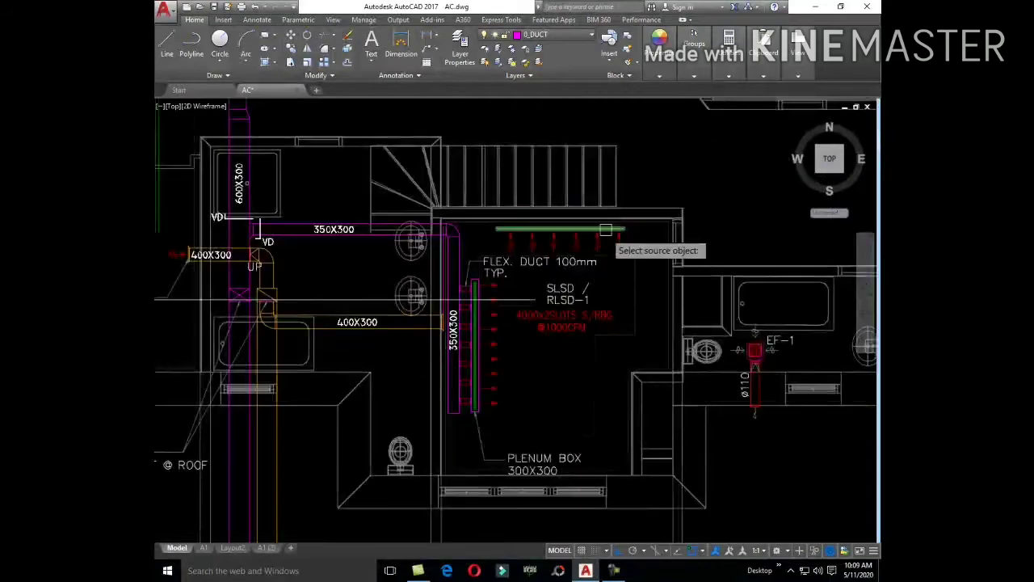
scroll(611, 242, up, 3)
click(604, 235)
scroll(566, 253, down, 5)
scroll(584, 452, up, 5)
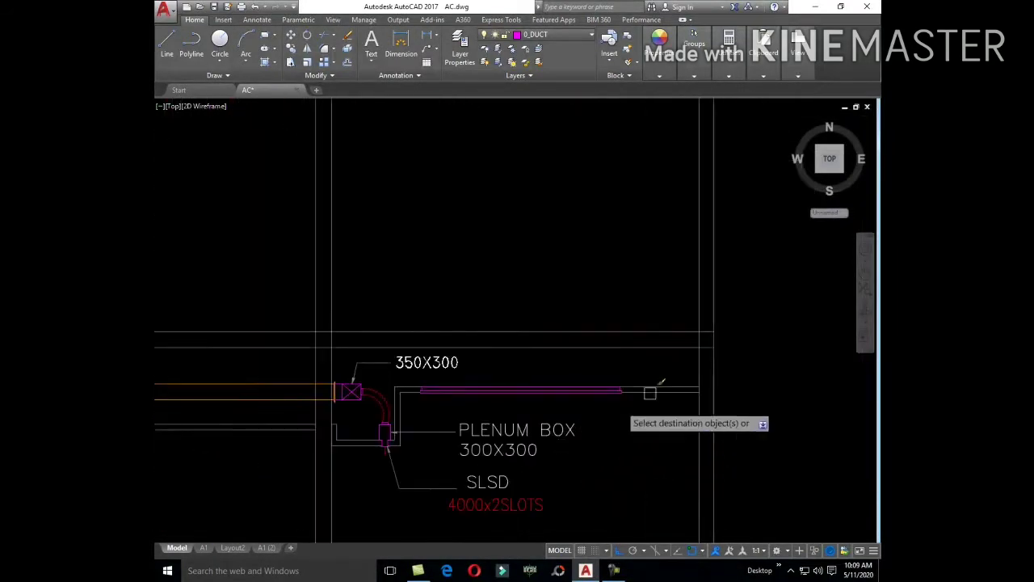
scroll(653, 393, up, 4)
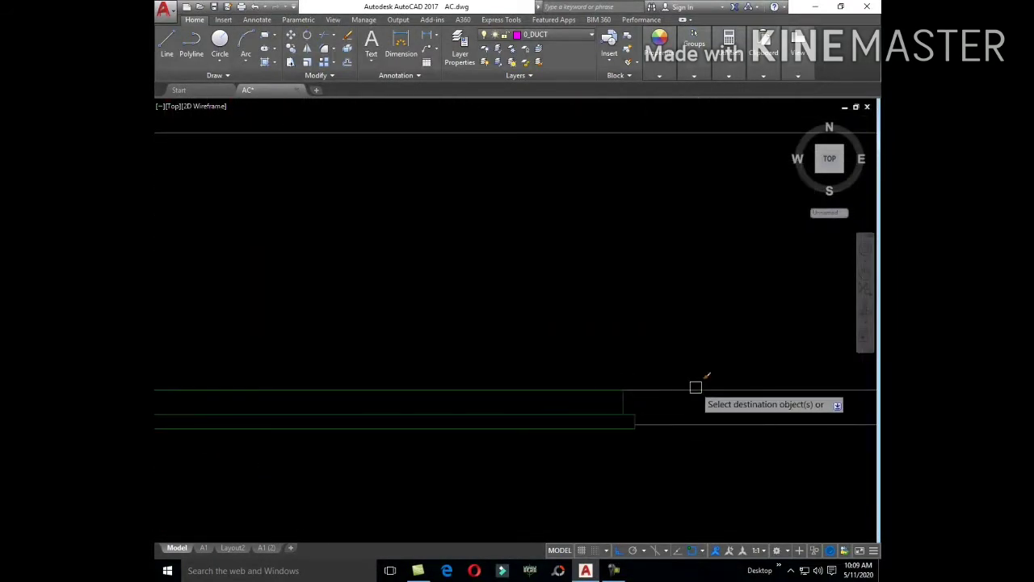
scroll(556, 439, down, 4)
scroll(400, 381, up, 4)
scroll(537, 339, down, 4)
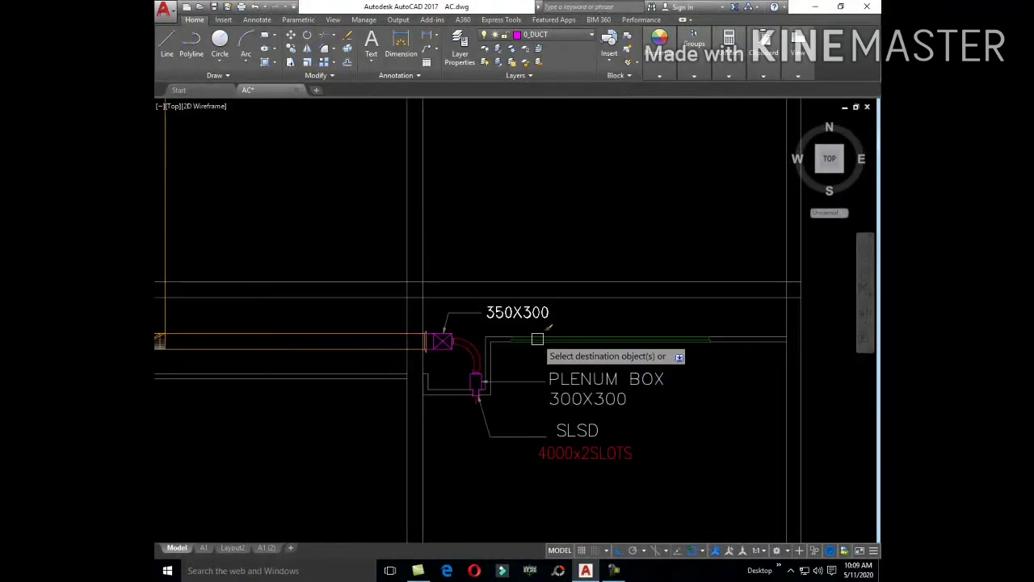
scroll(481, 388, up, 5)
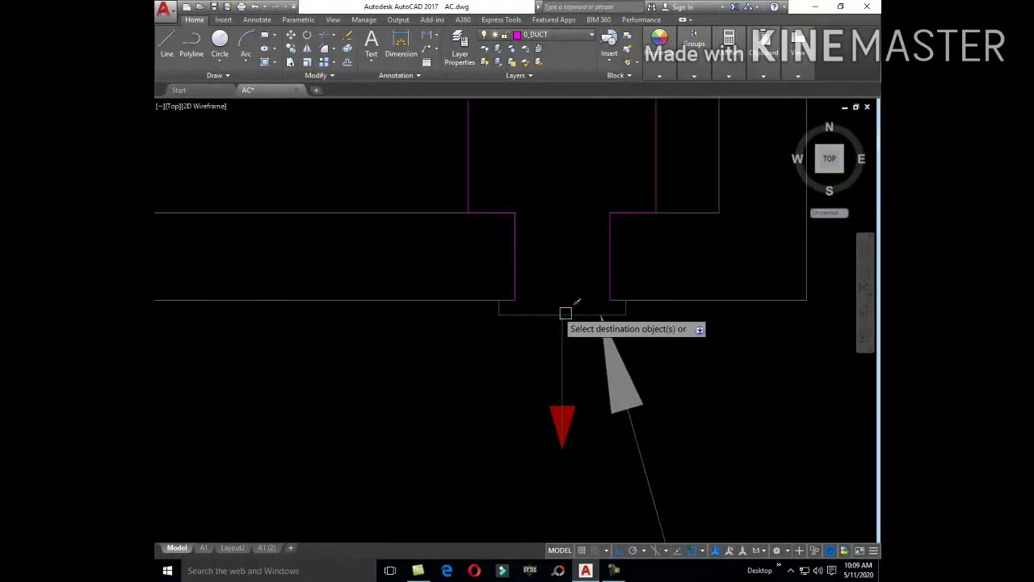
scroll(565, 313, down, 4)
scroll(418, 342, down, 2)
scroll(368, 313, up, 6)
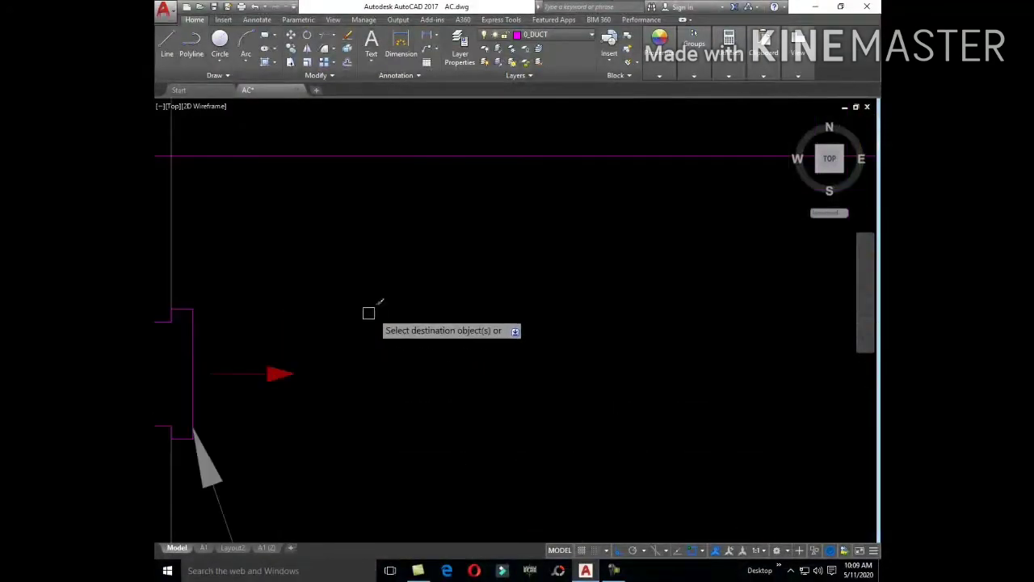
middle_drag(238, 381, 582, 328)
scroll(534, 328, down, 4)
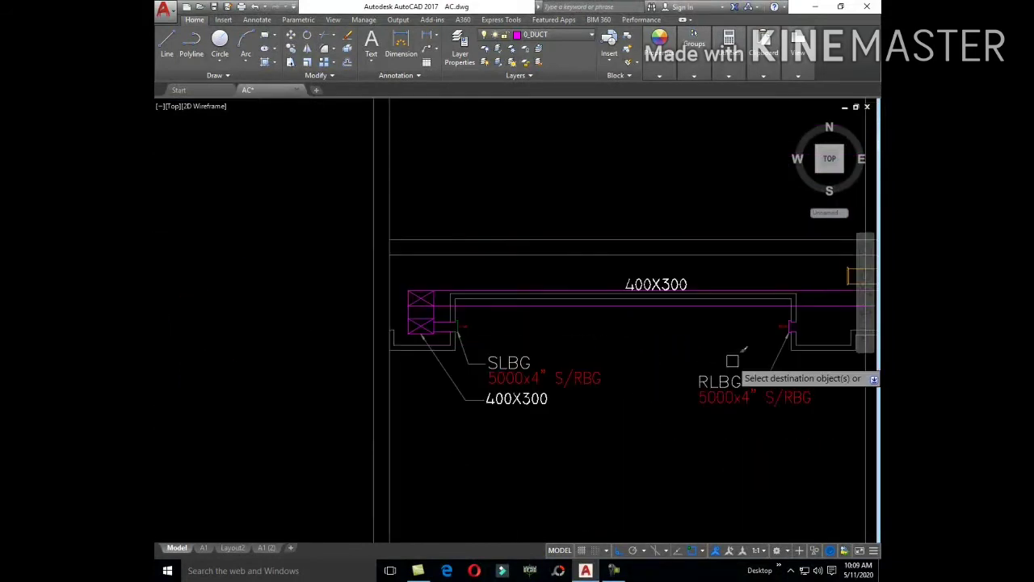
scroll(730, 358, up, 4)
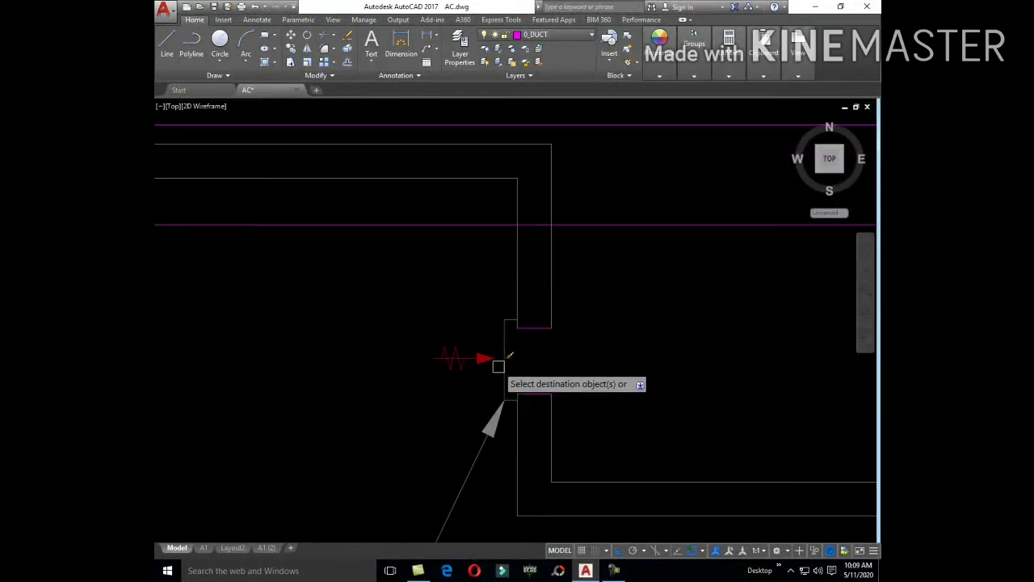
scroll(498, 366, down, 3)
scroll(665, 397, down, 2)
scroll(614, 406, up, 1)
scroll(635, 416, up, 4)
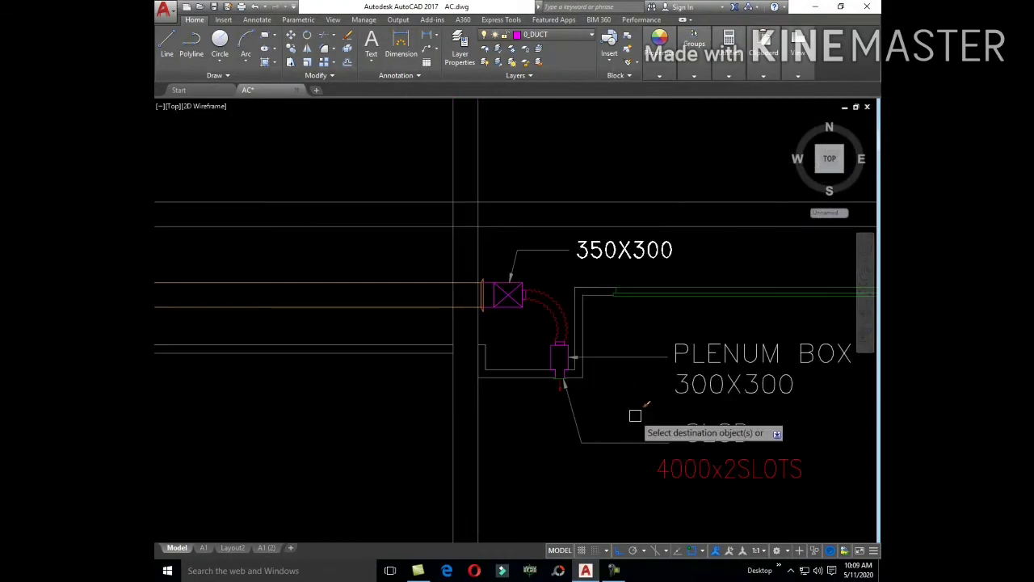
middle_drag(679, 328, 601, 404)
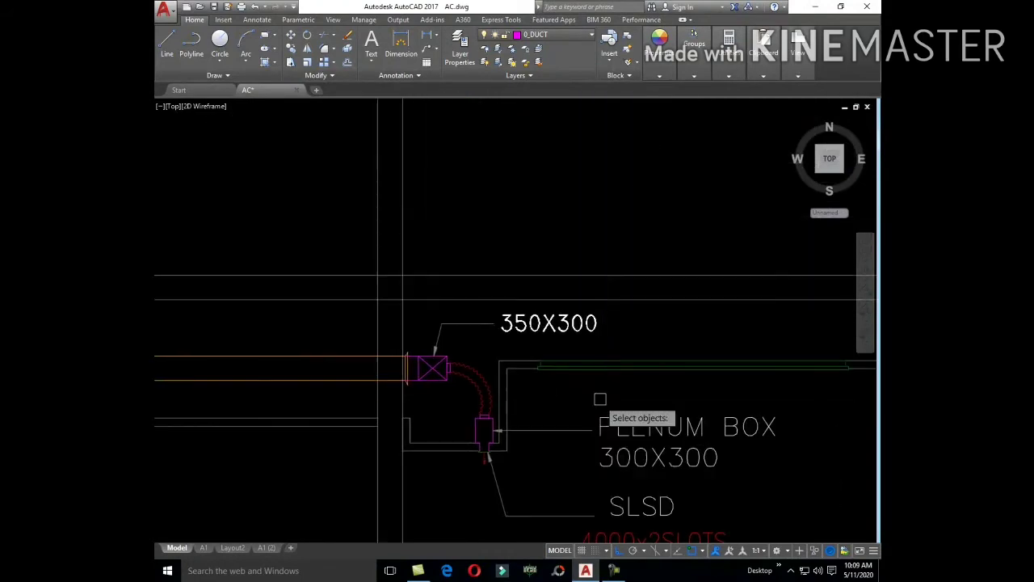
scroll(567, 395, down, 5)
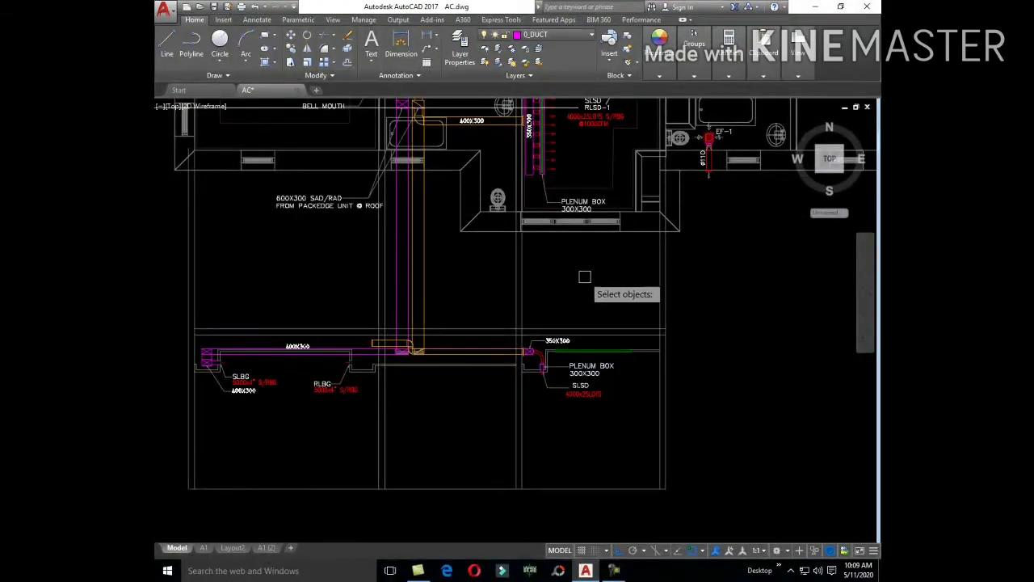
scroll(585, 276, up, 2)
scroll(628, 157, up, 3)
scroll(652, 295, up, 3)
- Move the red diffuser arrow to sit just under the plenum box slot
click(661, 347)
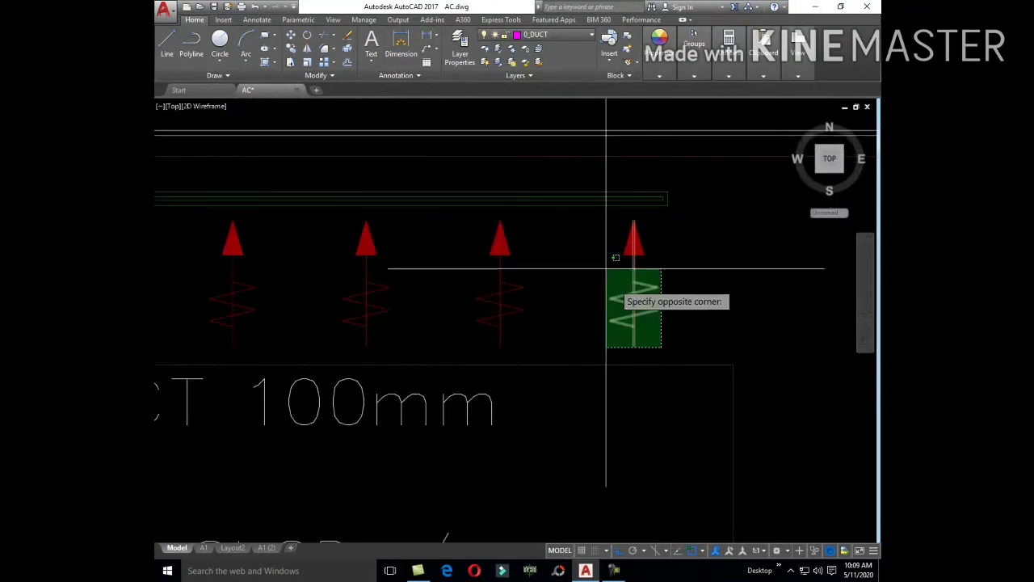
click(606, 268)
key(Return)
click(634, 222)
scroll(562, 311, down, 5)
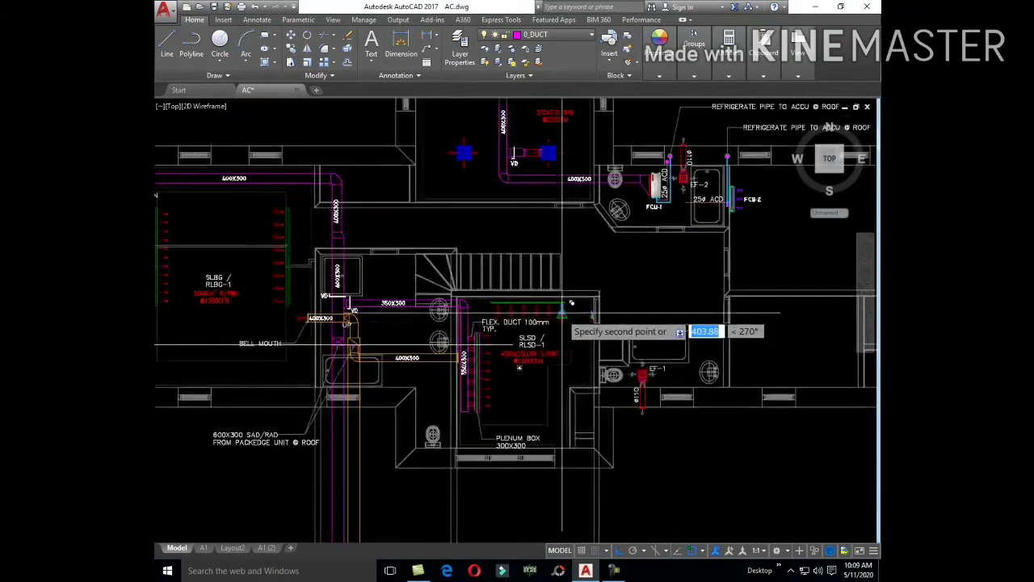
scroll(638, 282, up, 3)
scroll(638, 278, up, 3)
scroll(644, 255, up, 2)
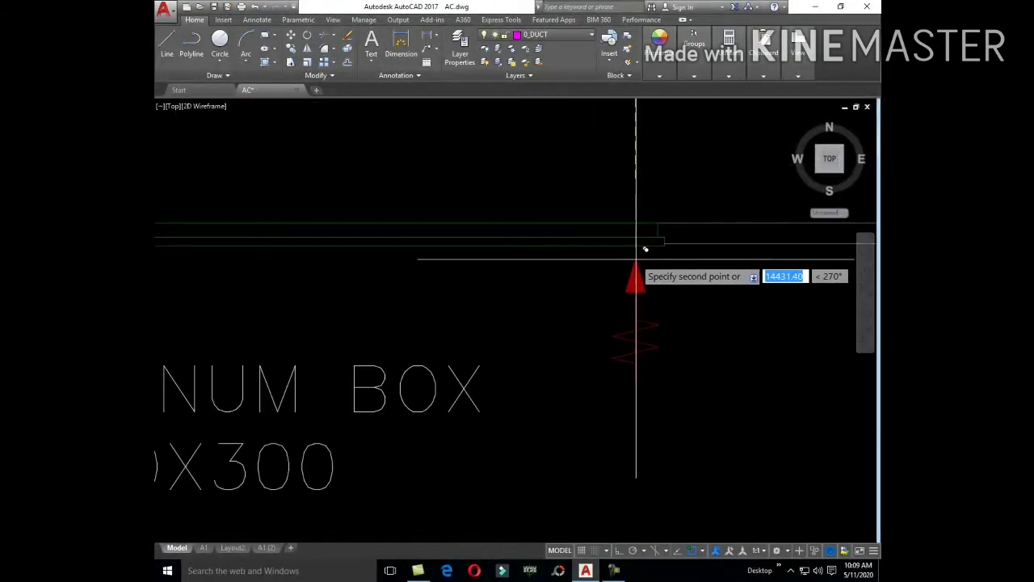
scroll(636, 260, up, 3)
click(656, 245)
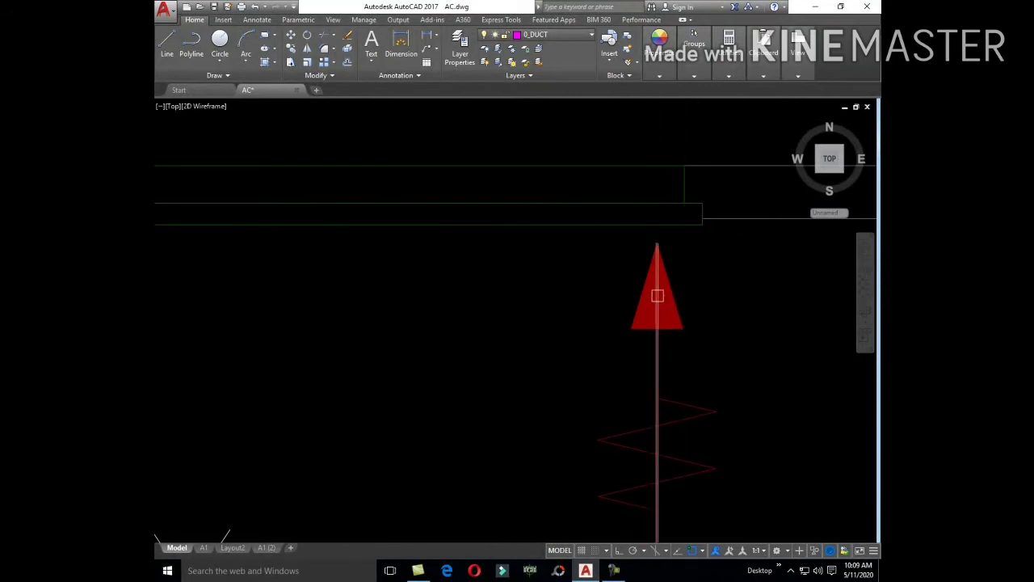
scroll(657, 296, down, 2)
- Scale the arrow and its zigzag to 0.3 about the arrow's base
key(Return)
click(704, 389)
click(626, 258)
key(Return)
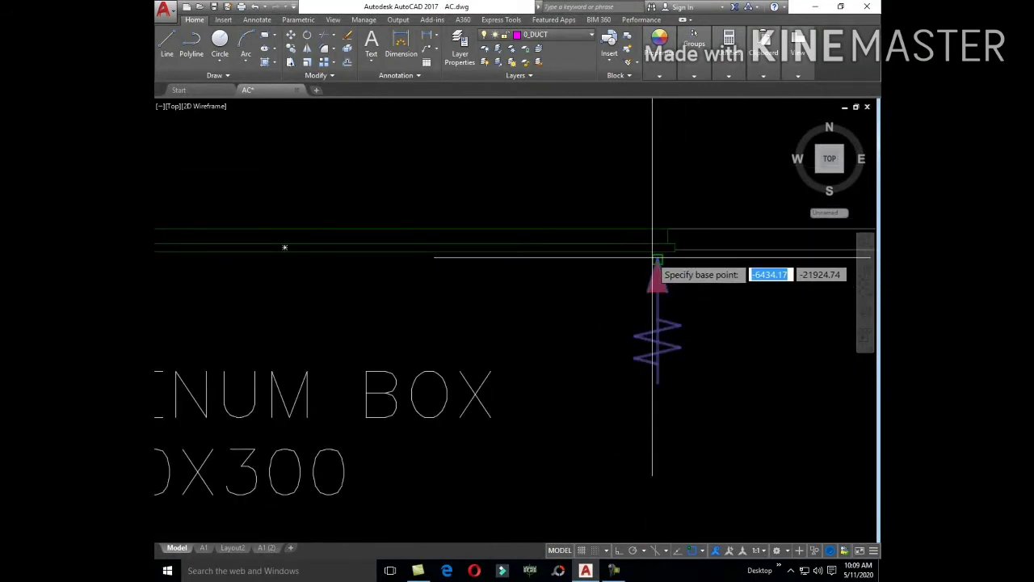
click(653, 258)
text(.3)
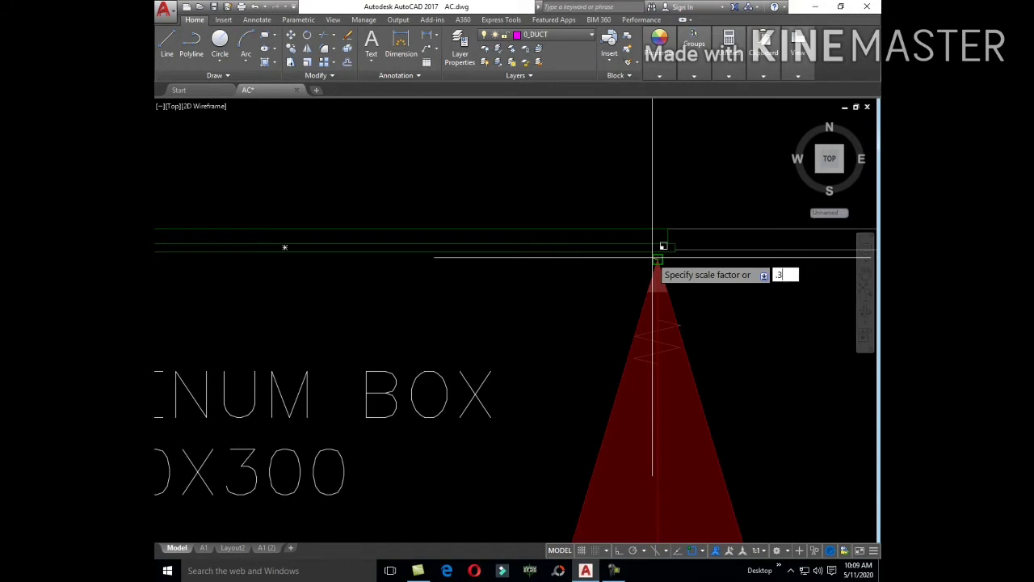
key(Return)
- Turn on Ortho and copy the small arrow leftward to start an evenly spaced row
scroll(671, 270, up, 2)
click(672, 323)
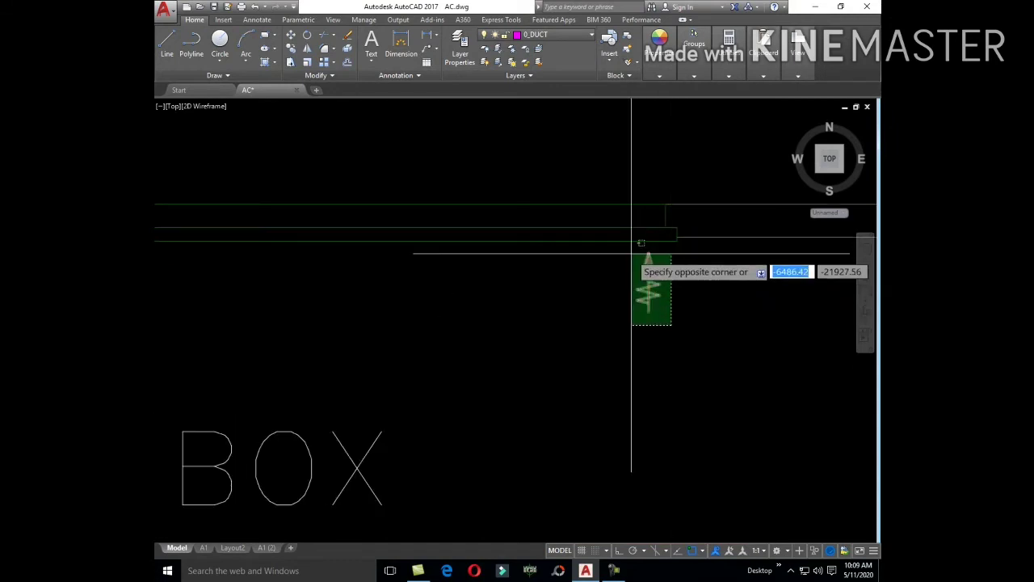
click(635, 249)
text(o)
key(Return)
click(703, 339)
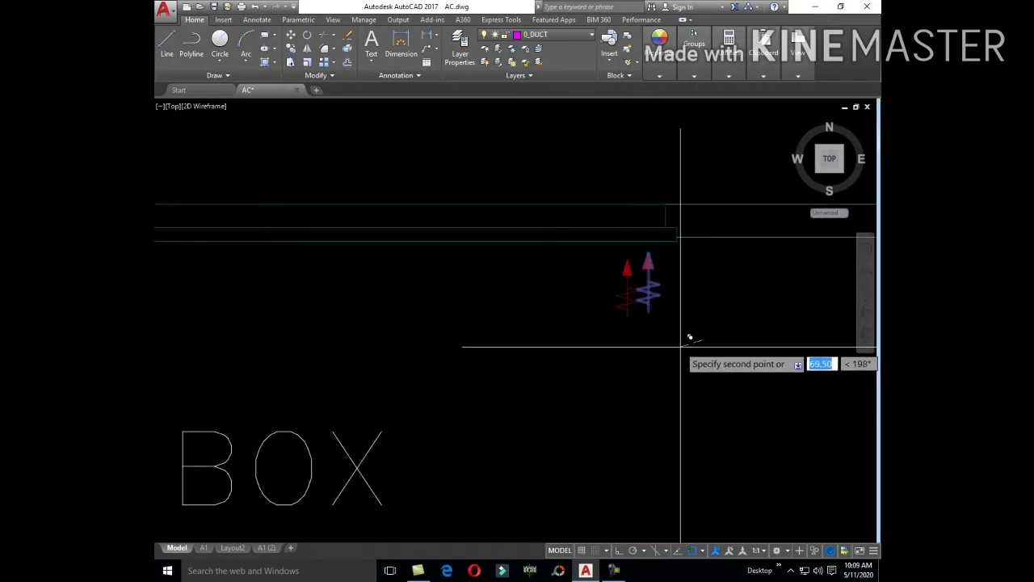
key(F8)
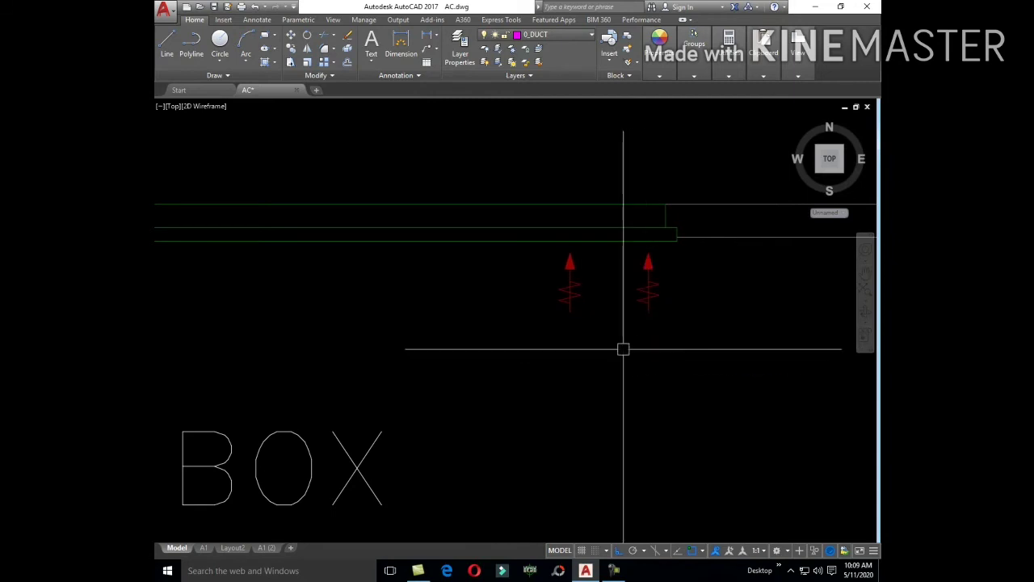
click(571, 275)
key(Return)
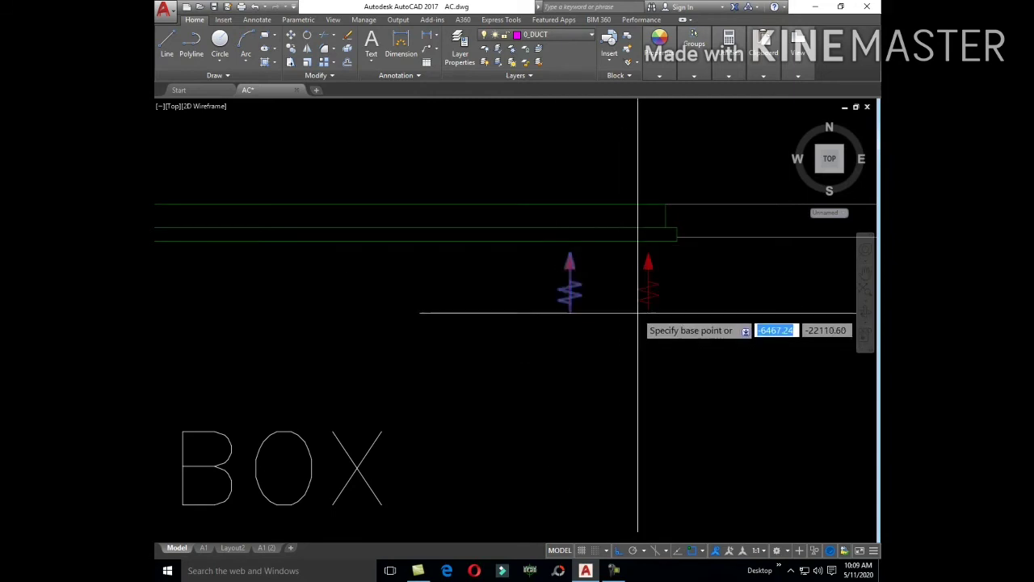
click(648, 312)
click(570, 312)
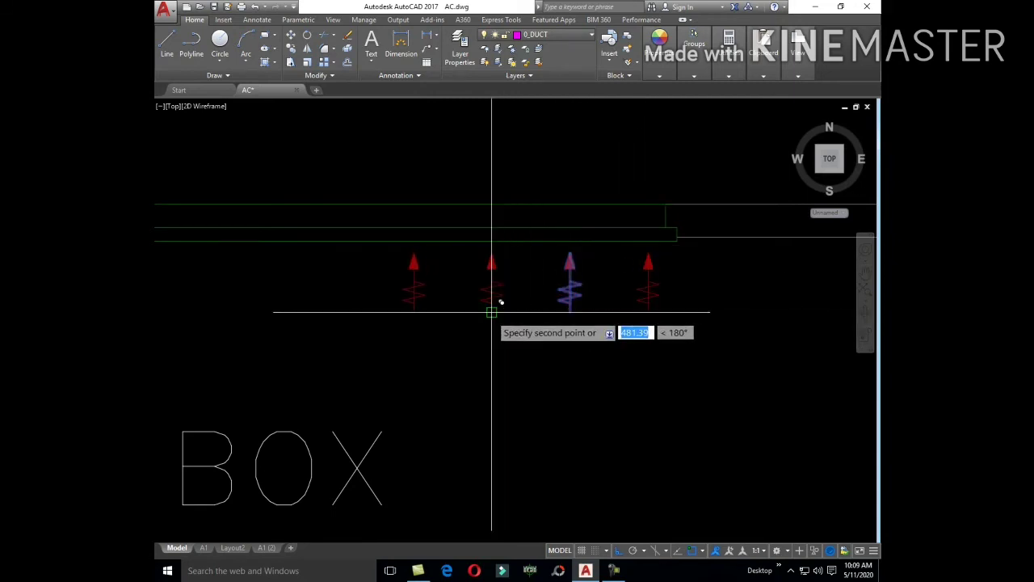
click(489, 312)
- Continue the evenly spaced arrow copies leftward to the slot's left end
middle_drag(422, 321, 648, 349)
click(639, 342)
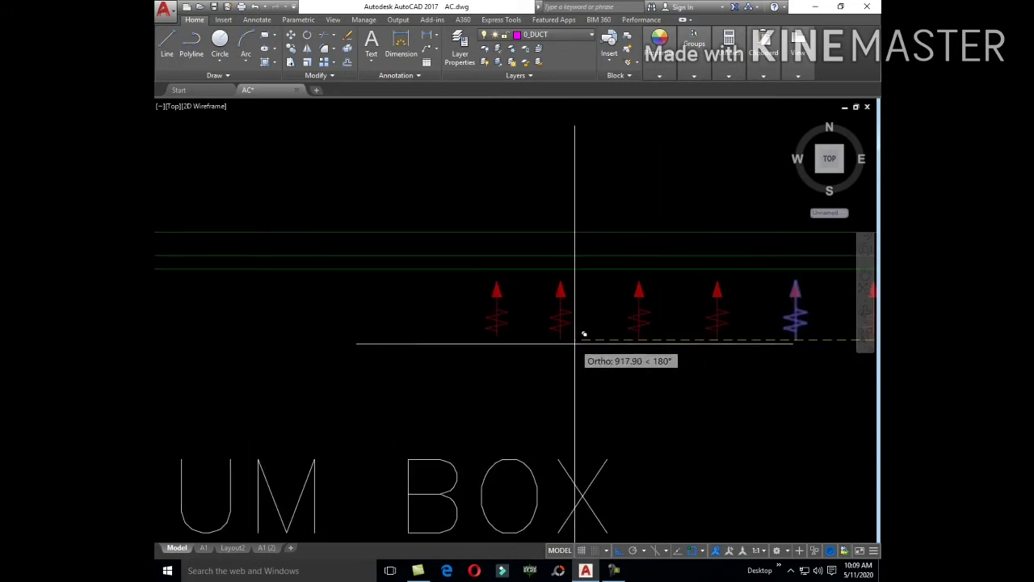
click(560, 343)
click(482, 347)
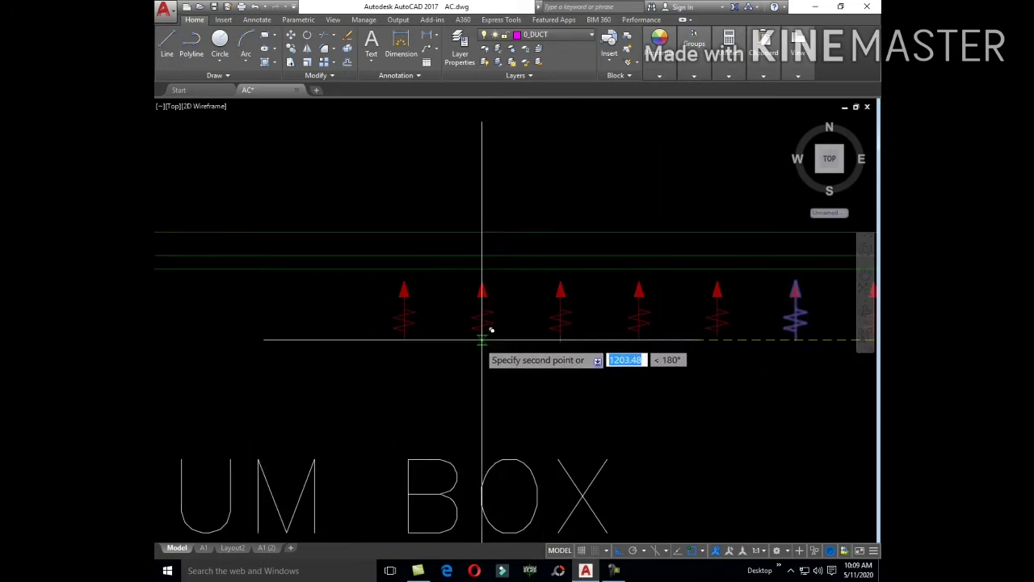
click(404, 347)
middle_drag(404, 347, 610, 352)
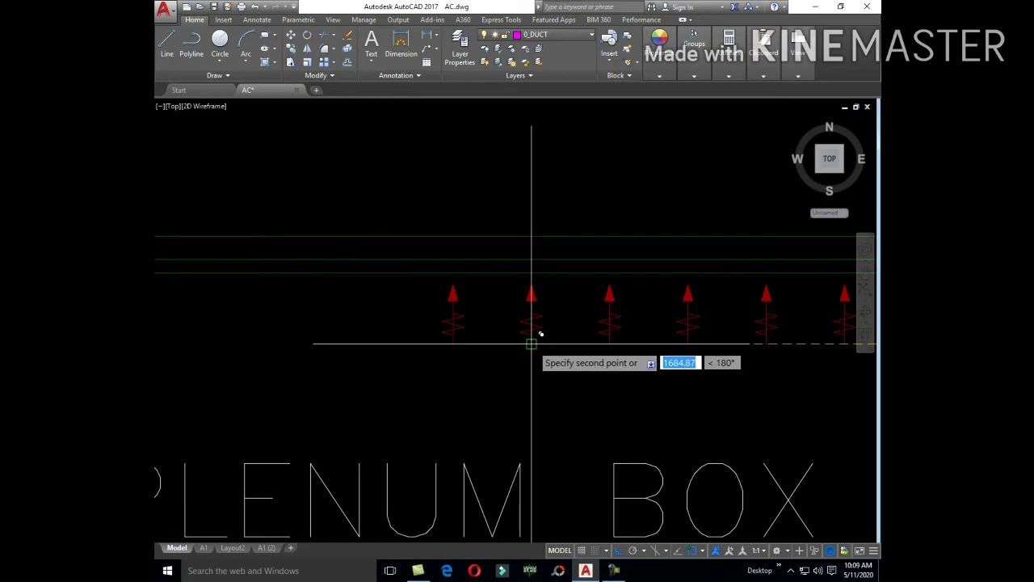
click(534, 347)
click(454, 344)
click(377, 344)
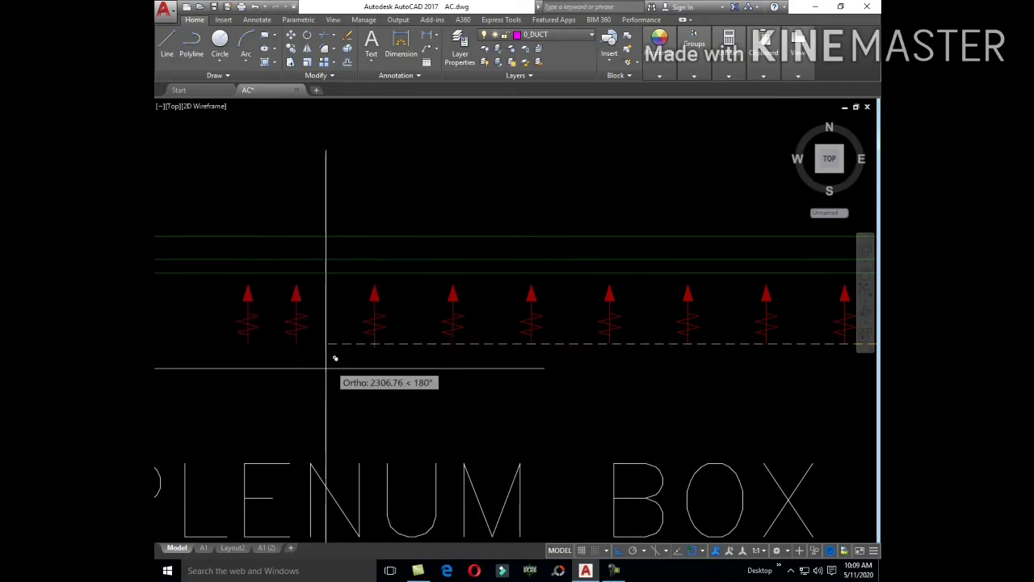
middle_drag(326, 345, 509, 352)
click(486, 352)
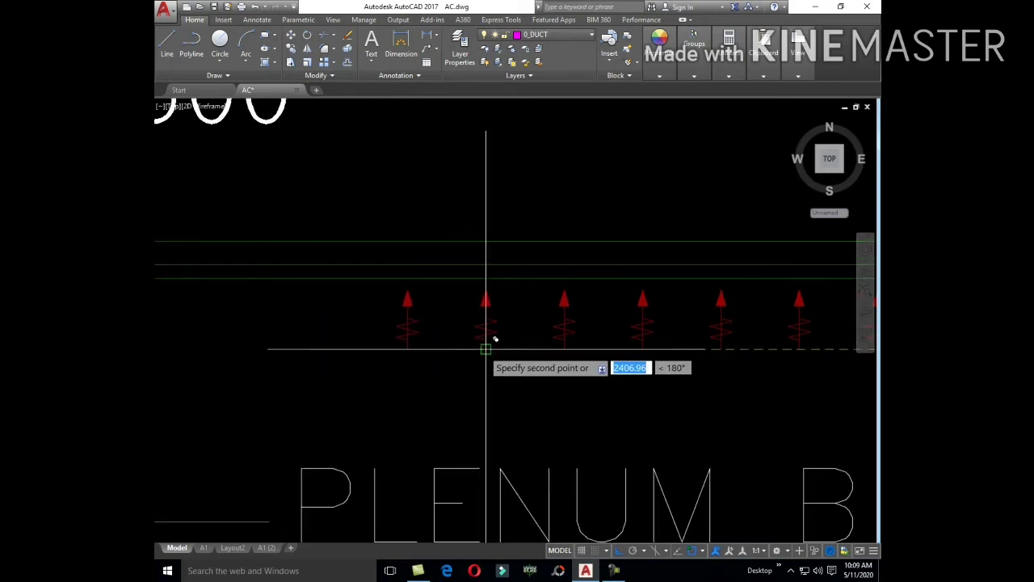
click(409, 349)
middle_drag(345, 376, 589, 399)
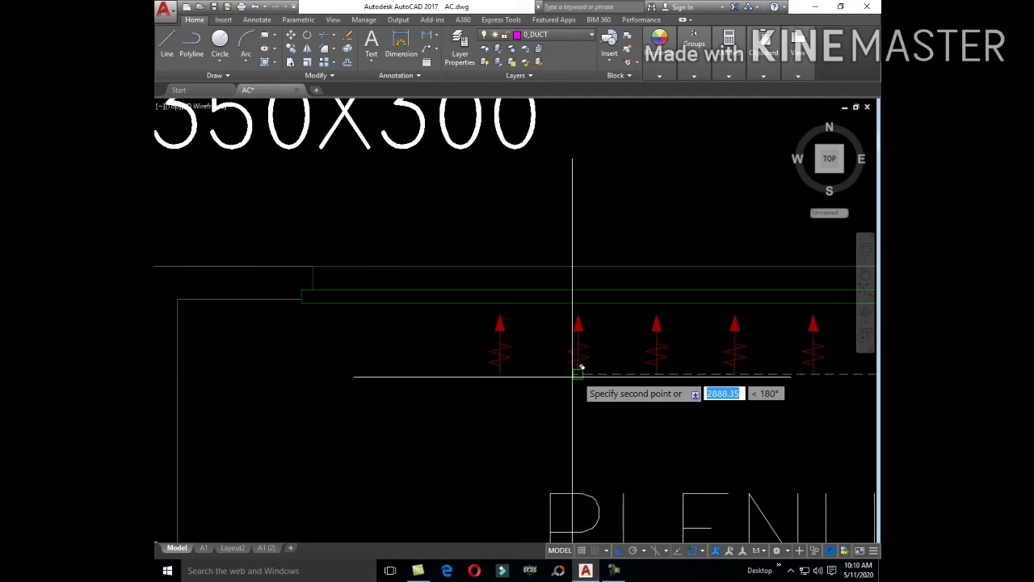
click(577, 377)
click(500, 376)
text(L)
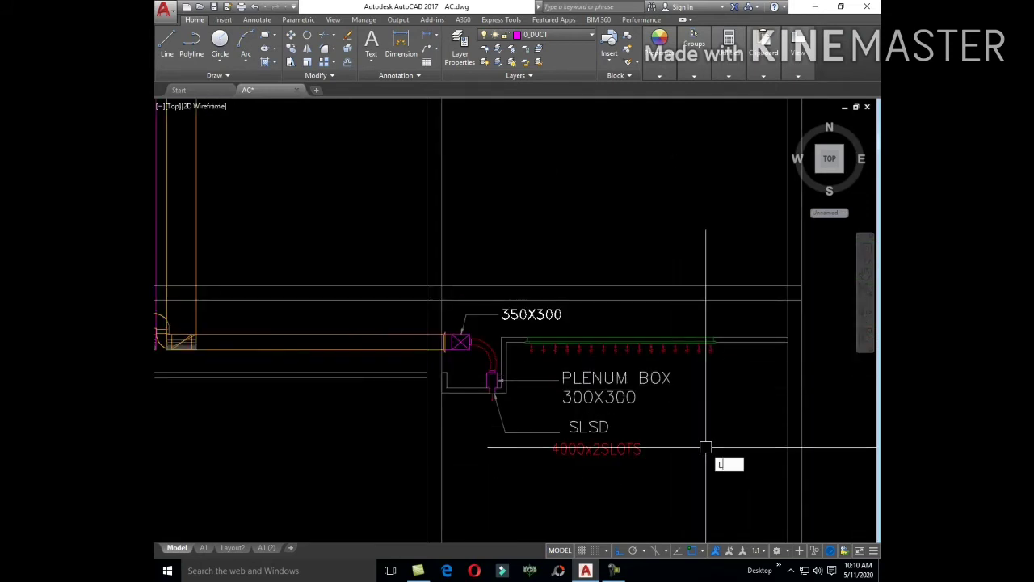
- Draw a leader from the slot's arrow row, bent above it, styled like the 350X300 leader
text(e)
key(Return)
middle_drag(743, 440, 715, 487)
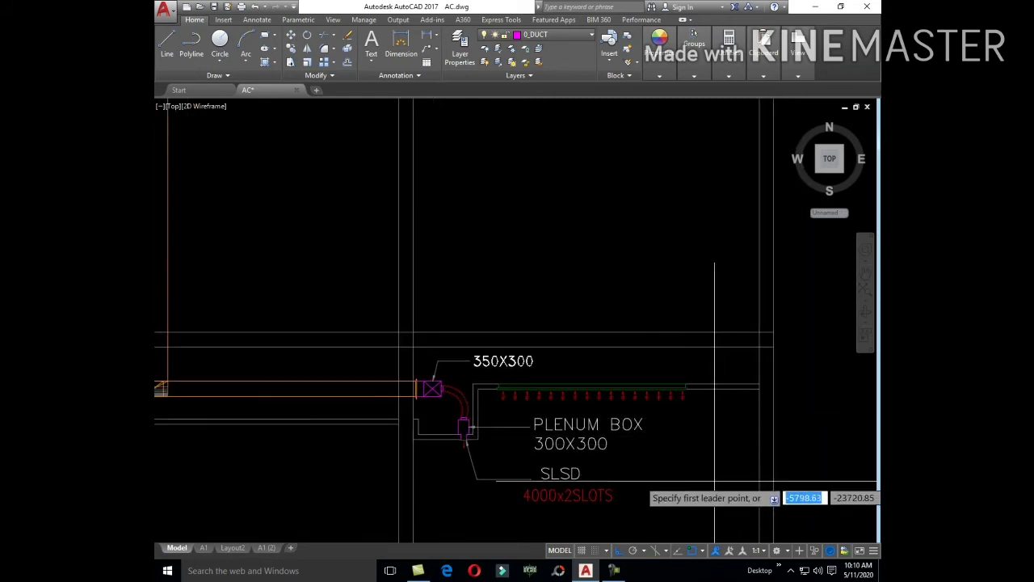
scroll(598, 395, up, 4)
click(587, 361)
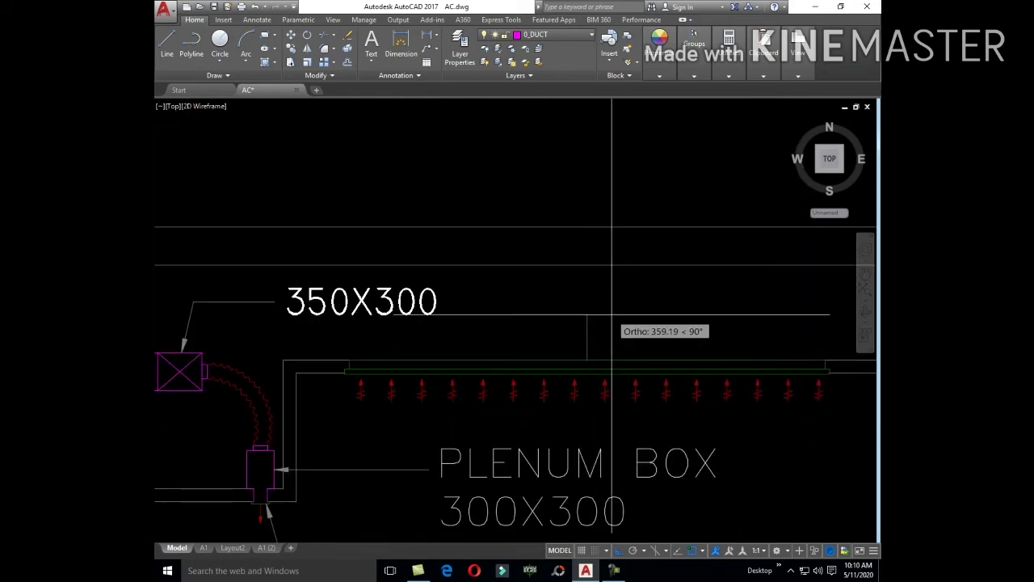
scroll(612, 314, down, 2)
click(615, 305)
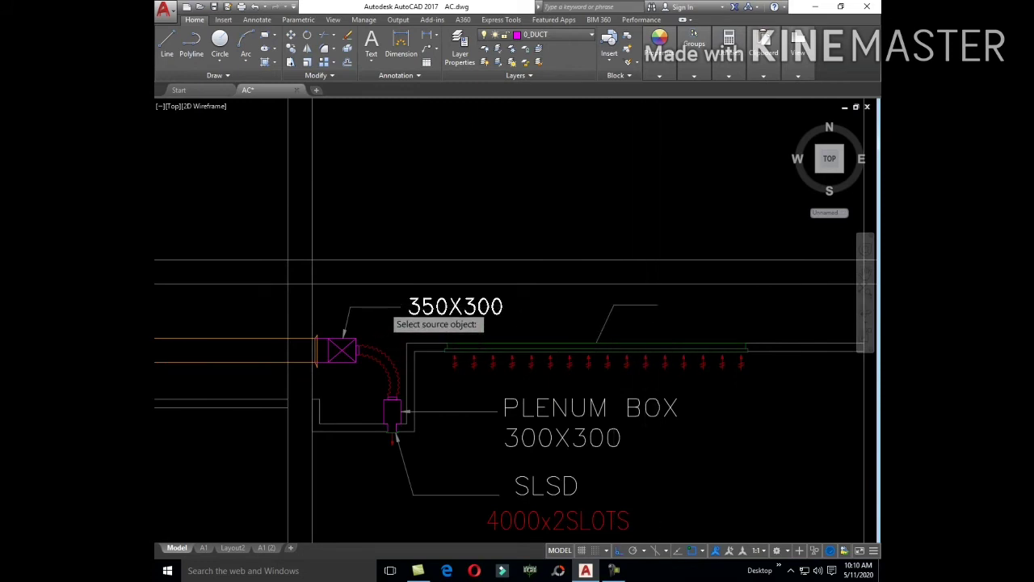
click(383, 307)
text(c)
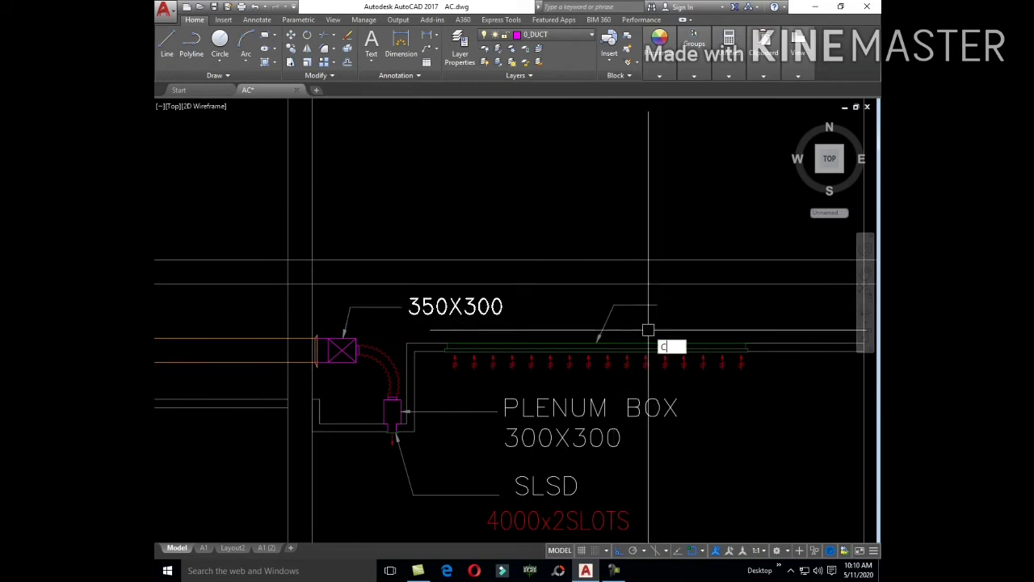
- Copy the SLSD label to the new leader's end and rename it RLSD
key(Return)
click(570, 483)
key(Return)
scroll(532, 494, up, 4)
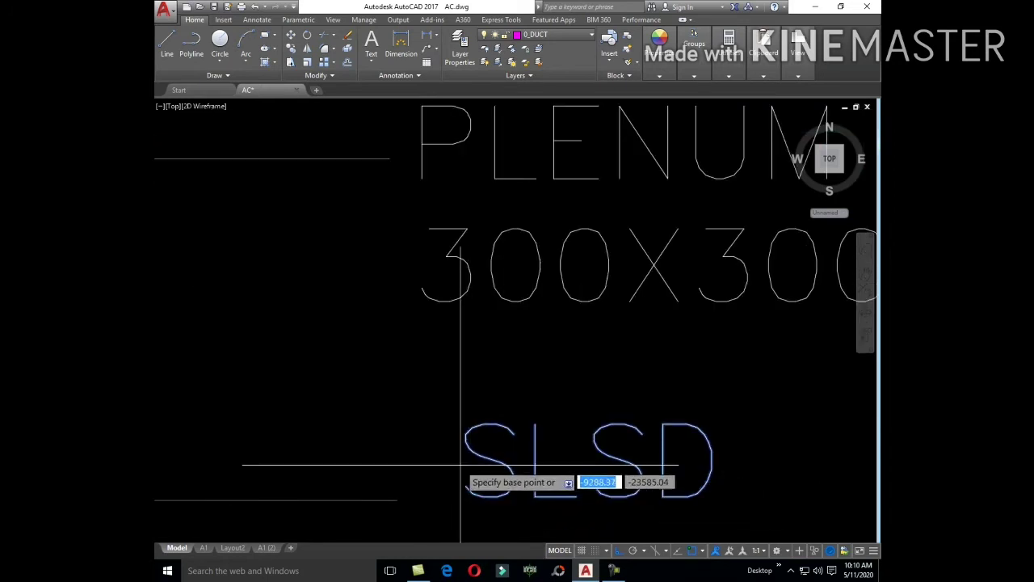
scroll(461, 465, down, 4)
click(481, 515)
click(480, 333)
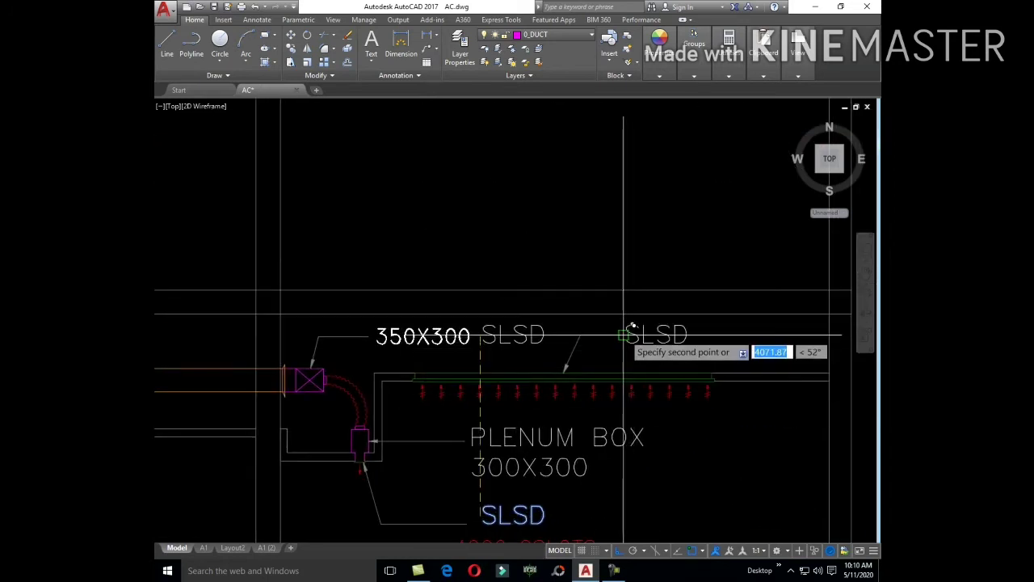
click(633, 330)
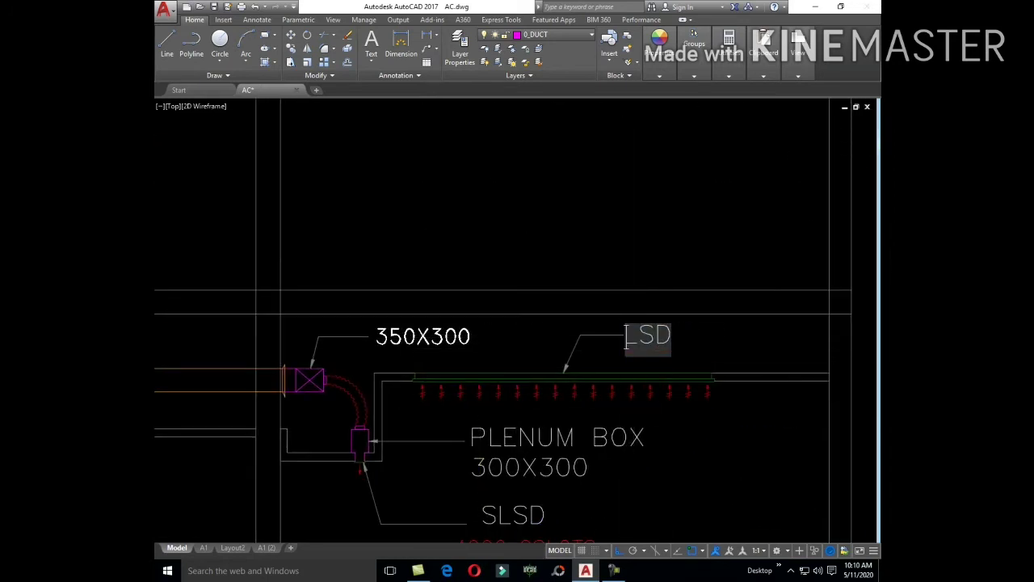
text(R)
click(704, 413)
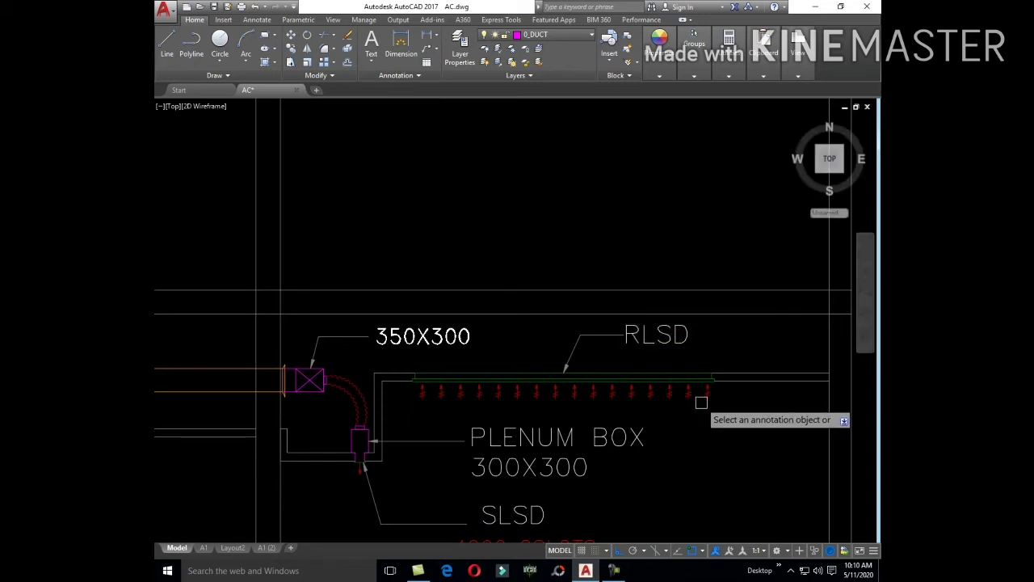
scroll(702, 401, down, 4)
scroll(695, 379, down, 2)
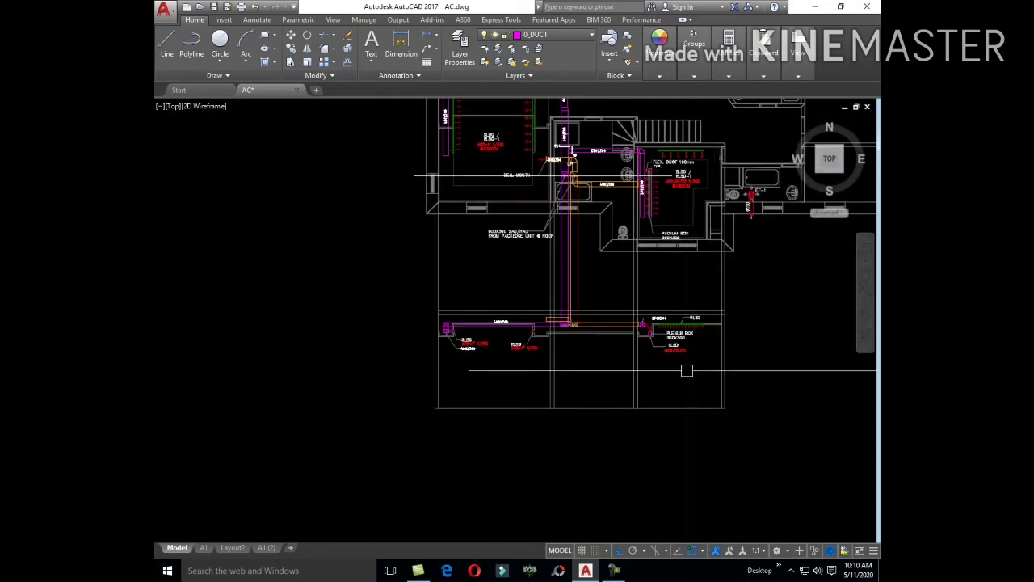
- Start a leader at the hatched 300X300 plenum box edge, bending below the SLSD label with Ortho on
scroll(687, 371, up, 4)
scroll(677, 353, down, 1)
scroll(614, 393, down, 1)
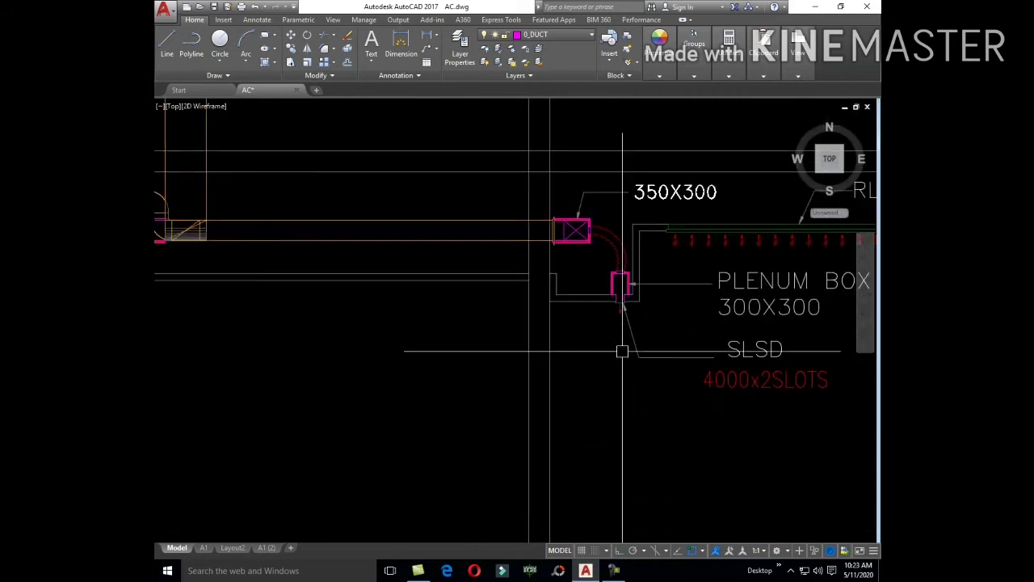
key(Return)
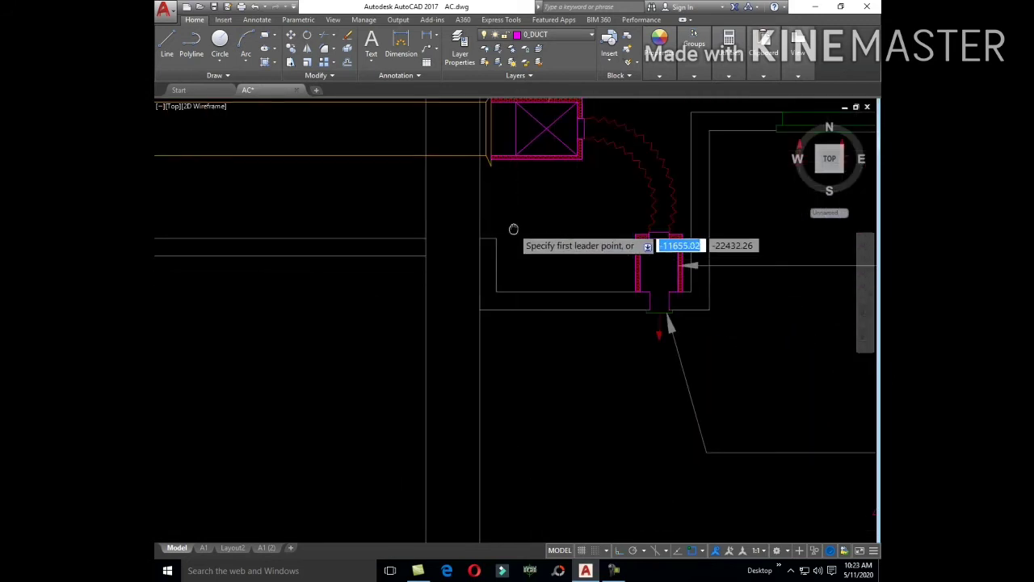
scroll(487, 235, up, 1)
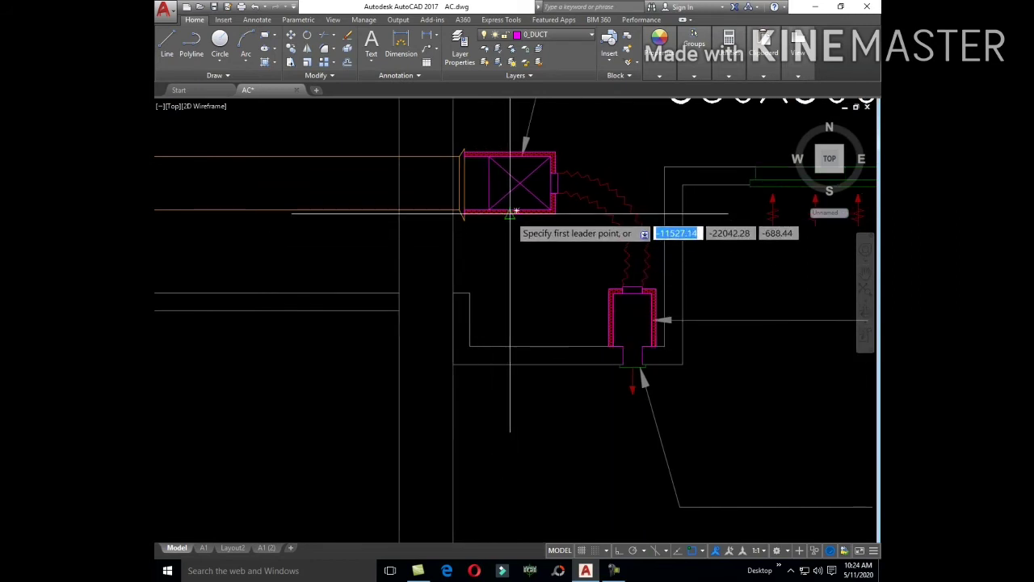
scroll(511, 215, up, 2)
middle_drag(511, 215, 577, 335)
scroll(577, 334, down, 1)
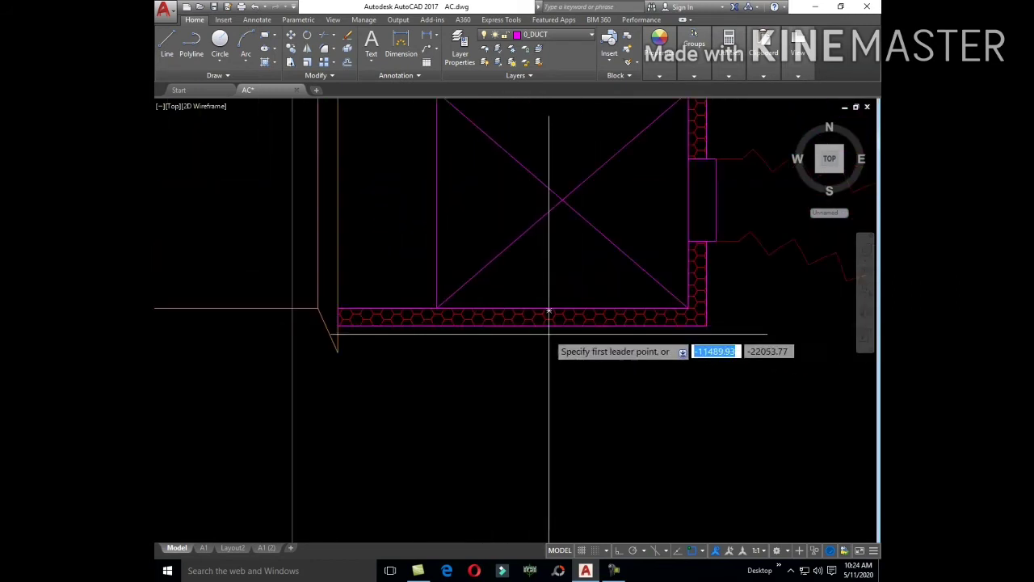
scroll(573, 348, down, 2)
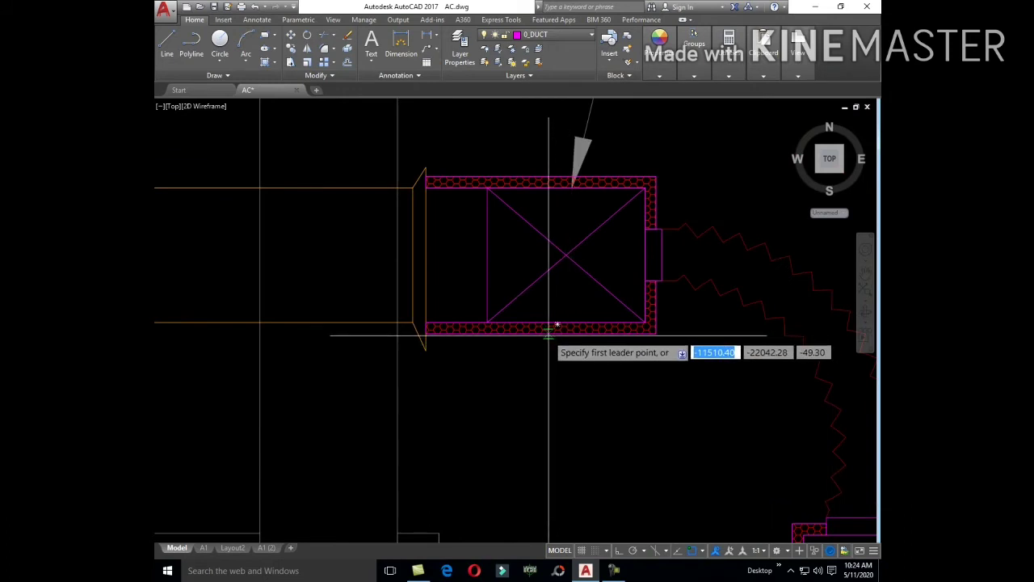
click(556, 323)
scroll(556, 323, down, 5)
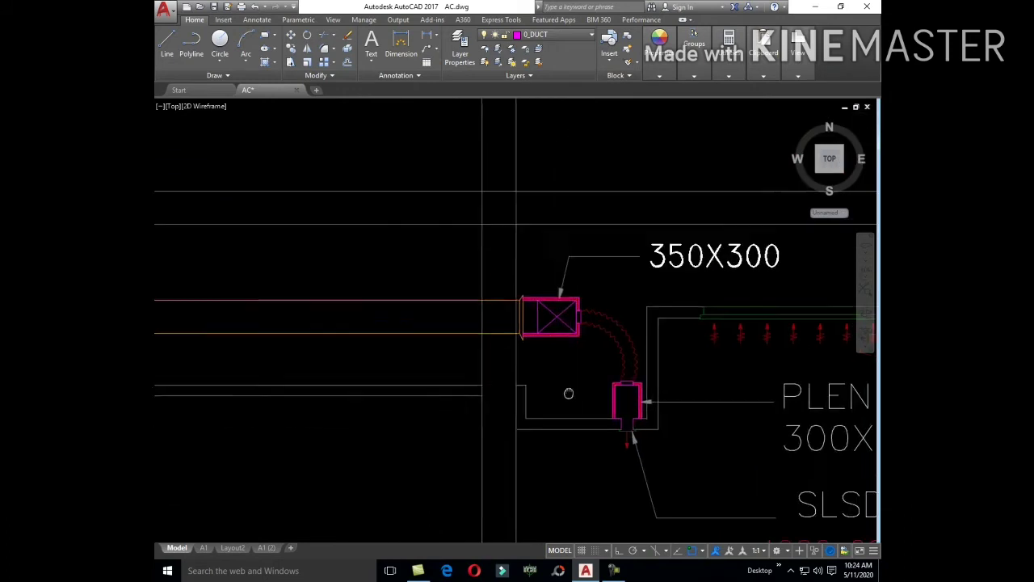
middle_drag(568, 393, 544, 280)
middle_drag(626, 471, 581, 377)
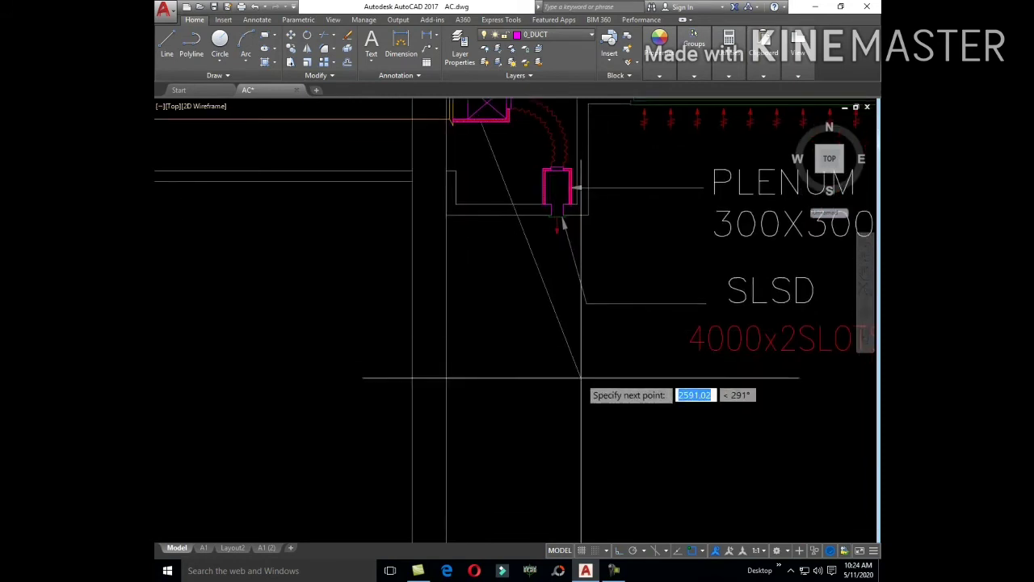
click(587, 404)
key(F8)
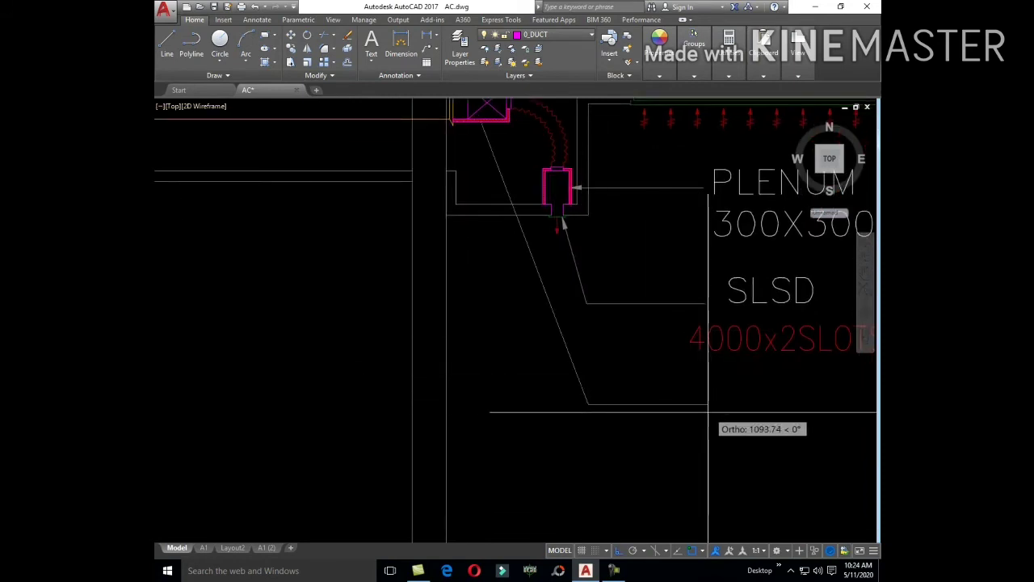
- End the leader's tail to the right and match it to the thin PLENUM leader style
click(703, 418)
key(Return)
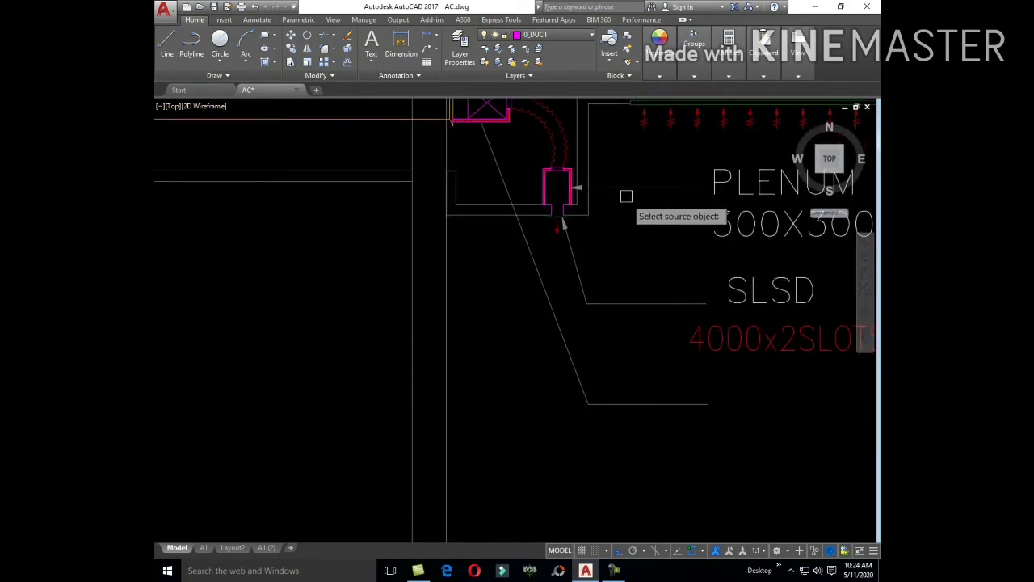
click(623, 188)
click(623, 404)
key(Return)
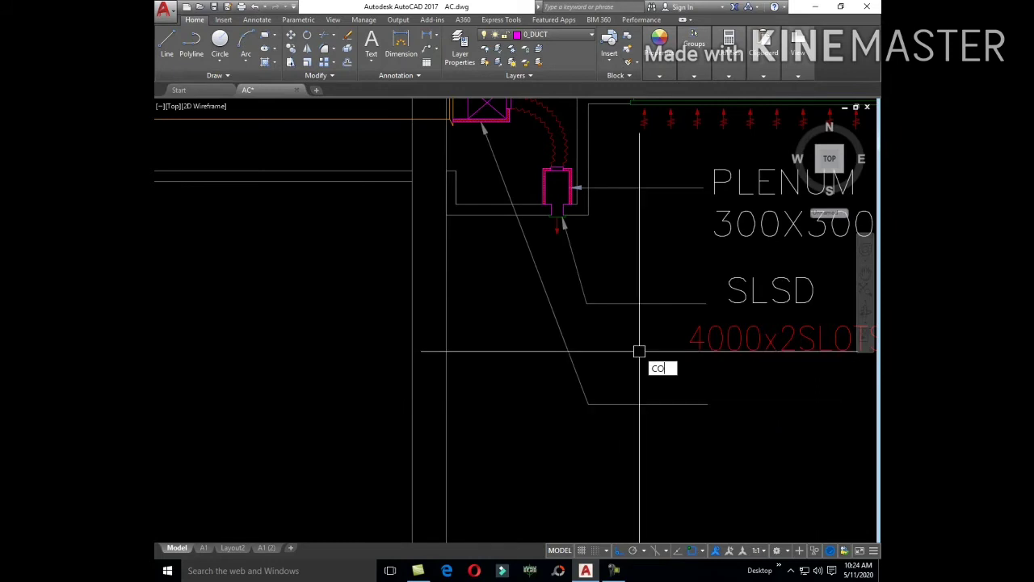
- Copy the PLENUM BOX text to the new leader's tail below SLSD
middle_drag(639, 351, 543, 403)
key(Return)
click(623, 236)
key(Return)
click(623, 234)
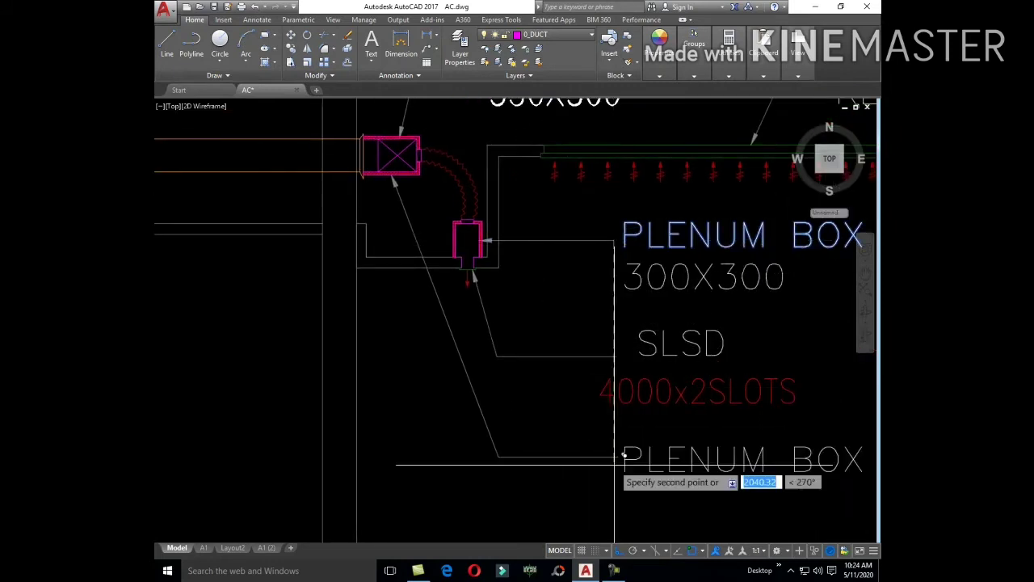
middle_drag(623, 455, 623, 384)
click(625, 373)
key(Return)
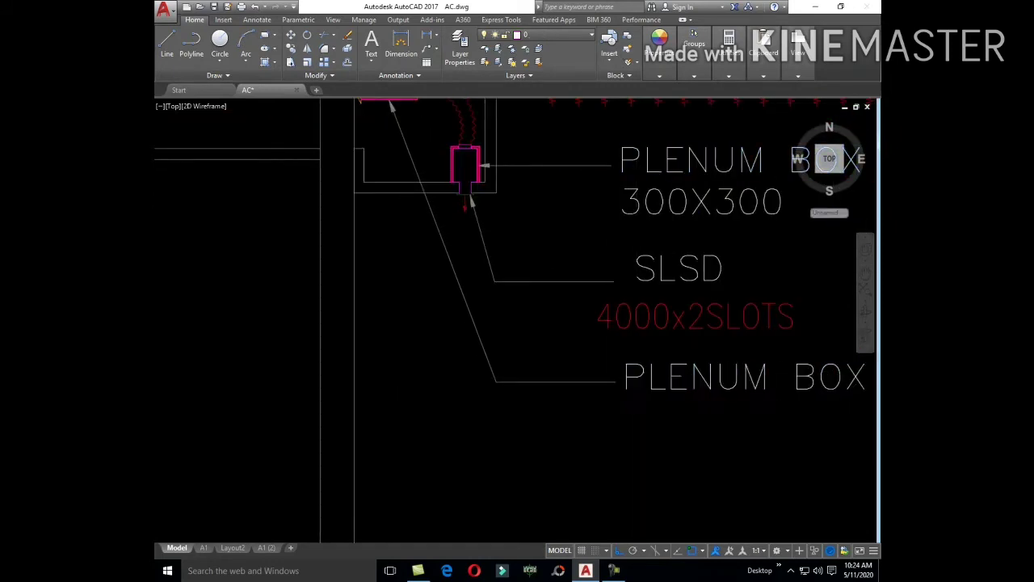
- Retype the copied label as THERMAL INSULATION, correcting INSOLATION to INSULATION
double_click(646, 376)
key(BackSpace)
text(THERMAL IN)
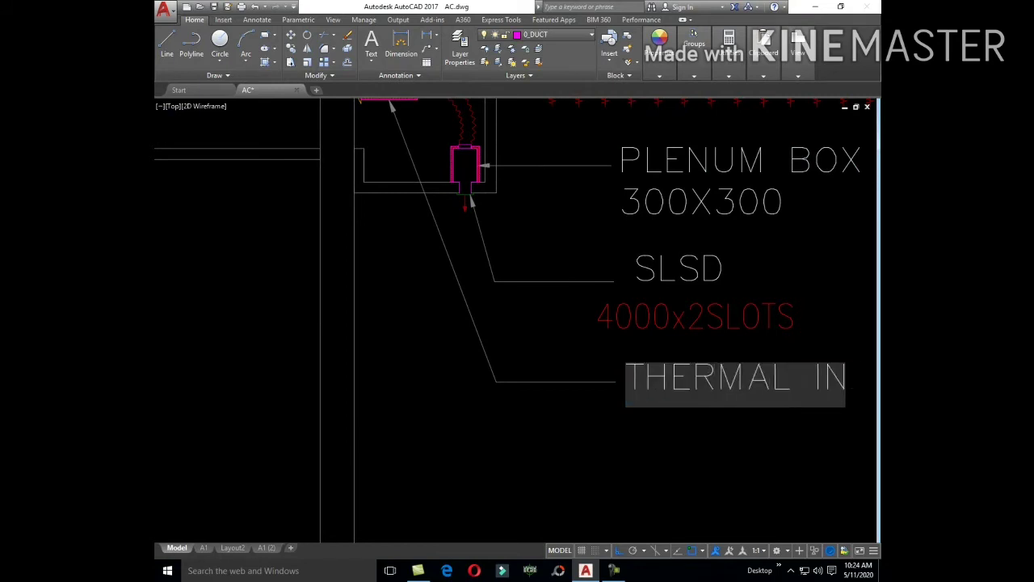
text(SOL)
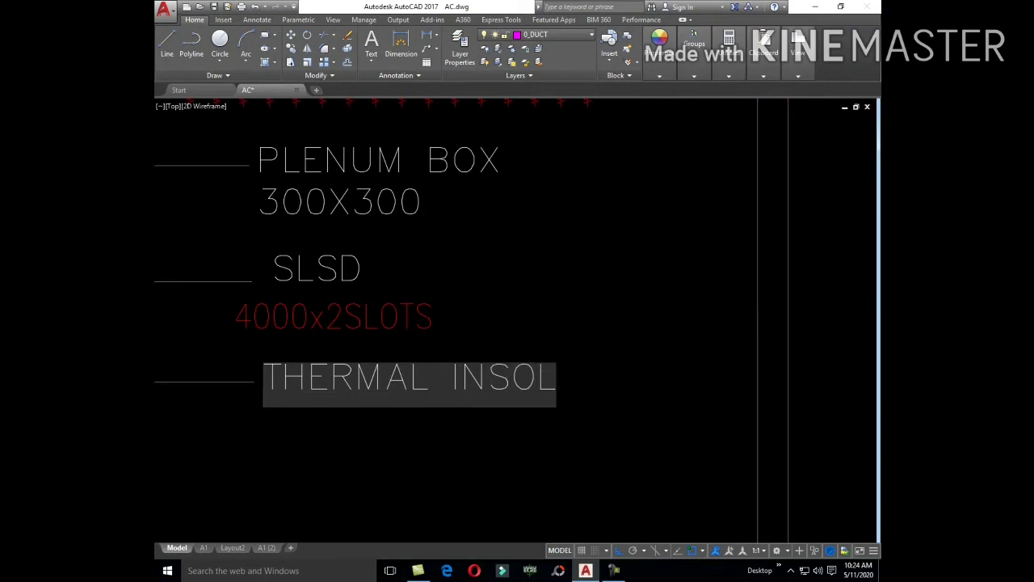
text(ATION)
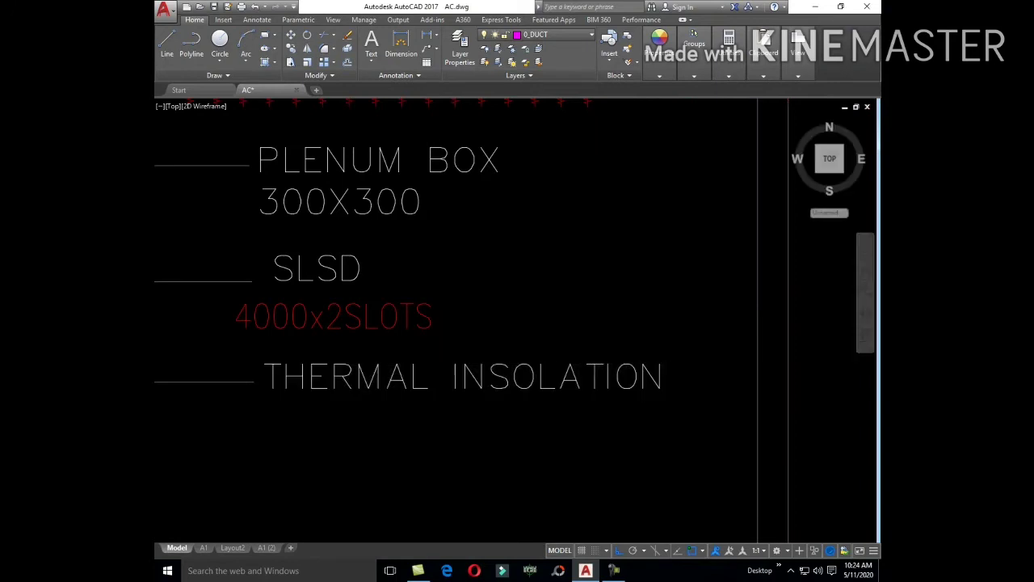
scroll(642, 411, up, 2)
scroll(665, 346, up, 2)
right_click(664, 347)
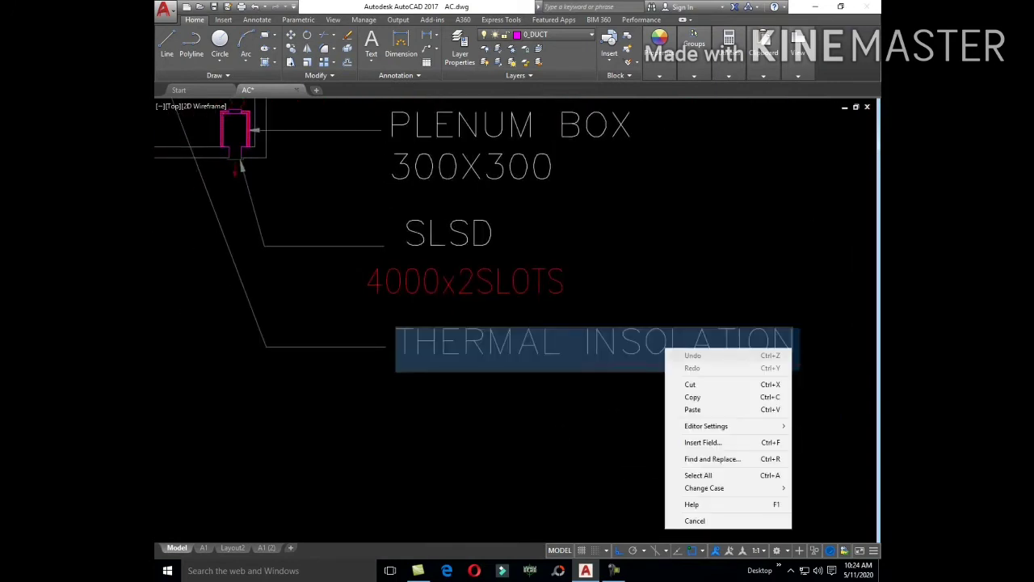
right_click(659, 345)
key(Escape)
right_click(623, 349)
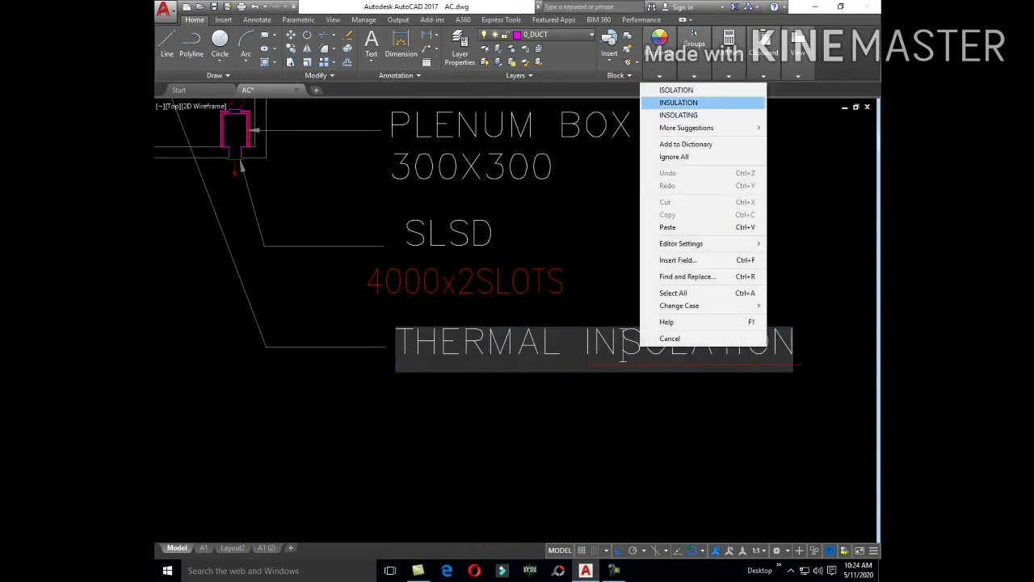
key(Return)
click(598, 414)
- Draw a leader from the 400X300 duct edge near RLBG, bending down to a leftward horizontal tail
scroll(583, 359, down, 5)
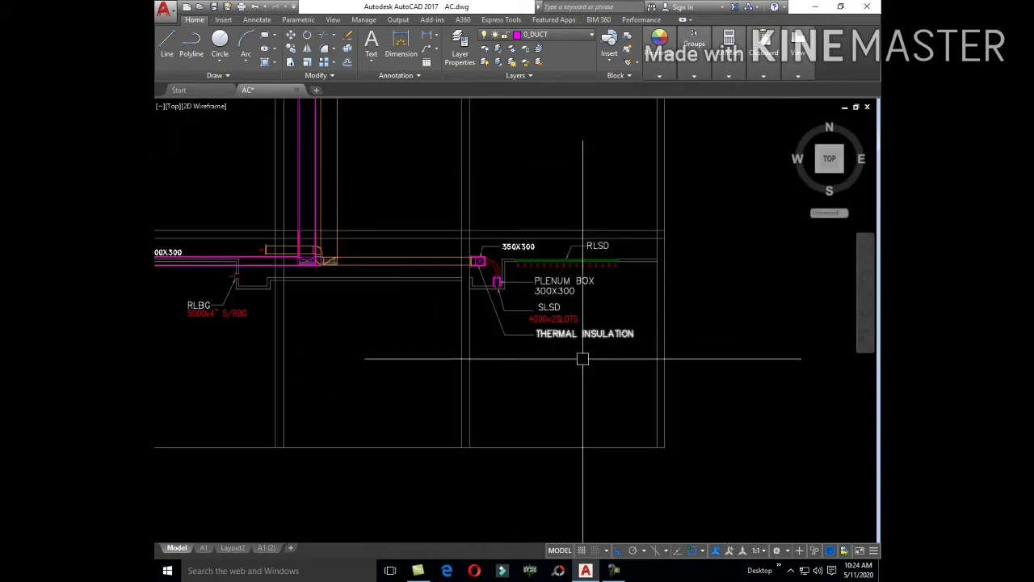
scroll(583, 358, down, 2)
scroll(578, 370, down, 3)
text(LE)
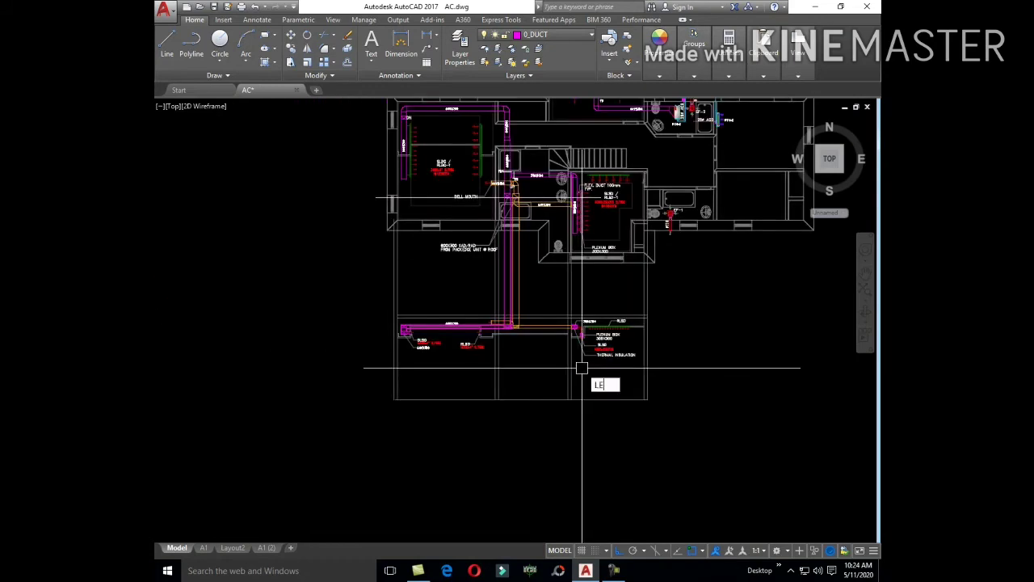
key(Return)
scroll(436, 348, up, 8)
middle_drag(666, 333, 554, 333)
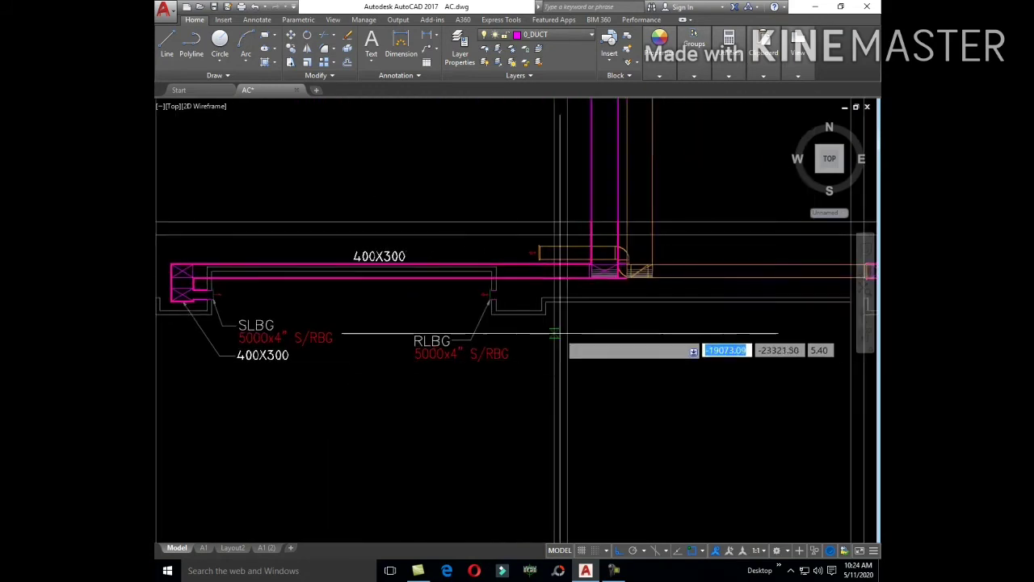
scroll(555, 333, up, 4)
middle_drag(589, 242, 682, 240)
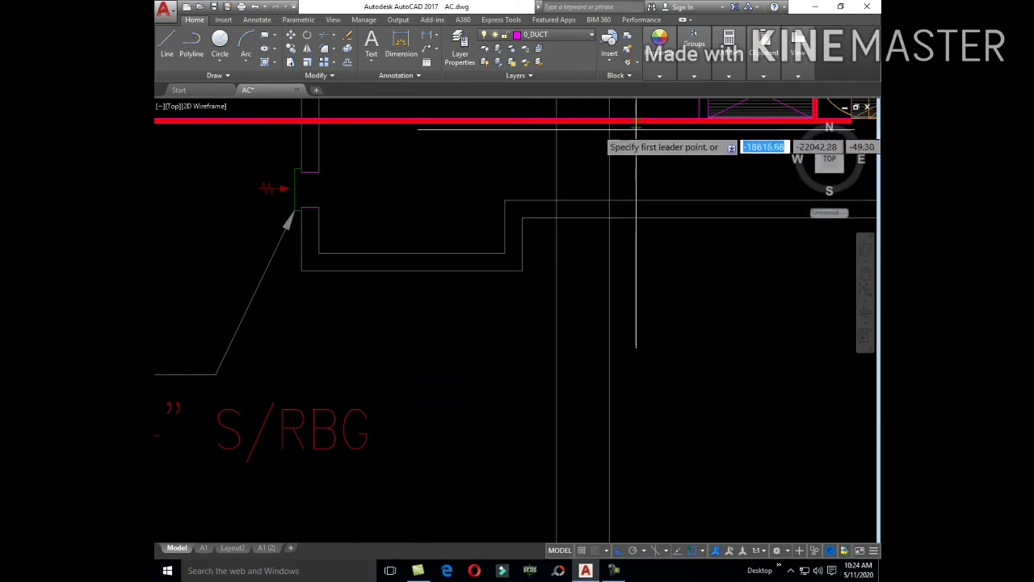
click(638, 123)
scroll(682, 267, down, 3)
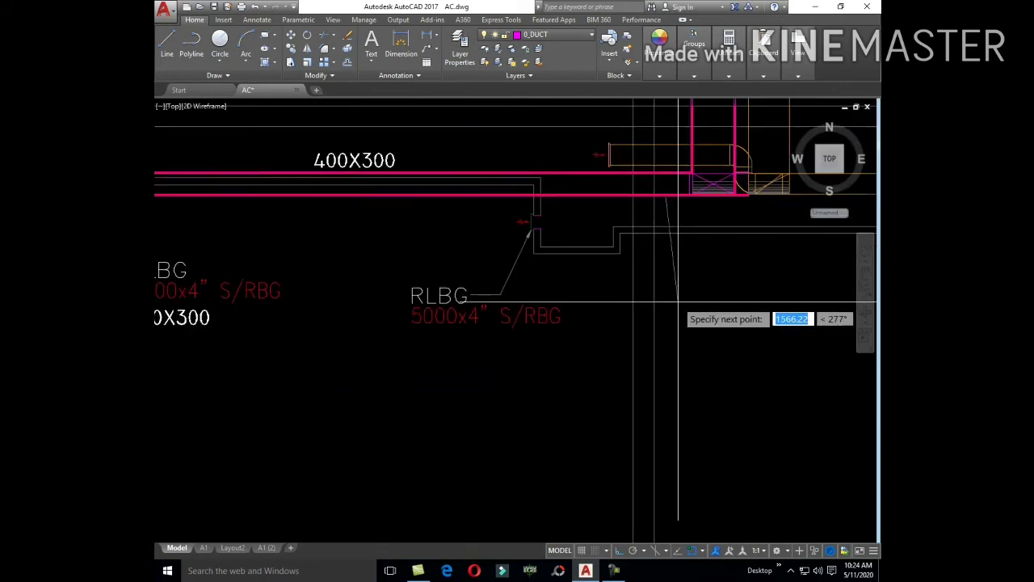
scroll(678, 311, down, 2)
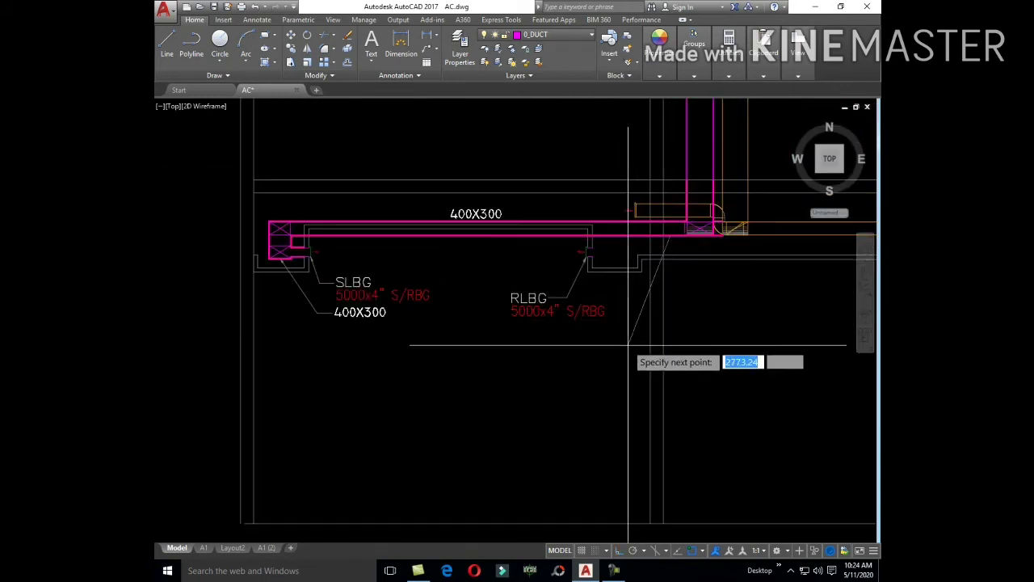
scroll(629, 345, down, 4)
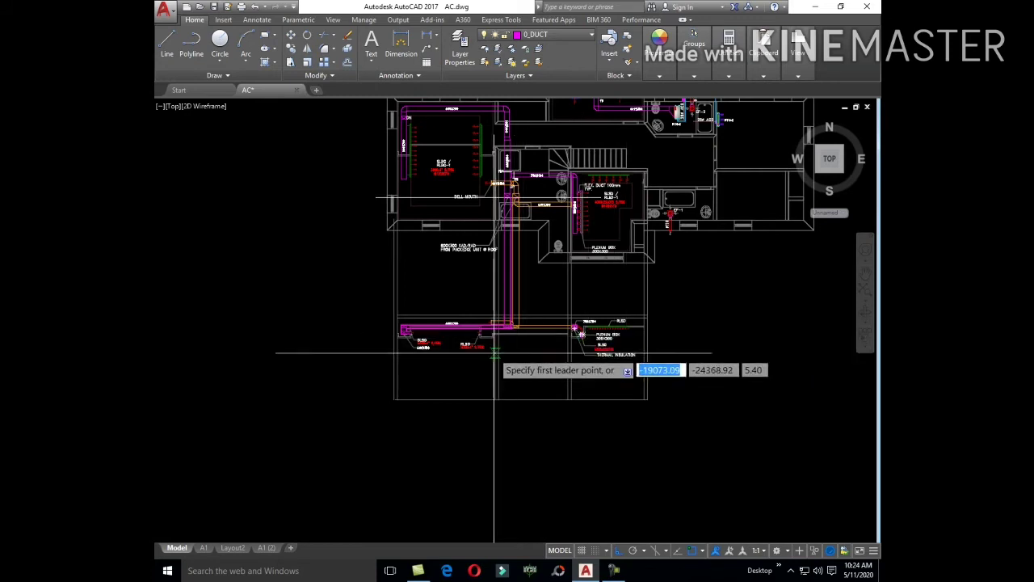
scroll(614, 331, up, 3)
scroll(646, 258, up, 3)
scroll(681, 161, up, 2)
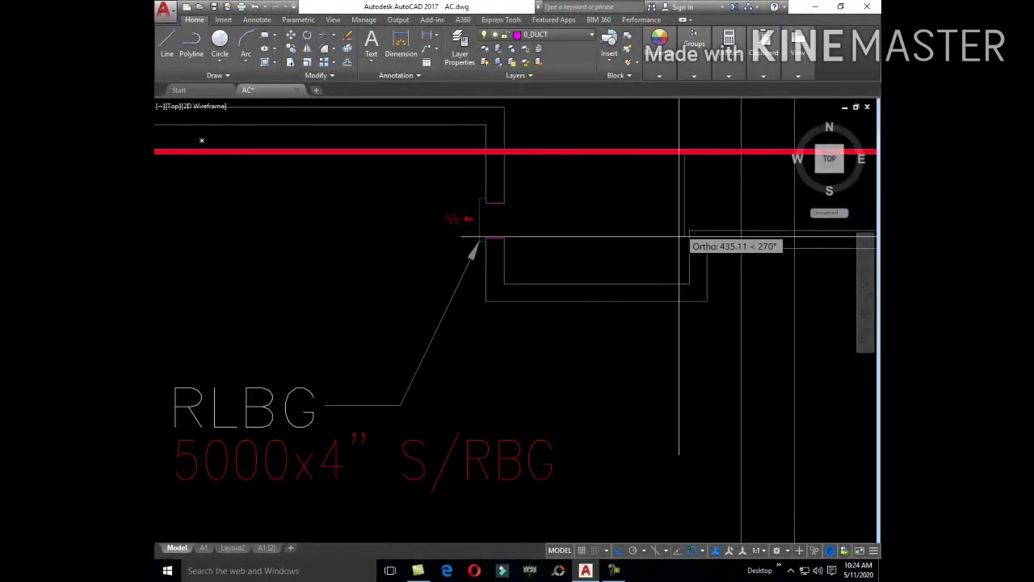
scroll(663, 337, down, 4)
click(655, 351)
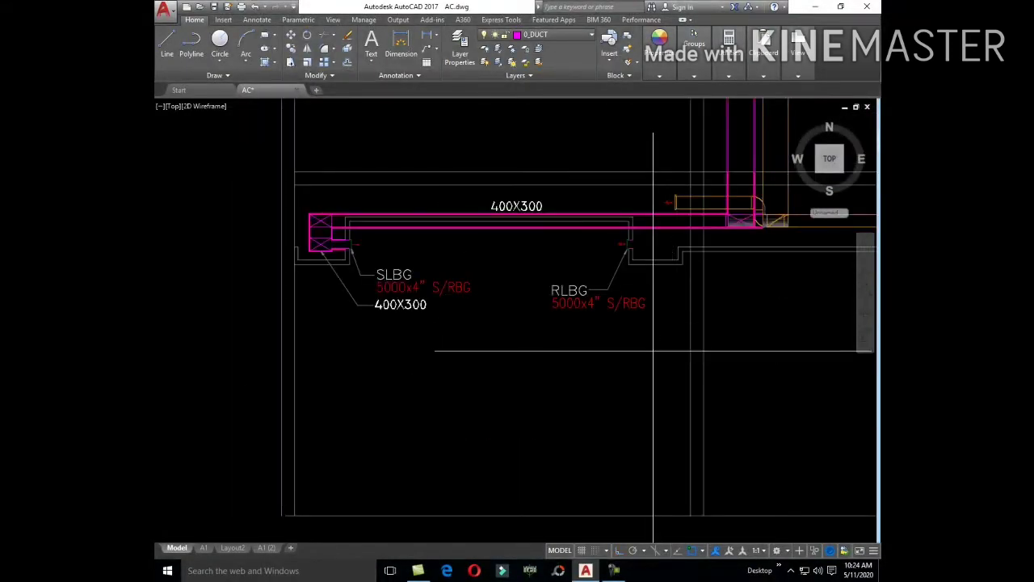
click(590, 349)
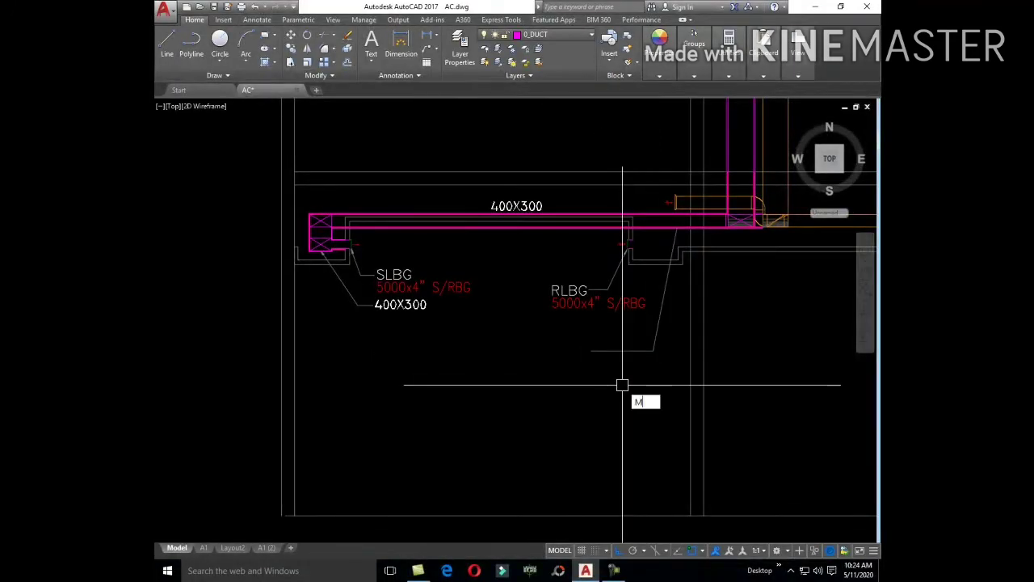
- Start copying the THERMAL INSULATION label from its end toward the new leader
scroll(619, 378, down, 5)
scroll(629, 339, up, 4)
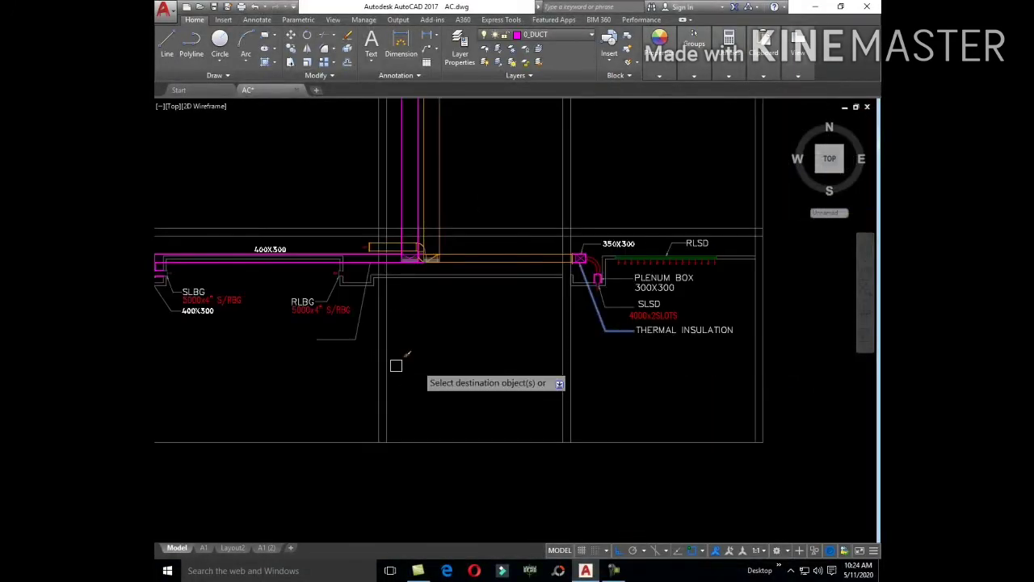
click(712, 346)
text(C)
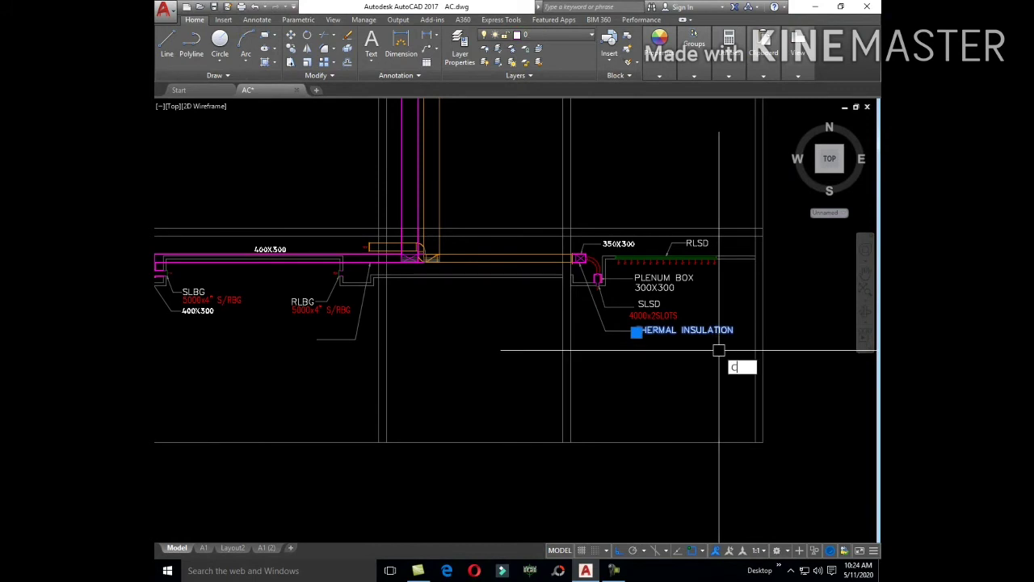
text(o)
key(Return)
scroll(728, 339, up, 6)
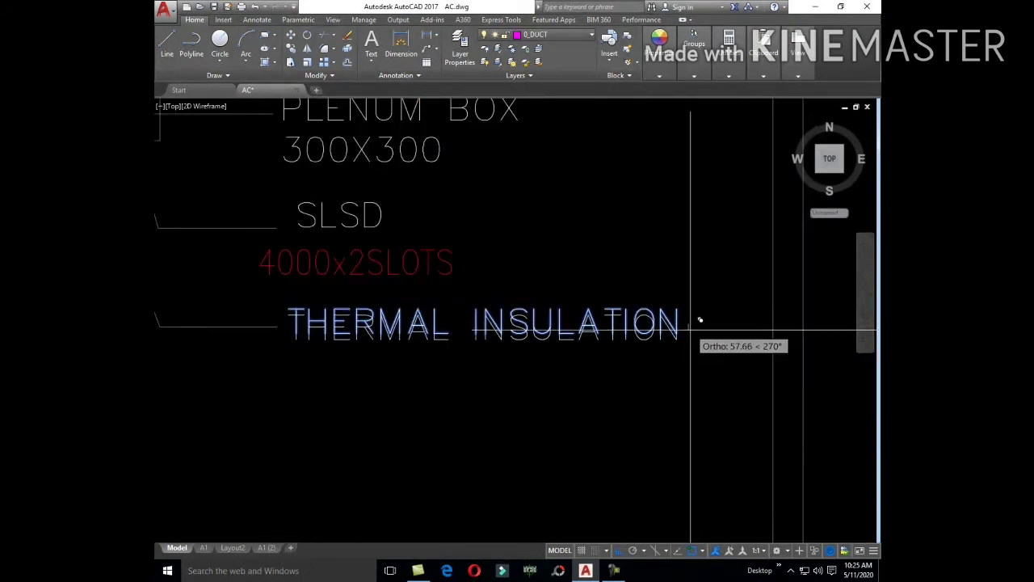
click(700, 320)
scroll(566, 348, down, 5)
scroll(542, 355, up, 2)
scroll(548, 295, up, 2)
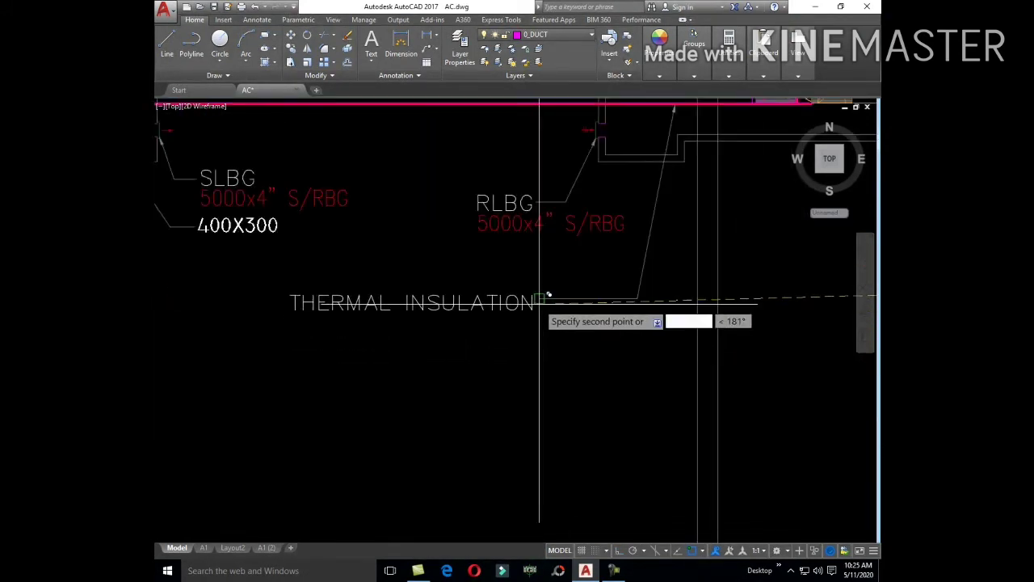
middle_drag(540, 297, 538, 377)
scroll(635, 377, up, 3)
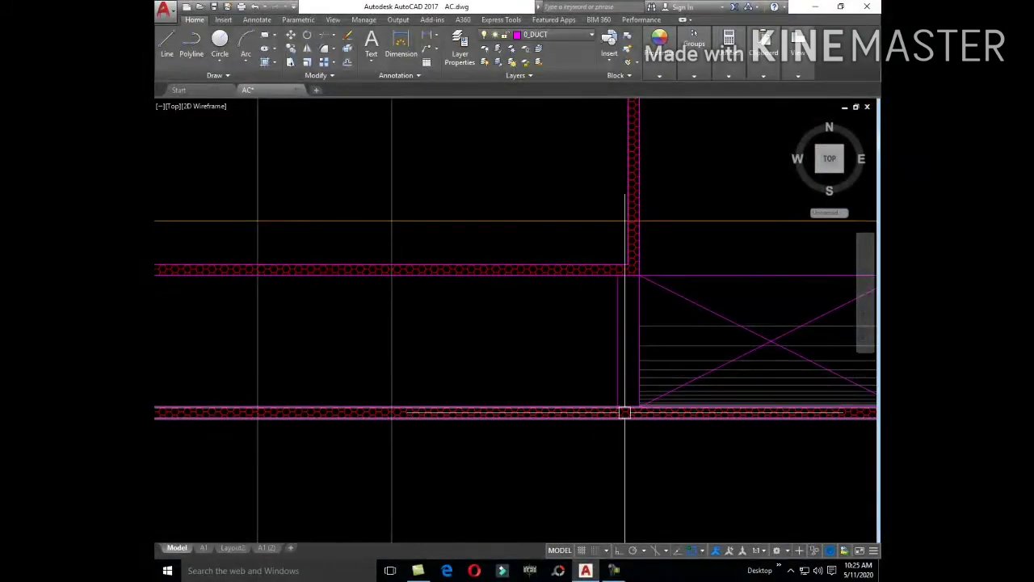
- Trim the wall lines above the duct, using all objects as cutting edges
scroll(624, 413, up, 6)
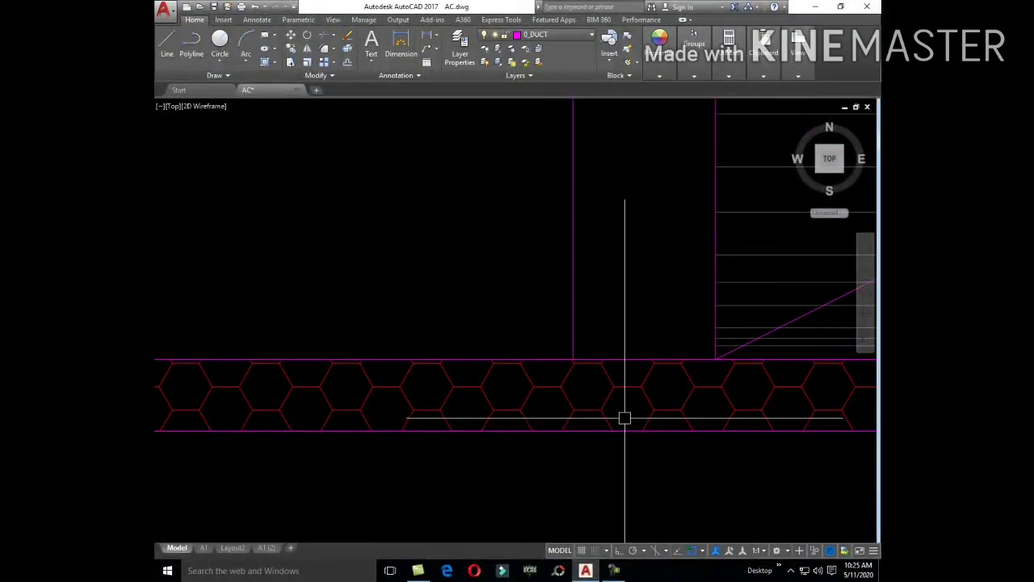
scroll(543, 349, down, 5)
middle_drag(543, 353, 575, 272)
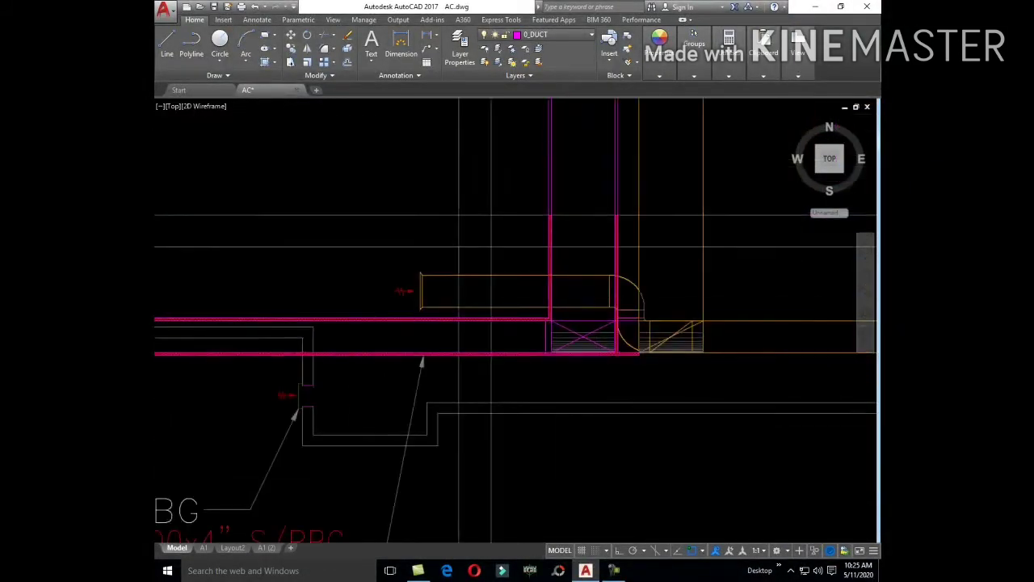
scroll(574, 297, up, 3)
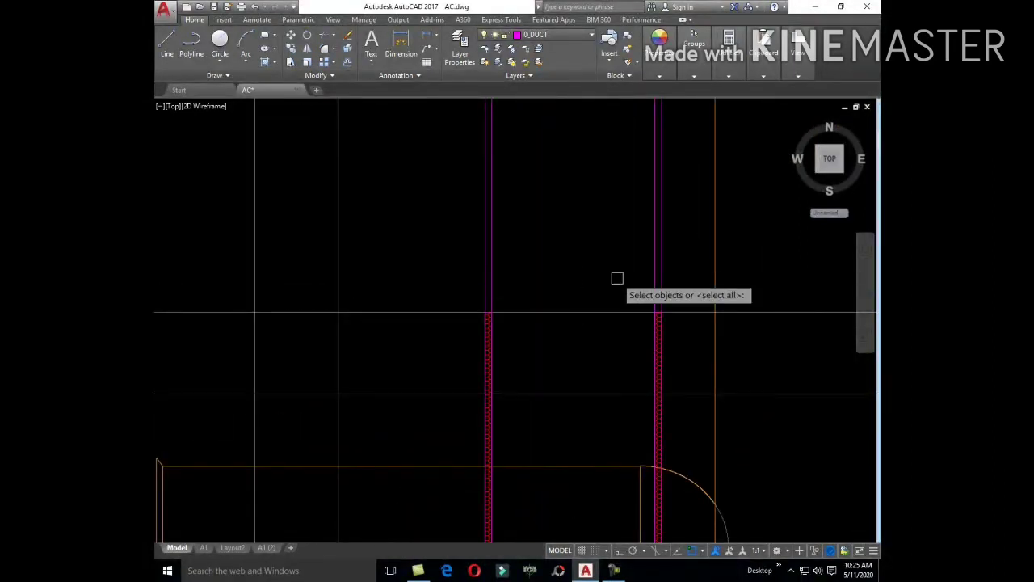
key(Return)
click(686, 293)
click(445, 224)
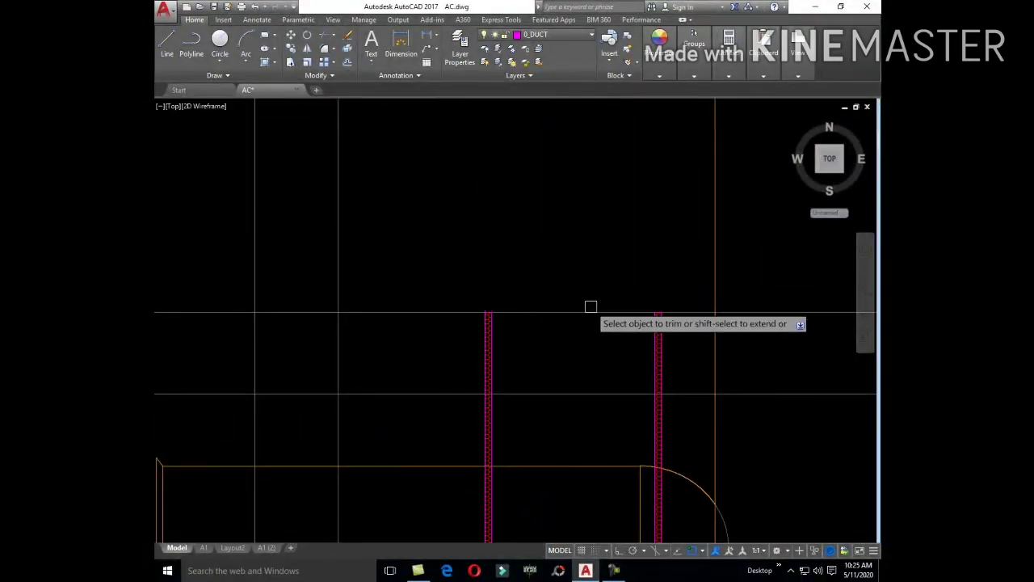
scroll(591, 307, down, 3)
click(581, 232)
click(573, 246)
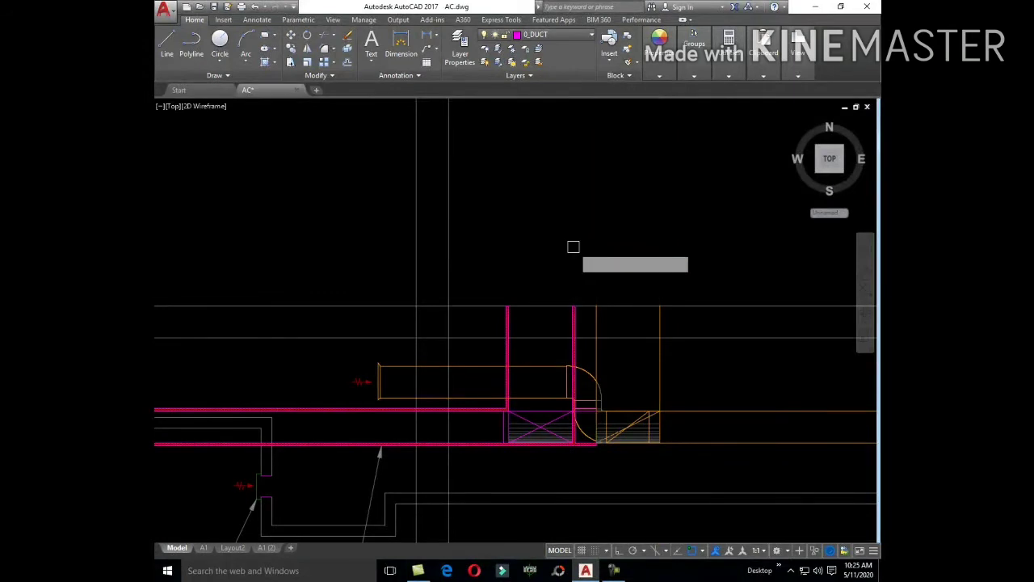
- Trim the crossing lines at the duct junction and the line near the duct's left end
scroll(621, 258, down, 3)
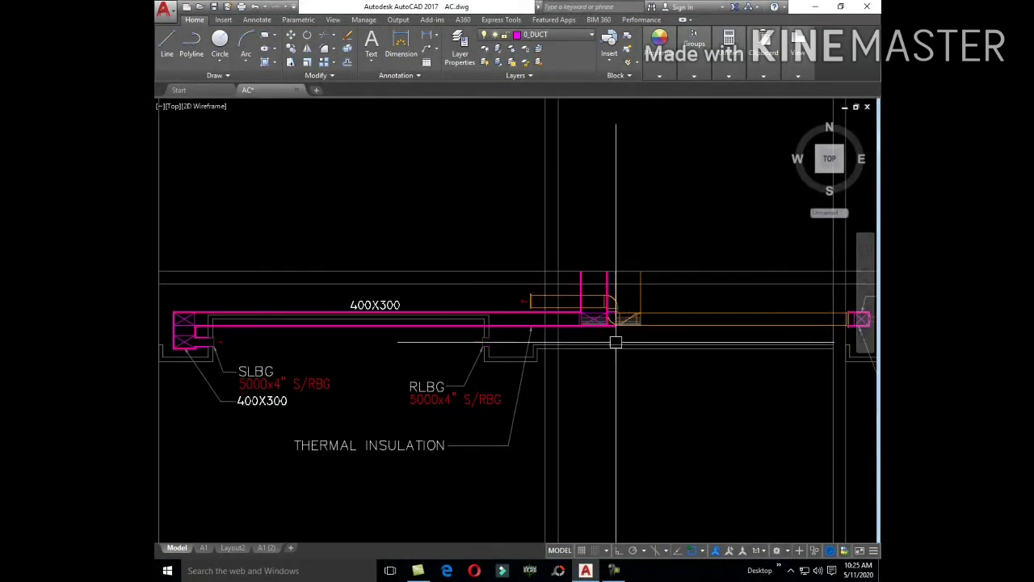
scroll(546, 358, down, 3)
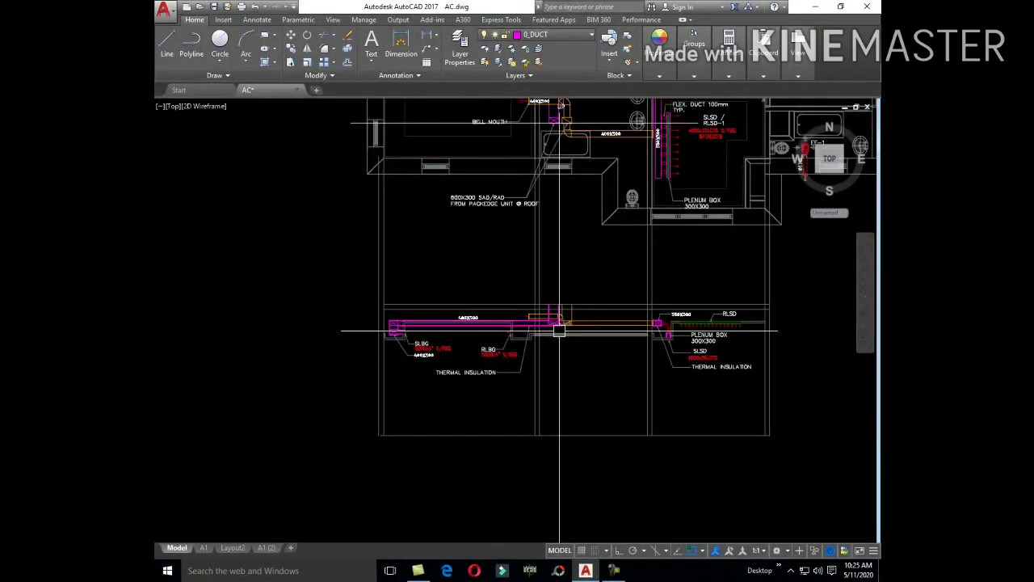
scroll(559, 330, up, 4)
key(Return)
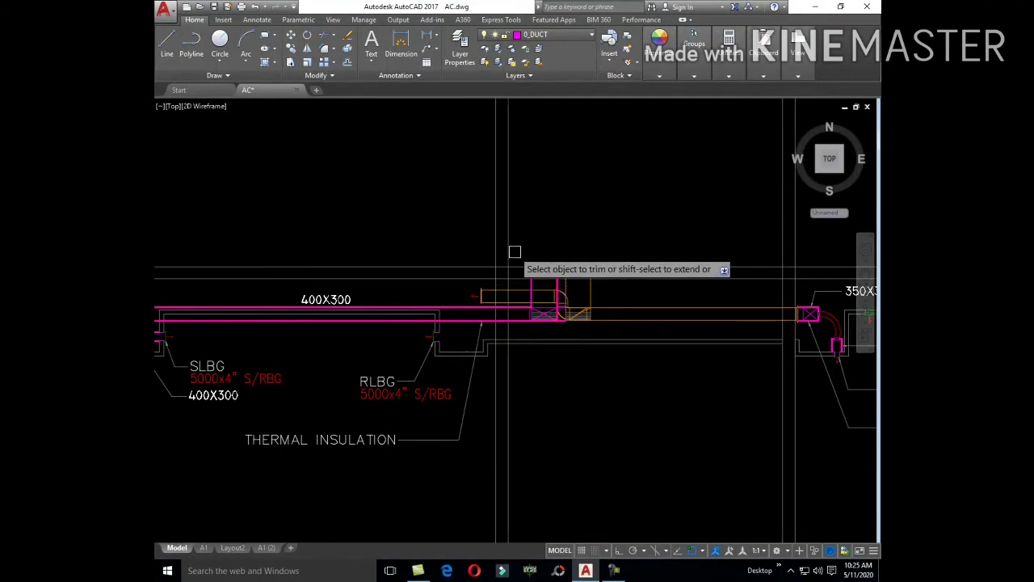
click(497, 239)
scroll(525, 267, down, 2)
scroll(501, 275, down, 2)
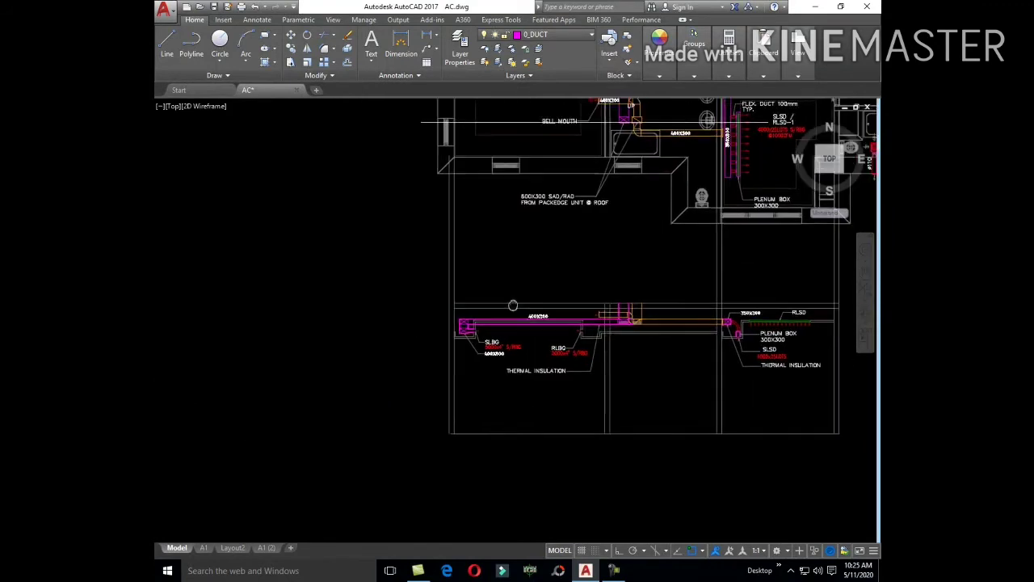
scroll(454, 285, up, 5)
click(449, 317)
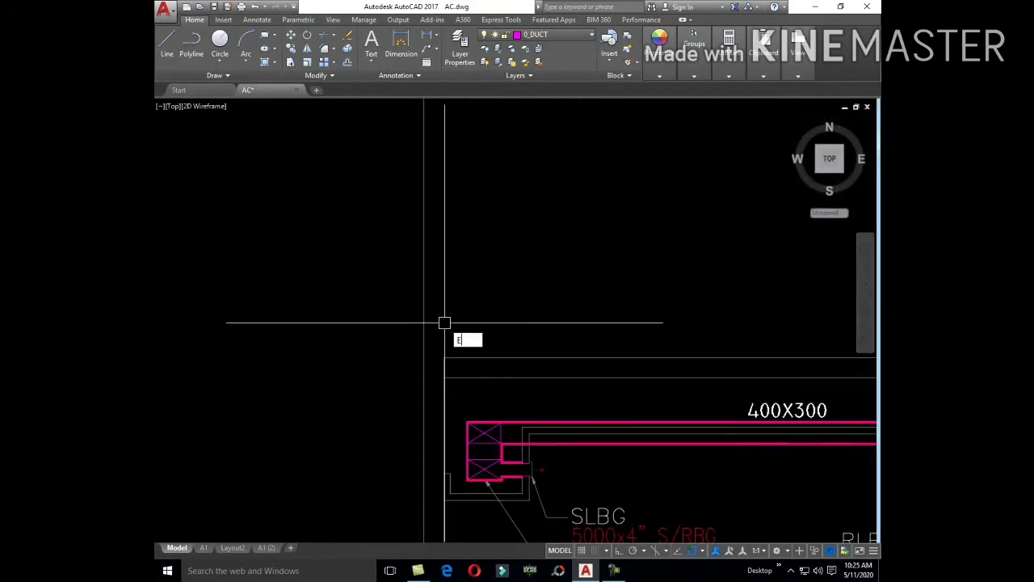
key(Return)
- Restart trimming and begin a crossing window around the whole duct section drawing
key(Escape)
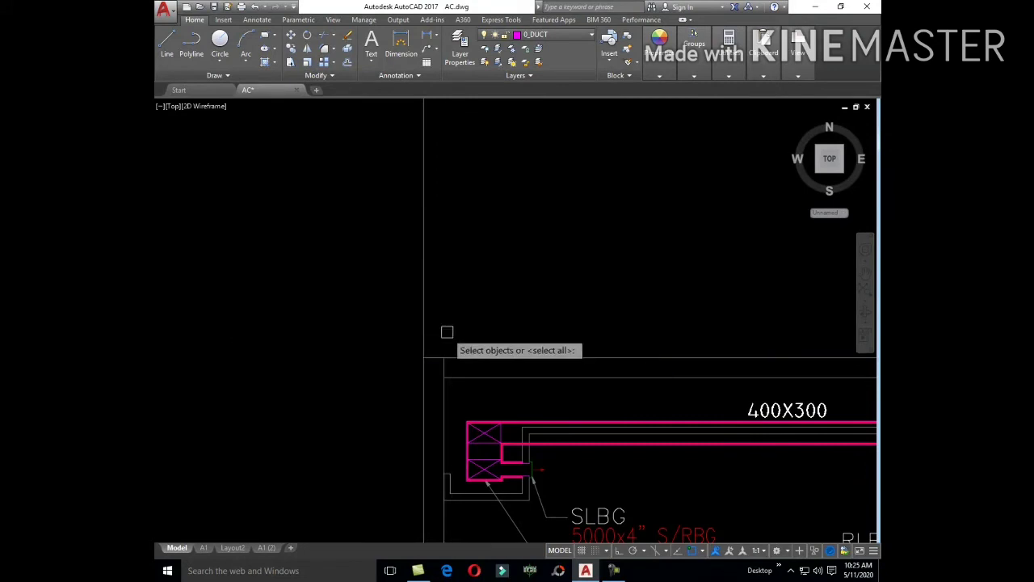
key(Return)
scroll(718, 369, down, 3)
scroll(512, 370, up, 5)
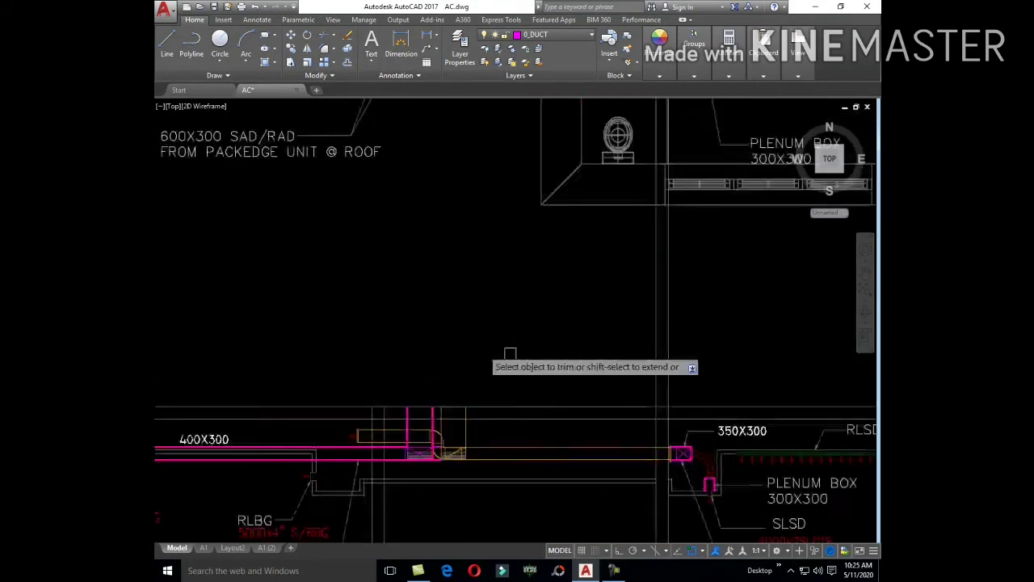
click(703, 384)
middle_drag(615, 324, 420, 333)
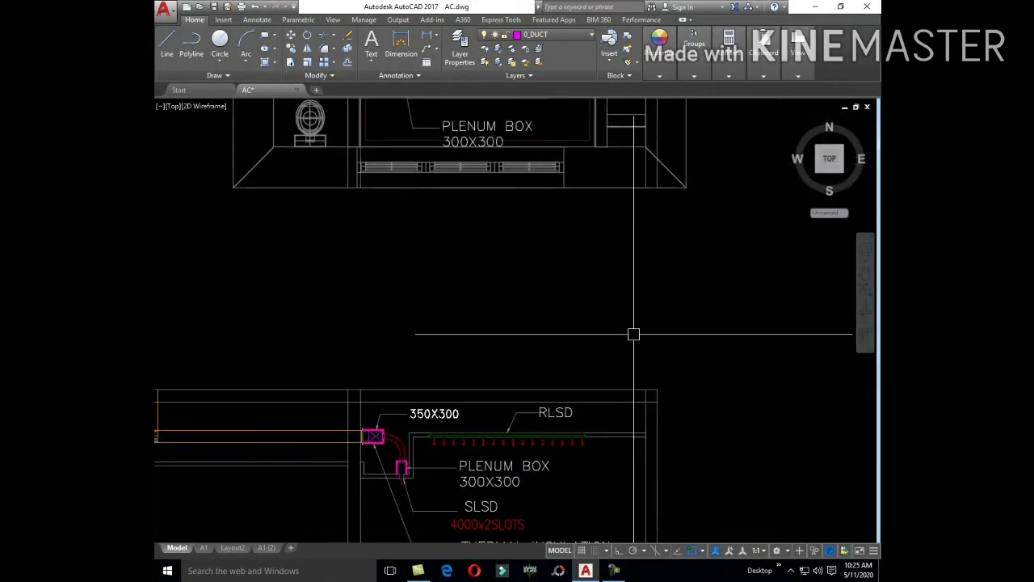
scroll(699, 369, down, 5)
scroll(387, 299, up, 2)
- Move the selected duct section drawing to its new position
click(387, 299)
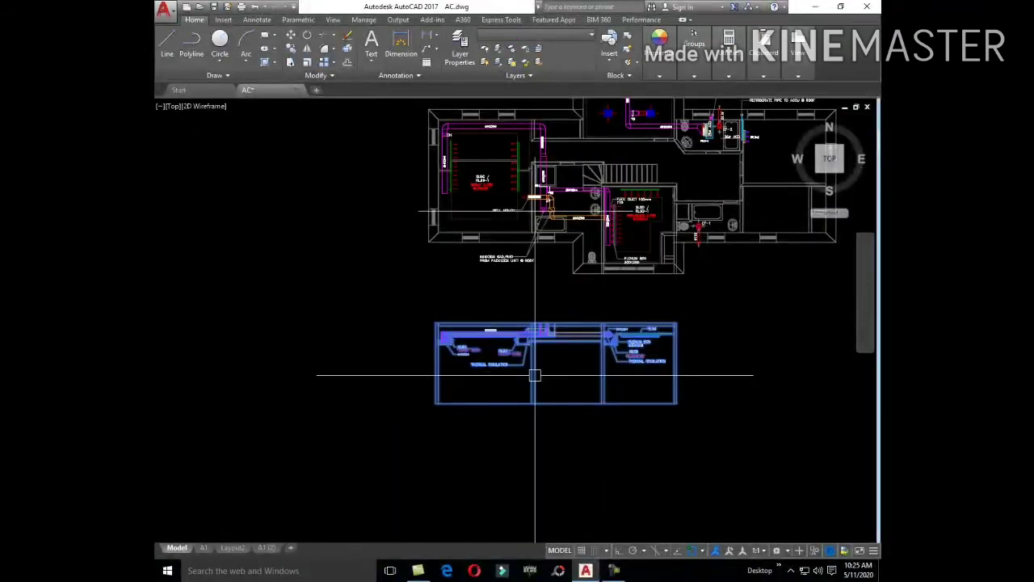
text(M)
key(Return)
scroll(534, 375, up, 4)
click(561, 351)
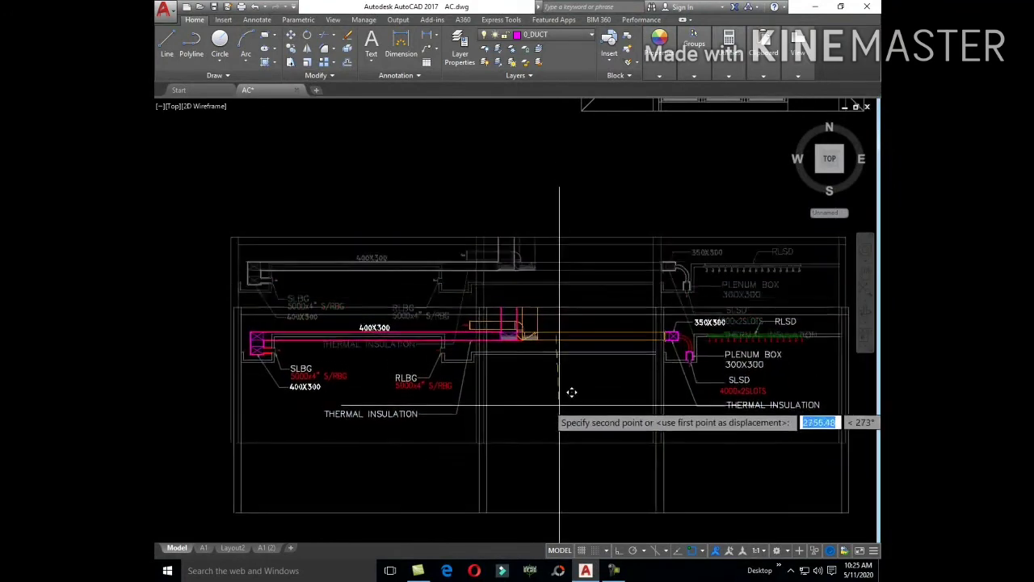
click(572, 395)
middle_drag(538, 208, 561, 282)
- Draw a square rectangle above the 400X300 duct
key(Return)
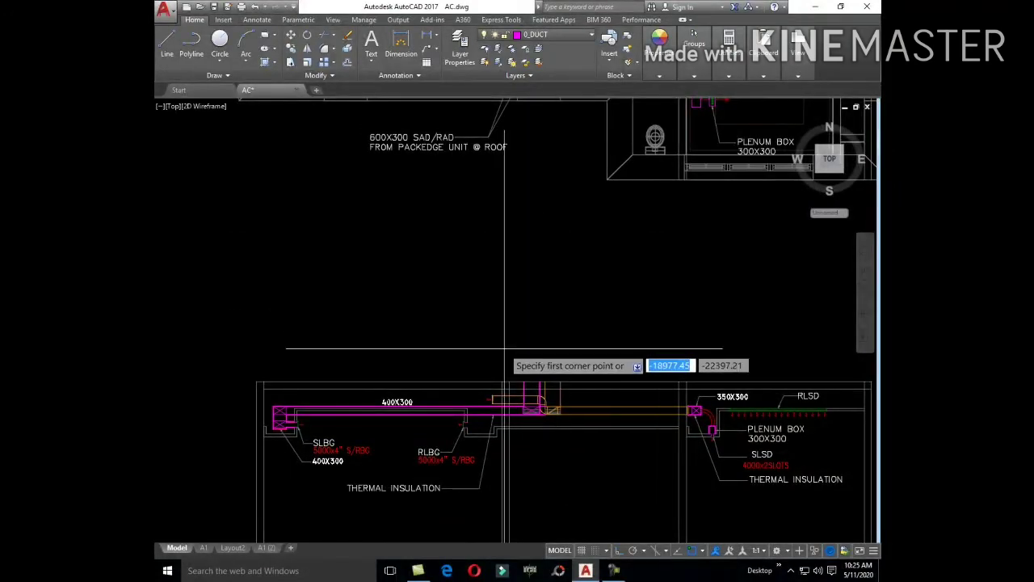
scroll(505, 339, up, 2)
scroll(510, 243, up, 3)
click(518, 187)
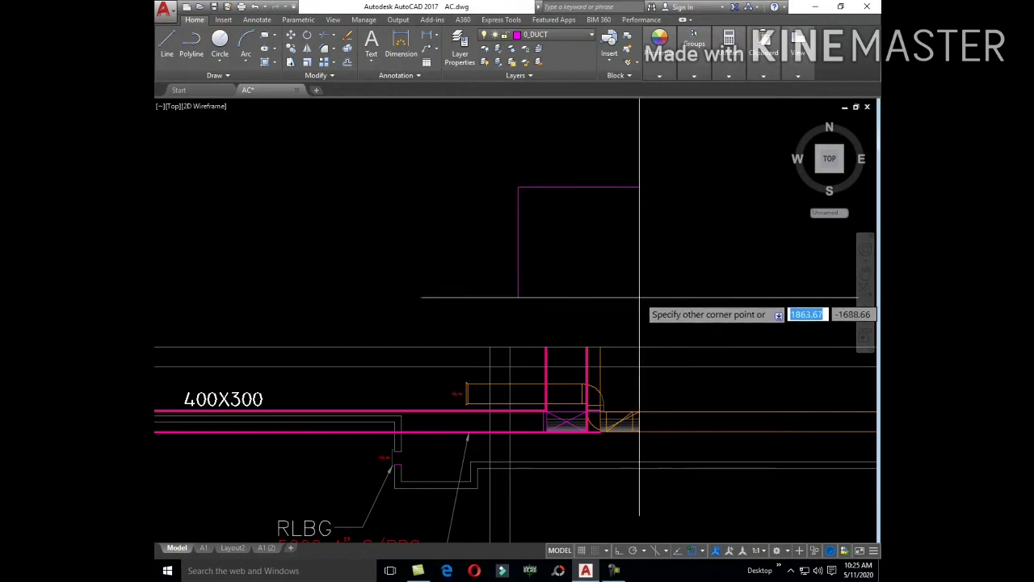
click(648, 308)
- Move the square by its bottom midpoint onto the top of the vertical duct riser
click(609, 308)
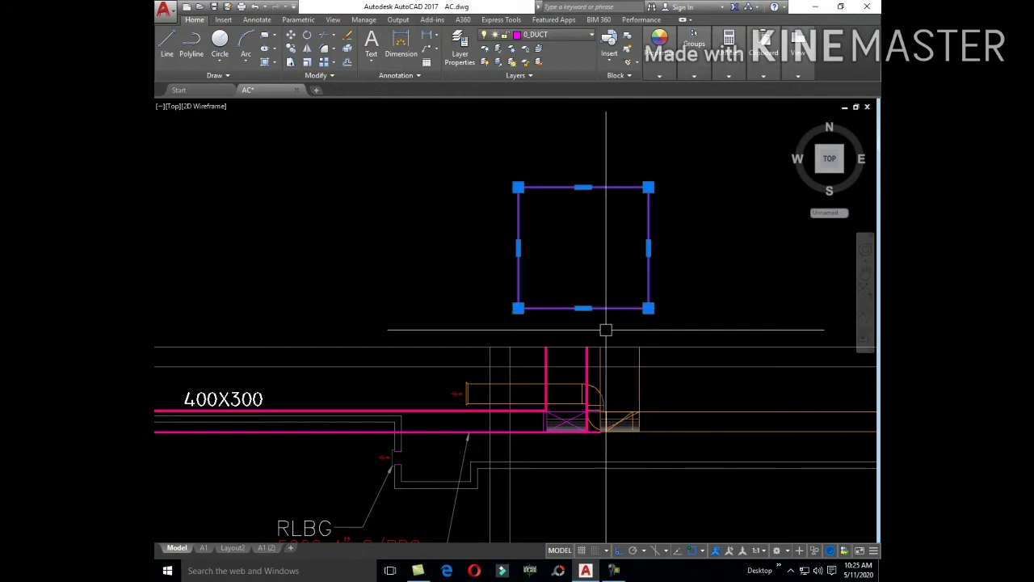
text(m)
key(Return)
scroll(583, 308, up, 4)
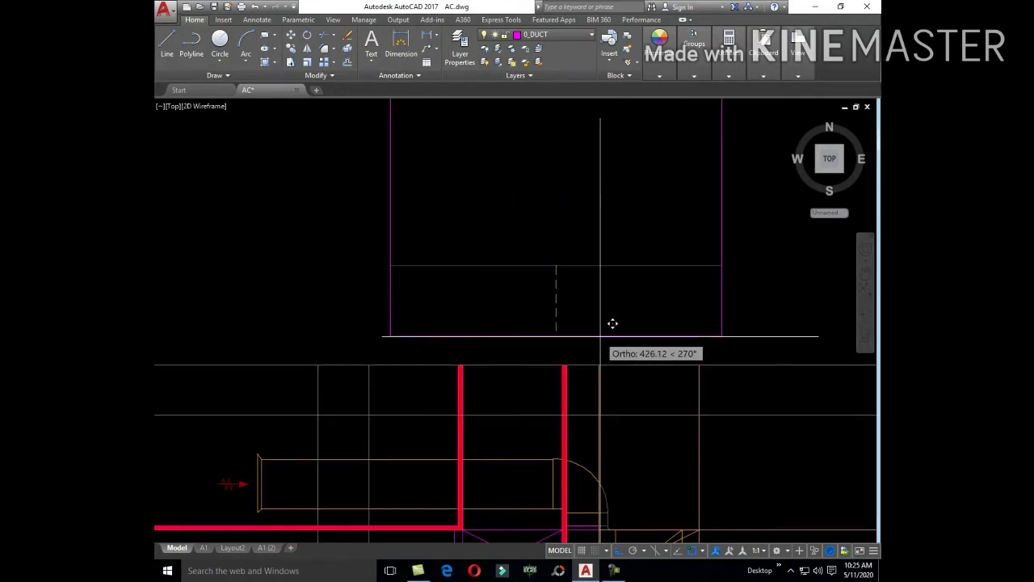
click(598, 351)
click(595, 353)
scroll(576, 304, down, 4)
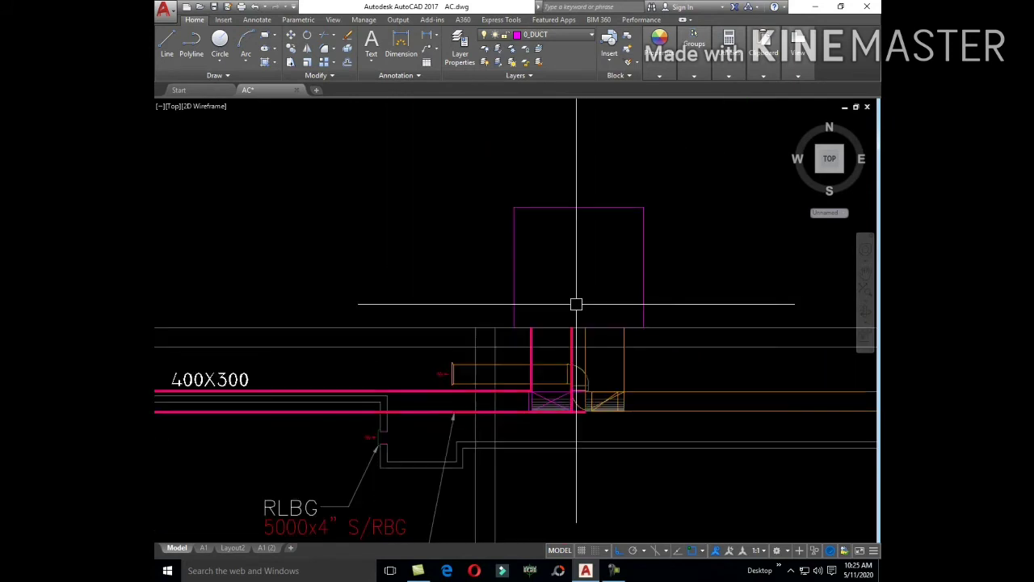
- Start an offset of the square plenum box outline
text(o)
key(Return)
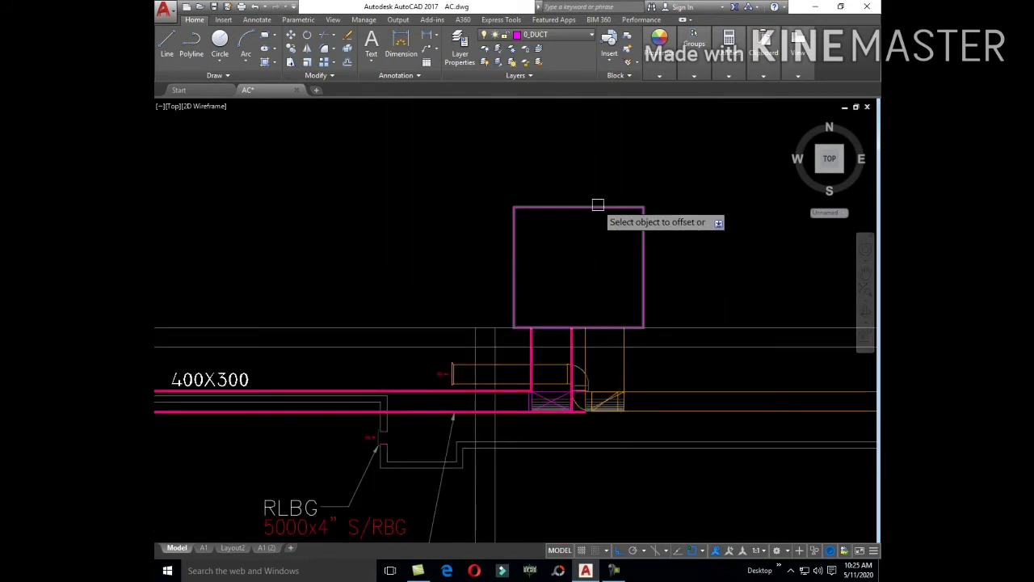
click(610, 329)
text(M)
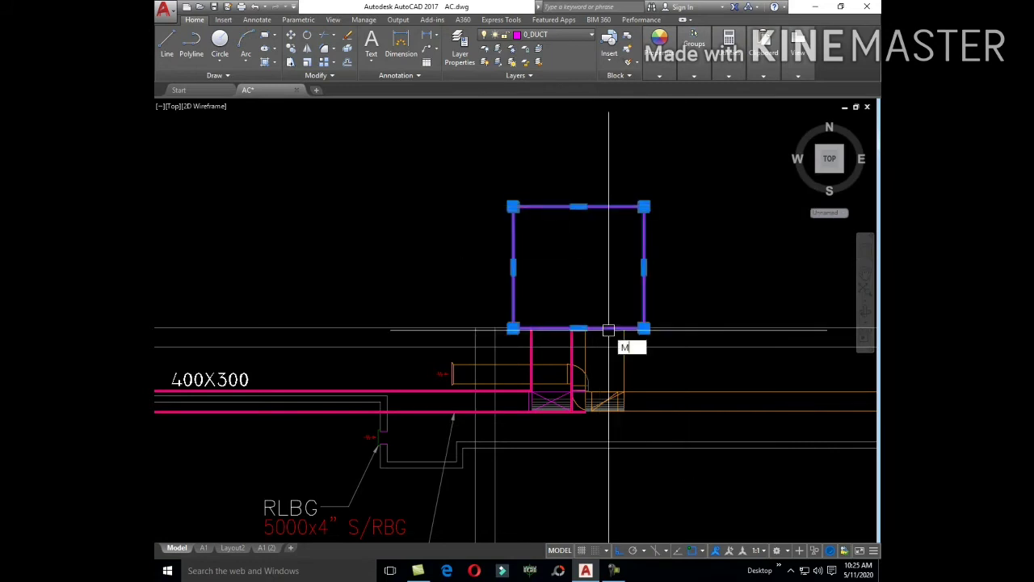
- Shift the offset plenum box to a new spot
key(Return)
scroll(609, 329, up, 5)
click(638, 281)
click(661, 322)
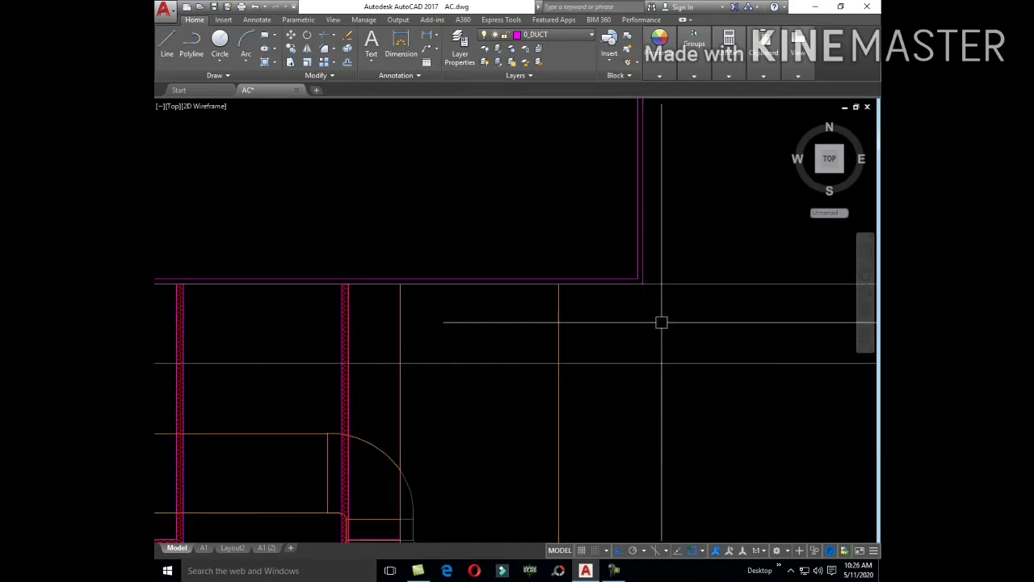
scroll(664, 331, down, 4)
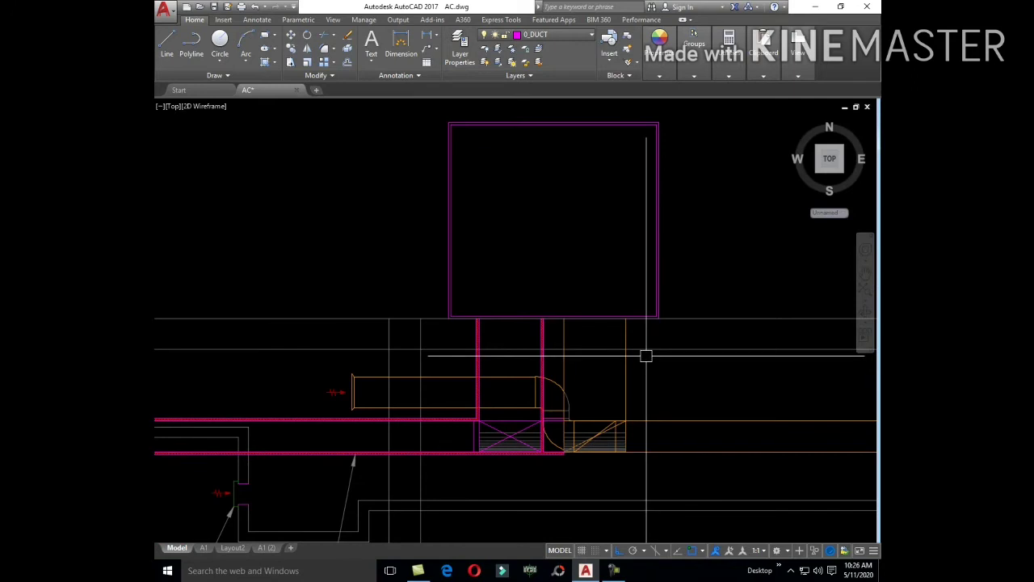
- Window-select the plenum box and raise it straight up
click(646, 356)
click(597, 203)
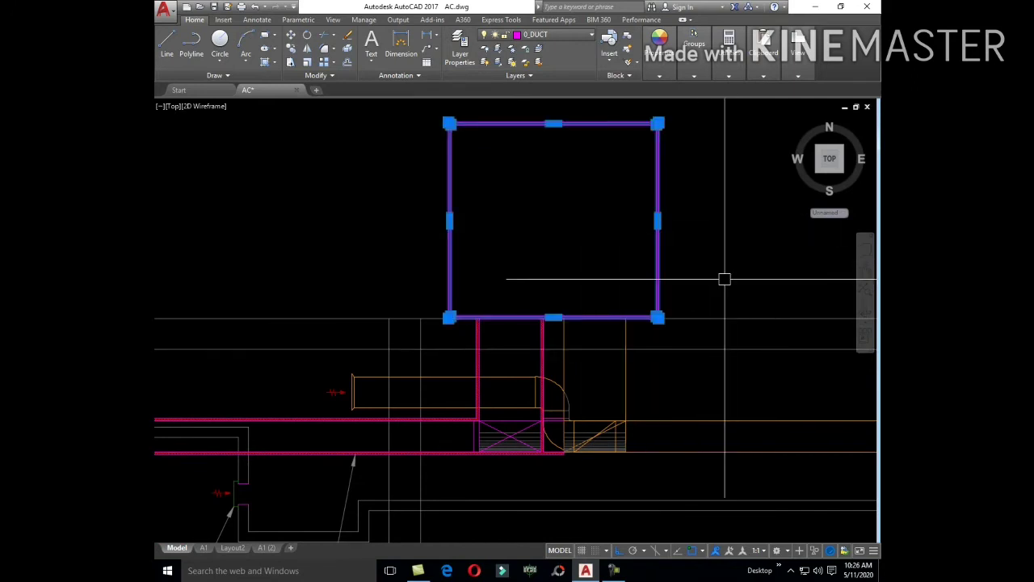
text(M)
key(Return)
scroll(689, 299, up, 2)
click(678, 308)
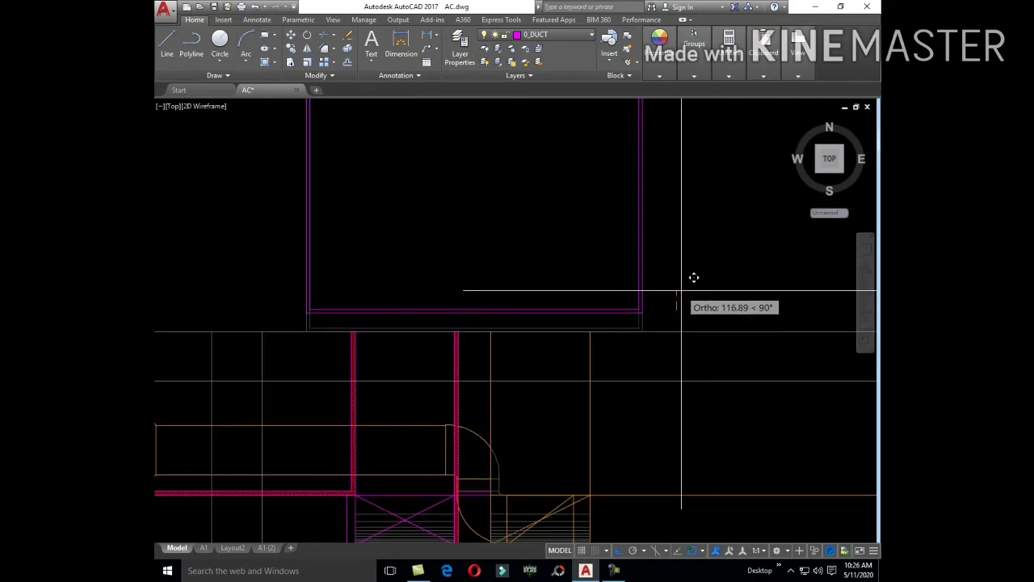
click(692, 278)
text(REC)
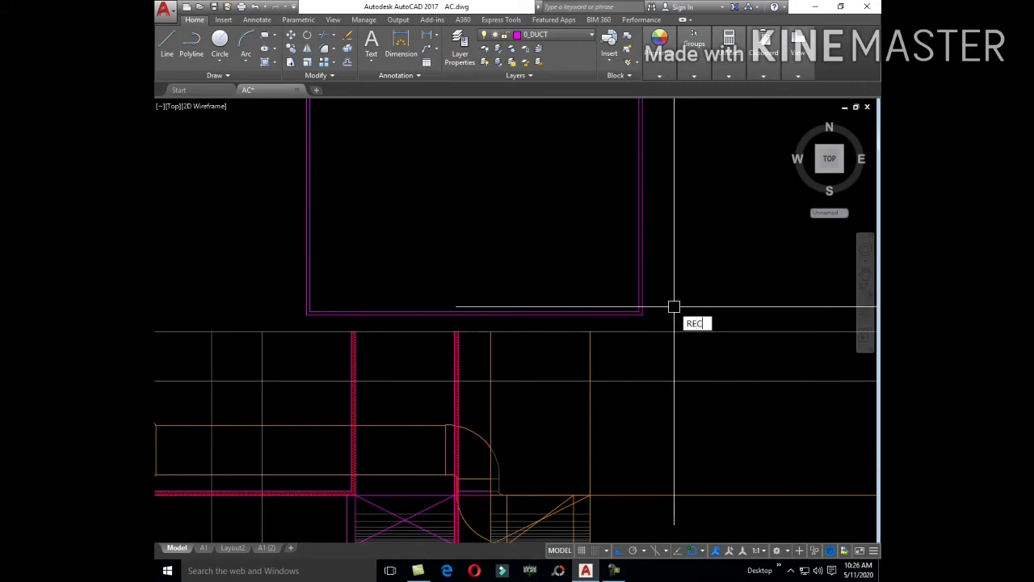
- Draw a thin flat base-strip rectangle beneath the box
key(Return)
scroll(316, 289, up, 4)
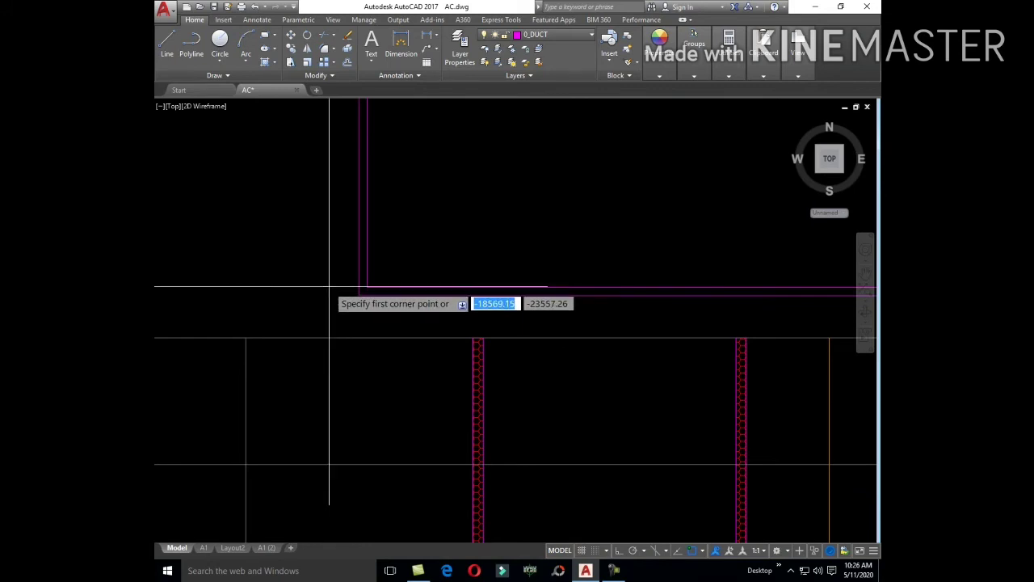
click(378, 331)
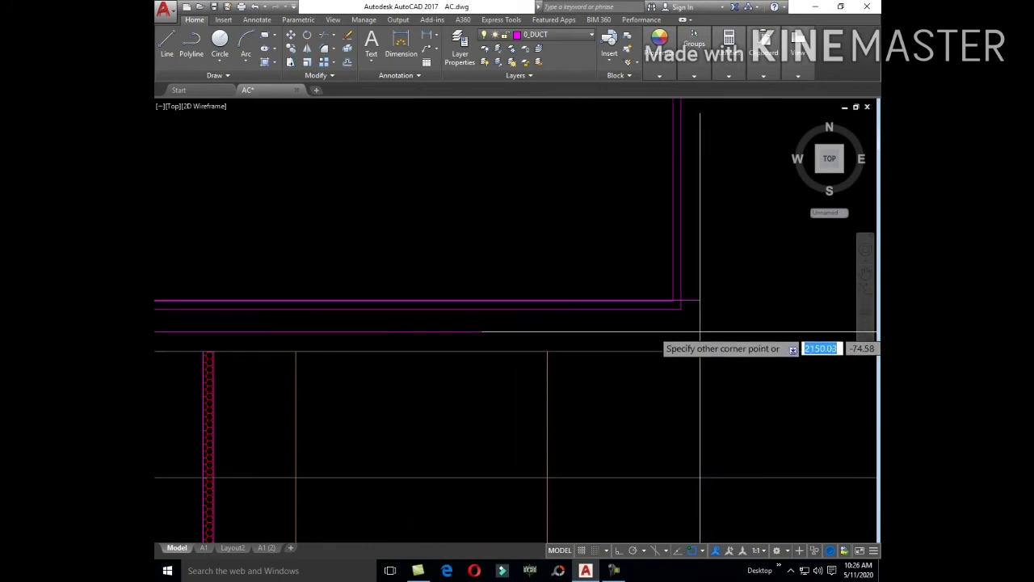
scroll(727, 339, down, 3)
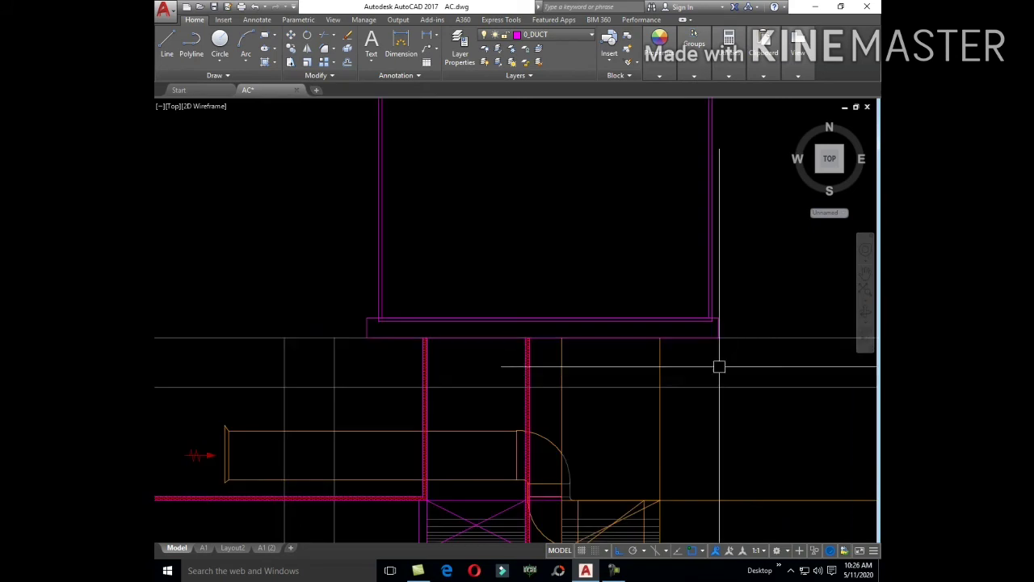
click(720, 355)
scroll(565, 307, up, 4)
- Window-select the plenum box and set it down onto the base strip
click(480, 202)
scroll(635, 339, up, 2)
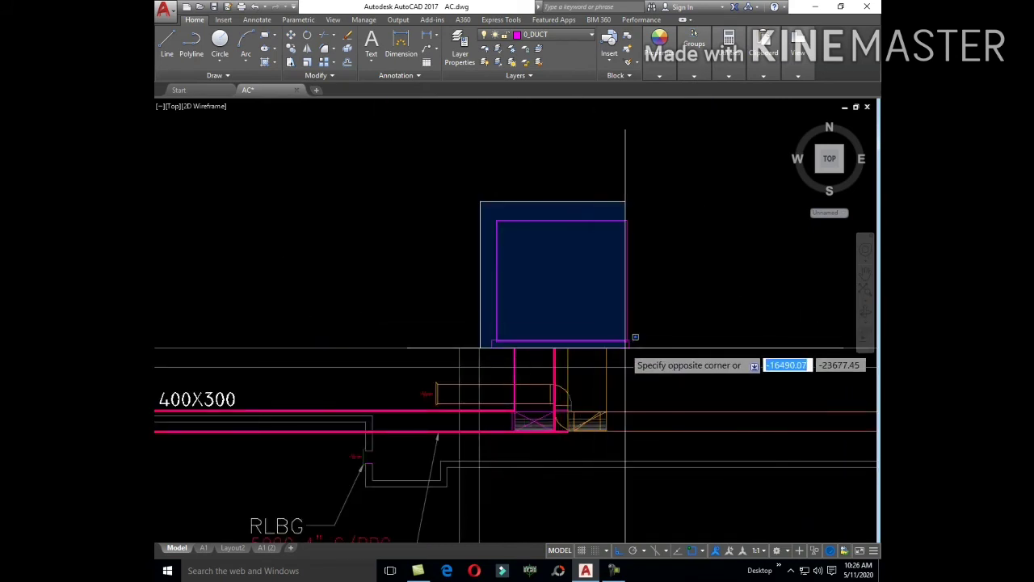
scroll(635, 338, up, 2)
click(640, 343)
text(M)
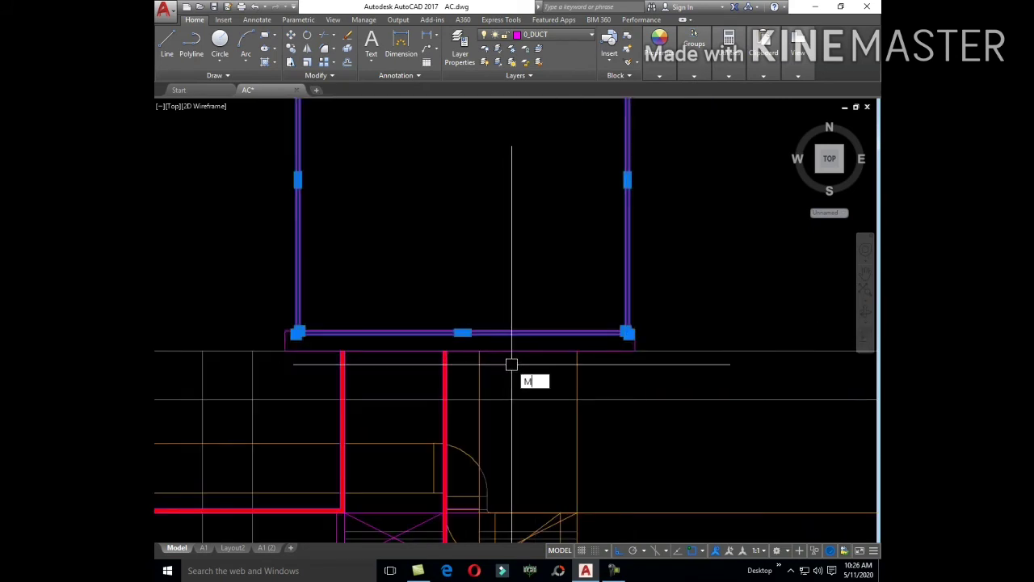
key(Return)
scroll(614, 347, up, 3)
click(594, 345)
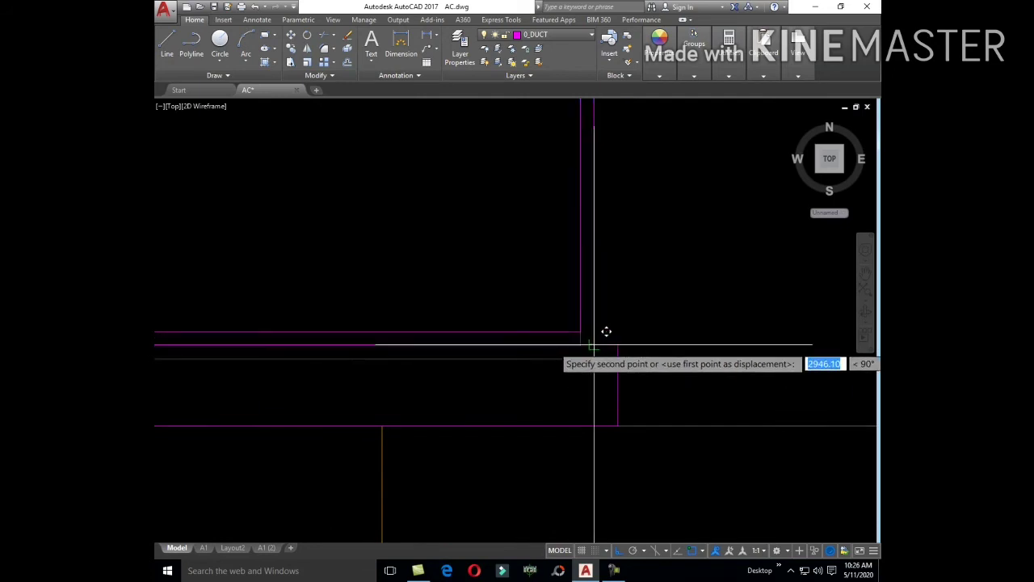
click(594, 345)
scroll(633, 342, down, 3)
scroll(612, 383, down, 2)
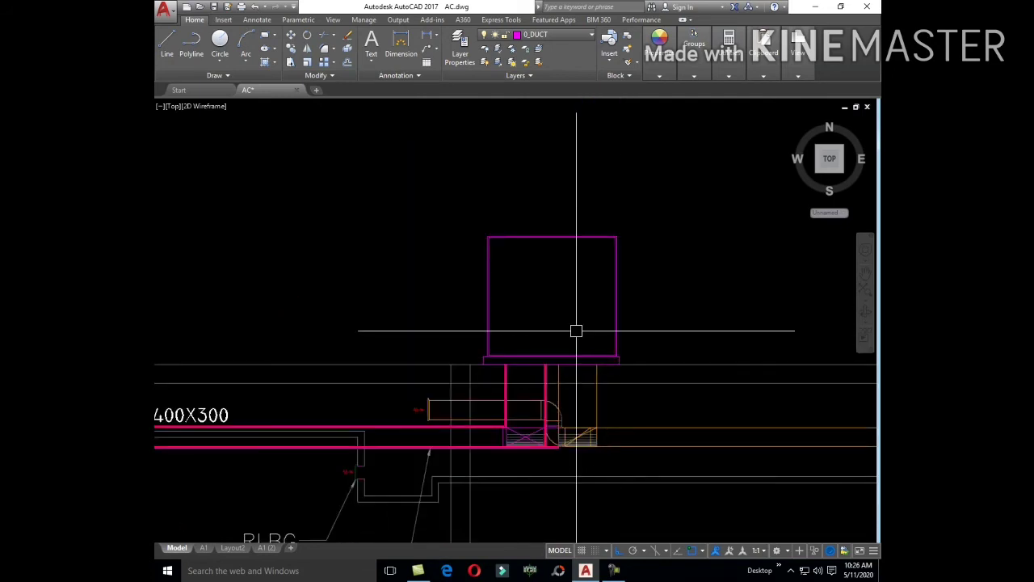
- Draw a small rectangle above the 600X300 ducts
text(l)
key(Return)
scroll(581, 335, down, 2)
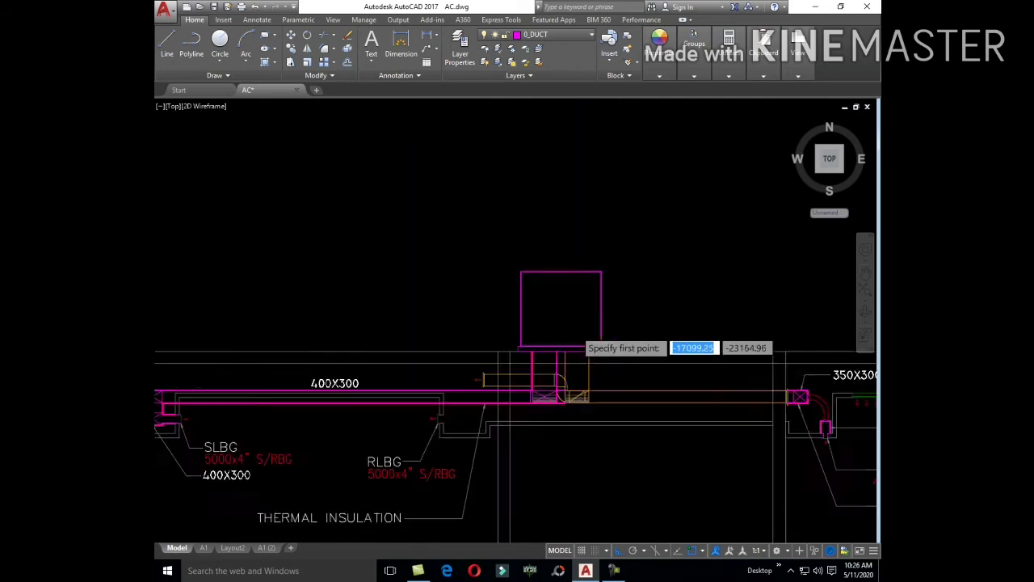
scroll(598, 327, down, 3)
scroll(619, 323, up, 2)
scroll(606, 319, down, 2)
scroll(602, 267, up, 3)
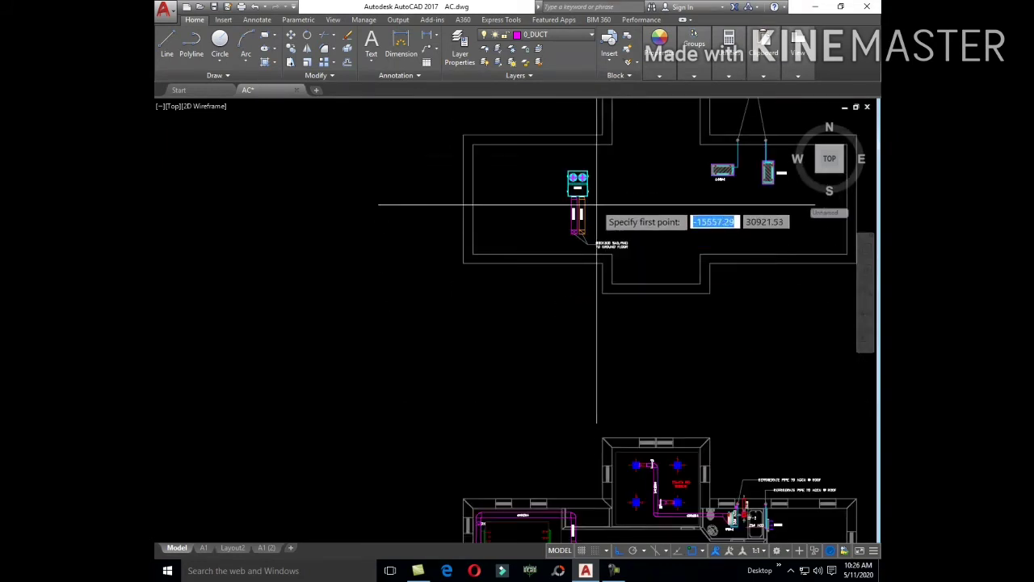
scroll(596, 212, up, 3)
scroll(490, 222, up, 2)
key(Escape)
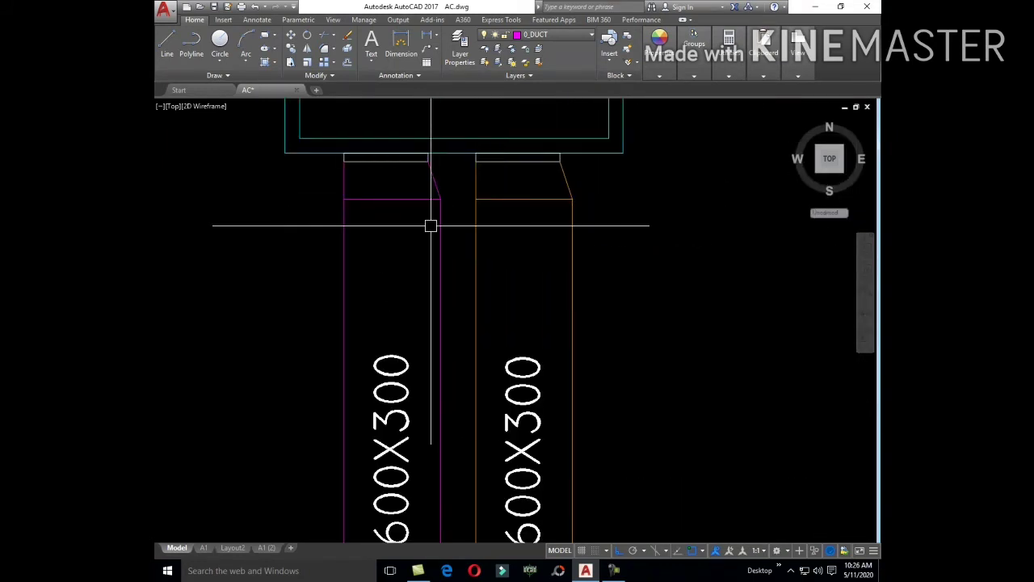
text(REC)
key(Return)
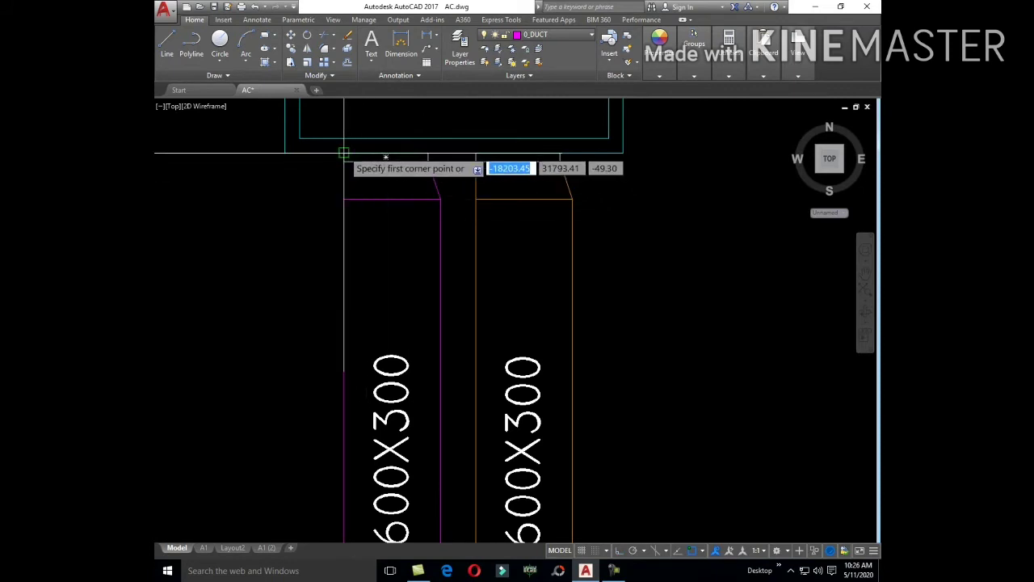
click(476, 153)
click(428, 161)
key(Escape)
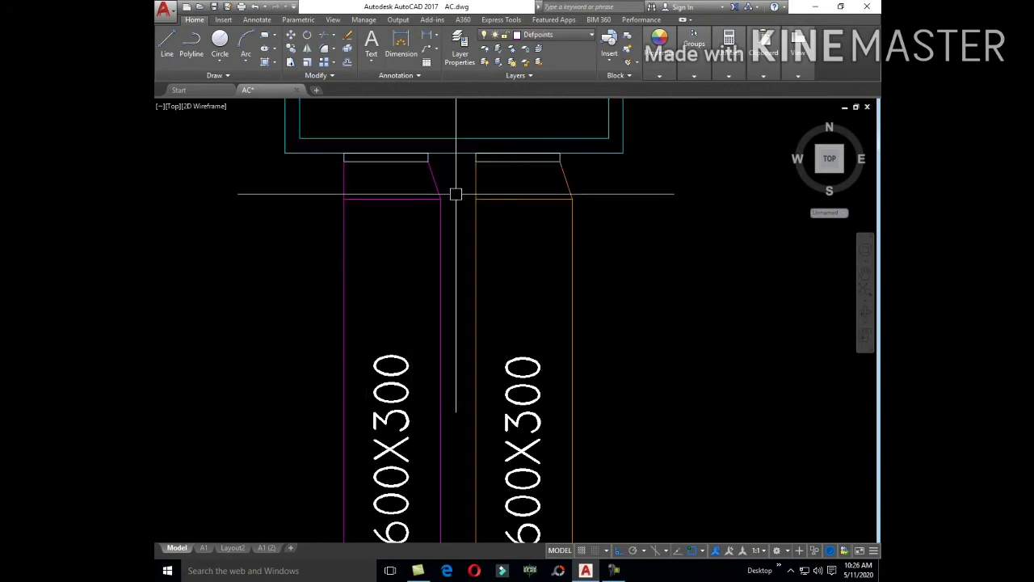
text(REC)
- Start the magenta box rectangle with its first corner at the supply duct
key(Return)
scroll(459, 192, up, 3)
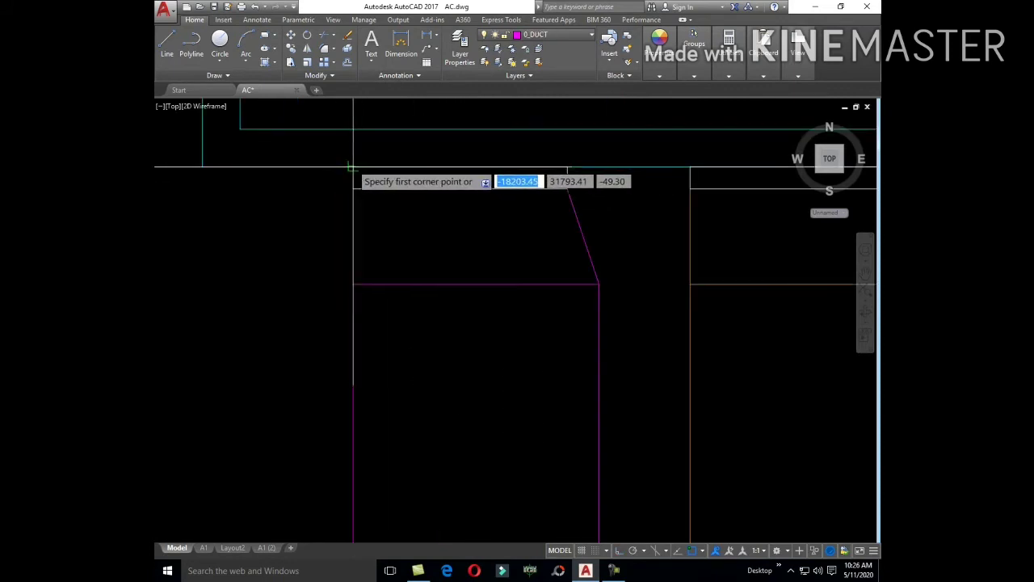
click(353, 167)
scroll(568, 188, down, 2)
scroll(509, 180, down, 1)
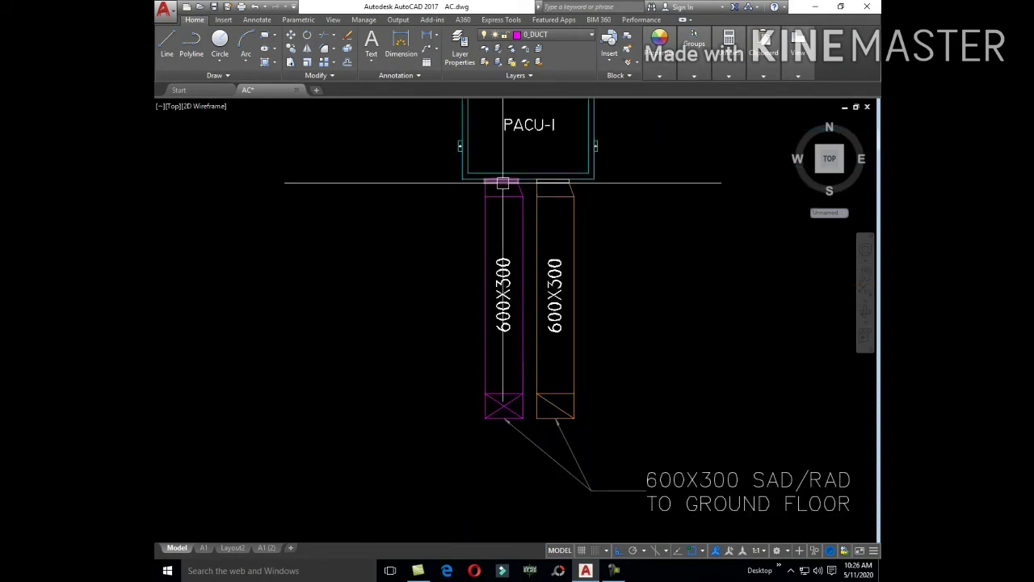
scroll(517, 162, down, 3)
scroll(528, 242, up, 4)
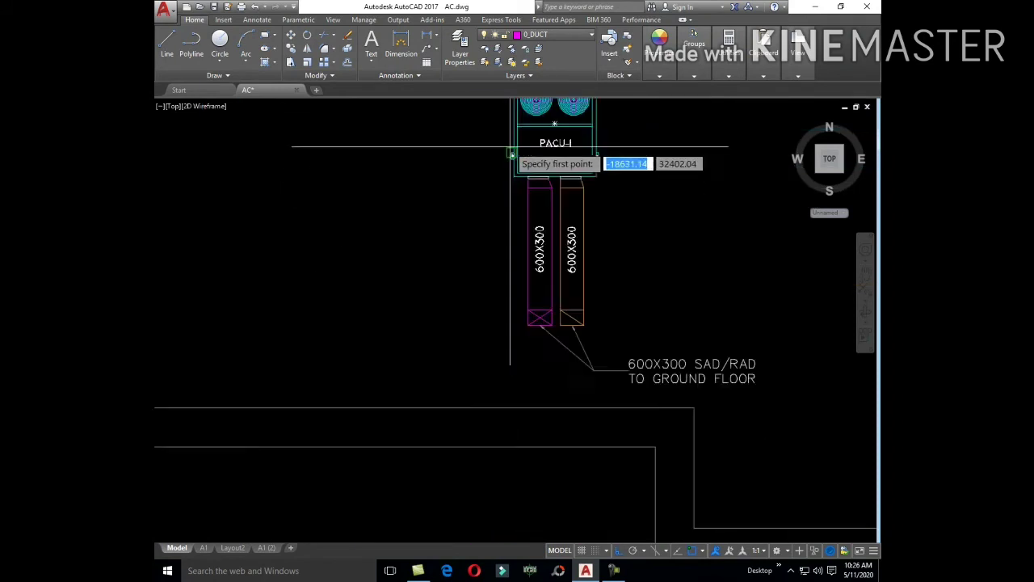
scroll(533, 235, up, 2)
- Run a vertical line from the rooftop supply duct down to the lower floor-plan duct
click(514, 181)
scroll(553, 238, down, 3)
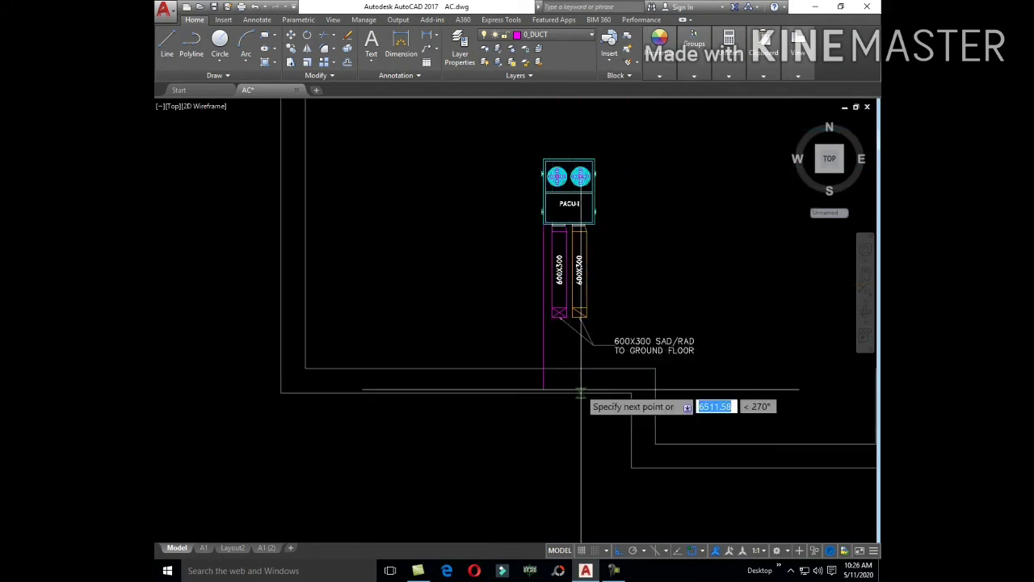
middle_drag(582, 392, 570, 189)
scroll(614, 210, up, 2)
scroll(596, 195, up, 1)
scroll(596, 195, down, 1)
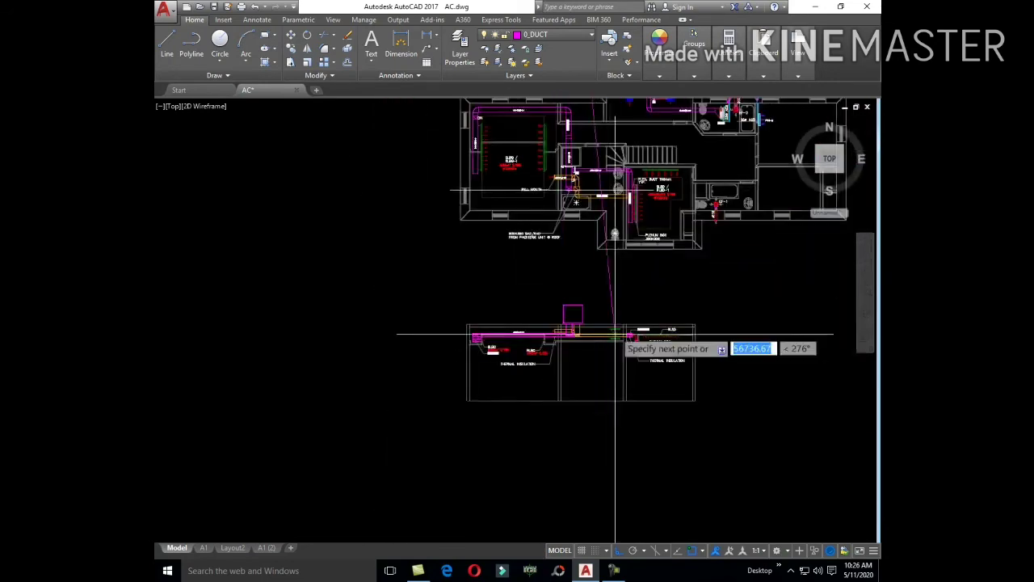
scroll(611, 340, up, 4)
scroll(534, 420, down, 5)
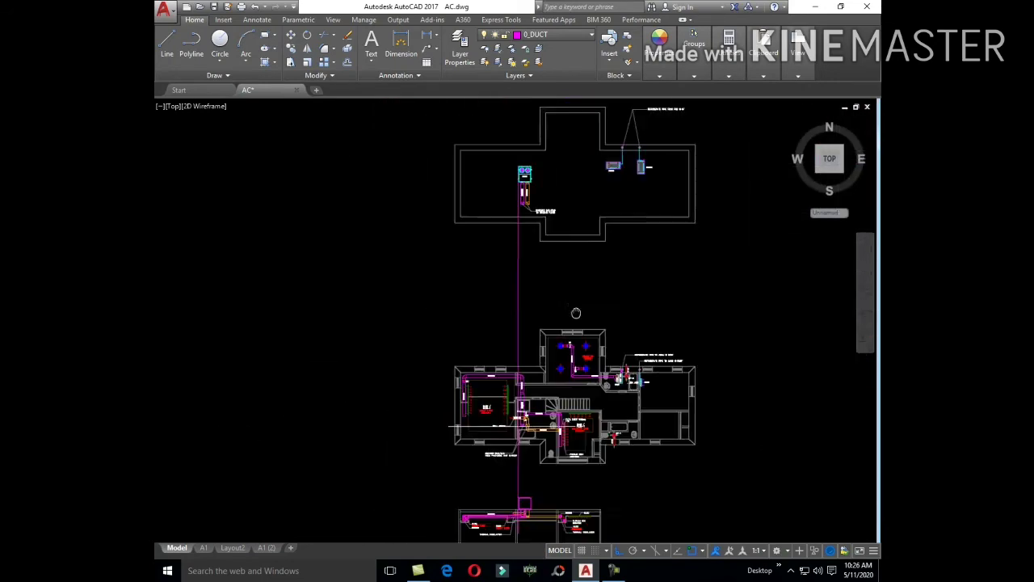
scroll(566, 247, up, 4)
scroll(462, 219, up, 2)
scroll(463, 219, down, 4)
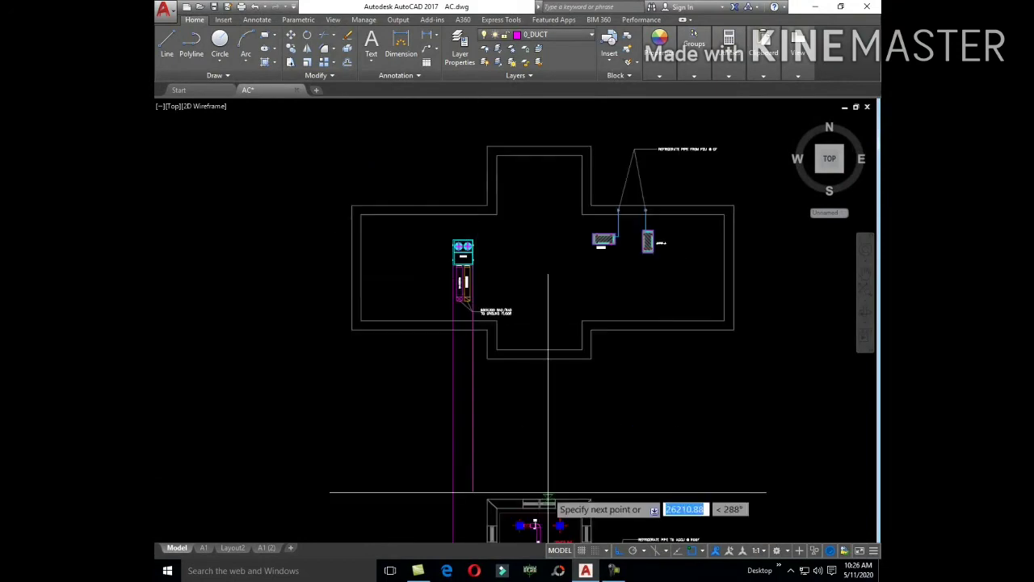
scroll(566, 485, up, 2)
scroll(572, 307, up, 2)
scroll(547, 317, up, 2)
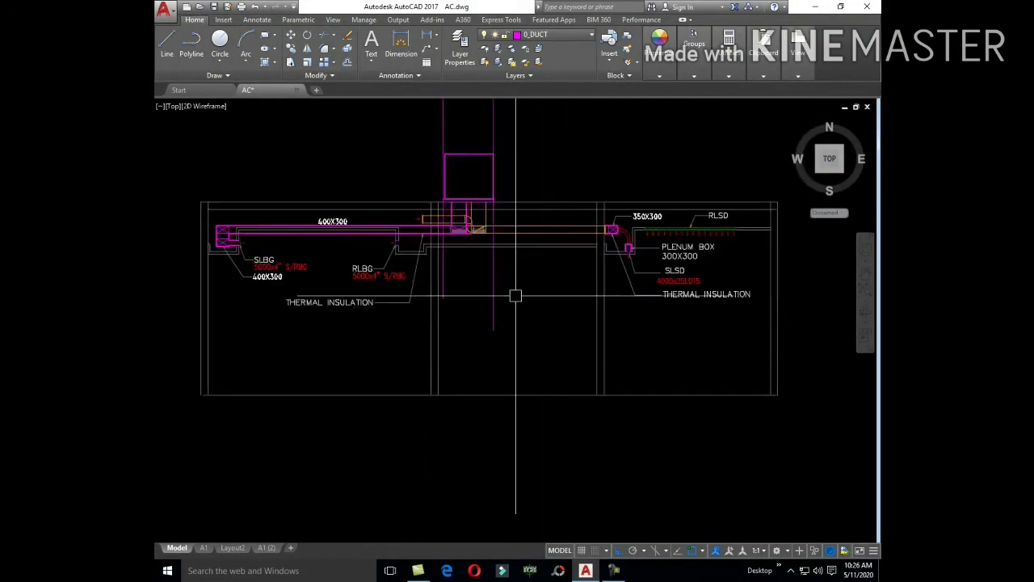
scroll(466, 219, up, 4)
scroll(495, 303, down, 2)
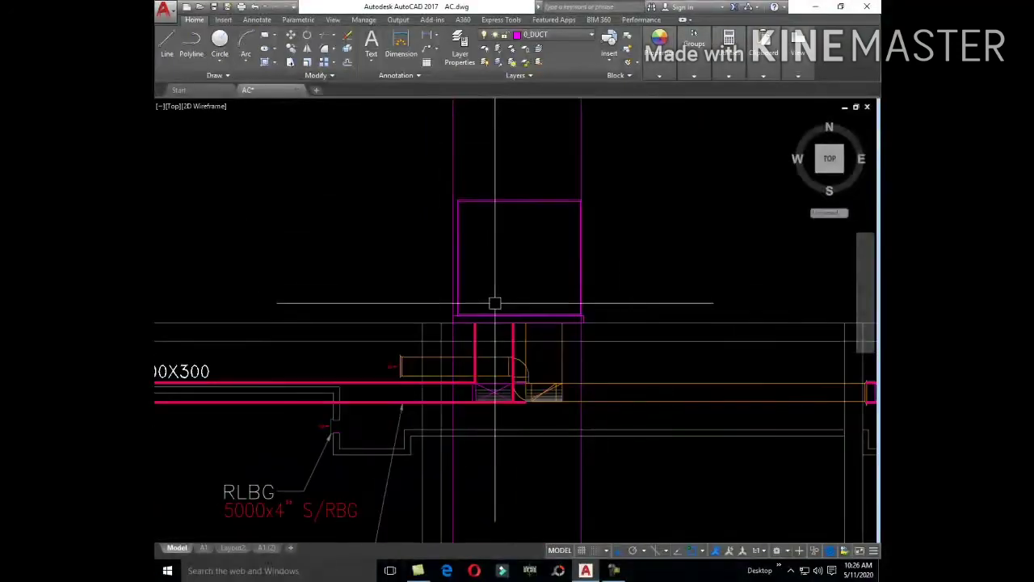
- Window-select the magenta box and start moving it with M
click(411, 190)
click(628, 307)
scroll(571, 320, up, 3)
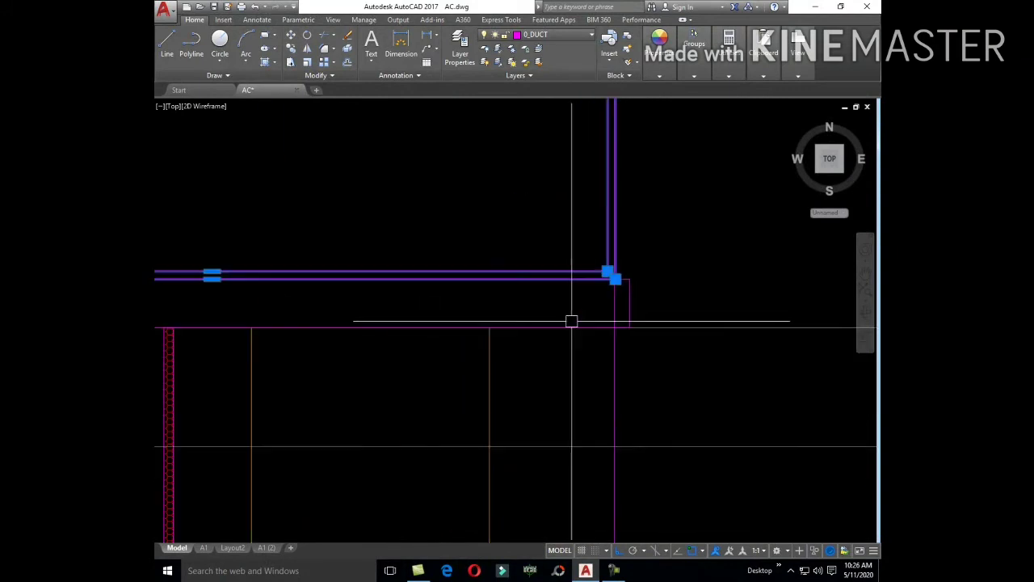
text(m)
key(Return)
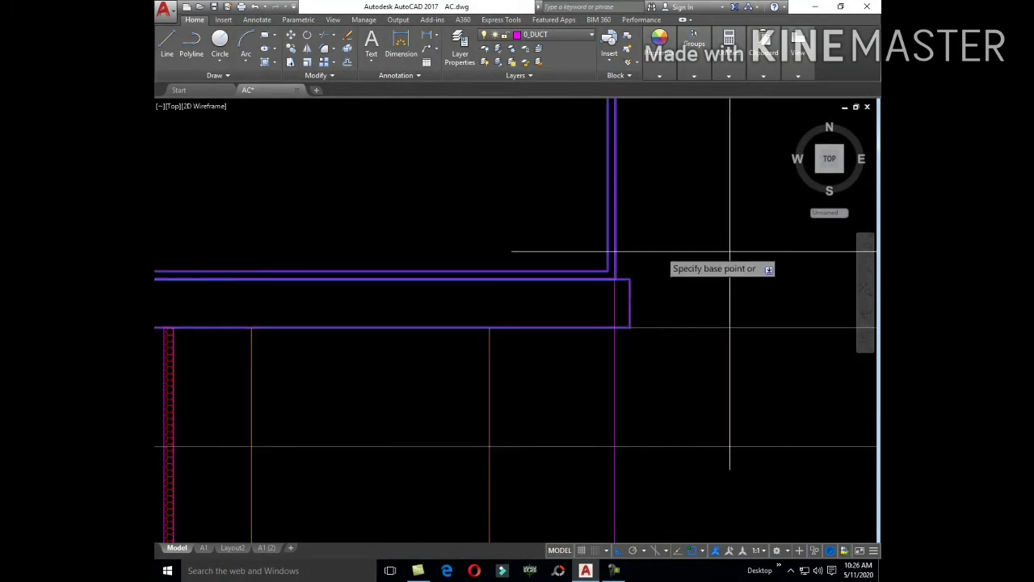
scroll(729, 252, down, 3)
- Move the magenta box onto the duct junction
scroll(727, 202, up, 4)
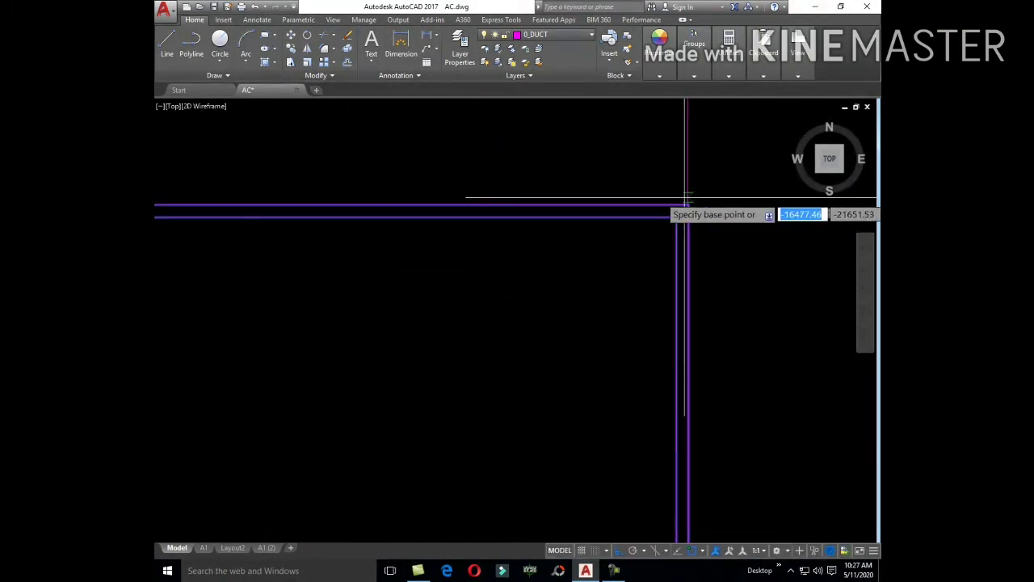
scroll(684, 247, up, 2)
scroll(685, 246, up, 2)
click(656, 212)
click(628, 219)
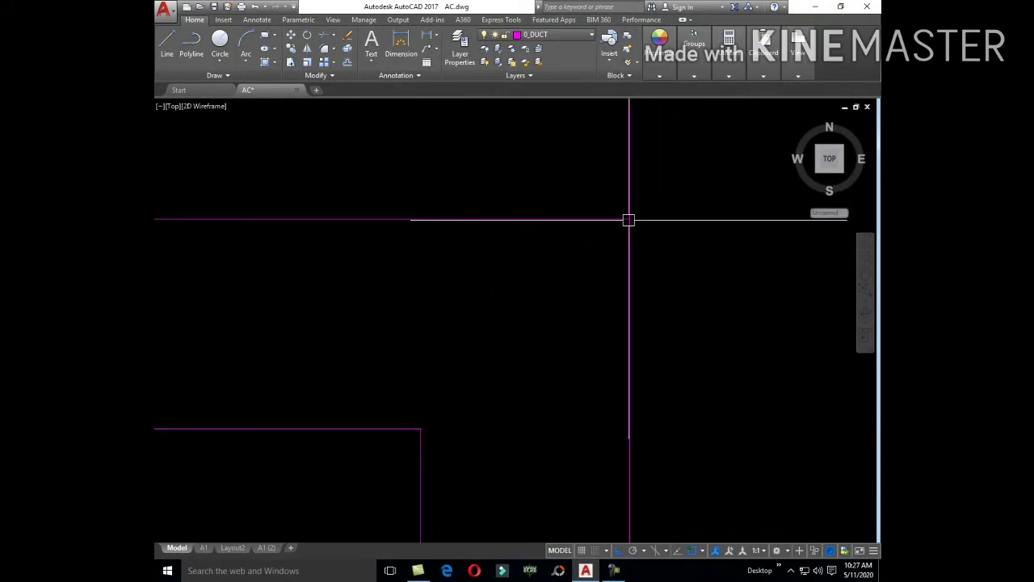
scroll(732, 232, down, 4)
scroll(732, 231, down, 3)
scroll(503, 300, down, 2)
scroll(502, 257, up, 5)
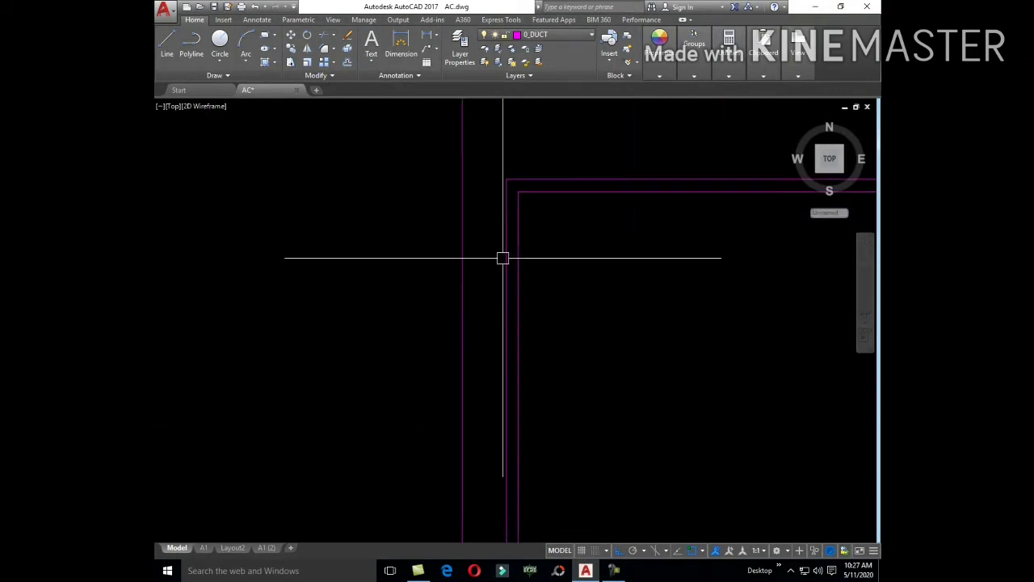
- Stretch the outline's top and bottom-left corner grips to align with the duct edges
click(506, 222)
click(506, 177)
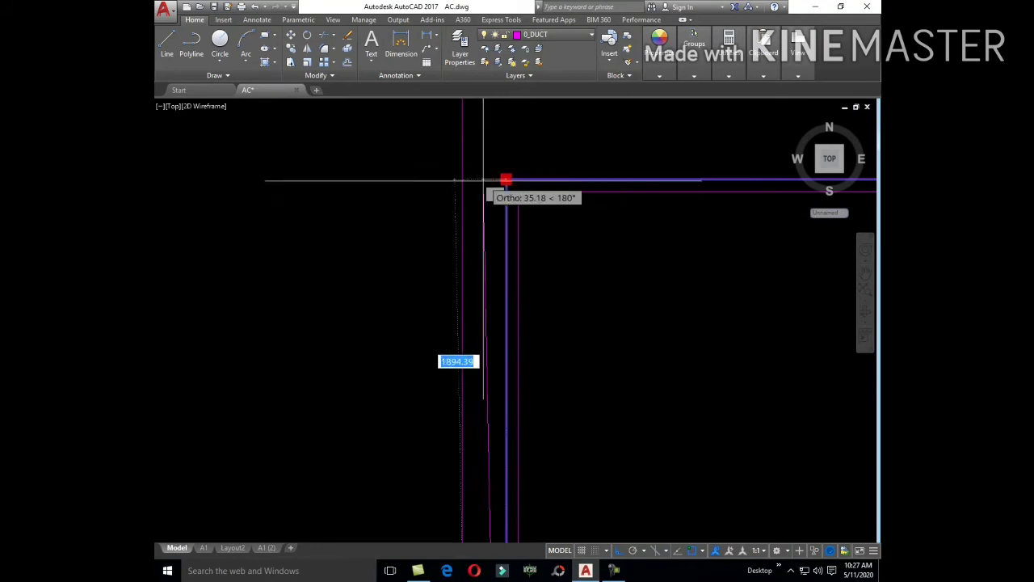
click(463, 179)
scroll(528, 178, down, 3)
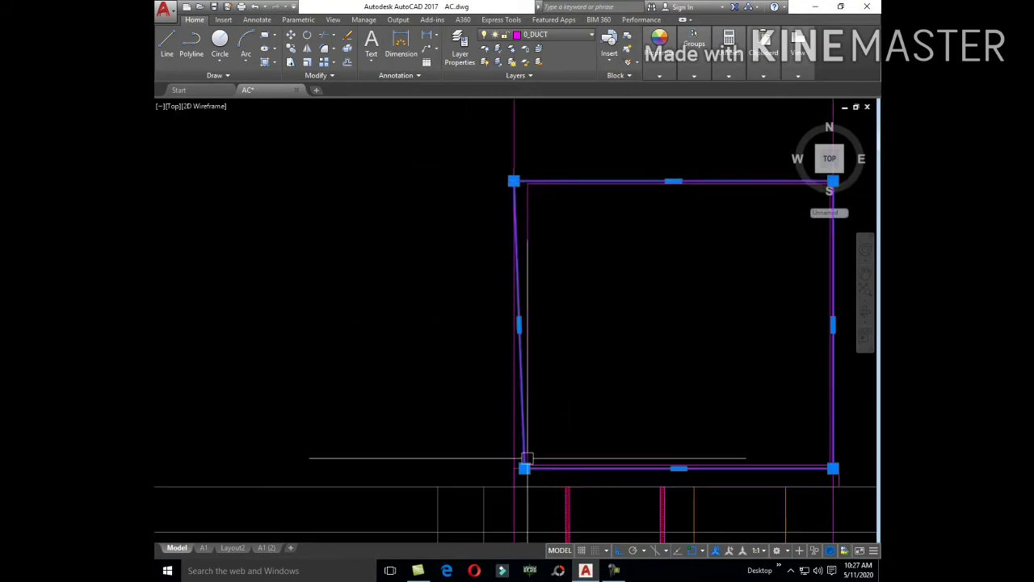
scroll(510, 427, up, 5)
click(547, 332)
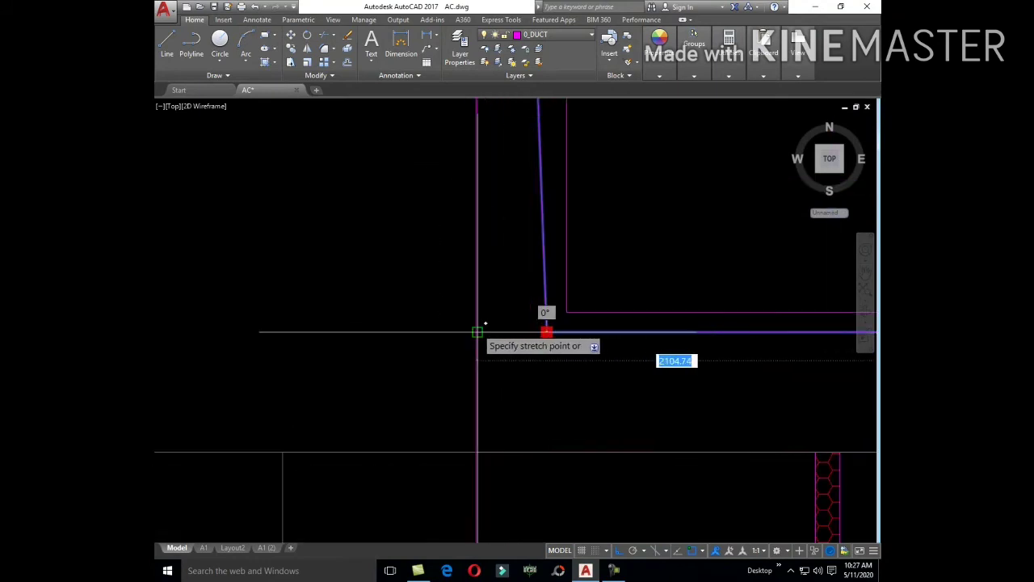
middle_drag(261, 317, 629, 328)
click(472, 342)
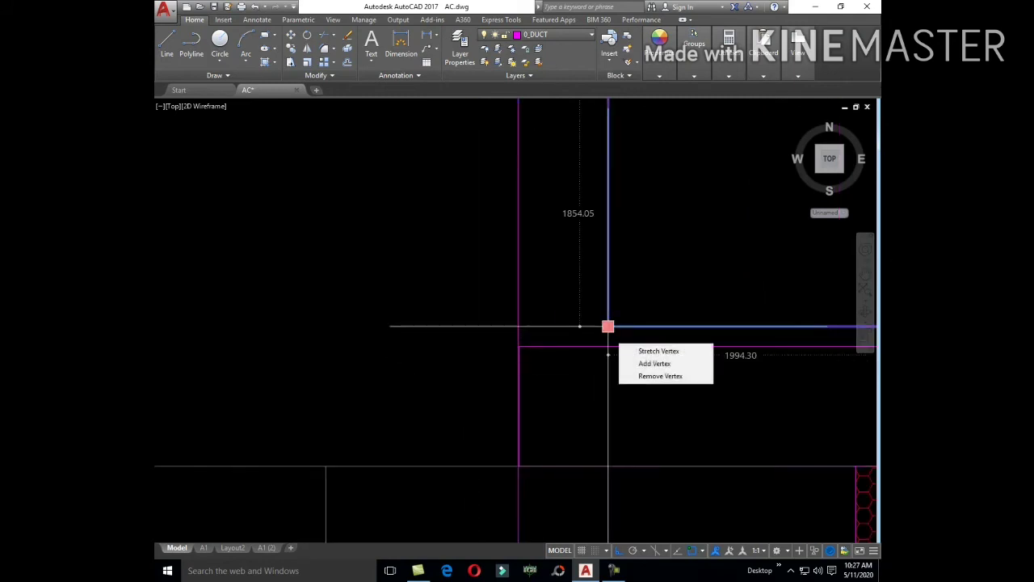
key(Escape)
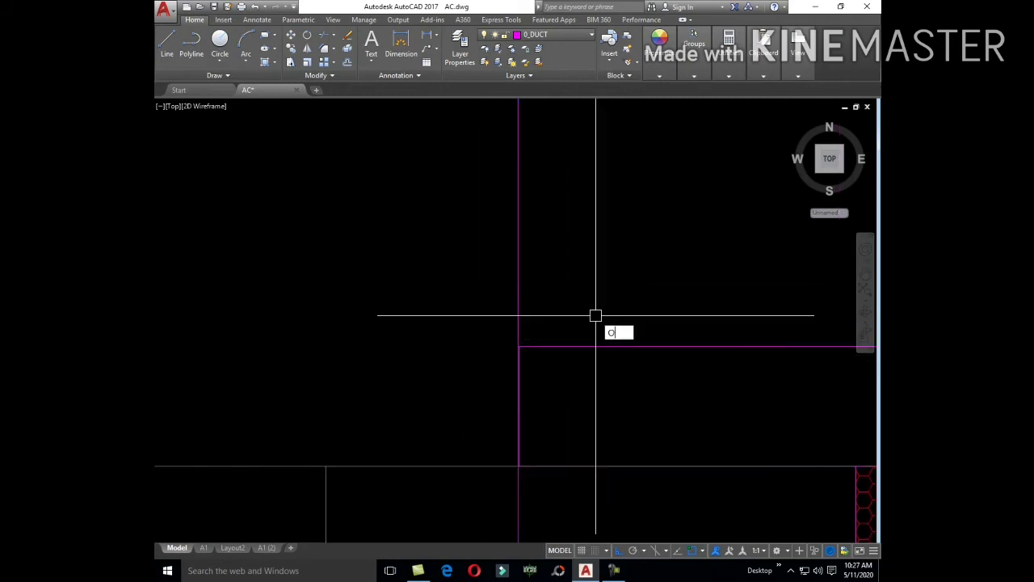
- Offset the magenta box outline 20 units inward to create a second outline
key(Return)
scroll(534, 315, down, 1)
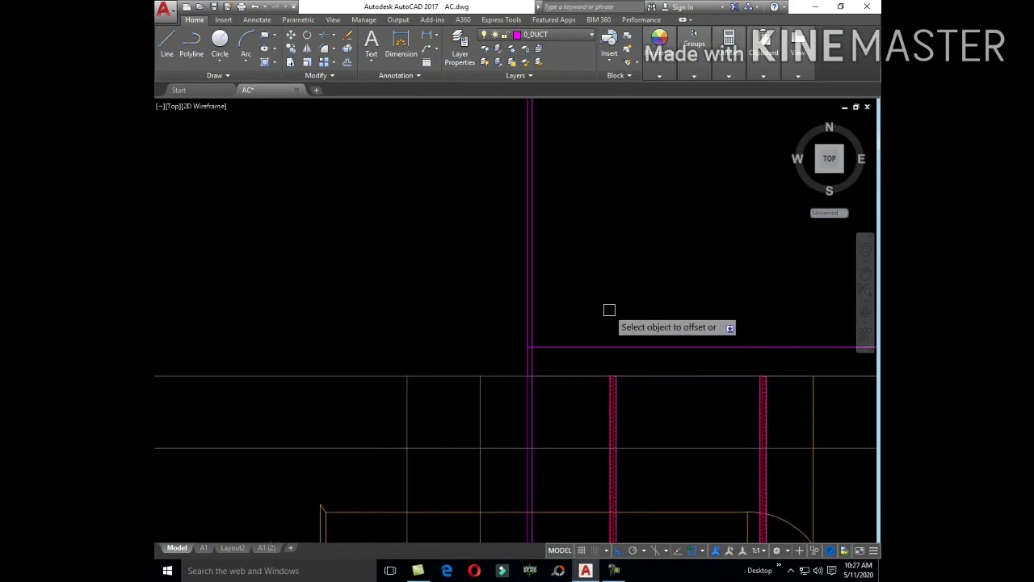
scroll(602, 339, down, 3)
scroll(582, 277, up, 5)
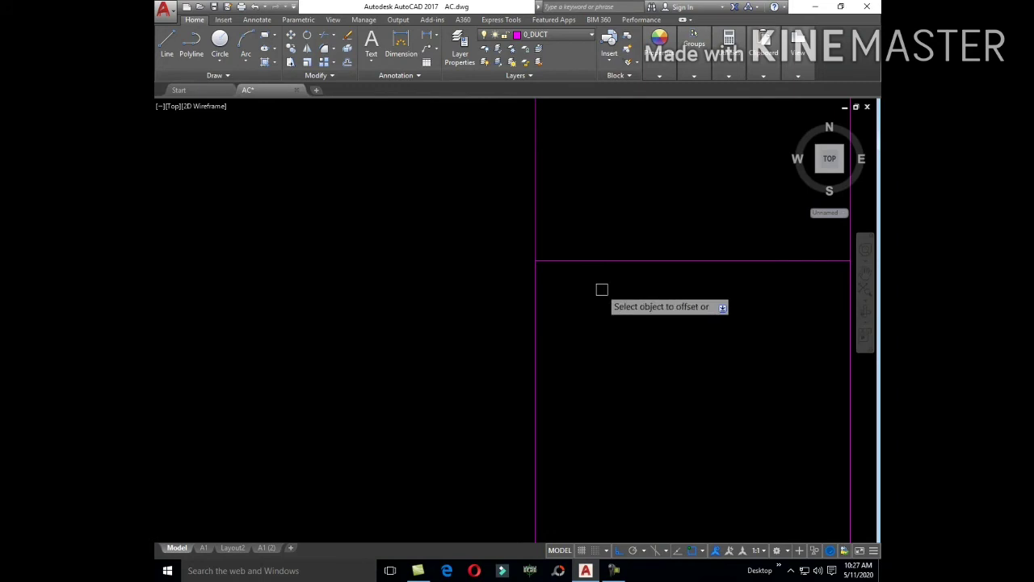
click(602, 261)
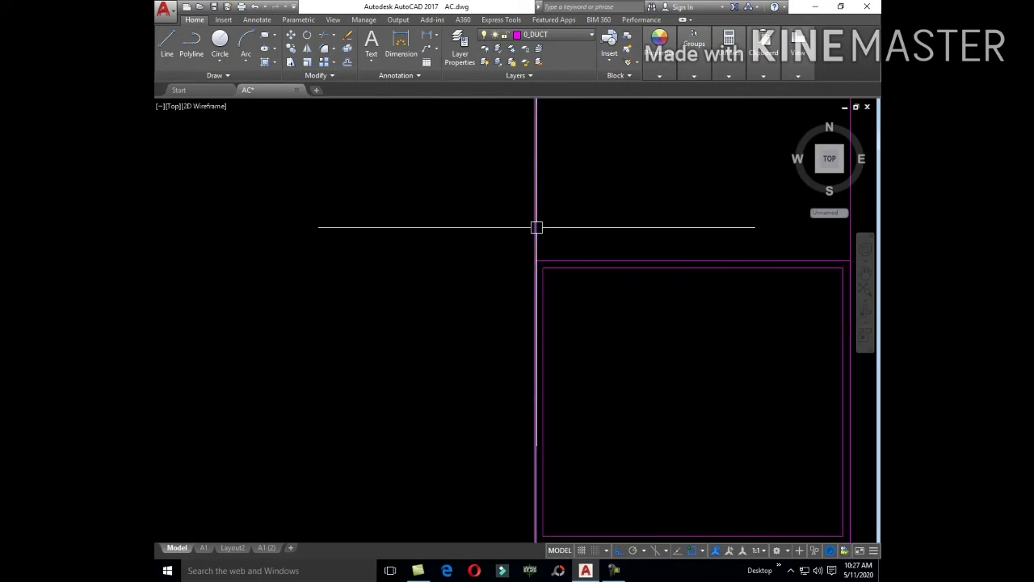
- Stretch the lower duct polyline's end grip so it meets the plenum box
scroll(537, 227, down, 3)
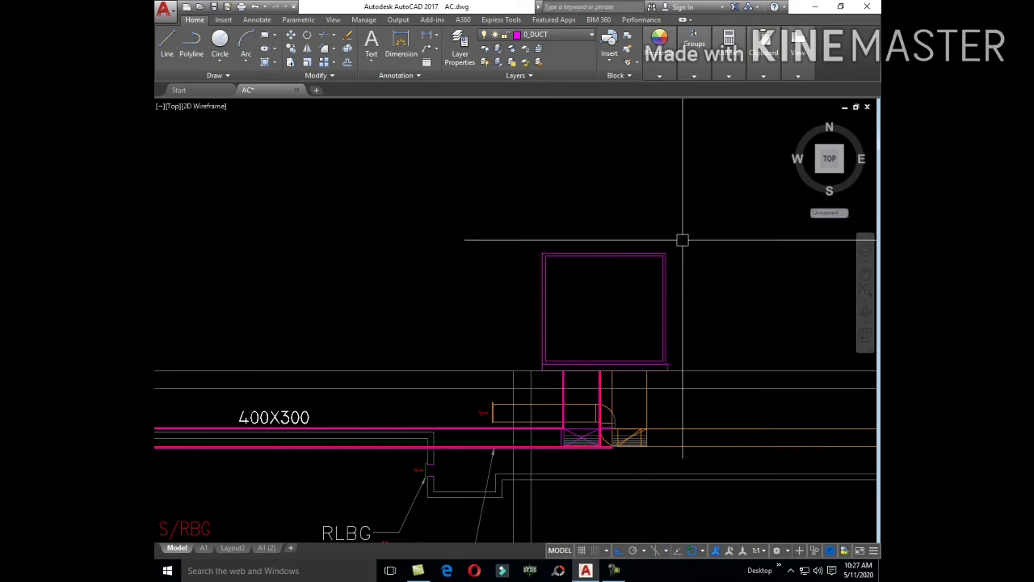
scroll(547, 363, up, 3)
click(515, 369)
click(517, 386)
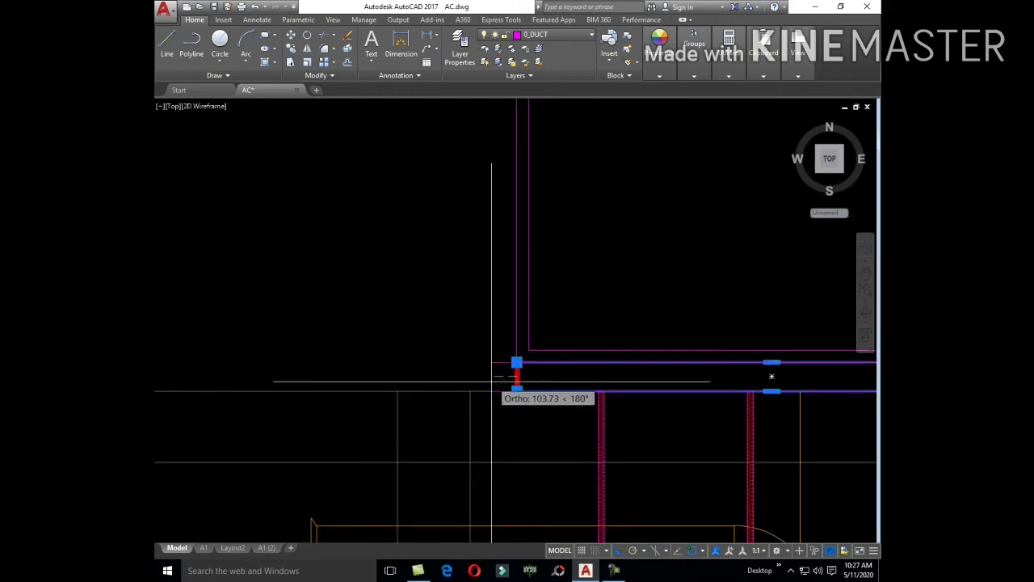
click(476, 377)
key(Escape)
- Stretch the other duct polyline end up against the plenum box
scroll(485, 373, down, 3)
scroll(629, 412, up, 3)
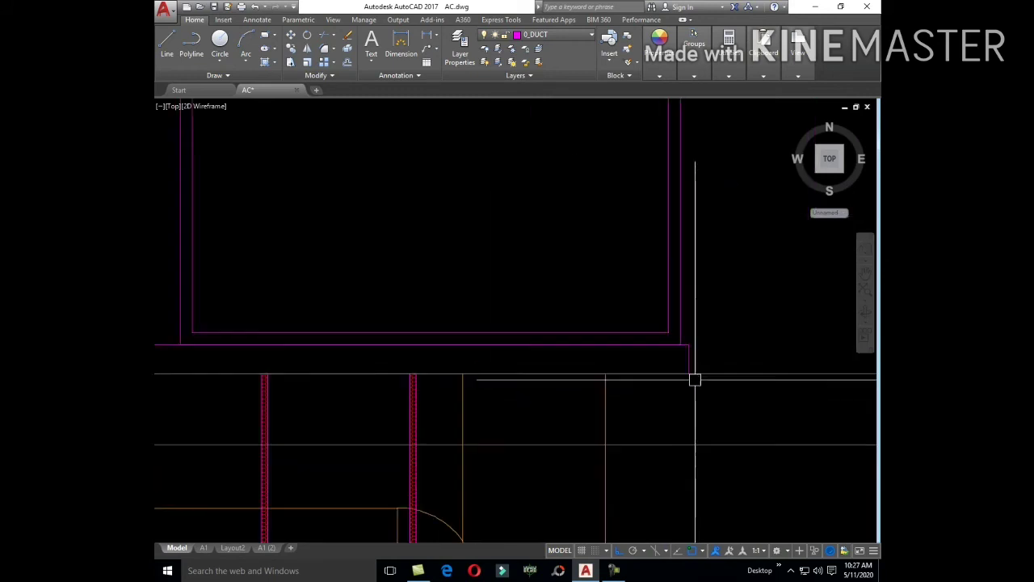
click(689, 363)
scroll(679, 347, up, 2)
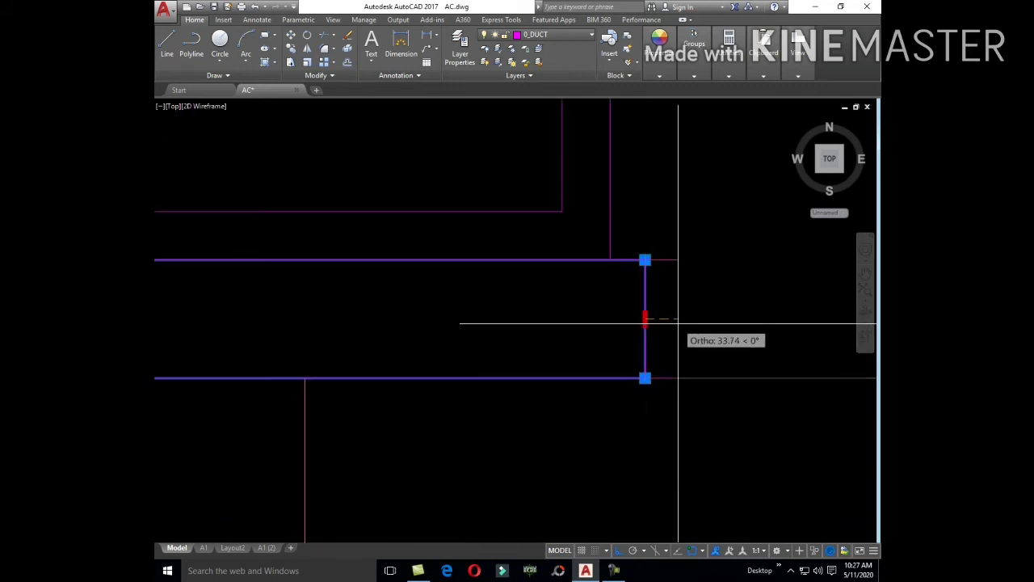
click(678, 323)
key(Escape)
scroll(652, 406, down, 3)
scroll(609, 413, down, 2)
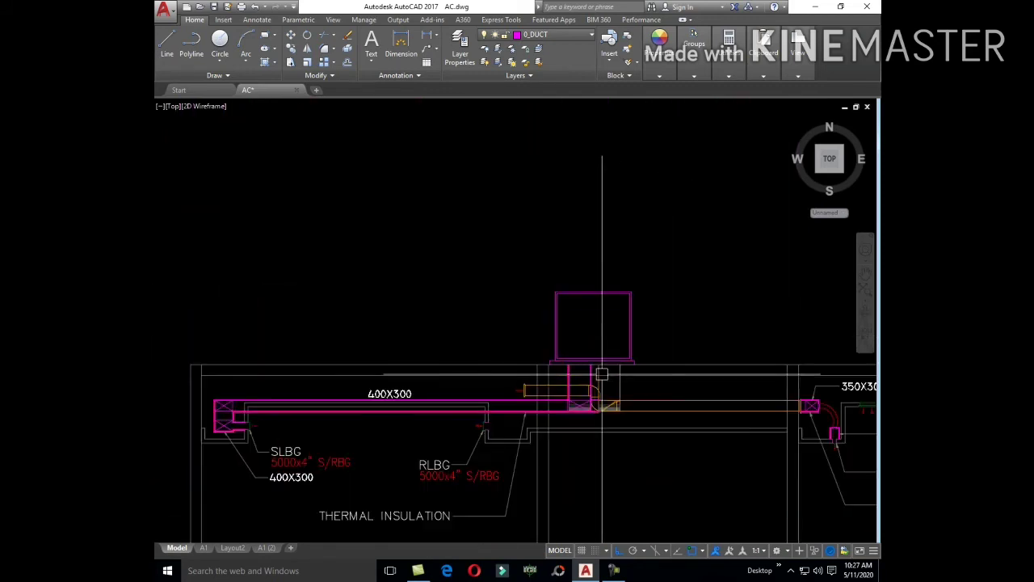
scroll(593, 325, up, 5)
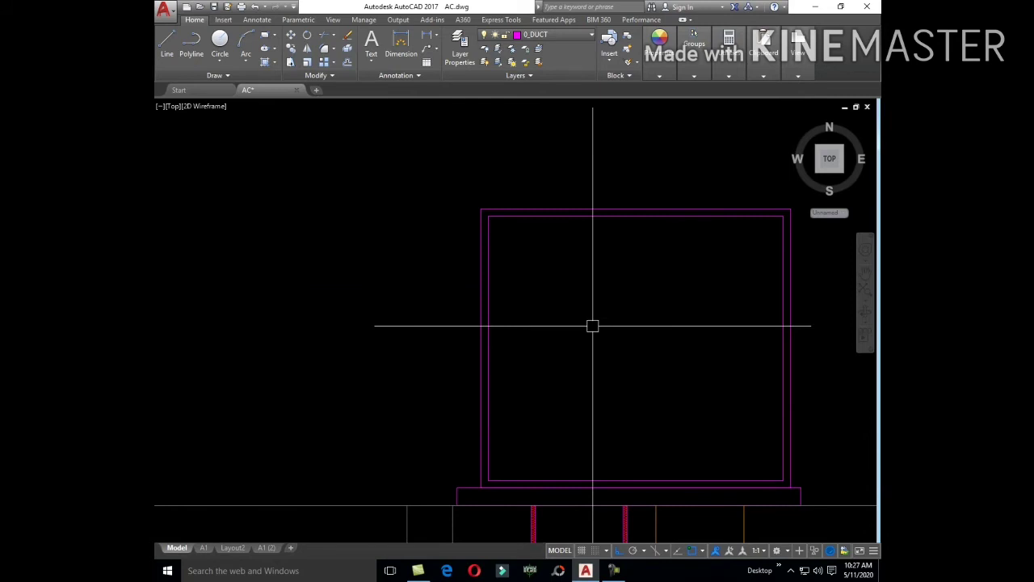
scroll(592, 326, down, 2)
key(l)
key(space)
scroll(595, 249, down, 3)
- Pick a line start at the rooftop duct and frame the PACU-1 risers above the plenum box
scroll(590, 130, up, 4)
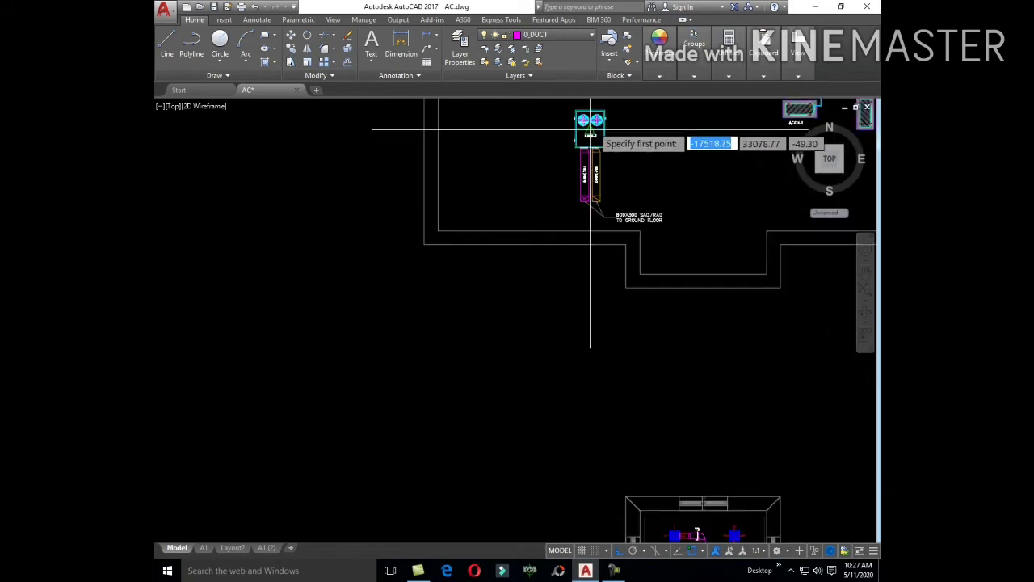
scroll(590, 130, up, 4)
click(623, 277)
scroll(623, 323, down, 3)
scroll(650, 227, up, 1)
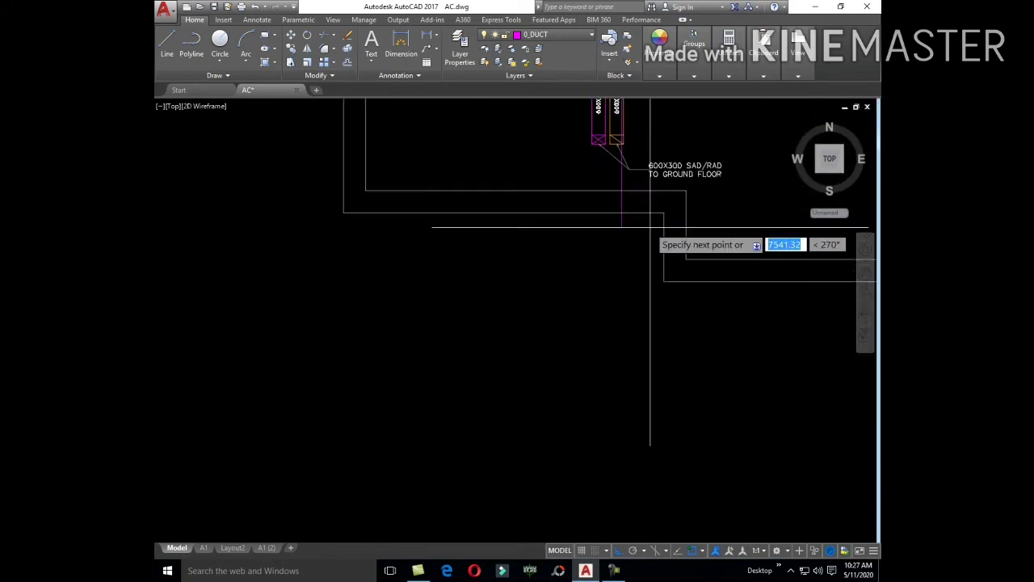
scroll(655, 228, down, 2)
scroll(659, 244, down, 2)
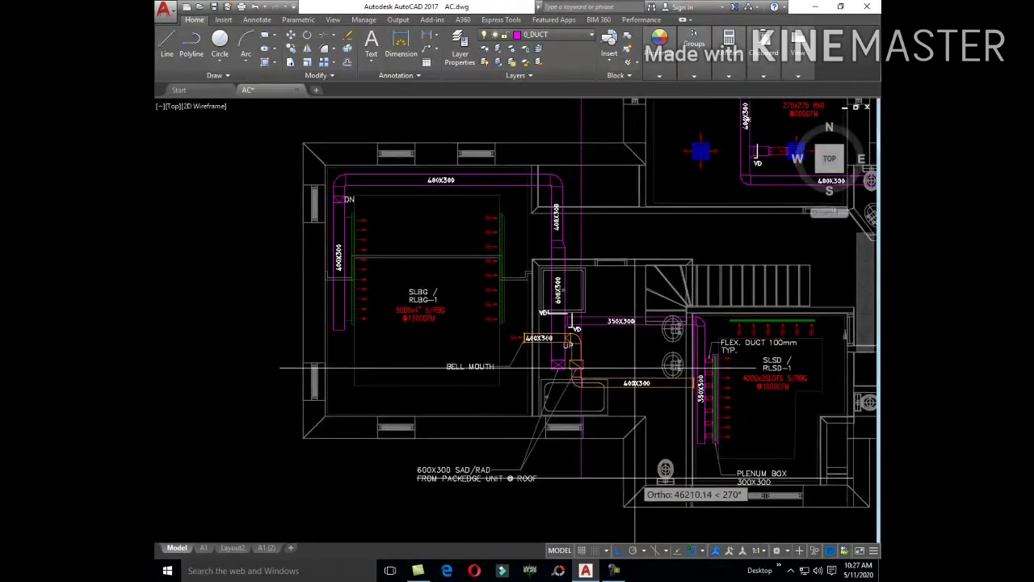
scroll(634, 485, up, 3)
scroll(622, 380, up, 2)
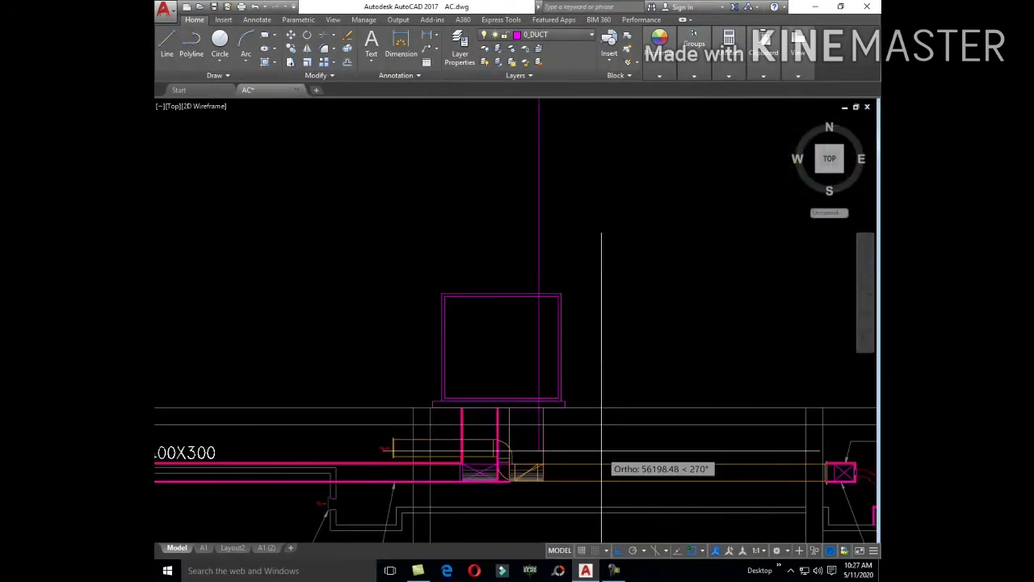
scroll(601, 450, up, 1)
scroll(596, 438, down, 3)
scroll(623, 296, down, 2)
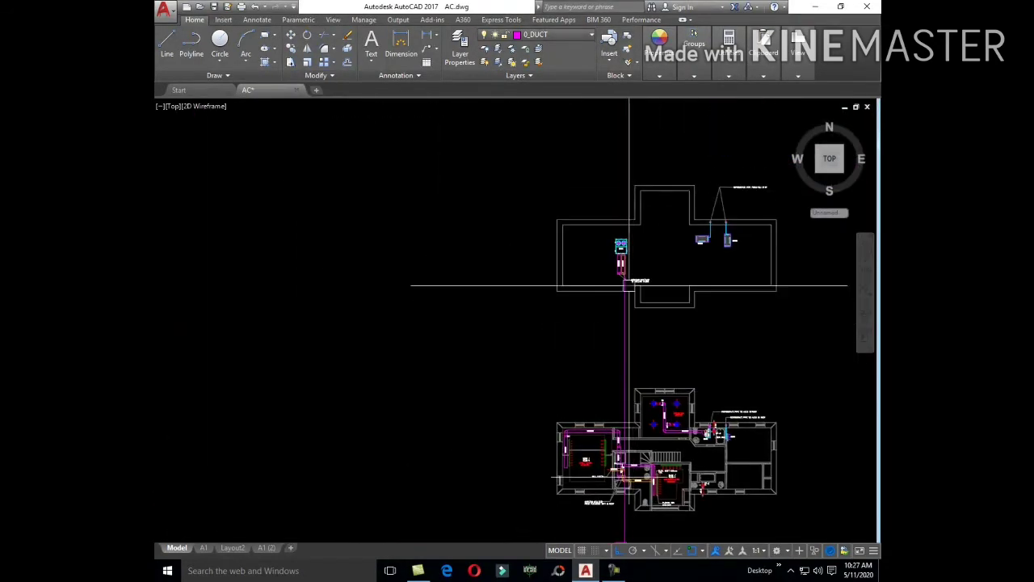
scroll(622, 267, up, 10)
middle_drag(604, 224, 644, 409)
scroll(614, 400, down, 3)
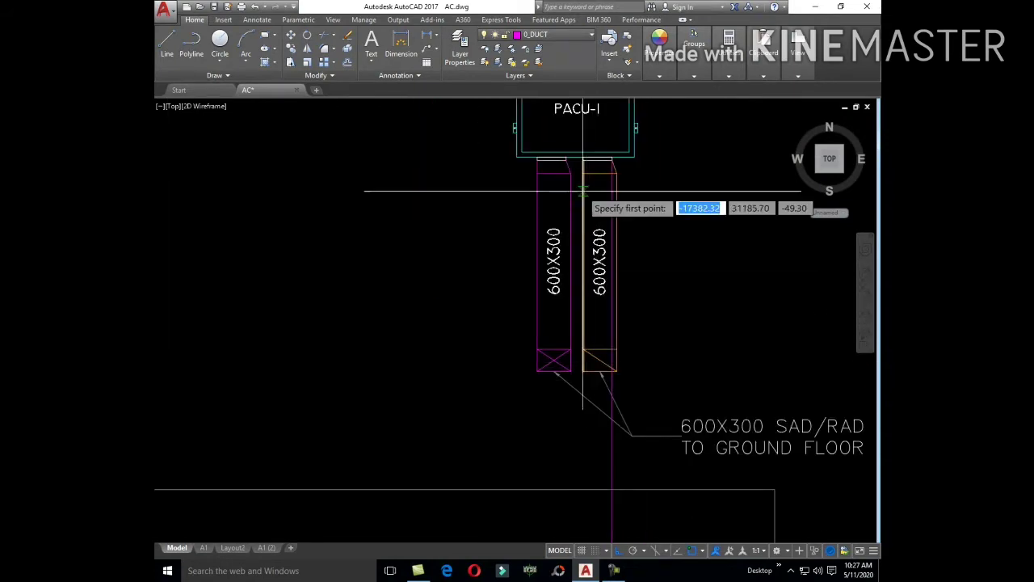
scroll(590, 215, down, 5)
scroll(593, 224, down, 1)
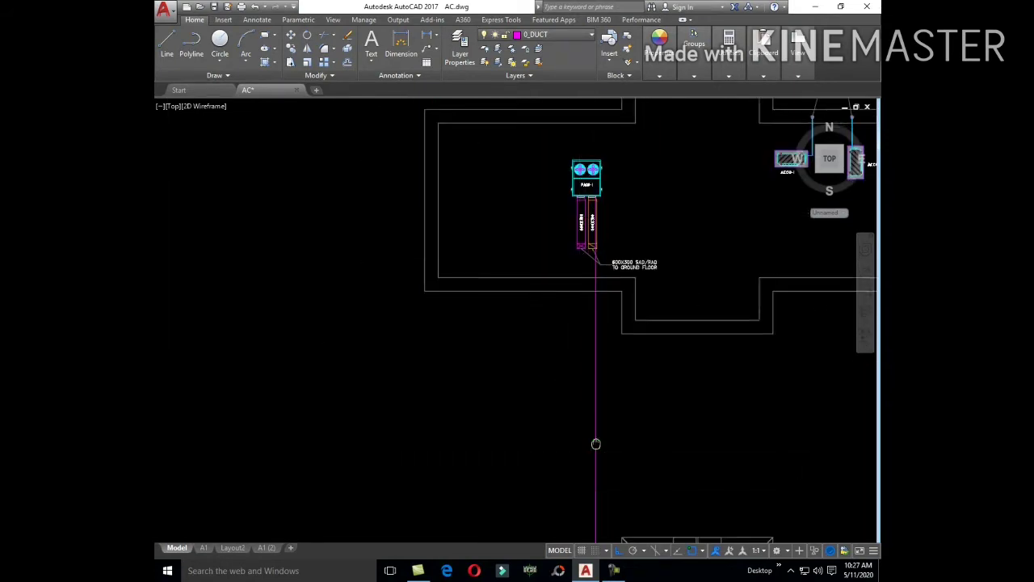
scroll(623, 393, down, 4)
middle_drag(623, 393, 622, 196)
scroll(623, 434, up, 5)
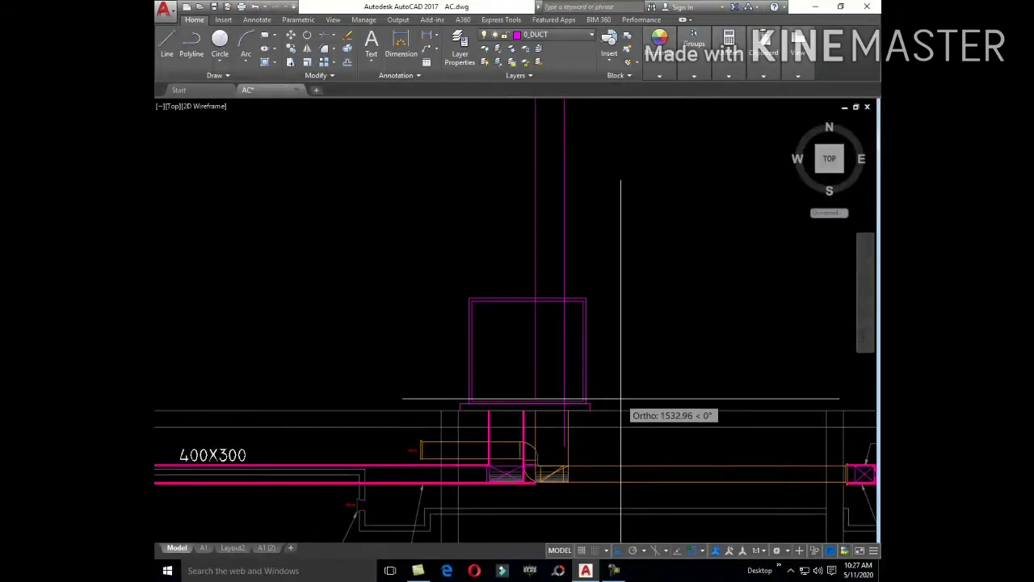
scroll(613, 437, down, 6)
- Copy the PACU-1 supply and return riser edge lines down through the plenum box
key(Return)
scroll(612, 445, down, 3)
scroll(572, 341, up, 8)
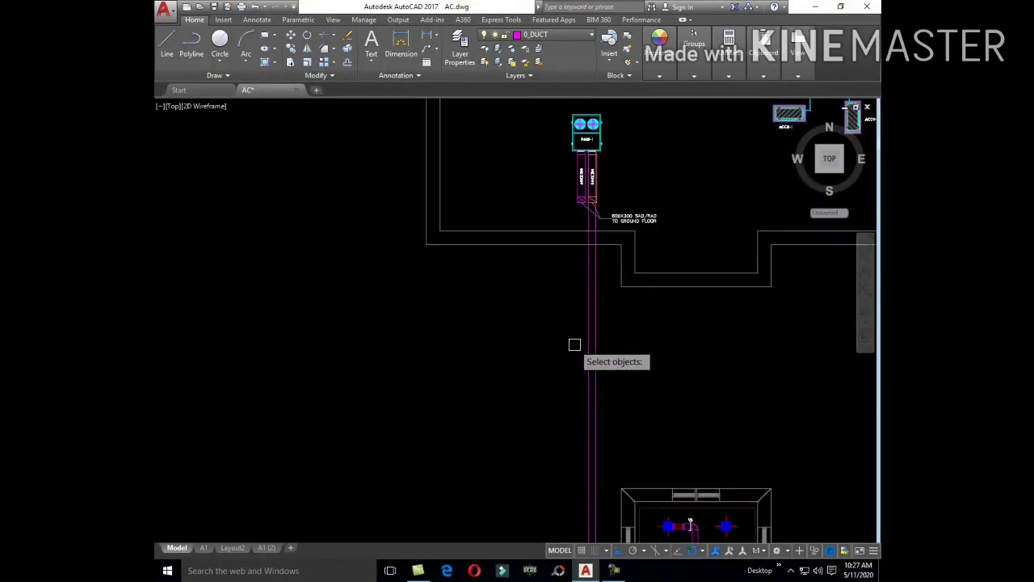
scroll(590, 207, up, 3)
middle_drag(591, 208, 612, 538)
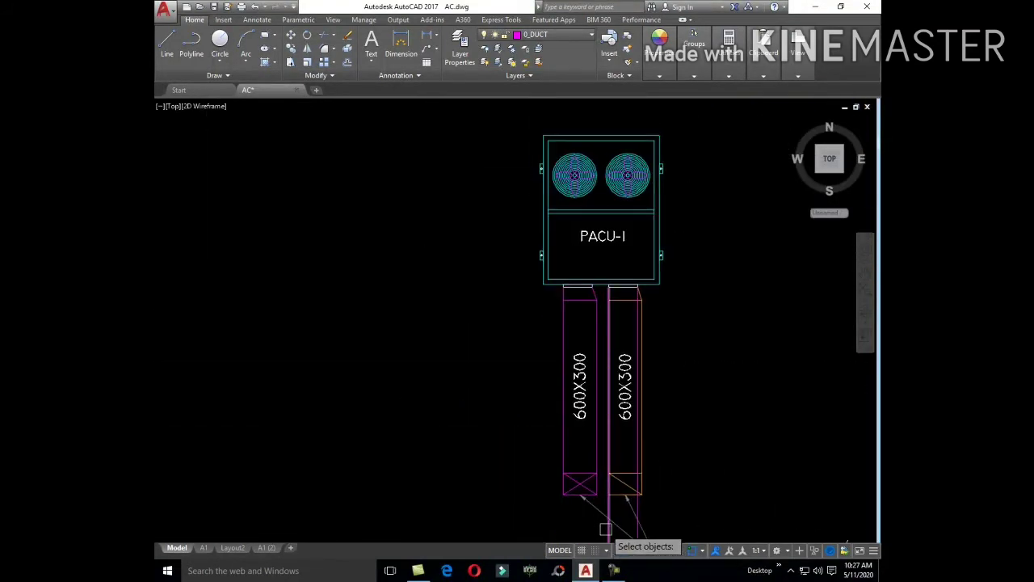
scroll(602, 279, up, 6)
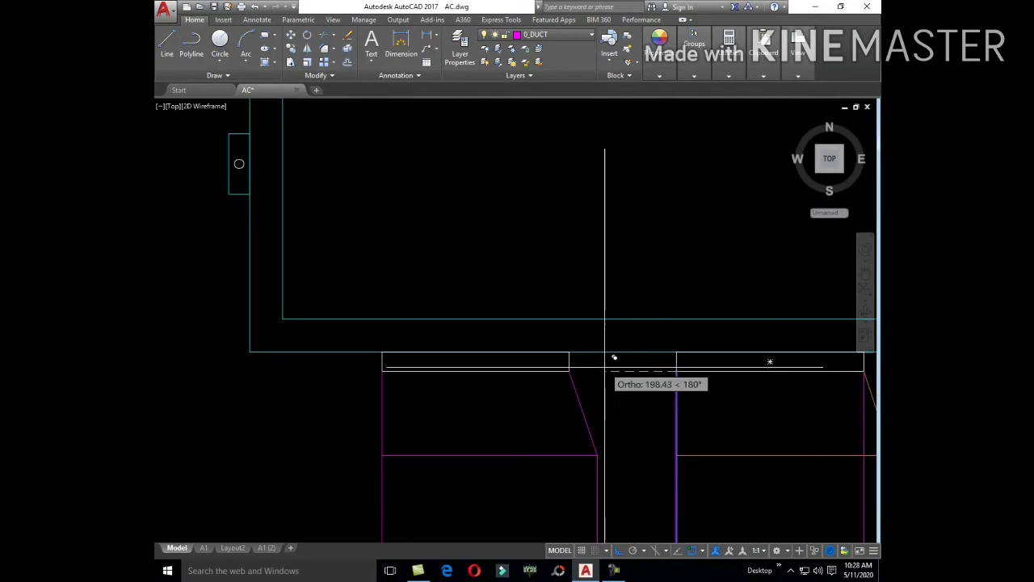
scroll(382, 371, up, 2)
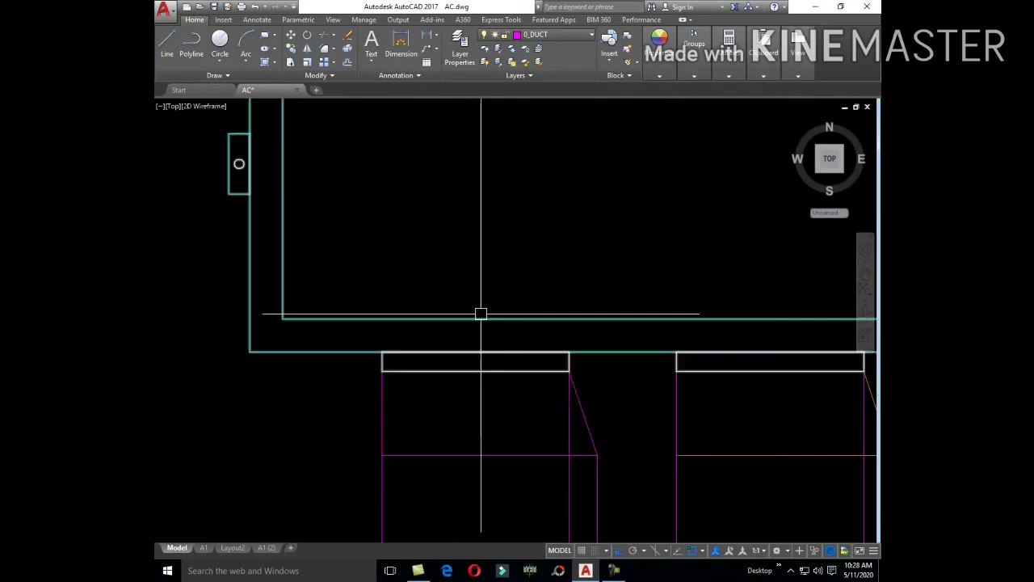
scroll(478, 309, down, 5)
scroll(573, 469, down, 3)
scroll(546, 437, up, 4)
scroll(545, 437, down, 3)
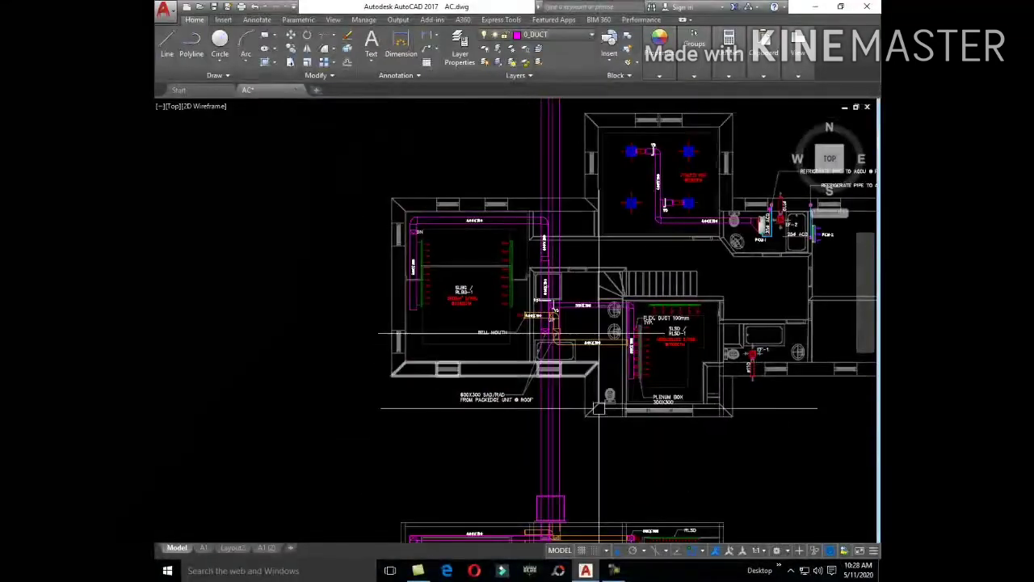
scroll(565, 312, up, 5)
- Draw a horizontal cross line spanning the duct edge lines inside the plenum box
key(l)
key(Return)
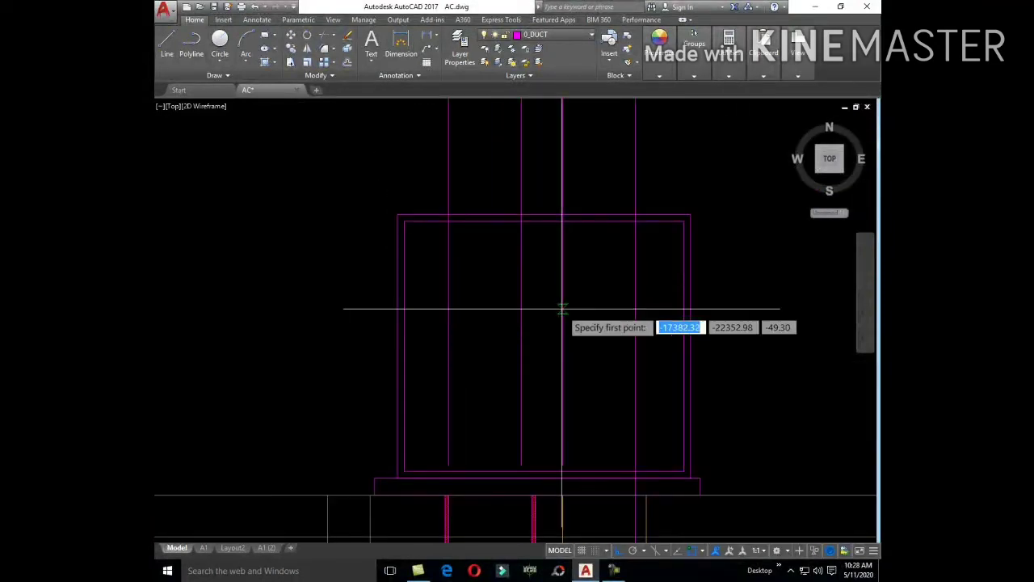
click(564, 283)
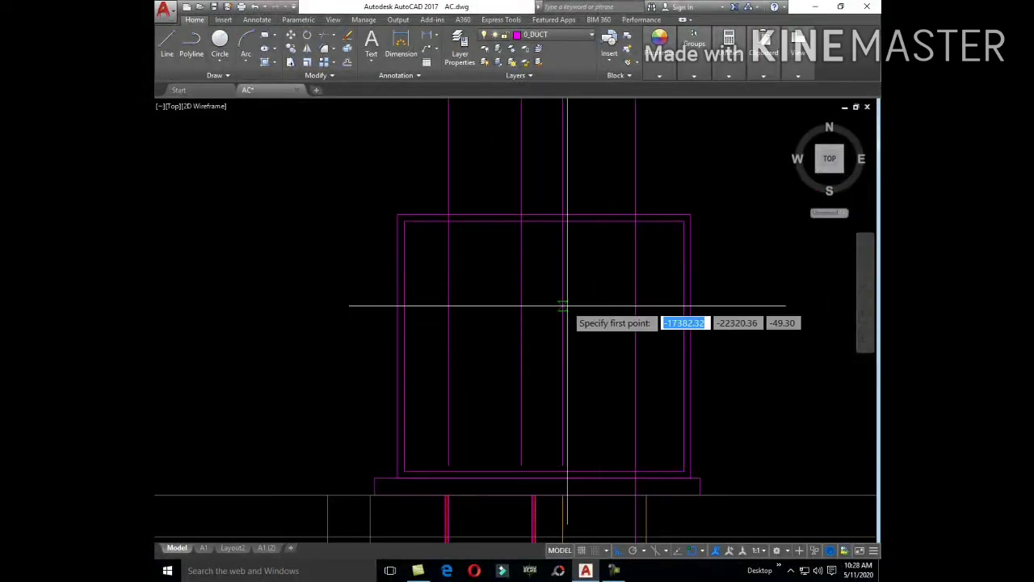
click(449, 299)
click(635, 300)
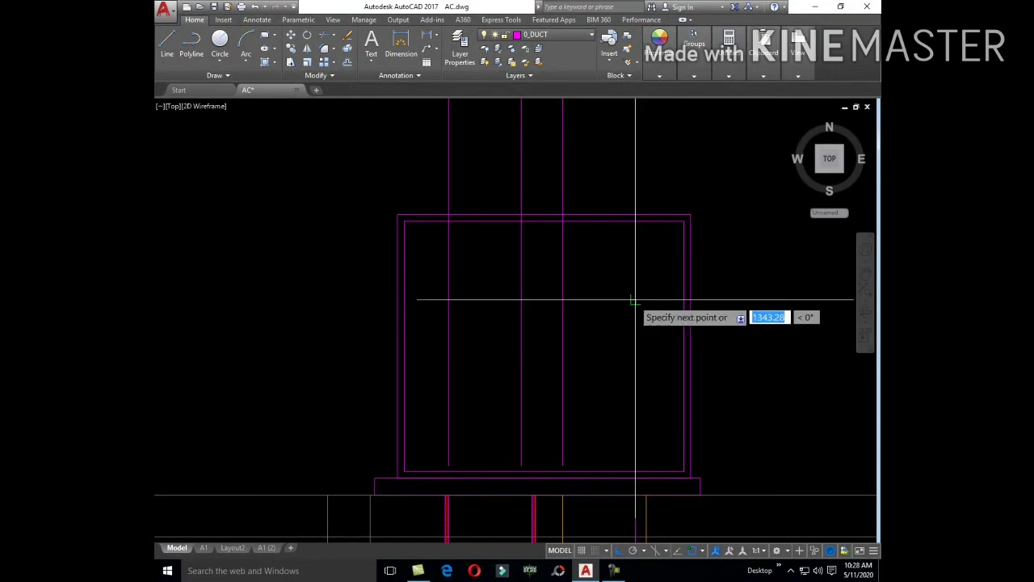
key(Return)
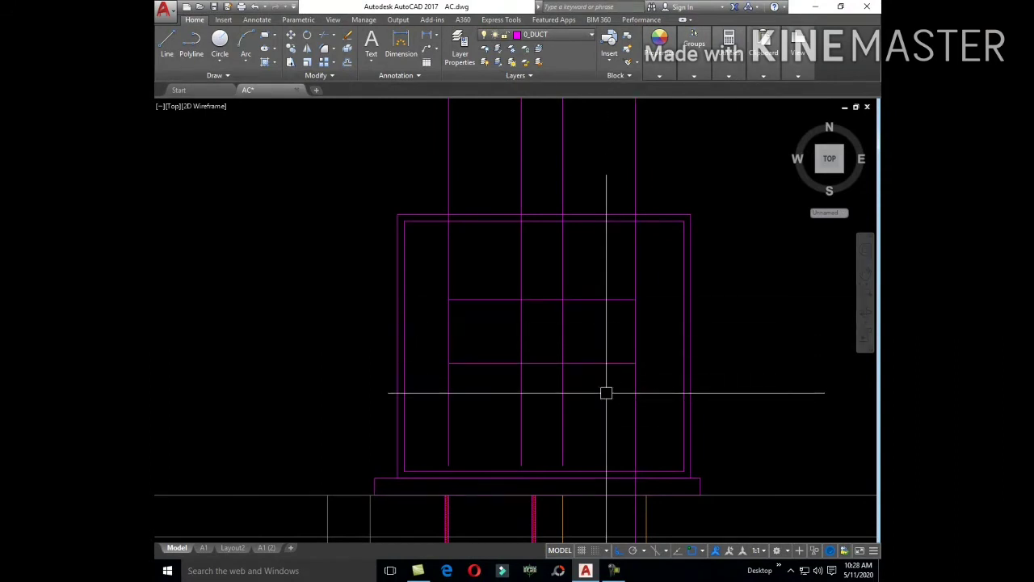
- Trim the duct lines above, below and between to leave two small squares
text(tr)
key(Return)
key(Return)
click(652, 287)
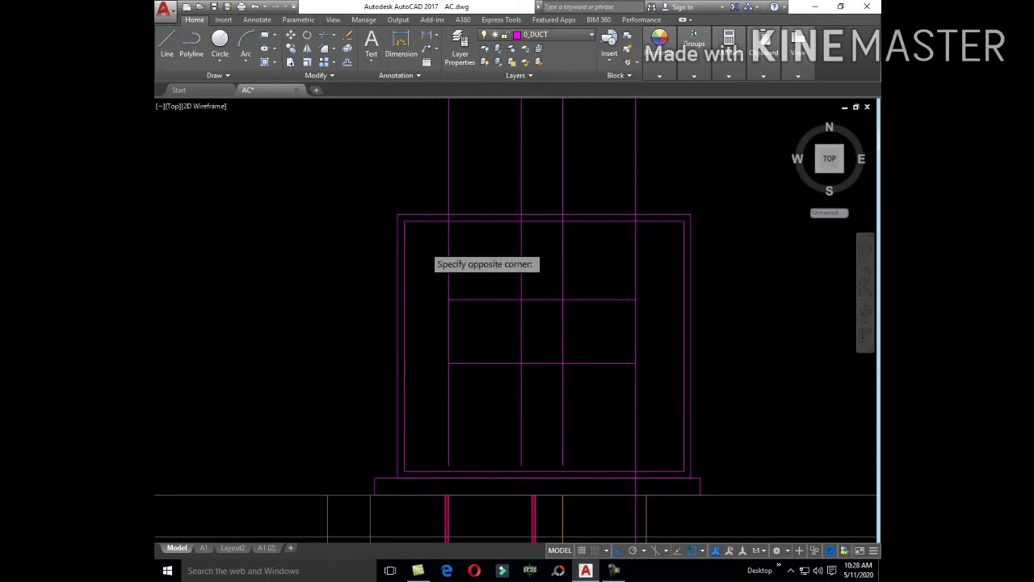
click(431, 232)
click(656, 404)
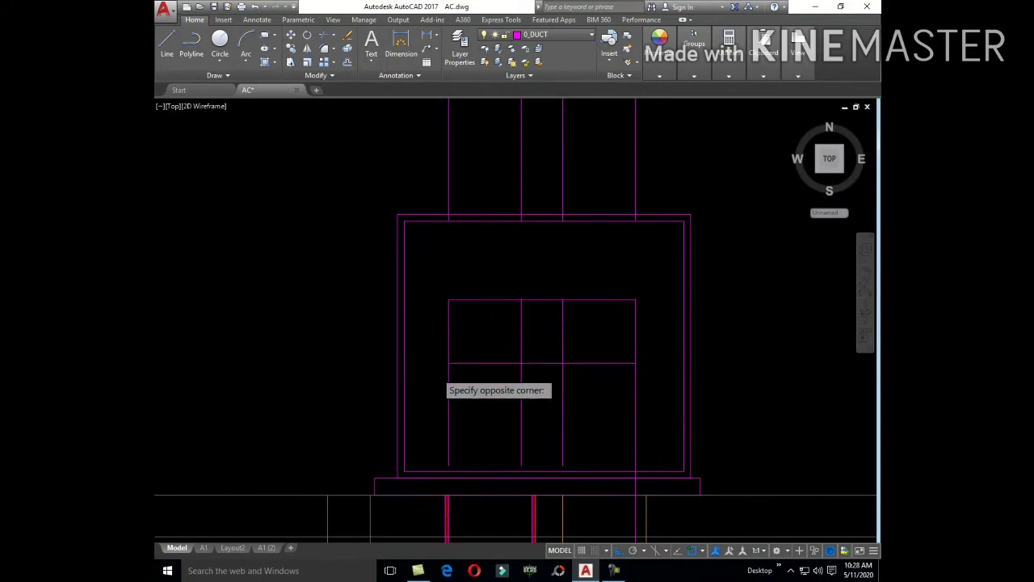
click(446, 367)
click(552, 371)
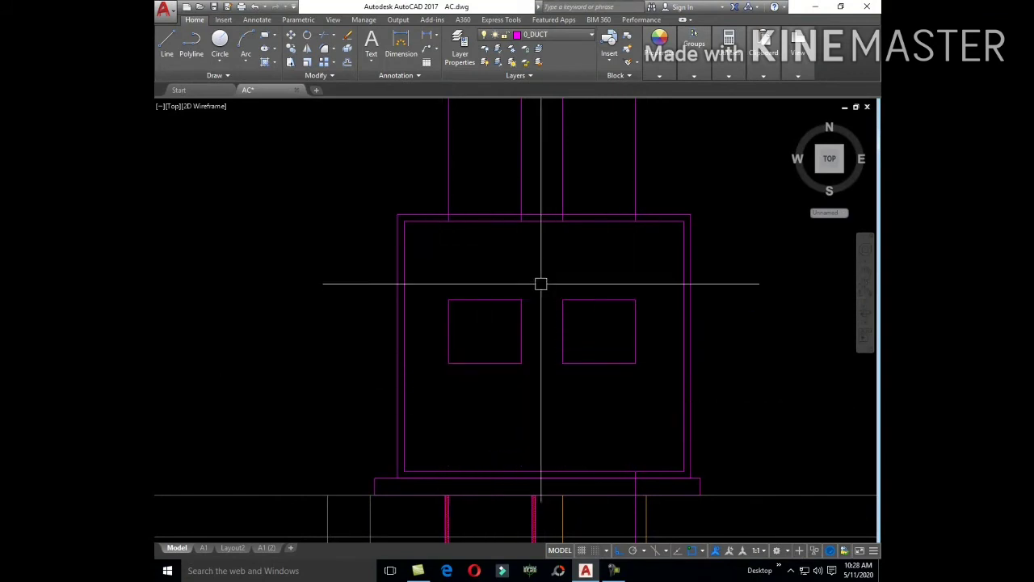
- Draw diagonal lines corner to corner across the right and left duct squares
text(l)
key(Return)
click(563, 363)
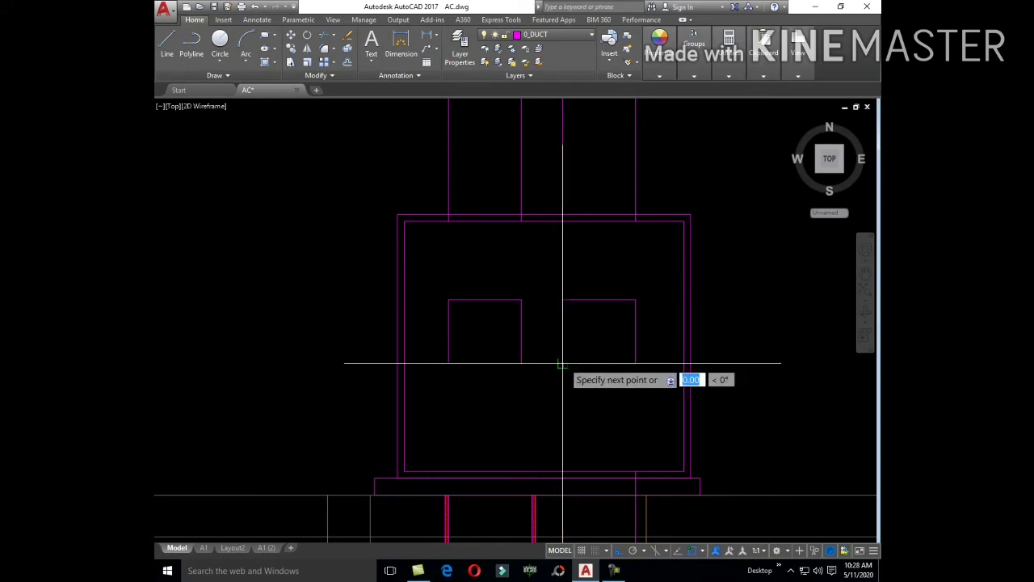
click(635, 300)
key(Return)
key(Return)
click(448, 300)
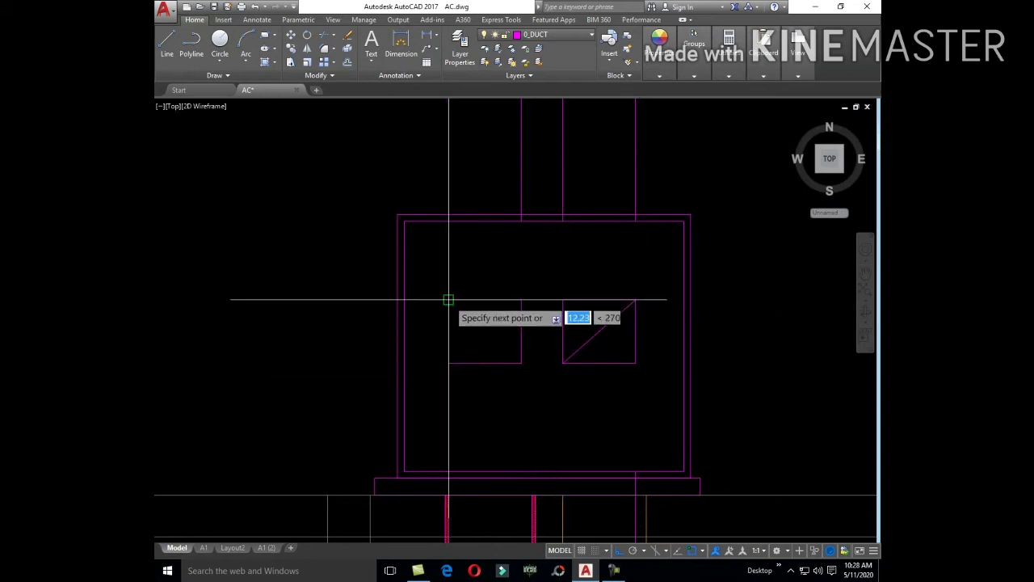
click(521, 362)
key(Return)
key(Return)
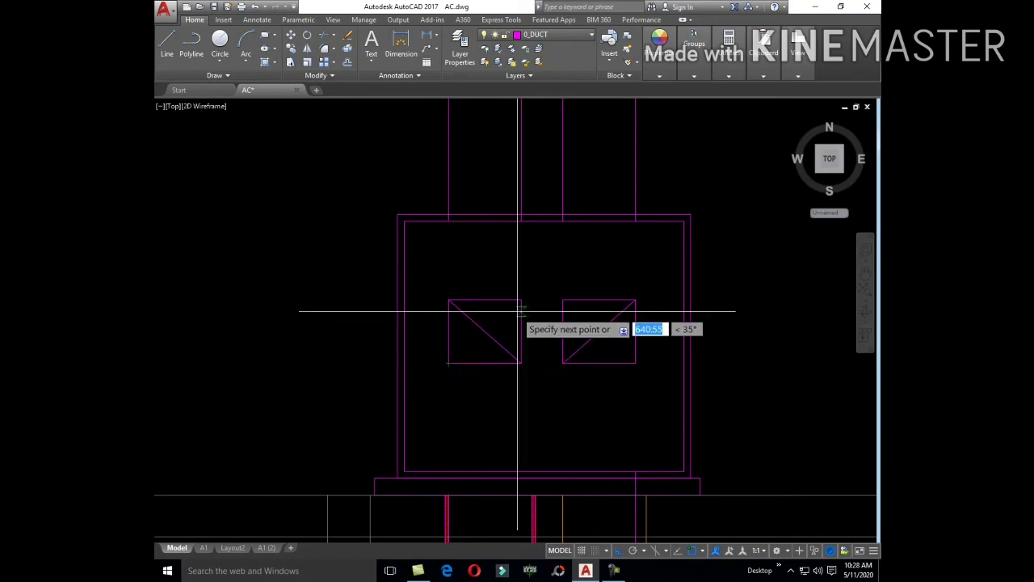
- Draw a line from the duct base in the plenum box upward toward the squares
scroll(541, 310, down, 3)
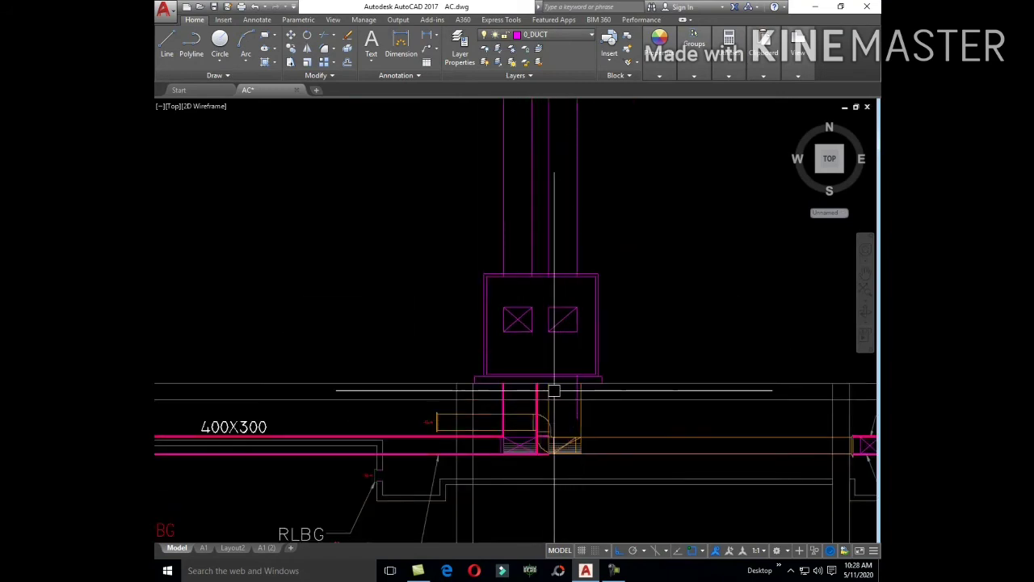
scroll(553, 392, up, 3)
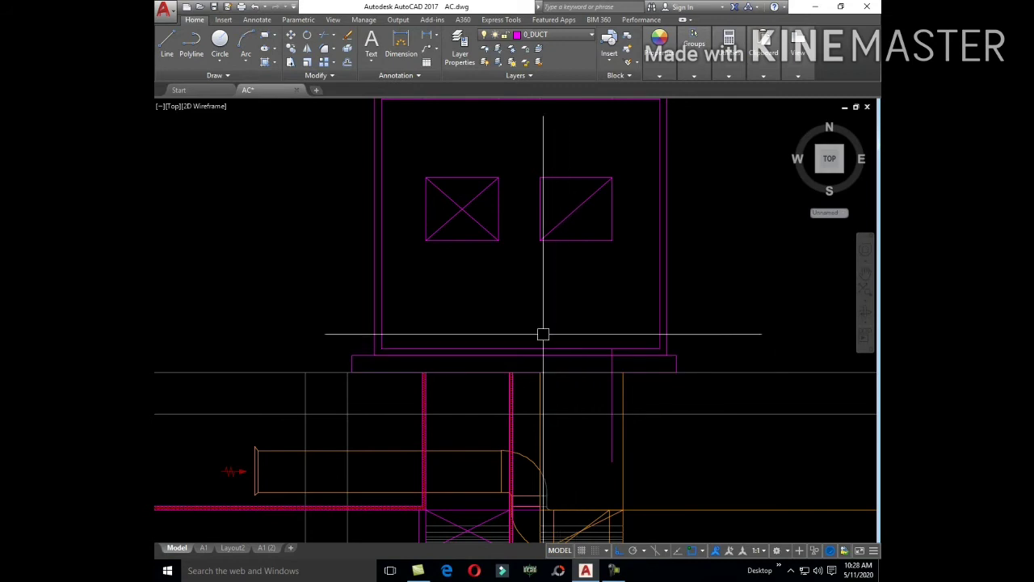
middle_drag(543, 333, 607, 330)
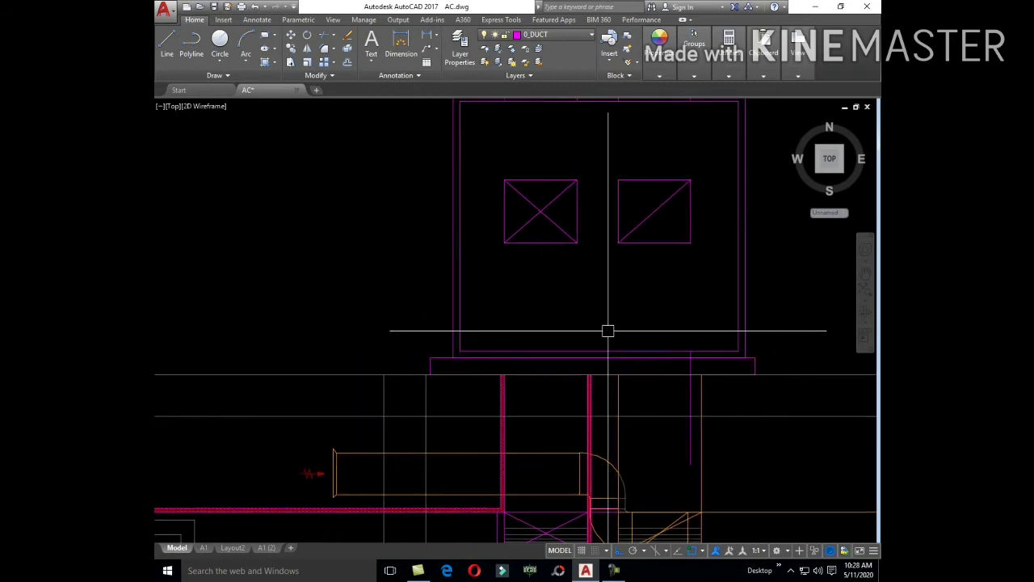
scroll(598, 358, up, 2)
click(590, 372)
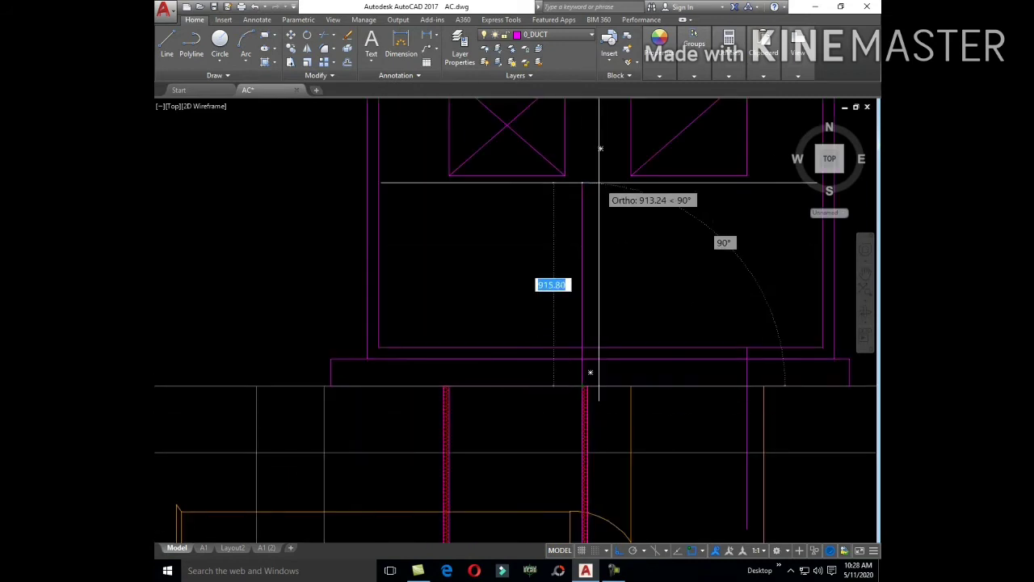
middle_drag(590, 194, 614, 307)
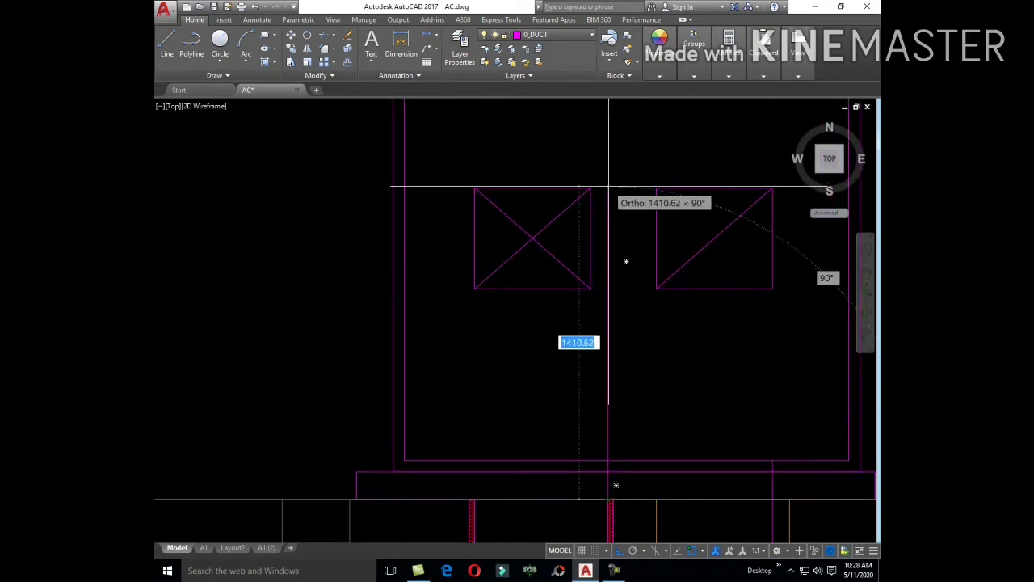
scroll(550, 307, down, 2)
scroll(564, 263, up, 4)
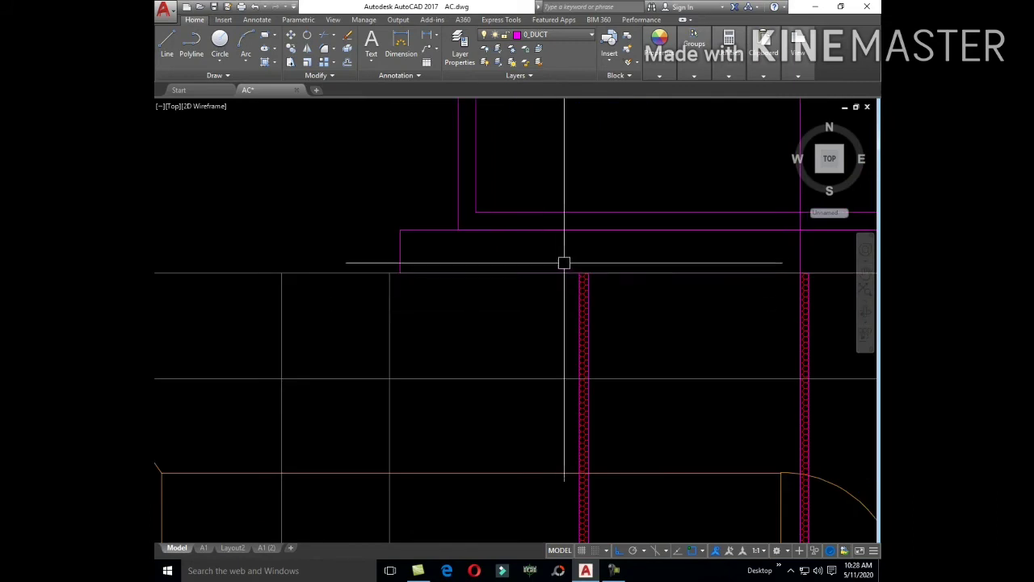
scroll(587, 256, down, 2)
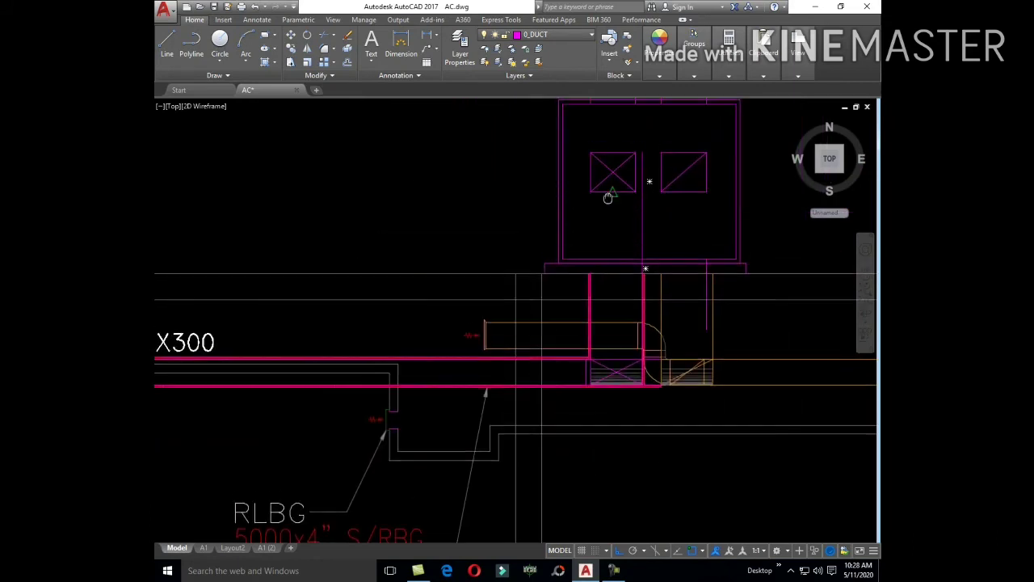
scroll(576, 259, up, 2)
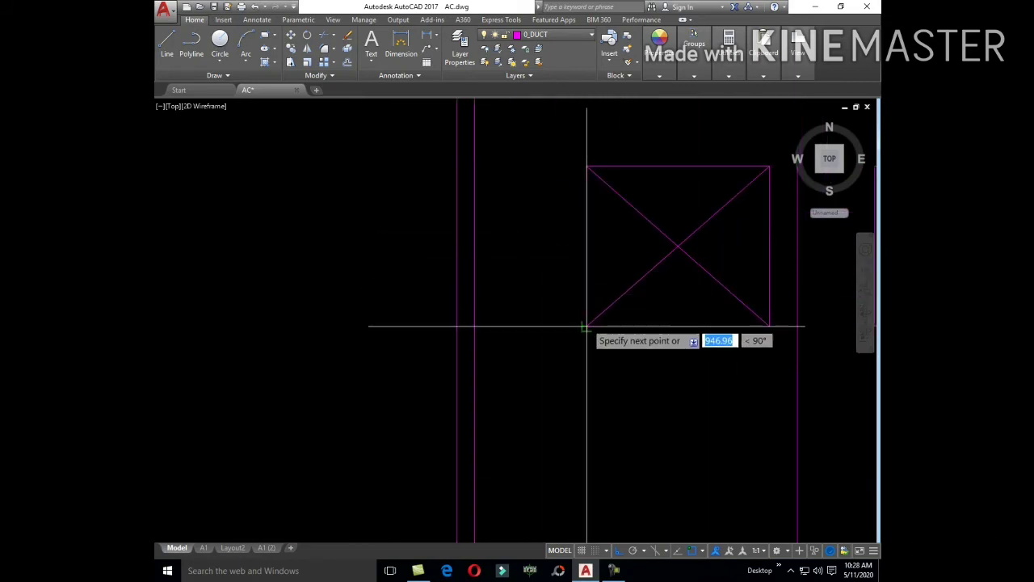
scroll(597, 196, up, 1)
scroll(577, 259, down, 2)
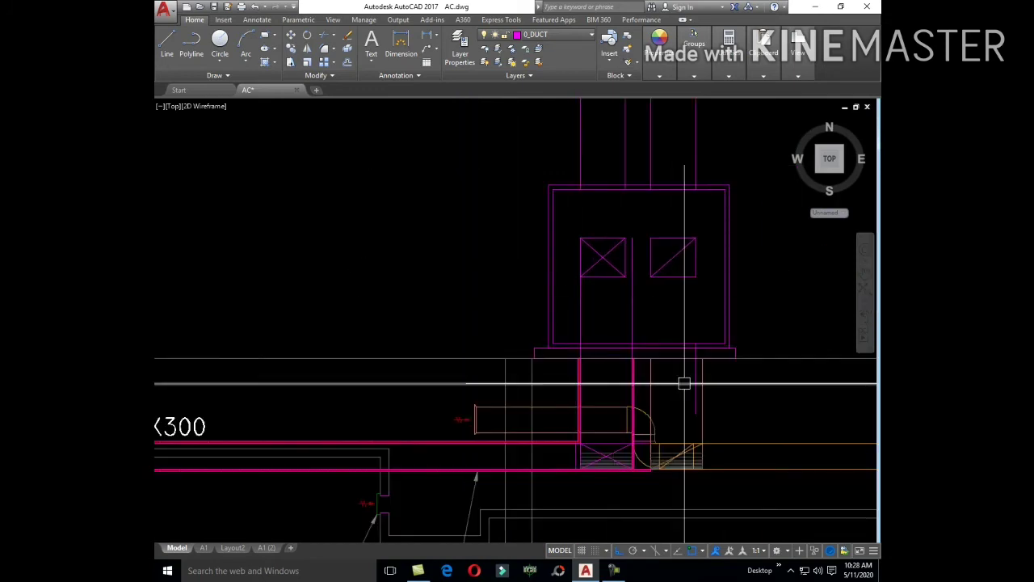
scroll(684, 380, up, 3)
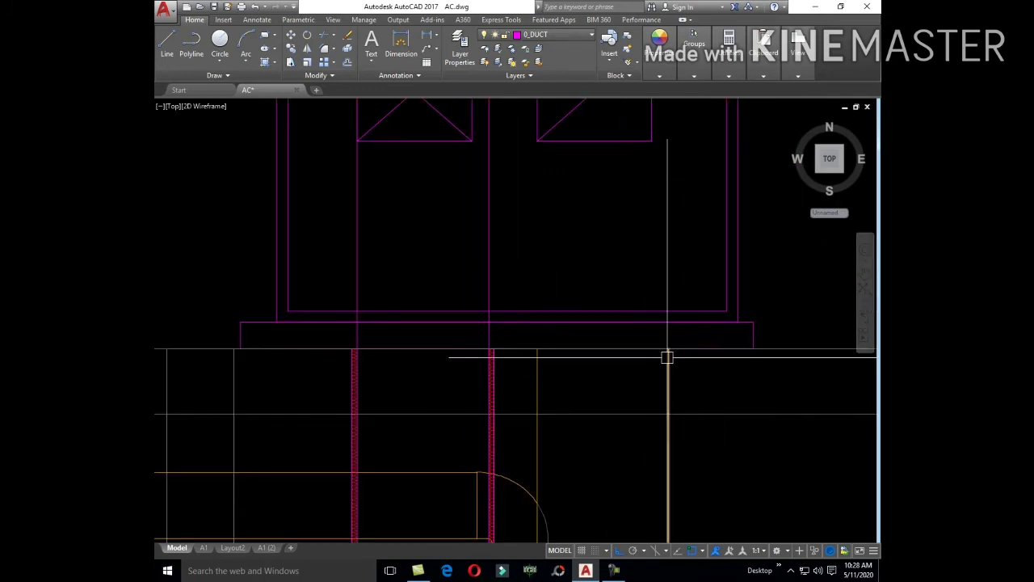
text(L)
key(Return)
click(491, 343)
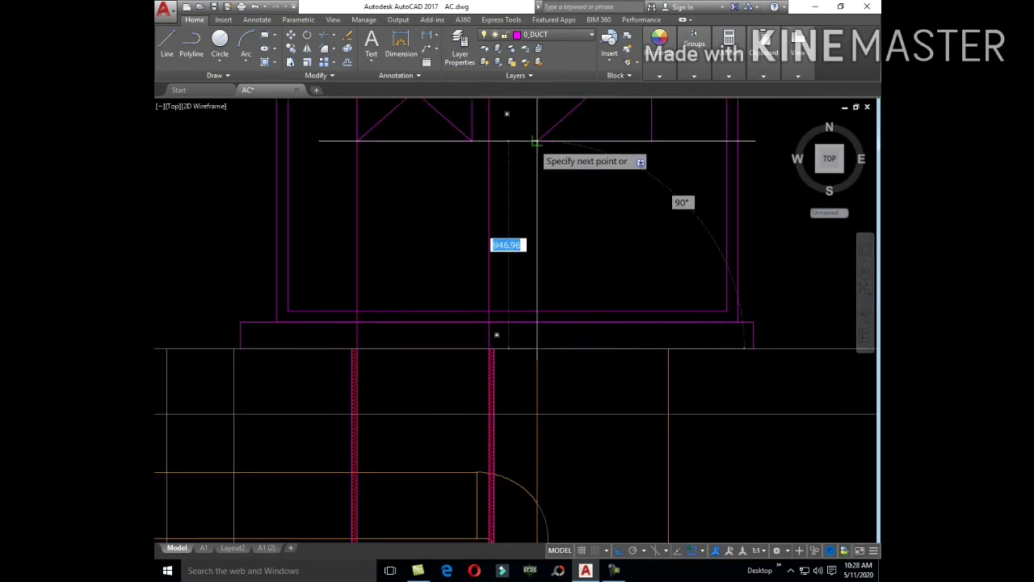
click(671, 331)
middle_drag(690, 228, 687, 410)
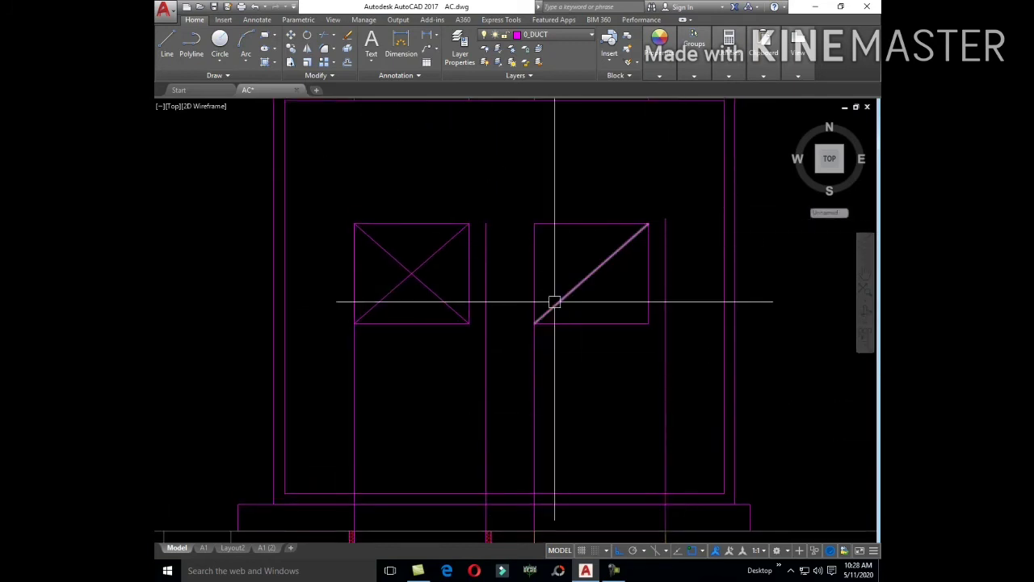
text(L)
- Draw a line joining the top corners of the two duct boxes
key(Return)
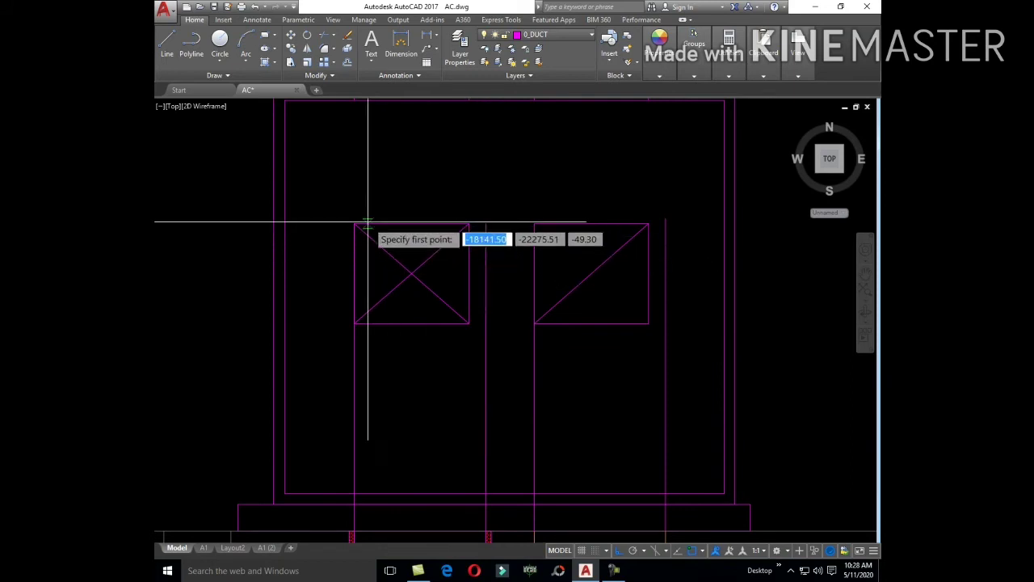
click(354, 223)
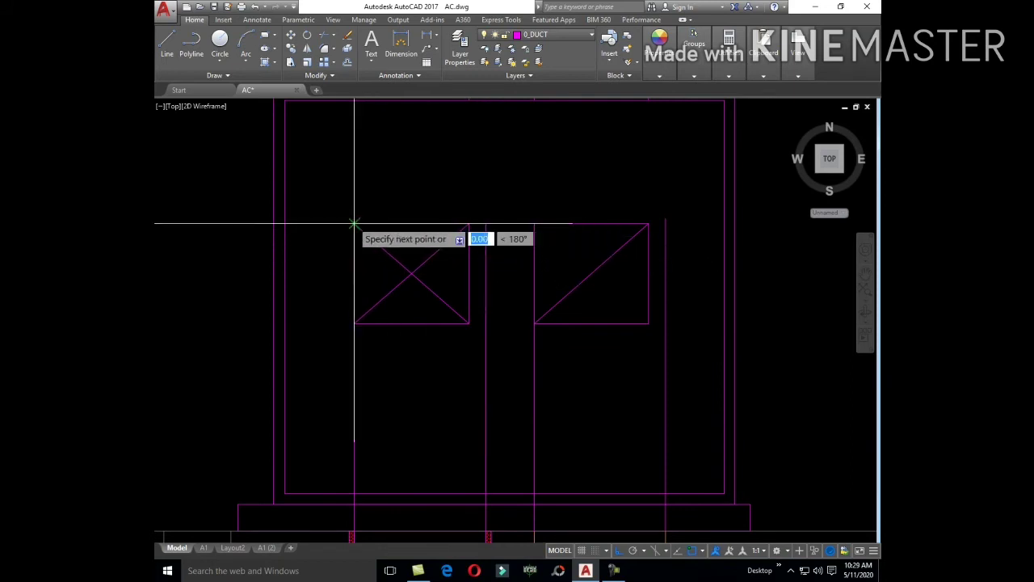
click(665, 224)
key(Return)
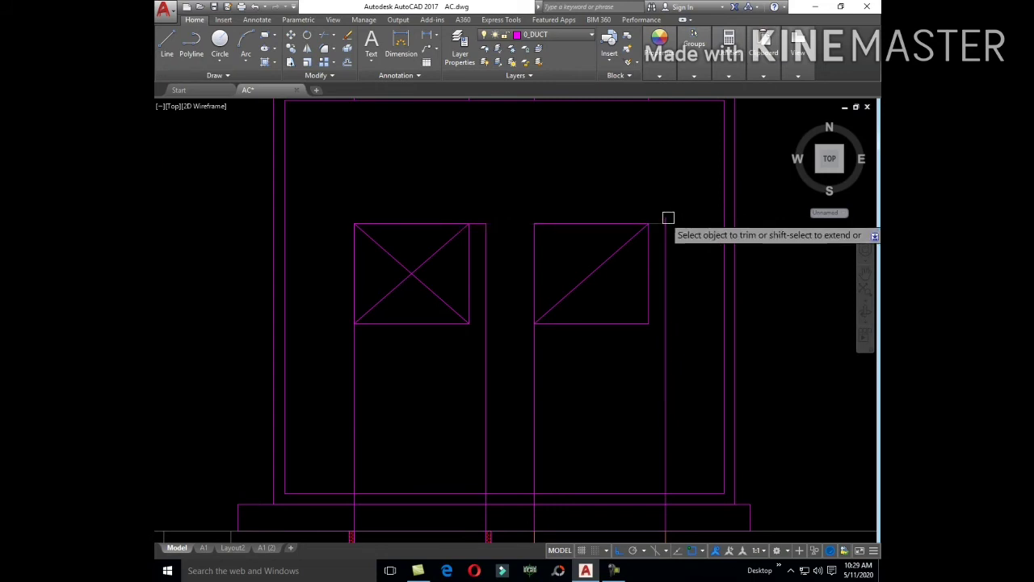
scroll(667, 214, down, 5)
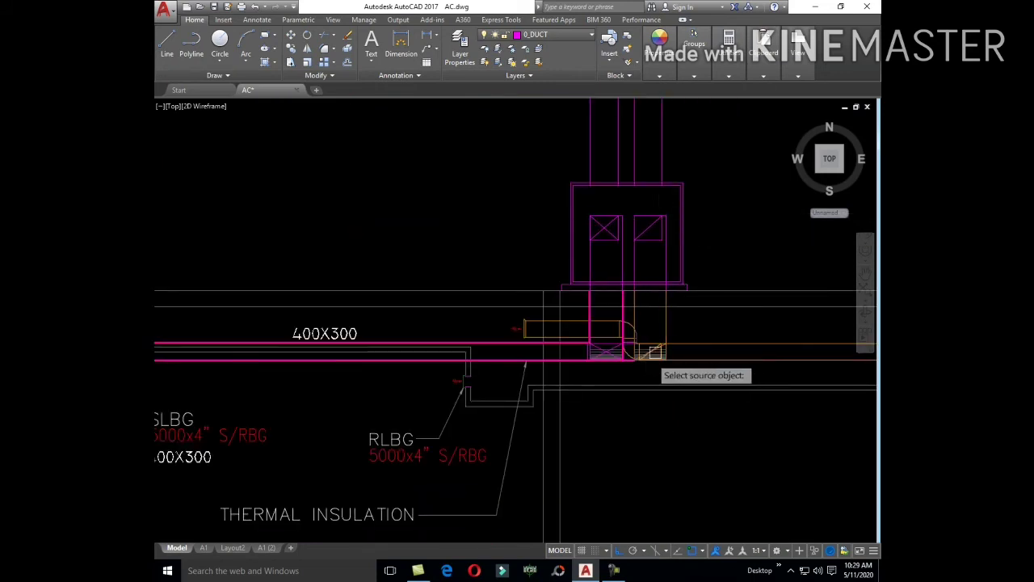
- Match the right square and its diagonal to the orange return duct's properties
scroll(655, 352, up, 4)
click(667, 315)
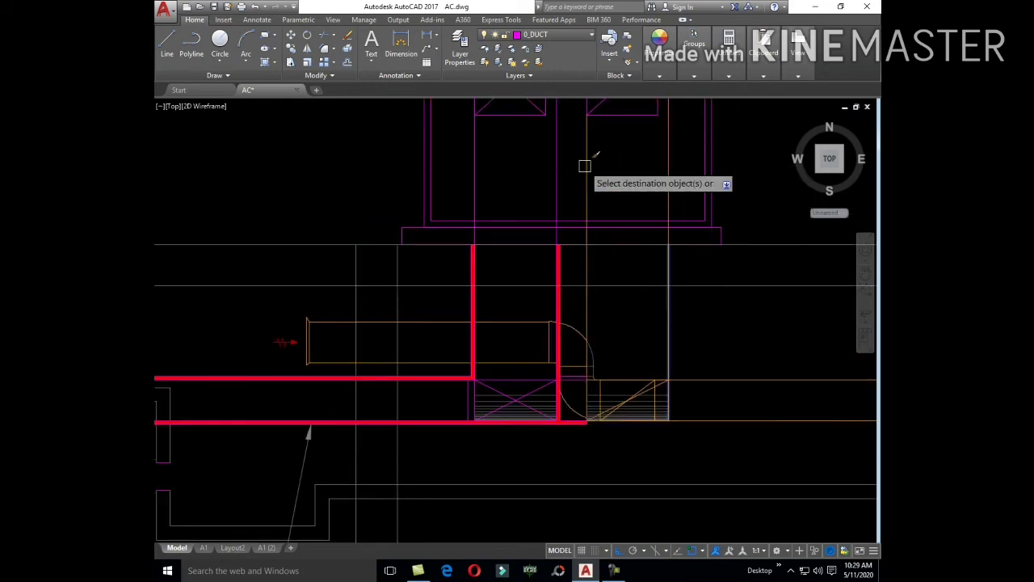
scroll(649, 358, up, 3)
scroll(691, 221, up, 2)
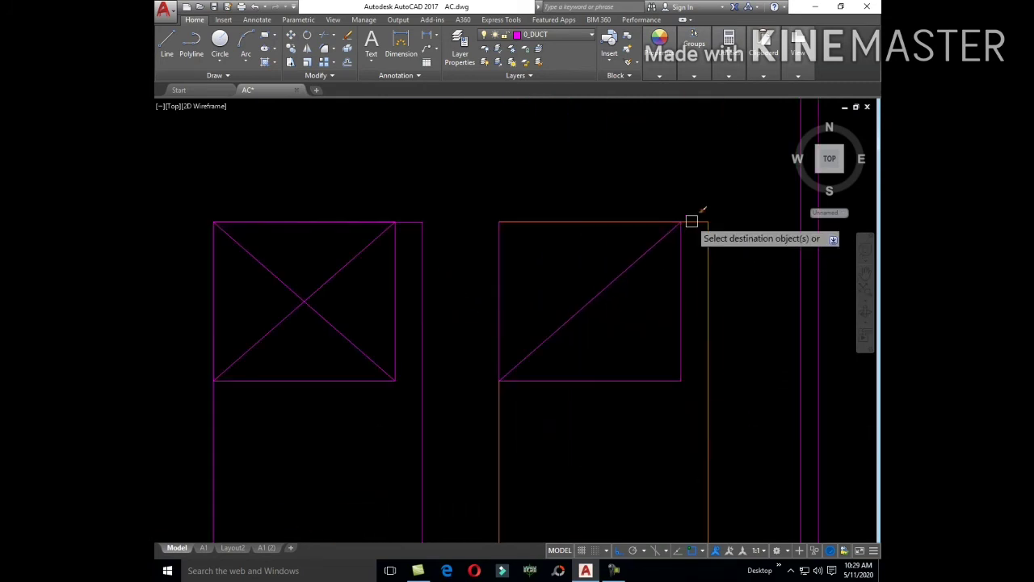
click(681, 393)
click(632, 330)
key(Escape)
scroll(502, 275, down, 3)
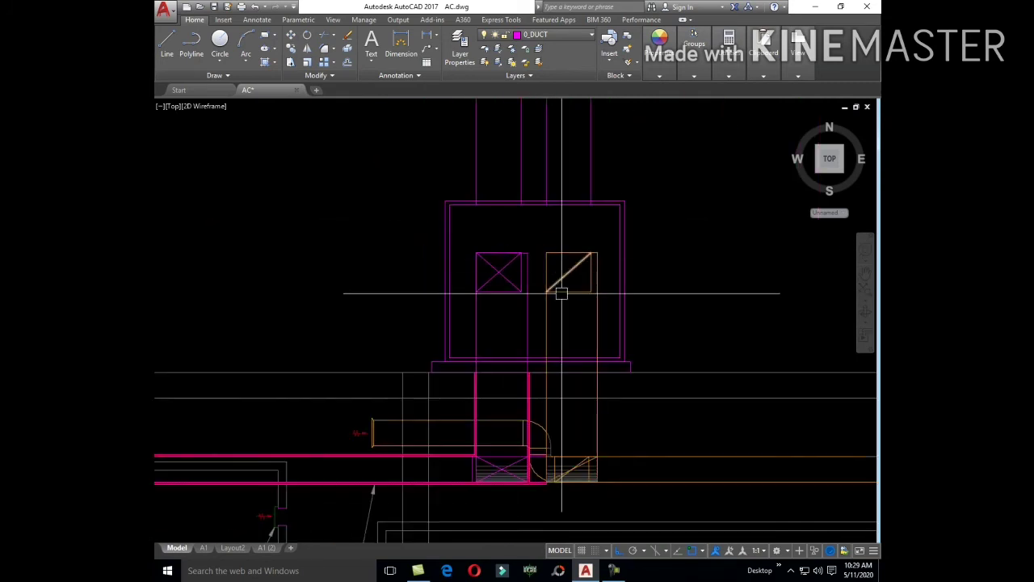
scroll(515, 305, up, 2)
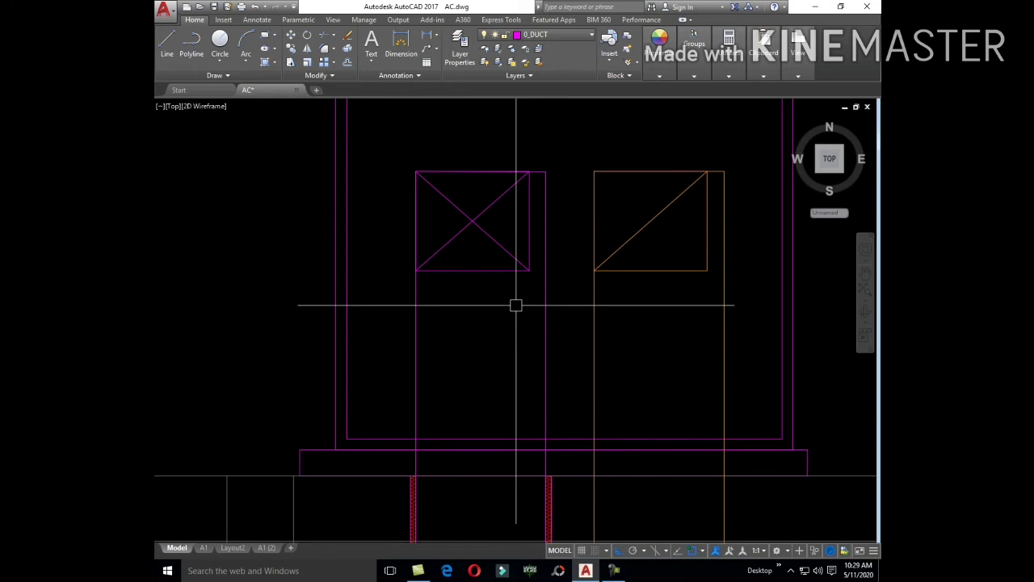
scroll(517, 307, down, 2)
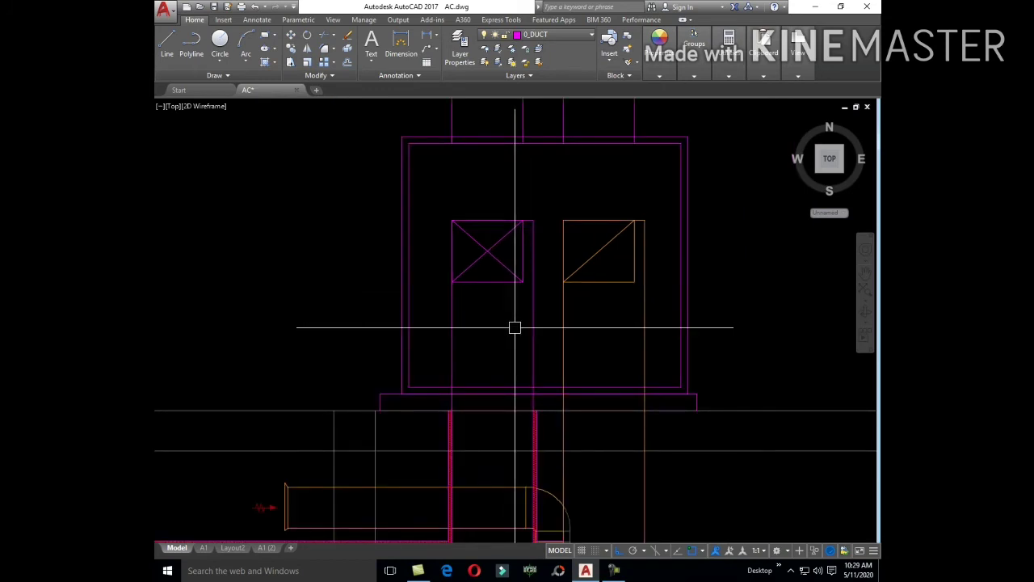
scroll(529, 246, up, 3)
middle_drag(522, 226, 590, 331)
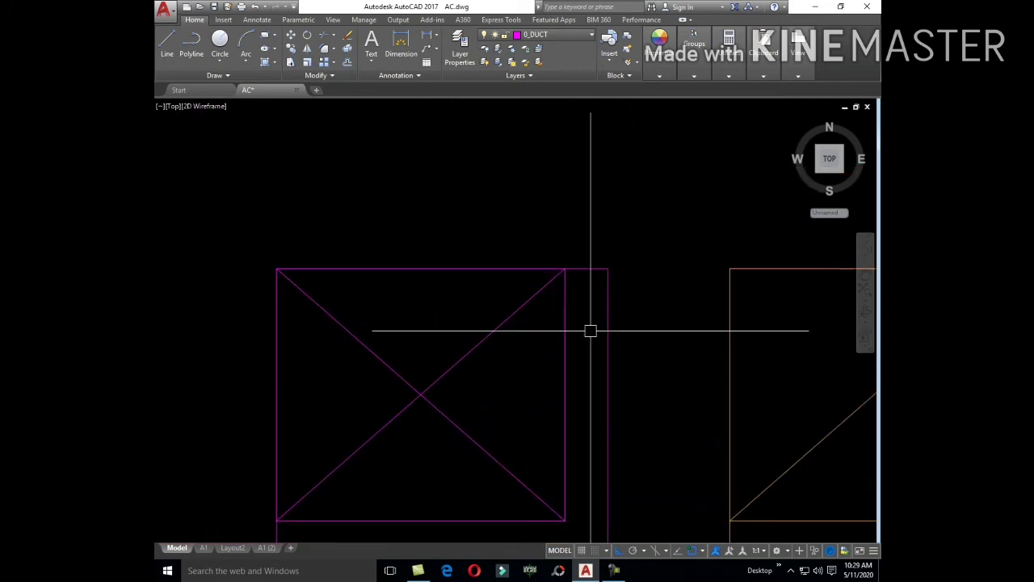
scroll(589, 310, down, 3)
scroll(580, 330, down, 2)
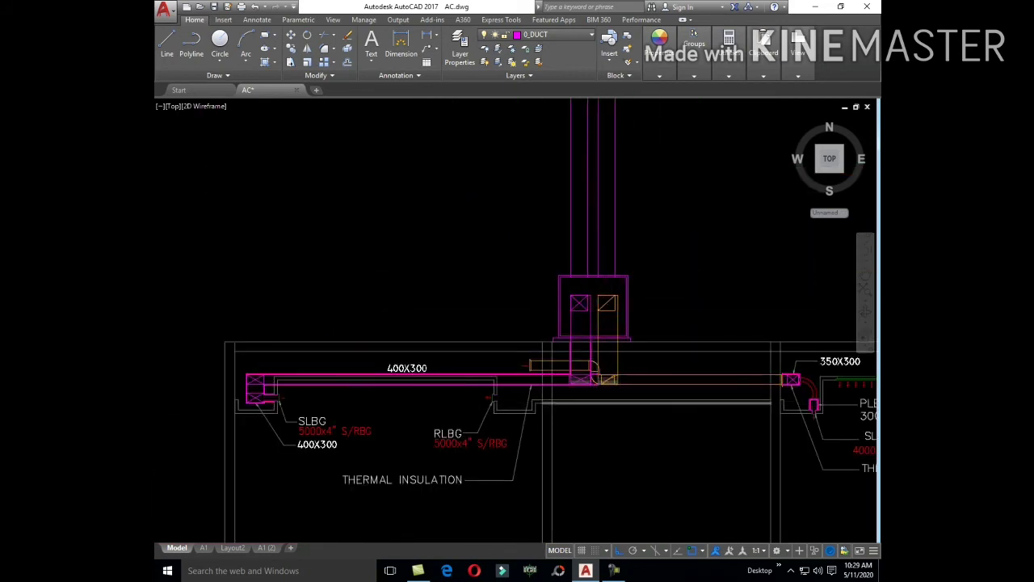
scroll(526, 351, up, 2)
scroll(510, 377, up, 2)
scroll(594, 397, up, 2)
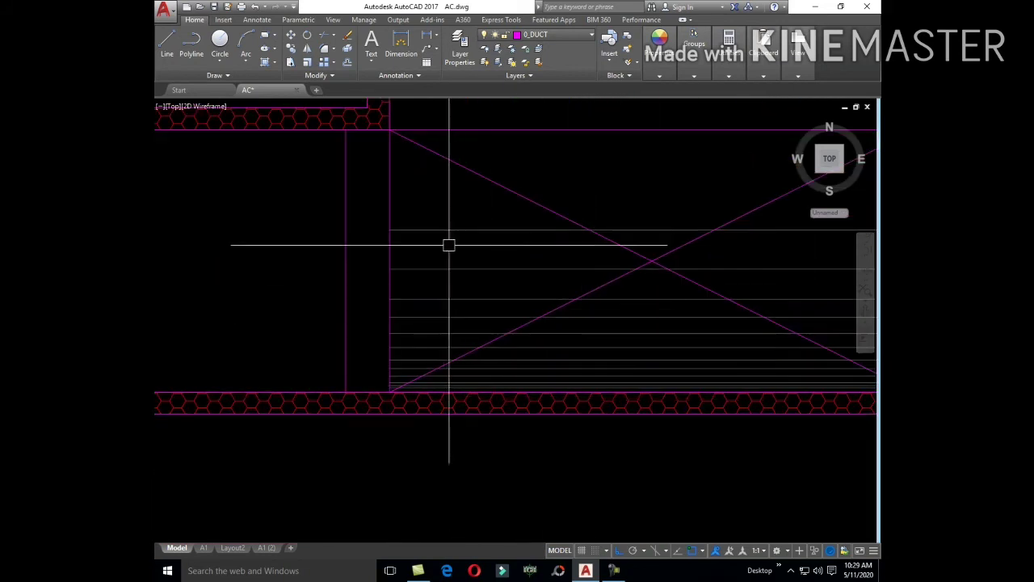
- Window-select the horizontal lining lines at the supply duct junction
click(445, 214)
click(425, 288)
scroll(409, 328, up, 1)
scroll(404, 377, up, 1)
scroll(410, 430, up, 2)
key(Escape)
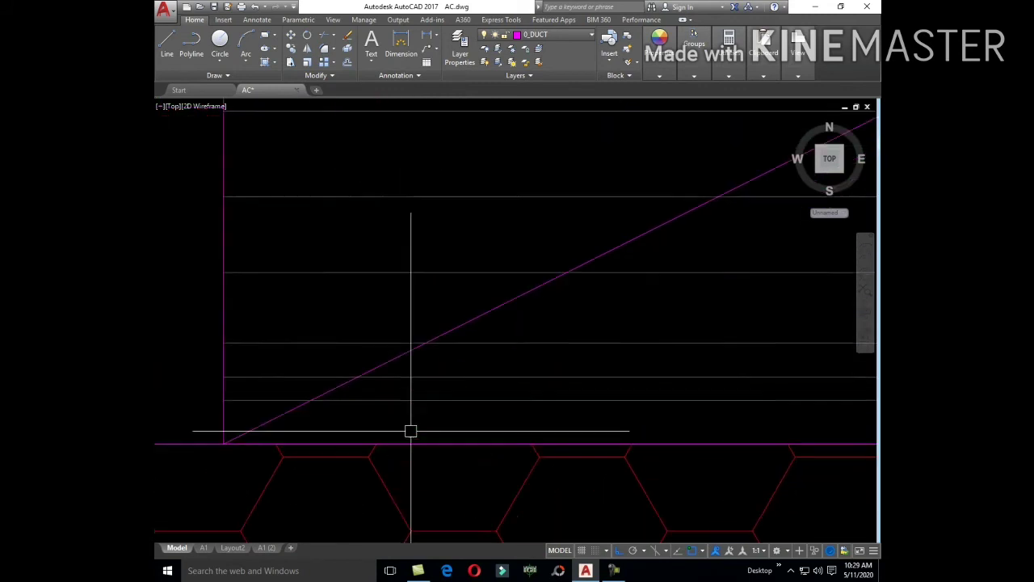
scroll(411, 431, up, 4)
click(275, 357)
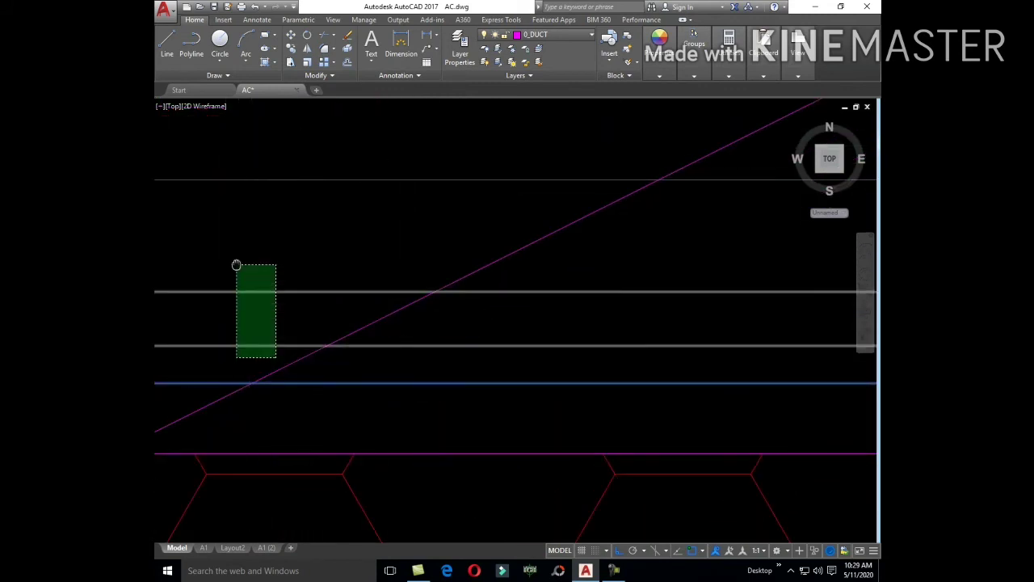
click(236, 265)
scroll(404, 340, down, 2)
click(577, 455)
click(554, 225)
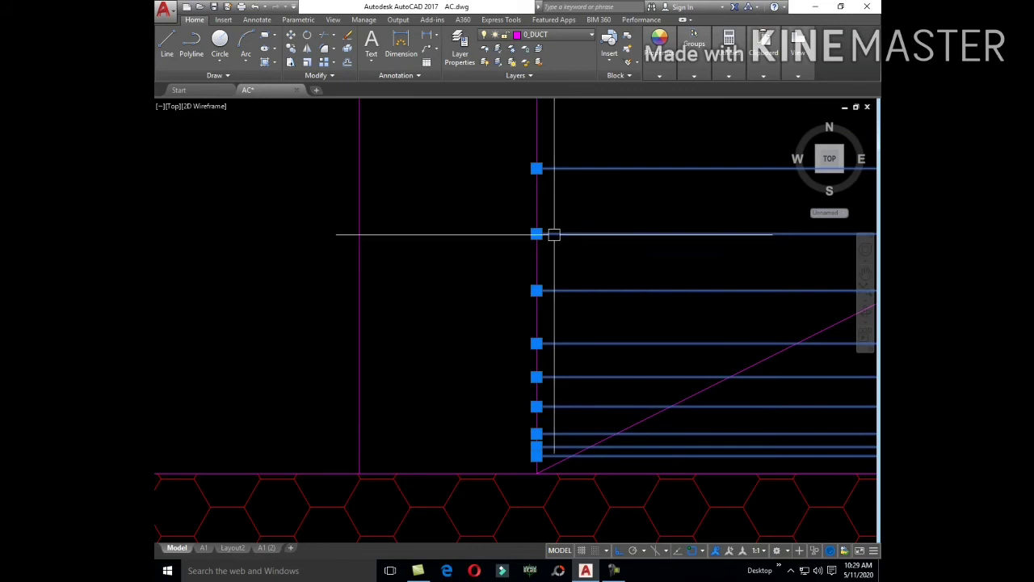
text(CO)
- Copy the selected lining lines from a base point at the duct junction
key(Return)
scroll(565, 234, down, 3)
scroll(558, 267, down, 2)
middle_drag(550, 294, 607, 346)
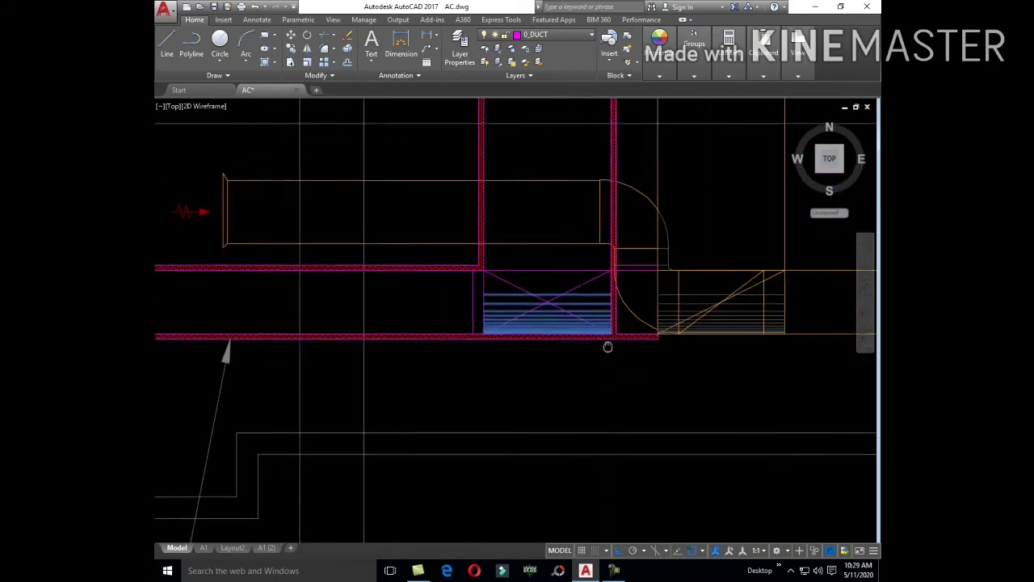
scroll(608, 324, up, 4)
scroll(612, 267, down, 3)
click(583, 349)
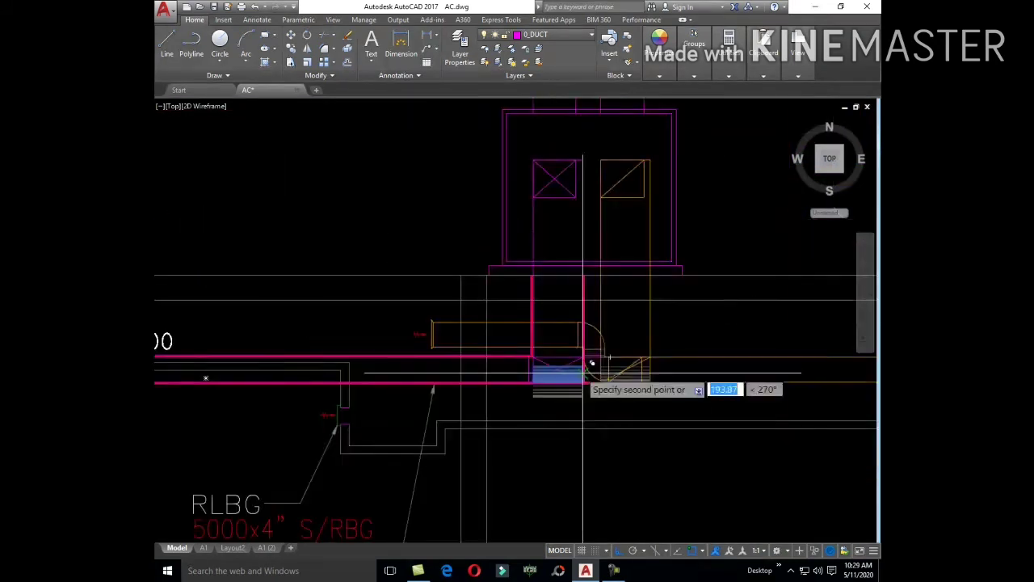
scroll(615, 226, up, 2)
scroll(565, 202, up, 4)
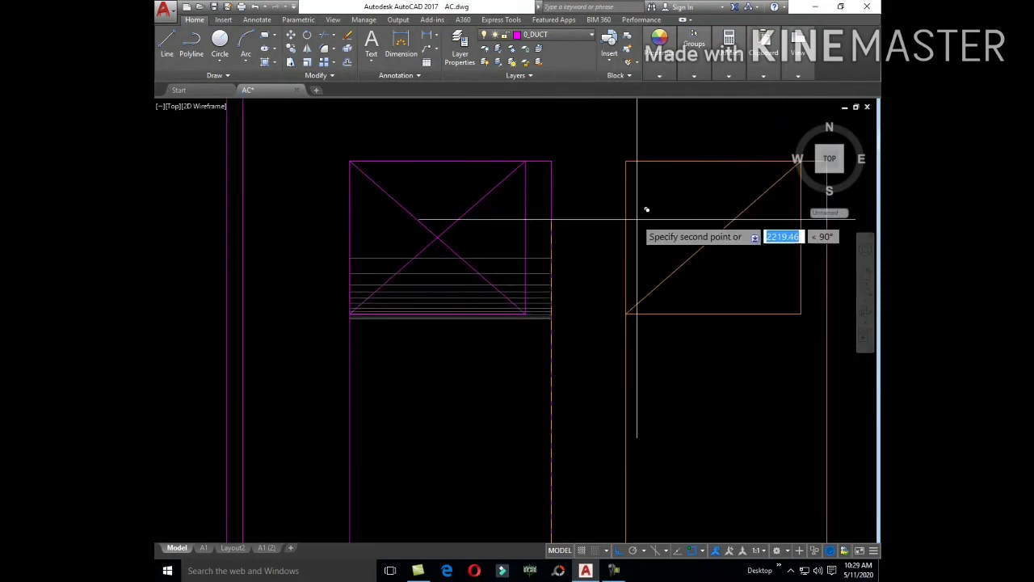
scroll(630, 219, down, 5)
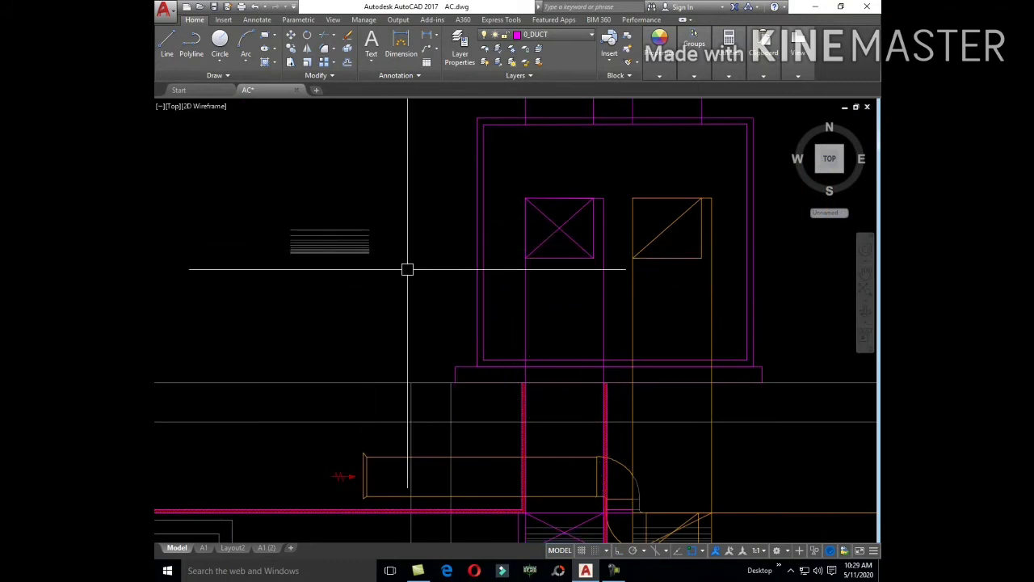
- Rotate the copied lining lines and move them onto the top of the left crossed supply square
click(355, 249)
key(Return)
click(296, 215)
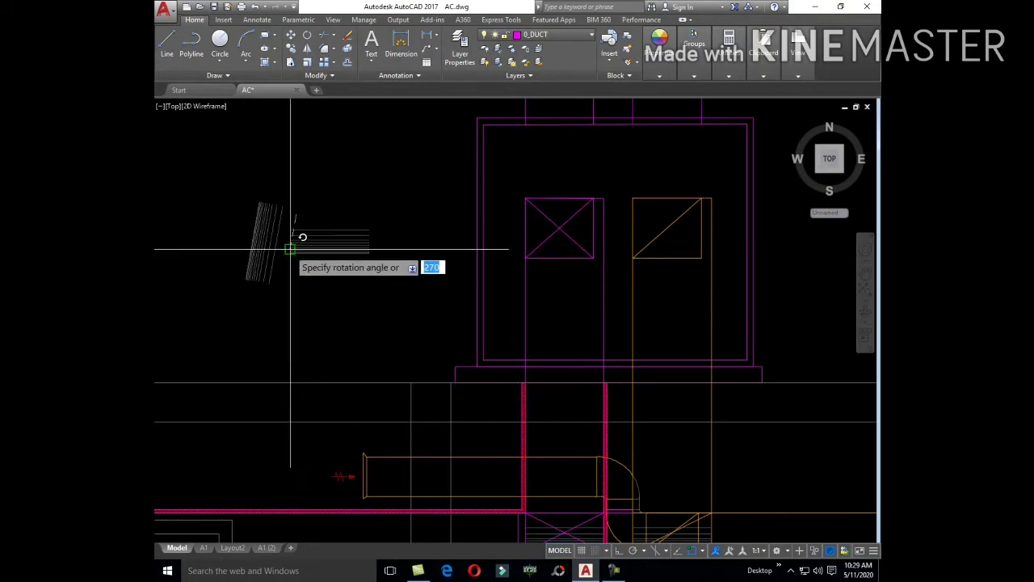
drag(343, 229, 262, 152)
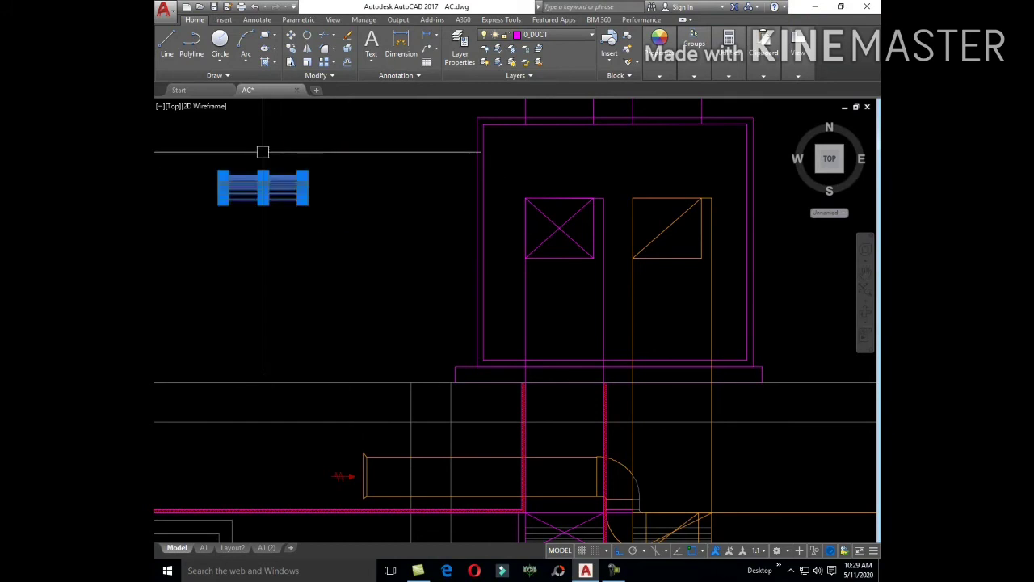
text(m)
key(Return)
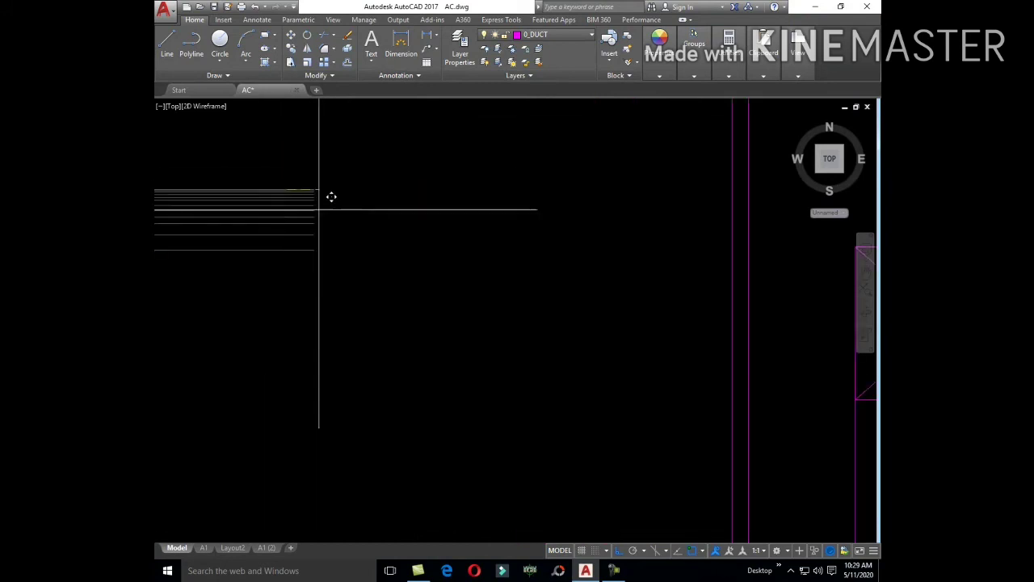
click(317, 203)
scroll(644, 241, up, 4)
click(573, 203)
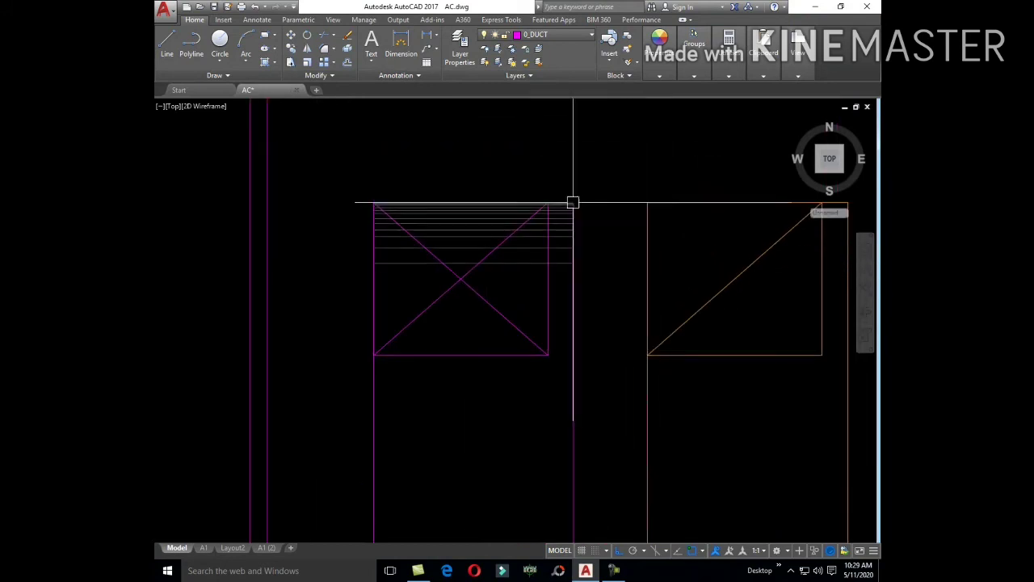
- Copy one lining line further down inside the left square
click(339, 202)
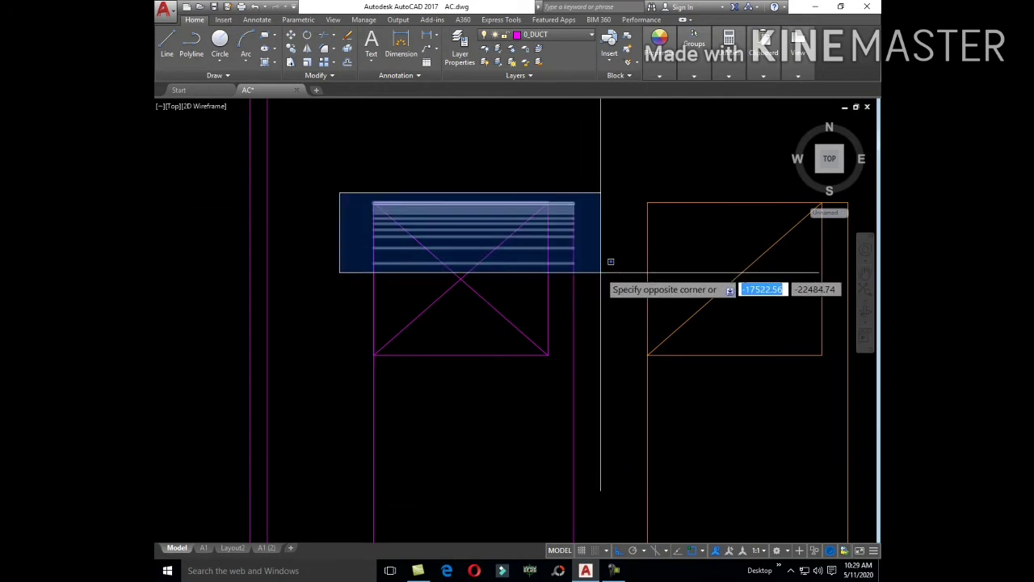
click(600, 272)
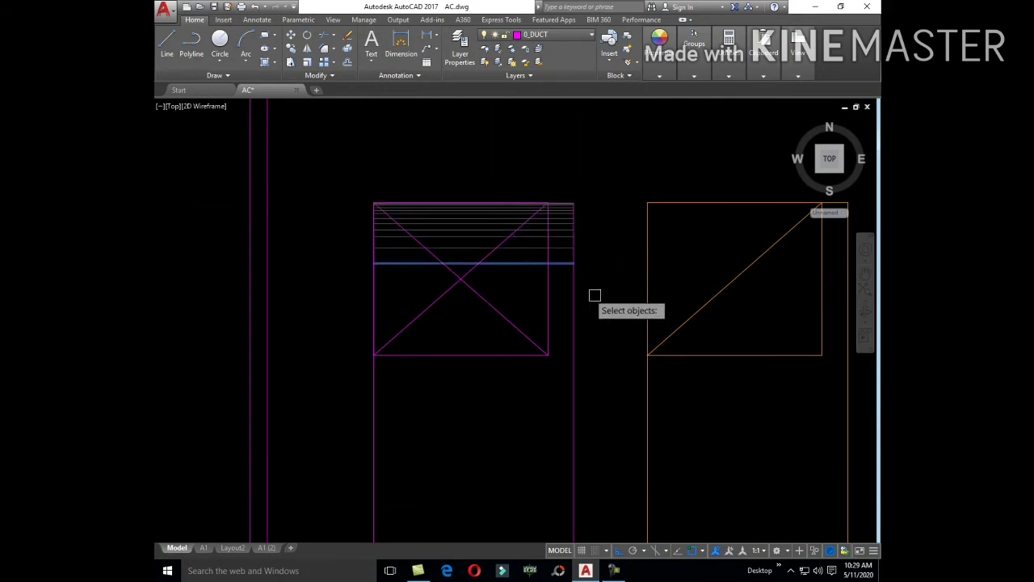
scroll(598, 290, up, 4)
key(Return)
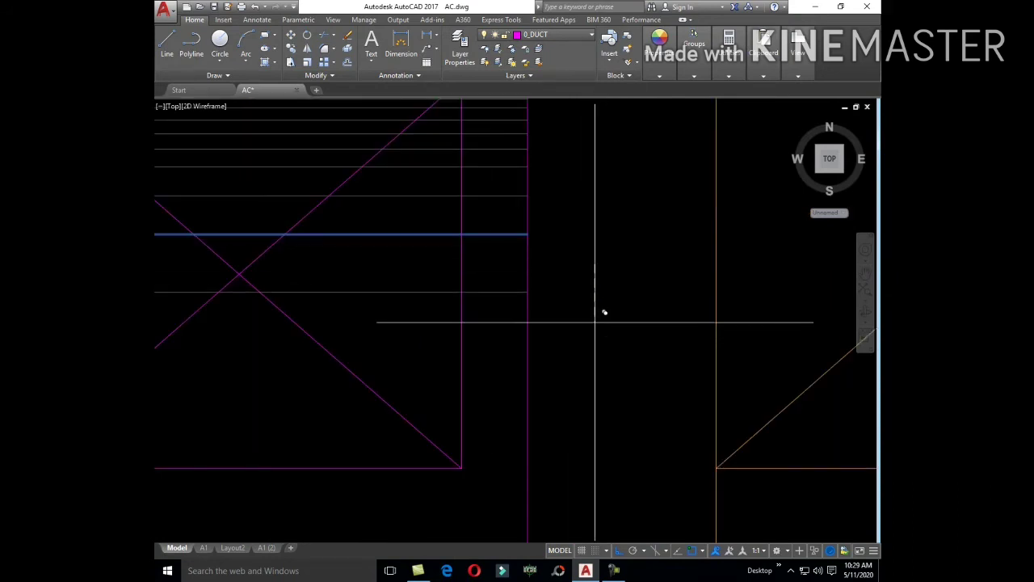
click(605, 365)
key(Escape)
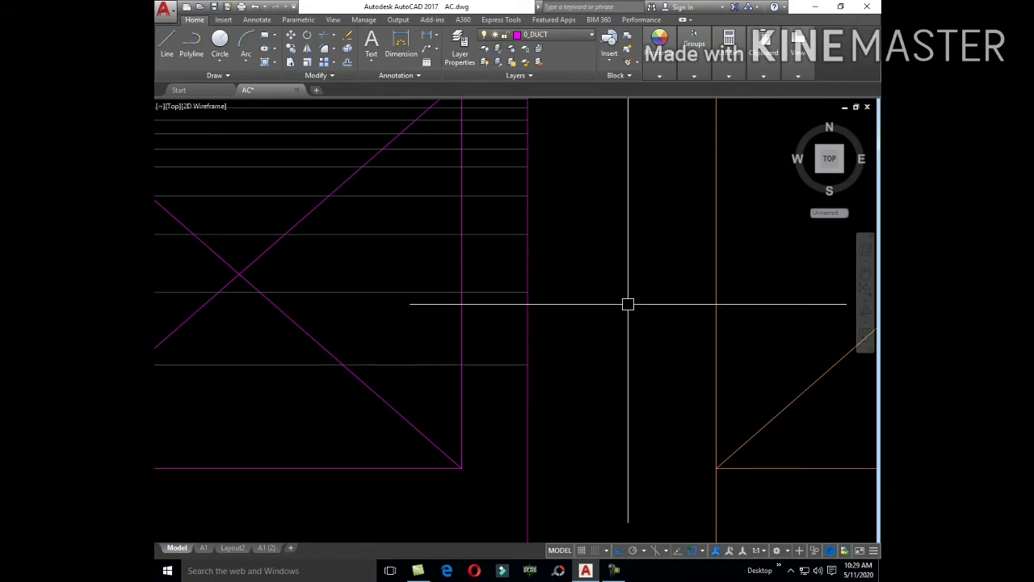
- Window-select the lining lines, including the top ones, and copy them downward with CO
scroll(628, 304, down, 3)
scroll(614, 334, up, 3)
scroll(480, 331, up, 1)
scroll(480, 331, down, 2)
click(474, 307)
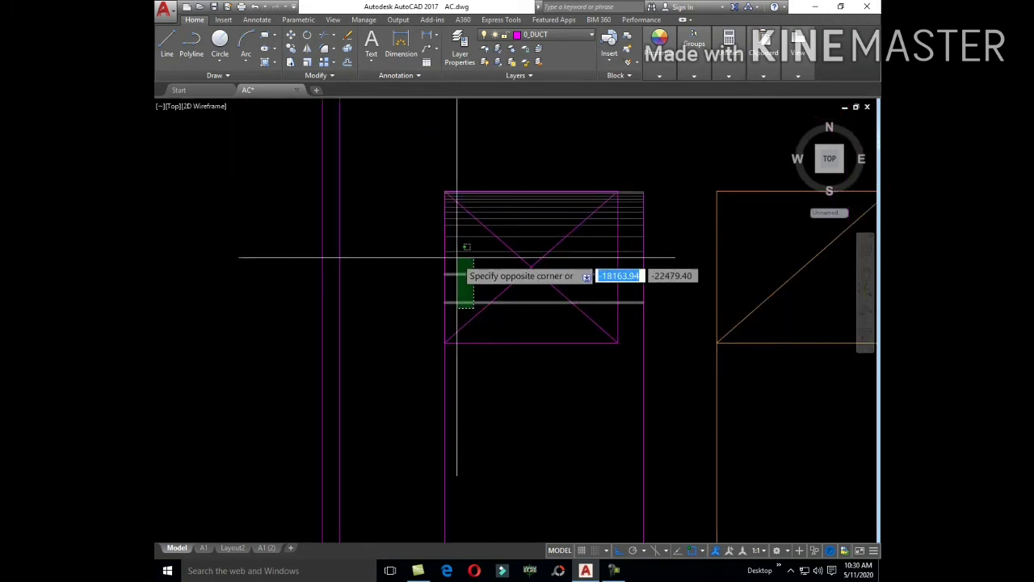
click(453, 224)
click(409, 167)
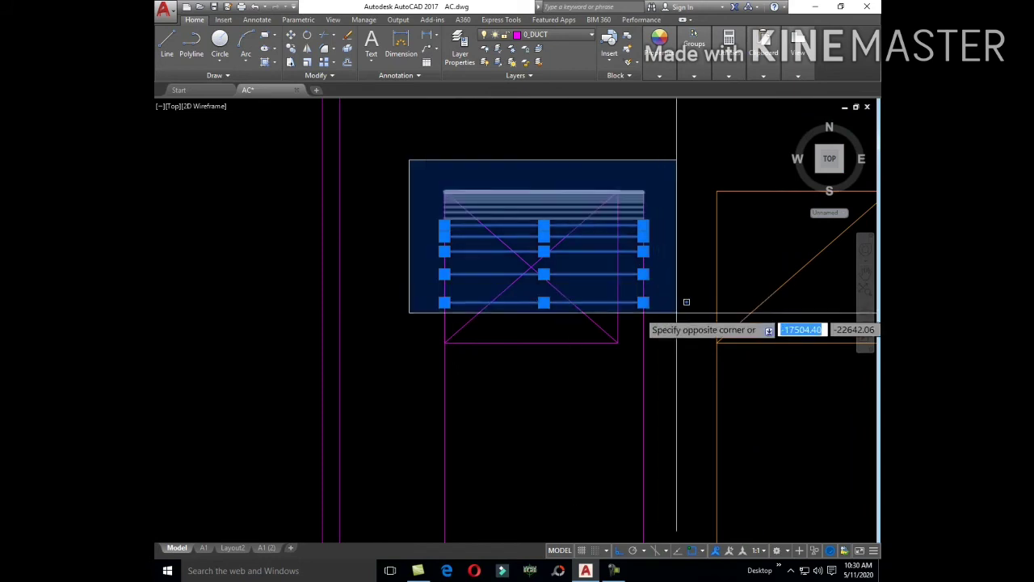
click(683, 304)
text(o)
key(Return)
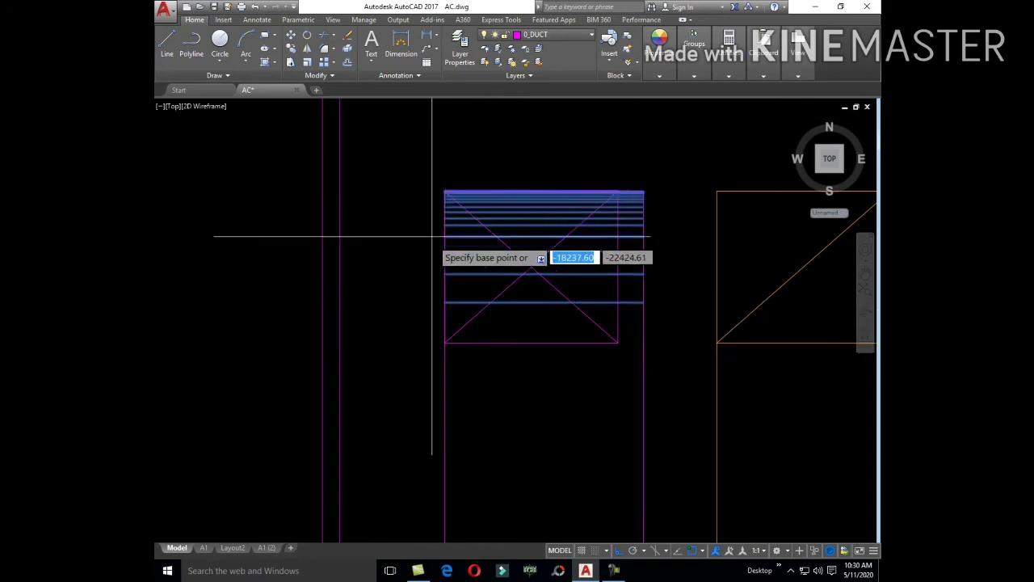
scroll(434, 173, up, 5)
click(473, 242)
scroll(485, 242, down, 3)
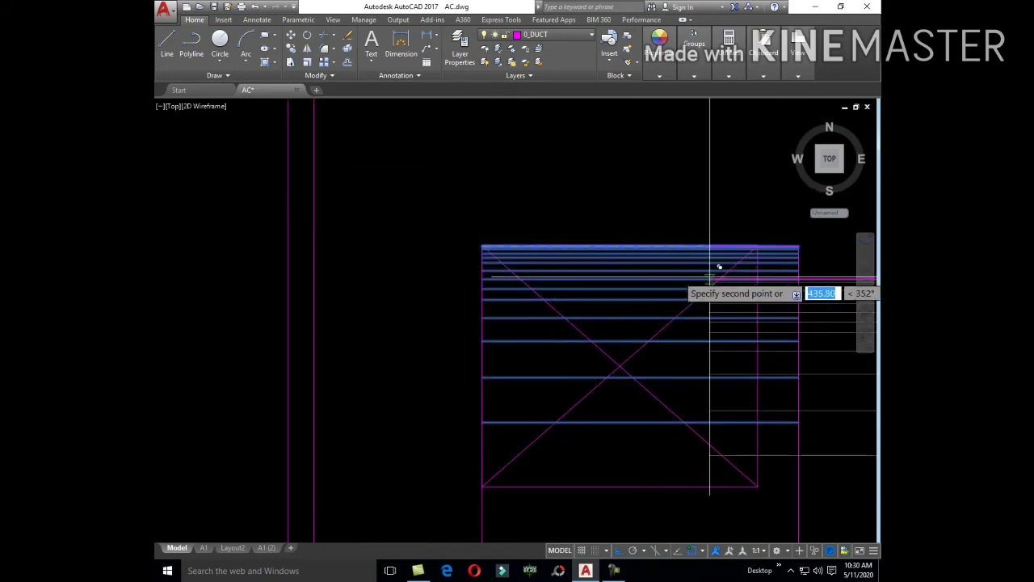
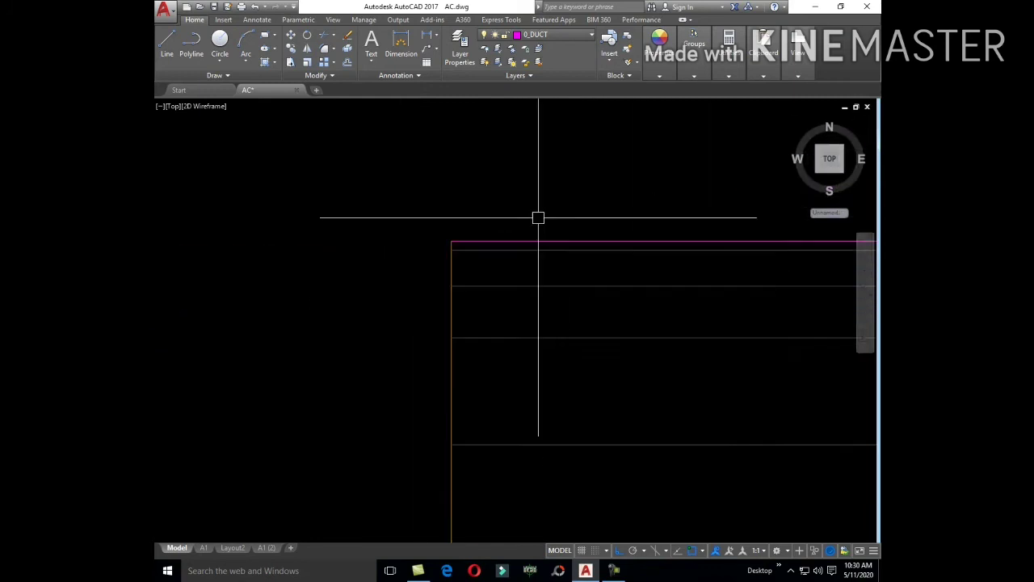
- Zoom and pan to bring the hatched duct and unit layout into view
text(M)
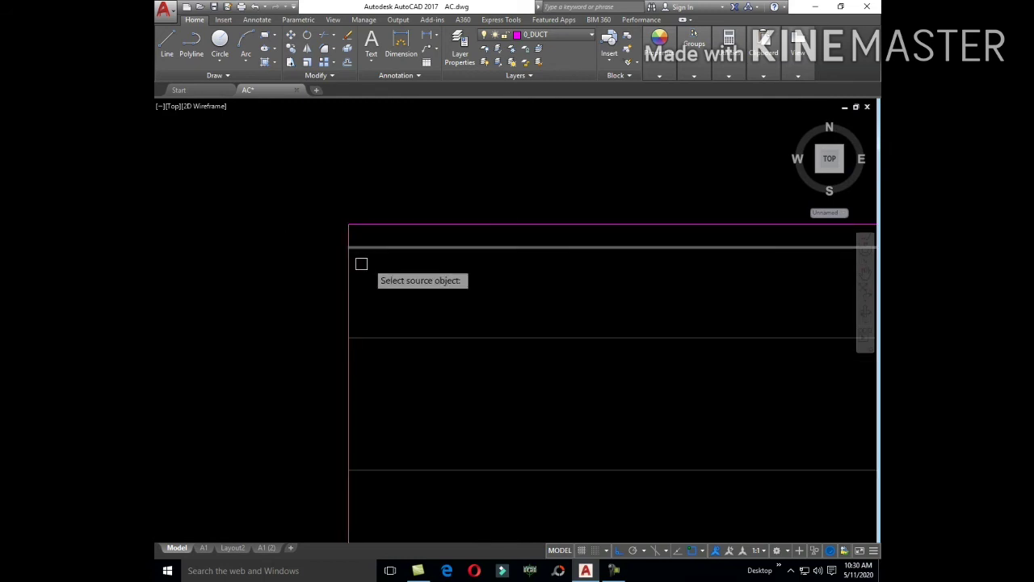
scroll(506, 201, down, 3)
scroll(531, 231, down, 5)
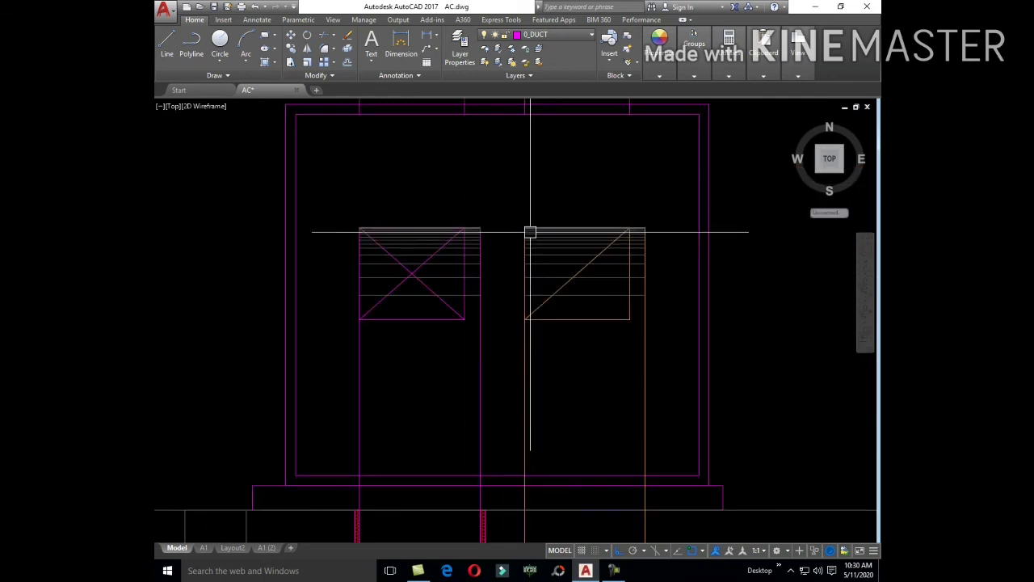
scroll(529, 234, down, 4)
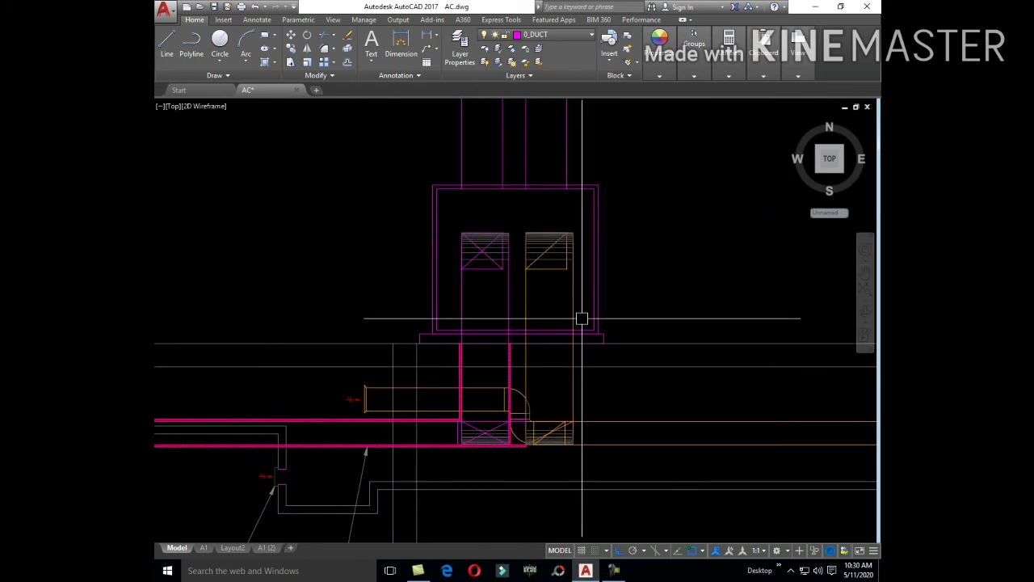
scroll(576, 263, up, 6)
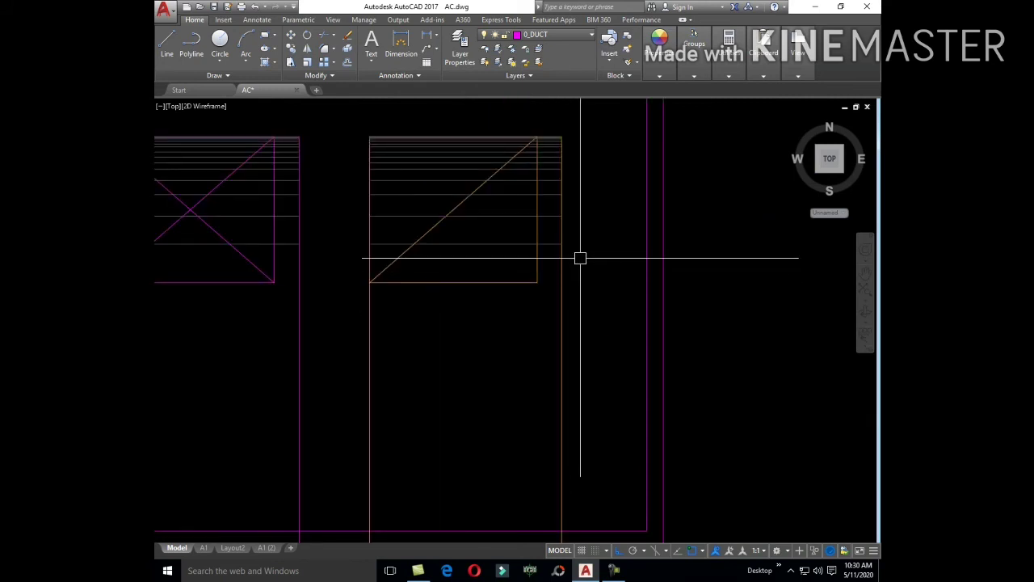
text(L)
key(Return)
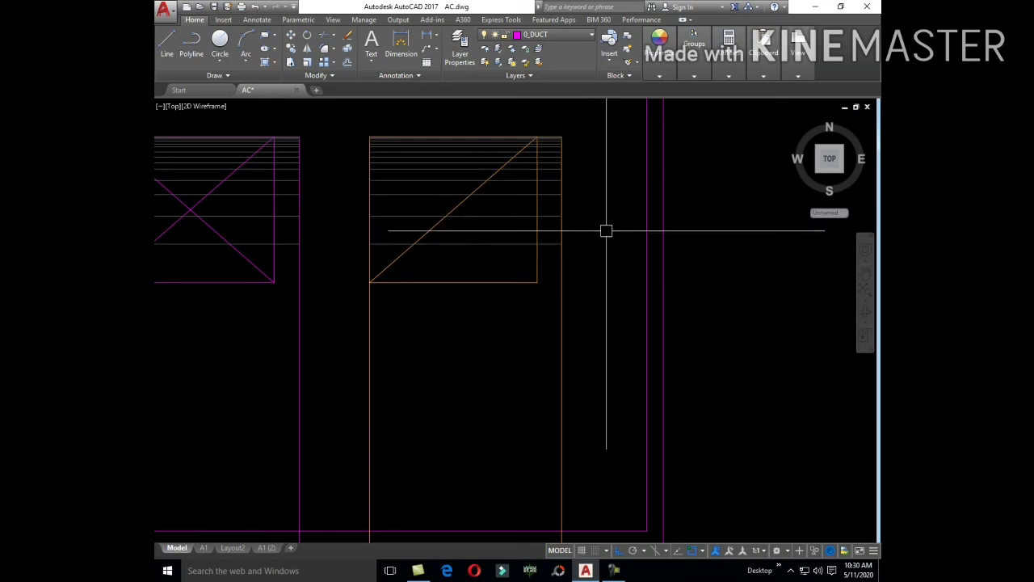
scroll(605, 232, down, 4)
middle_drag(554, 342, 557, 263)
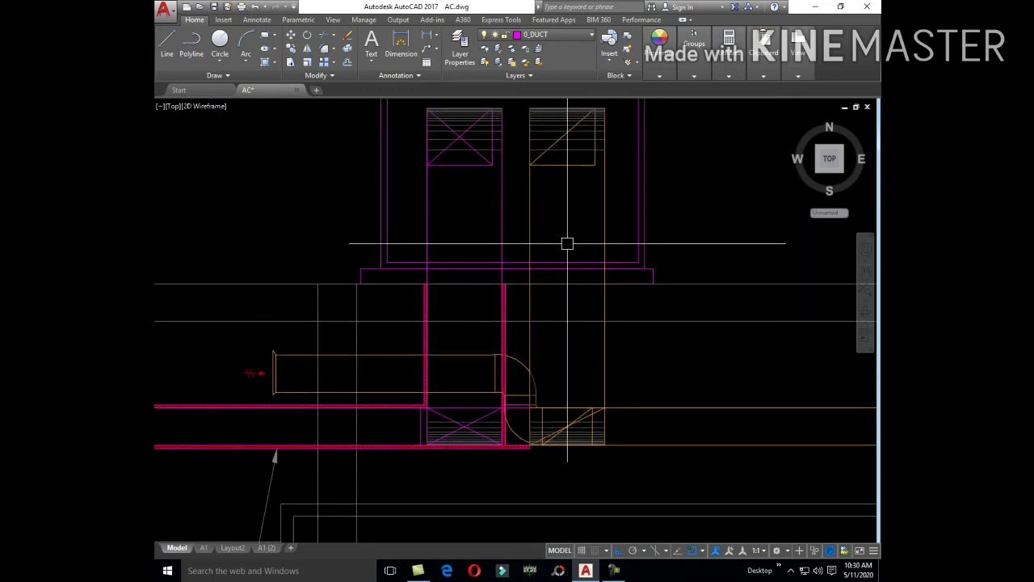
scroll(400, 290, up, 5)
scroll(391, 369, up, 3)
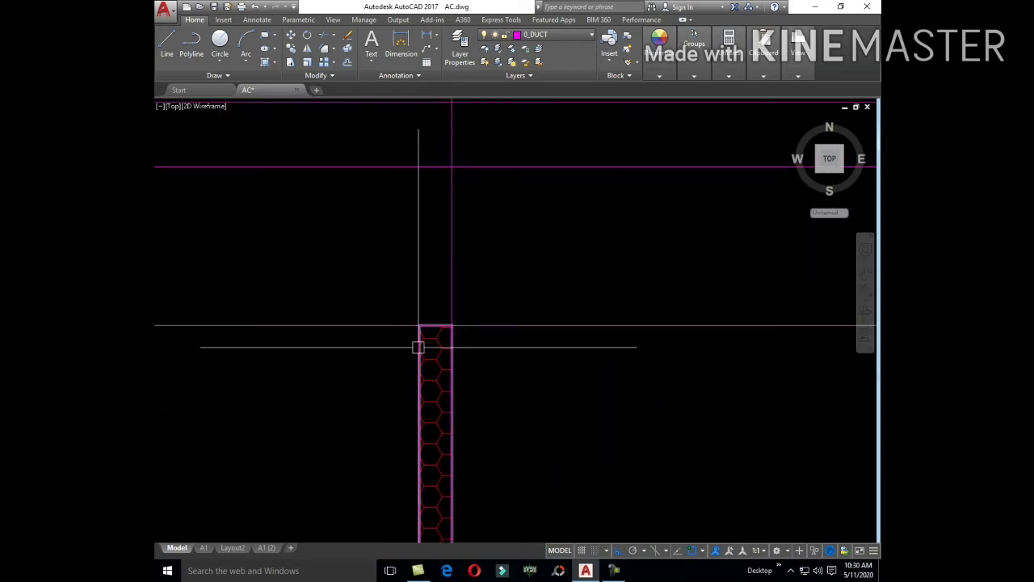
scroll(413, 341, up, 3)
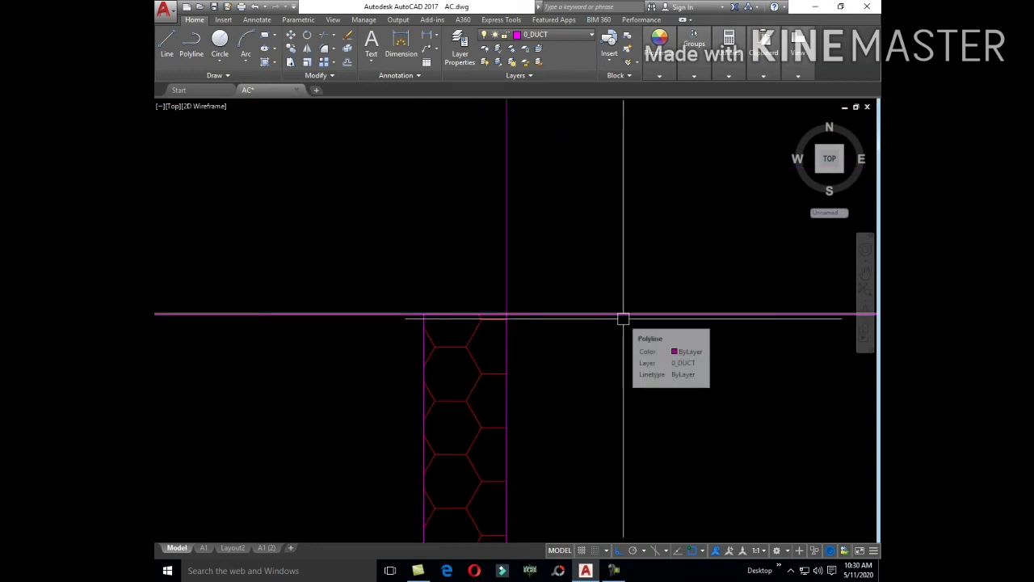
- Start a line (L) at the top of the hatched duct column
text(l)
key(Return)
click(422, 313)
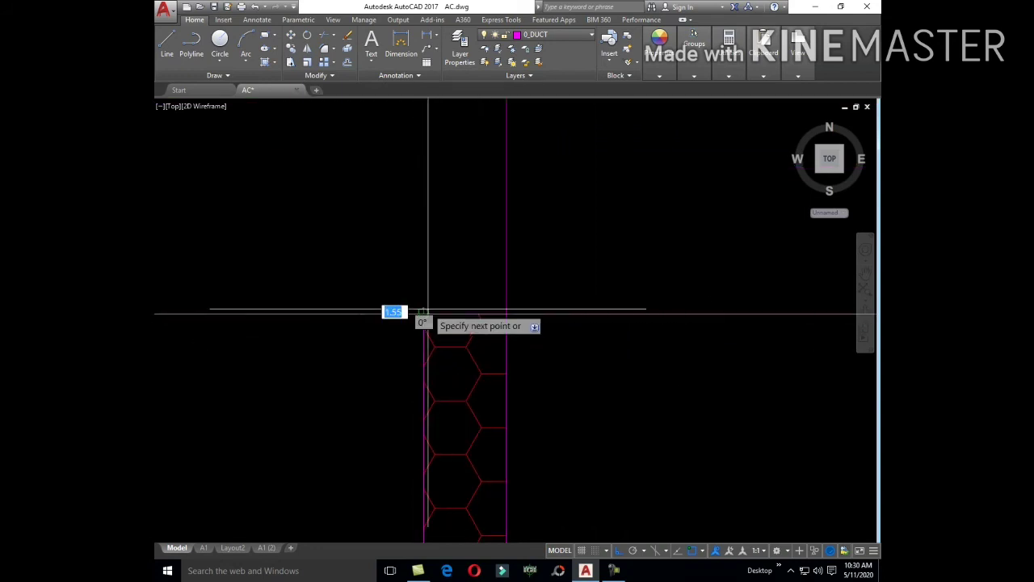
scroll(427, 251, down, 2)
scroll(453, 307, down, 3)
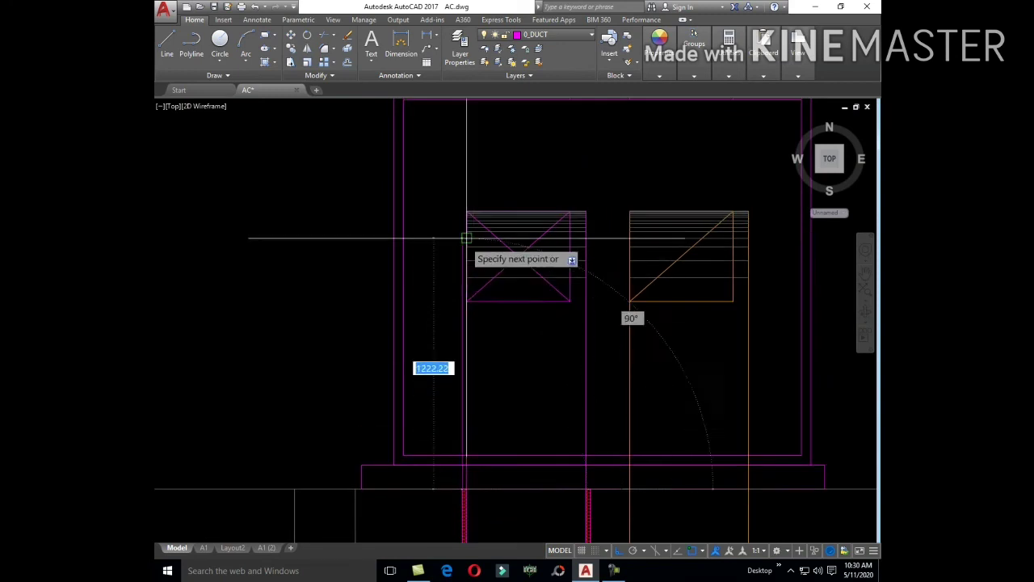
- End the vertical line above the duct box and draw a horizontal line across the box top
scroll(466, 239, up, 3)
click(461, 153)
key(Escape)
middle_drag(559, 208, 469, 266)
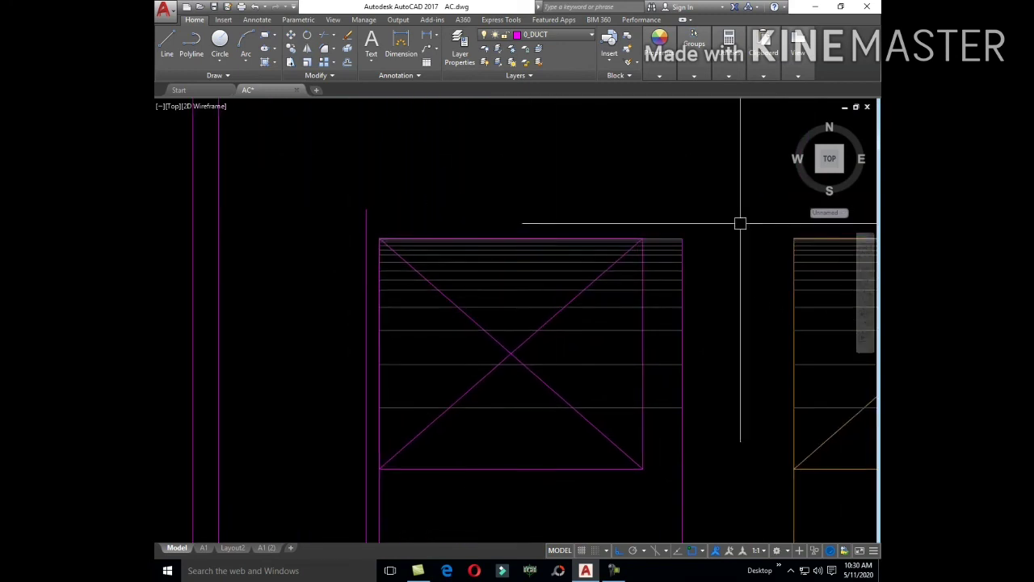
text(l)
key(Return)
click(683, 240)
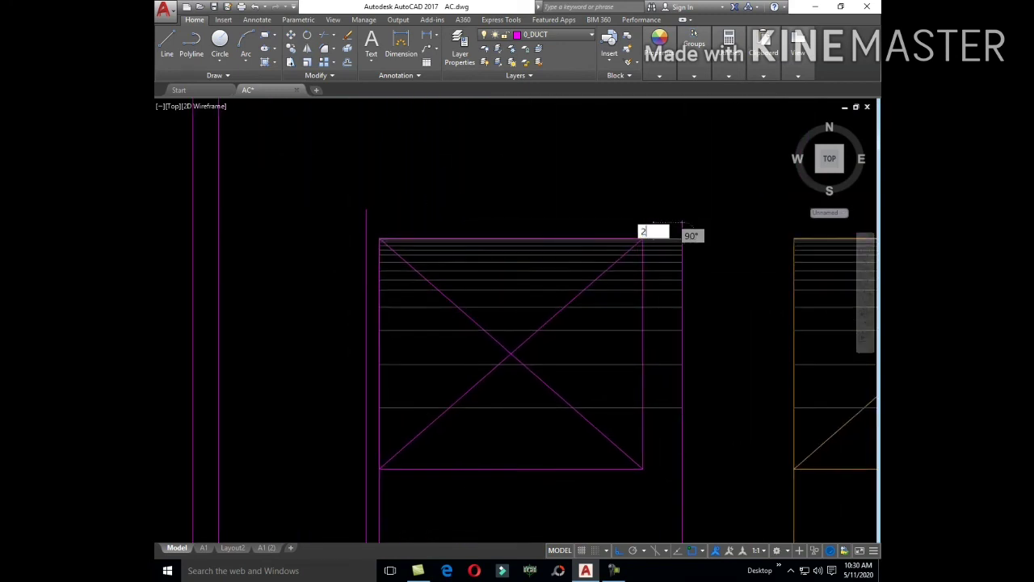
click(362, 227)
key(Escape)
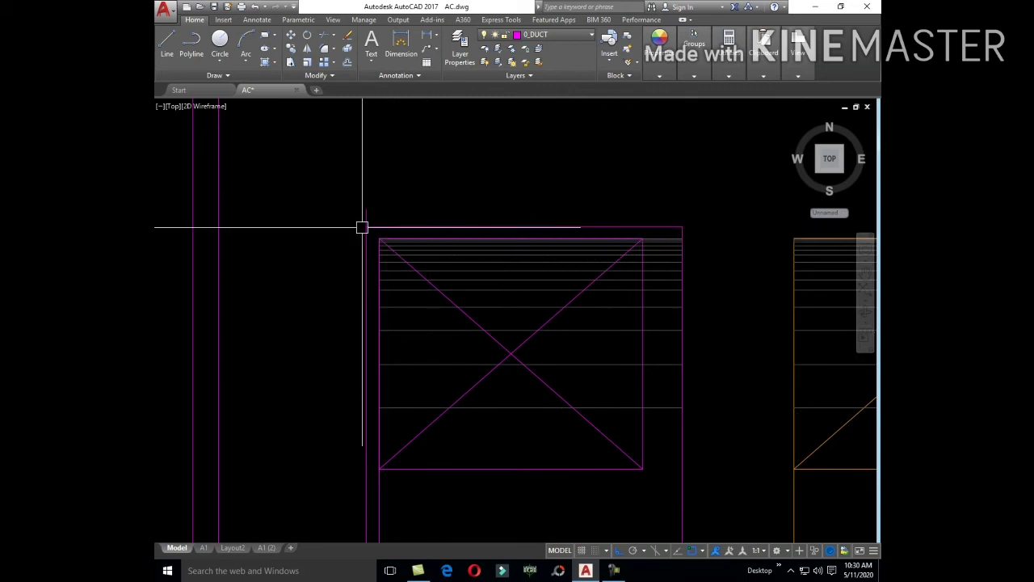
- Trim the excess segments and offset the magenta edge to form the riser's side
text(tr)
key(Return)
key(Return)
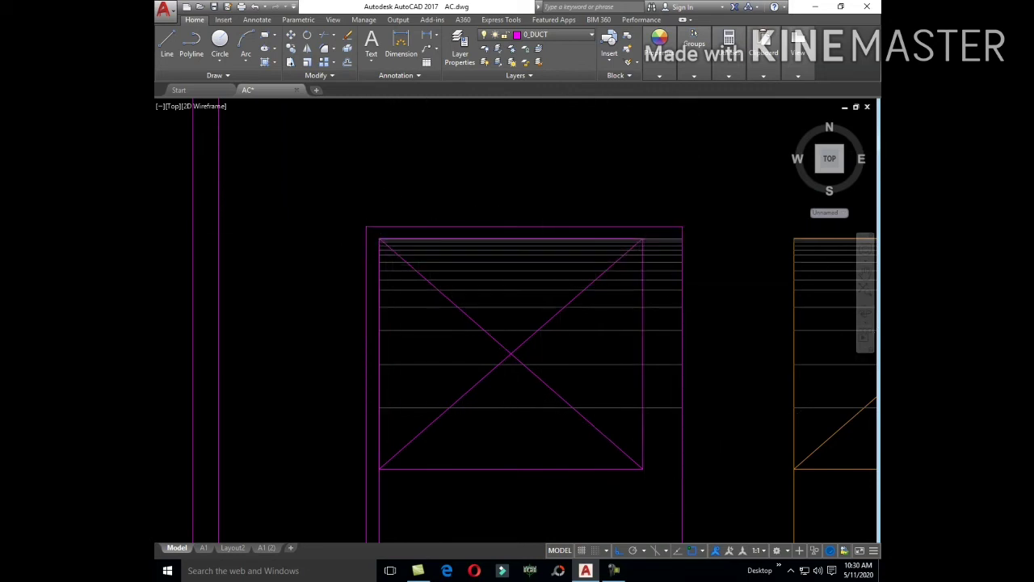
middle_drag(713, 291, 520, 212)
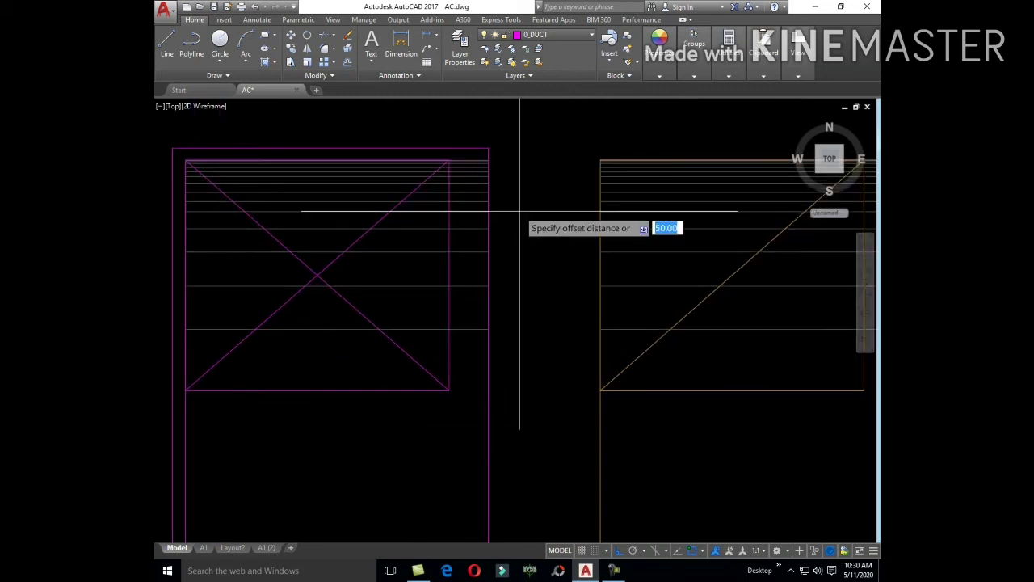
scroll(481, 149, up, 4)
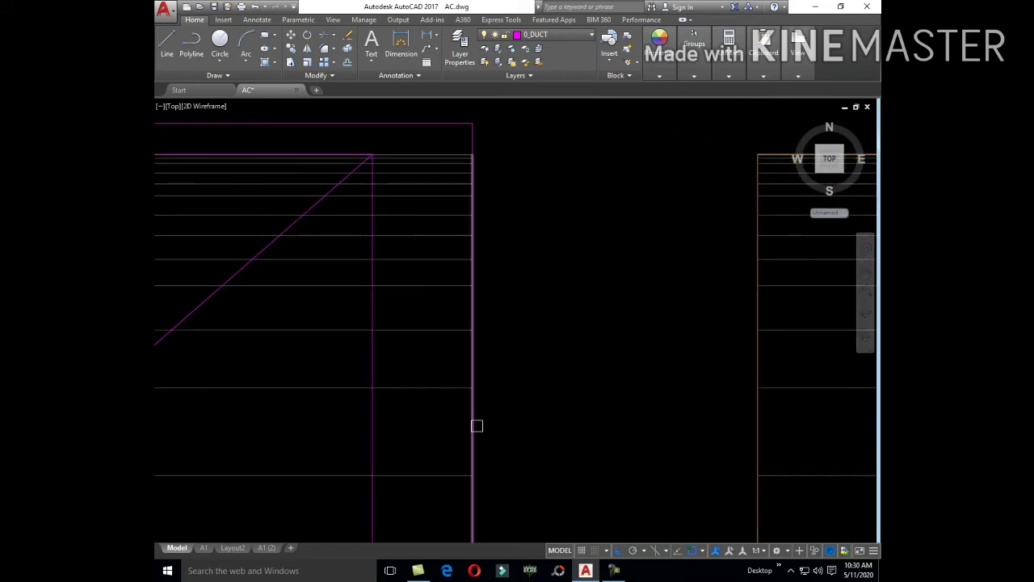
click(520, 414)
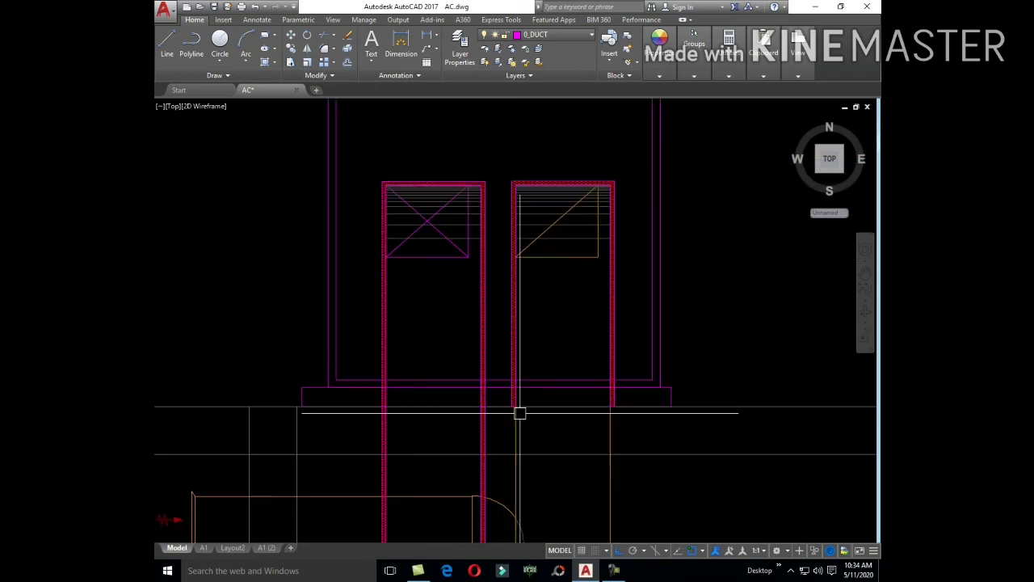
scroll(568, 428, up, 2)
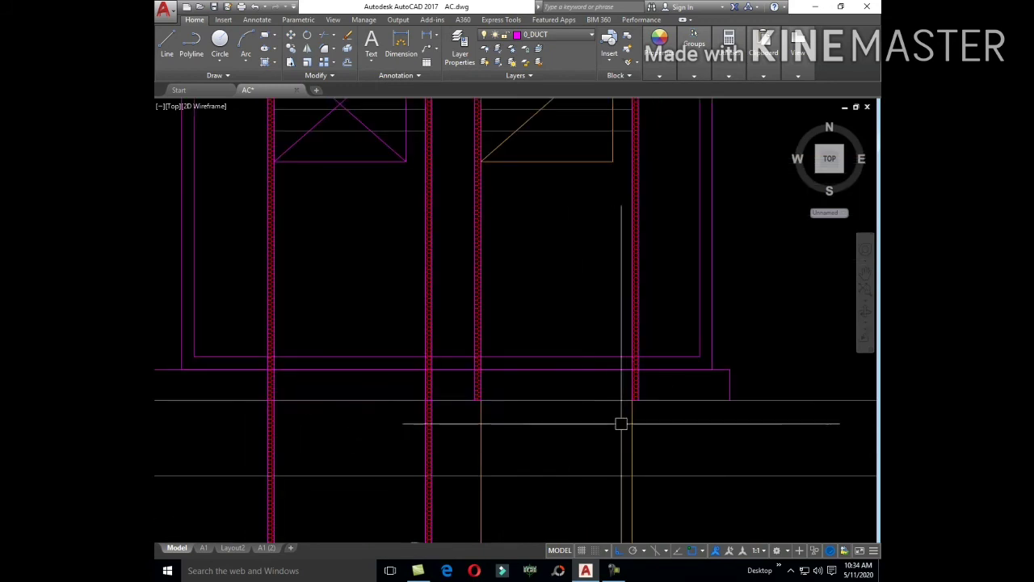
scroll(621, 421, up, 2)
scroll(634, 410, down, 2)
scroll(645, 404, down, 1)
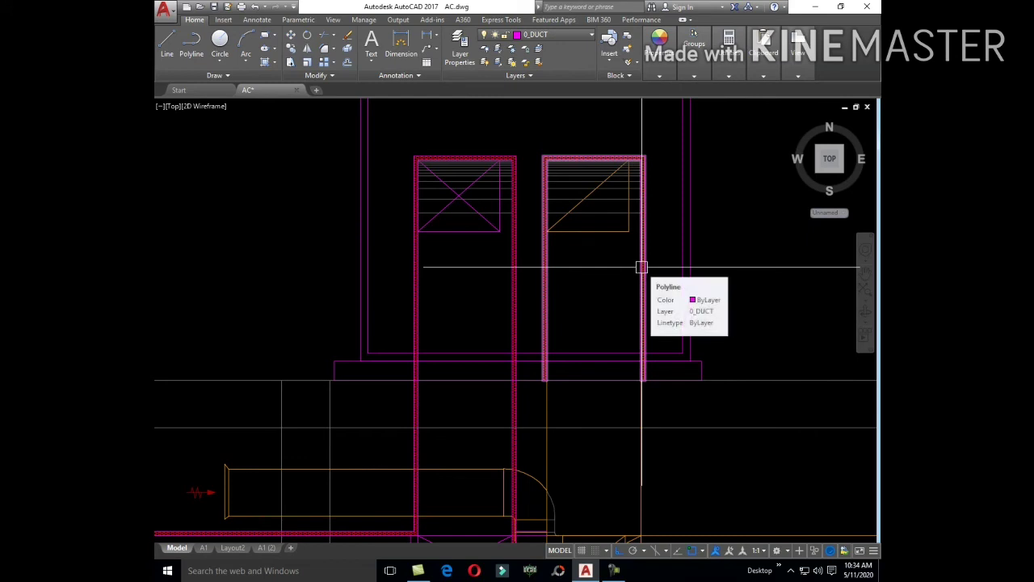
scroll(642, 266, down, 2)
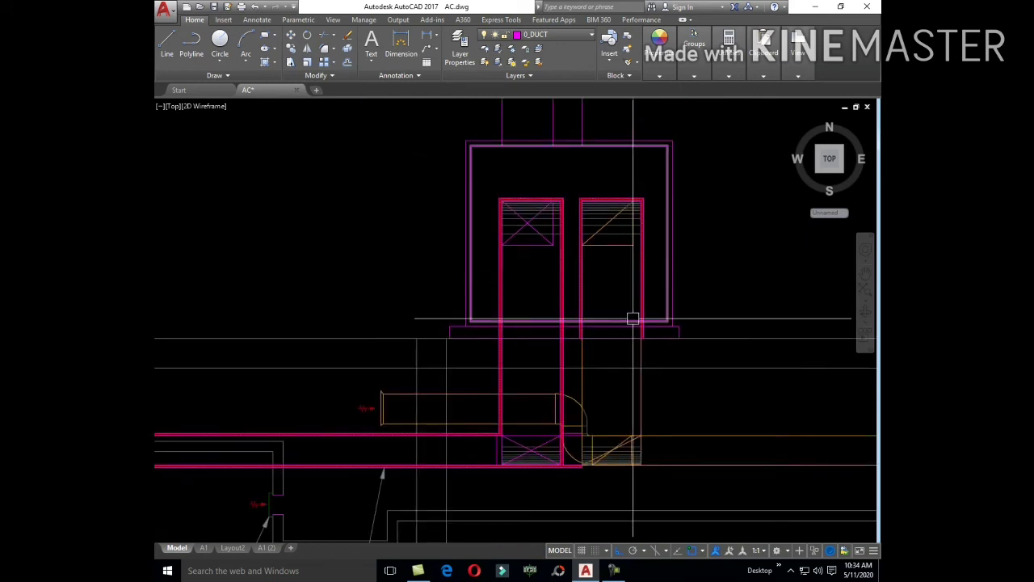
- Move the 400X300 label up above the unit's two duct boxes
text(m)
key(Return)
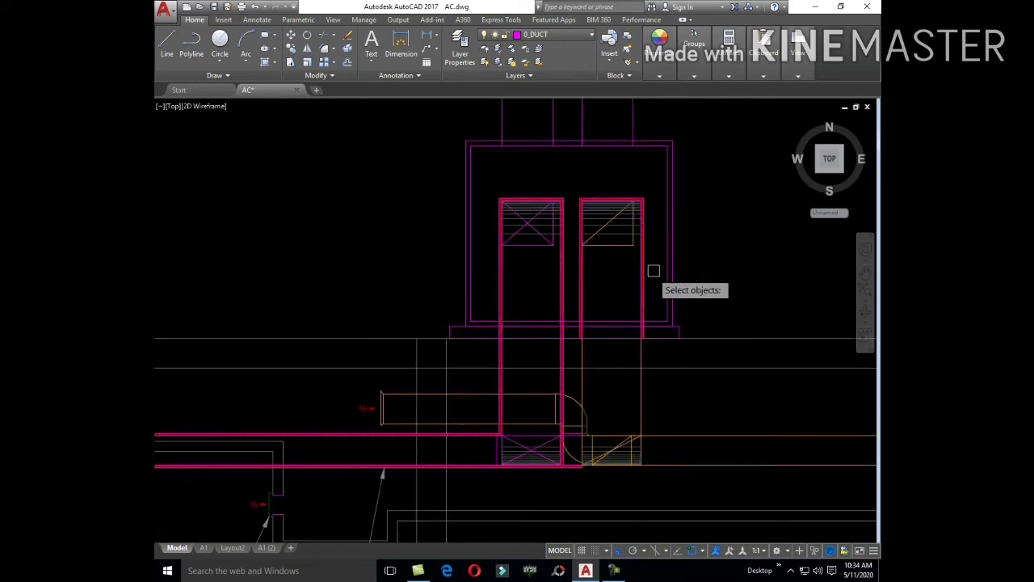
scroll(654, 271, down, 5)
scroll(551, 345, up, 5)
click(554, 291)
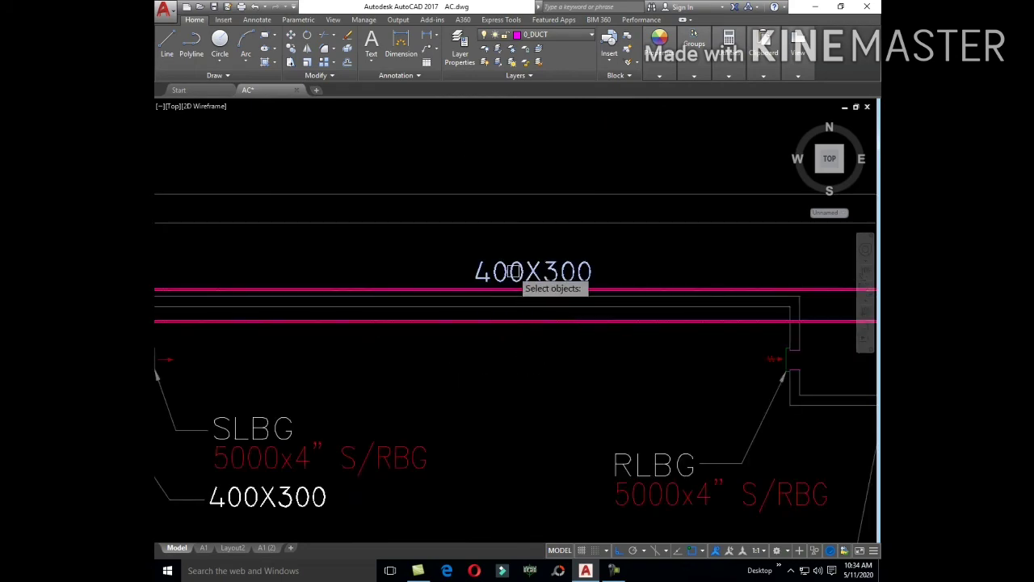
key(Return)
scroll(537, 293, up, 4)
scroll(525, 368, down, 6)
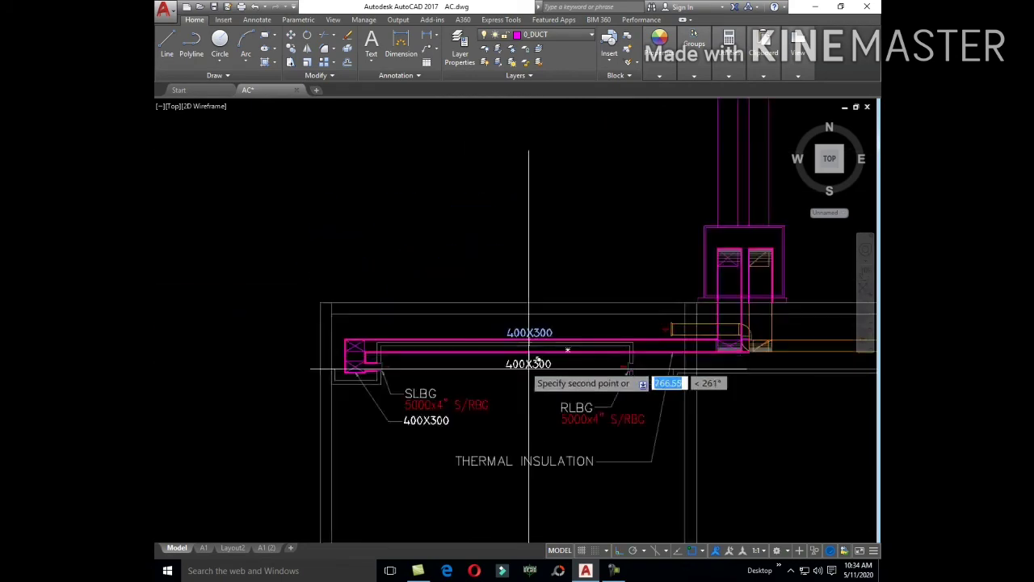
click(508, 365)
scroll(653, 283, up, 4)
click(656, 248)
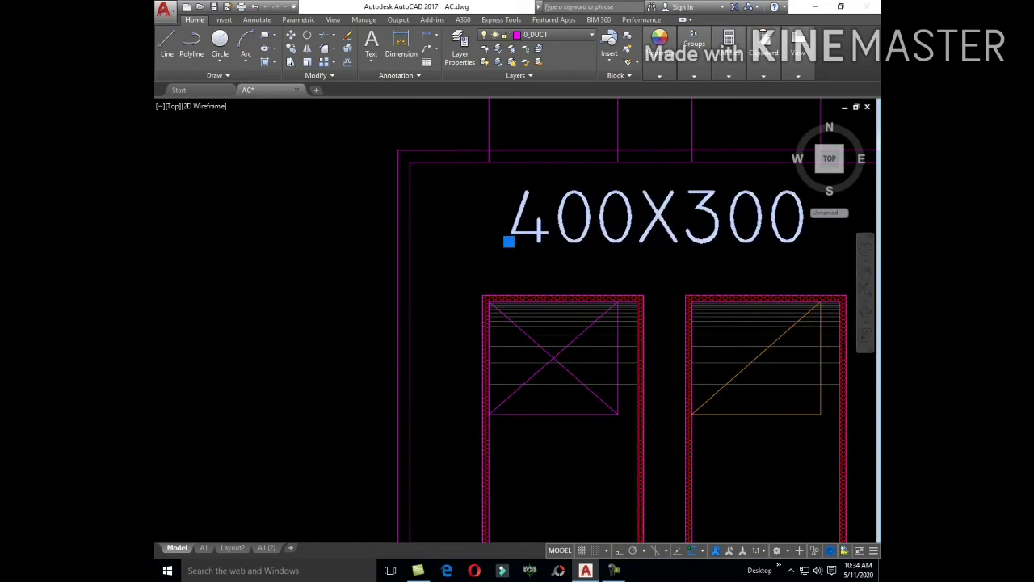
- Edit the moved label's text to read PACU-I
double_click(634, 215)
text(PACU-I)
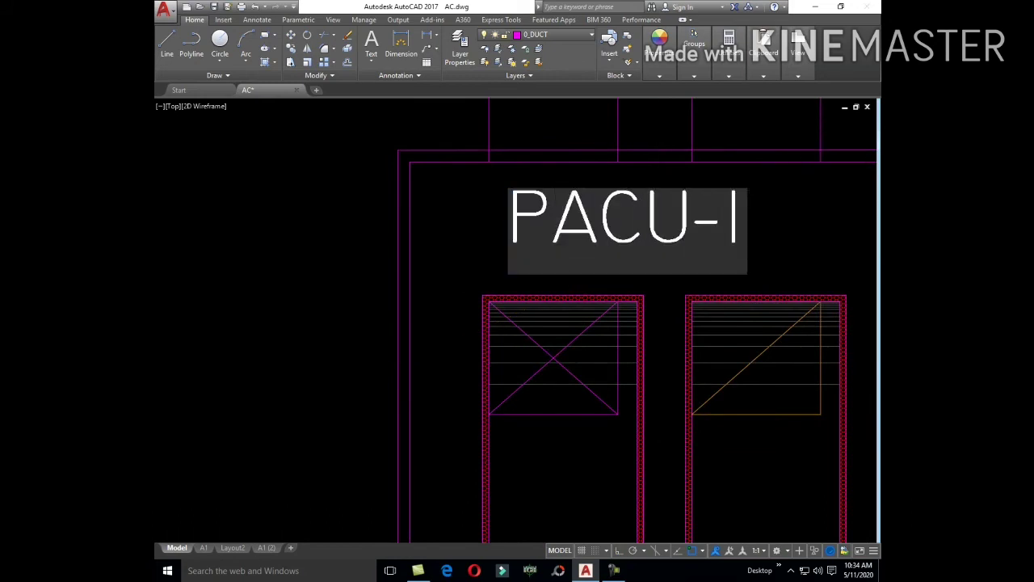
key(Return)
click(683, 241)
middle_drag(684, 242, 555, 353)
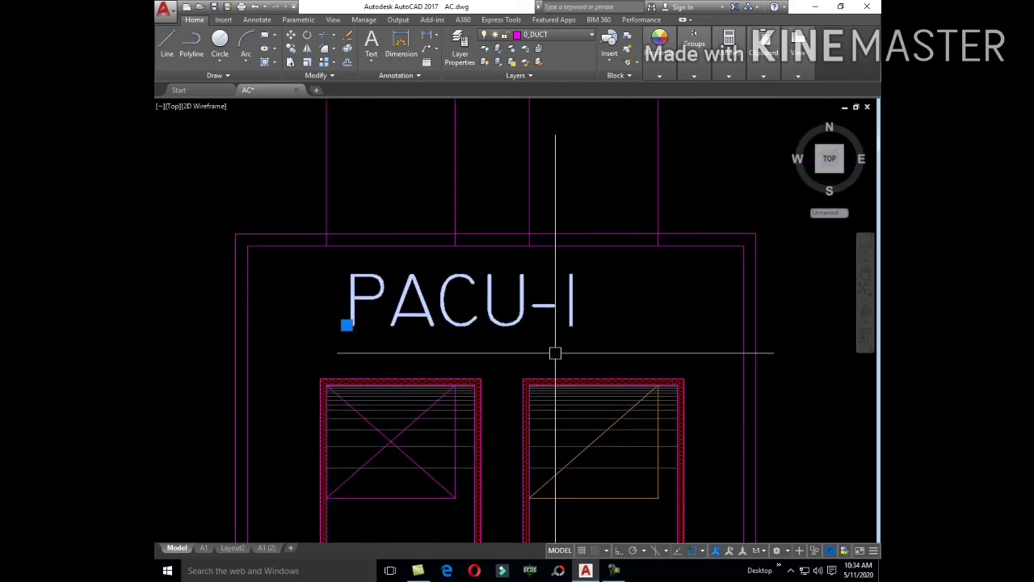
- Move the PACU-I label so it sits centred within the unit
text(m)
key(Return)
click(347, 325)
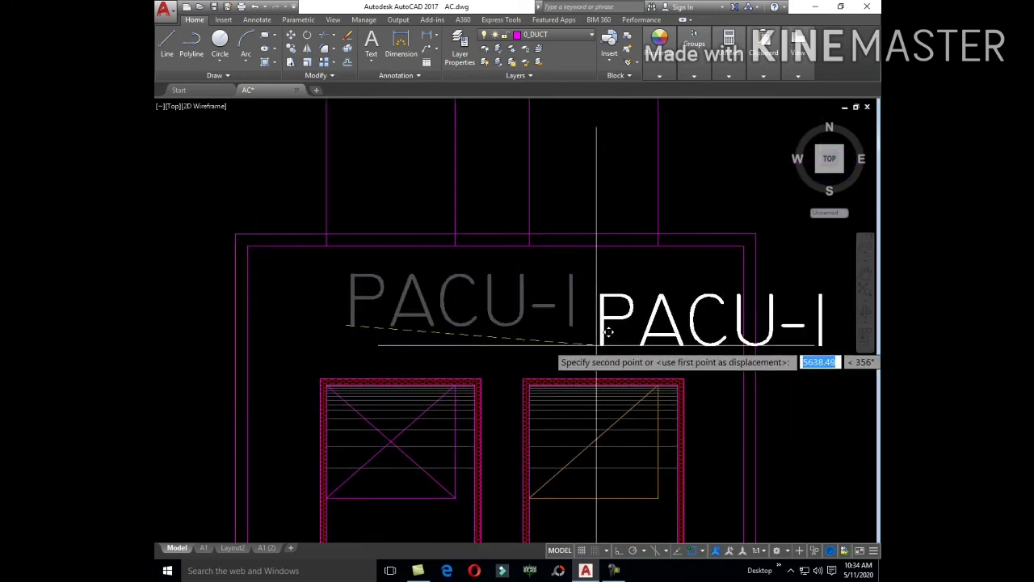
click(368, 329)
scroll(529, 237, down, 6)
drag(528, 238, 361, 191)
key(Escape)
scroll(513, 260, down, 4)
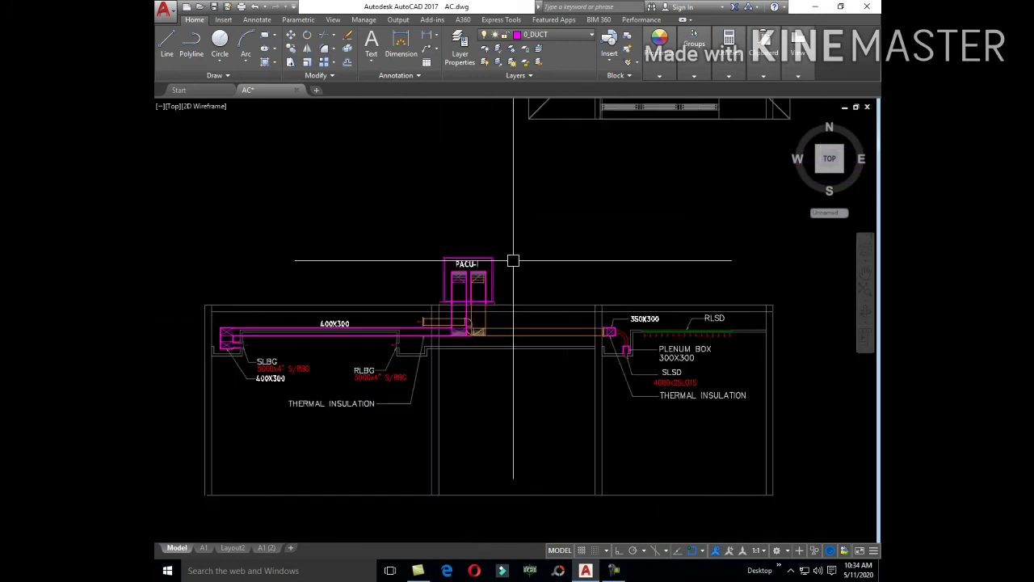
scroll(466, 314, up, 4)
scroll(529, 307, down, 2)
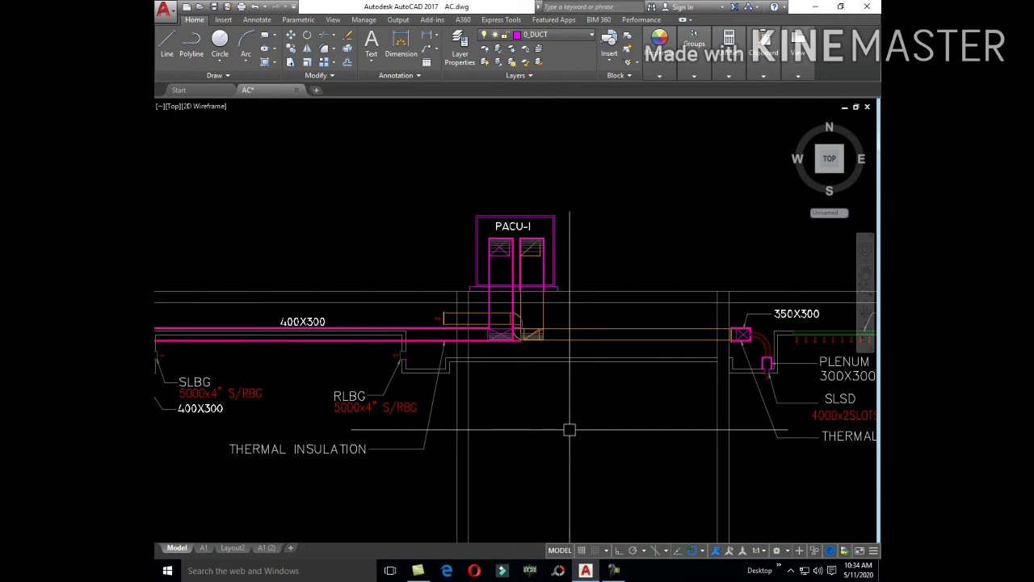
text(RE)
- Pan along the duct section to the 400X300 duct and RLBG label
key(Return)
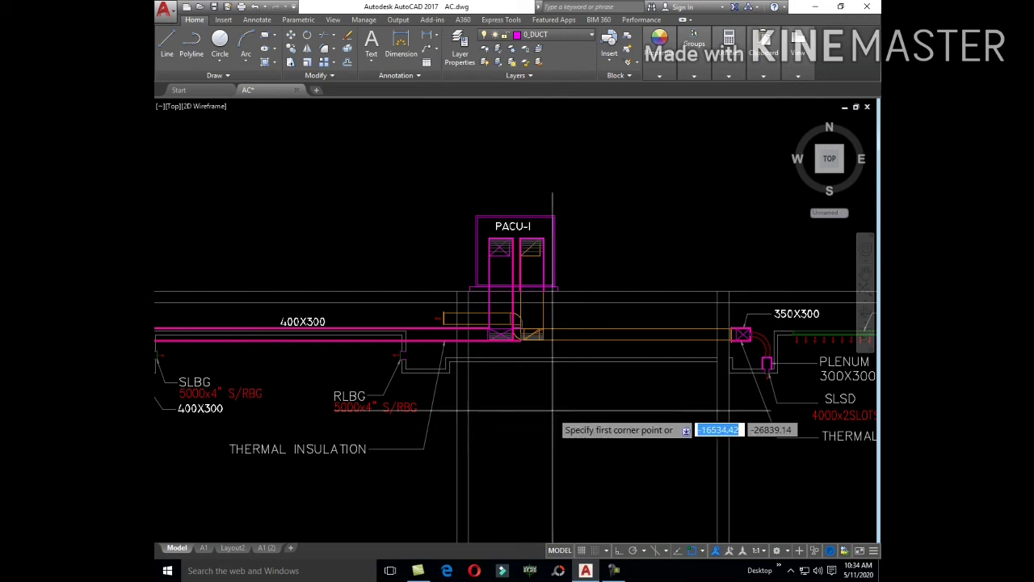
scroll(507, 301, up, 3)
scroll(507, 301, up, 2)
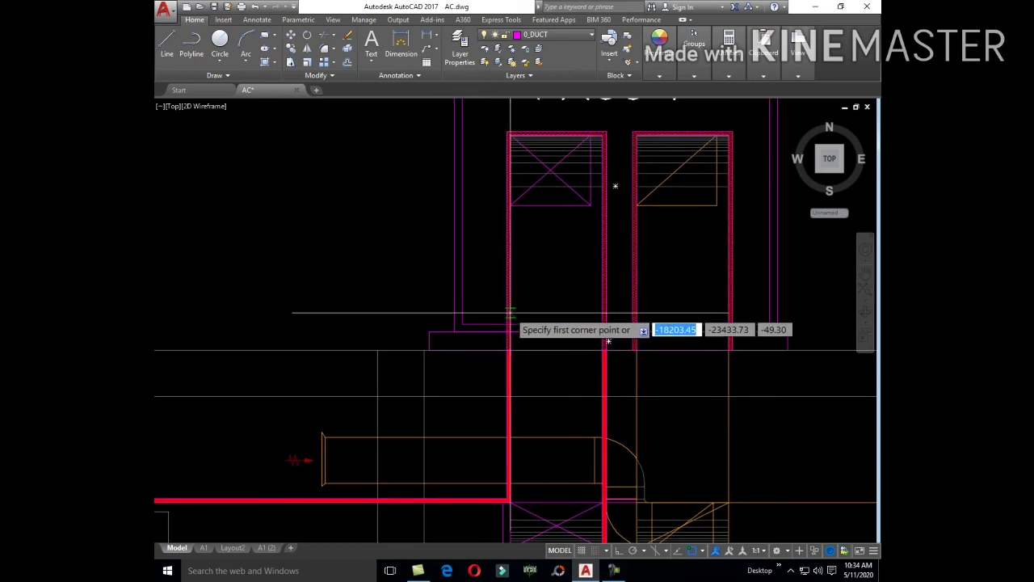
middle_drag(767, 344, 615, 349)
scroll(649, 314, down, 2)
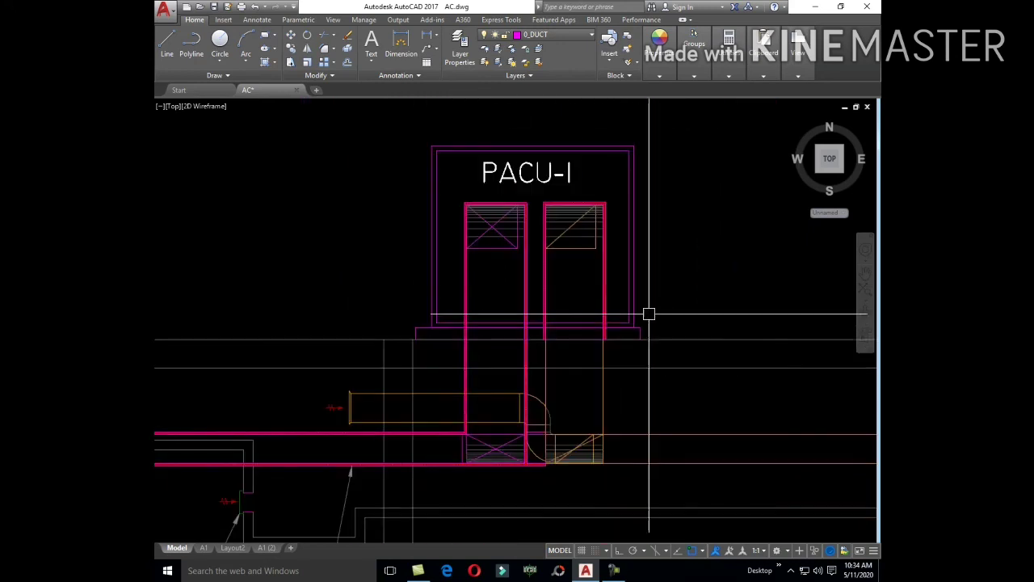
scroll(653, 329, down, 2)
middle_drag(585, 476, 666, 361)
text(MA)
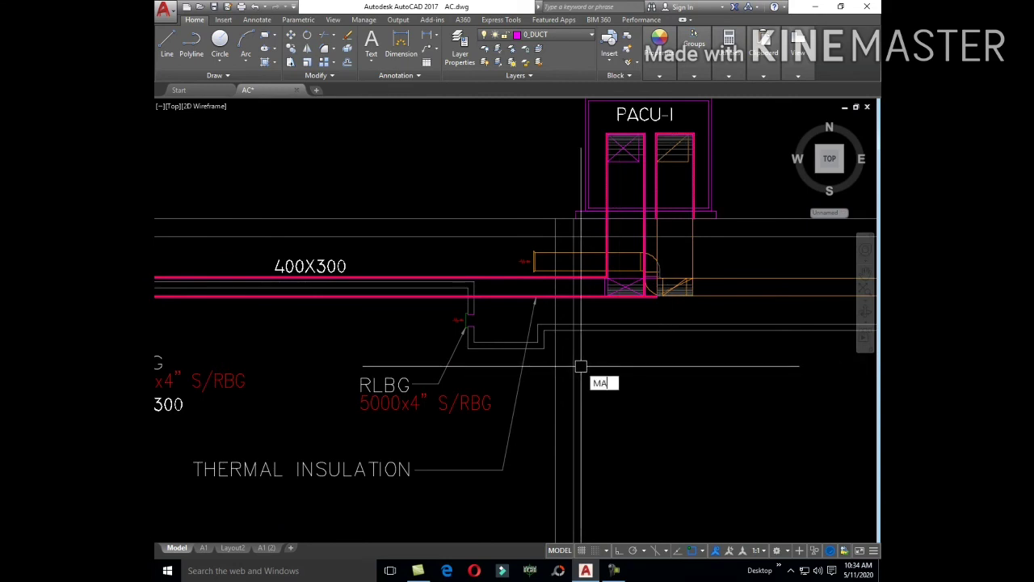
- Match the short line beside the RLBG arrow to the magenta duct line's properties
key(Return)
scroll(464, 324, up, 5)
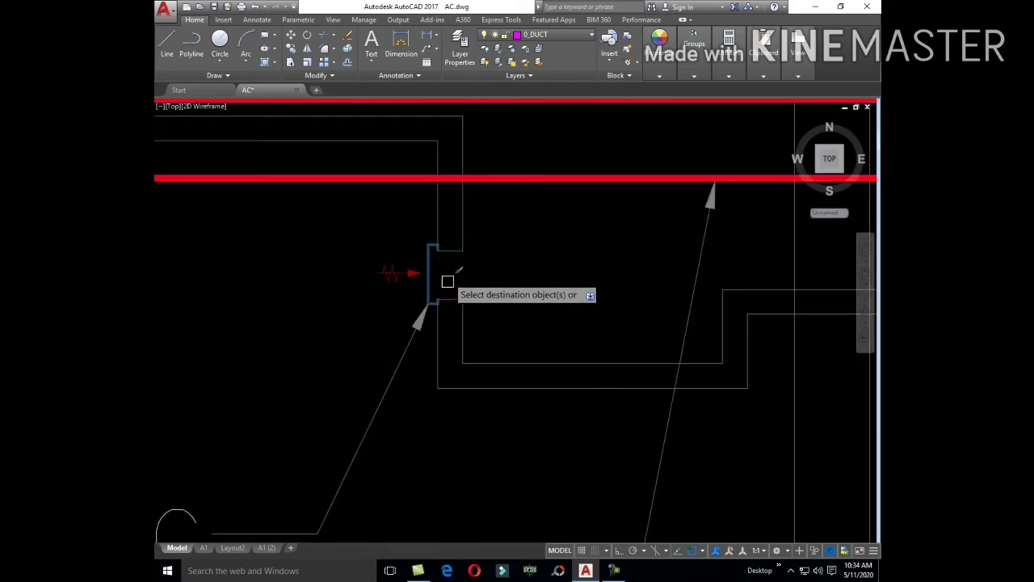
key(Return)
key(Return)
click(451, 249)
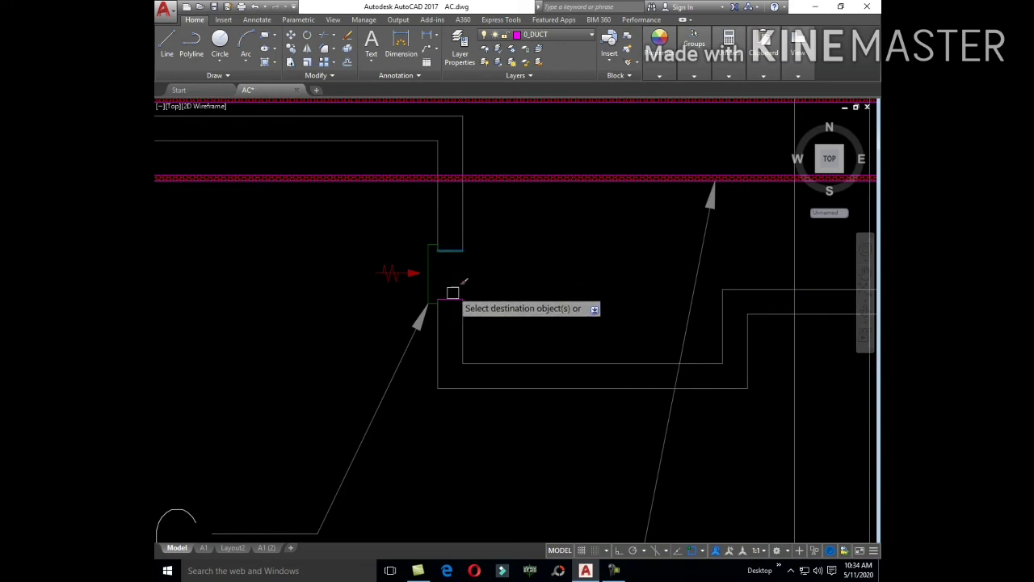
scroll(541, 314, down, 3)
scroll(542, 317, down, 2)
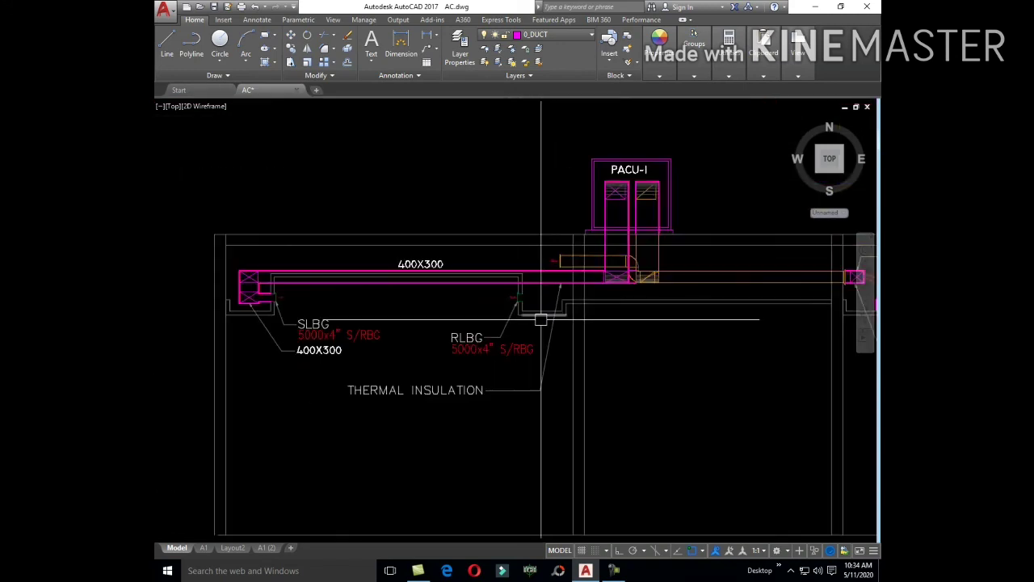
middle_drag(670, 335, 579, 380)
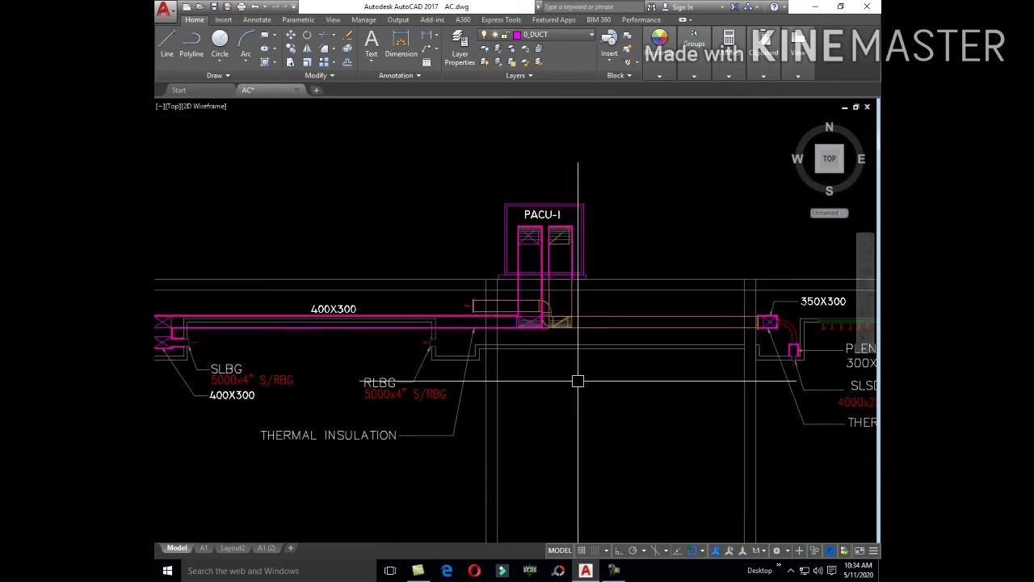
text(Le)
key(Return)
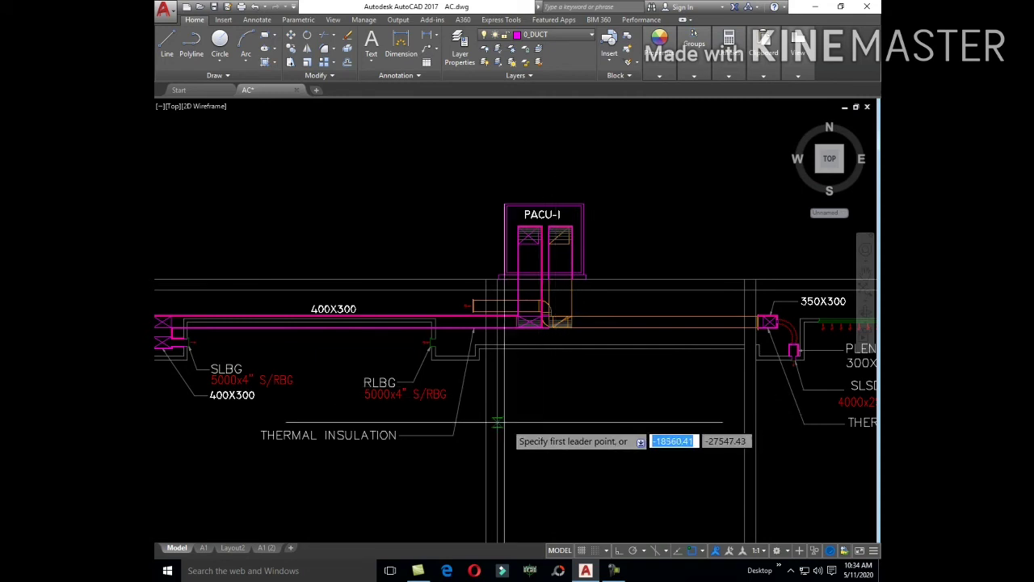
- Draw a leader from the open duct end, bending up-left to a short landing
scroll(465, 323, up, 3)
scroll(503, 358, up, 3)
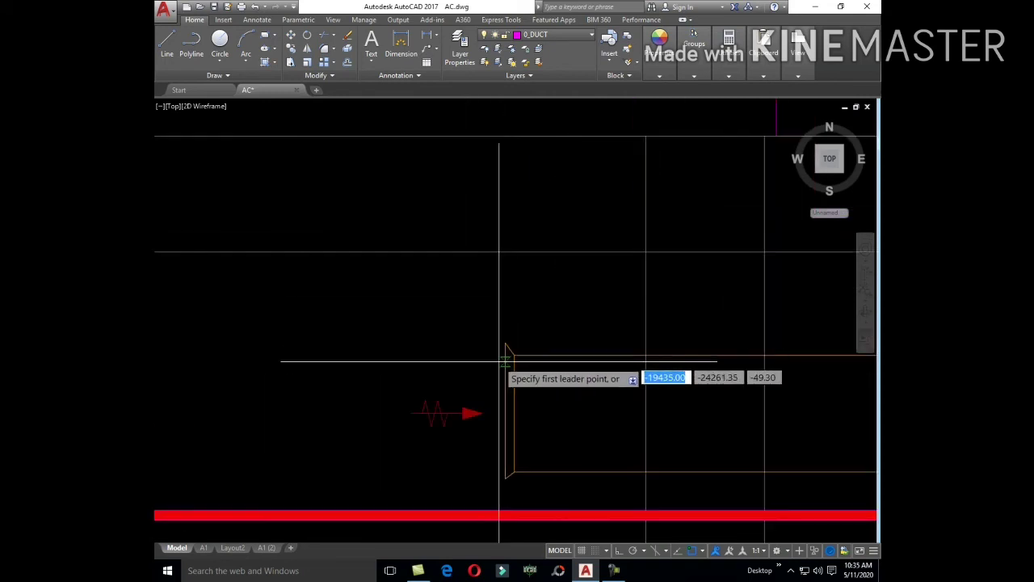
click(506, 374)
middle_drag(464, 327, 493, 360)
scroll(493, 360, down, 5)
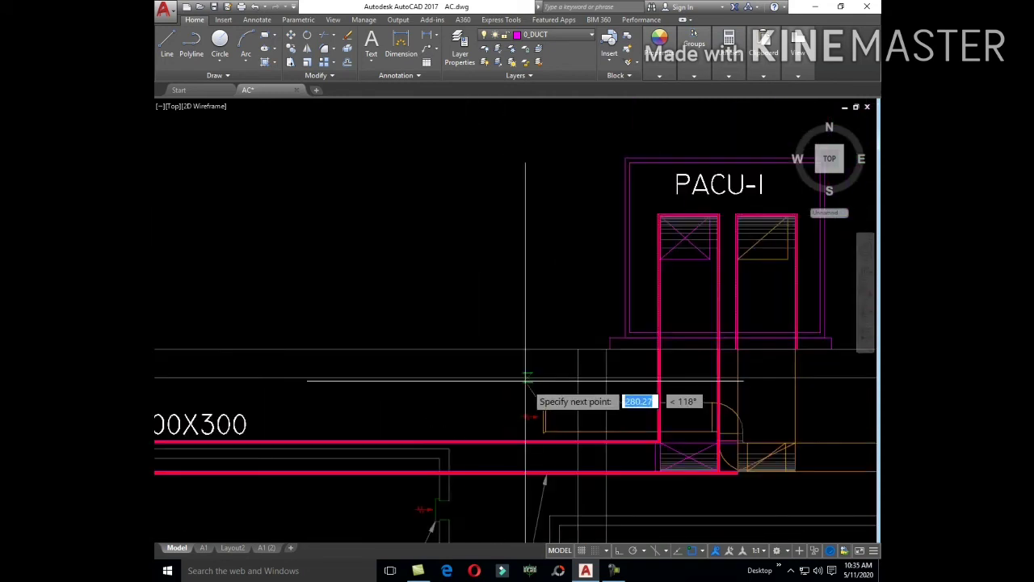
click(501, 317)
click(457, 313)
key(Return)
text(M)
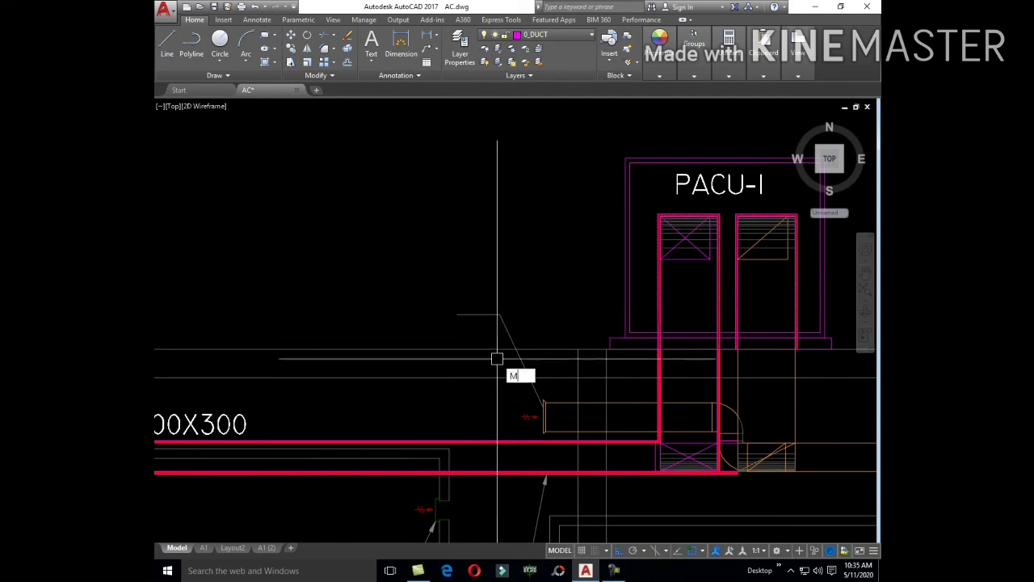
- Match the new leader to an existing arrowed leader so it gets the arrowhead
text(a)
key(Return)
click(543, 481)
click(535, 394)
key(Return)
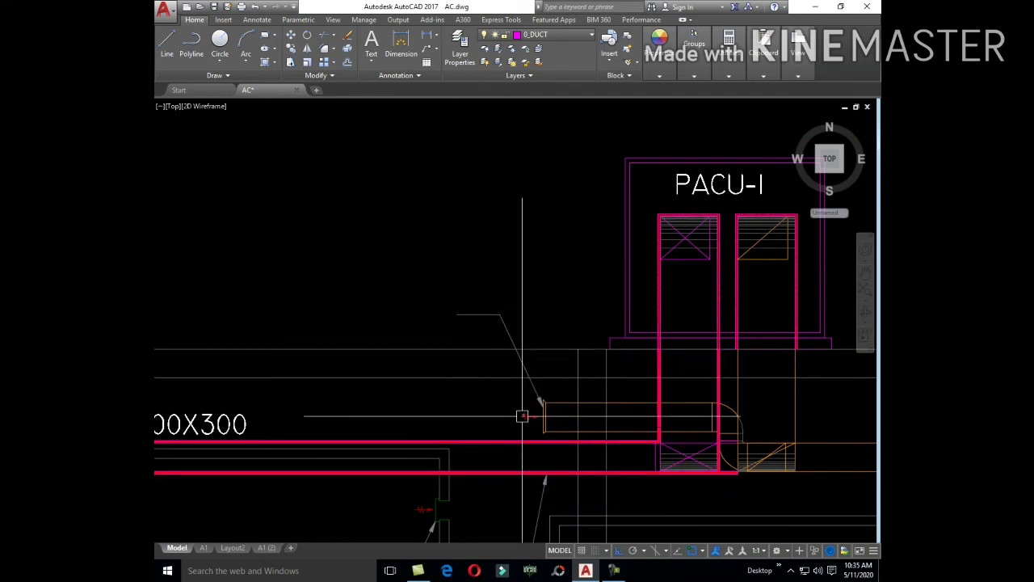
- Copy the BELL MOUTH text onto the new leader's landing
key(Return)
scroll(533, 408, down, 5)
scroll(545, 259, up, 3)
scroll(526, 203, up, 4)
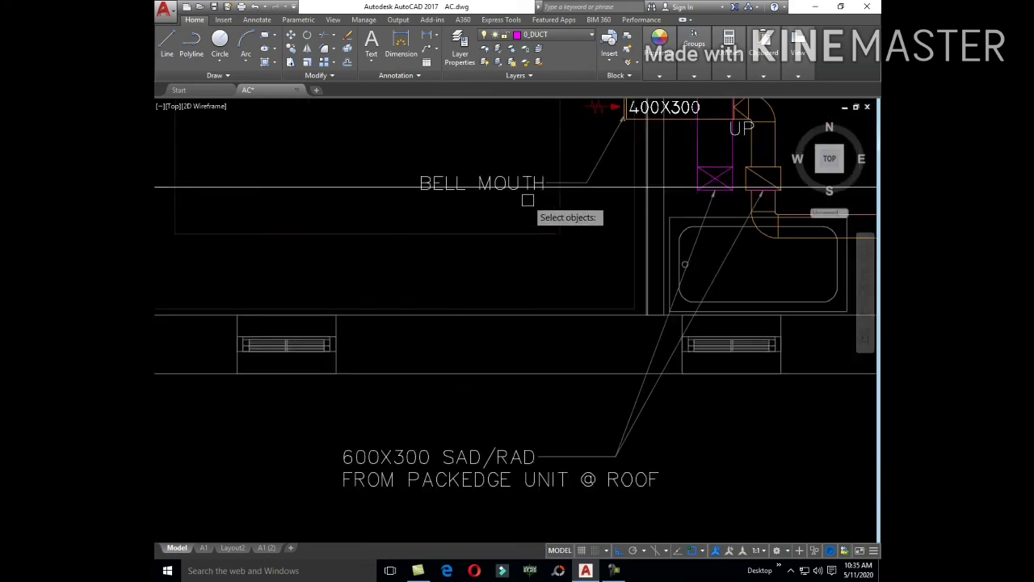
click(524, 188)
key(Return)
click(590, 185)
scroll(535, 291, down, 5)
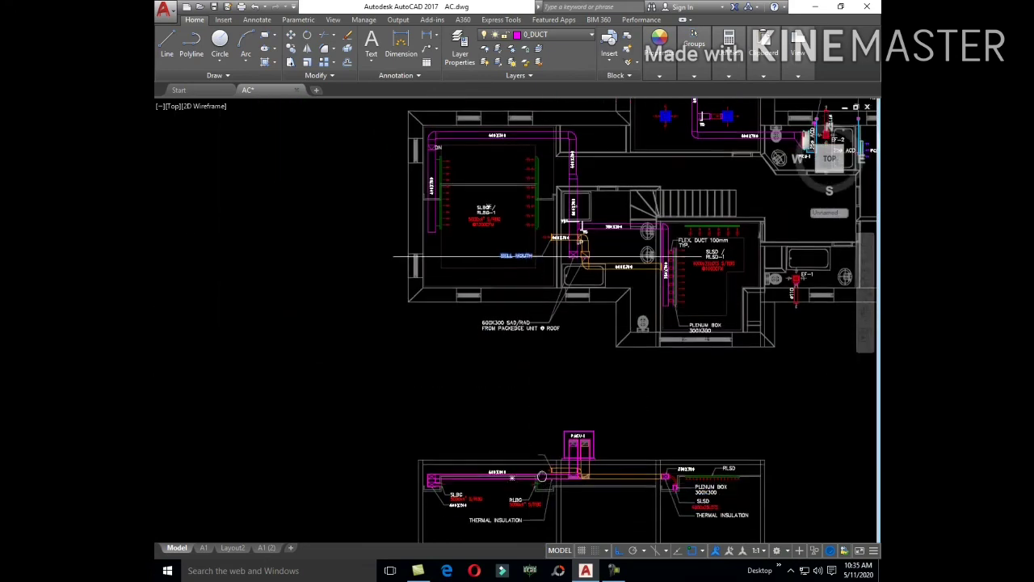
scroll(533, 365, up, 5)
click(527, 307)
key(Escape)
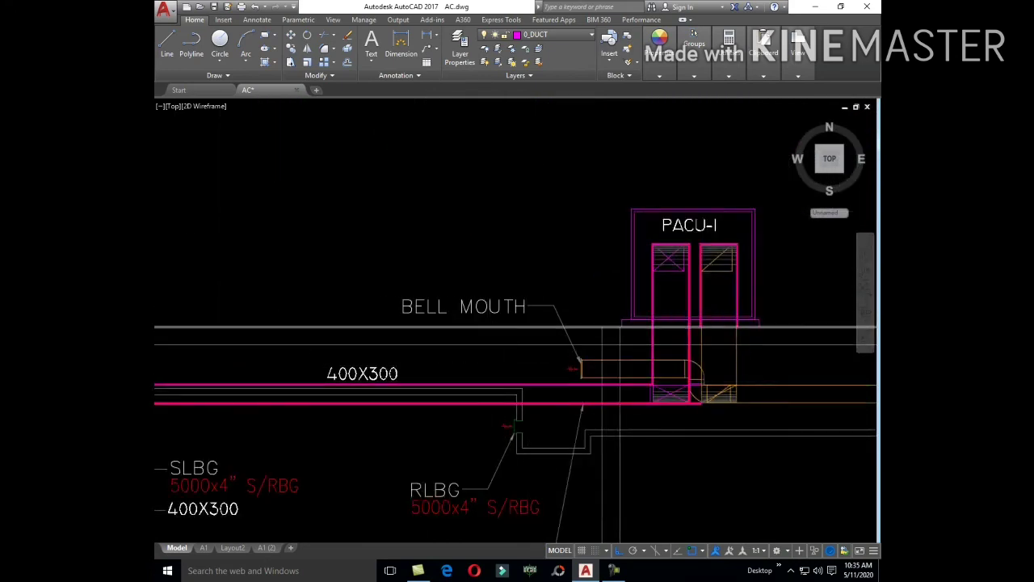
- Draw a leader (LE) above the 350X300 duct and match it to the arrowed leader style
scroll(546, 372, down, 6)
scroll(546, 372, up, 5)
scroll(606, 368, up, 1)
scroll(640, 392, up, 4)
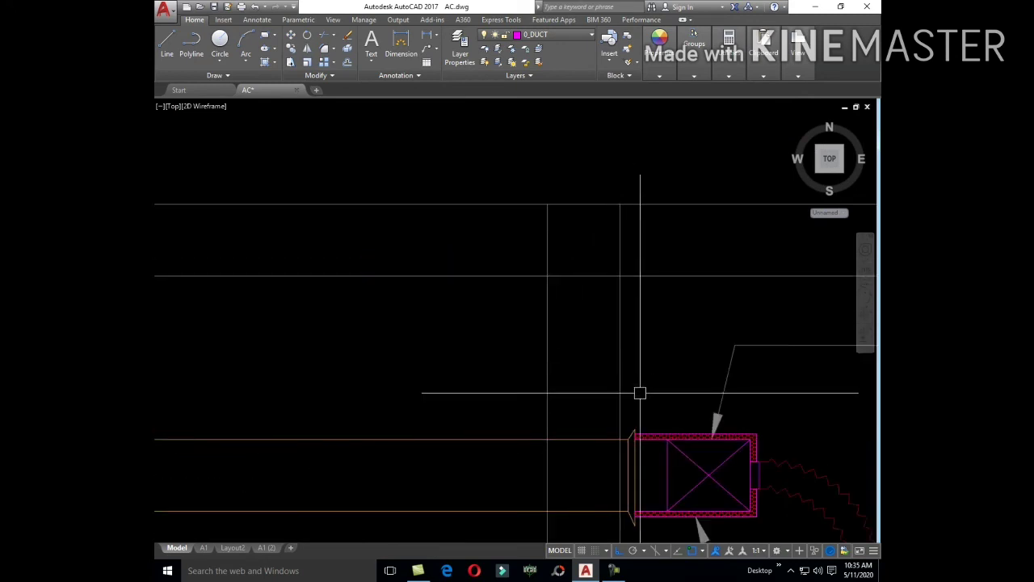
text(le)
key(Return)
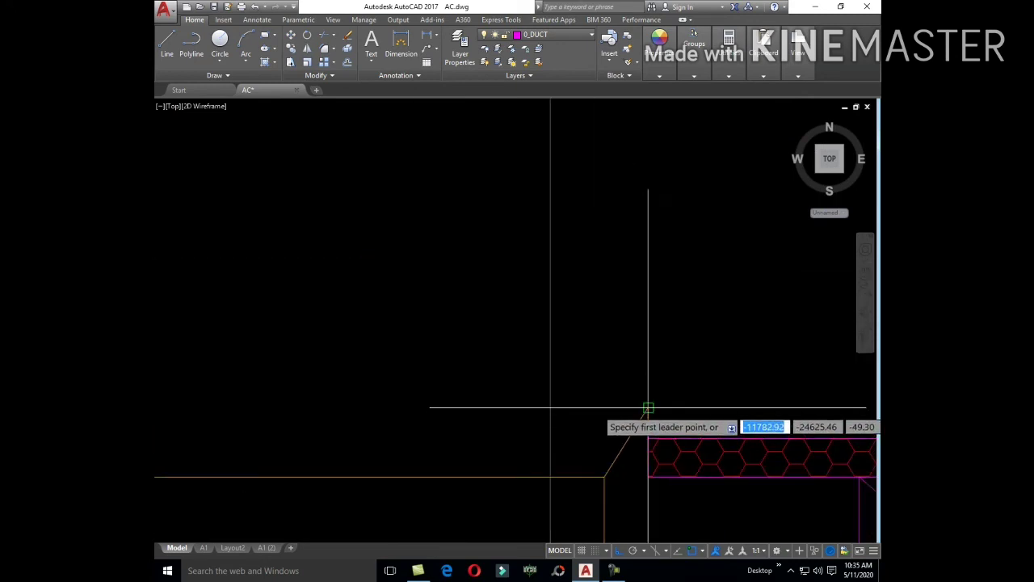
mouse_move(612, 425)
middle_down()
mouse_move(689, 331)
mouse_move(596, 475)
middle_up()
scroll(596, 452, down, 6)
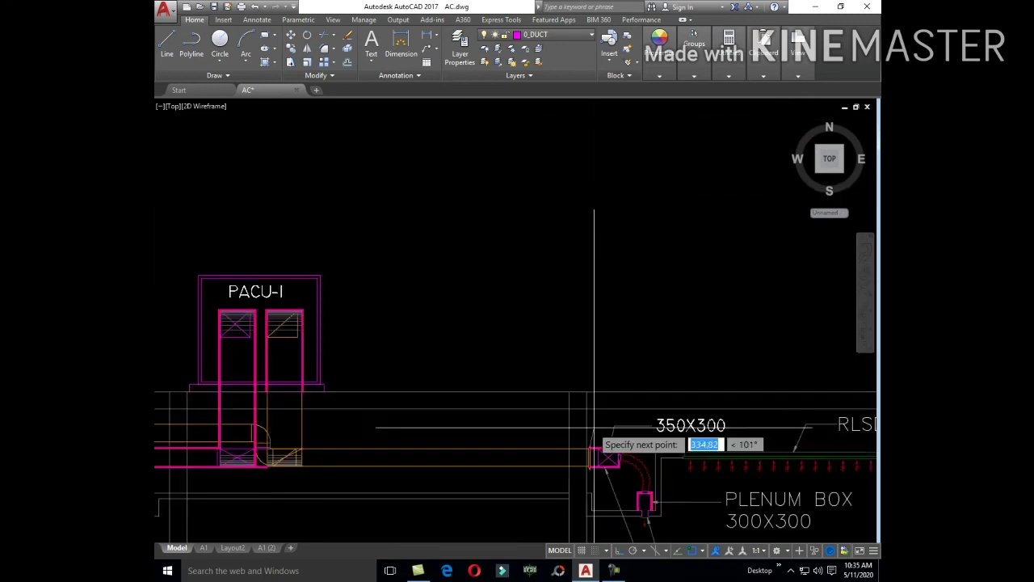
click(620, 365)
text(MA)
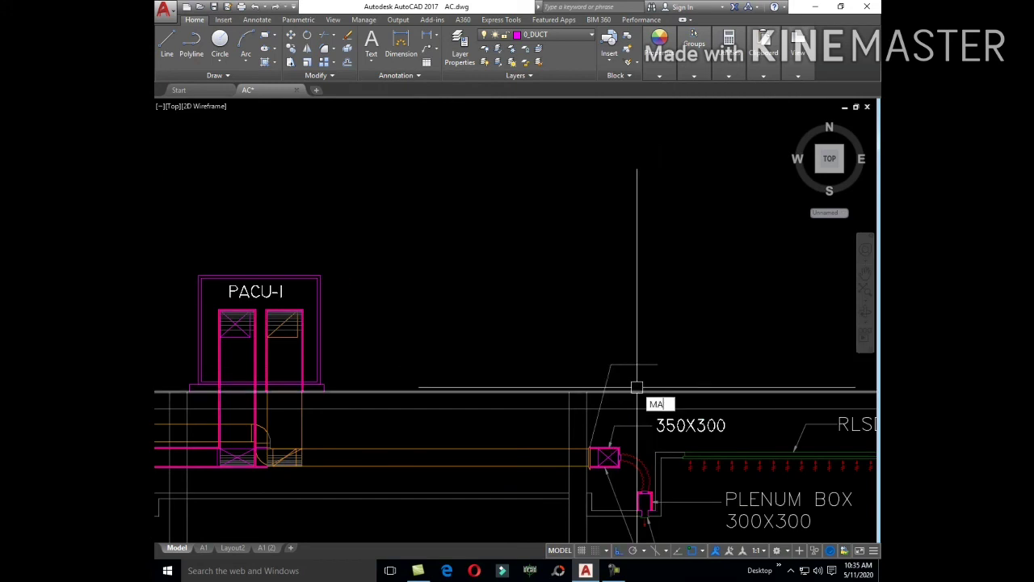
key(Return)
click(610, 436)
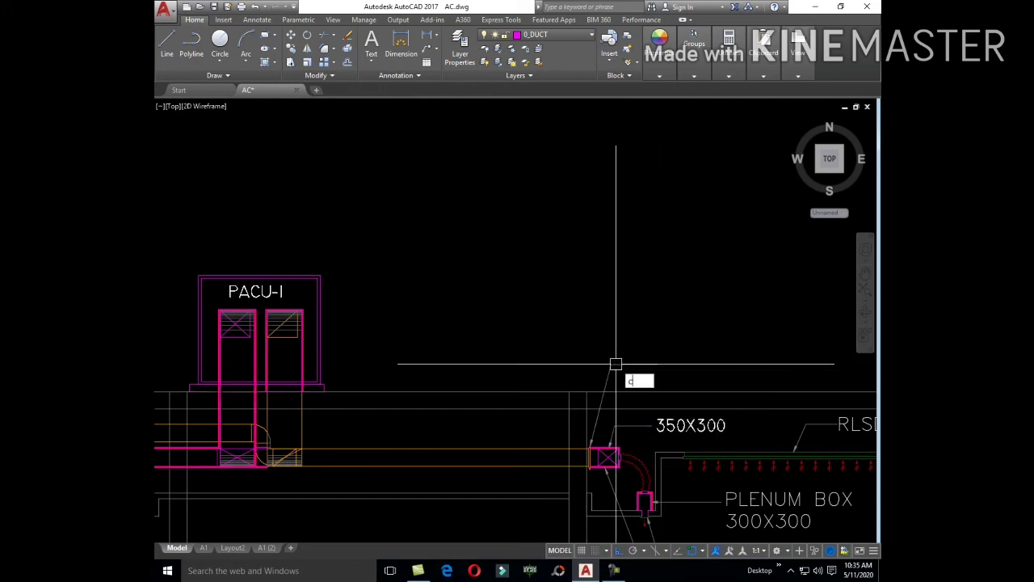
- Copy the BELL MOUTH text onto the right-hand leader's landing
key(Return)
scroll(566, 340, down, 3)
scroll(352, 338, up, 3)
click(349, 354)
key(Return)
scroll(349, 354, up, 5)
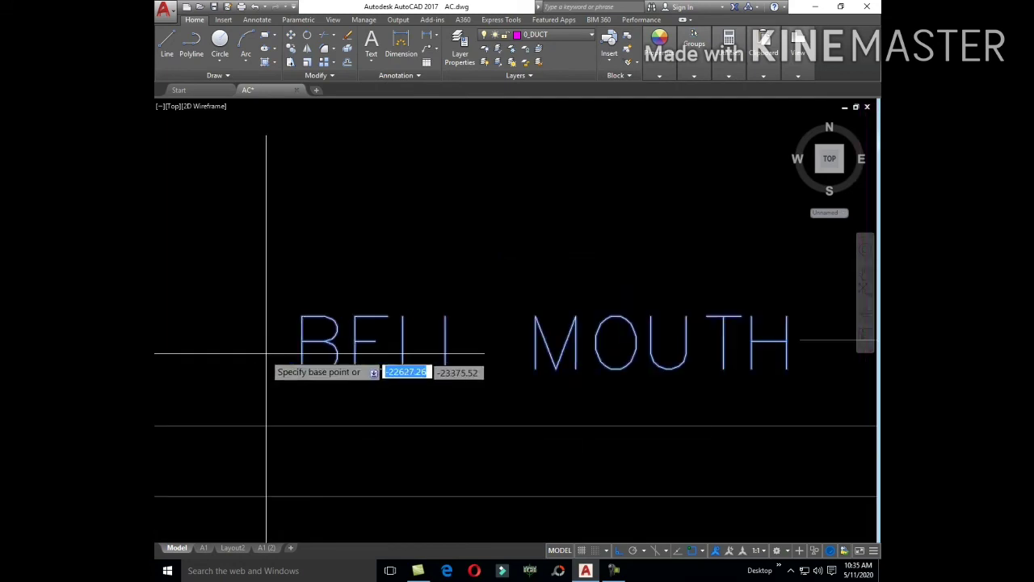
click(284, 355)
scroll(284, 356, down, 5)
scroll(671, 385, up, 5)
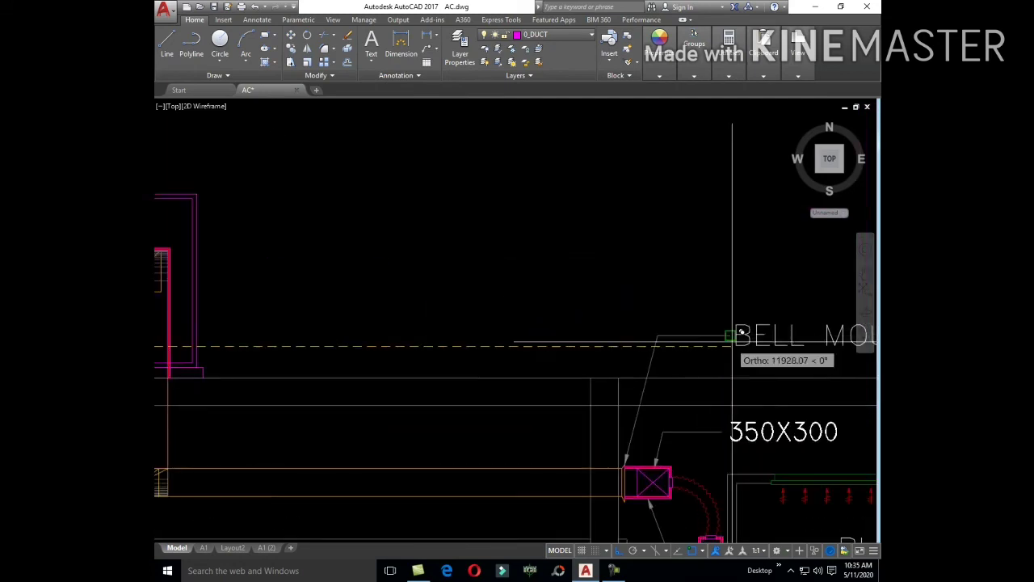
click(729, 339)
key(Return)
scroll(729, 340, down, 5)
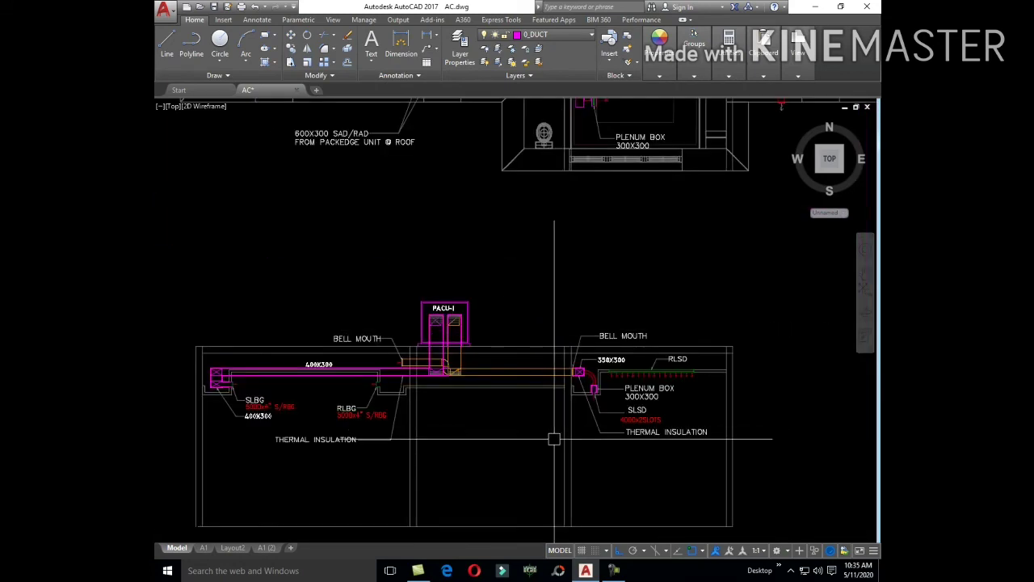
middle_drag(476, 455, 538, 439)
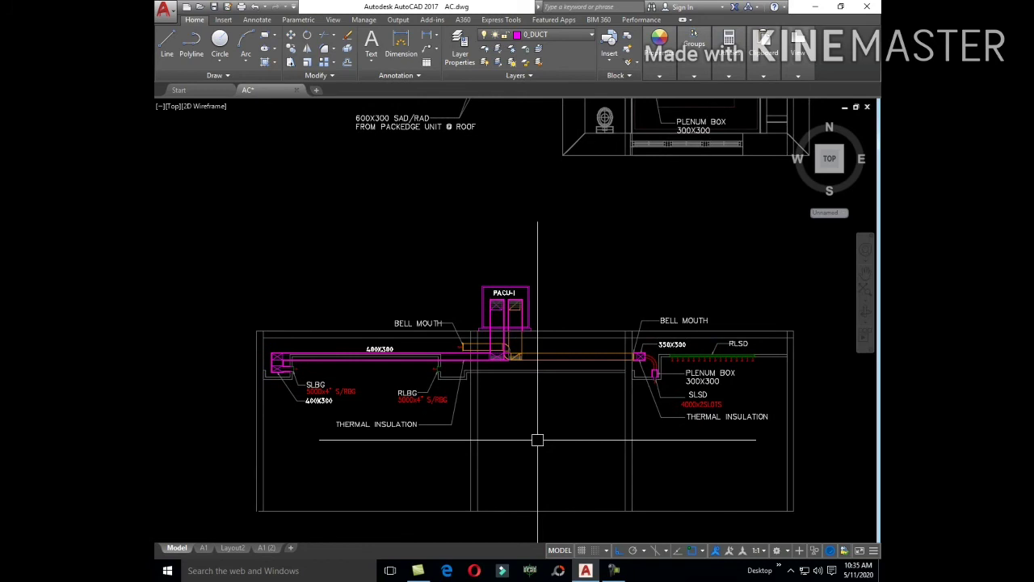
middle_drag(540, 438, 509, 477)
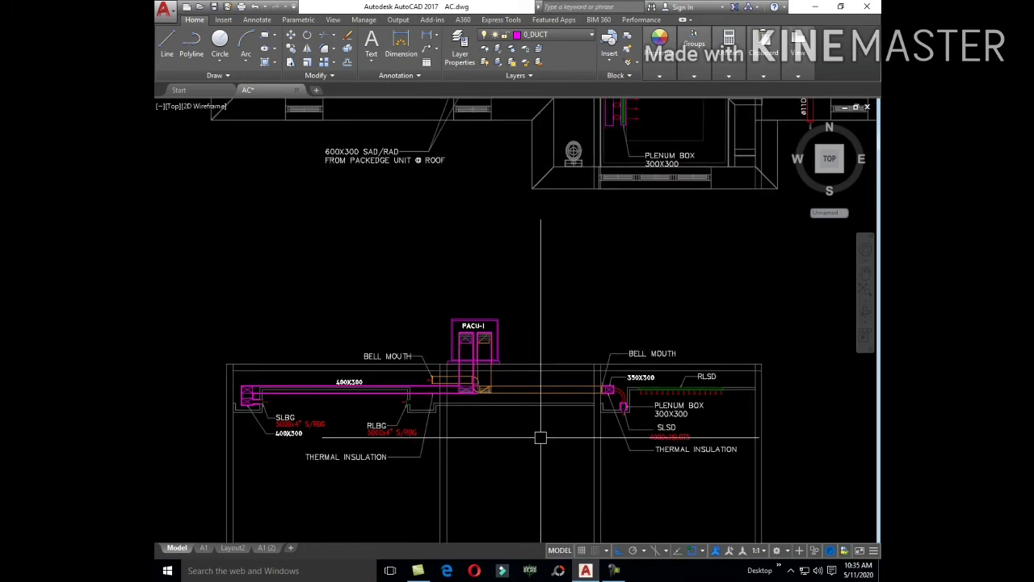
- Move the PACU-I outer rectangle onto the ACUNIT layer so it displays cyan
scroll(512, 331, up, 3)
scroll(512, 331, up, 2)
click(442, 297)
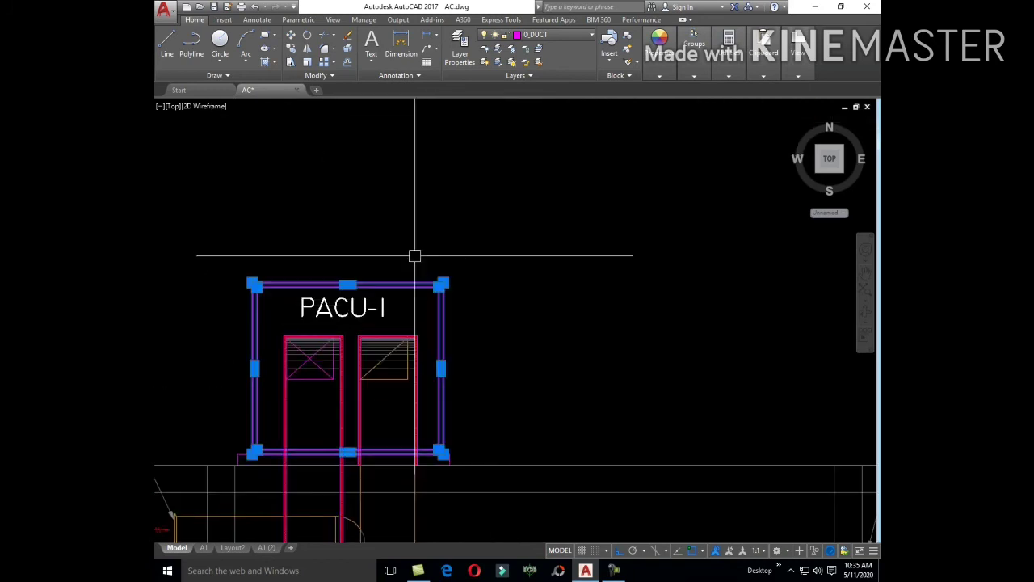
click(566, 35)
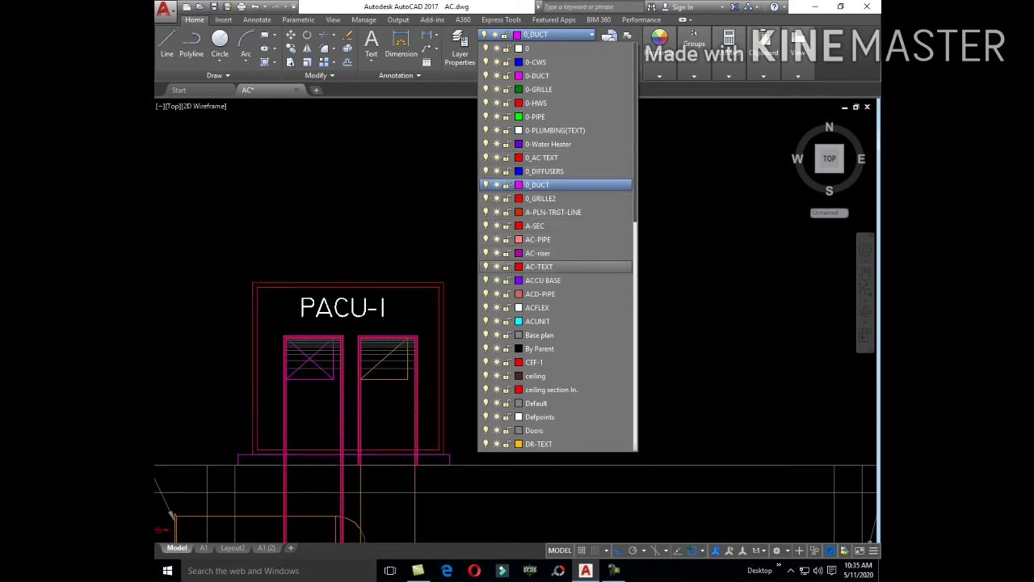
click(563, 320)
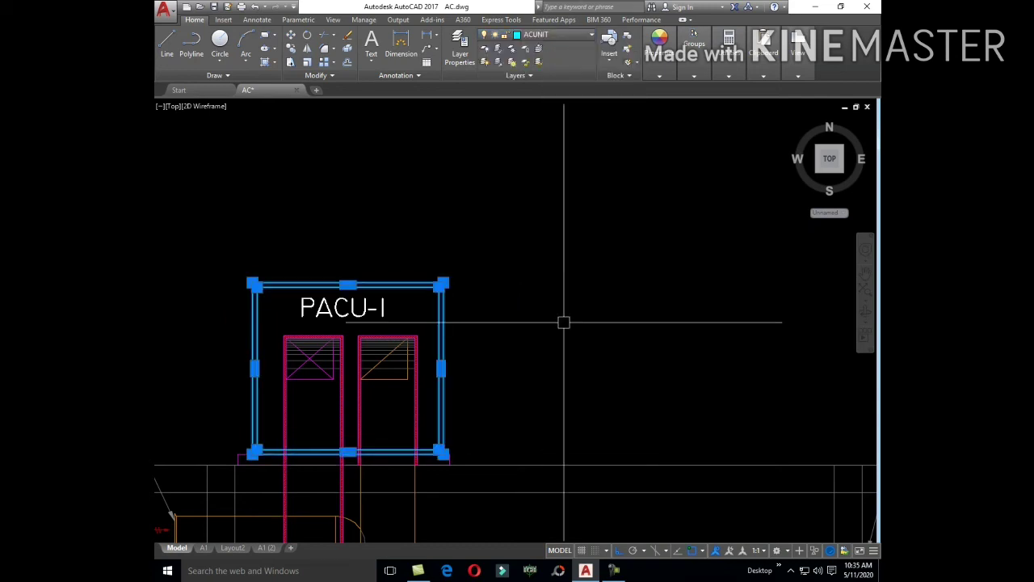
key(Escape)
middle_drag(496, 423, 565, 323)
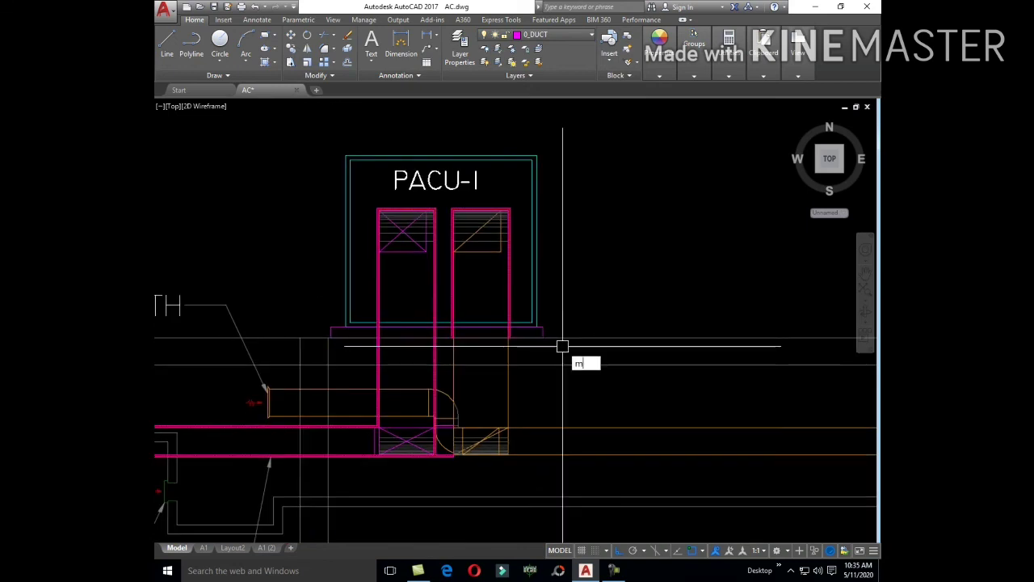
- Draw a new leader from the PACU-I base with a diagonal segment and a horizontal tail
click(565, 339)
scroll(566, 336, up, 5)
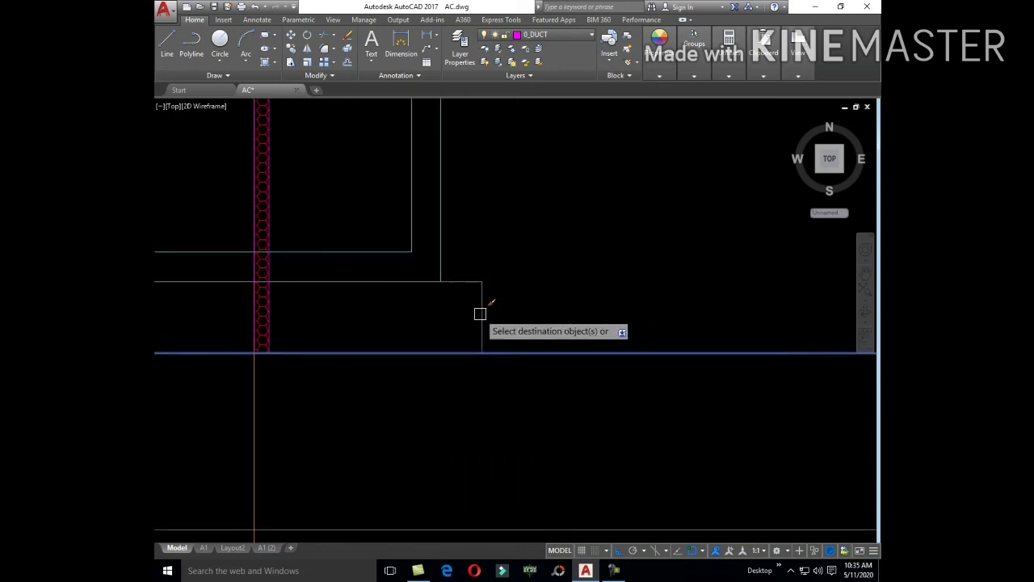
scroll(558, 286, down, 4)
text(le)
key(Return)
scroll(558, 286, up, 3)
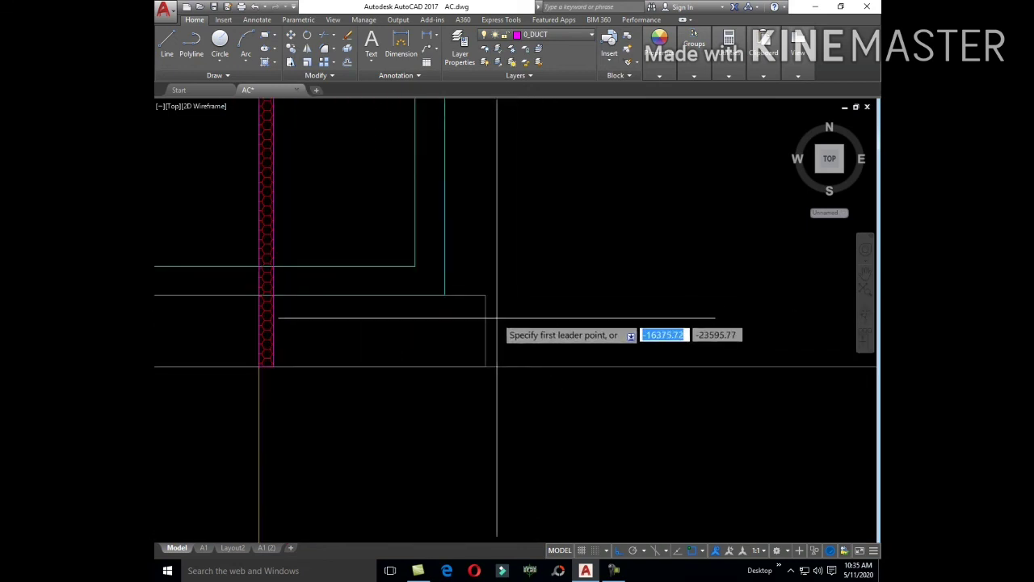
click(491, 316)
key(F8)
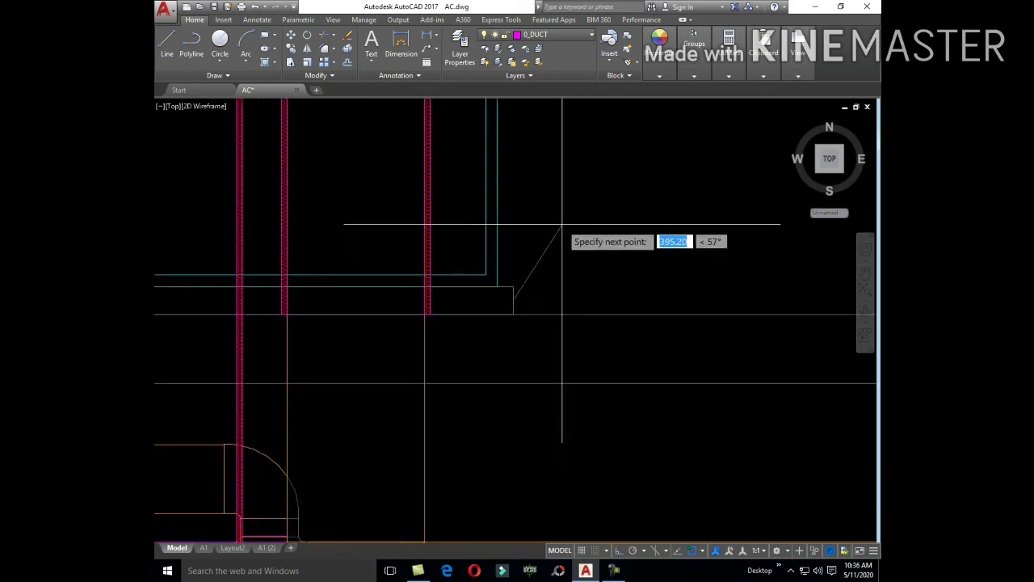
click(570, 200)
key(F8)
text(ma)
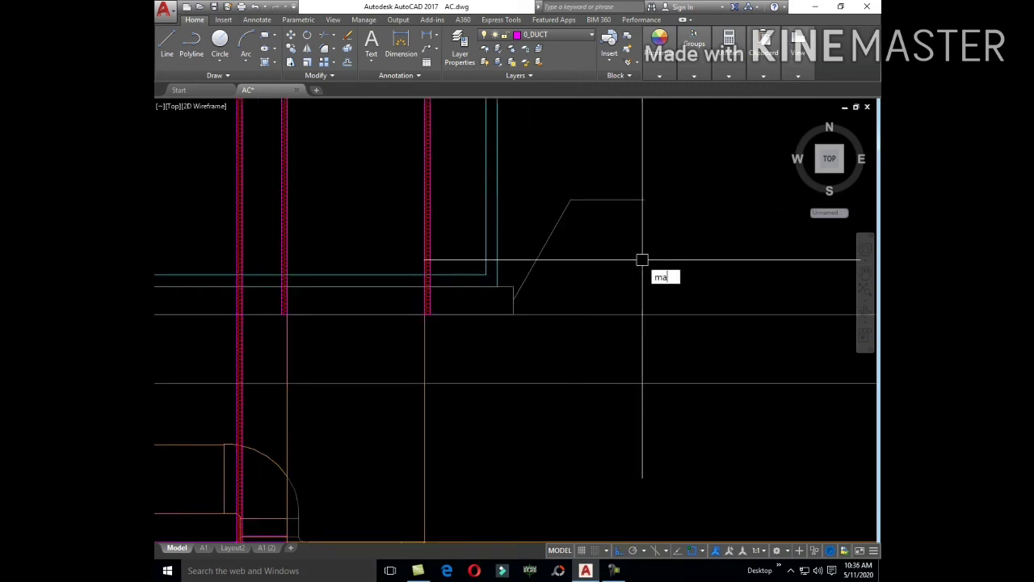
- Match the new leader's properties to the existing leader
key(Return)
scroll(642, 259, down, 4)
click(487, 248)
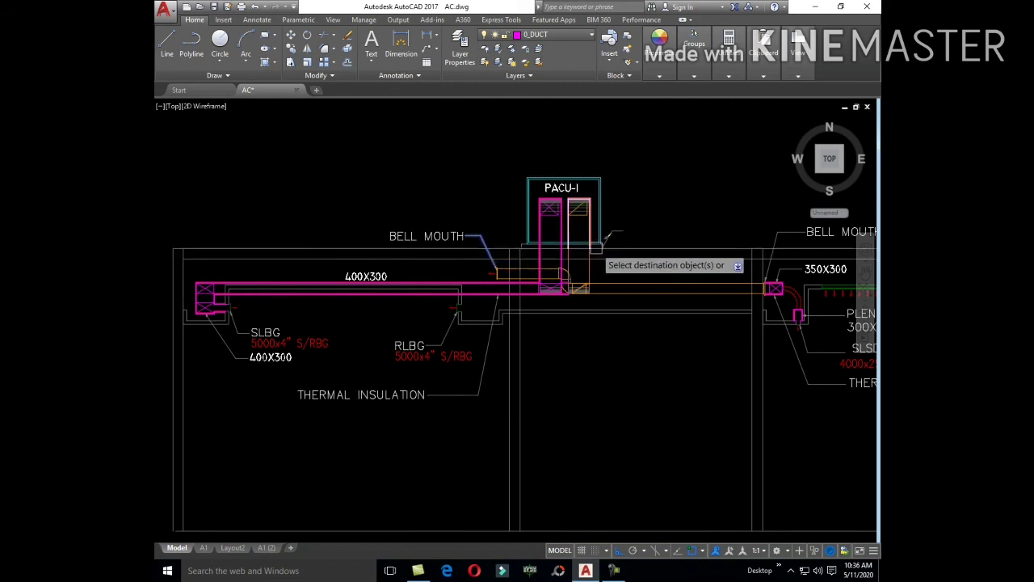
click(619, 233)
key(Return)
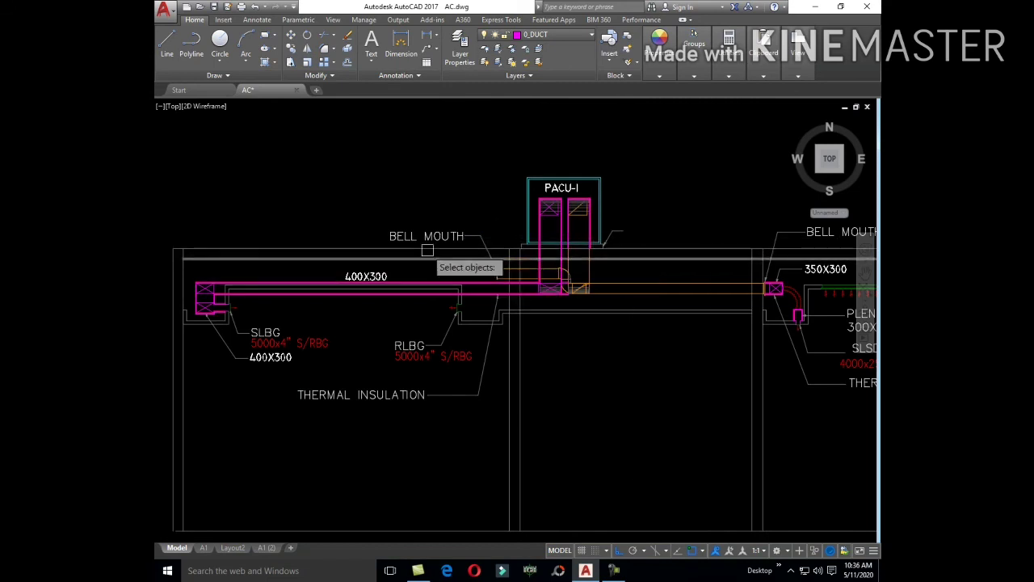
- Copy the BELL MOUTH label to the end of the new leader
click(426, 236)
key(Return)
scroll(396, 232, up, 8)
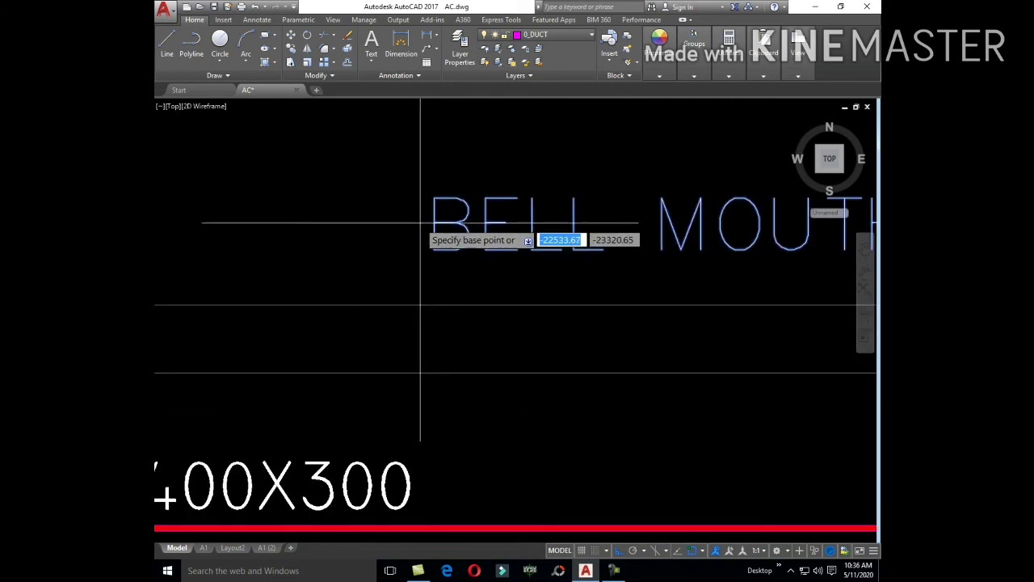
click(420, 223)
scroll(535, 282, down, 5)
scroll(531, 300, up, 3)
scroll(614, 254, up, 3)
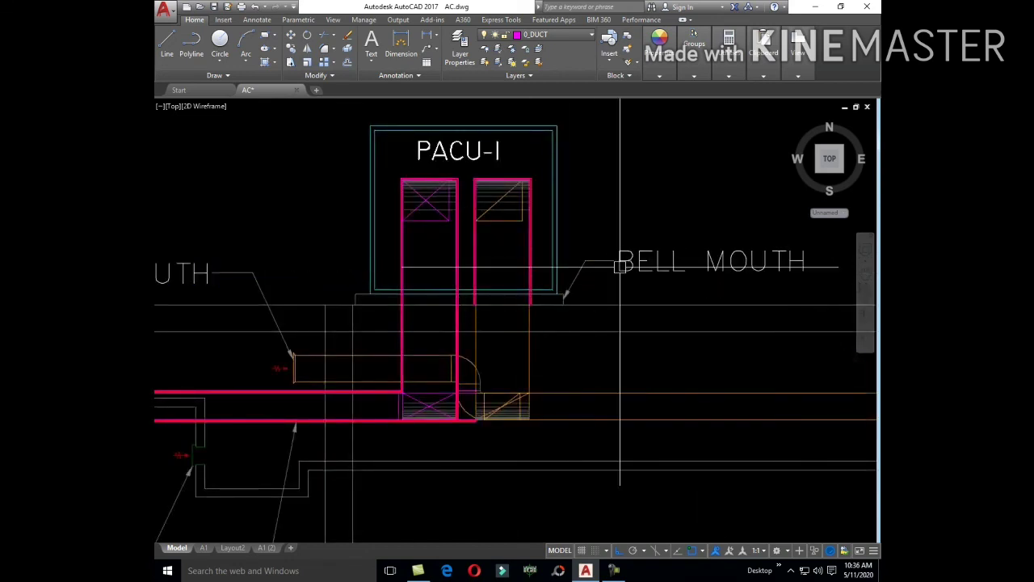
click(620, 267)
- Change the copied label text to CONCRETE PAD and convert it to uppercase
double_click(630, 262)
text(C)
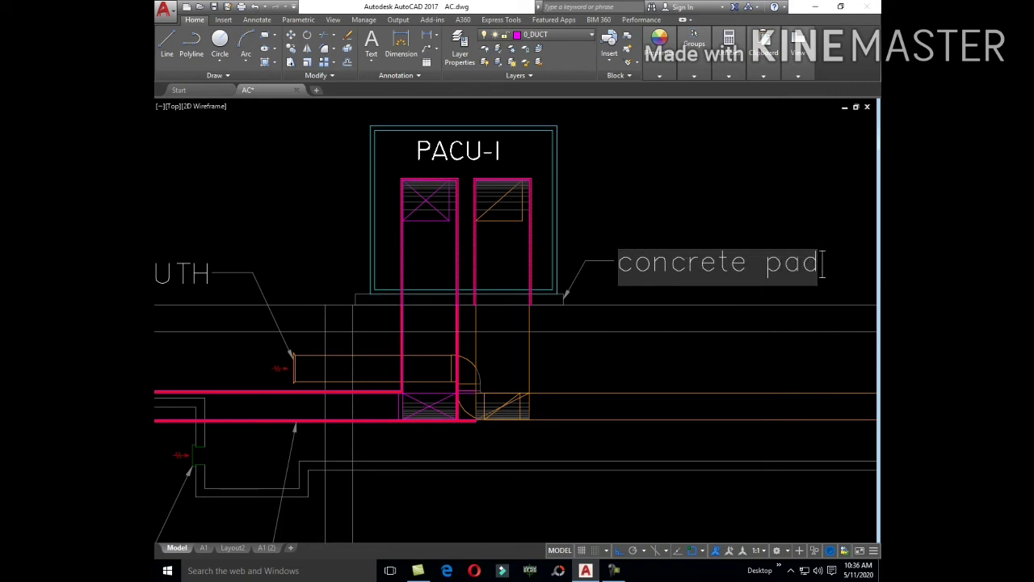
right_click(711, 272)
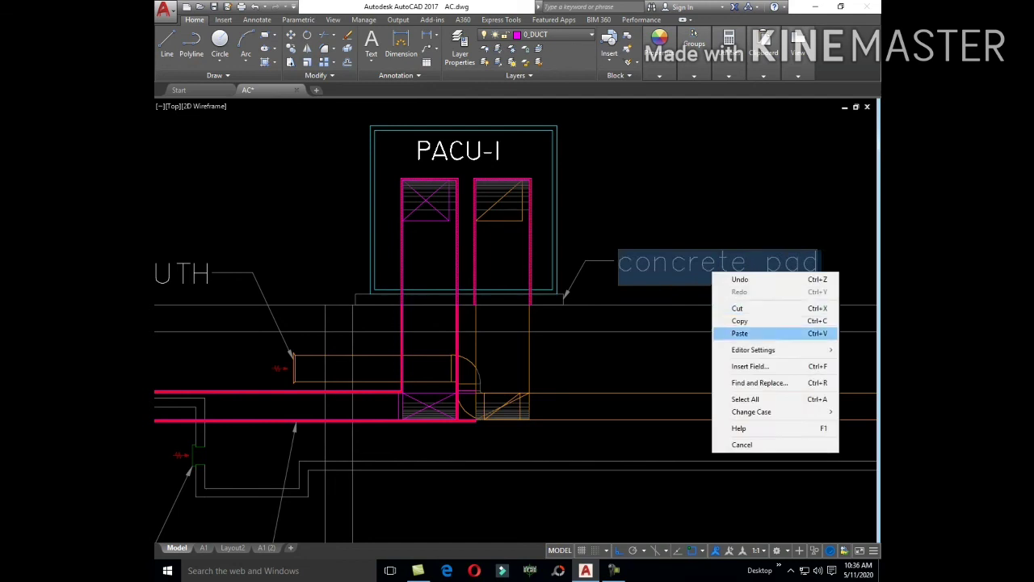
click(626, 412)
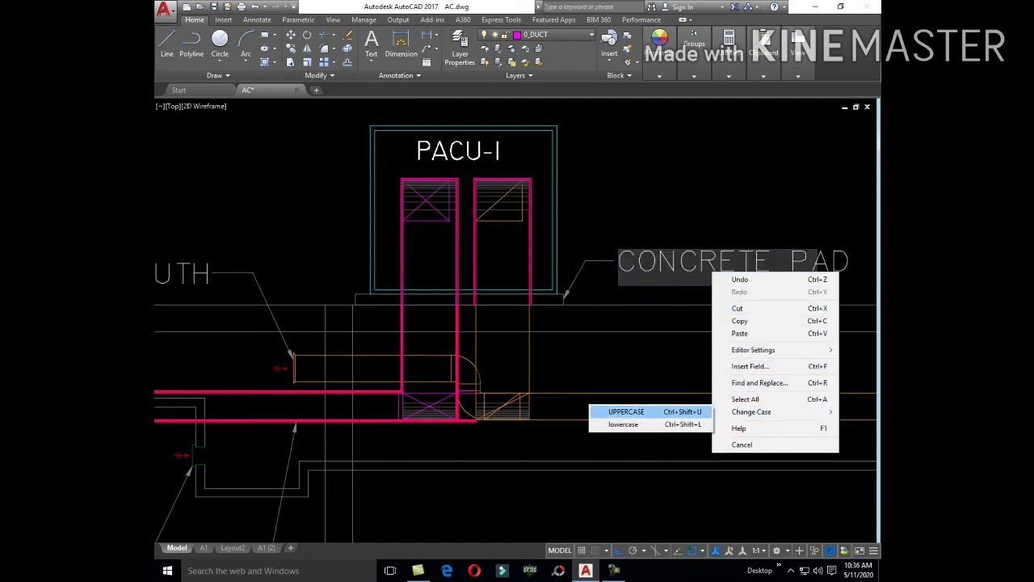
click(680, 297)
scroll(564, 277, down, 2)
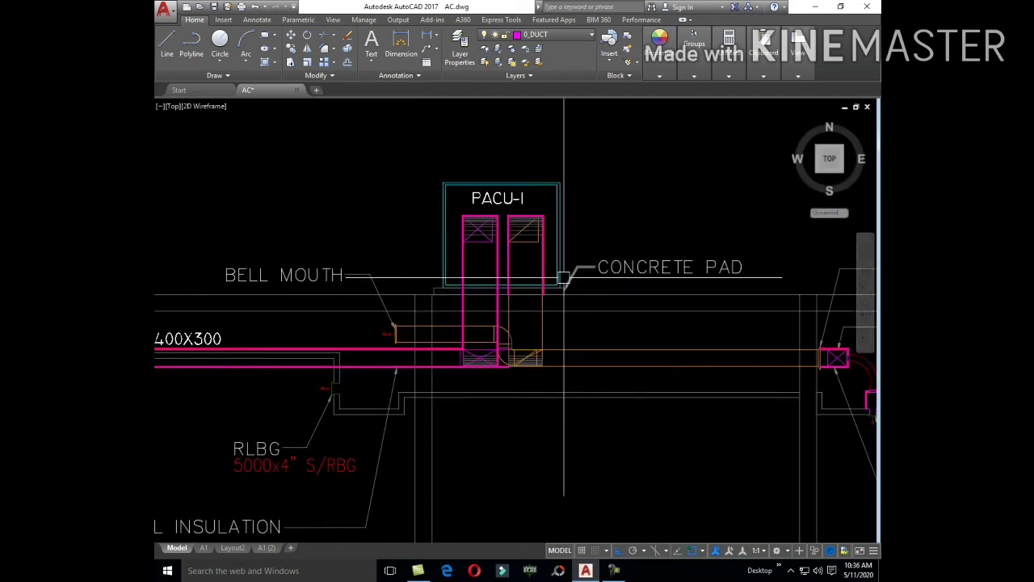
mouse_move(564, 277)
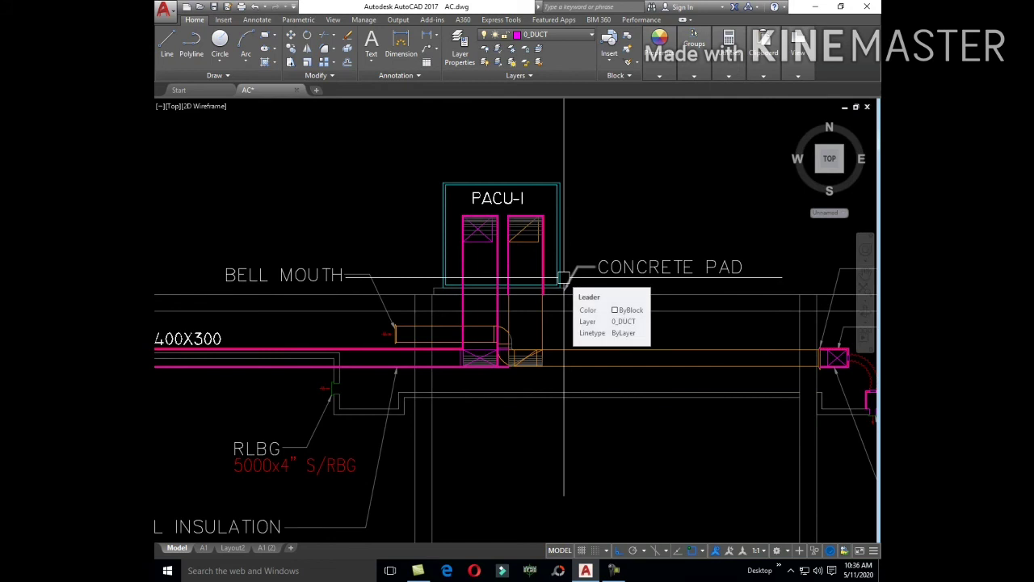
text(tr)
key(Return)
key(Return)
scroll(597, 329, up, 5)
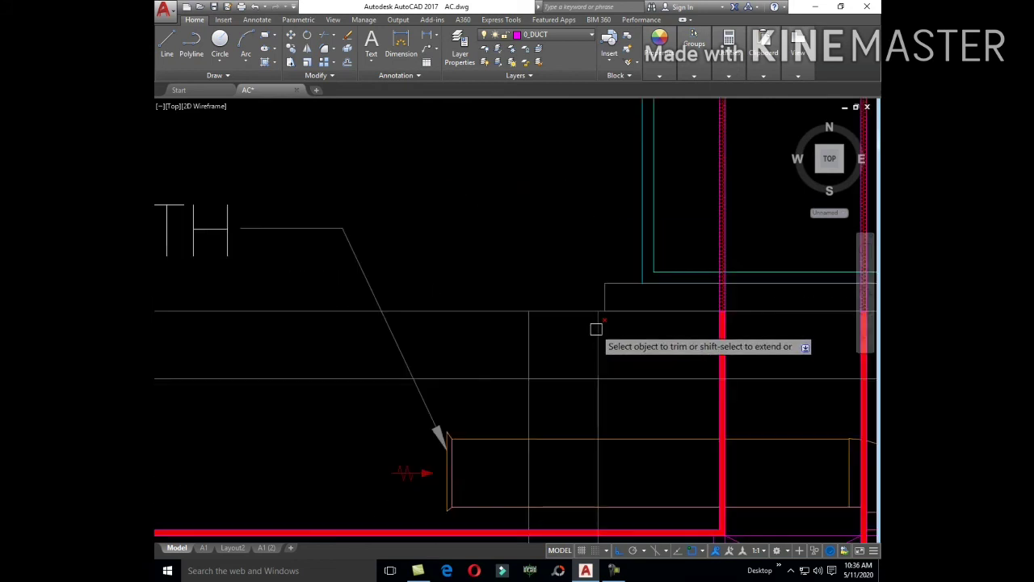
scroll(541, 339, down, 5)
scroll(220, 350, up, 4)
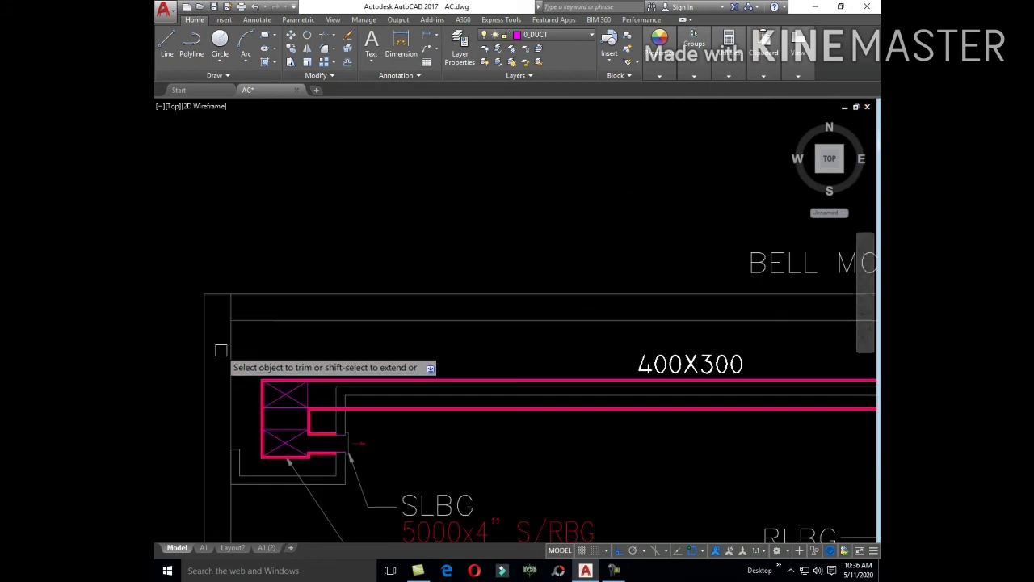
key(Escape)
key(Return)
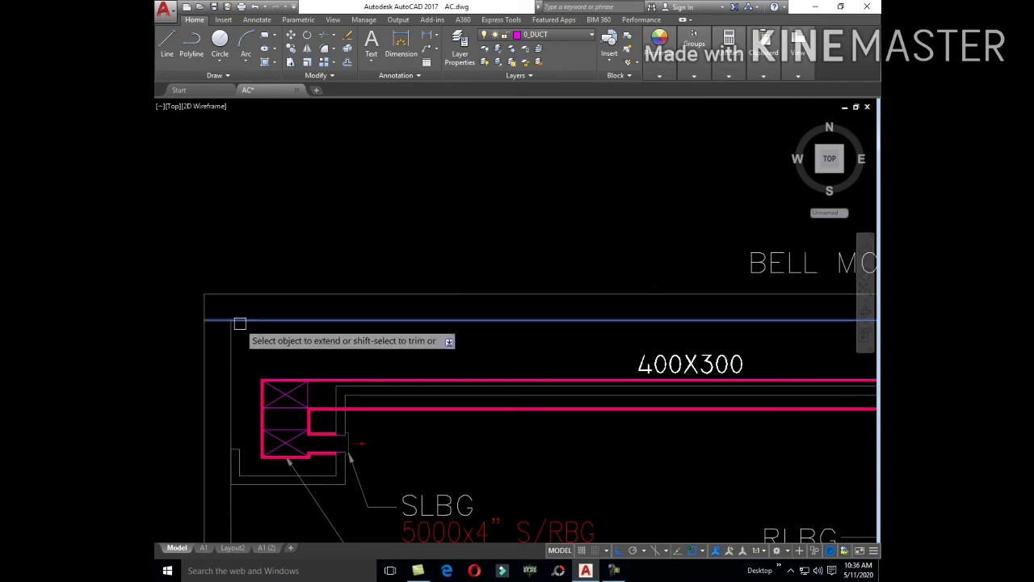
scroll(240, 323, down, 5)
scroll(463, 338, up, 5)
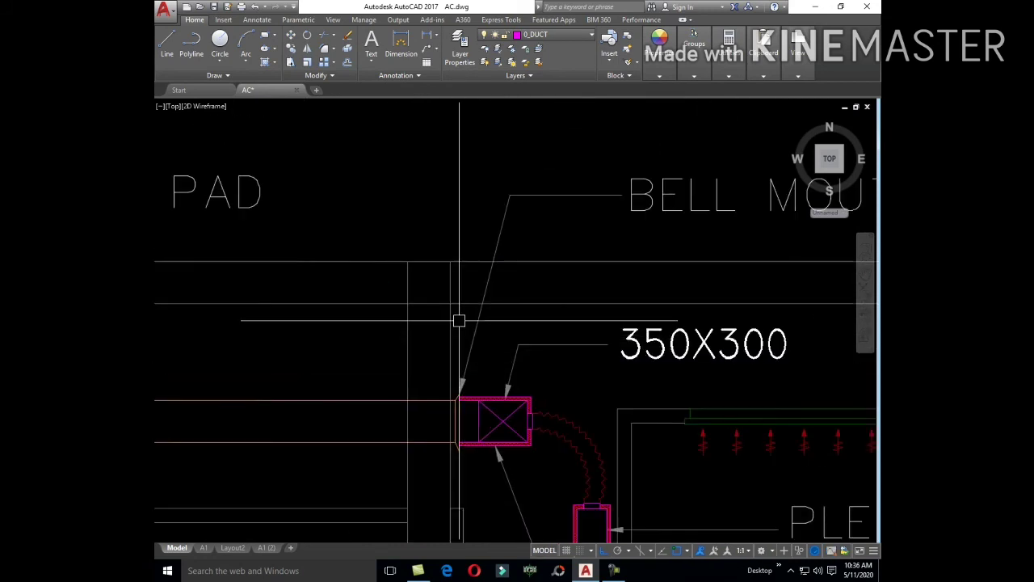
scroll(411, 276, down, 5)
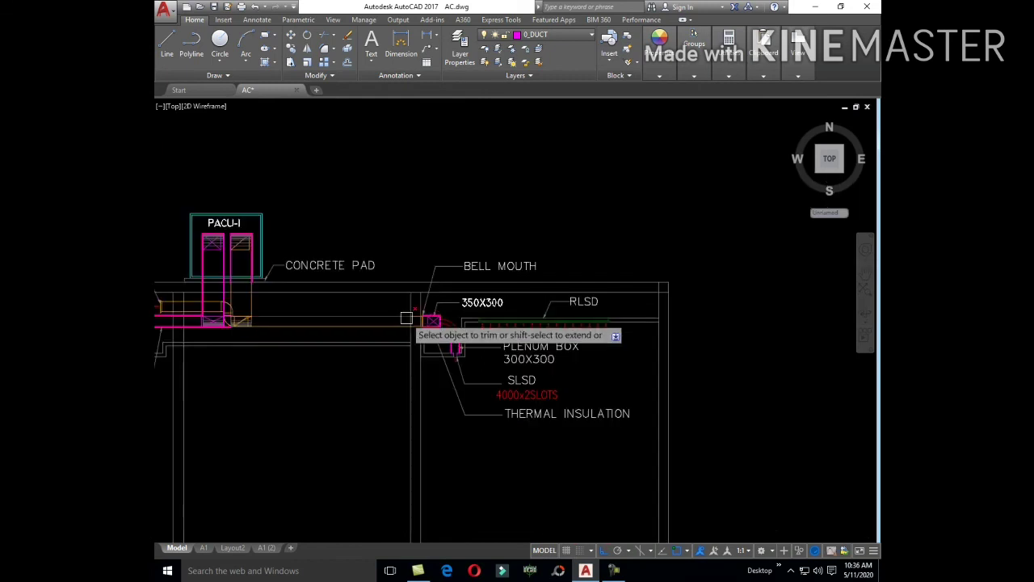
scroll(702, 288, up, 5)
key(Escape)
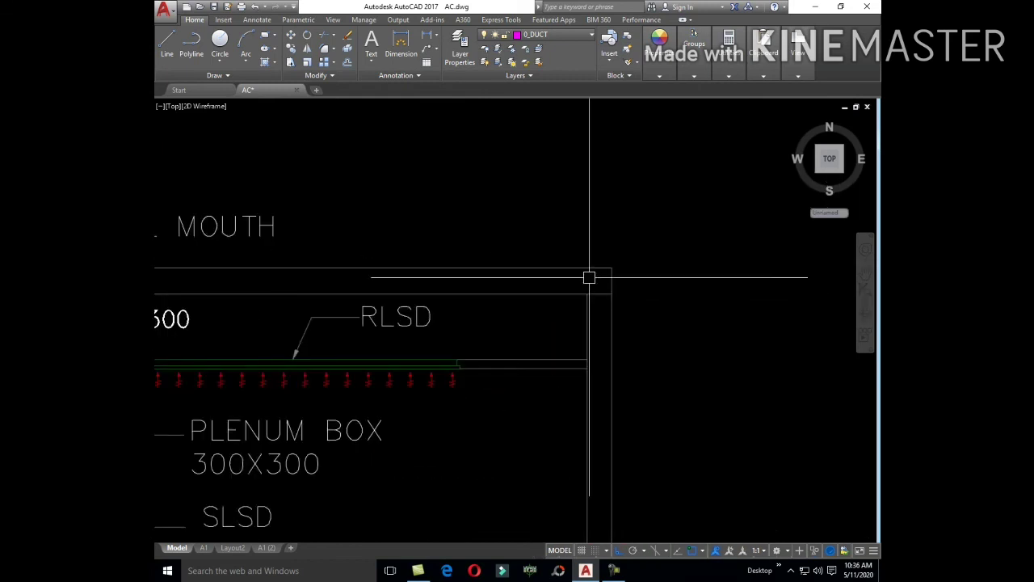
text(h)
key(Return)
click(696, 288)
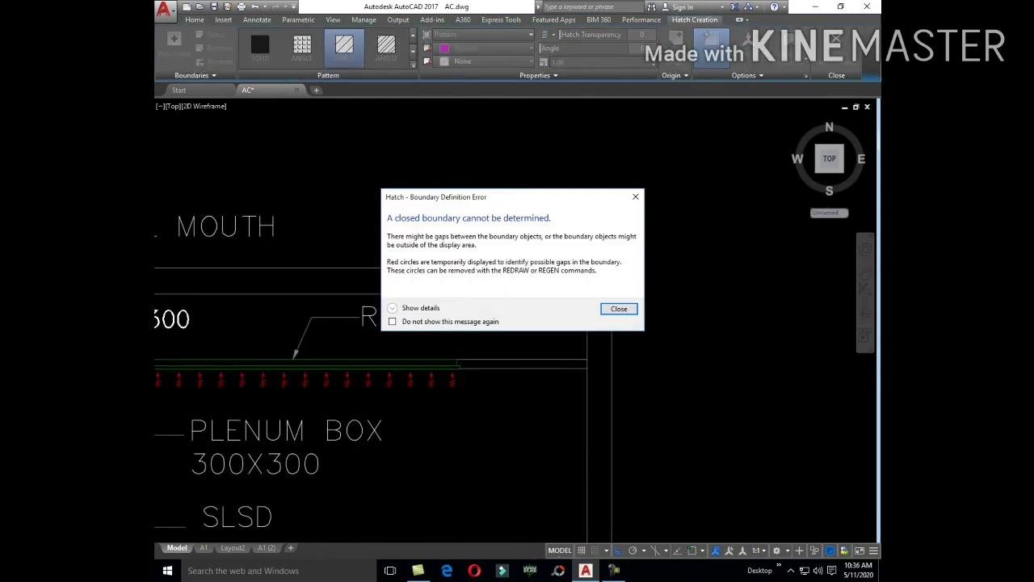
click(619, 308)
scroll(670, 259, down, 5)
- Draw a long rectangle along the duct top, ending at the duct's right corner
key(Escape)
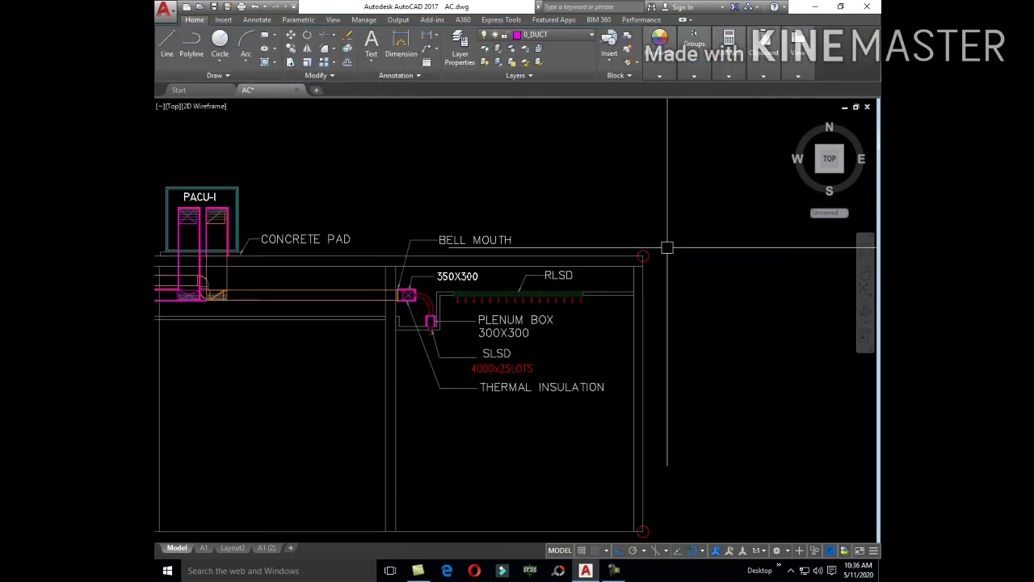
scroll(665, 245, down, 2)
scroll(682, 226, down, 2)
text(rec)
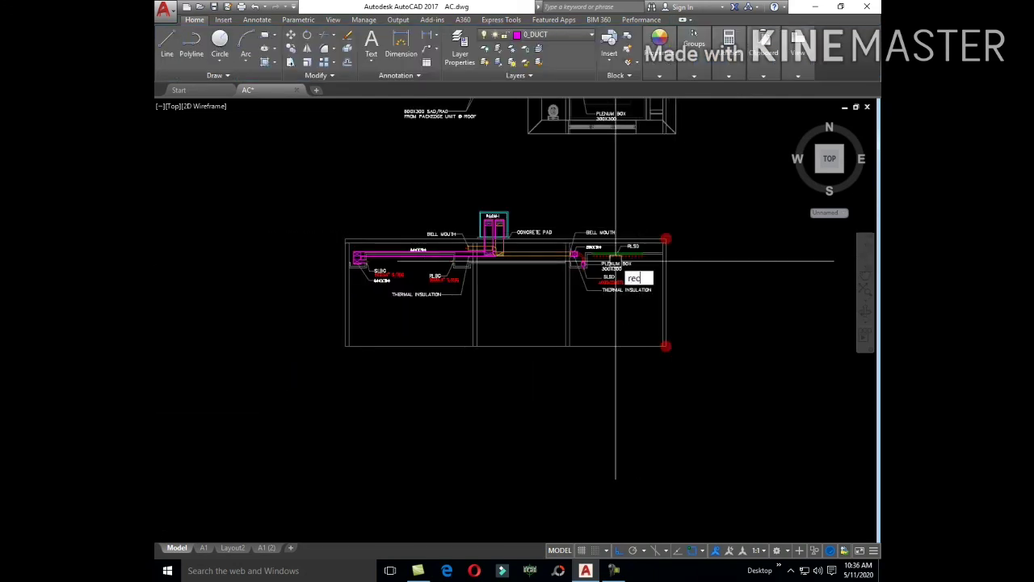
key(Return)
scroll(347, 242, up, 5)
click(348, 223)
scroll(347, 235, down, 3)
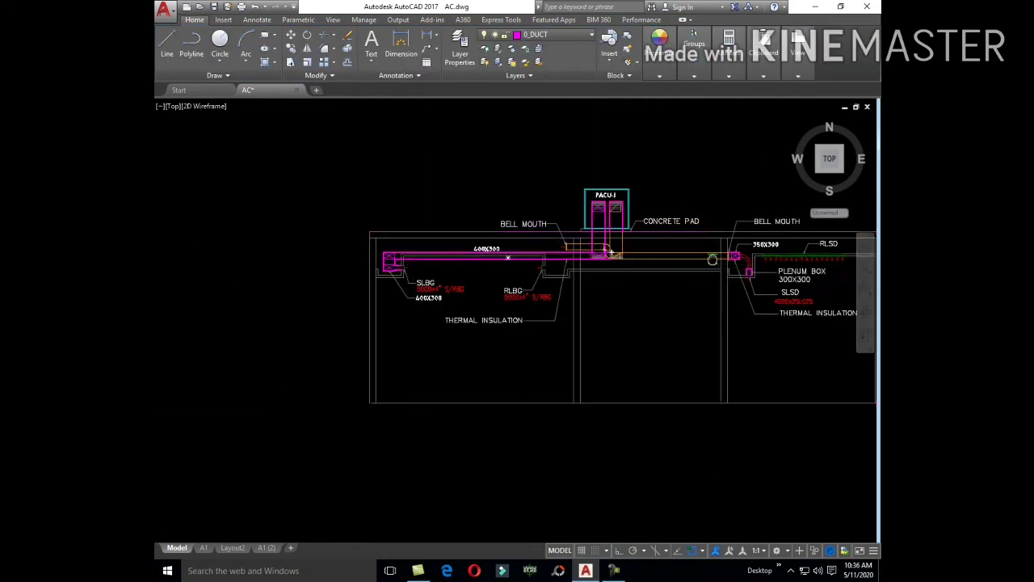
scroll(712, 258, up, 3)
scroll(587, 323, up, 2)
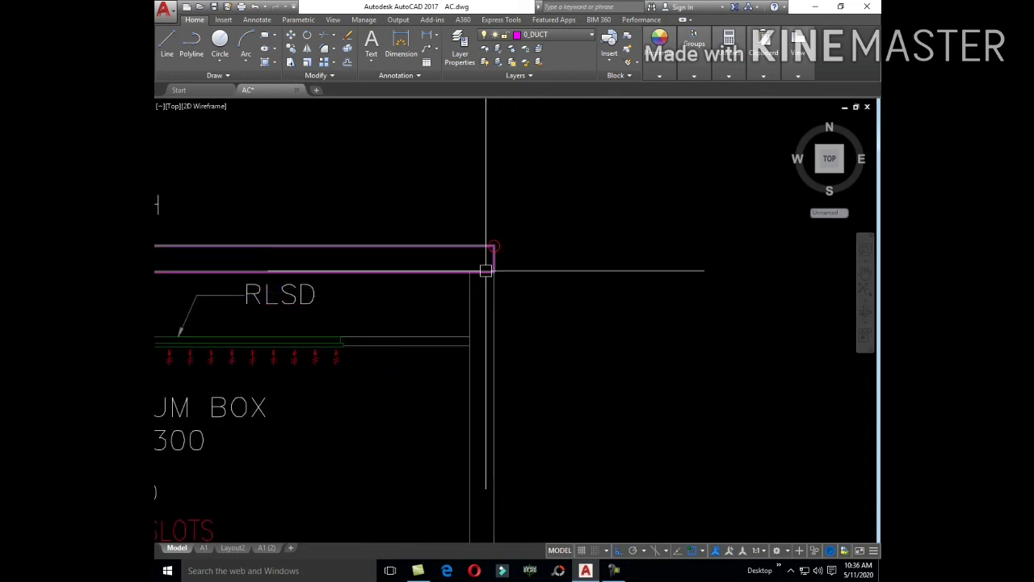
click(486, 269)
- Move the rectangle strip up above the duct section
key(Return)
click(489, 271)
scroll(453, 291, down, 3)
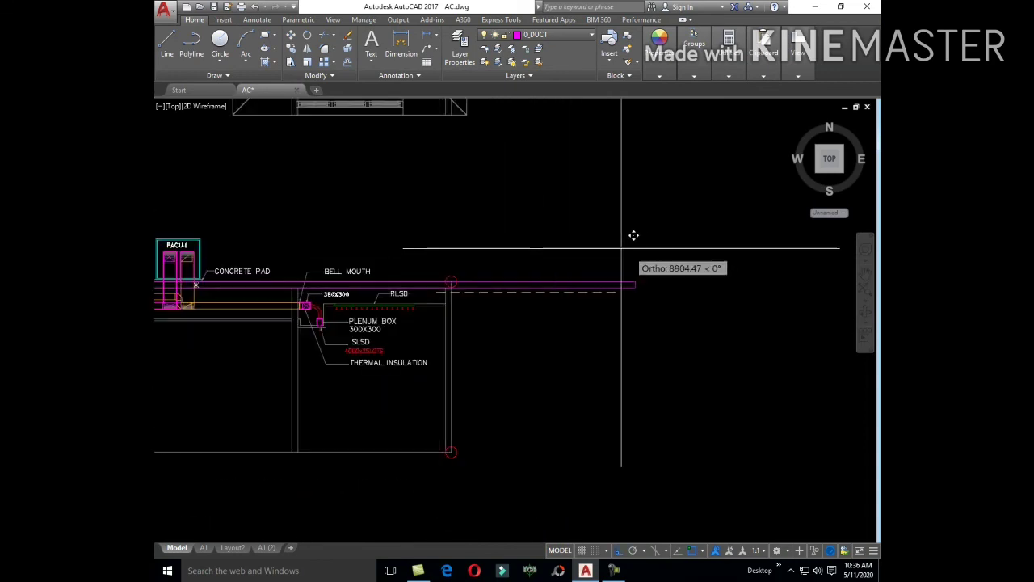
click(631, 212)
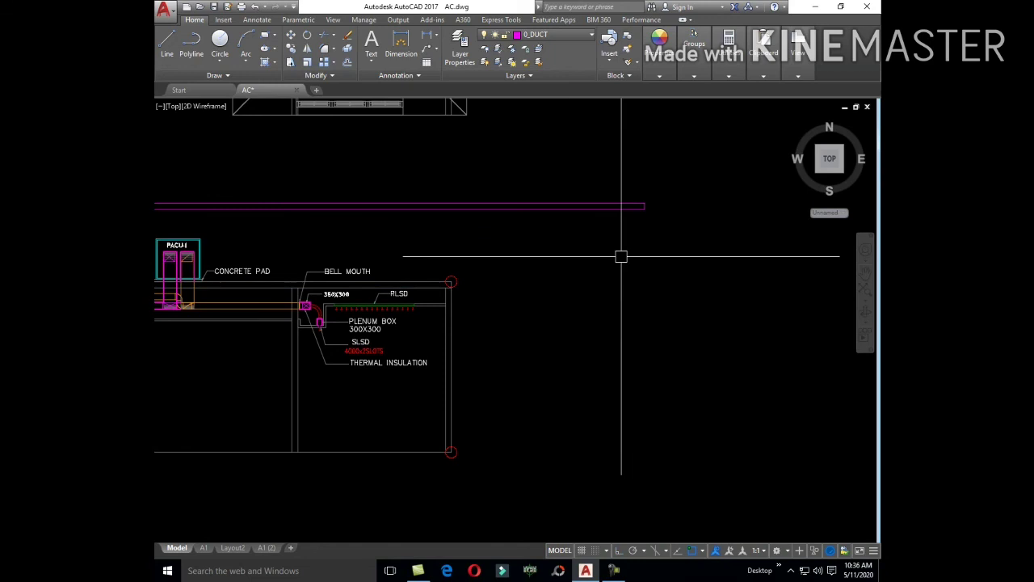
- Hatch inside the strip and accept the dense hatch warning
text(h)
key(Return)
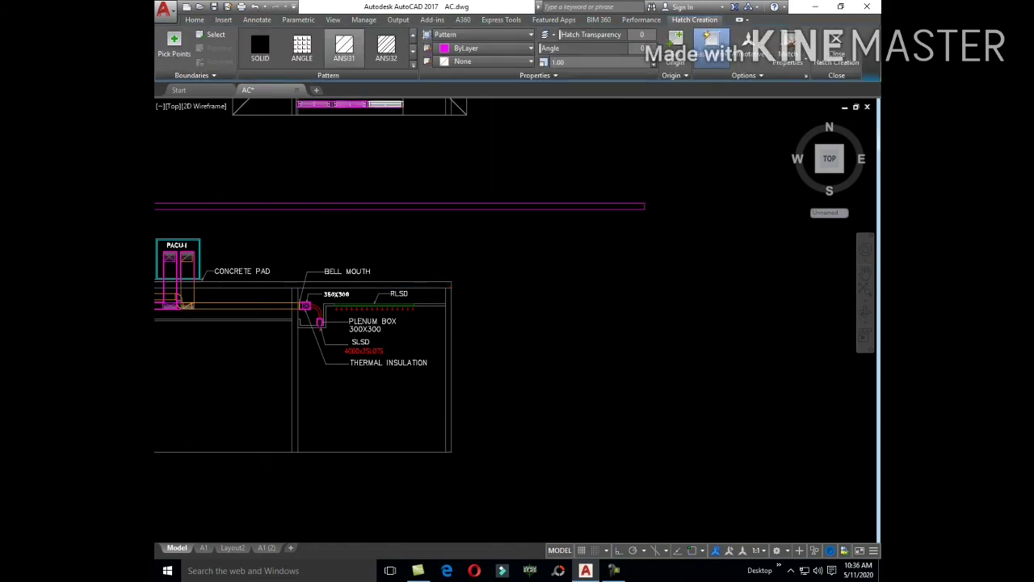
click(537, 206)
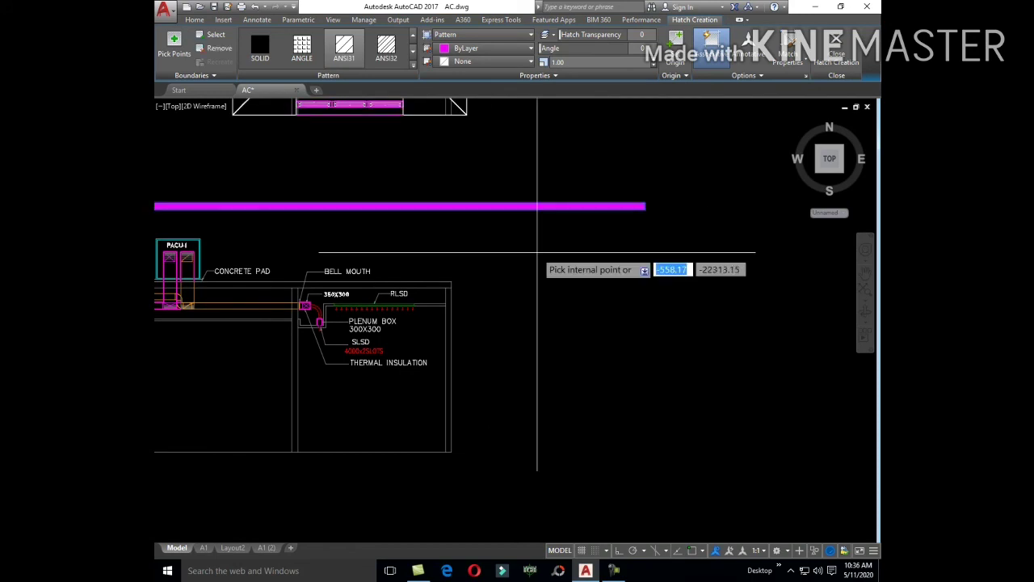
right_click(538, 253)
click(554, 259)
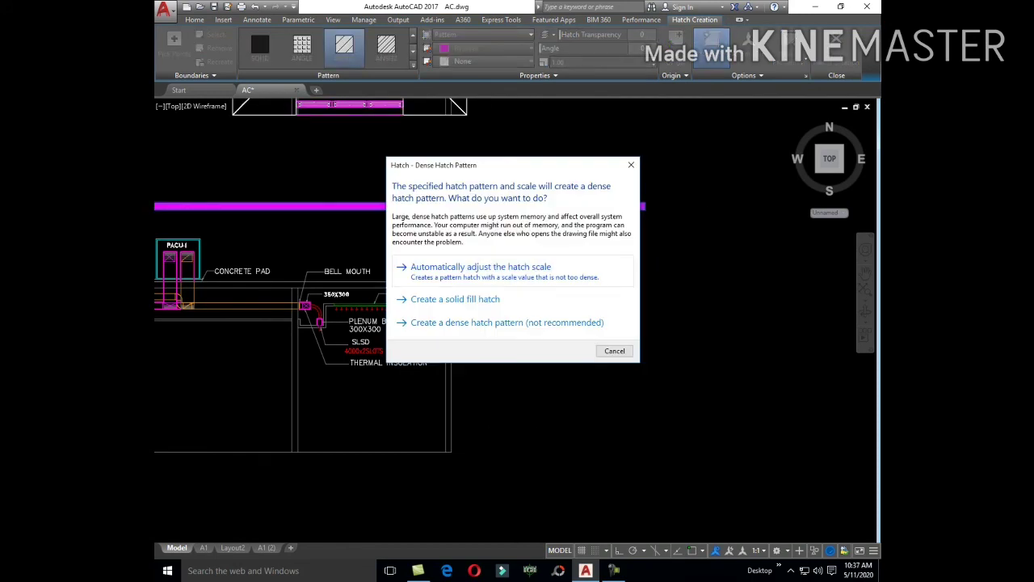
click(507, 321)
- Switch the selected hatch to the AR-CONC pattern and close the Hatch Editor
scroll(626, 313, down, 3)
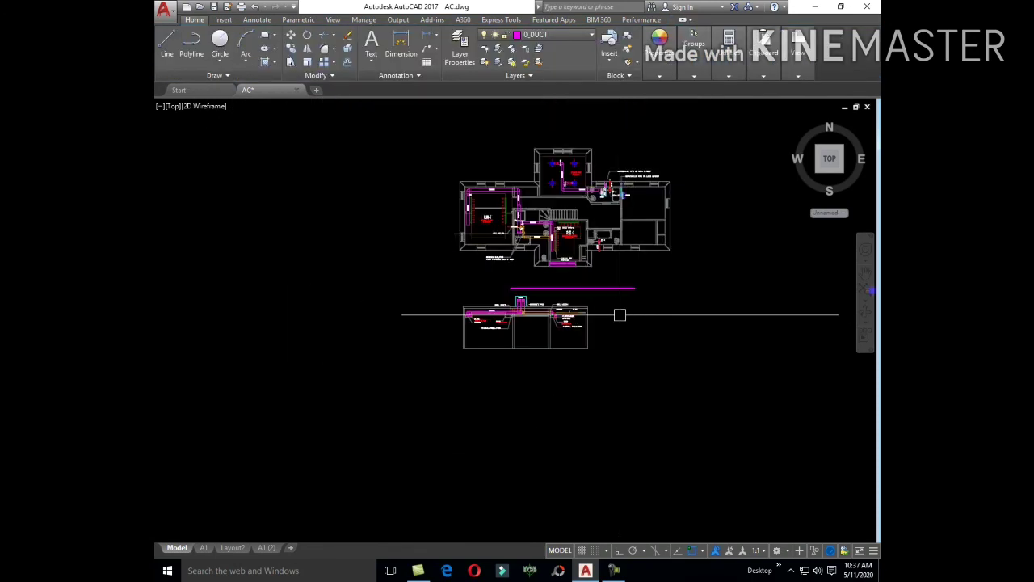
scroll(574, 286, up, 5)
text(a)
key(Return)
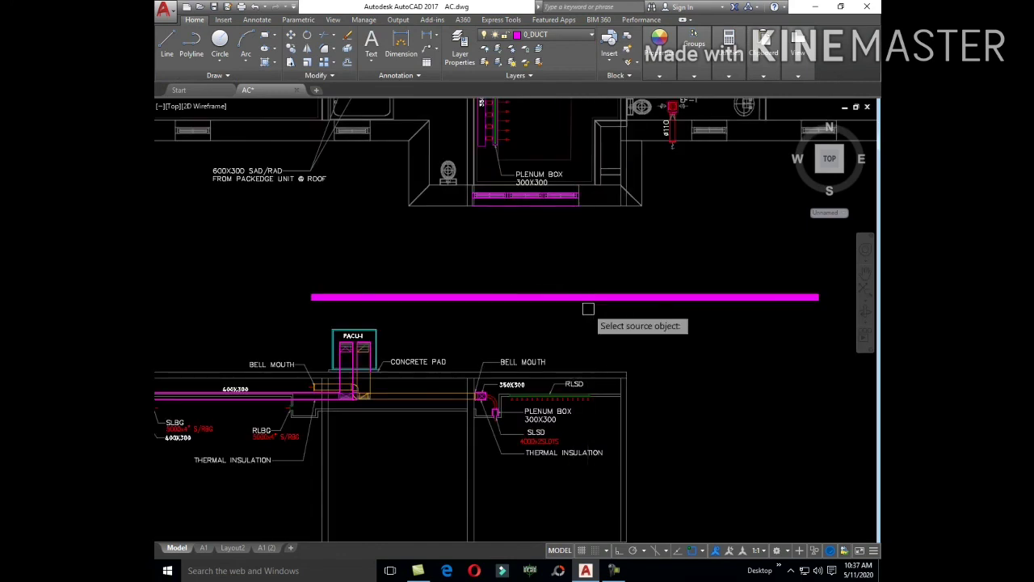
scroll(585, 302, up, 5)
click(591, 290)
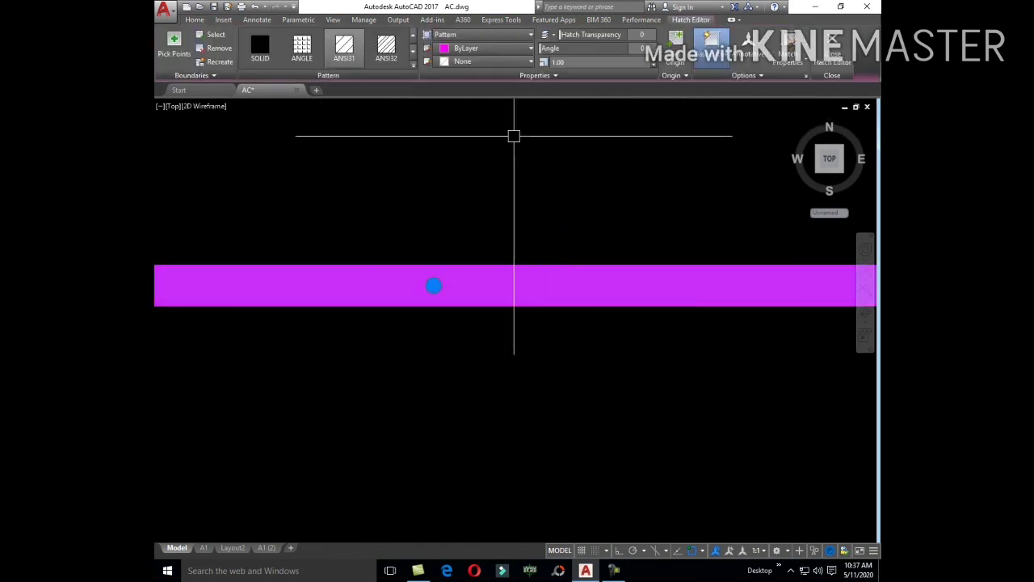
click(413, 63)
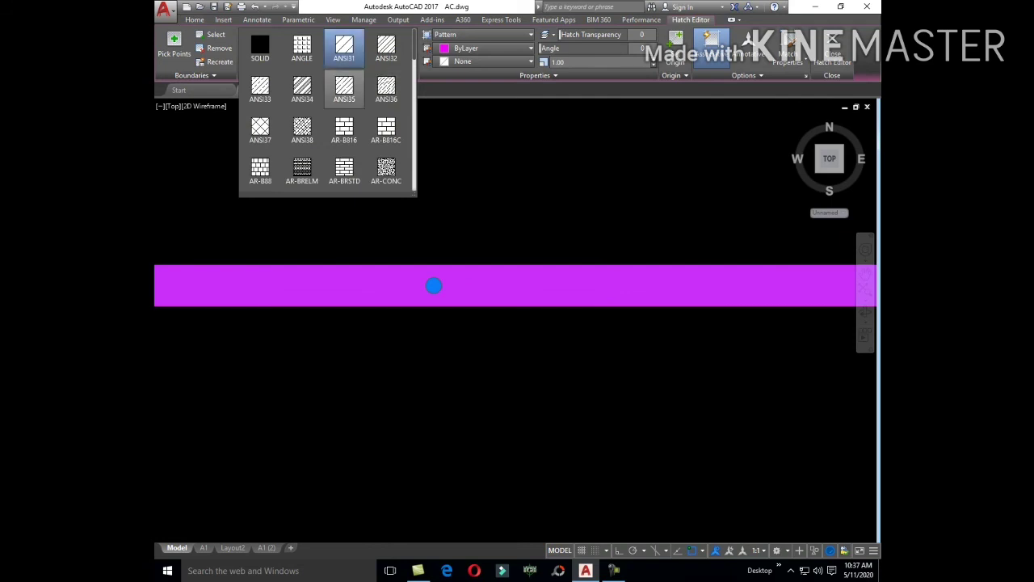
click(387, 170)
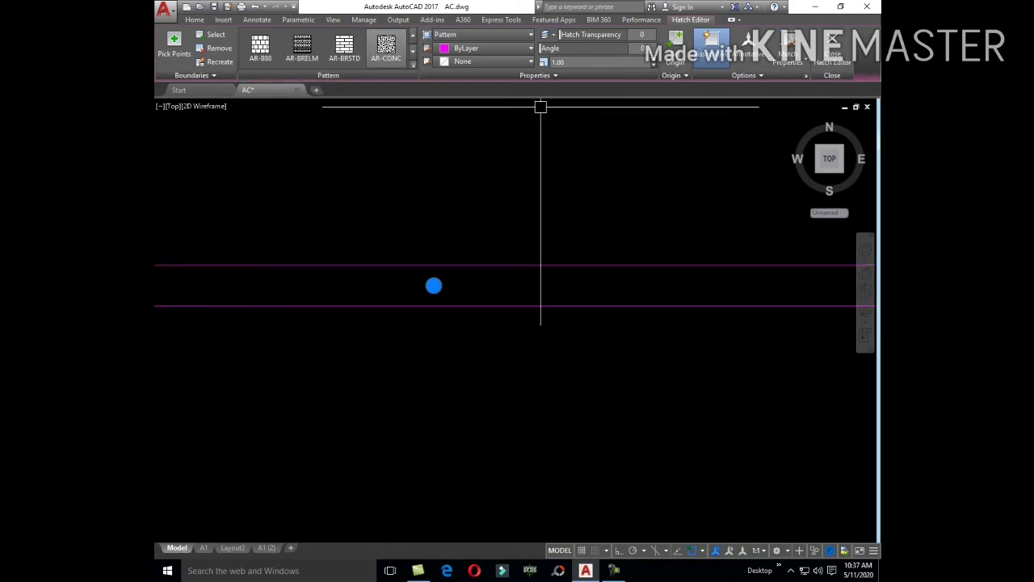
scroll(561, 139, down, 3)
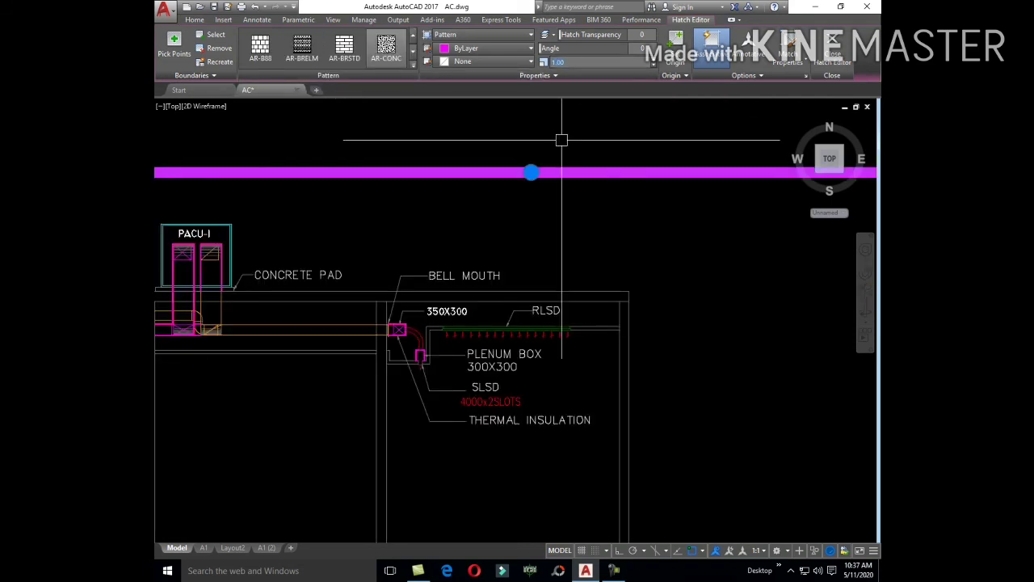
scroll(582, 168, up, 5)
scroll(556, 222, down, 4)
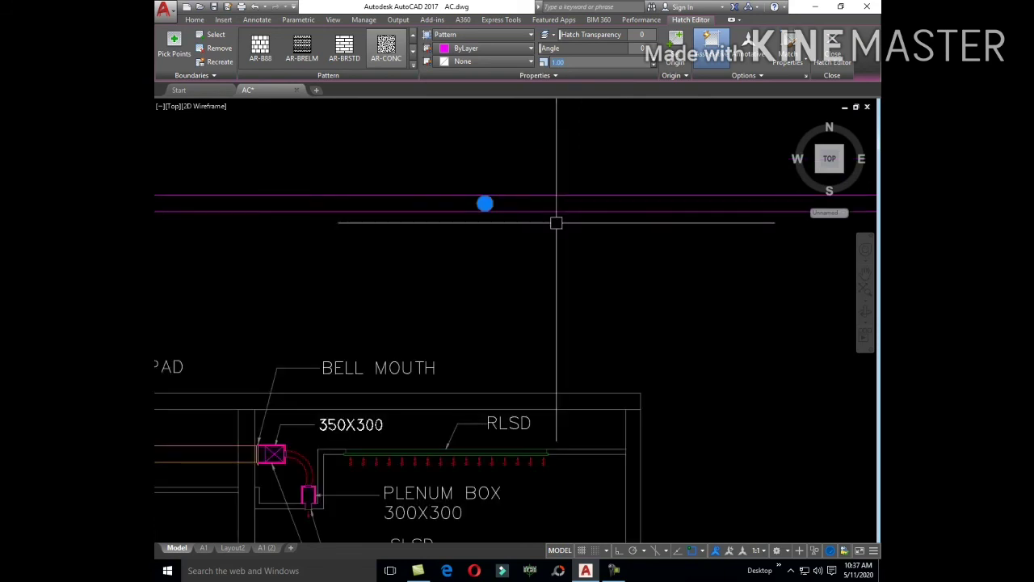
key(Return)
- Undo the stray change so the magenta strip stays an outline, then recentre on the slab
scroll(564, 226, down, 2)
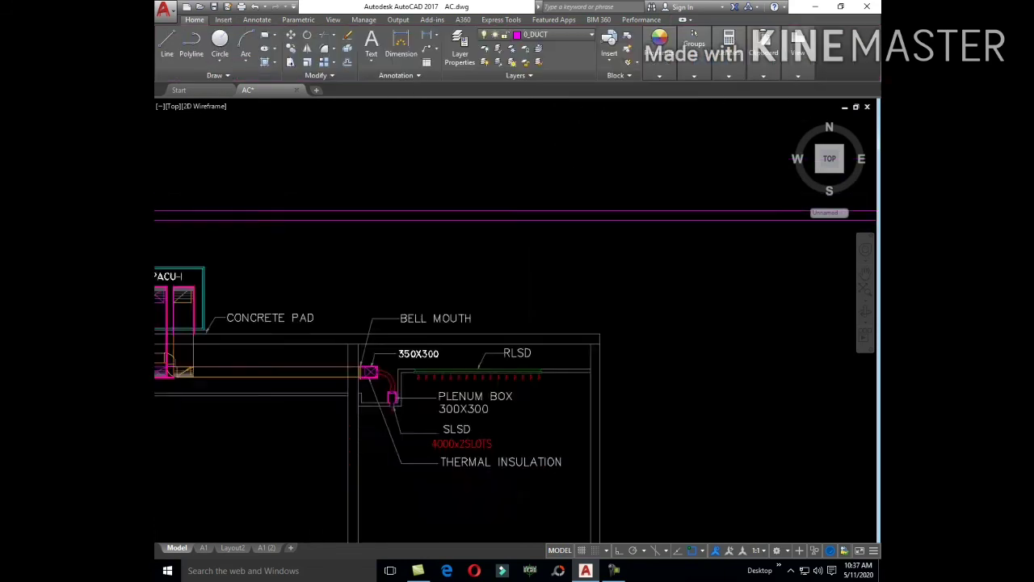
scroll(557, 230, down, 3)
scroll(522, 199, up, 5)
scroll(496, 249, down, 2)
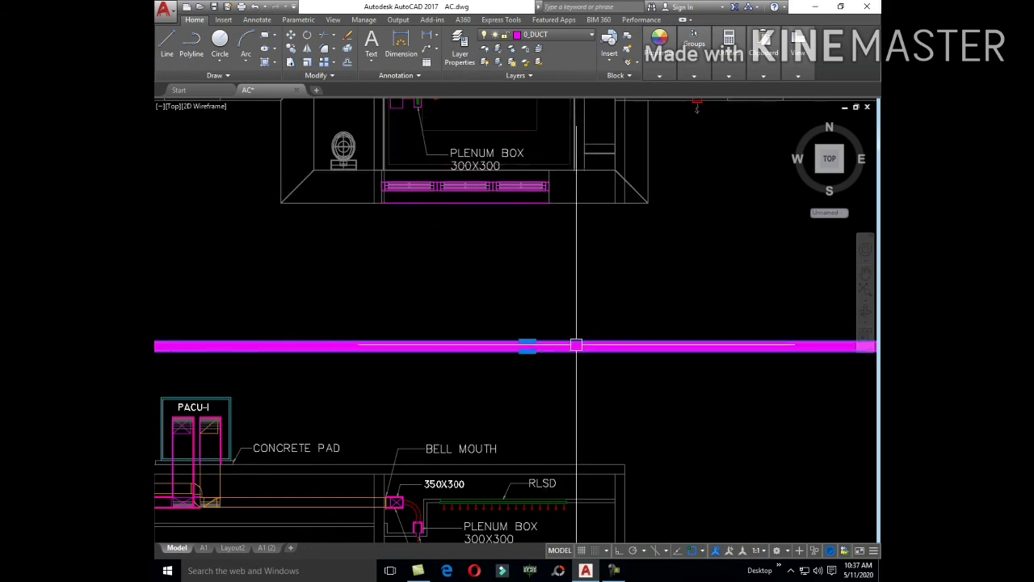
scroll(575, 344, up, 6)
click(566, 312)
scroll(508, 299, down, 3)
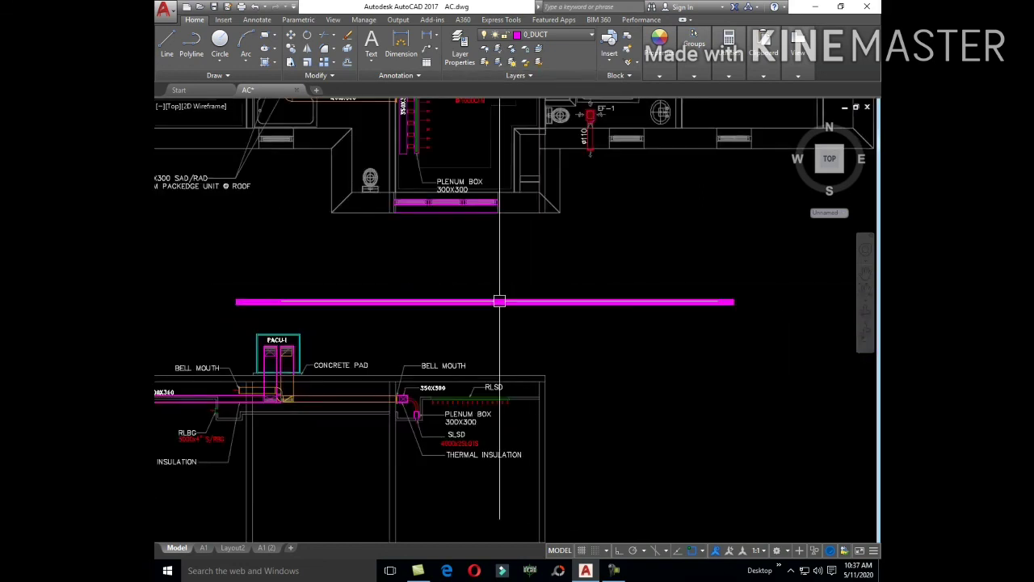
click(524, 323)
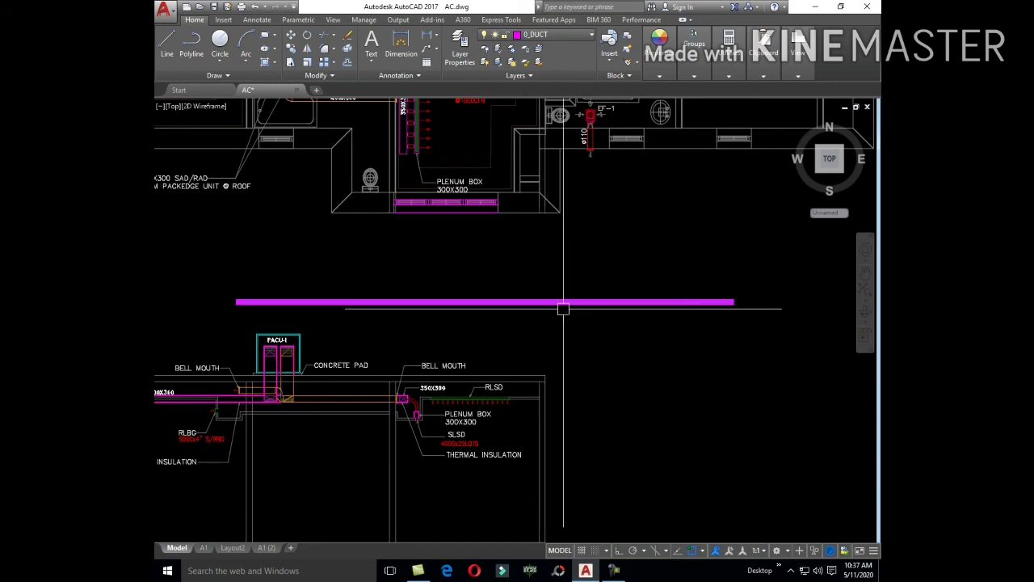
text(u)
key(Return)
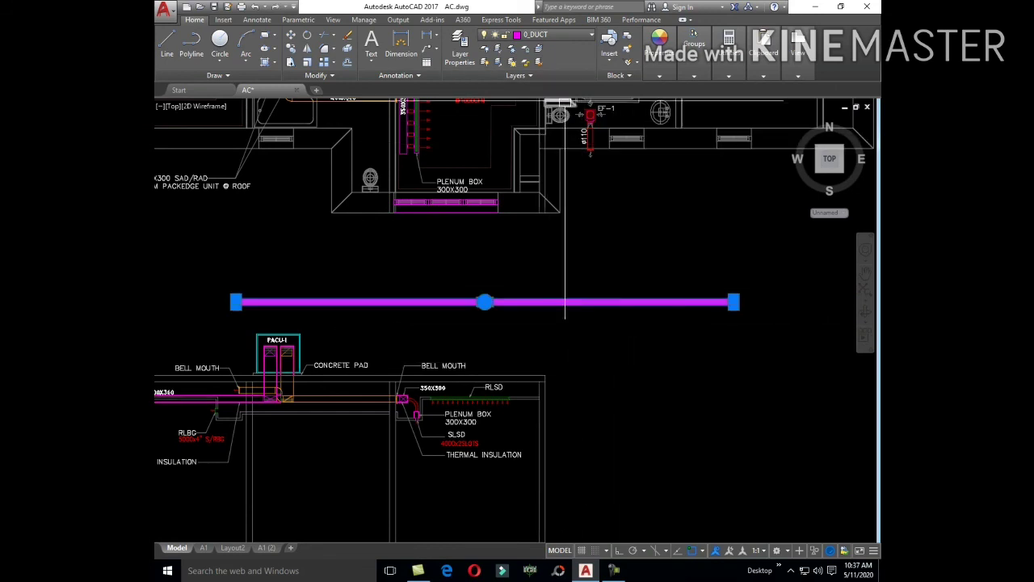
scroll(503, 300, up, 3)
scroll(474, 300, up, 2)
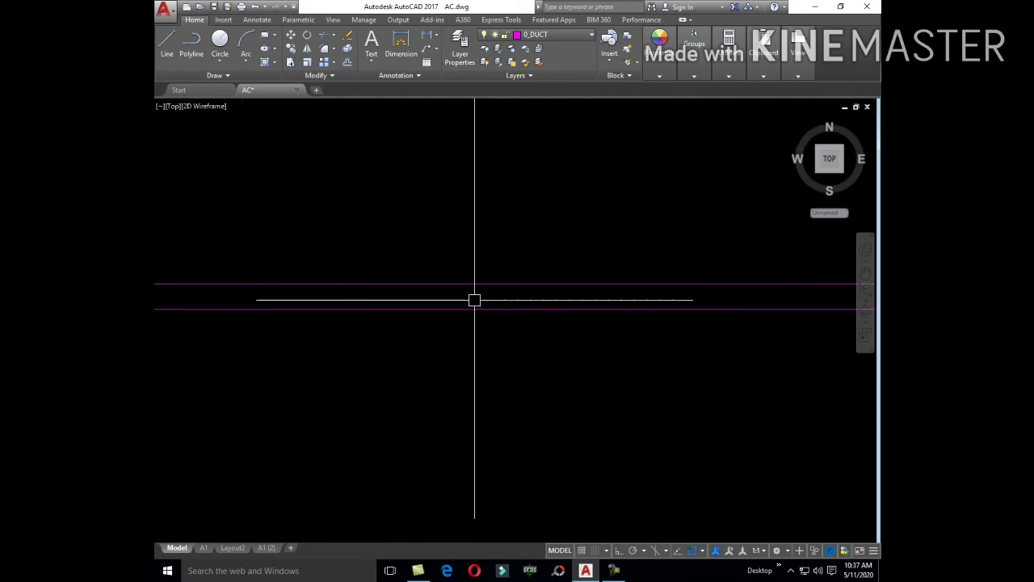
scroll(474, 300, down, 5)
middle_drag(656, 343, 485, 339)
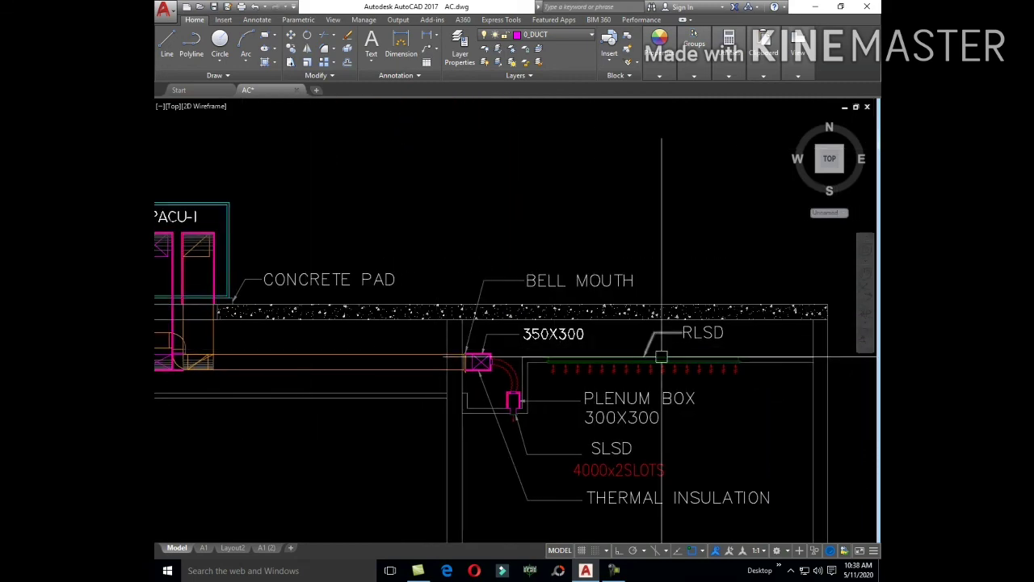
middle_drag(663, 347, 501, 323)
scroll(421, 304, down, 3)
scroll(469, 277, up, 1)
- Start a new leader pointing into the slab opening under PACU-I
scroll(535, 250, up, 4)
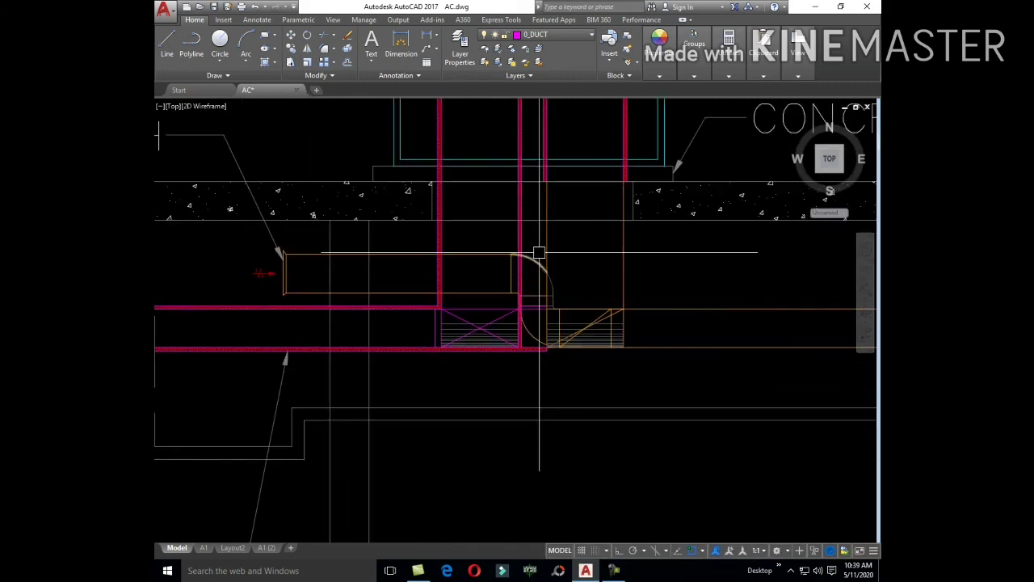
scroll(536, 250, up, 2)
middle_drag(536, 250, 432, 354)
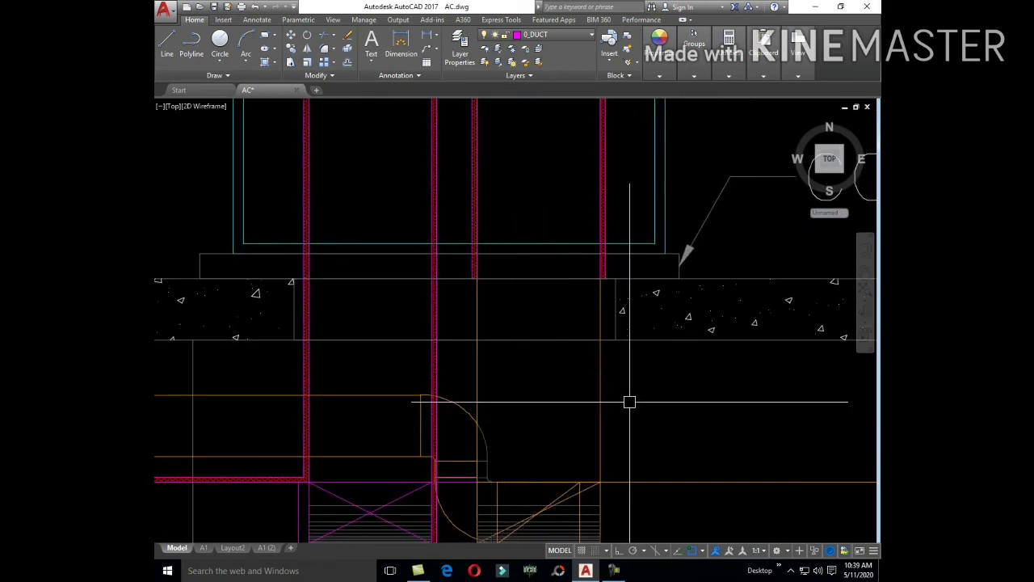
text(e)
key(Return)
scroll(565, 356, up, 2)
scroll(493, 294, up, 3)
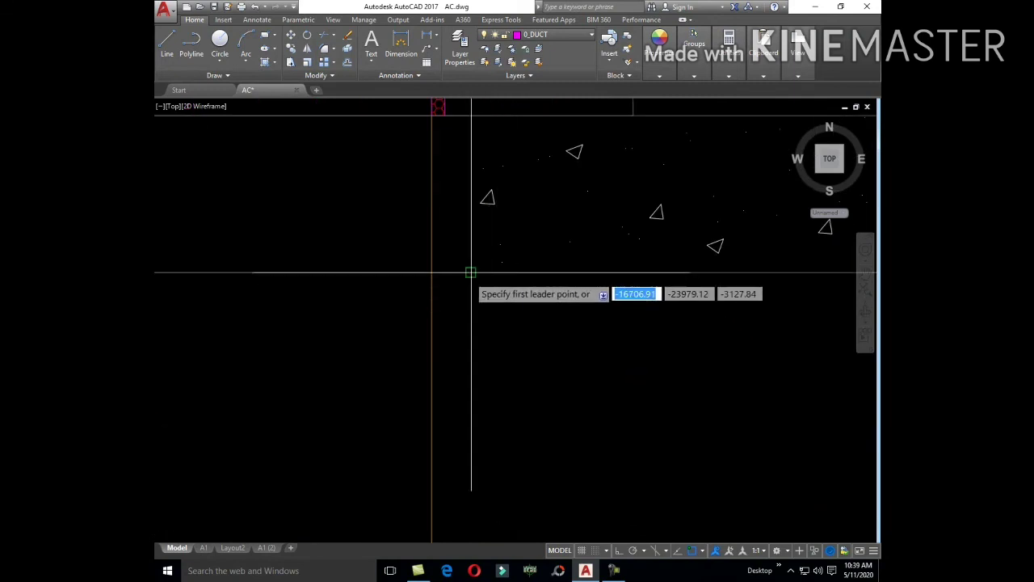
click(451, 272)
scroll(460, 295, down, 3)
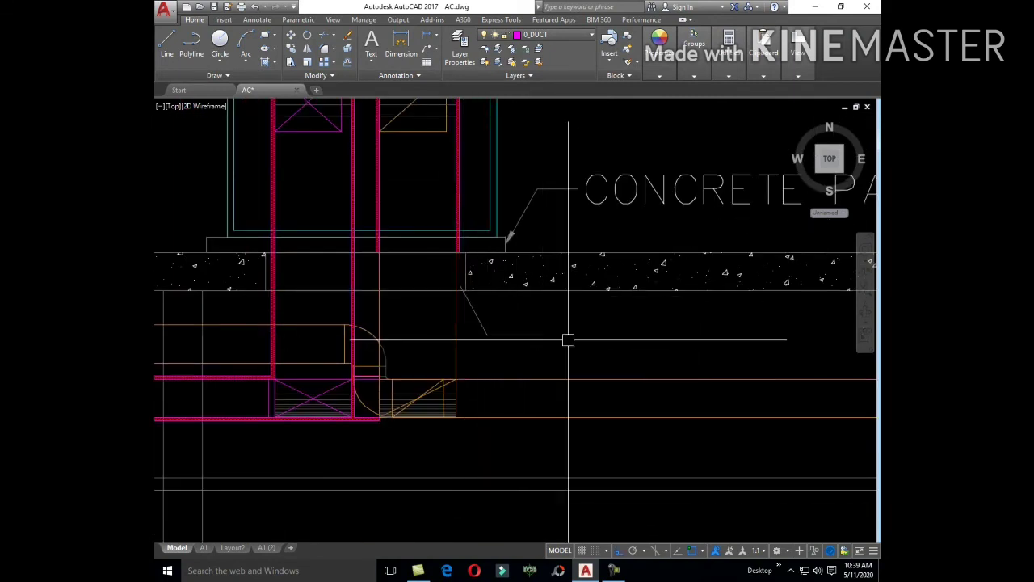
- Give the new leader the CONCRETE PAD leader's arrowhead using MATCHPROP
text(ma)
key(Return)
click(522, 214)
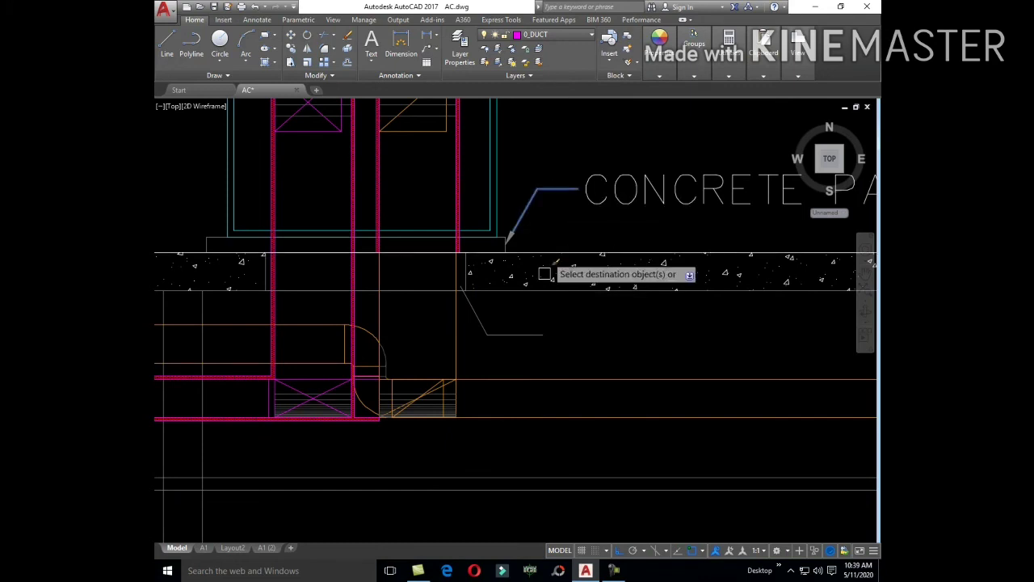
click(533, 333)
- Copy the CONCRETE PAD text to the new leader's end
key(Return)
click(598, 191)
key(Return)
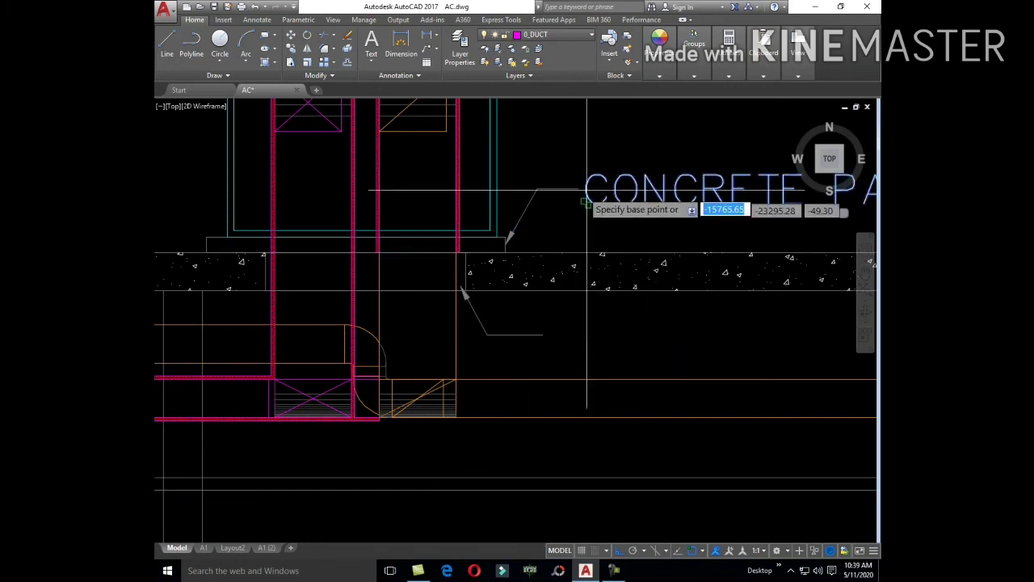
click(578, 191)
click(565, 337)
key(Escape)
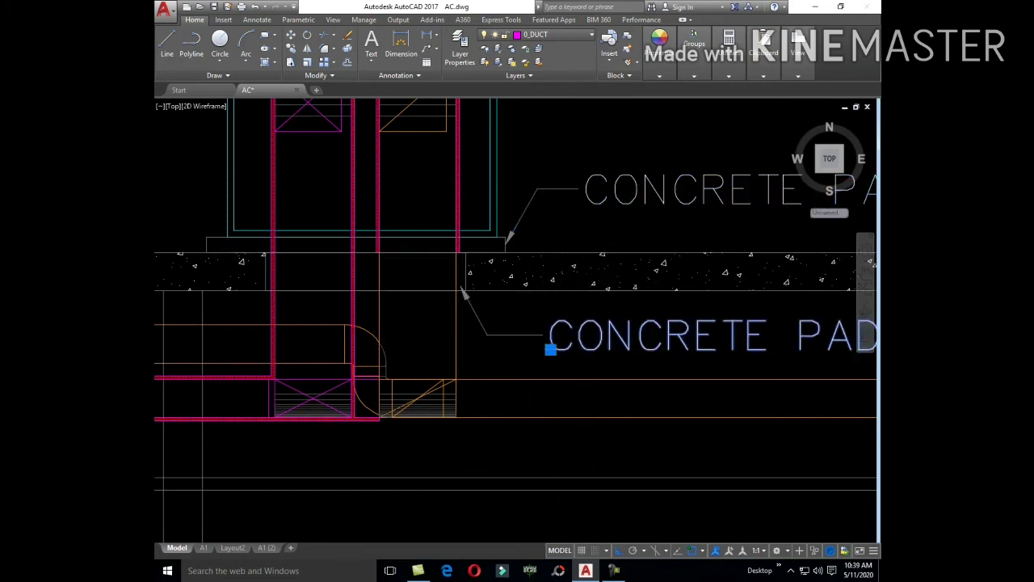
- Retype the copied text as SLAB OPENING and make it uppercase
double_click(614, 347)
text(S)
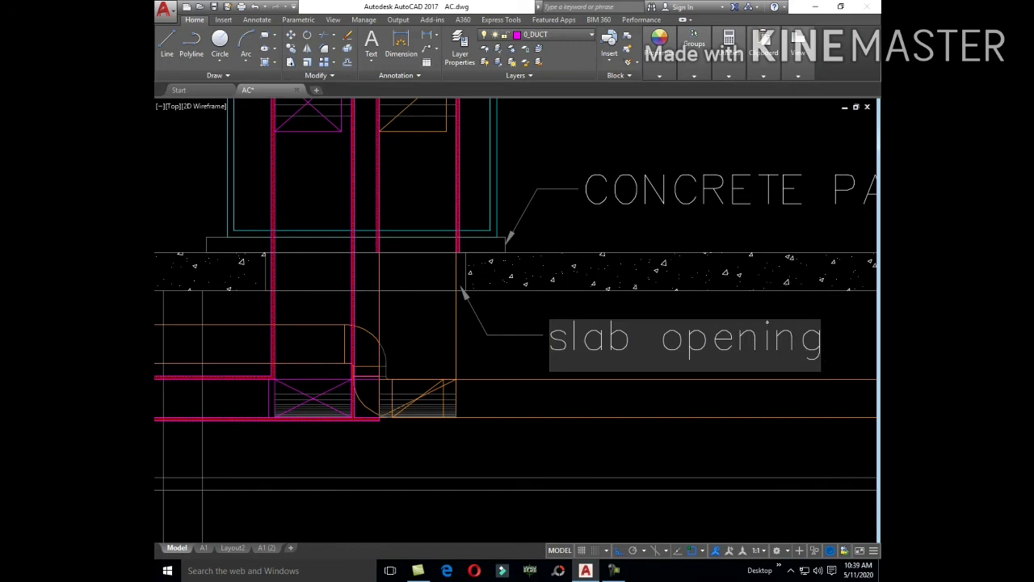
right_click(720, 344)
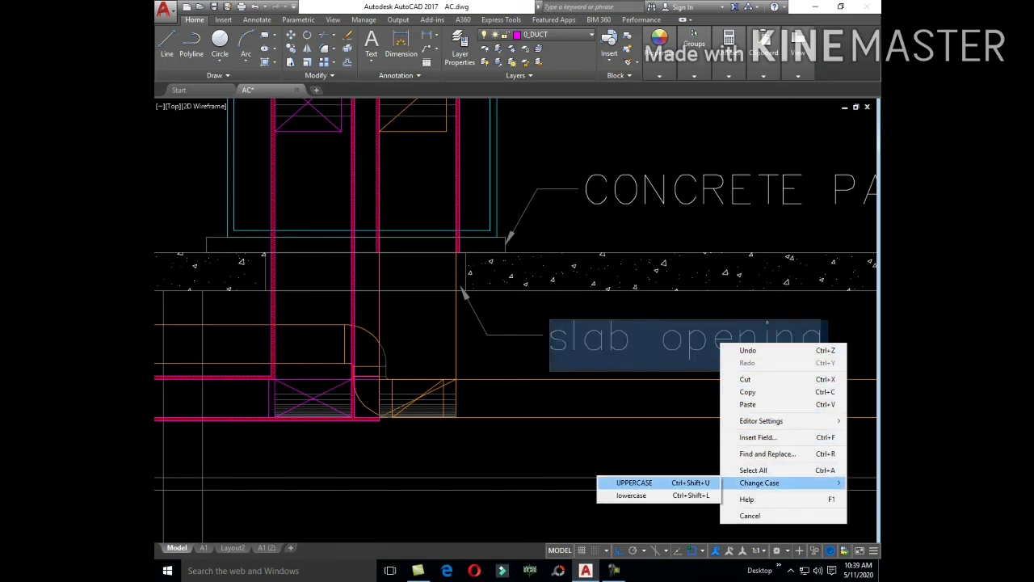
click(638, 482)
scroll(639, 420, down, 3)
scroll(639, 420, down, 2)
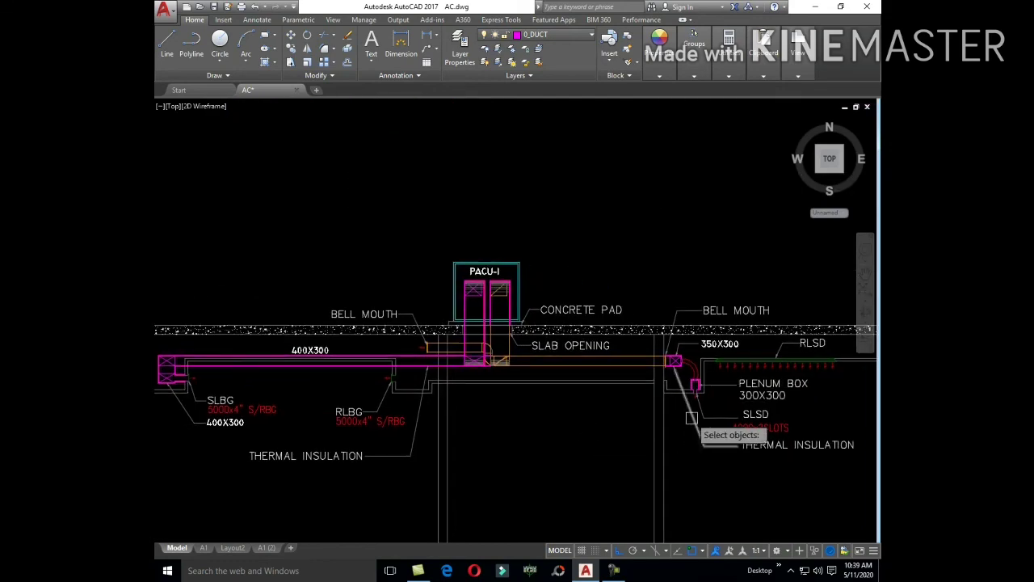
scroll(527, 388, down, 4)
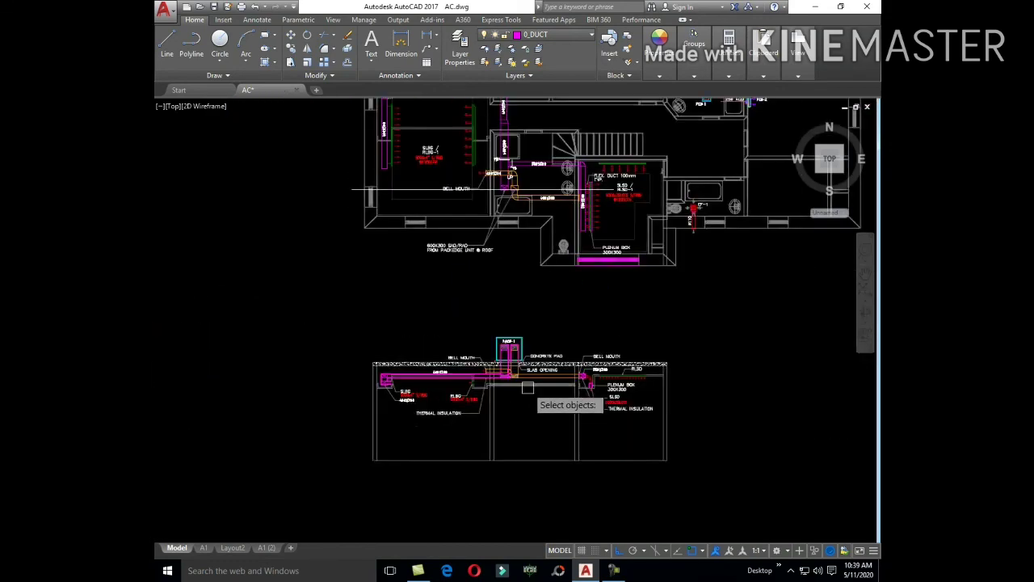
scroll(564, 194, up, 5)
- Select the 400X300 label and set a base point to copy it
click(542, 202)
key(Return)
click(349, 170)
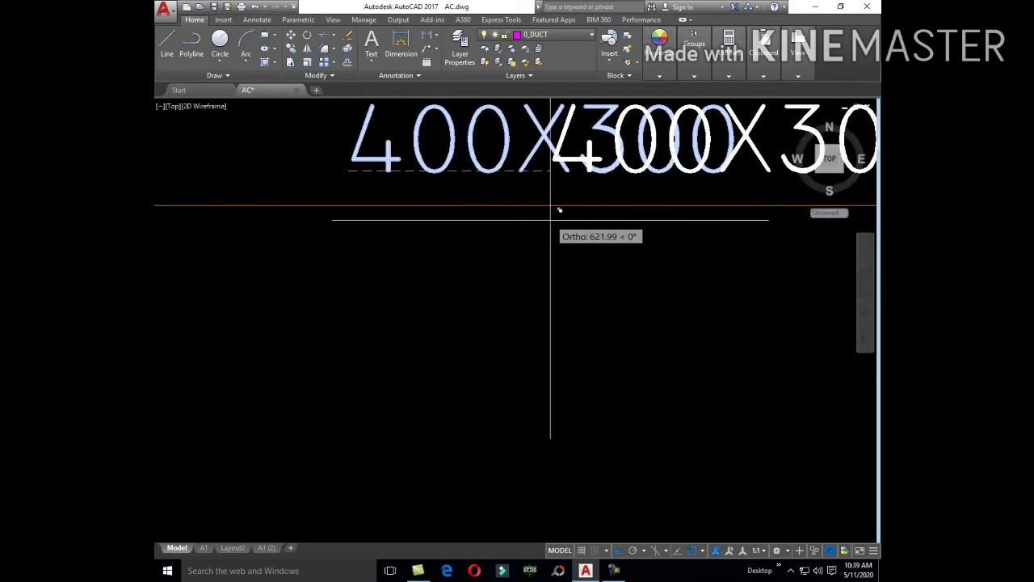
scroll(551, 207, down, 5)
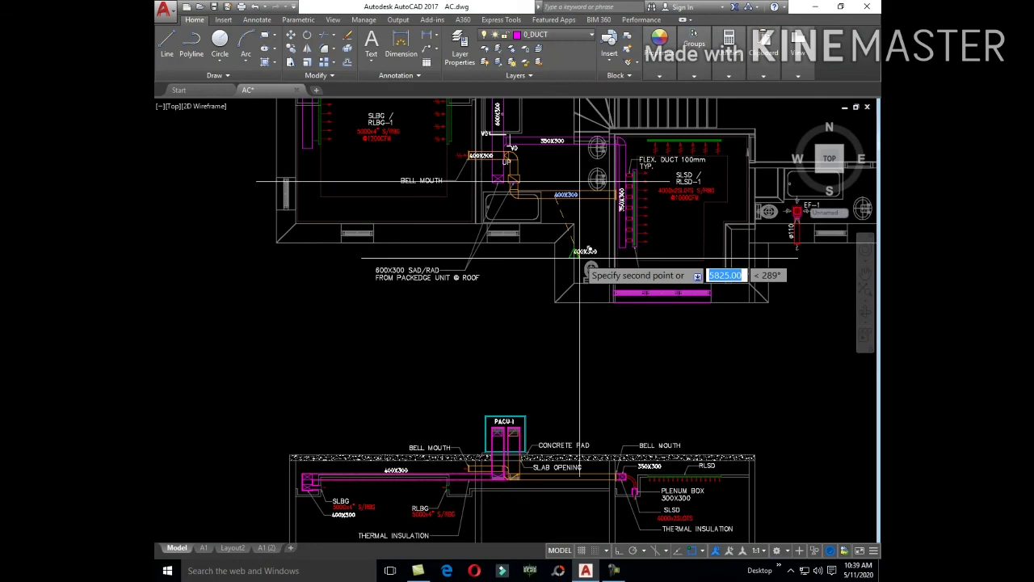
- Copy the 400X300 size label onto the duct run to the right of PACU-I
middle_drag(580, 259, 692, 213)
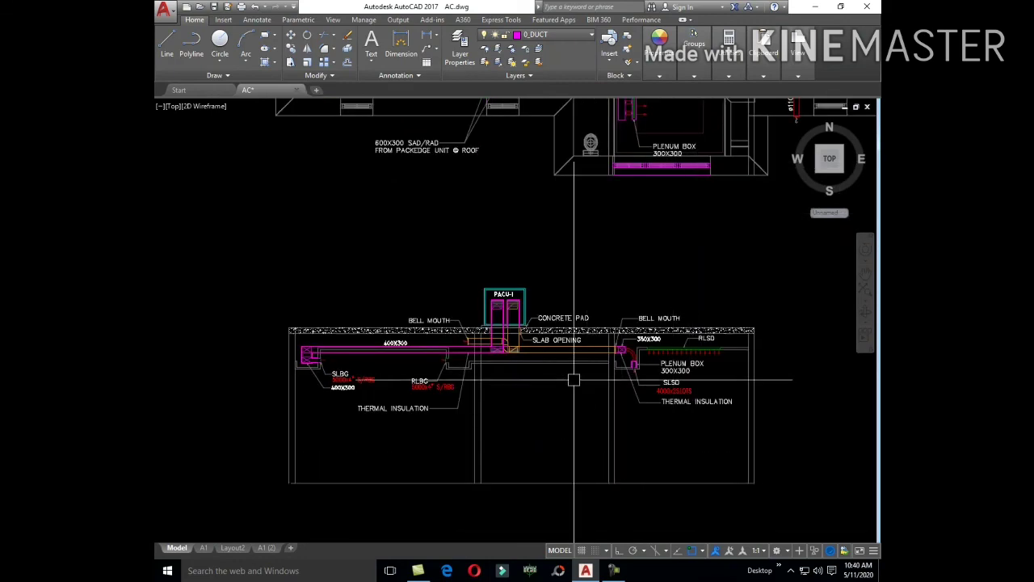
text(c)
key(Return)
scroll(630, 356, up, 5)
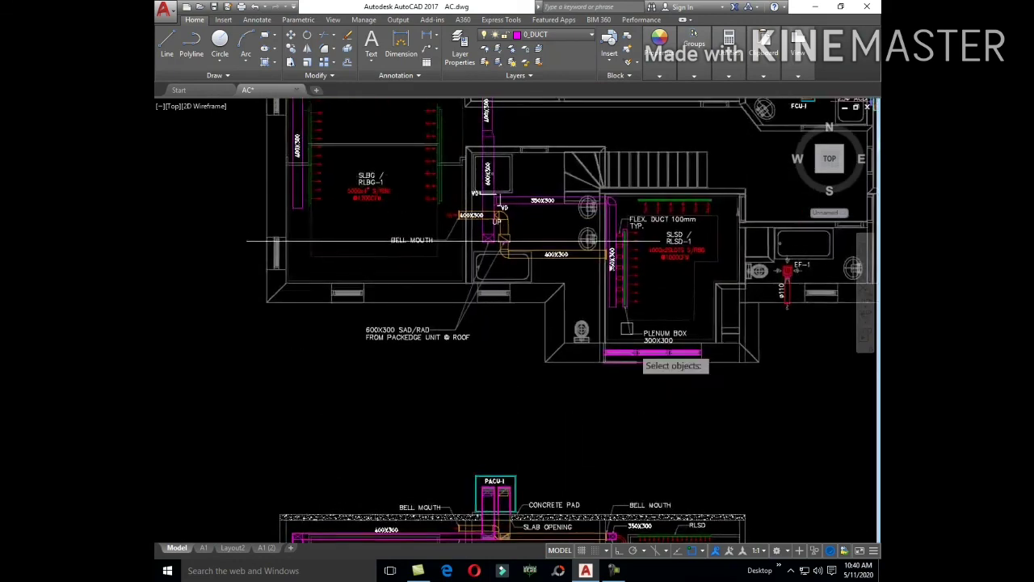
scroll(566, 270, up, 5)
click(562, 279)
key(Return)
scroll(561, 279, up, 5)
click(566, 277)
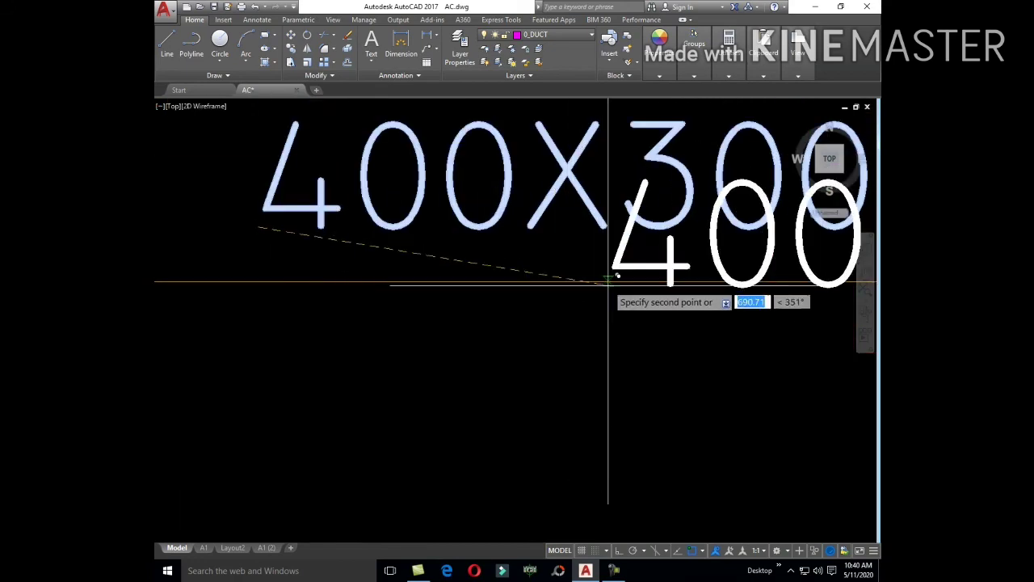
scroll(607, 289, down, 5)
scroll(625, 396, down, 3)
middle_drag(624, 395, 595, 121)
scroll(670, 342, up, 3)
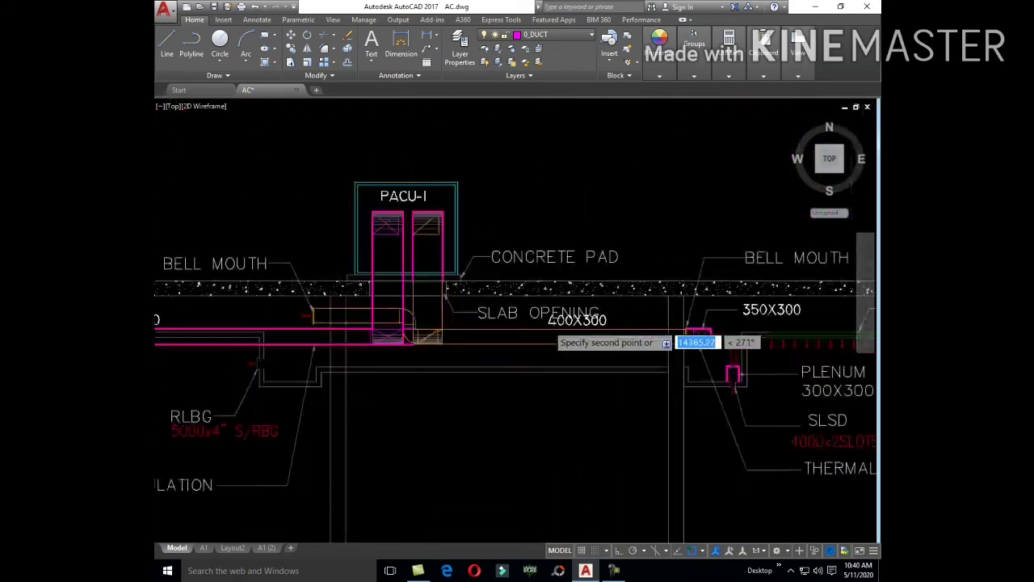
scroll(496, 355, up, 3)
scroll(473, 353, up, 3)
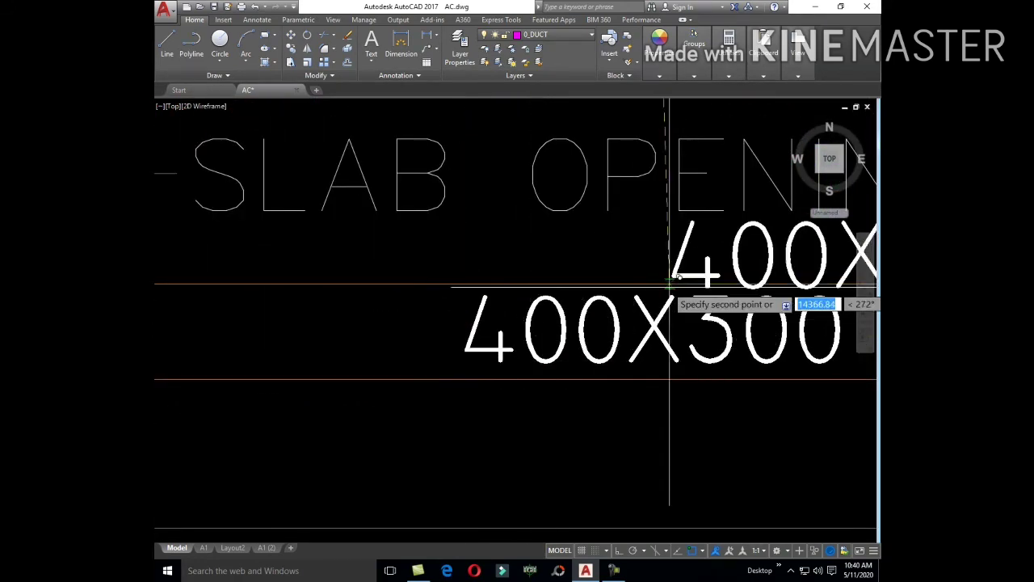
scroll(670, 275, down, 5)
middle_drag(267, 271, 507, 274)
scroll(506, 274, up, 4)
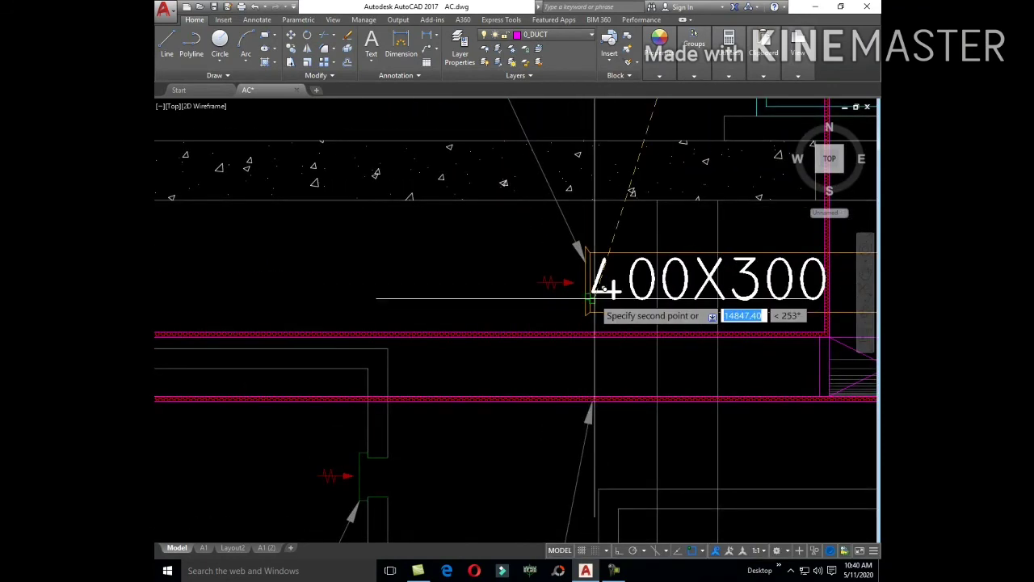
click(595, 298)
scroll(692, 335, down, 8)
scroll(584, 353, up, 2)
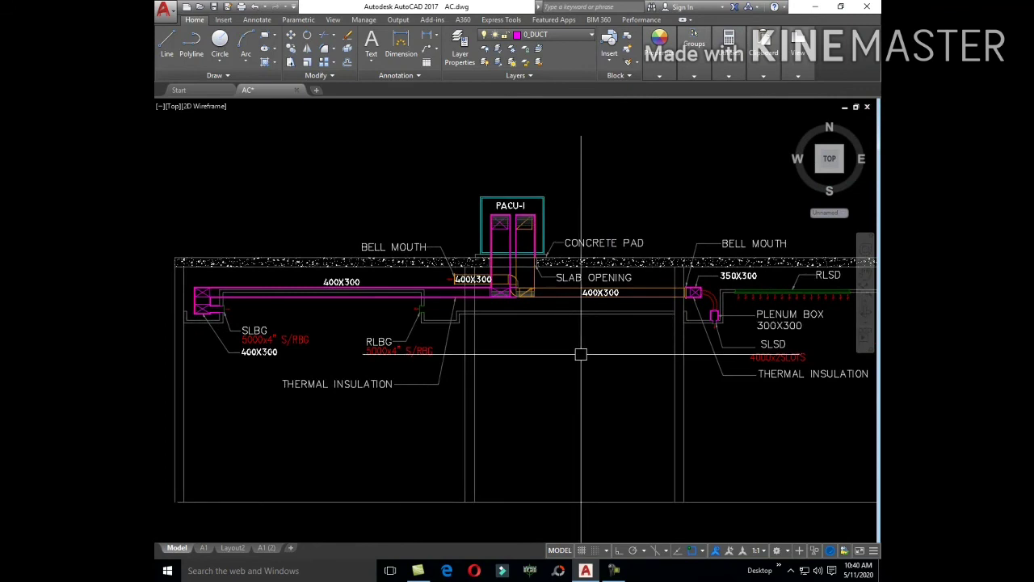
- Draw a second leader with LE from the duct, bending down, with a horizontal tail
text(le)
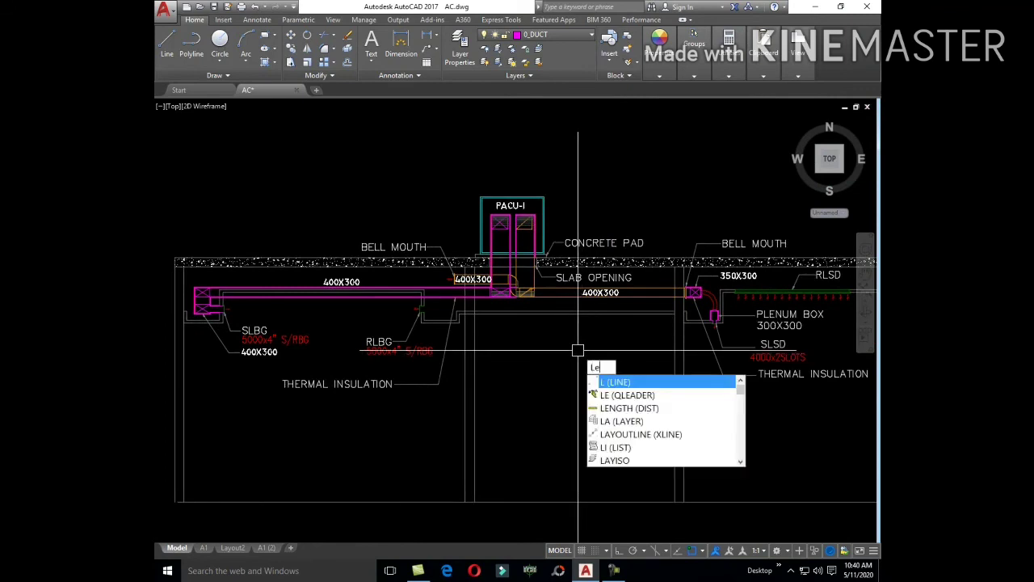
key(Return)
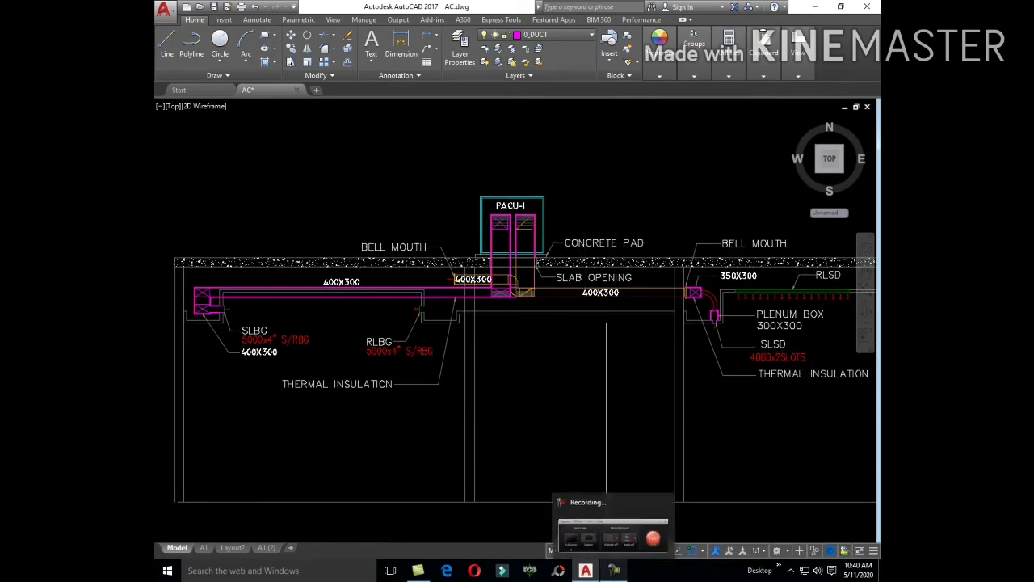
scroll(540, 300, up, 6)
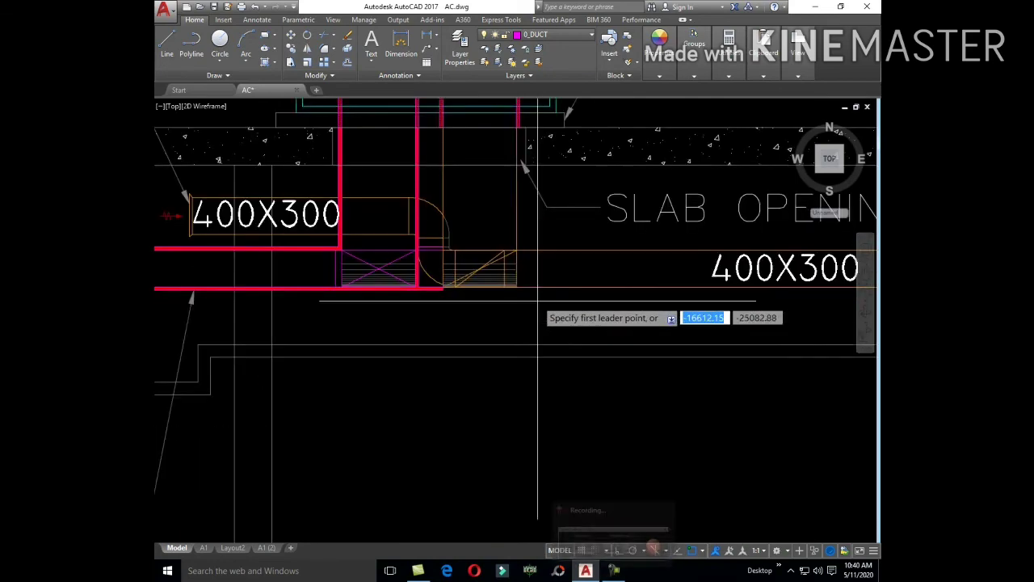
click(480, 288)
click(527, 431)
middle_drag(528, 430, 506, 330)
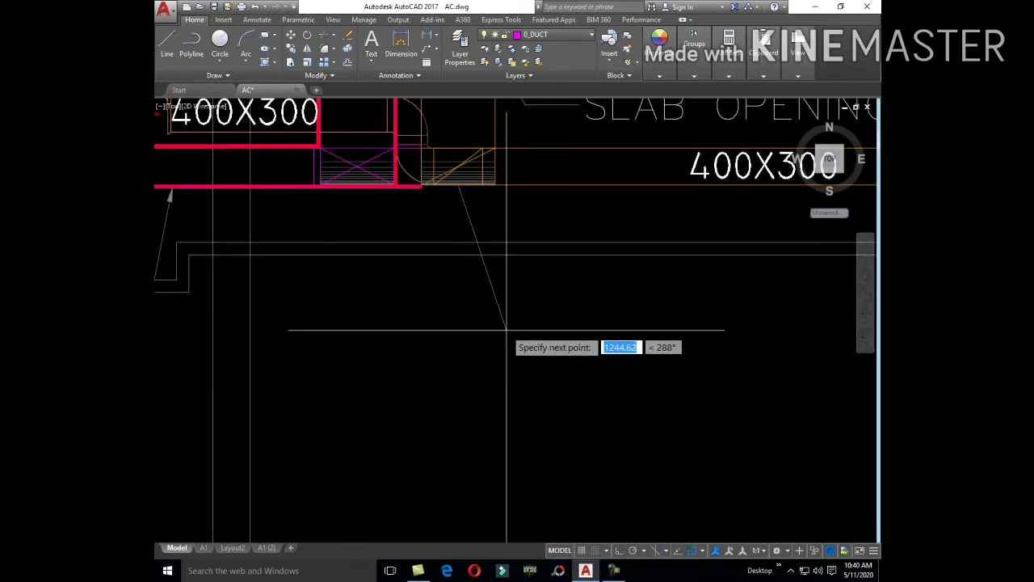
click(612, 345)
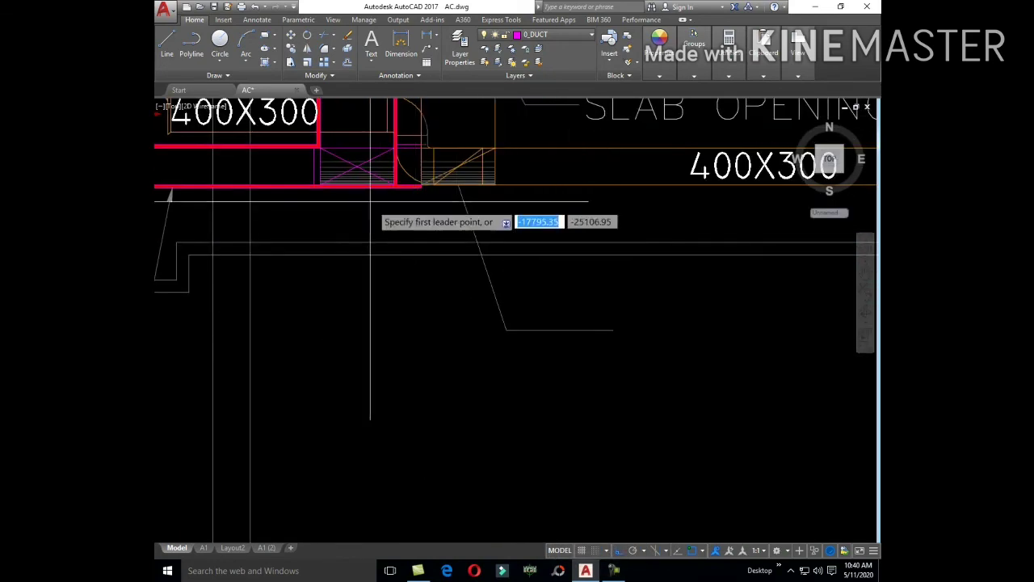
click(506, 330)
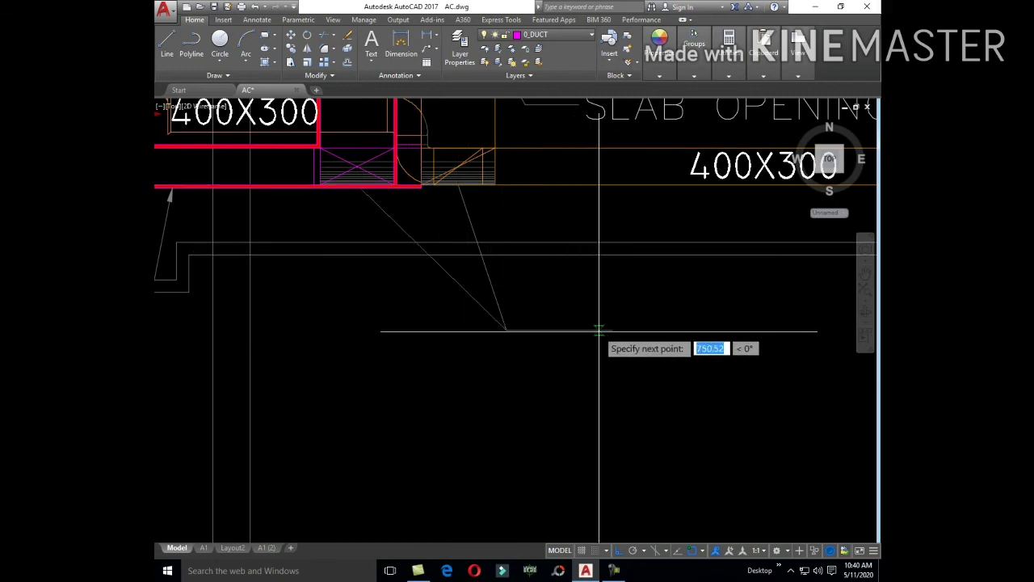
click(613, 330)
key(Return)
key(Return)
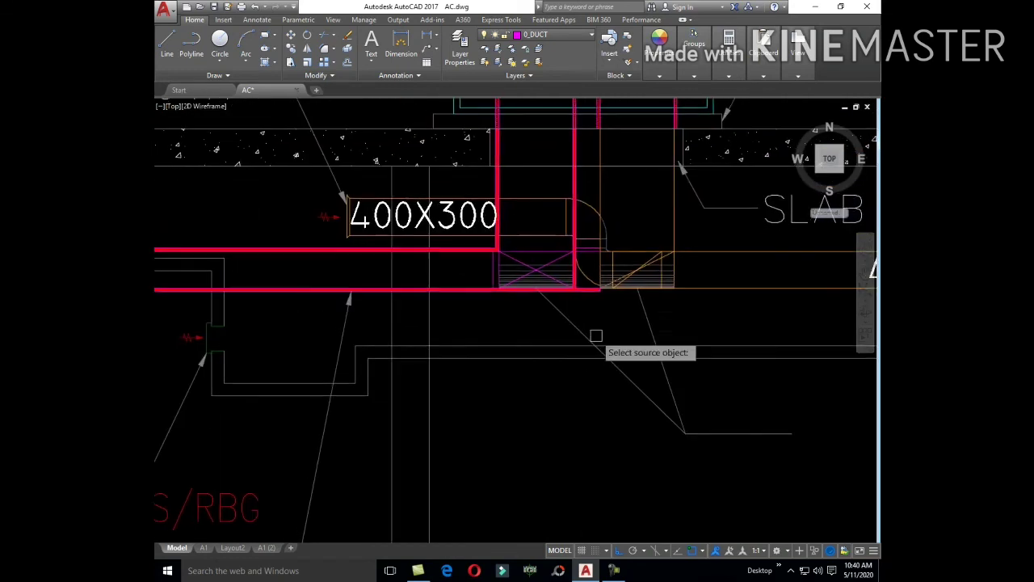
- Match the new leader to the existing leader's style and move the note to its new spot
click(347, 306)
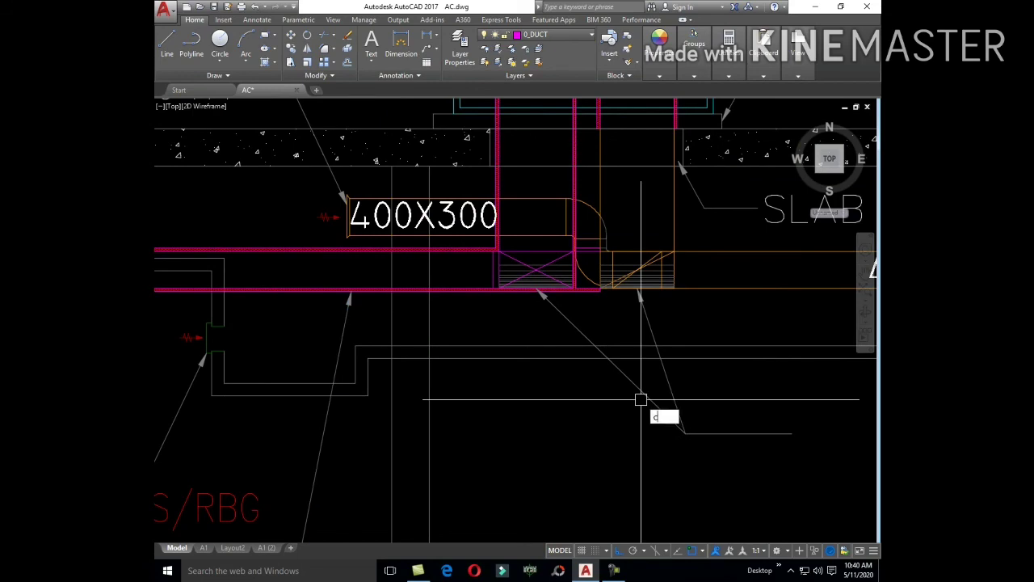
scroll(639, 399, down, 5)
mouse_move(590, 348)
middle_down()
mouse_move(603, 193)
mouse_move(554, 267)
middle_up()
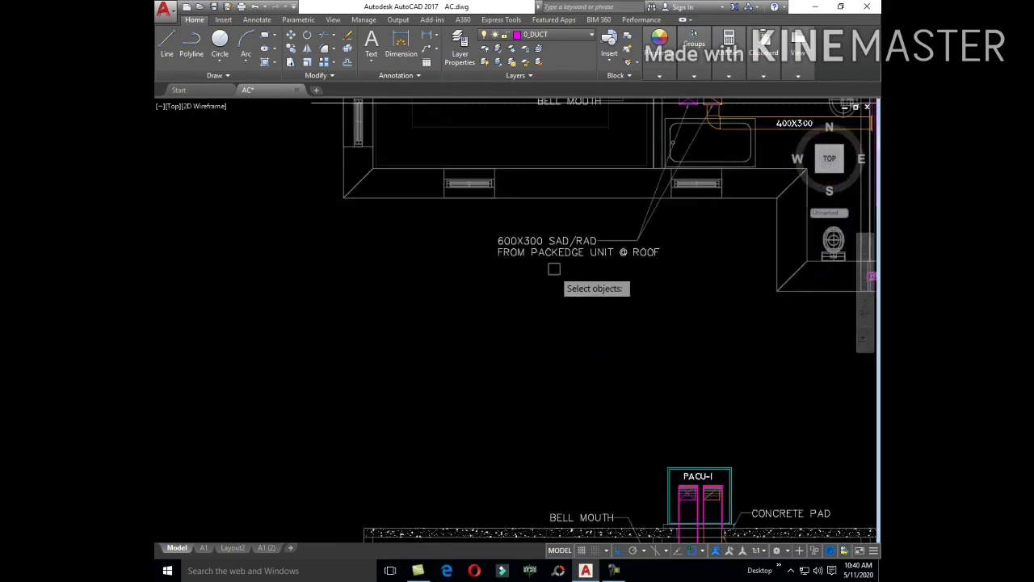
scroll(499, 248, up, 5)
click(472, 246)
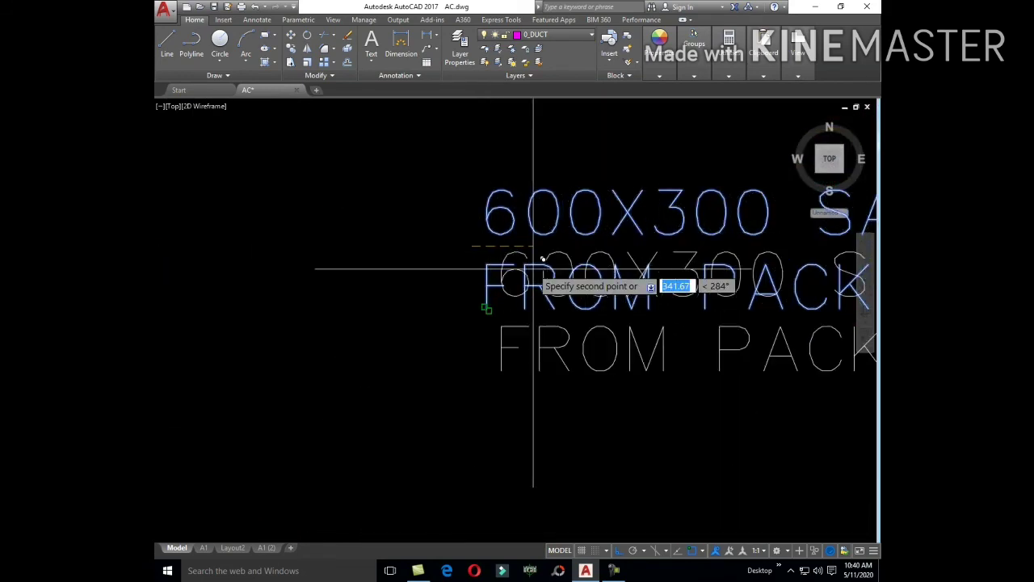
scroll(531, 226, down, 4)
scroll(554, 303, up, 2)
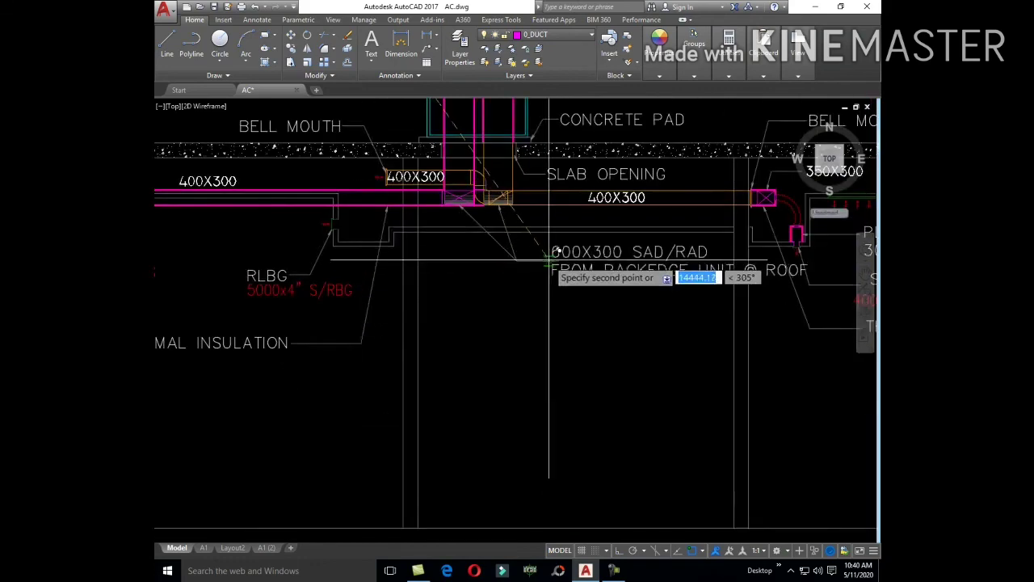
scroll(531, 285, up, 3)
click(502, 280)
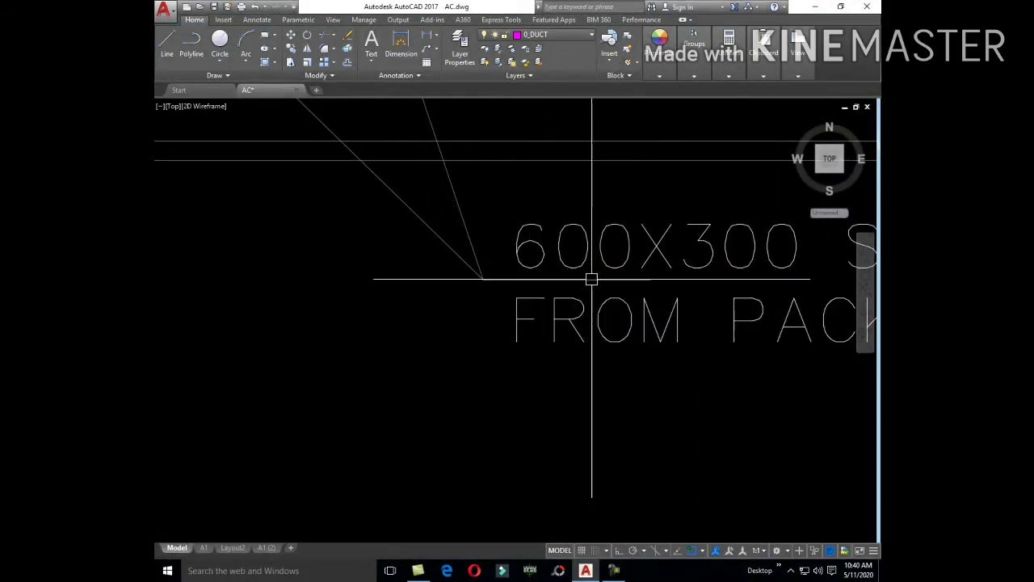
- Shorten one leader tail leftward; an attempted stretch of the other leader's end is undone
click(596, 280)
click(650, 280)
click(534, 279)
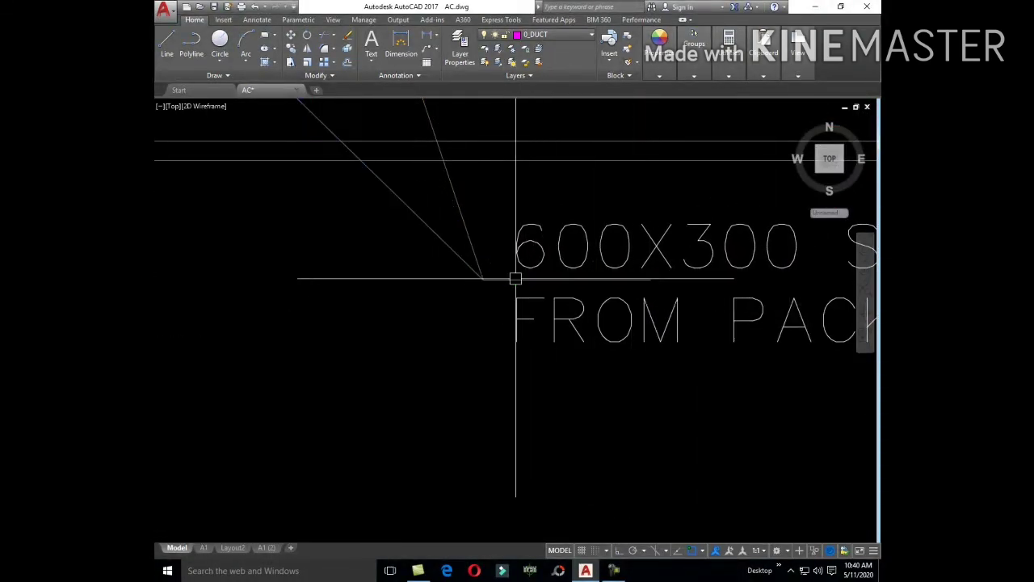
scroll(513, 278, down, 3)
scroll(486, 312, up, 3)
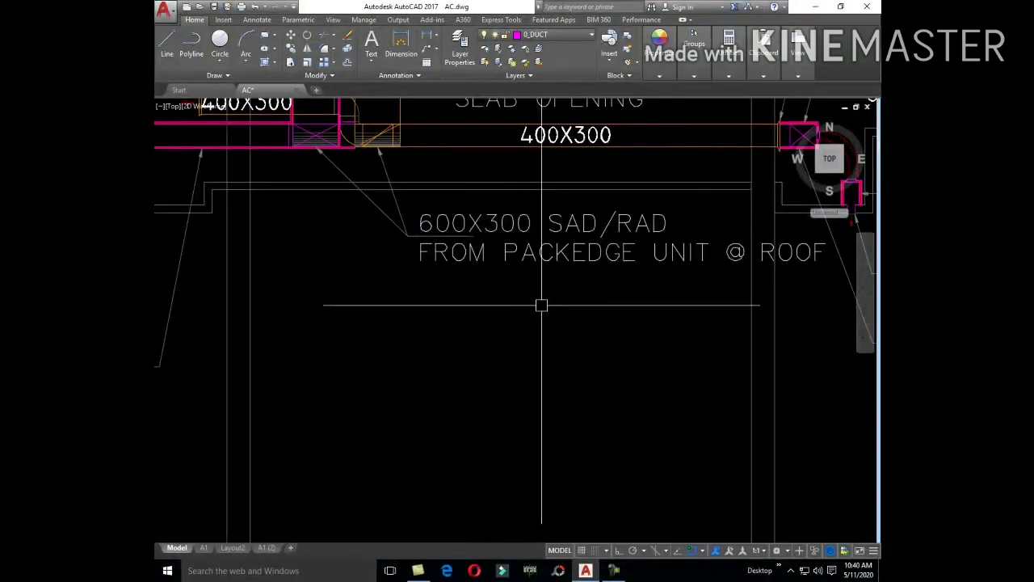
click(375, 214)
click(411, 234)
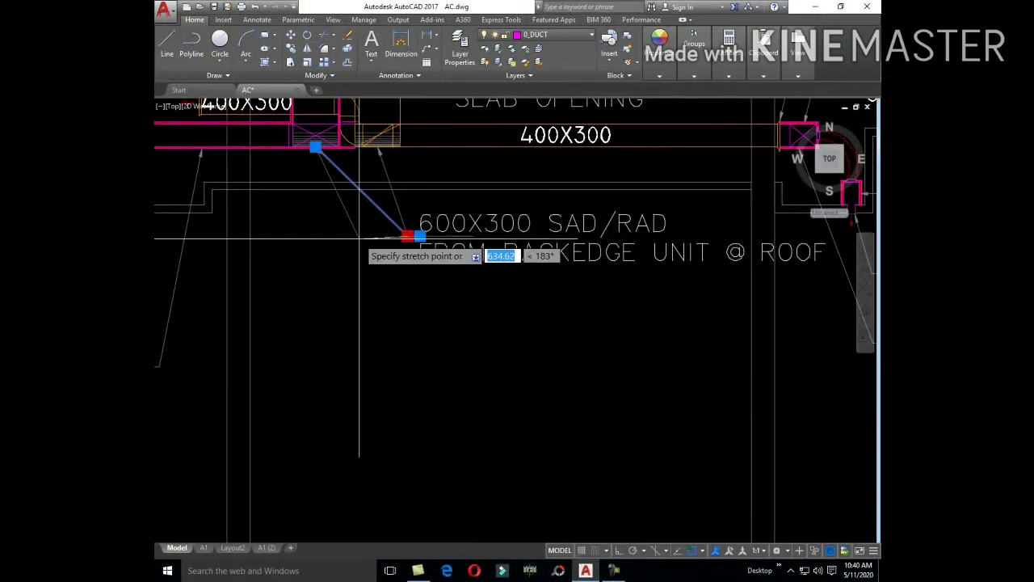
click(474, 235)
scroll(466, 239, up, 3)
click(480, 231)
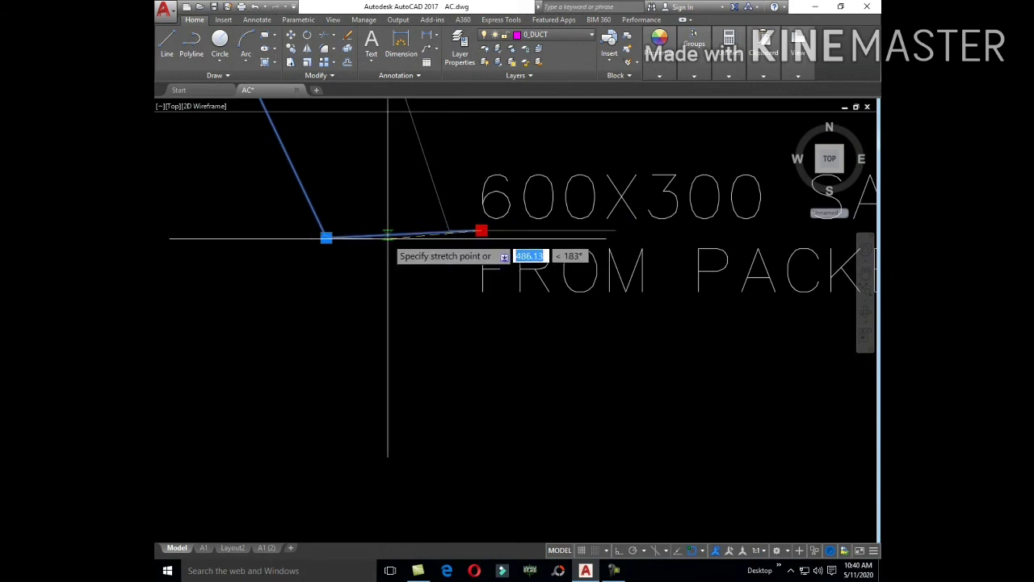
key(ctrl+z)
key(Escape)
- Shift the leader corner left, shorten its tail, extend the other tail, then select the 600X300 SAD/RAD note
click(480, 233)
click(453, 231)
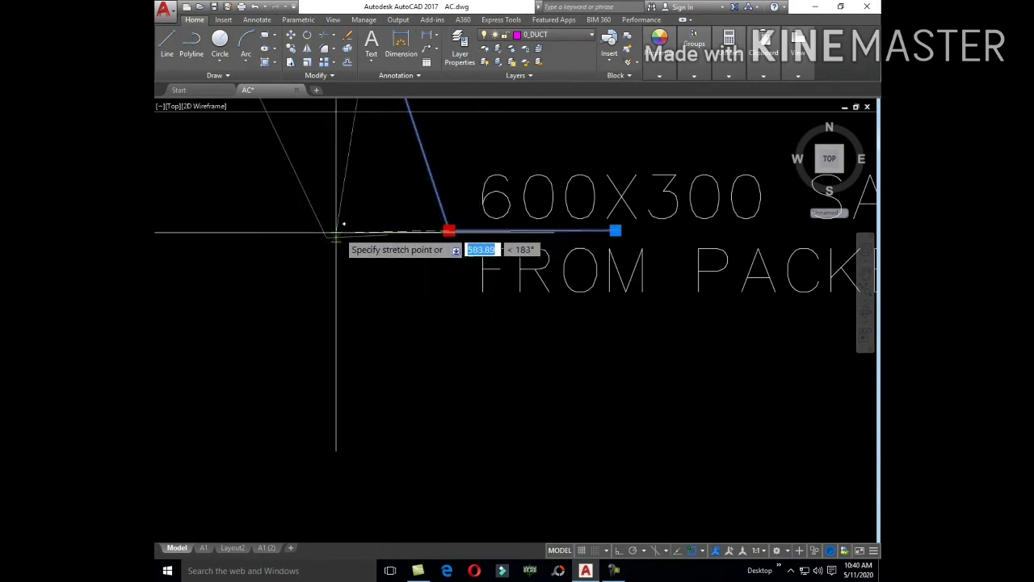
click(326, 237)
click(616, 231)
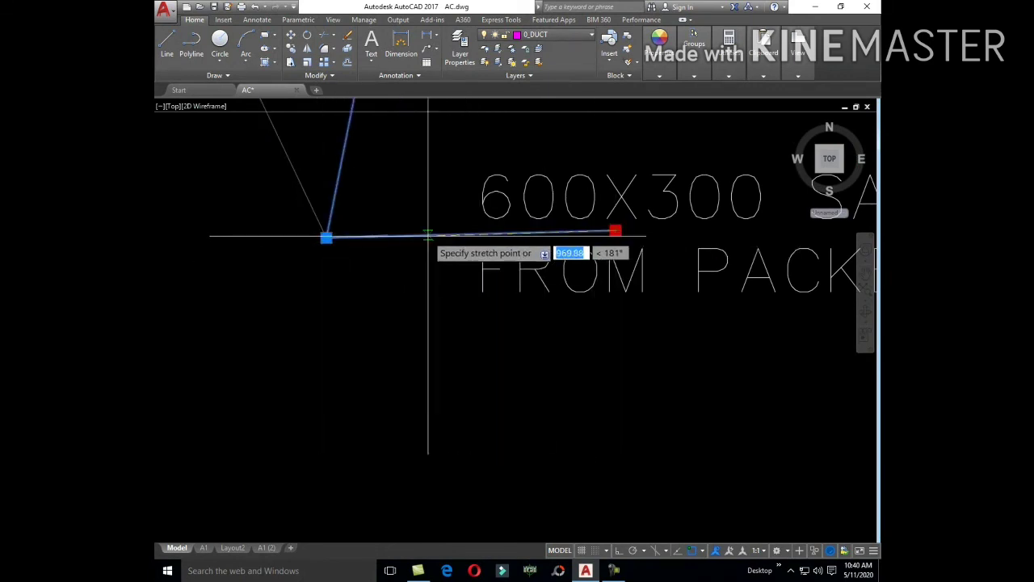
click(415, 234)
key(Escape)
mouse_move(422, 280)
middle_down()
mouse_move(577, 365)
mouse_move(571, 288)
middle_up()
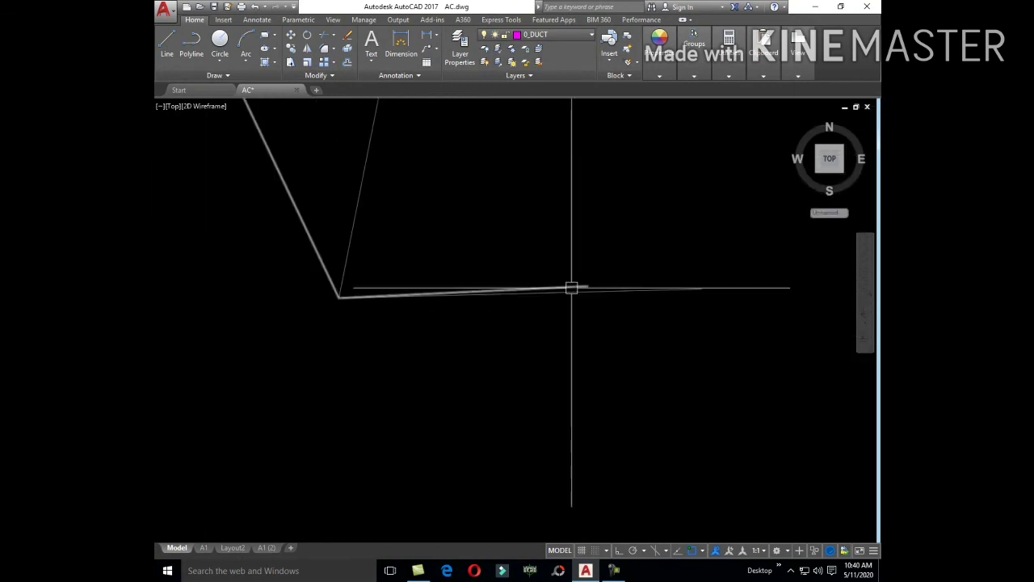
click(570, 283)
click(589, 284)
click(700, 291)
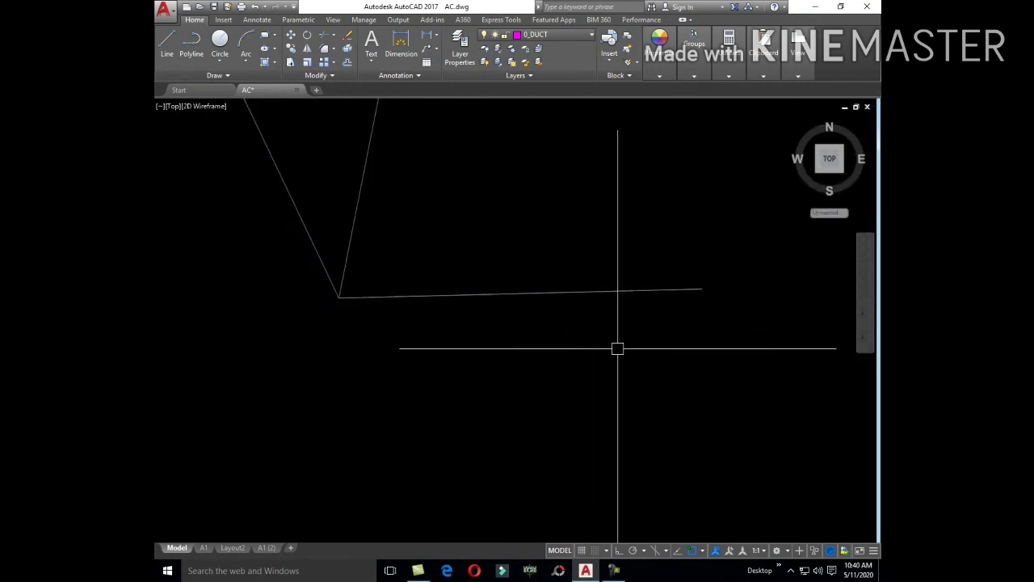
scroll(619, 348, down, 5)
click(686, 409)
- Move the 600X300 SAD/RAD note text beside the converging leader tails
text(m)
key(Return)
click(688, 428)
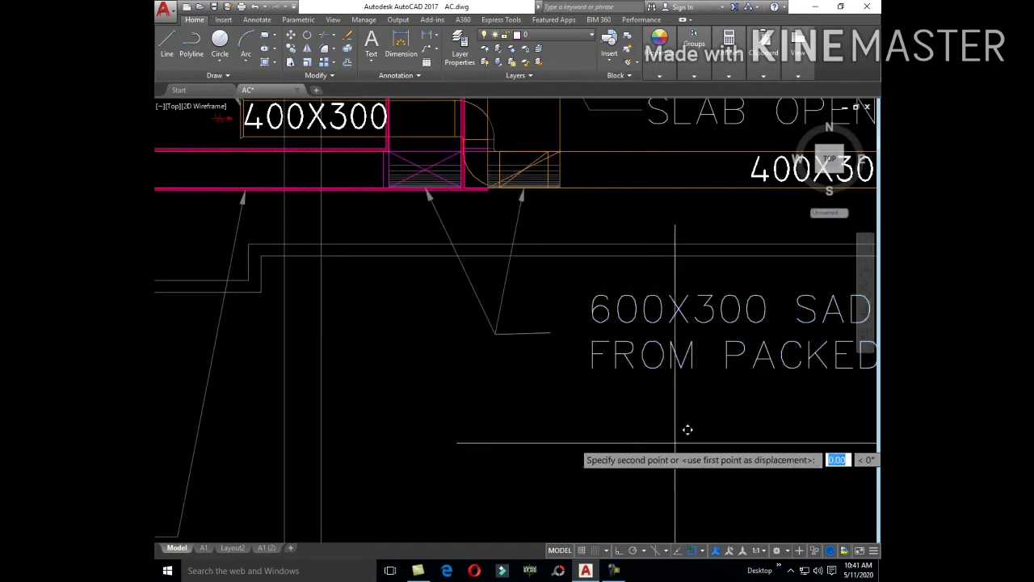
click(648, 453)
scroll(505, 391, down, 5)
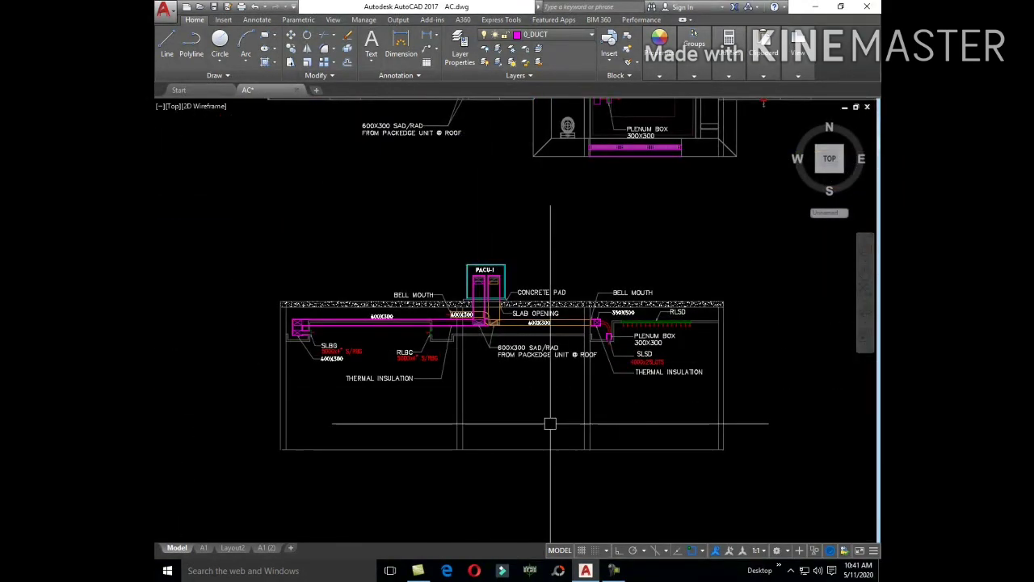
middle_drag(543, 400, 540, 366)
- Window-zoom around the whole duct section
text(z)
key(Return)
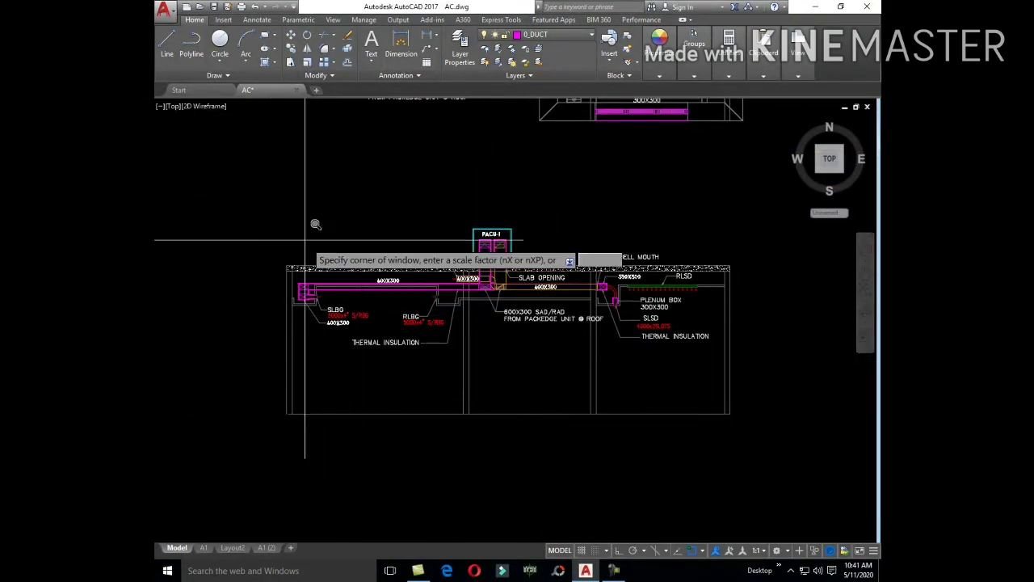
click(265, 212)
click(767, 473)
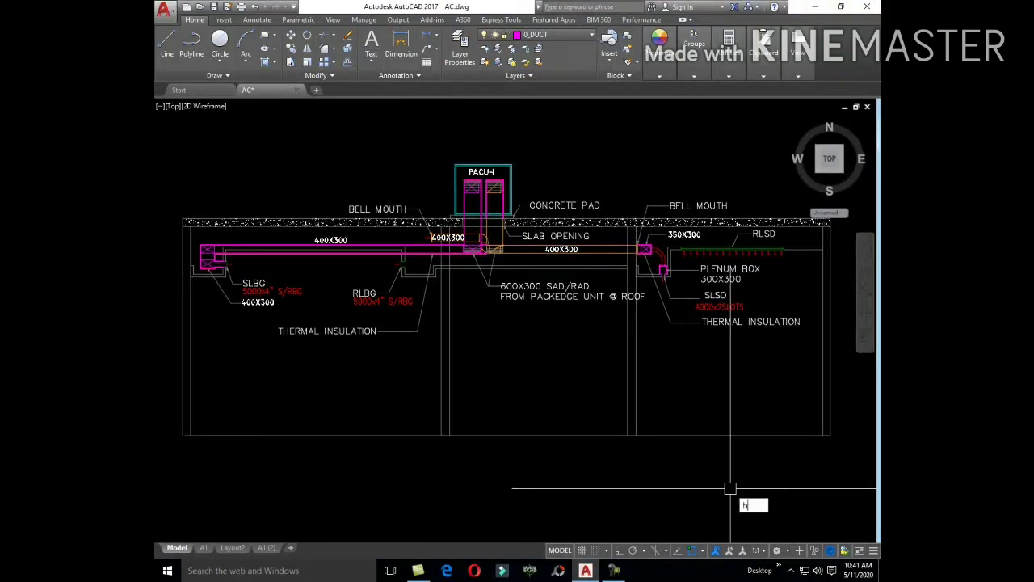
- Cancel a started hatch and window-zoom again so the section fills the view
text(h)
key(Return)
scroll(671, 436, up, 2)
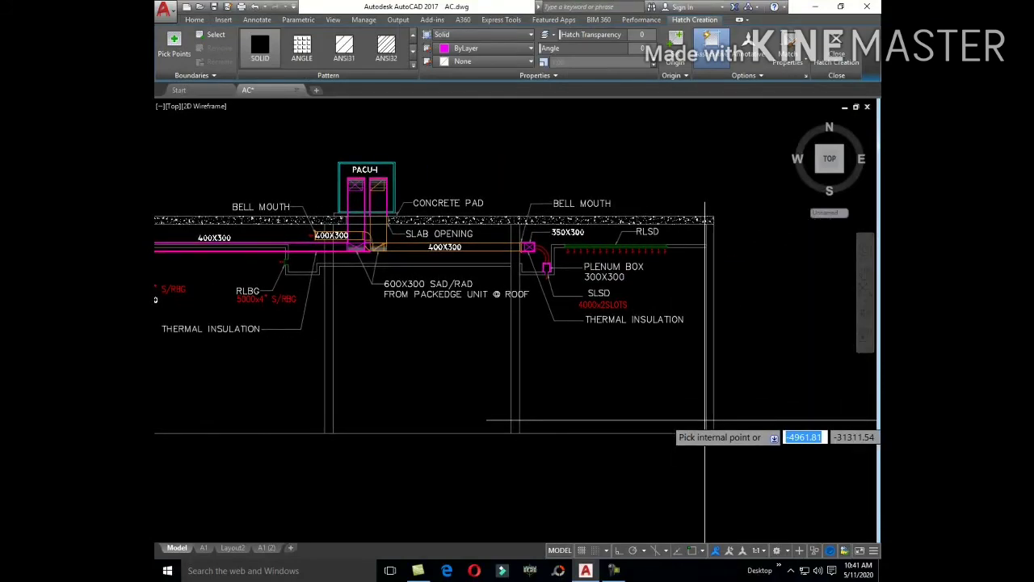
scroll(712, 394, up, 3)
key(Escape)
scroll(716, 386, down, 6)
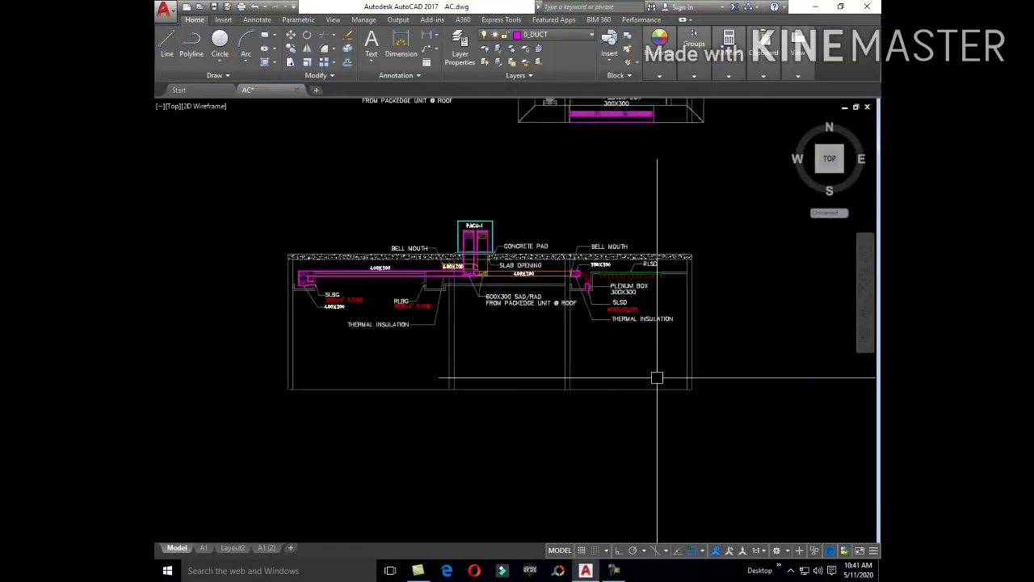
middle_drag(580, 386, 574, 384)
text(z)
key(Return)
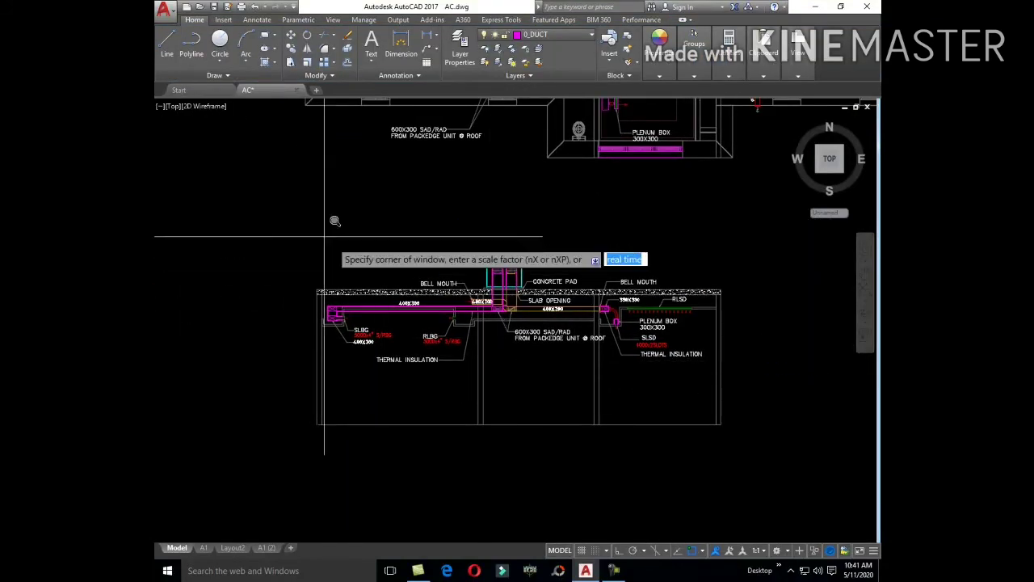
click(307, 249)
click(732, 435)
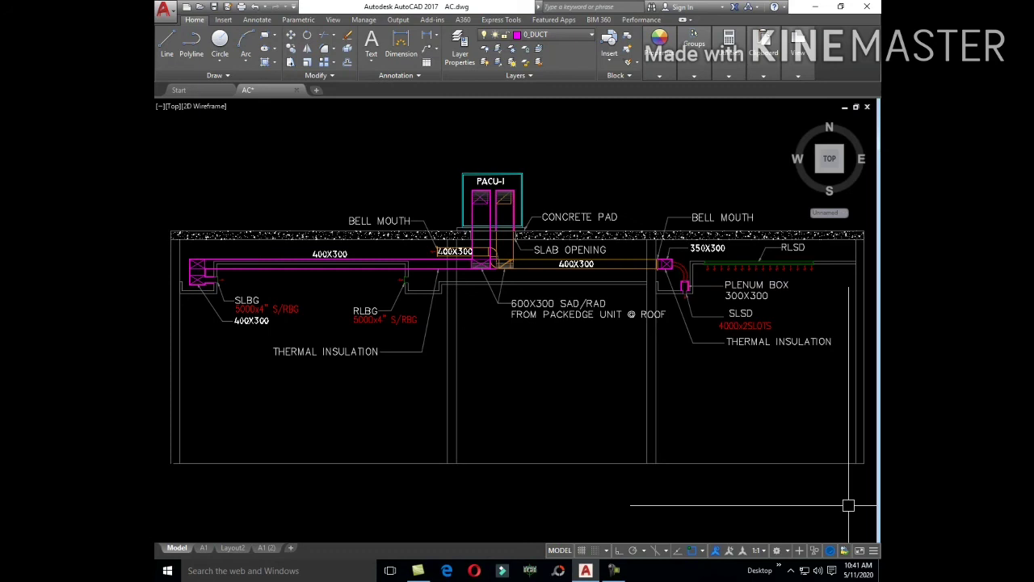
- Edit the red grille note from 5000x4" S/RBG to 5000x4" RLBG
click(385, 319)
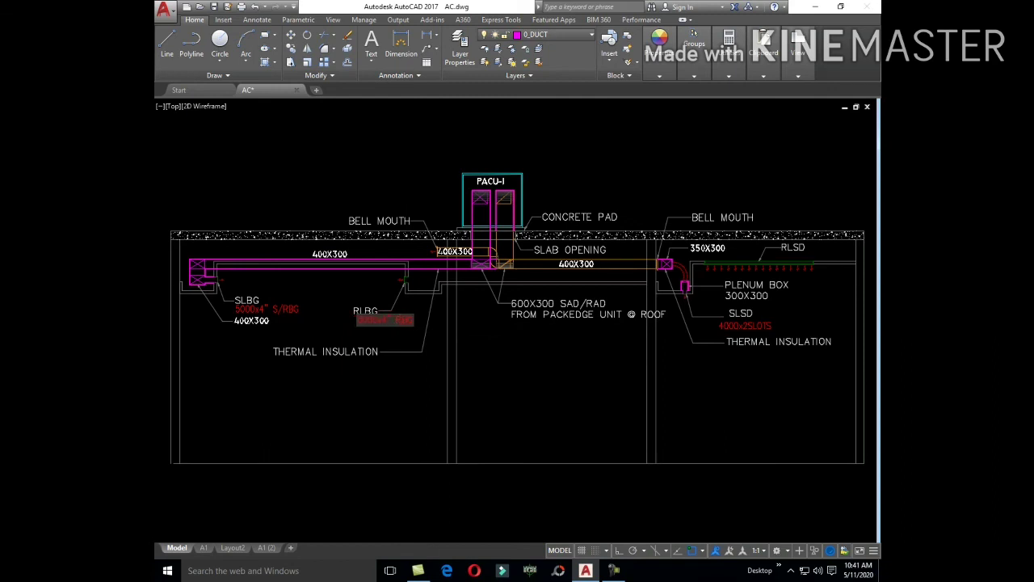
right_click(514, 356)
click(525, 370)
click(561, 386)
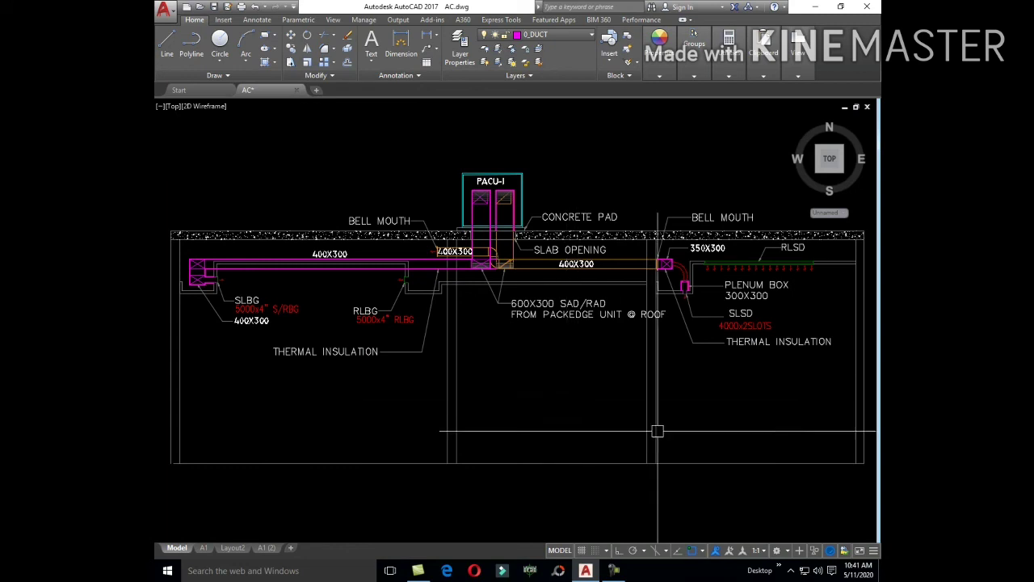